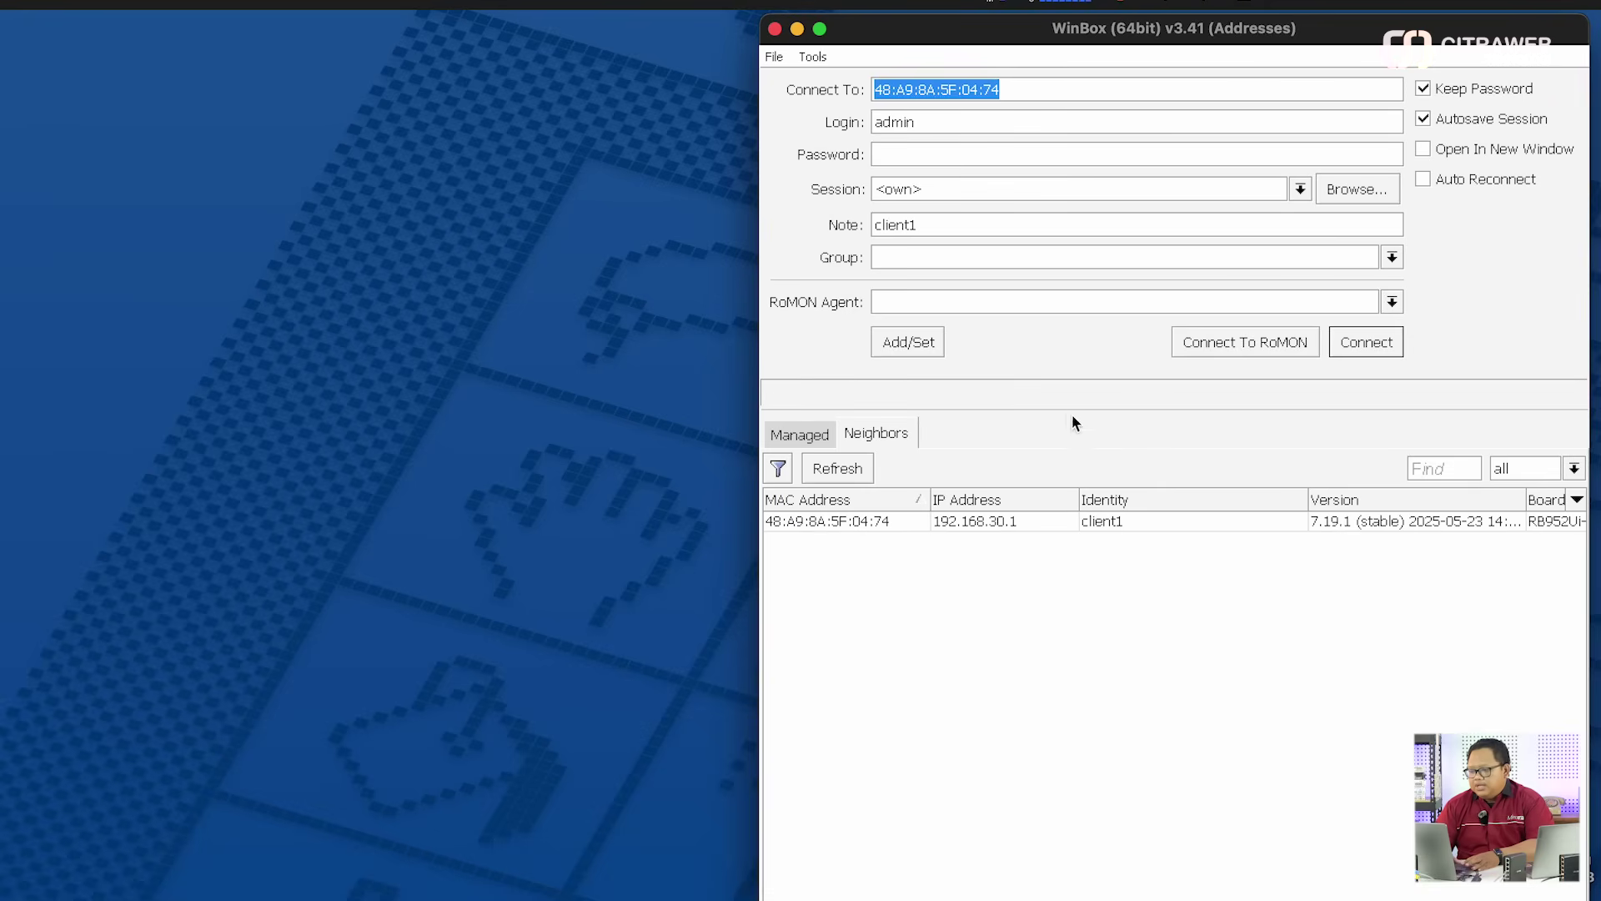
Connect to RoMON through the client1 router as agent, refresh the RoMON neighbors, and open a session to client2
click(863, 526)
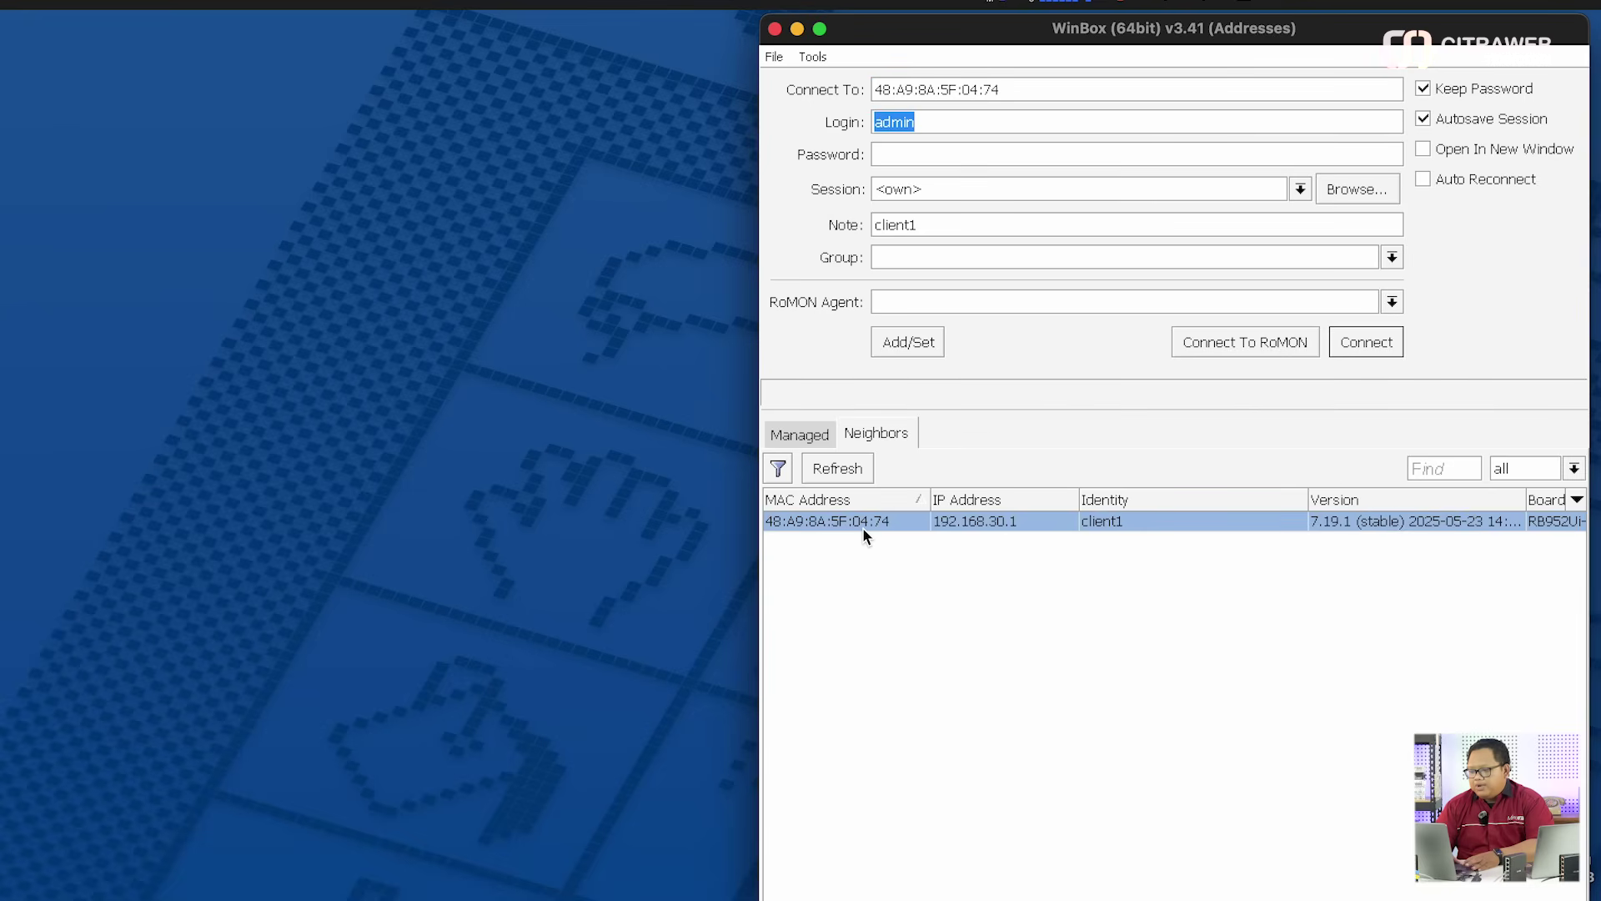
click(1201, 344)
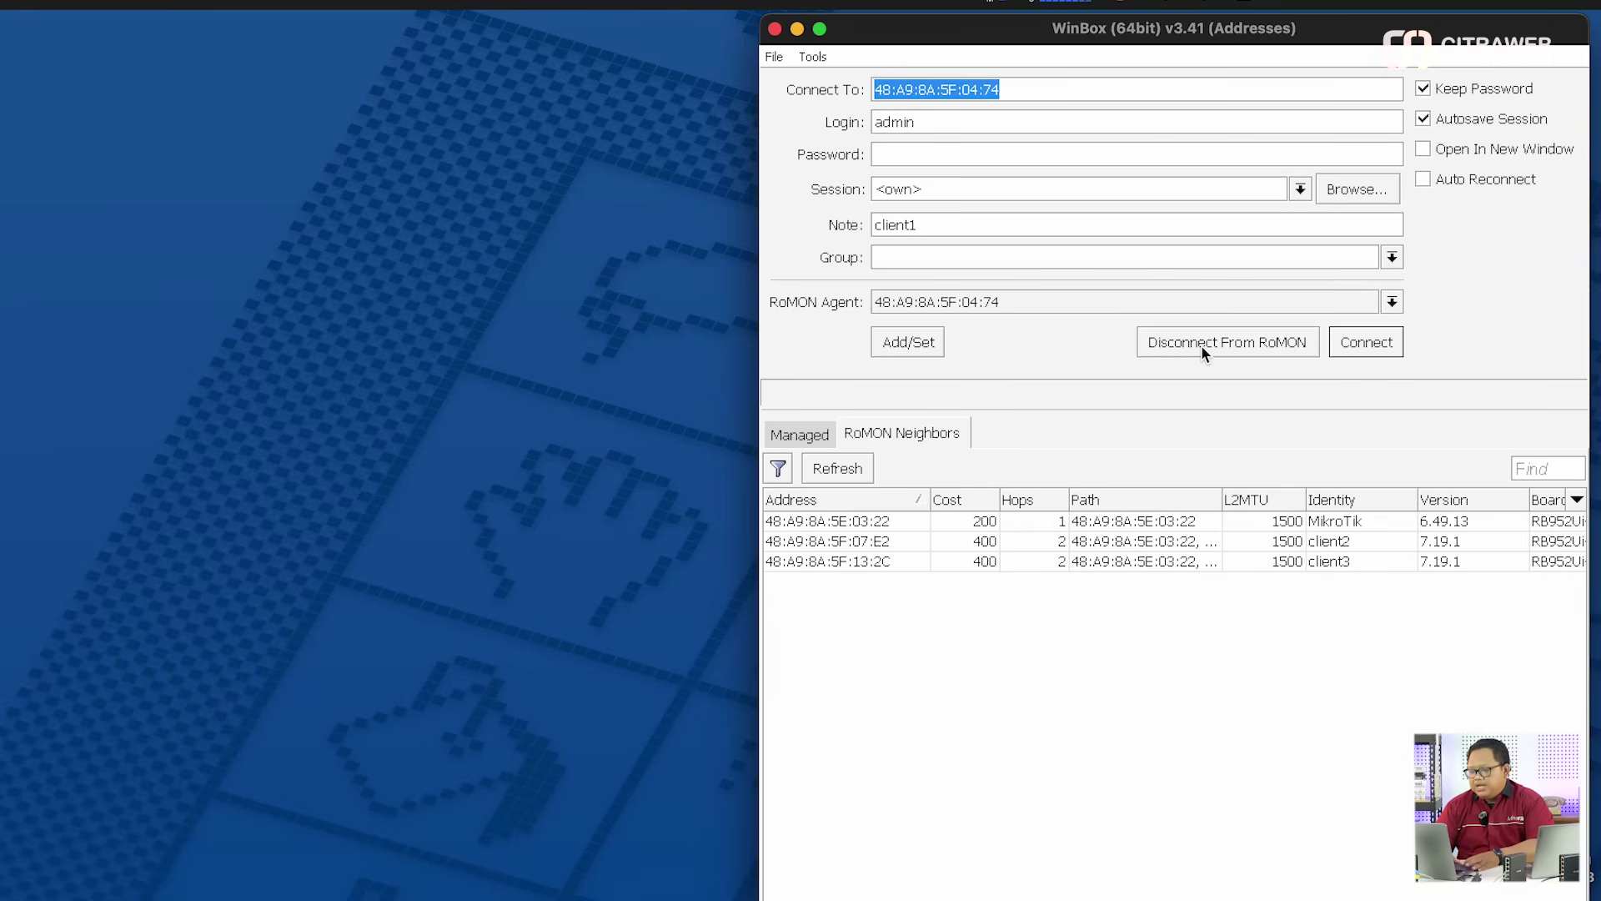
click(857, 472)
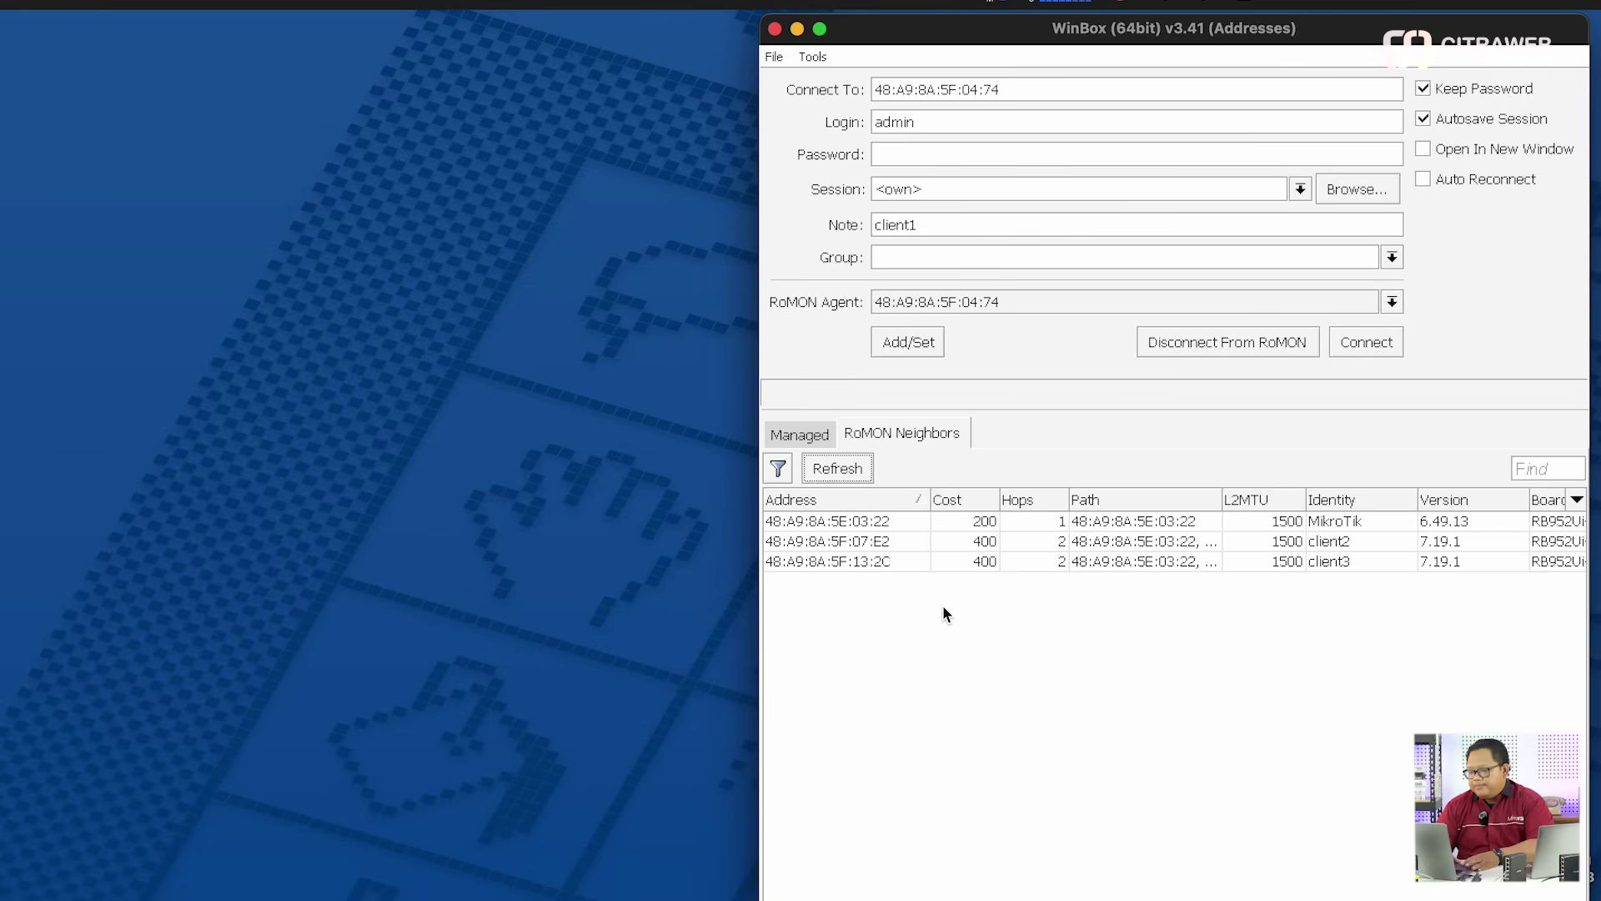
click(868, 540)
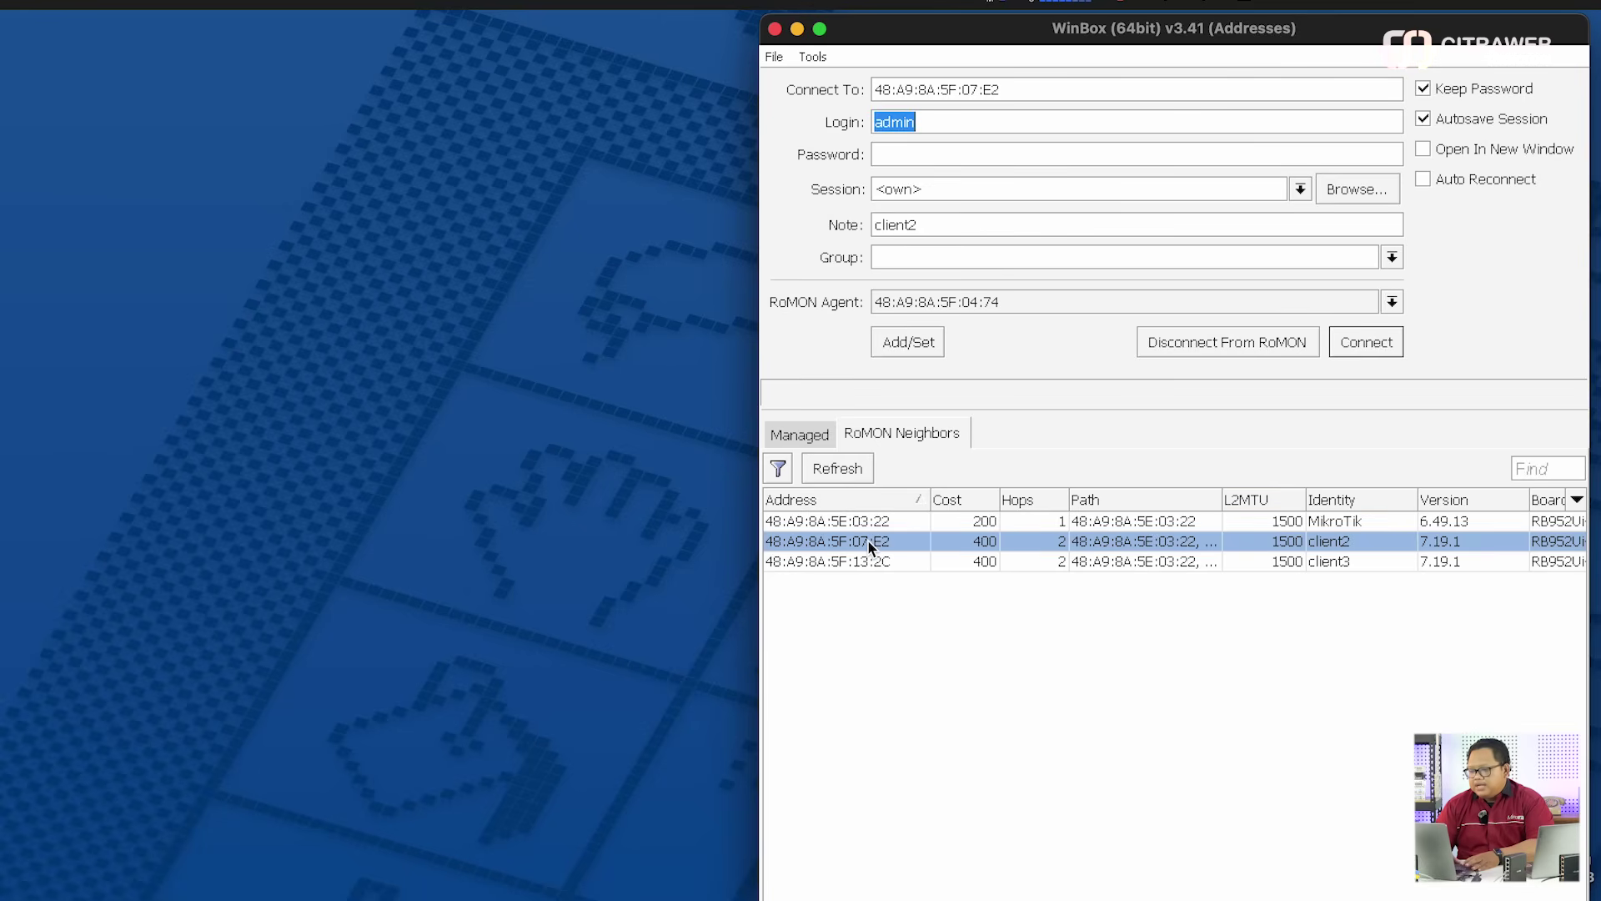
click(1364, 343)
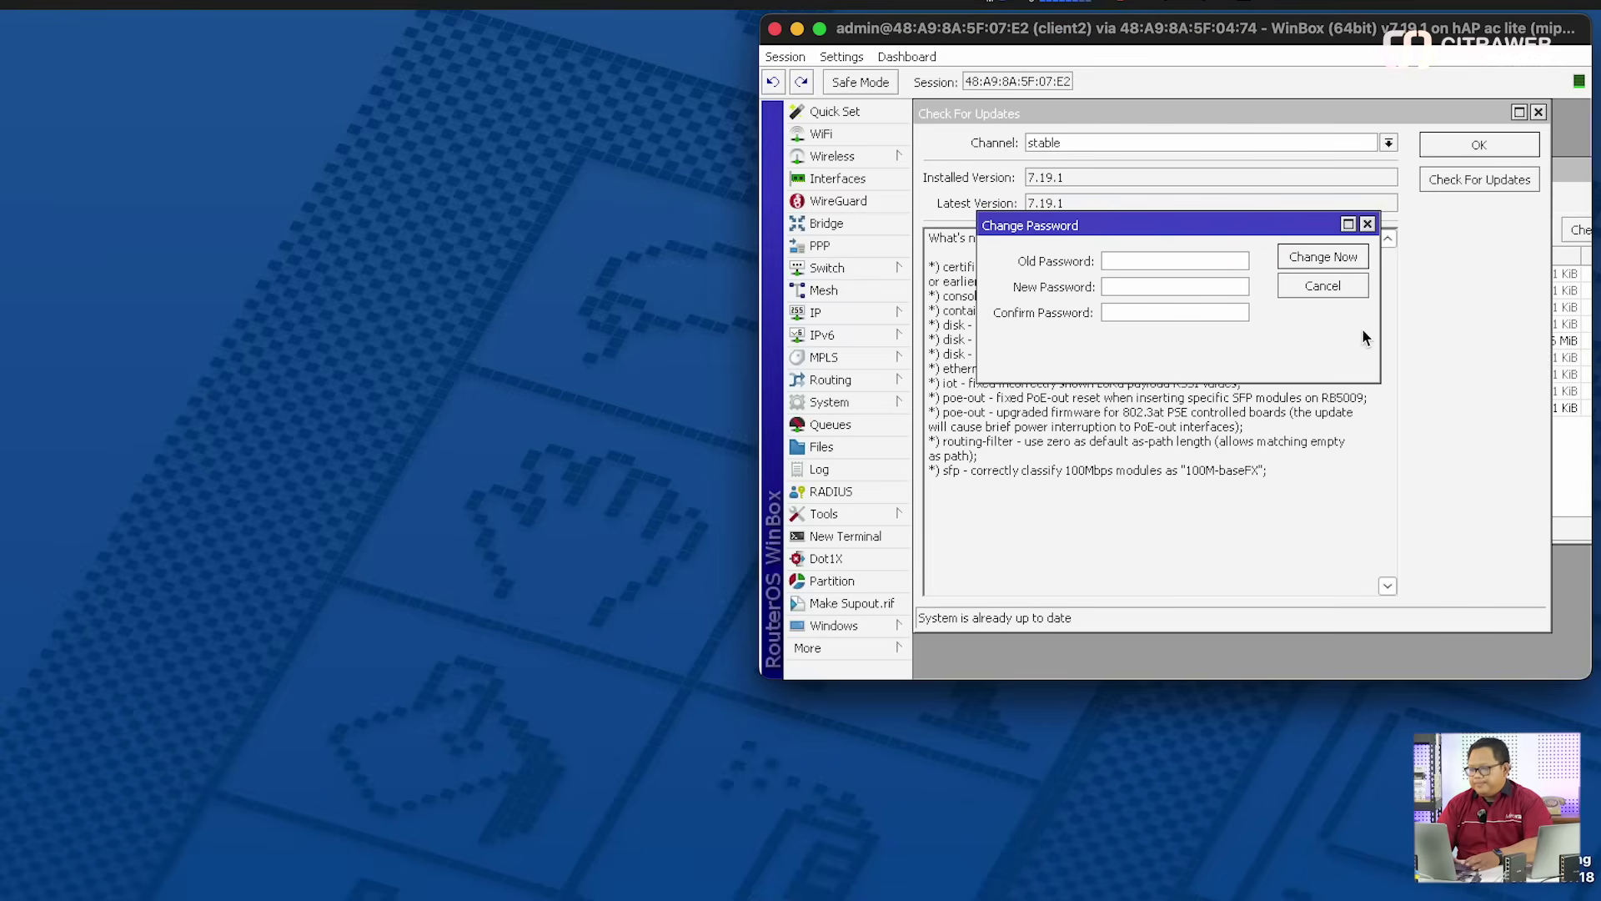
Dismiss the password change prompt and close the update check, Route List and other open windows in the client2 session
click(1366, 223)
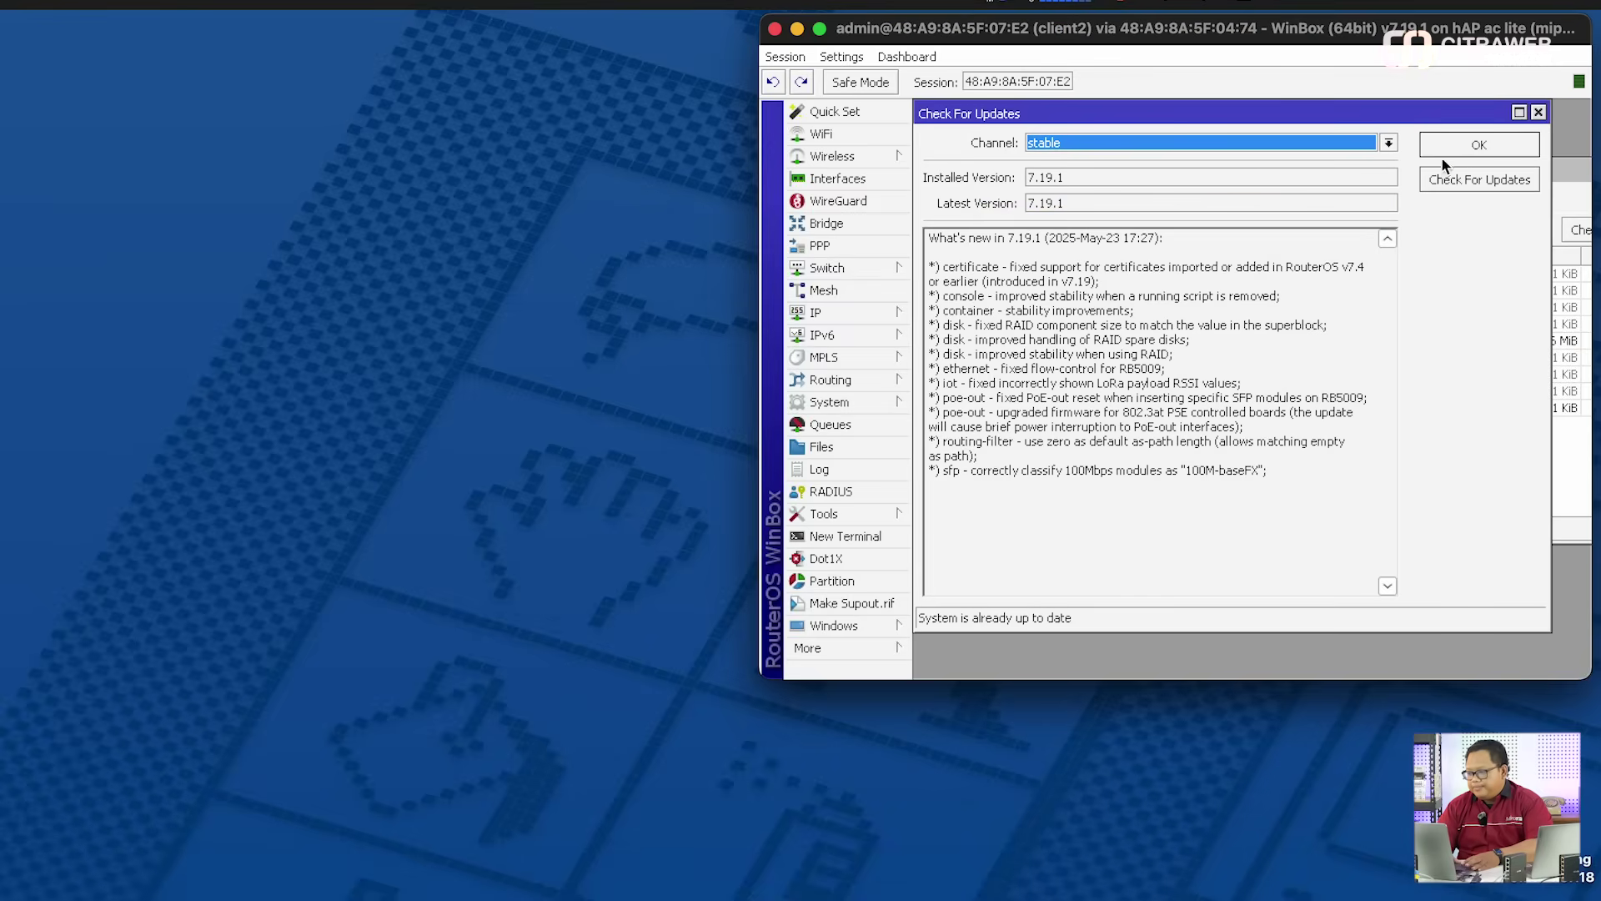
click(1538, 112)
drag(1524, 168, 1049, 327)
click(1276, 330)
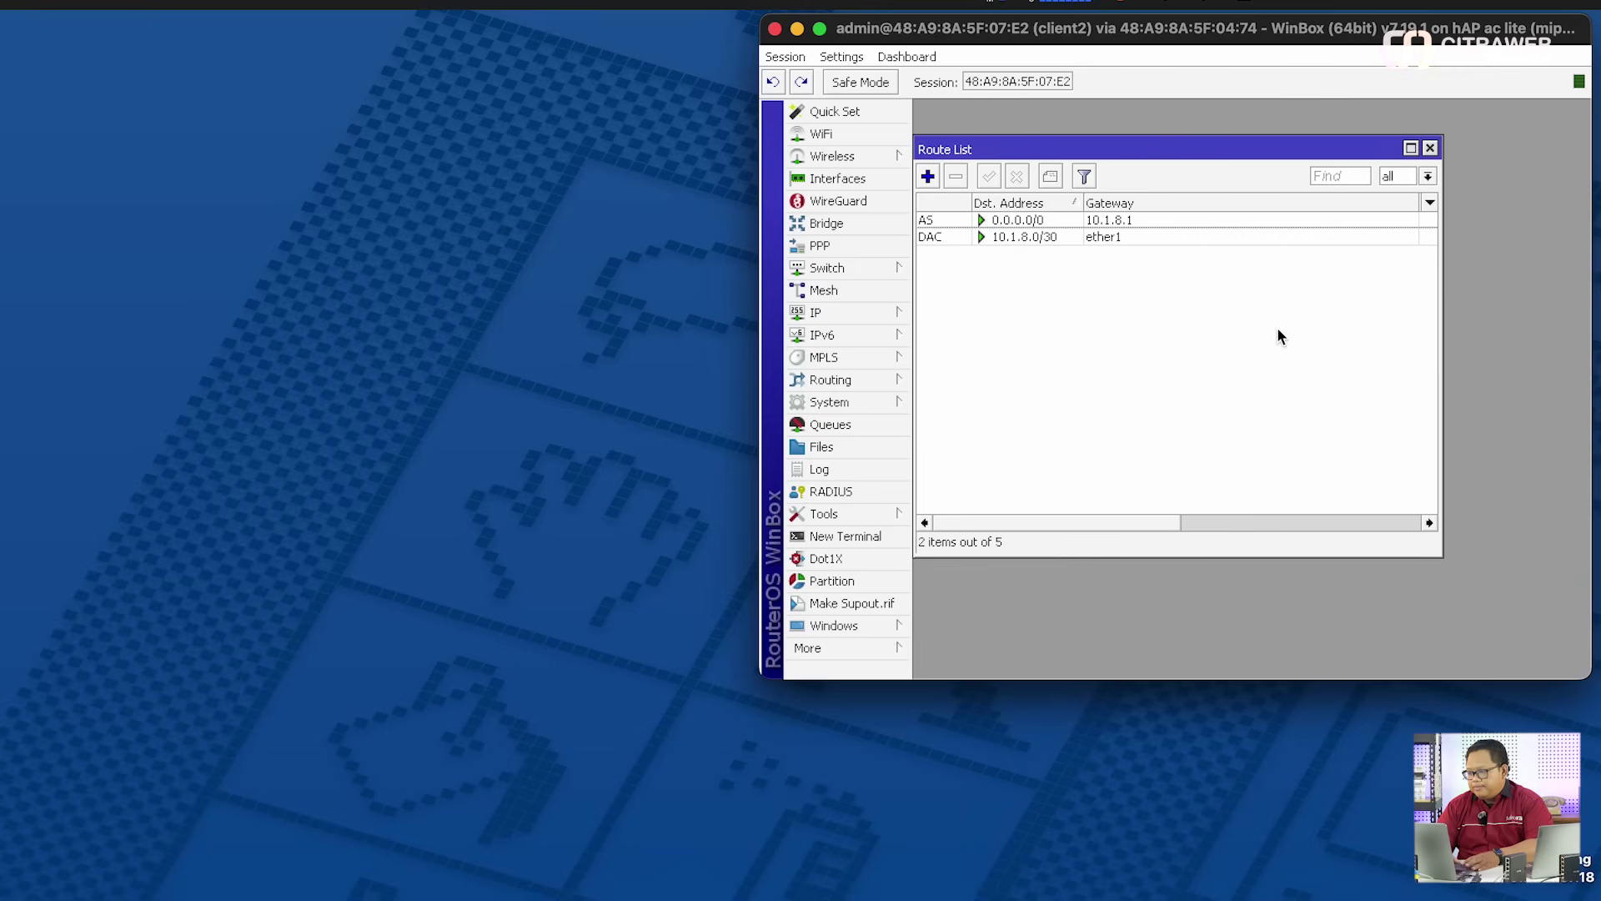
click(1429, 147)
Arrange the client2 and client1 session windows side by side and dismiss client1's password change prompt
drag(1323, 32, 567, 38)
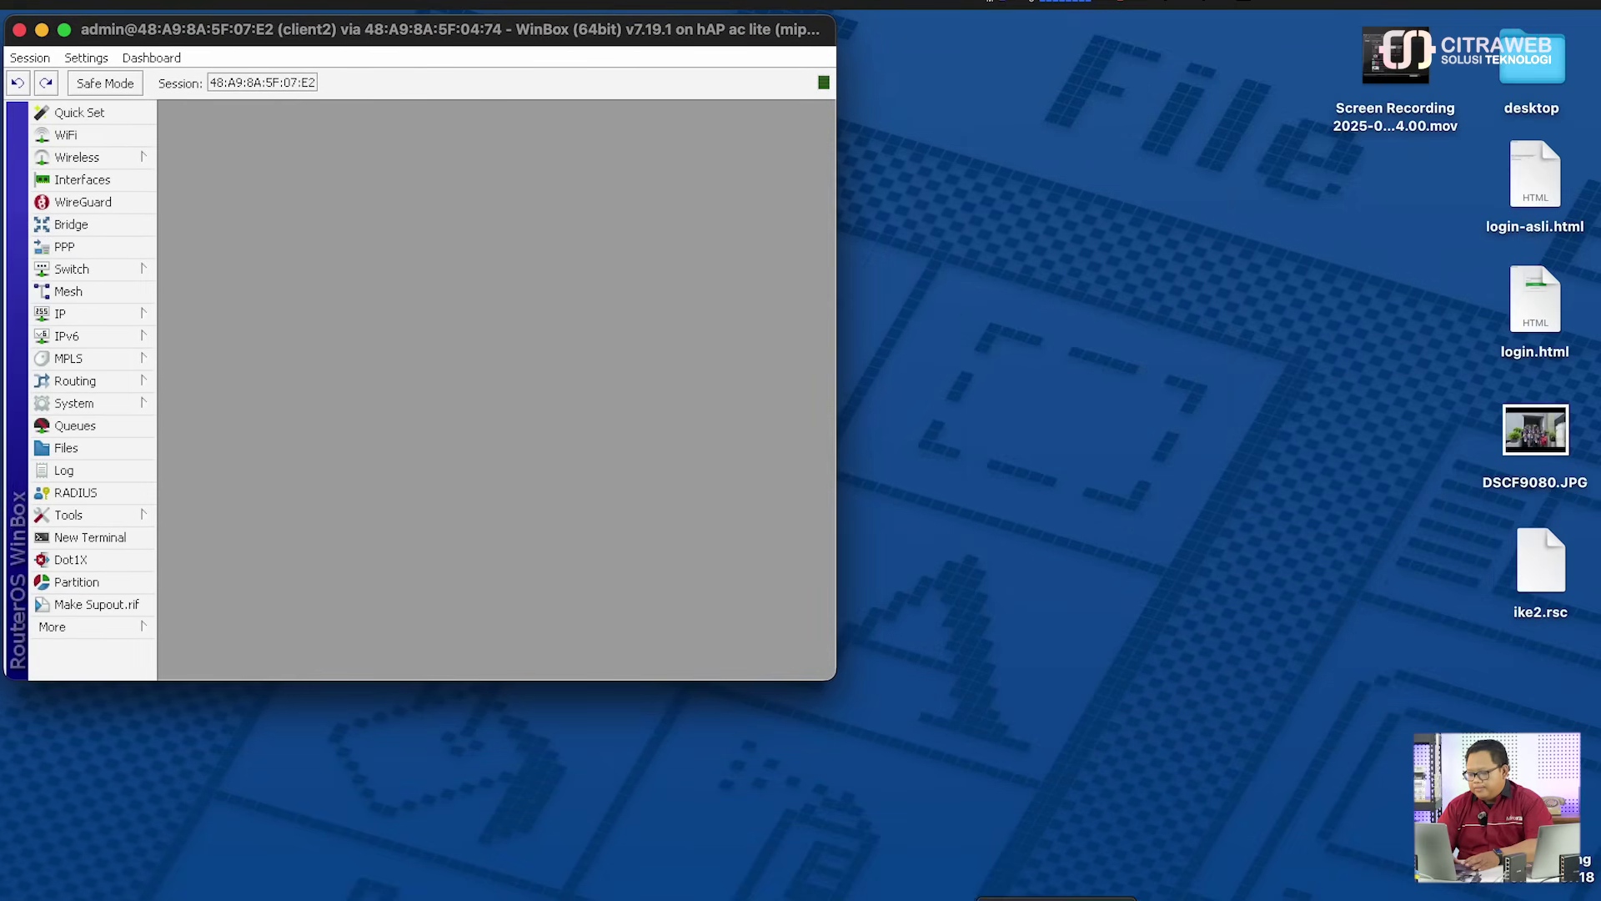
click(1000, 893)
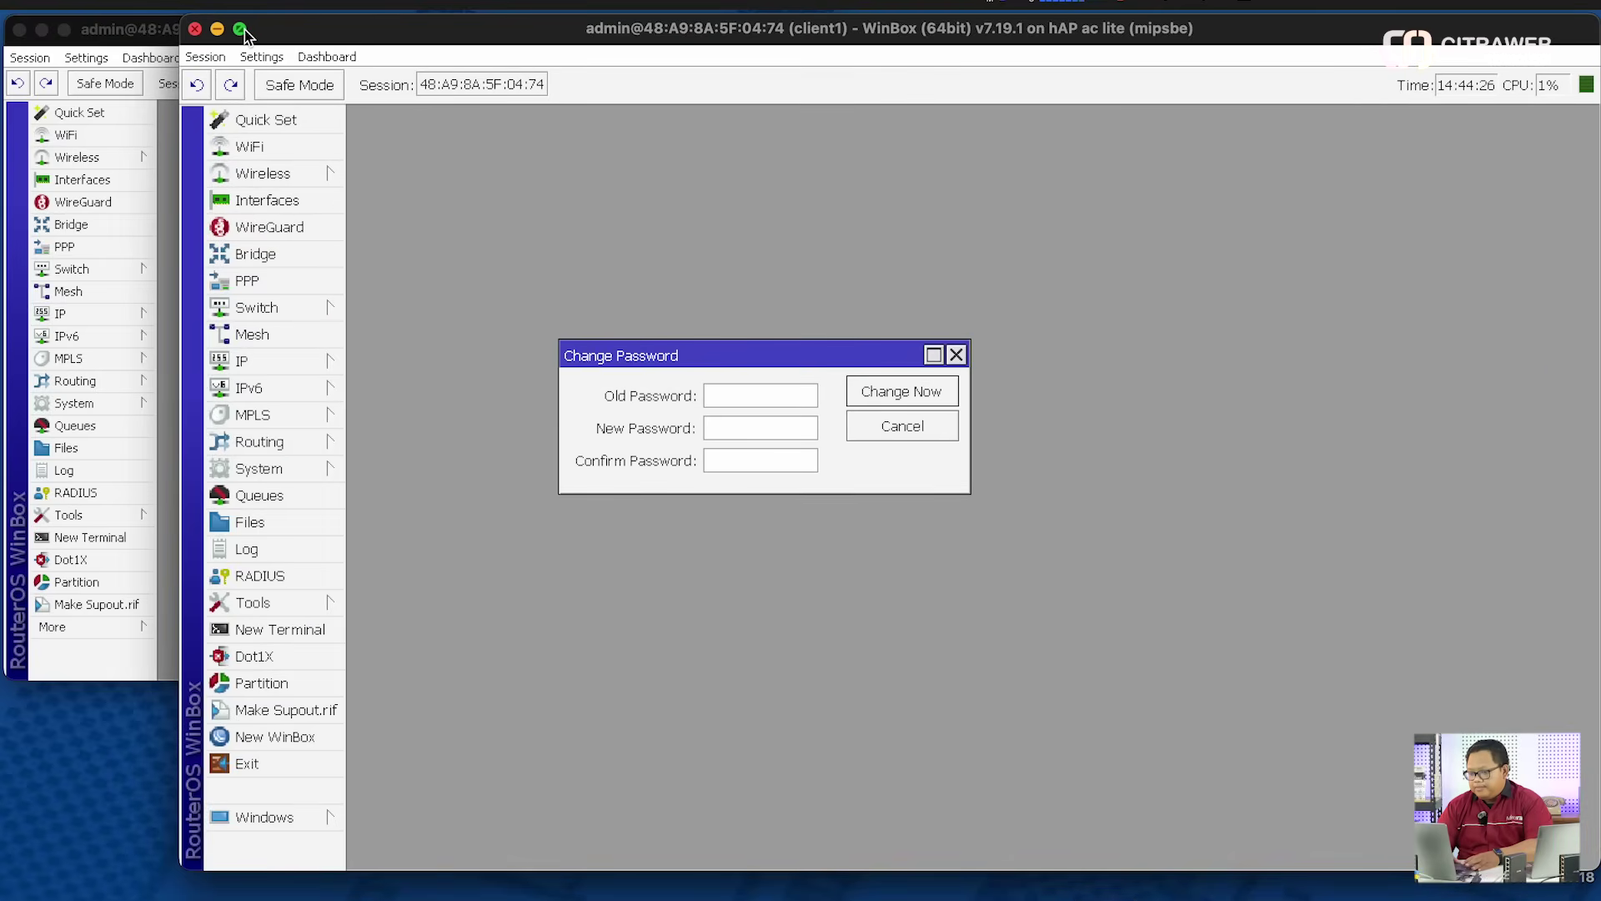
mouse_move(243, 33)
click(296, 108)
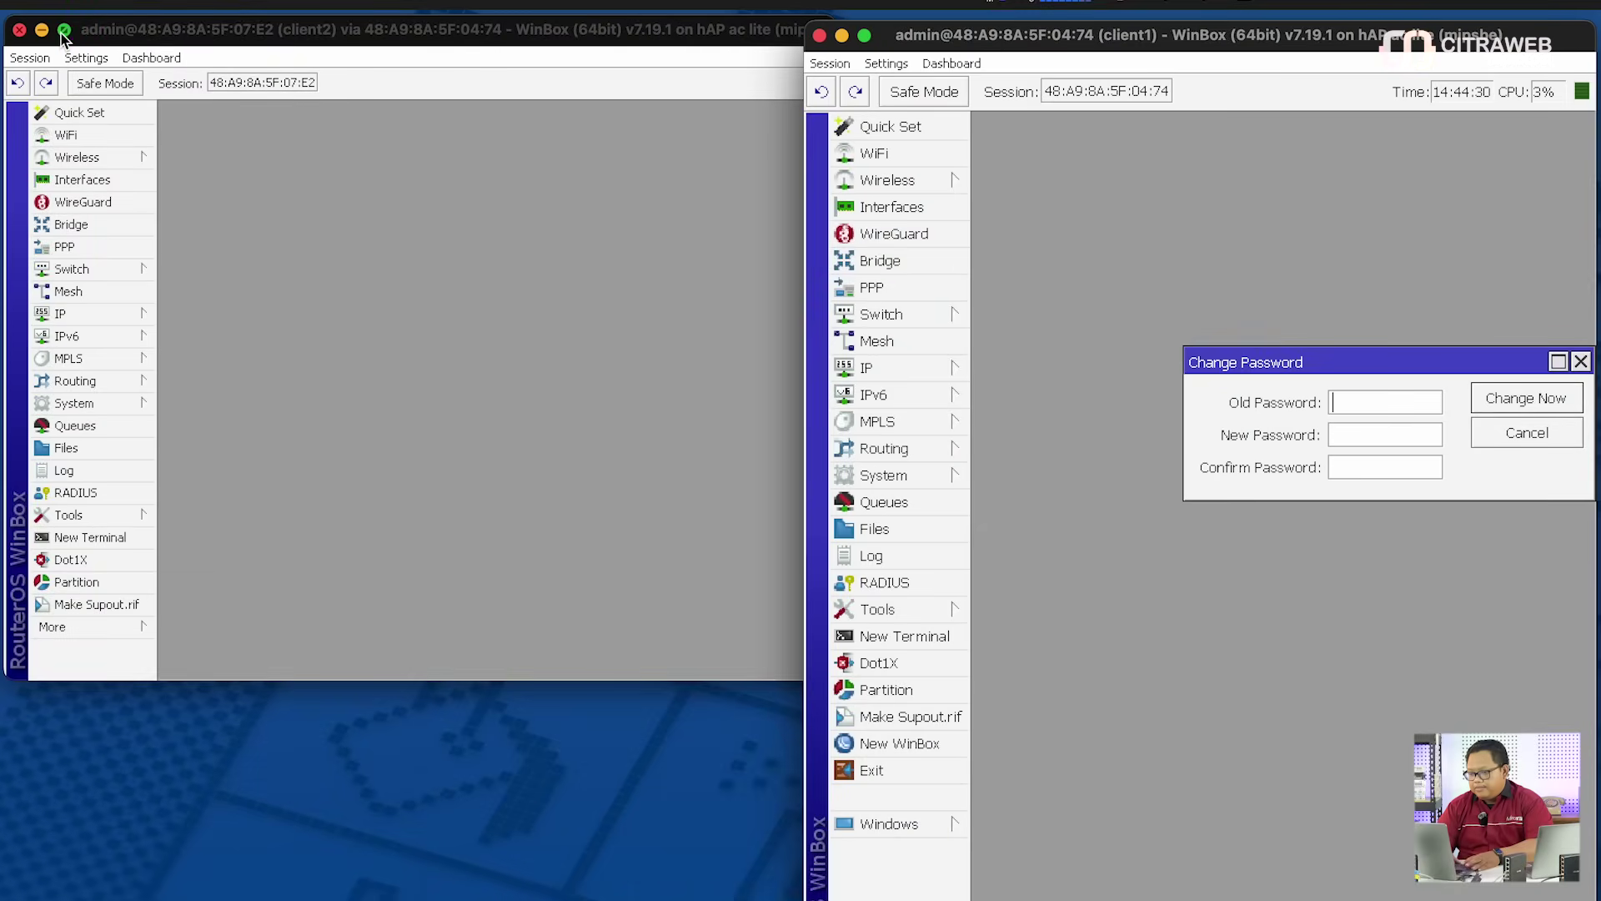
click(98, 33)
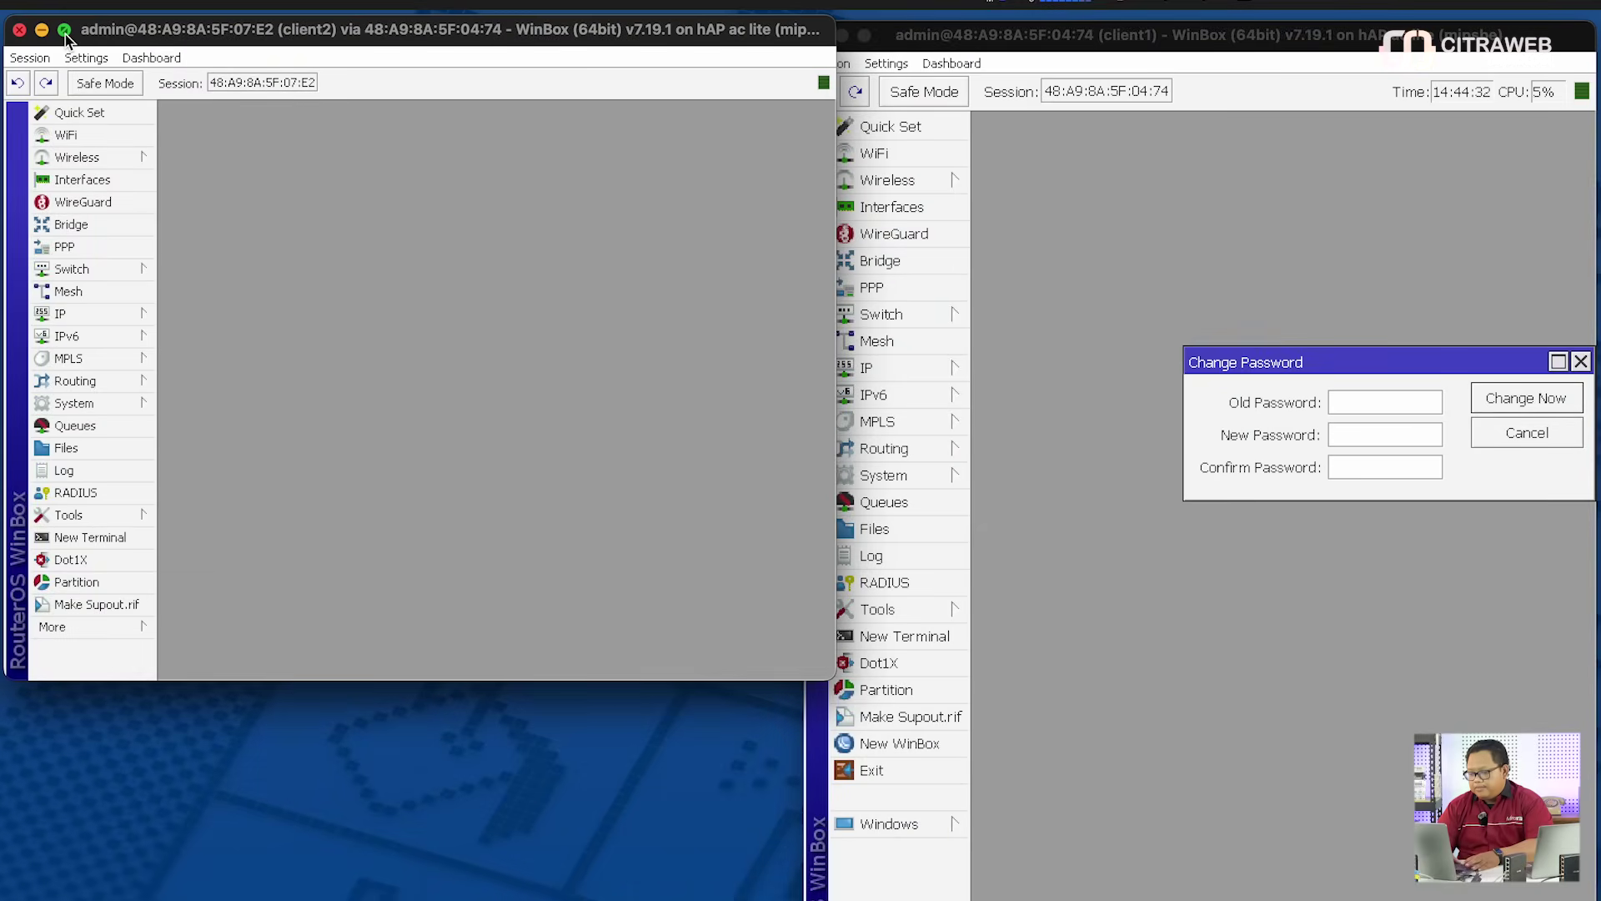
mouse_move(65, 33)
click(67, 105)
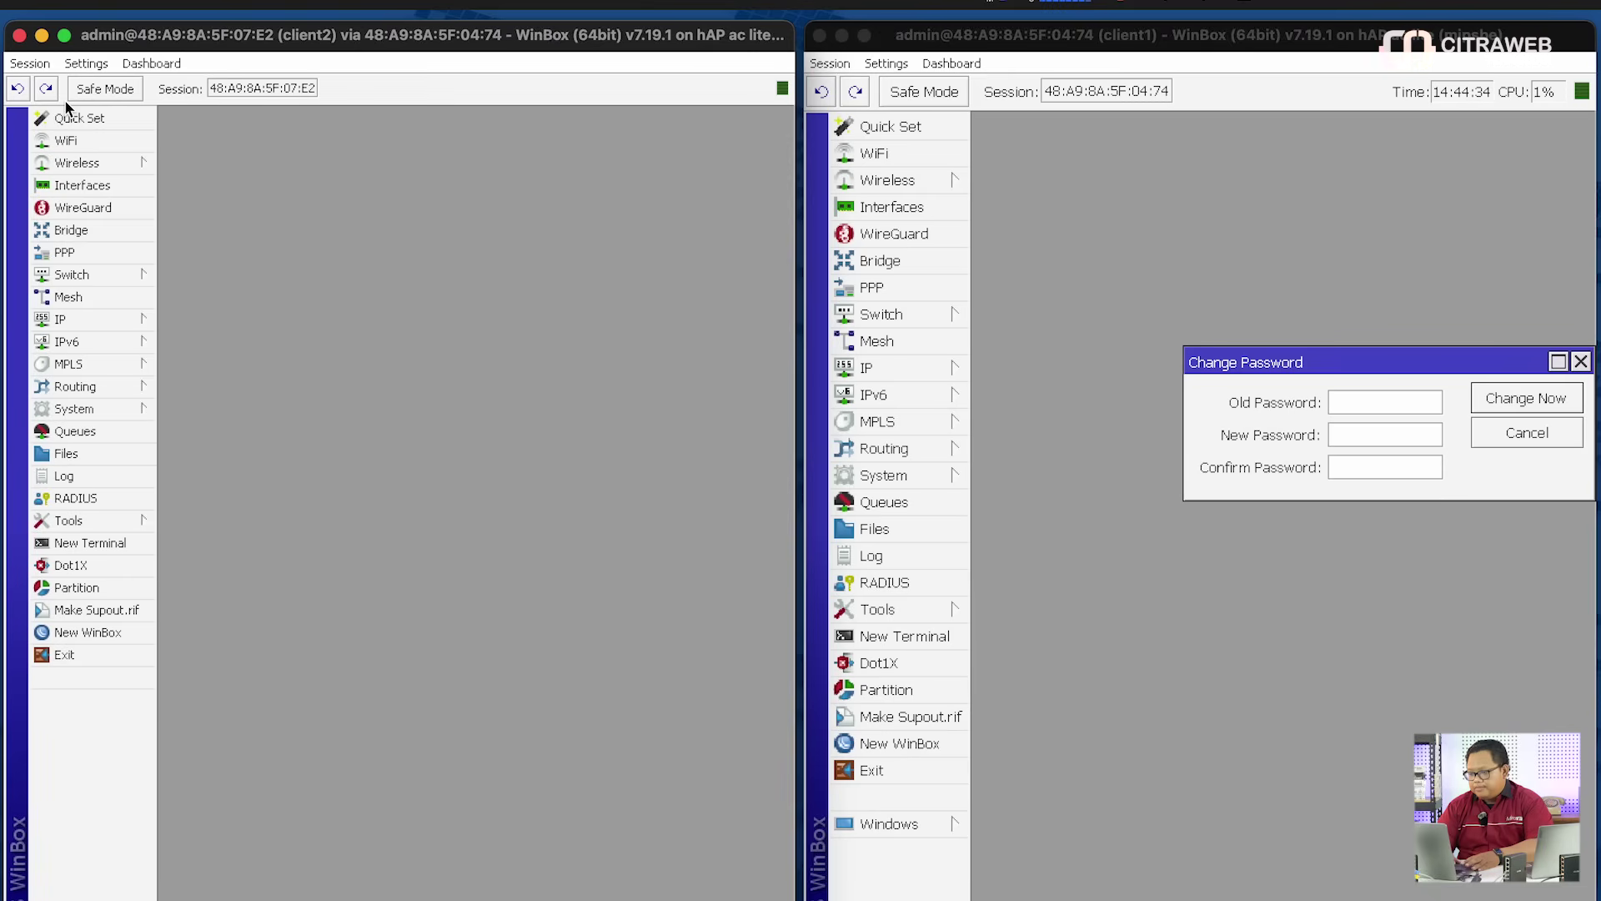
drag(1368, 365, 1192, 206)
click(1418, 201)
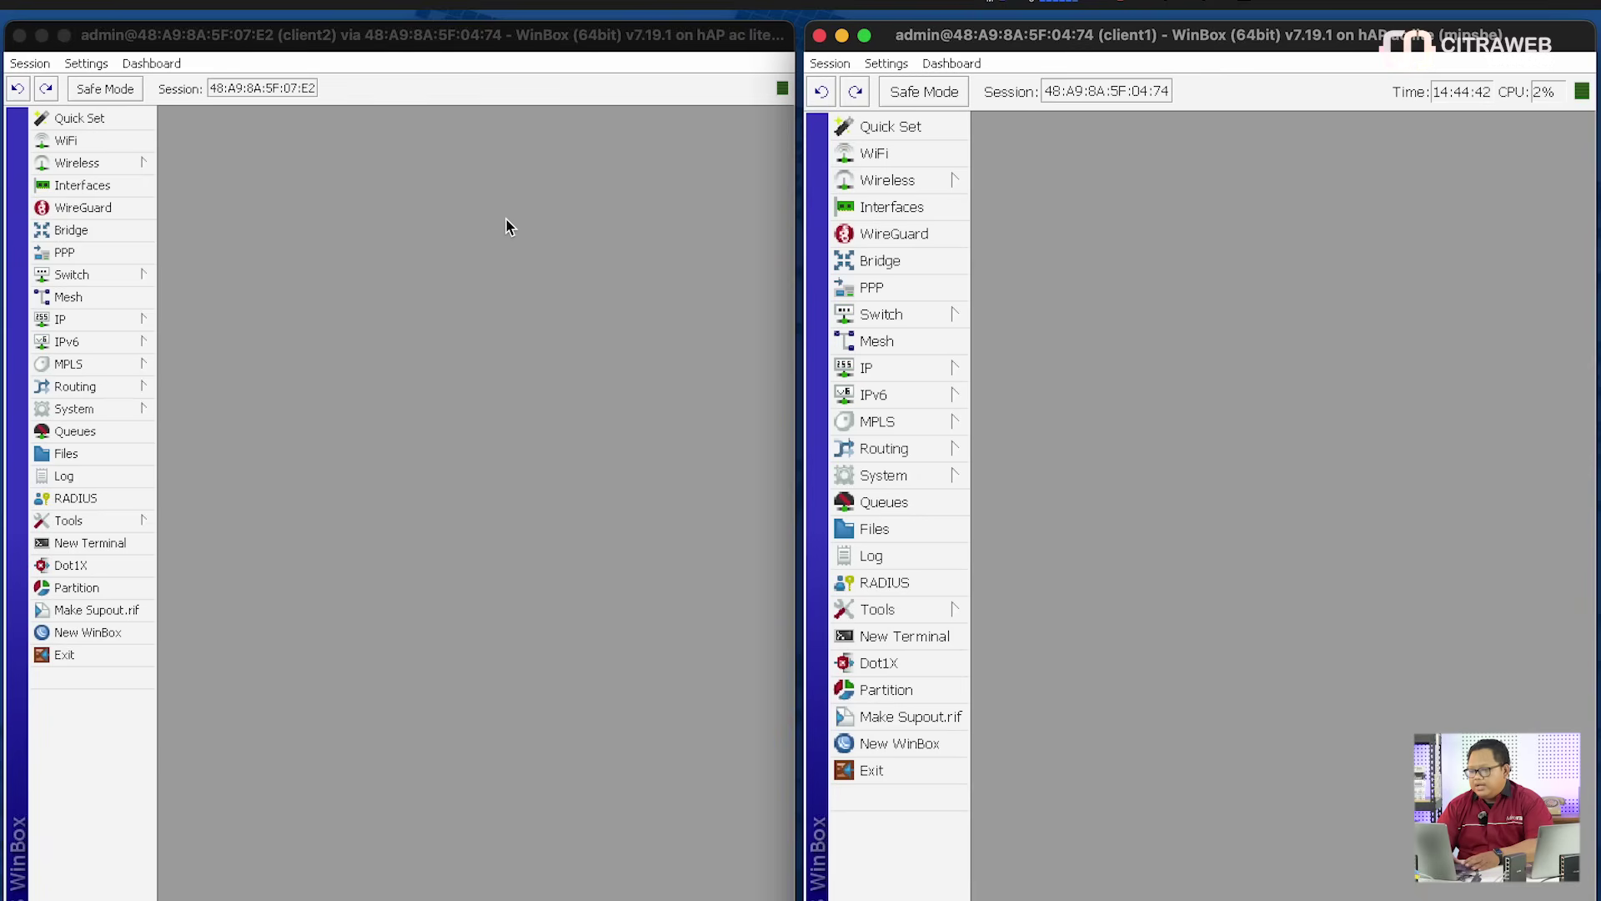
Zoom in the client2 session's interface one level to match client1's size
click(510, 47)
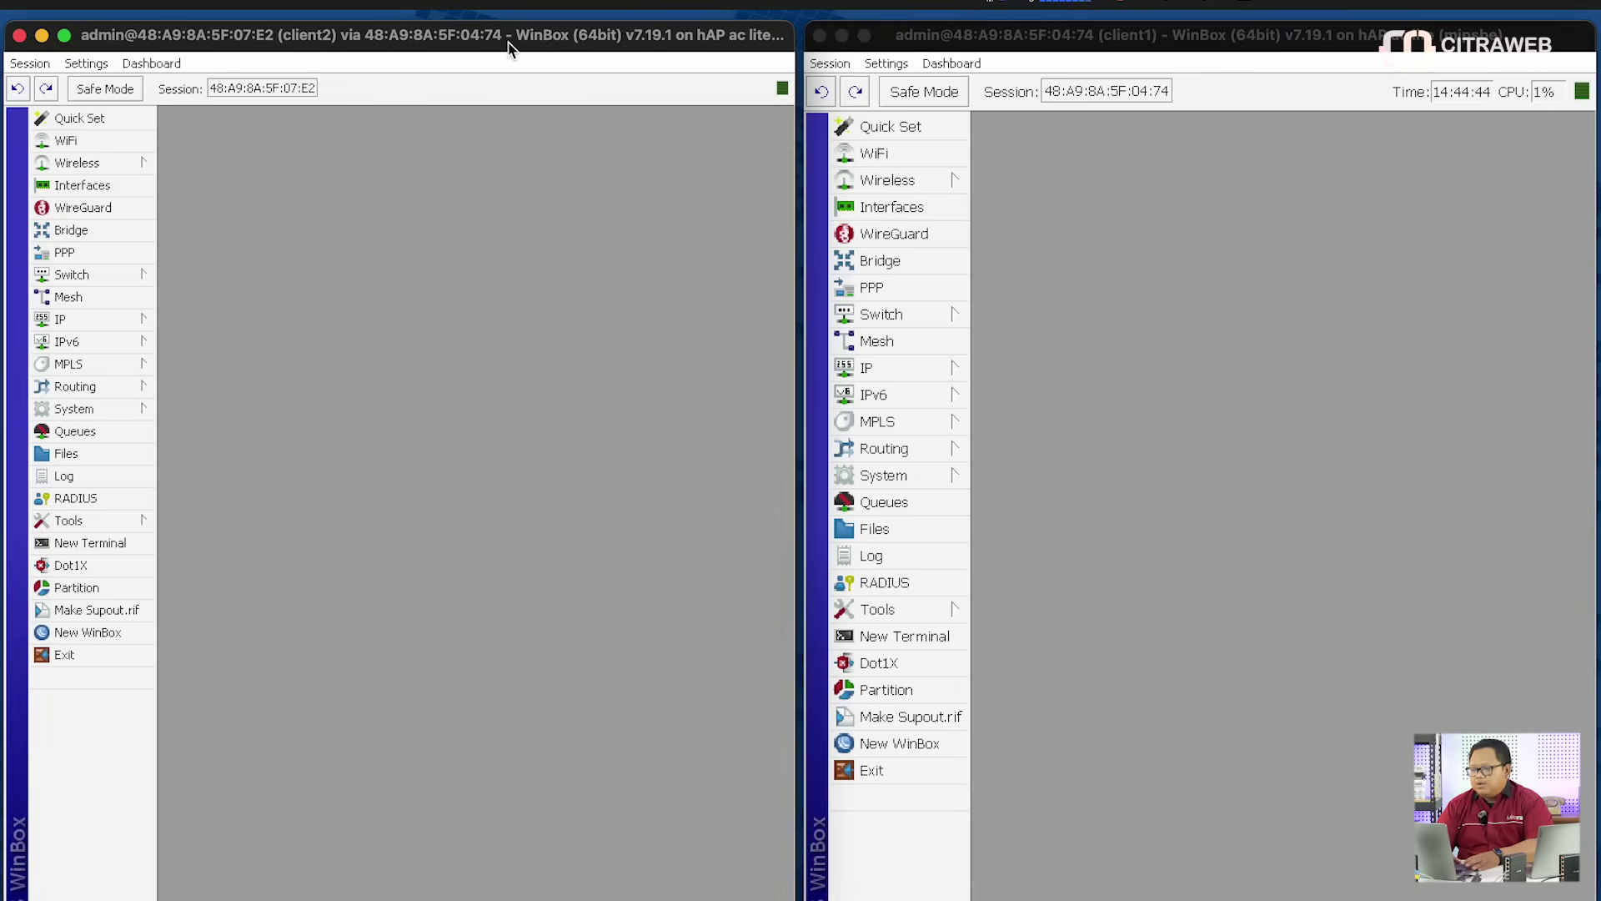
click(1056, 41)
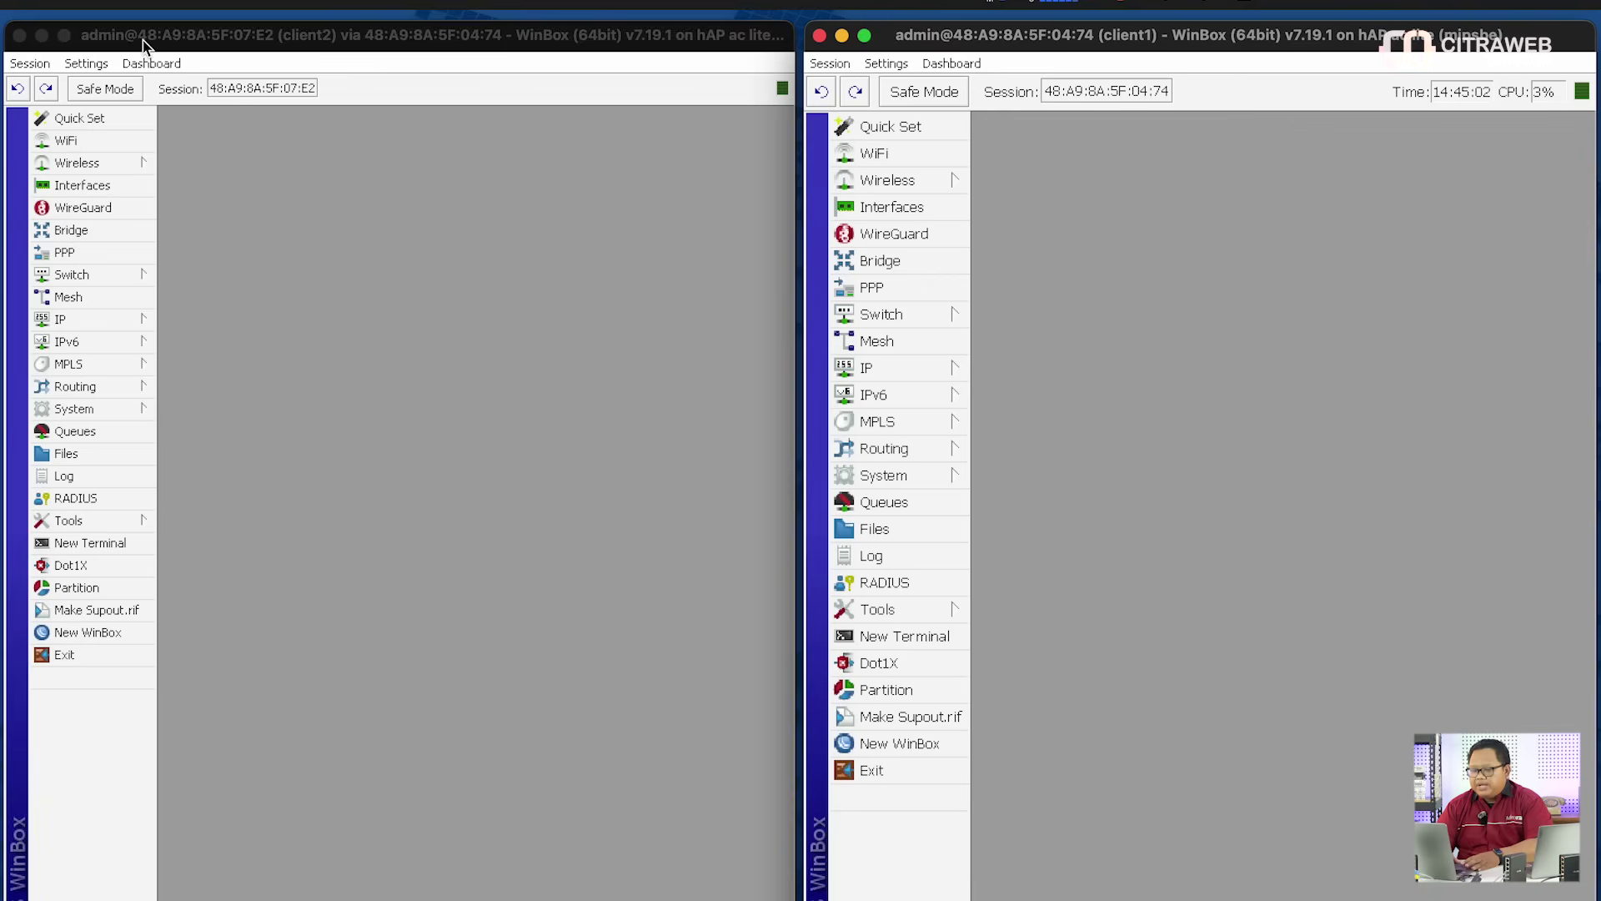
click(88, 65)
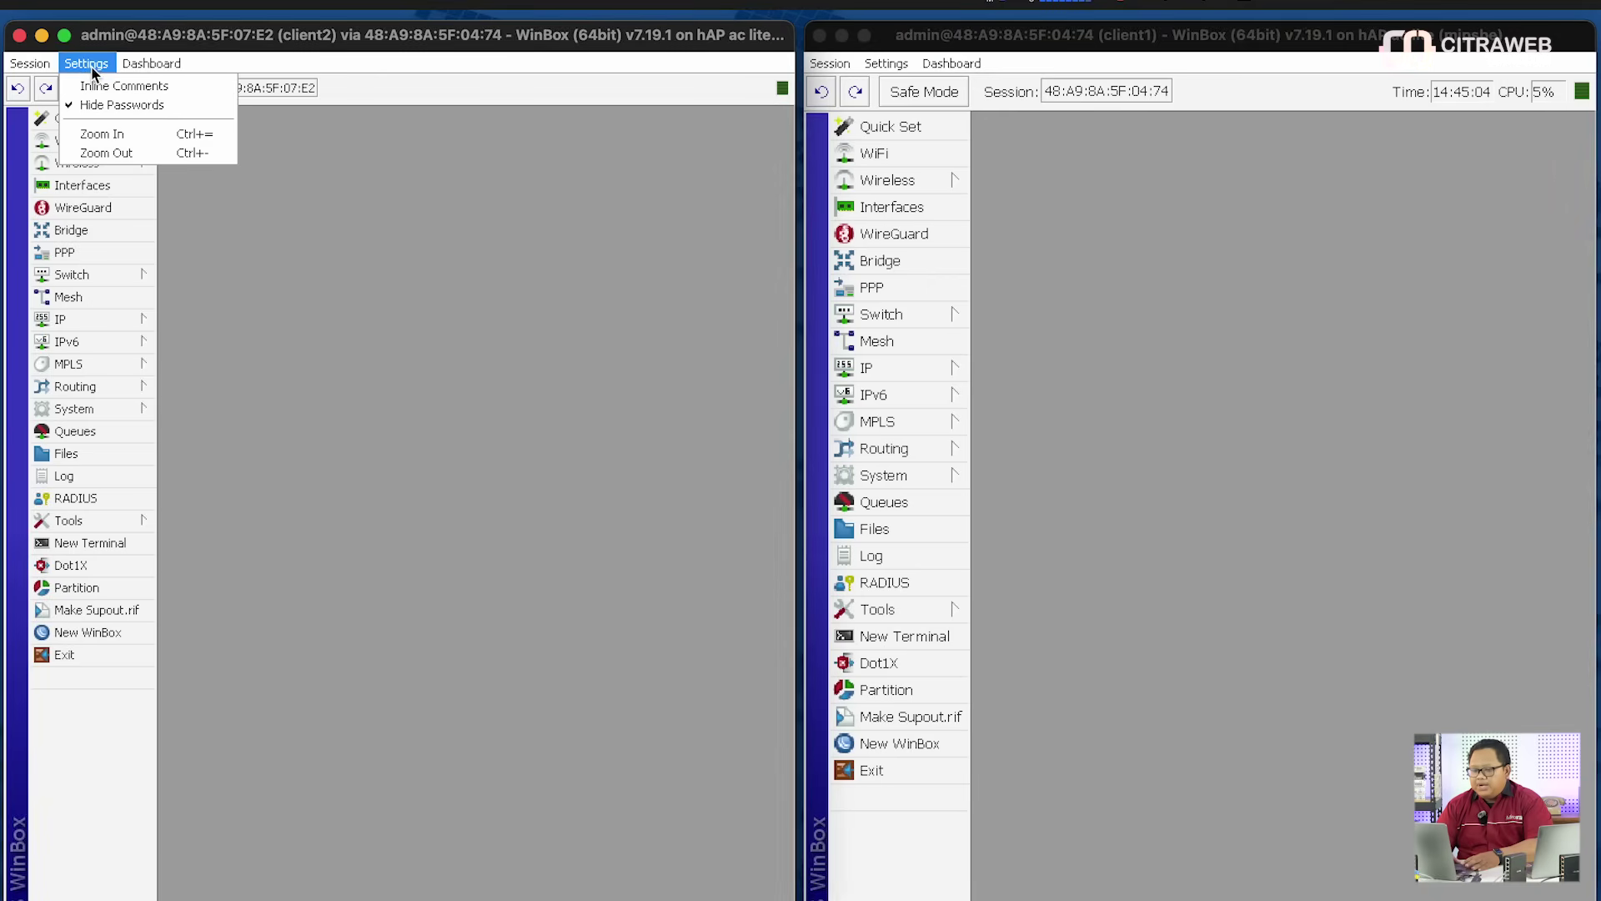
click(111, 130)
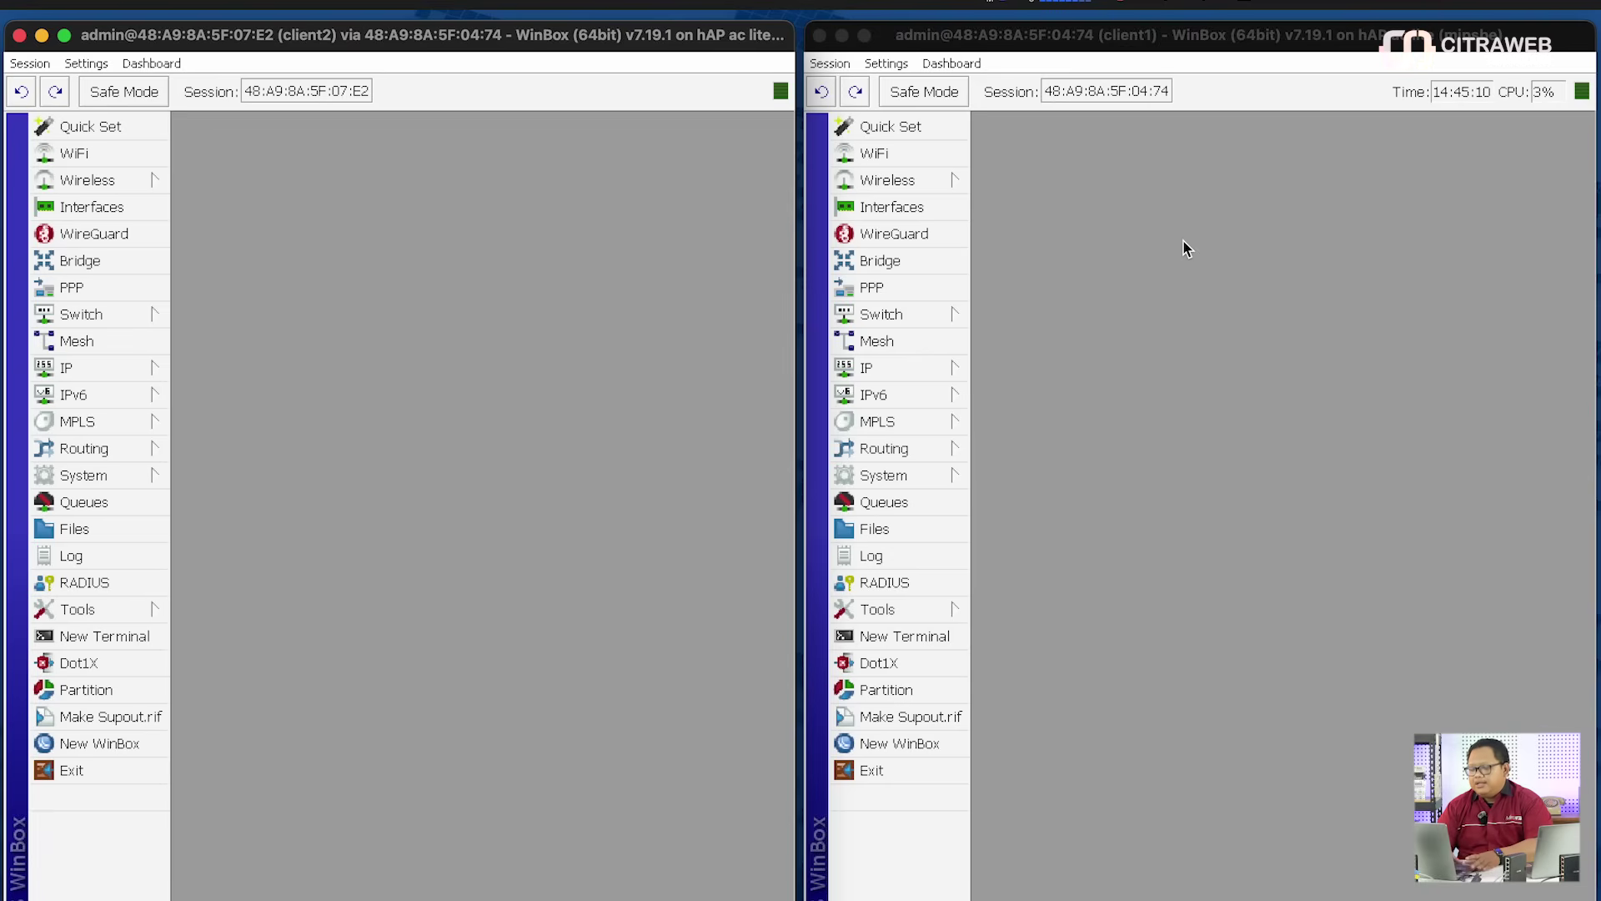
Show the IP address lists of both client2 and client1, placing each near the top of its session's workspace
click(142, 367)
click(219, 301)
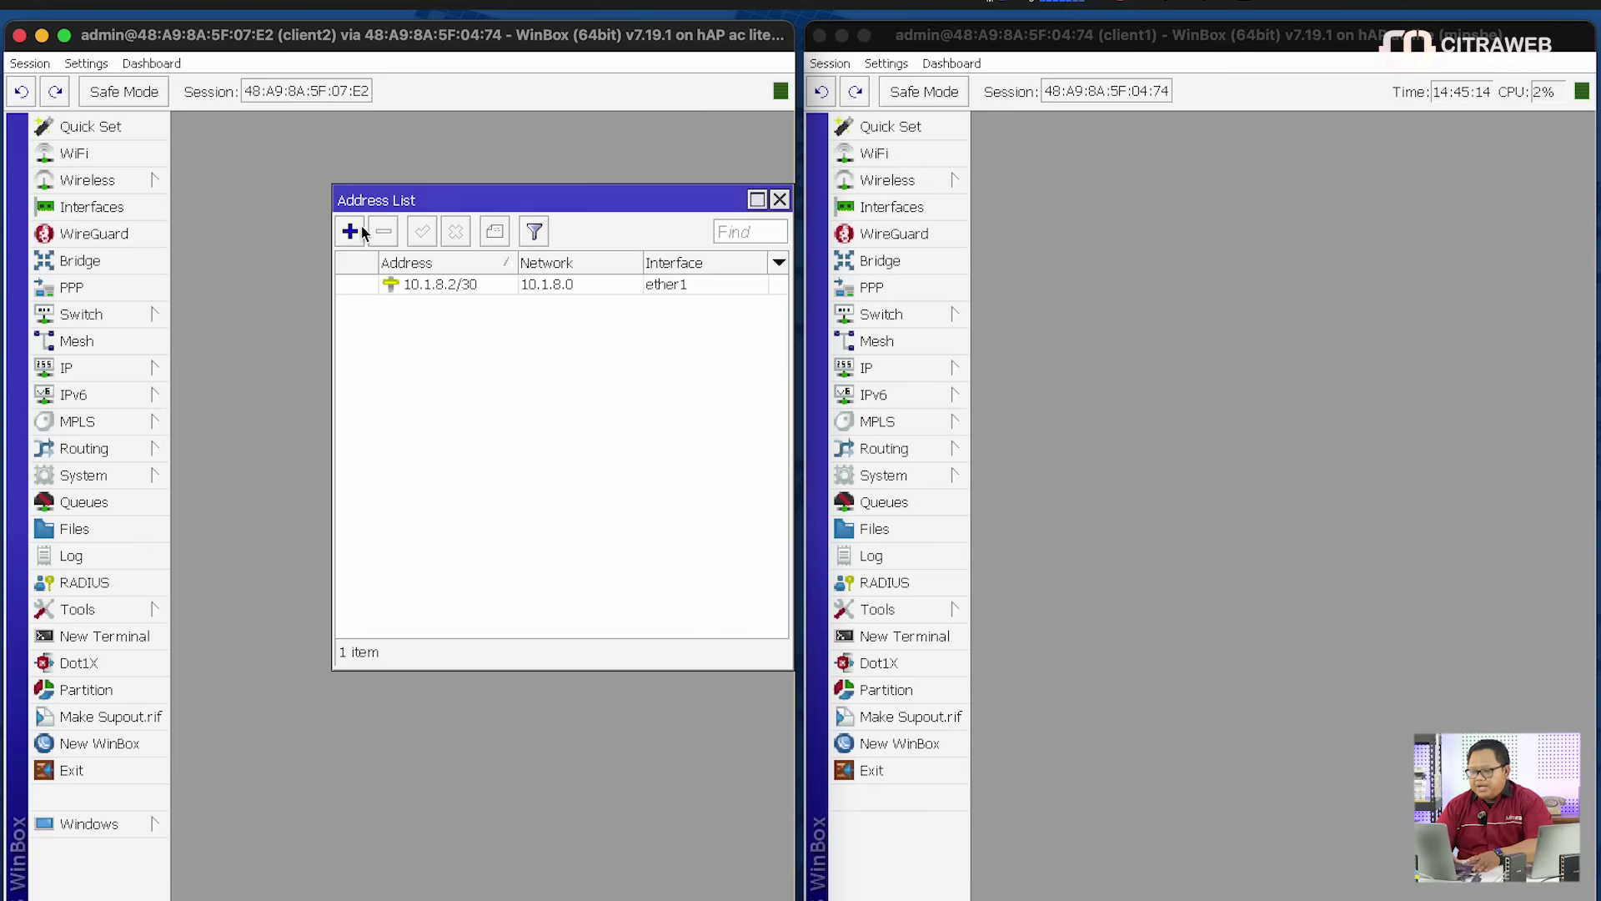
drag(358, 206, 235, 144)
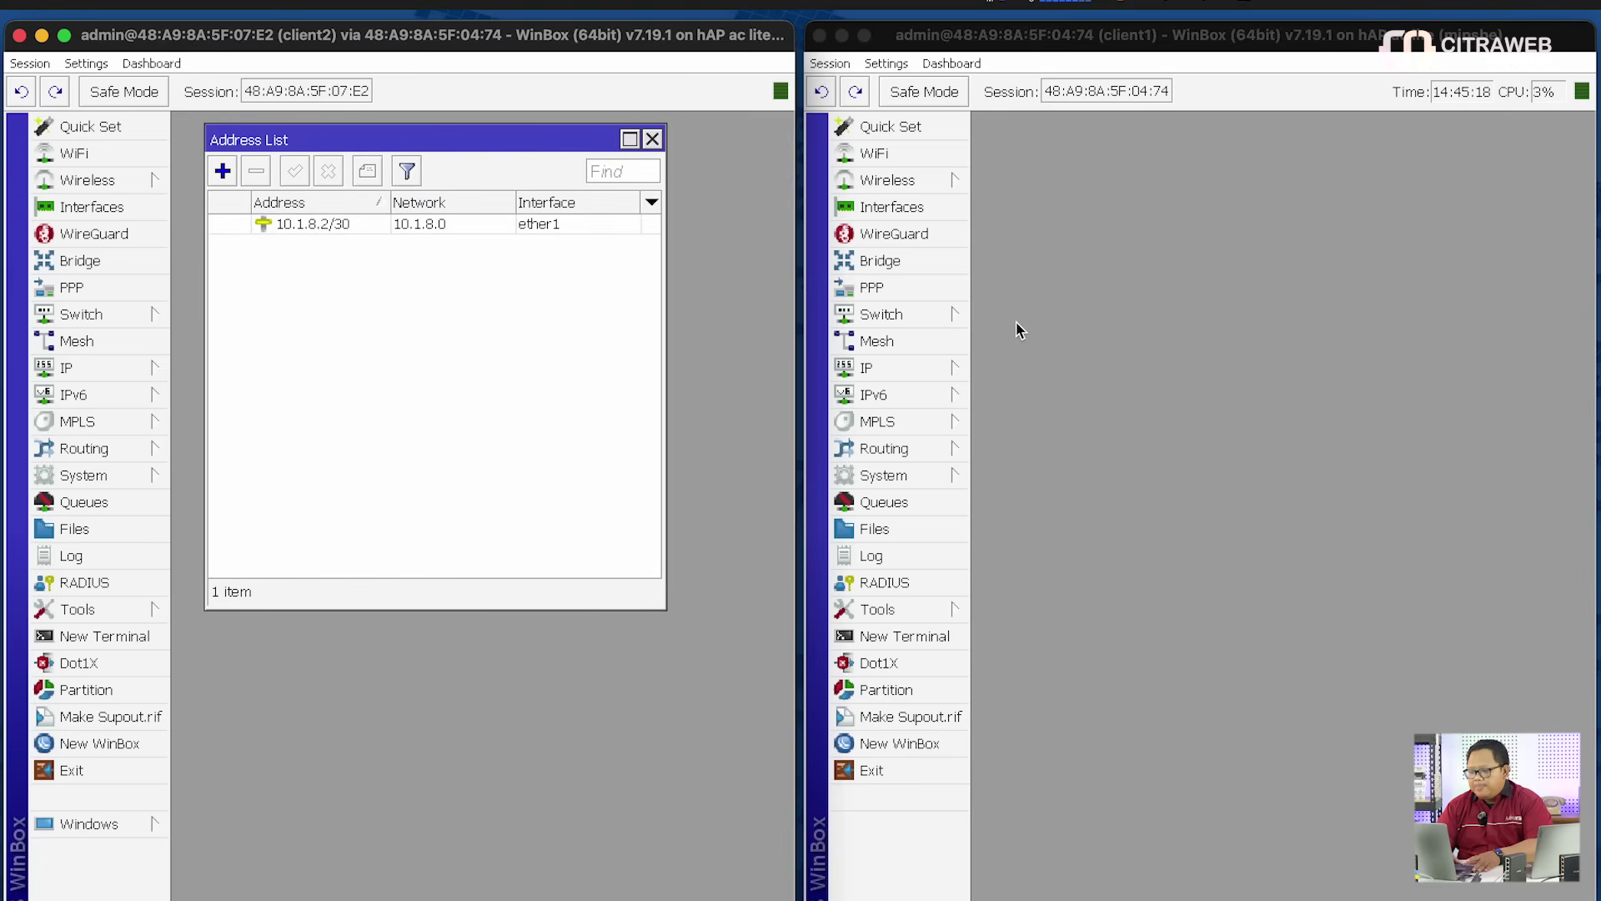
click(934, 373)
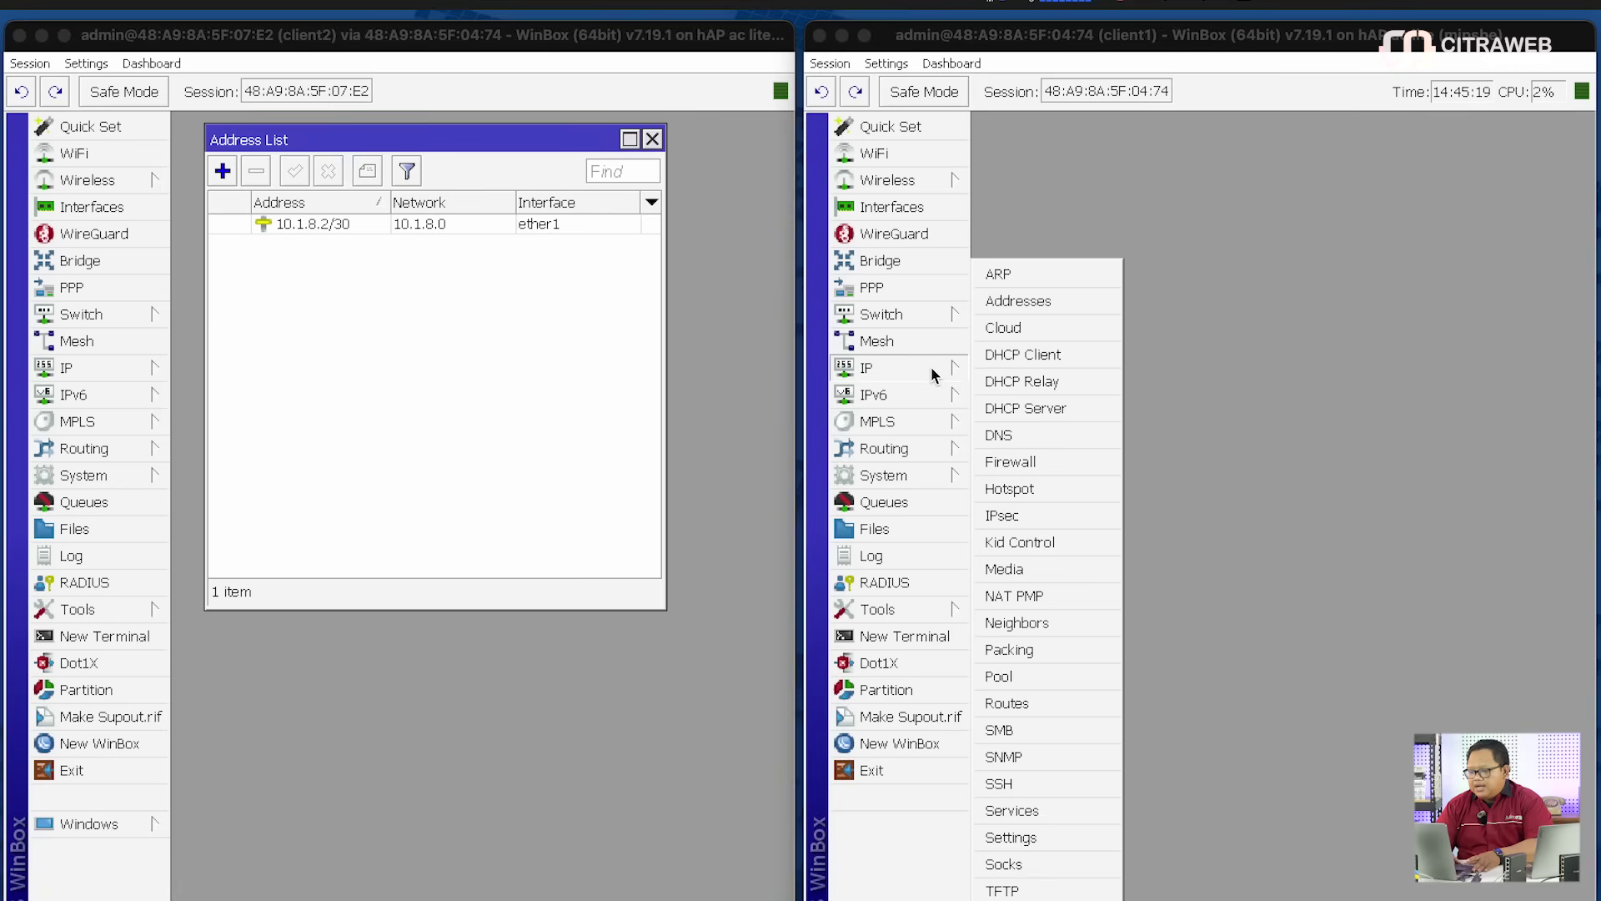
click(1069, 300)
drag(1152, 203, 1022, 146)
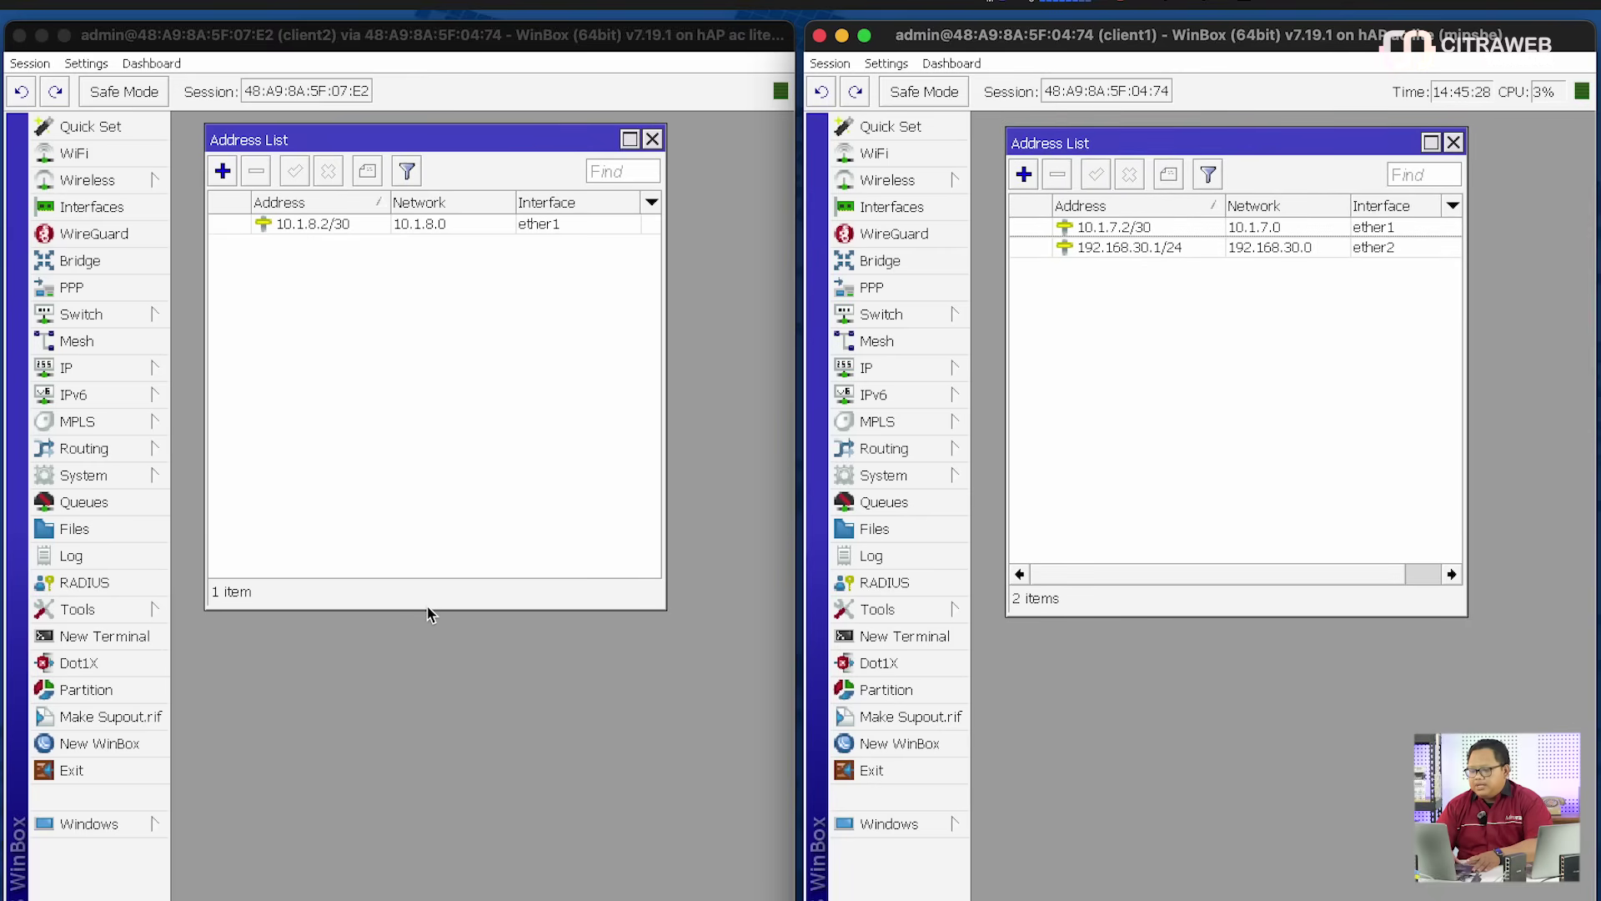
Start a terminal on client2, skip its new password prompt, and run a brief ping to client1's address 10.1.7.2
click(142, 636)
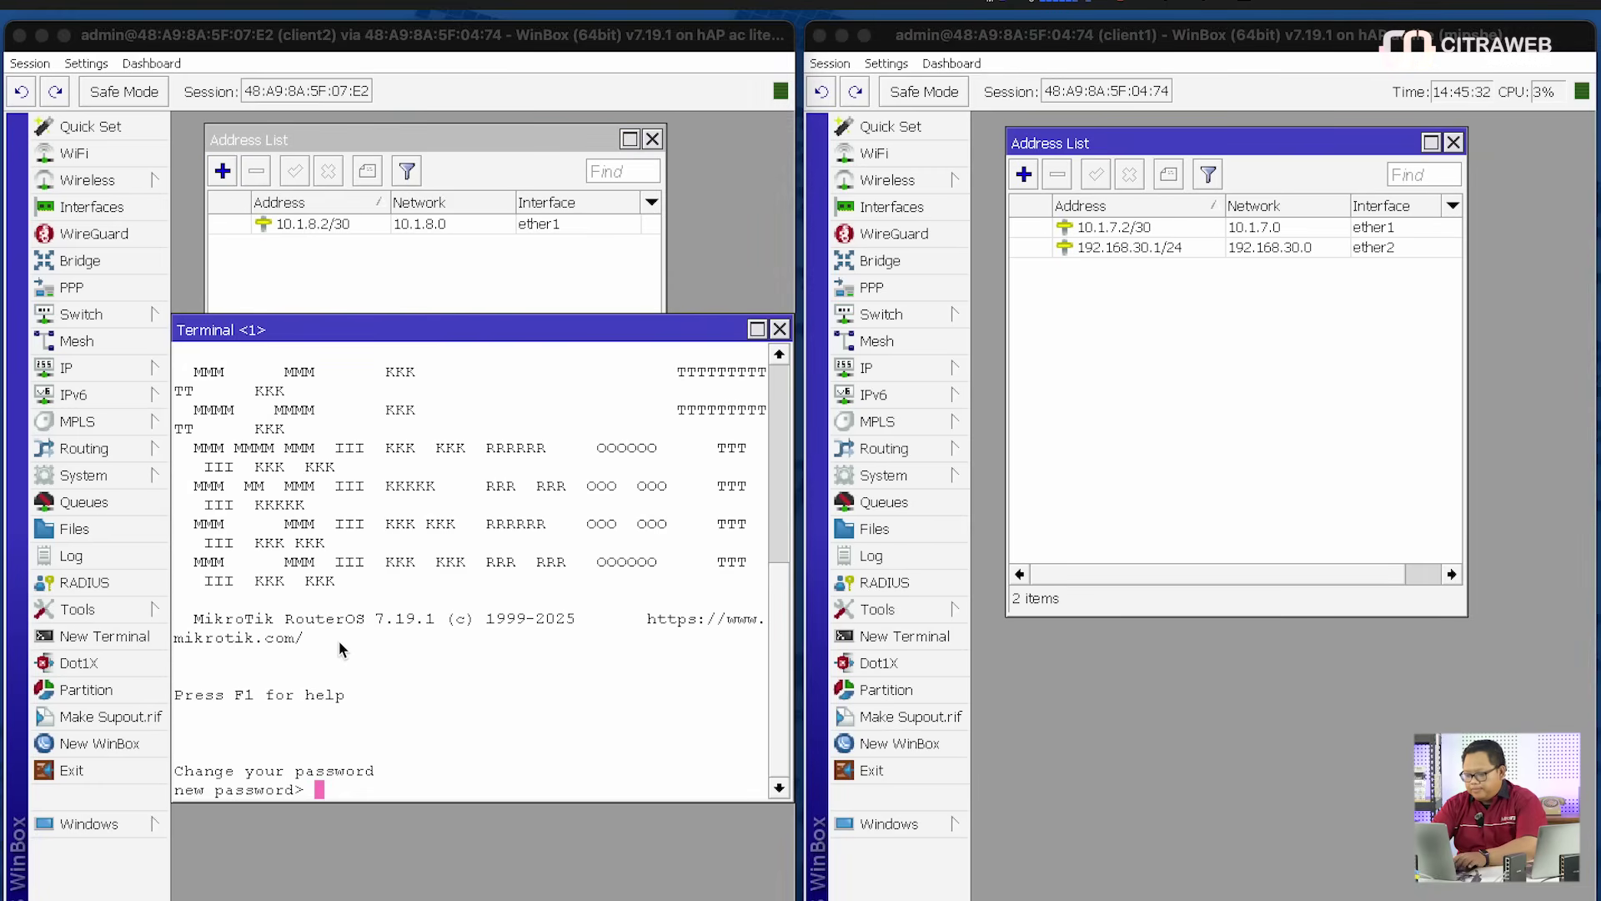
key(Return)
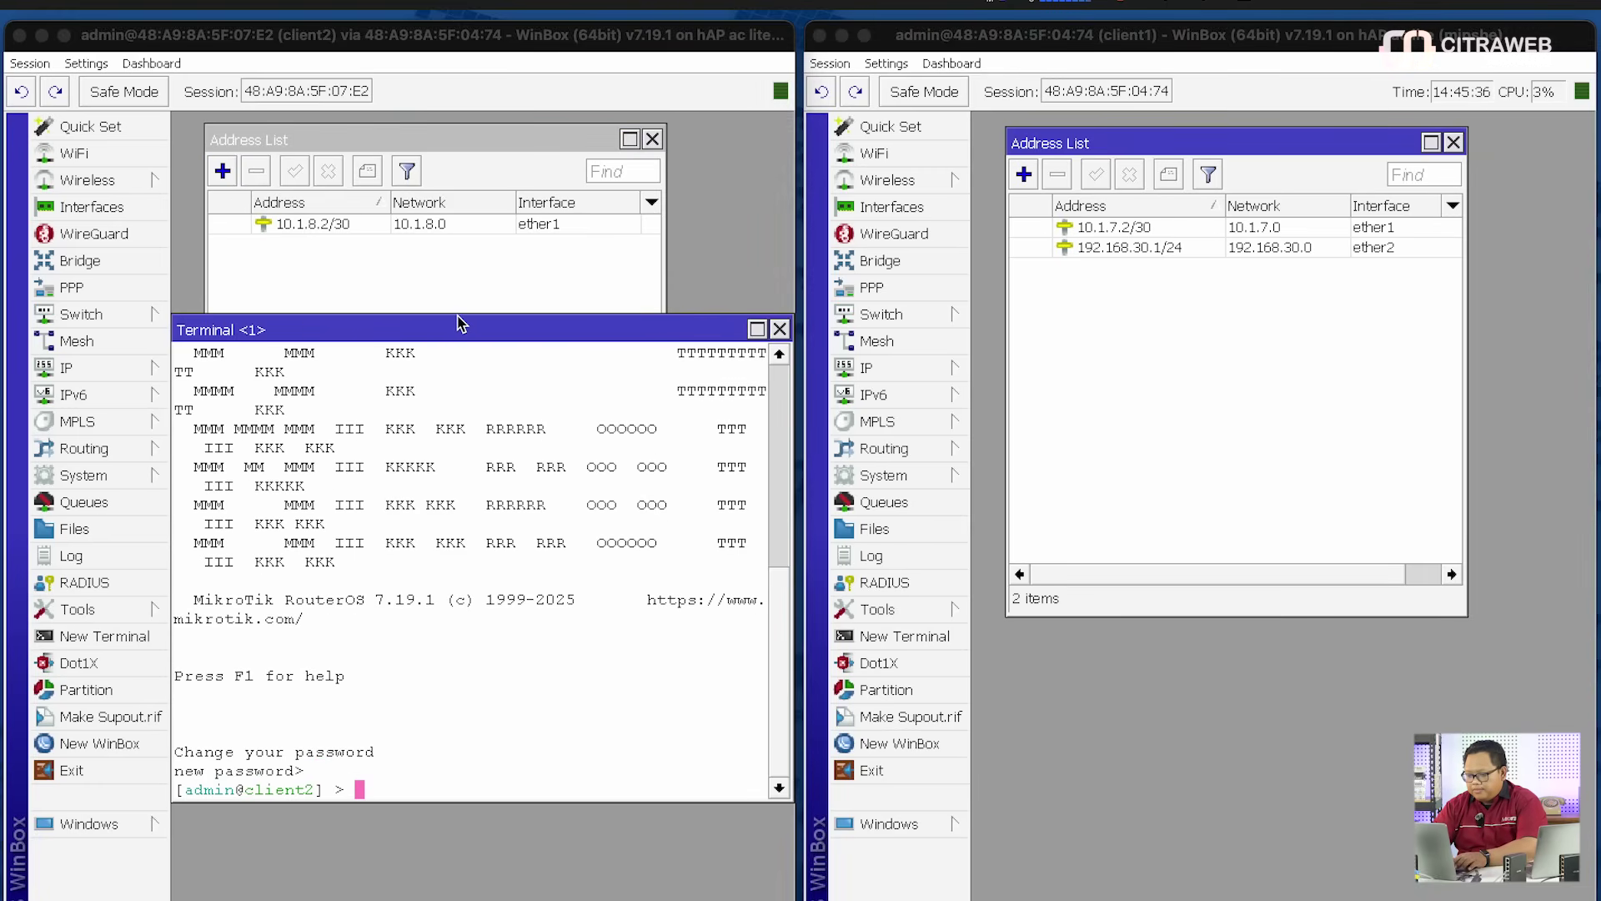
drag(457, 322, 474, 256)
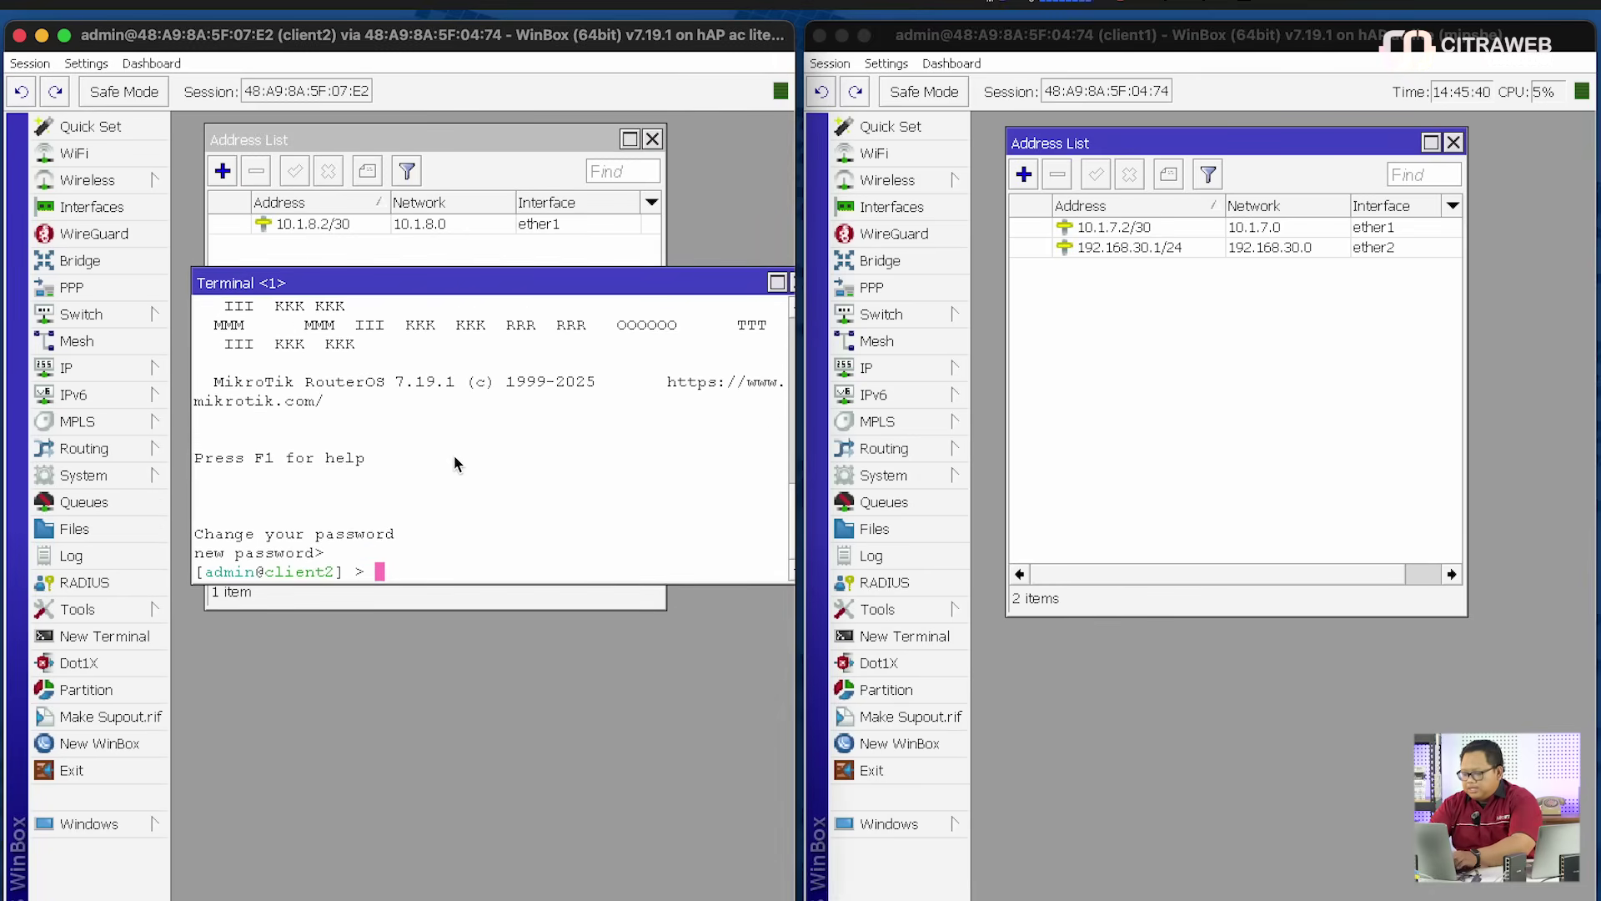
text(ping 1)
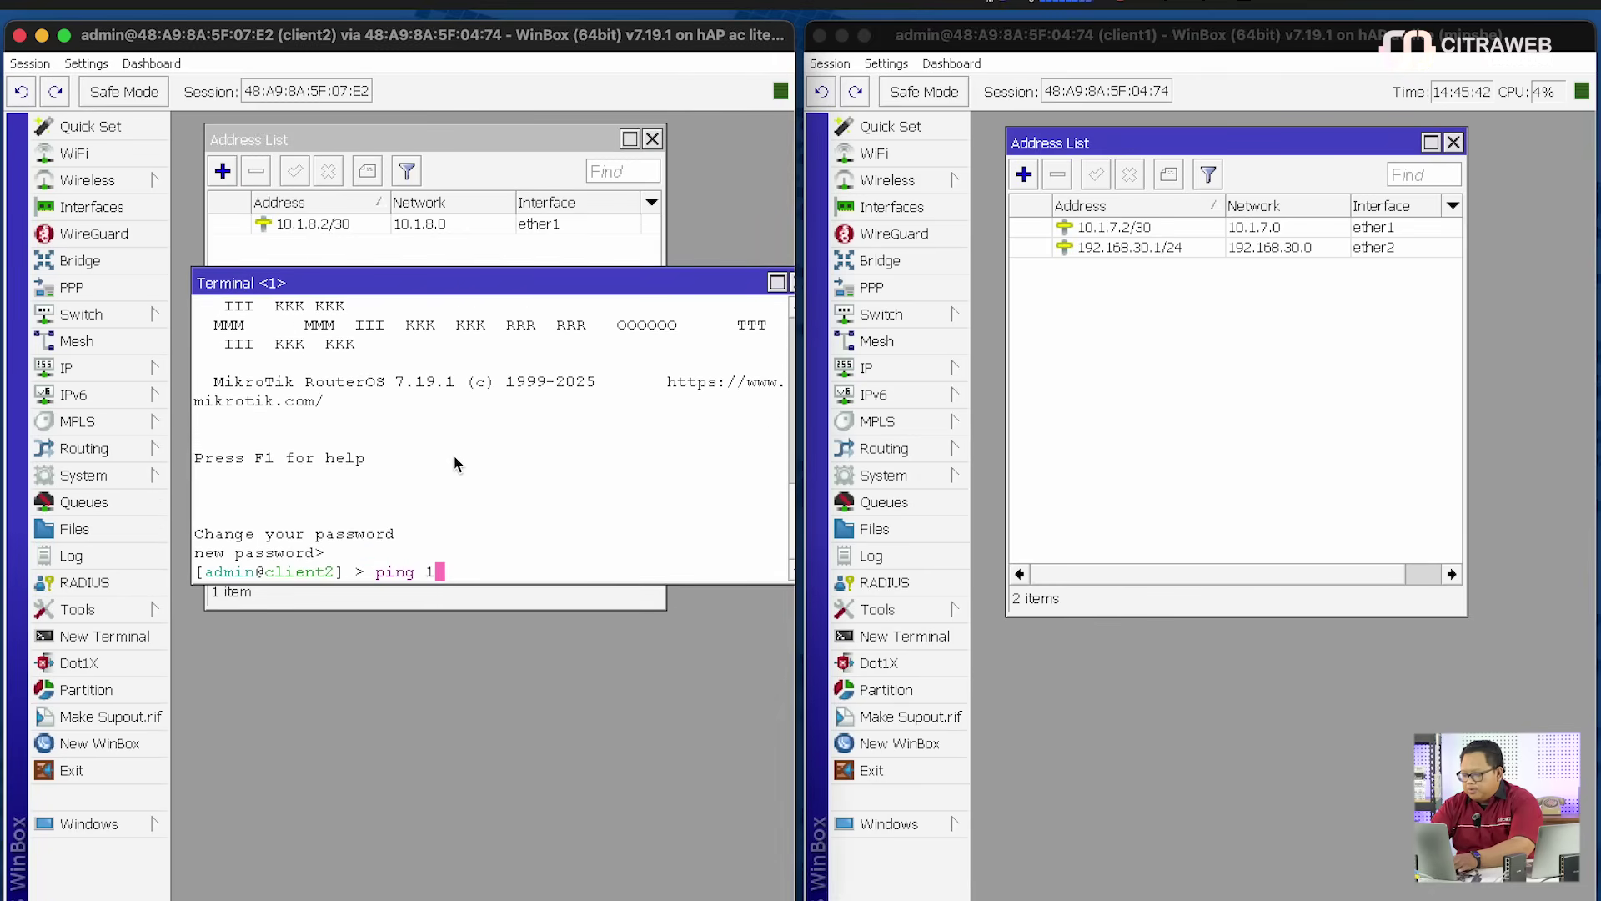
text(0.1.7.2)
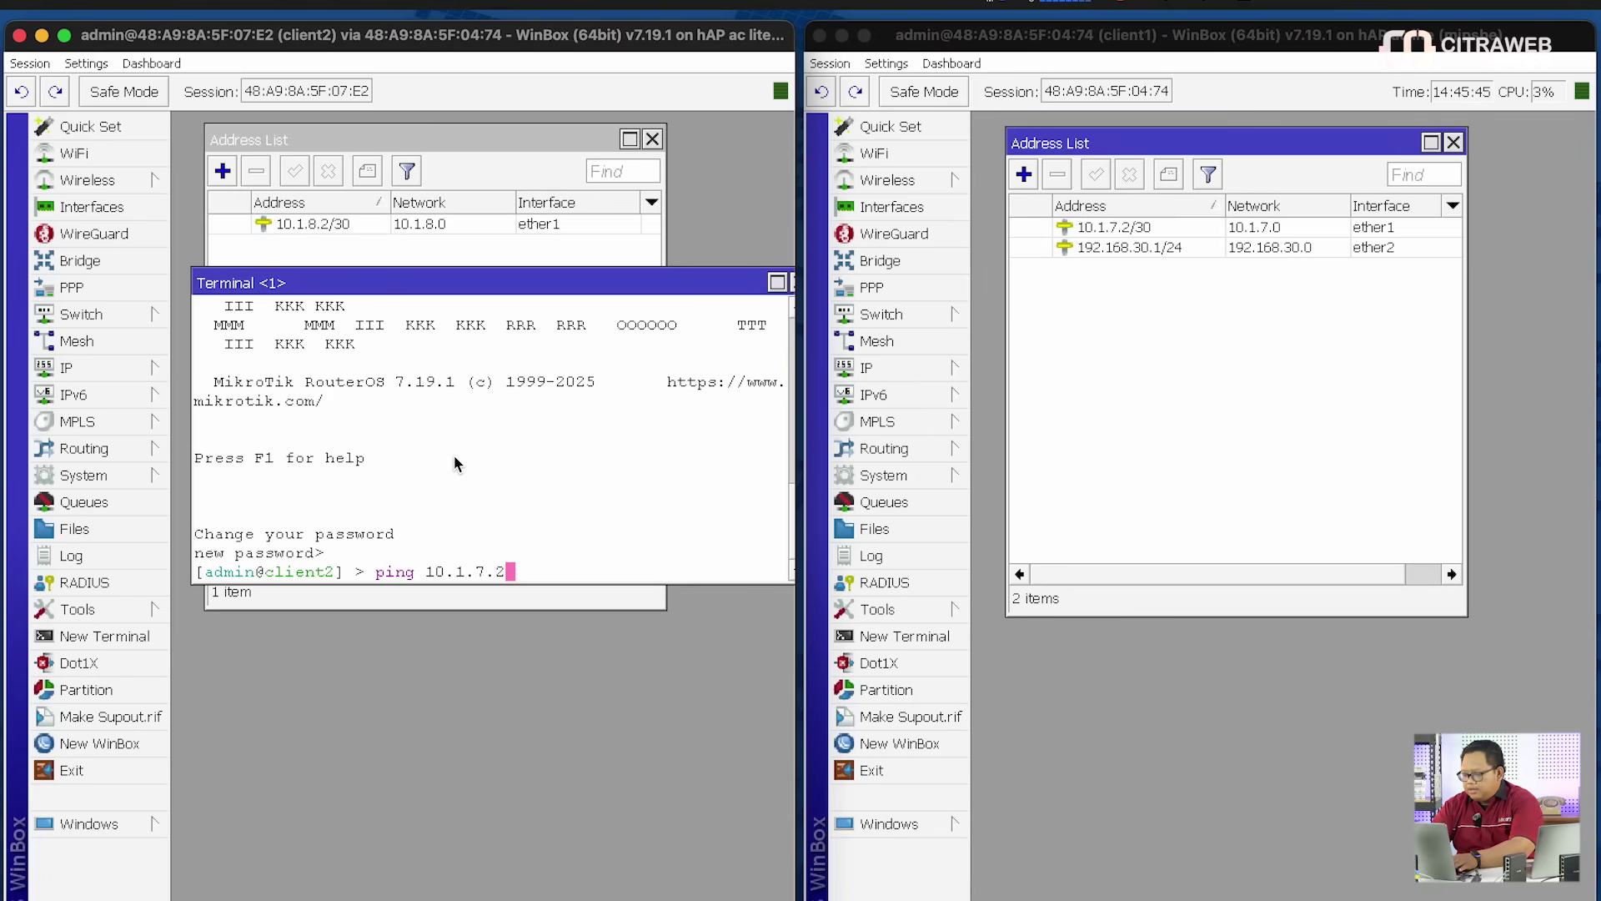
key(Return)
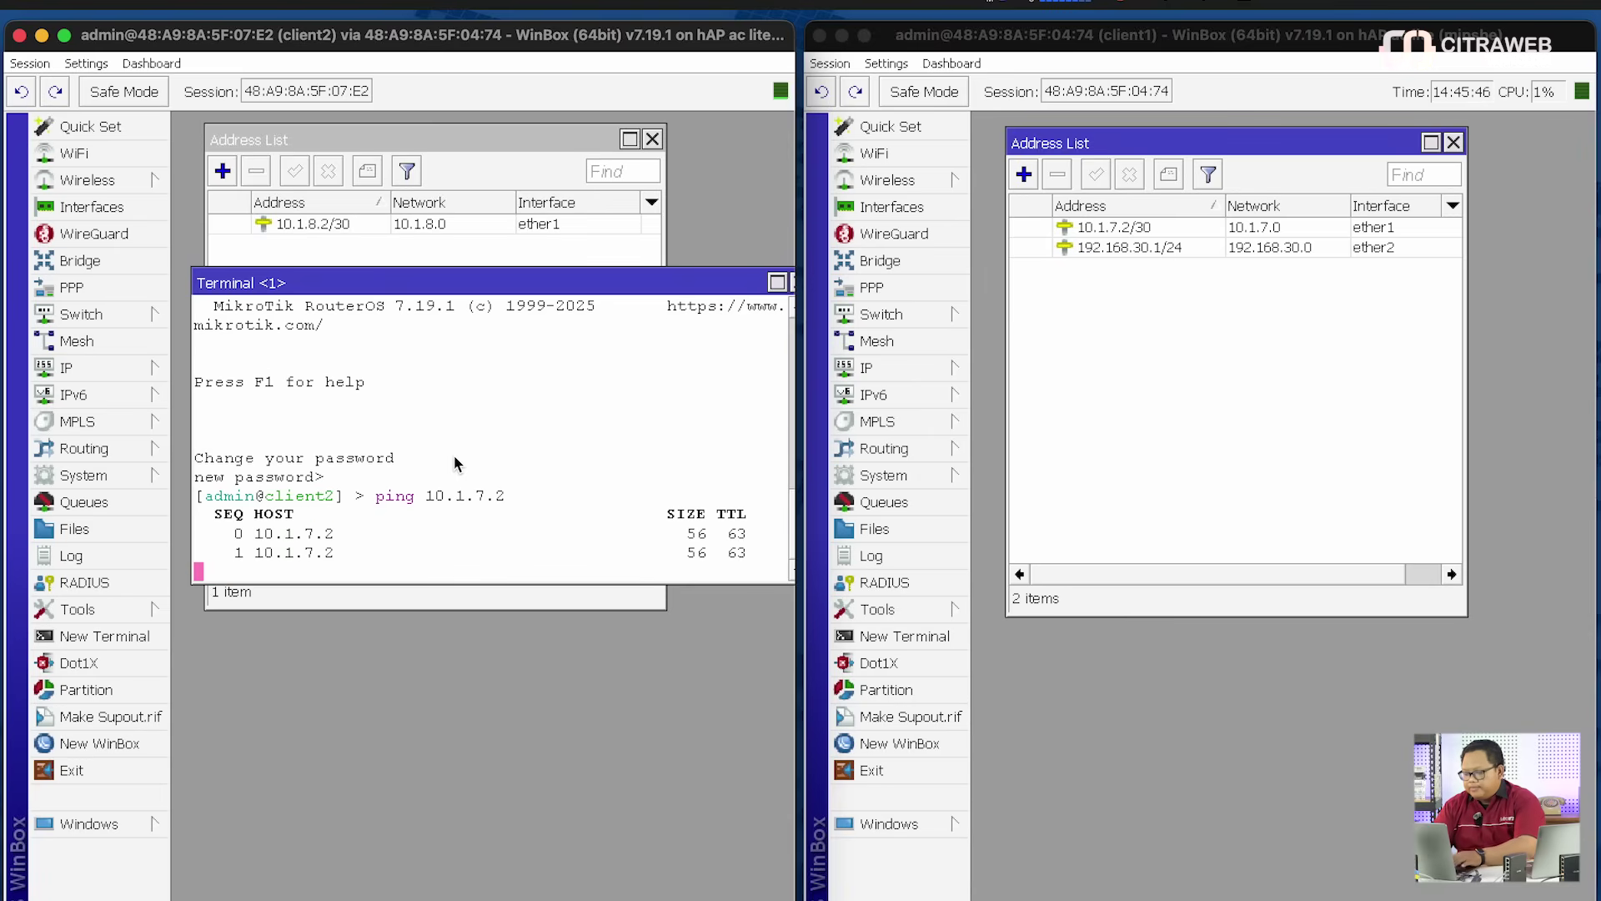
key(ctrl+c)
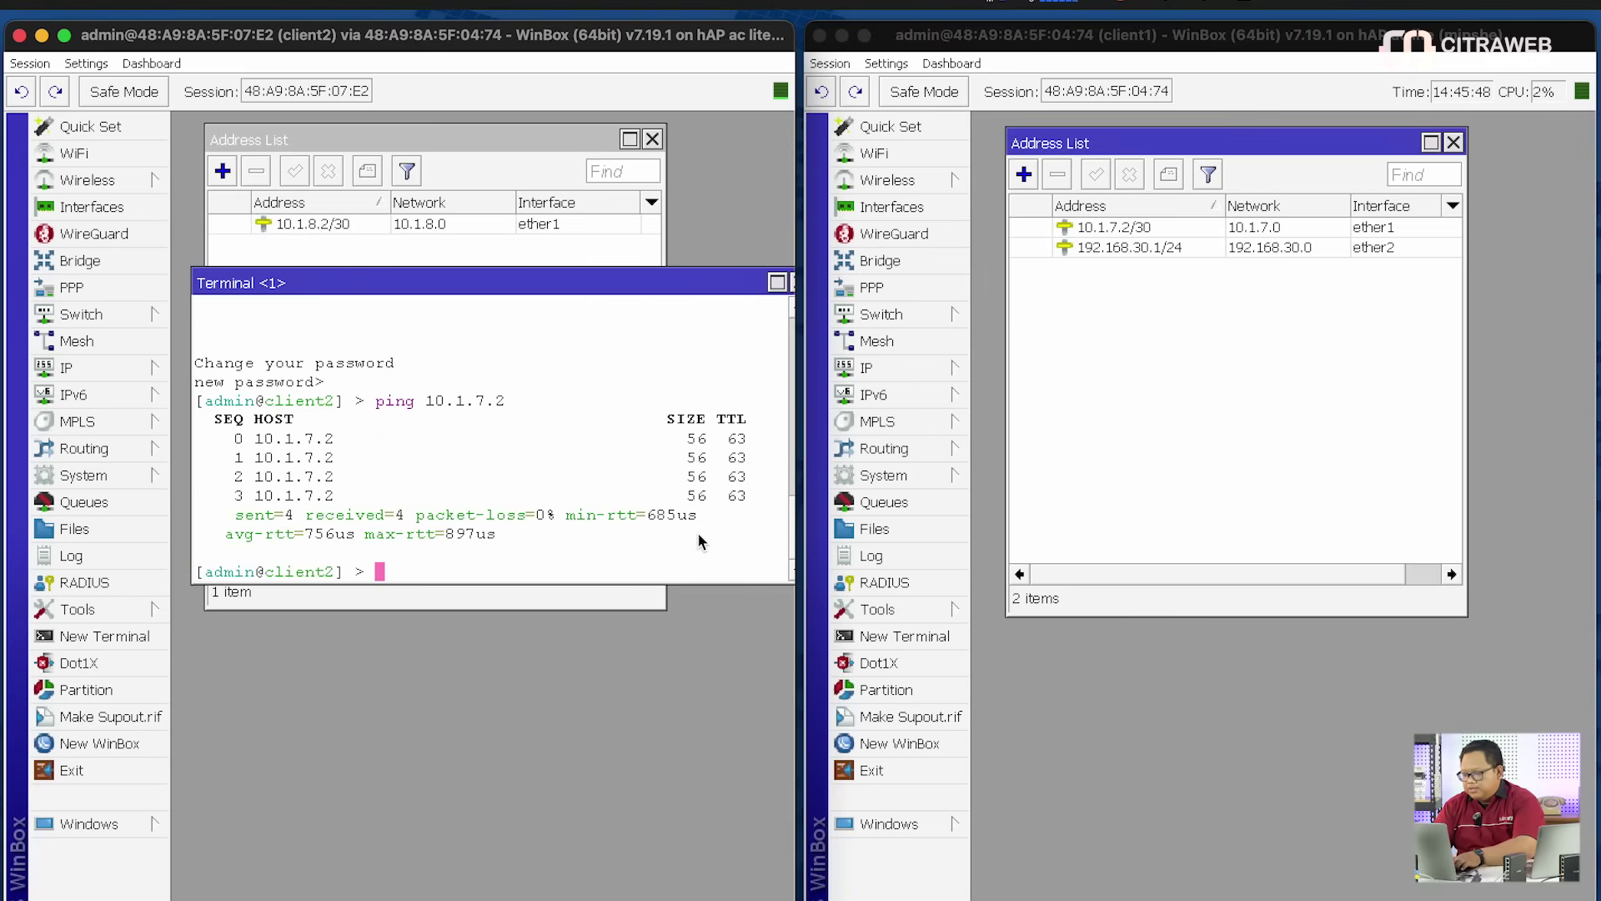
Start a terminal on client1, skip its new password prompt, and ping client2's address 10.1.8.2
click(959, 637)
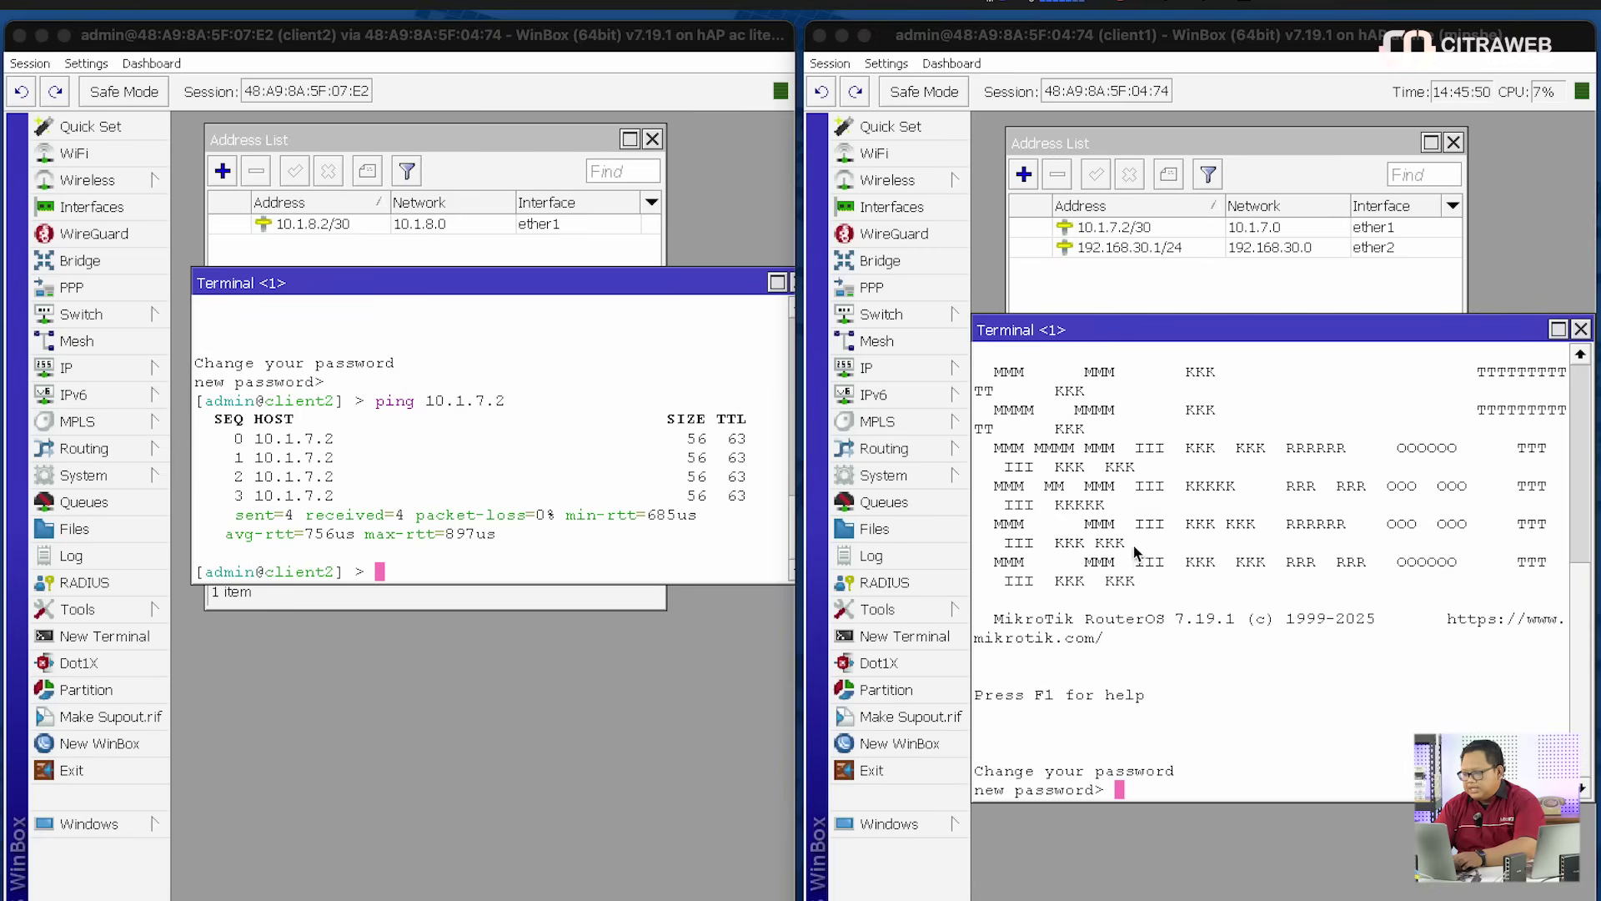
drag(1144, 334, 1161, 273)
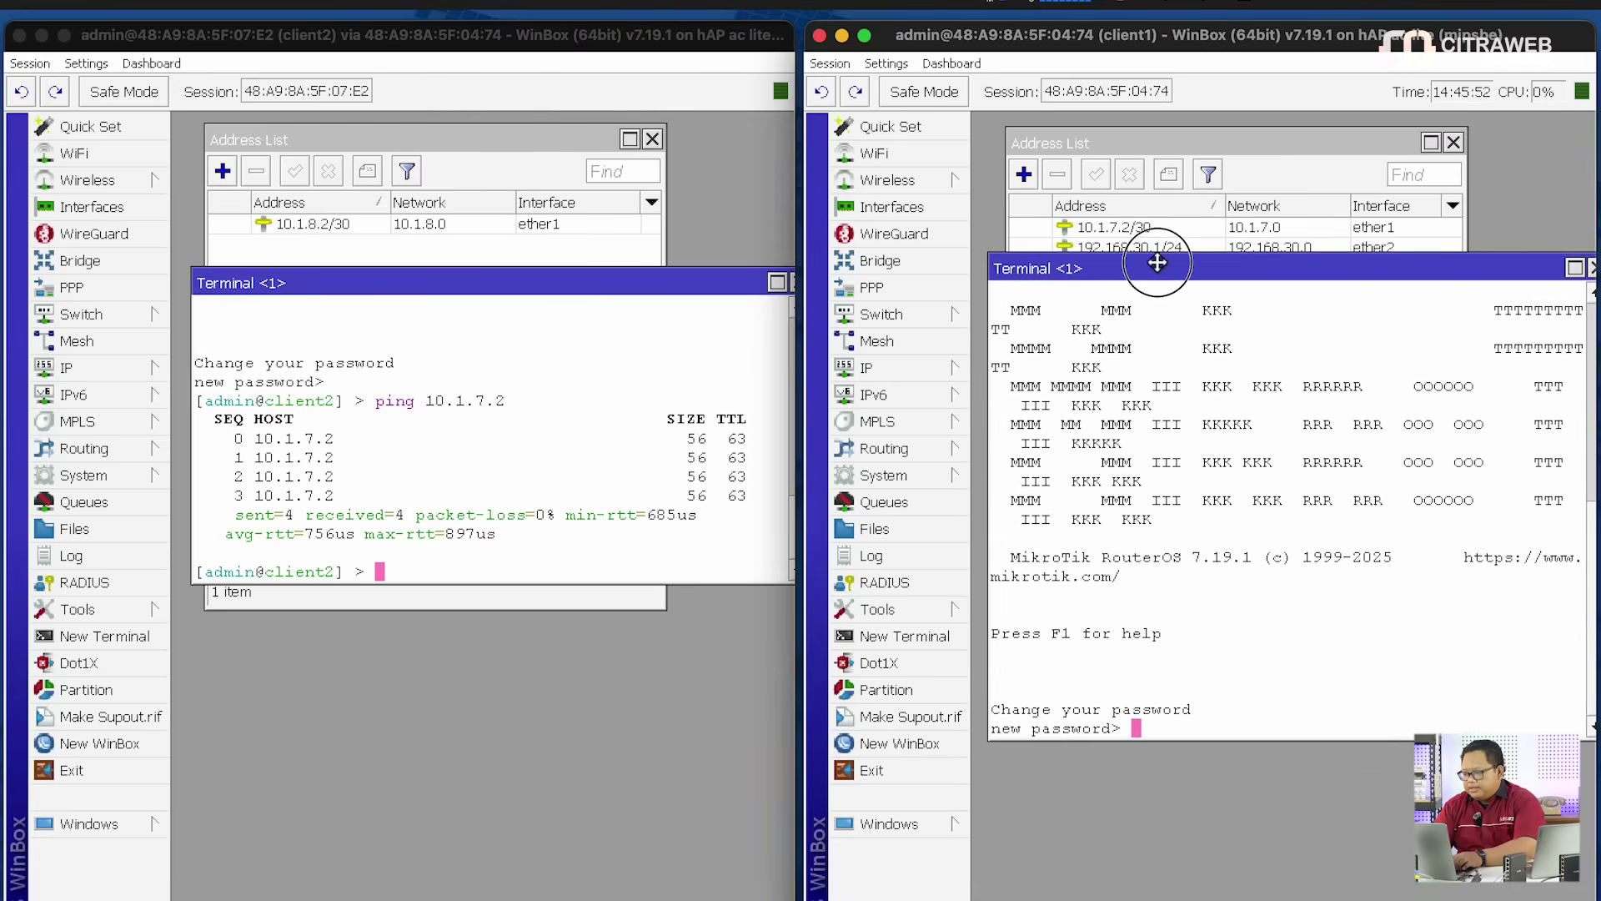
key(Return)
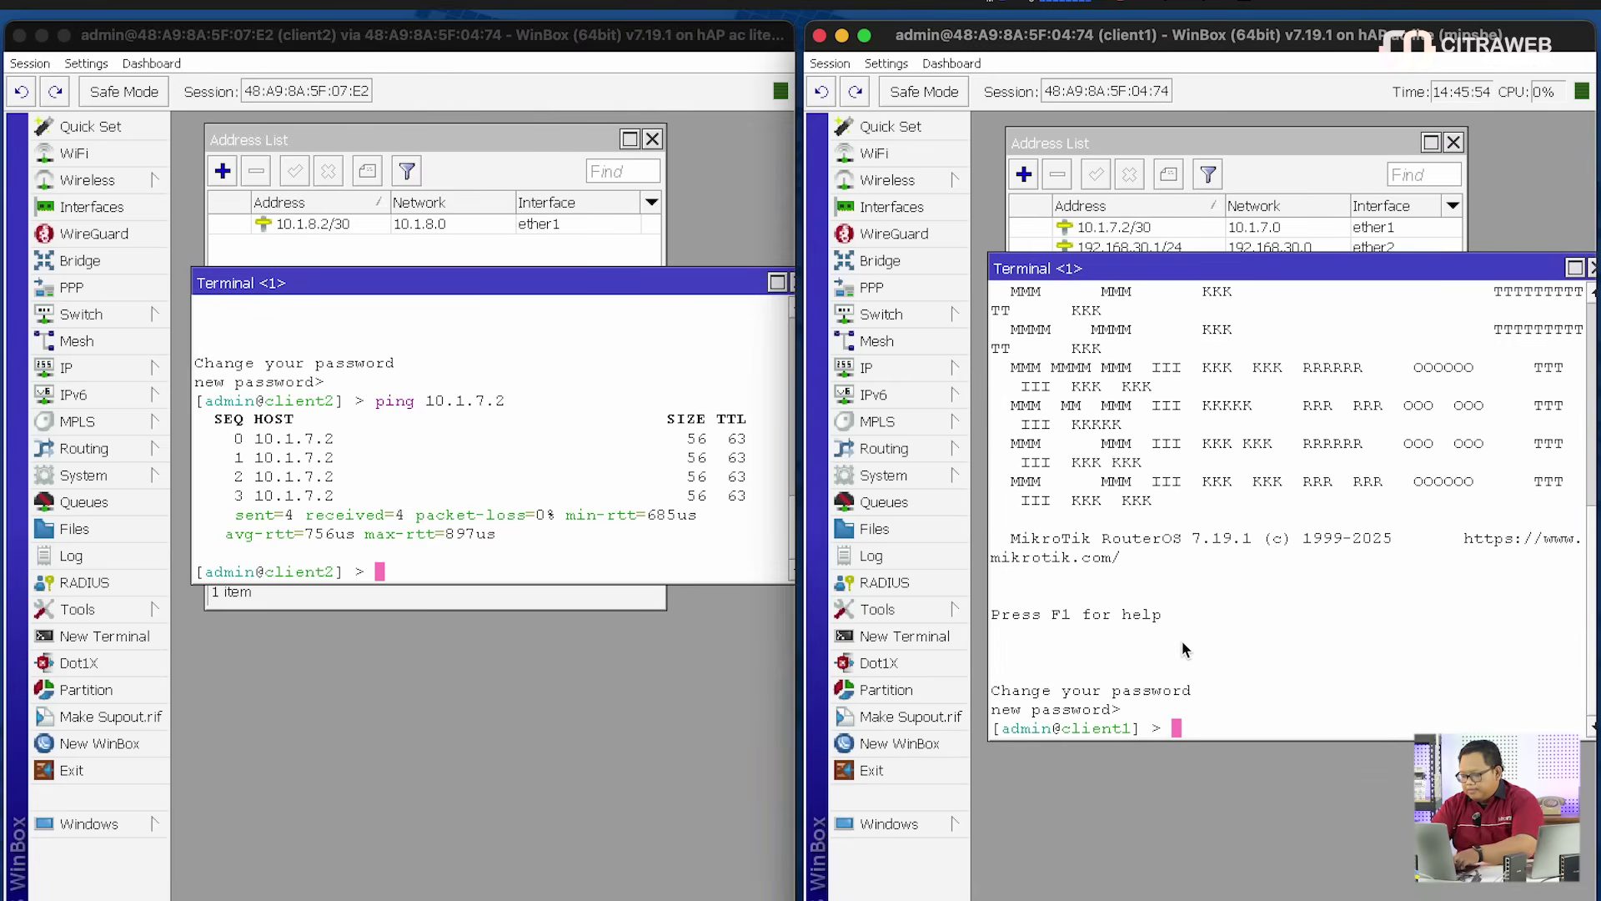
text(ping )
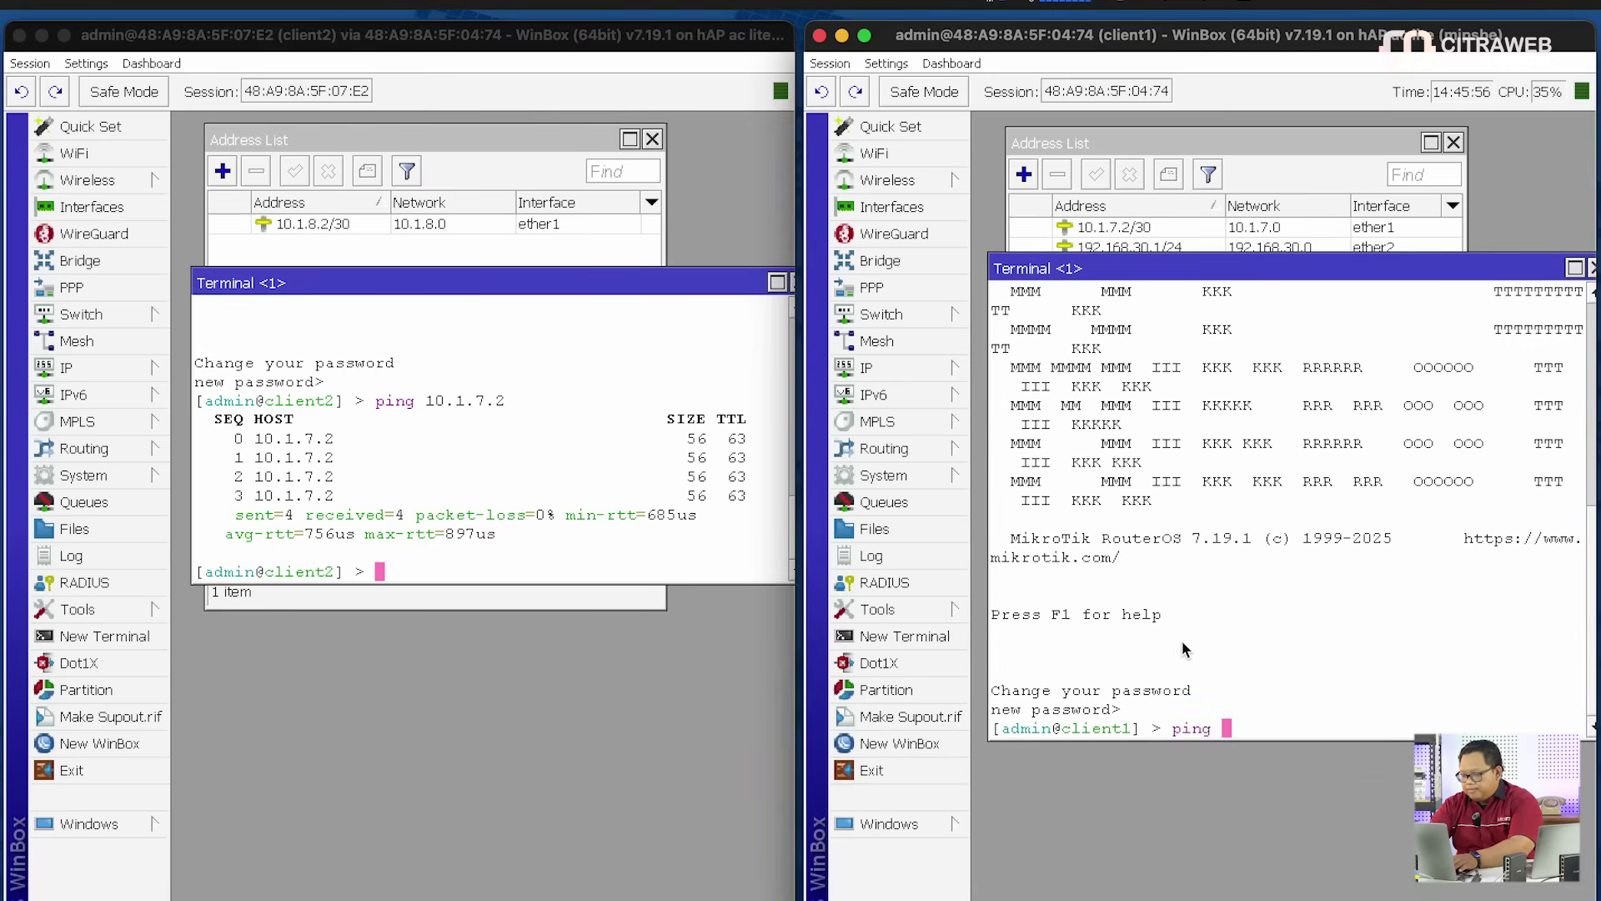
text(10.1.8.2)
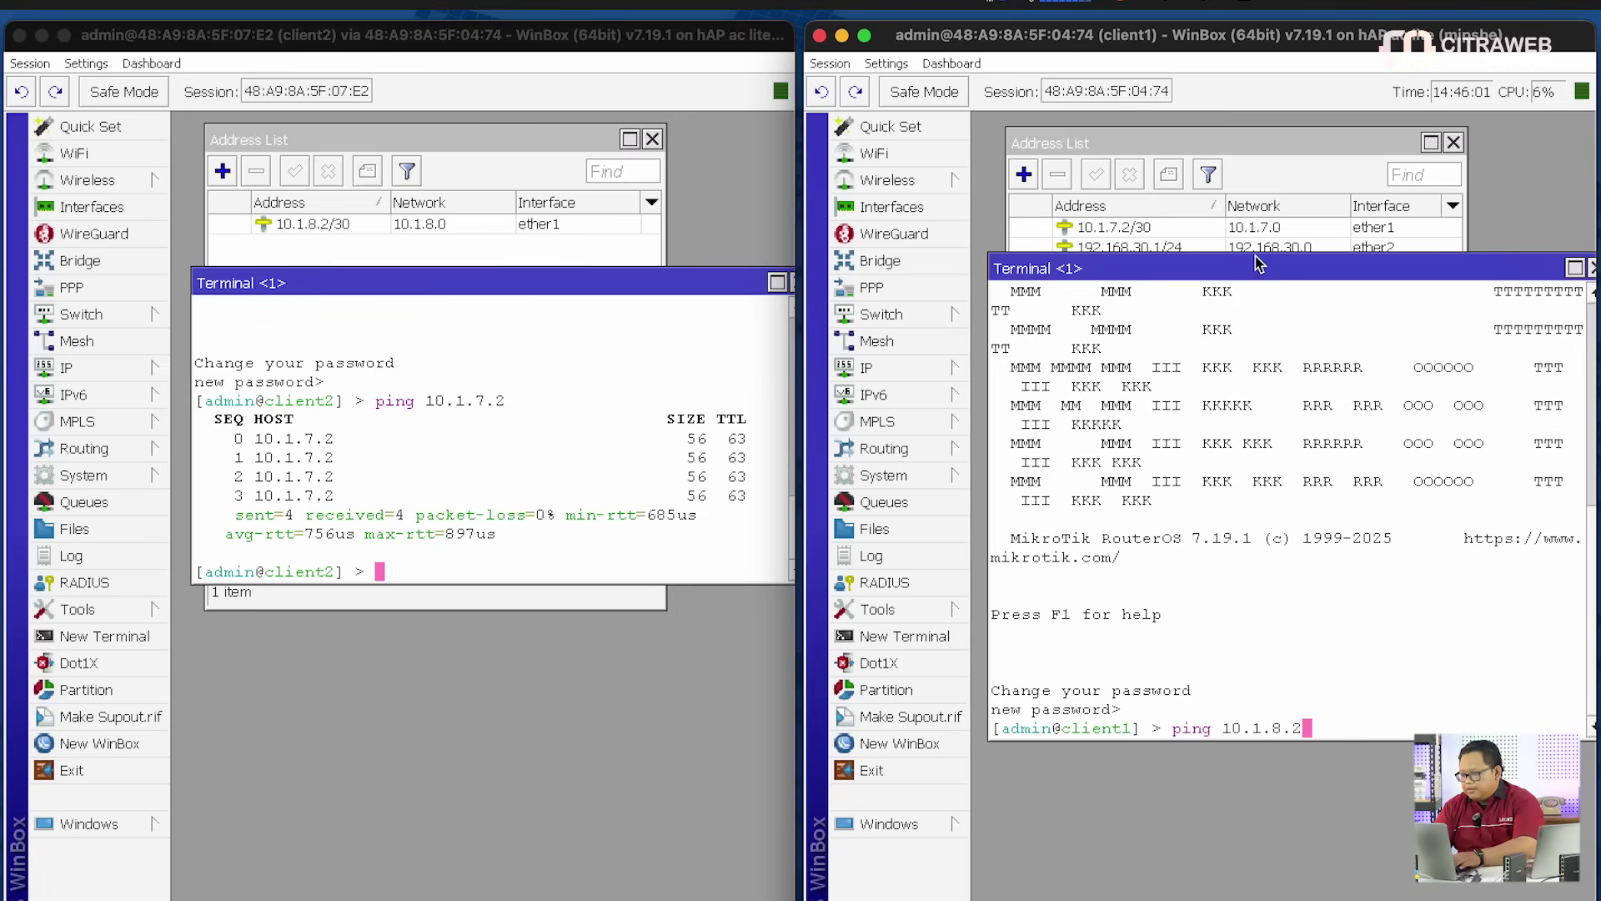
mouse_move(1291, 269)
mouse_down()
mouse_move(1274, 416)
mouse_move(1300, 284)
mouse_up()
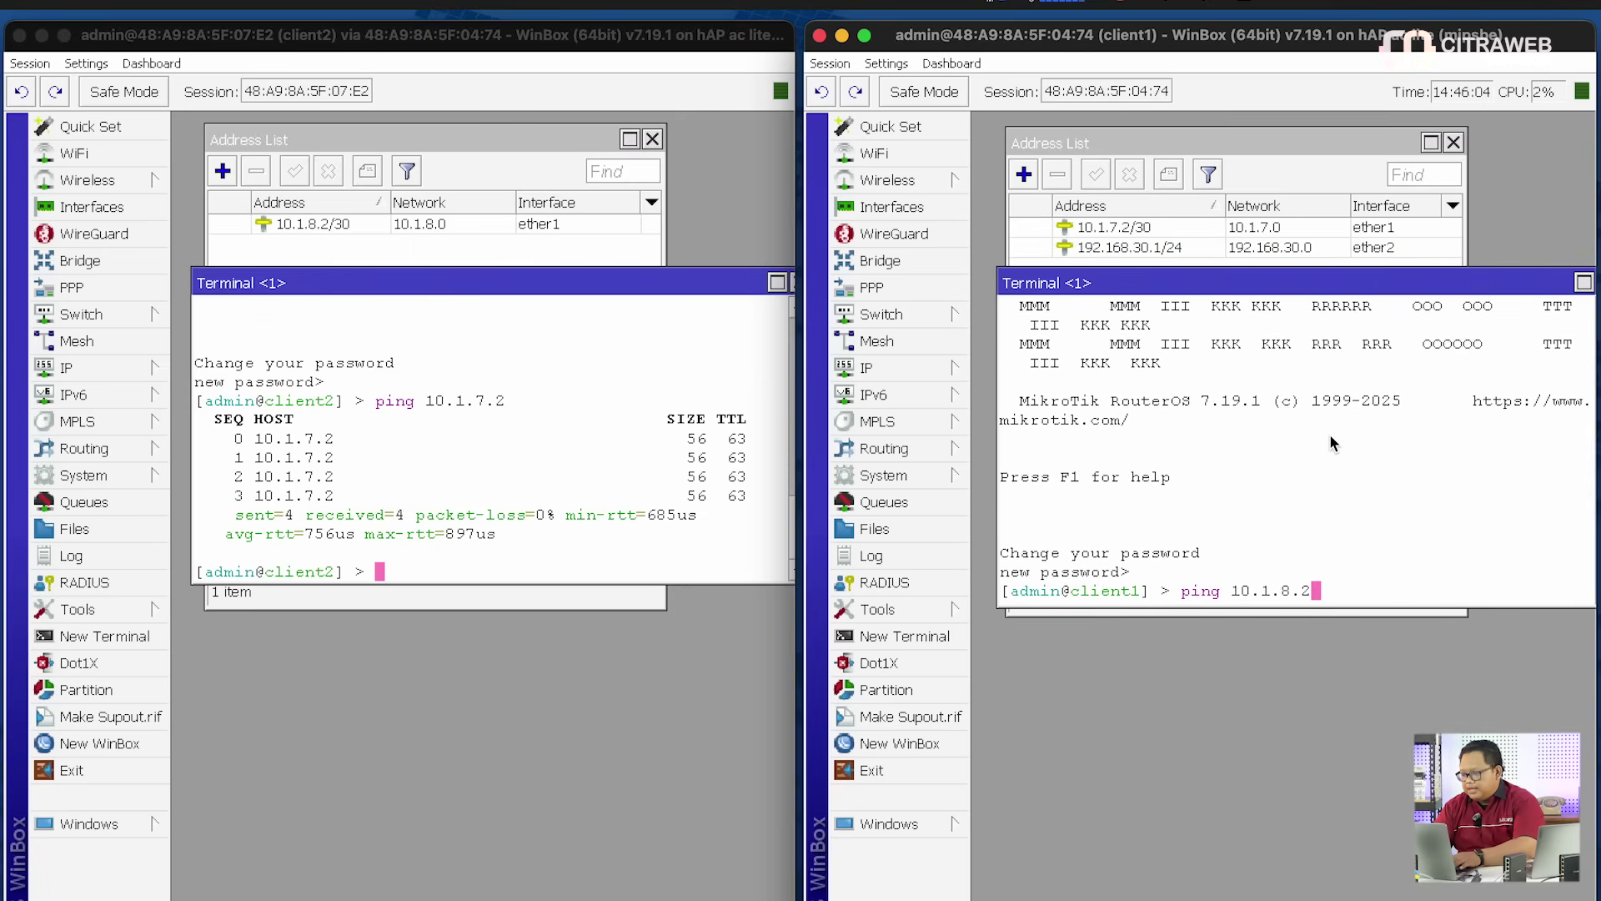
key(Return)
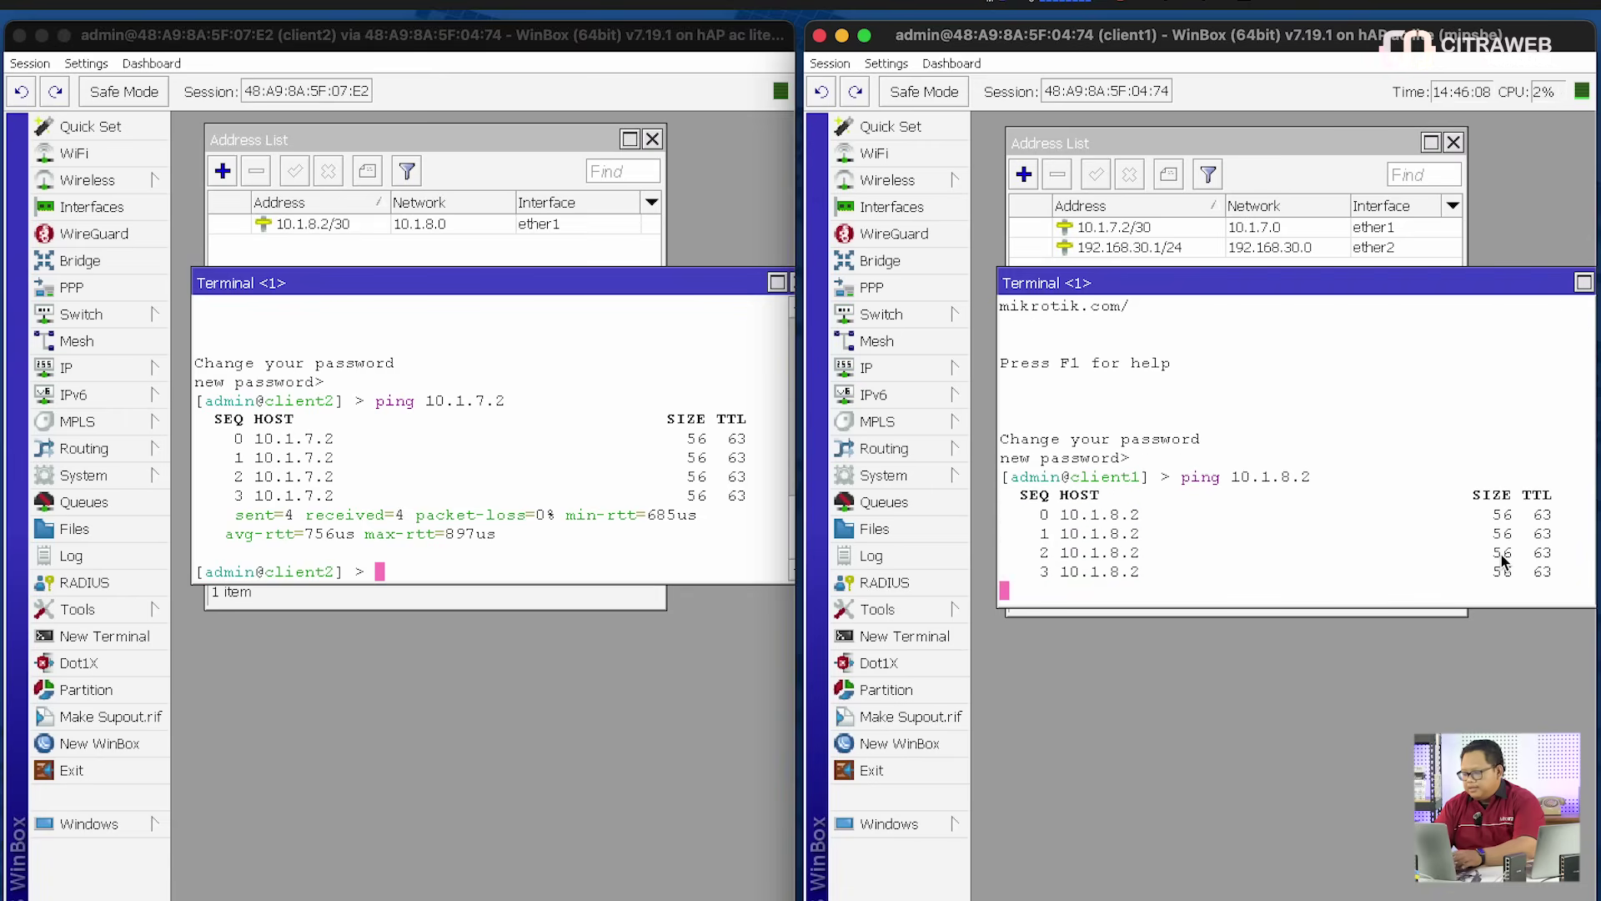
Stop the running ping on client1 and close its terminal
key(ctrl+c)
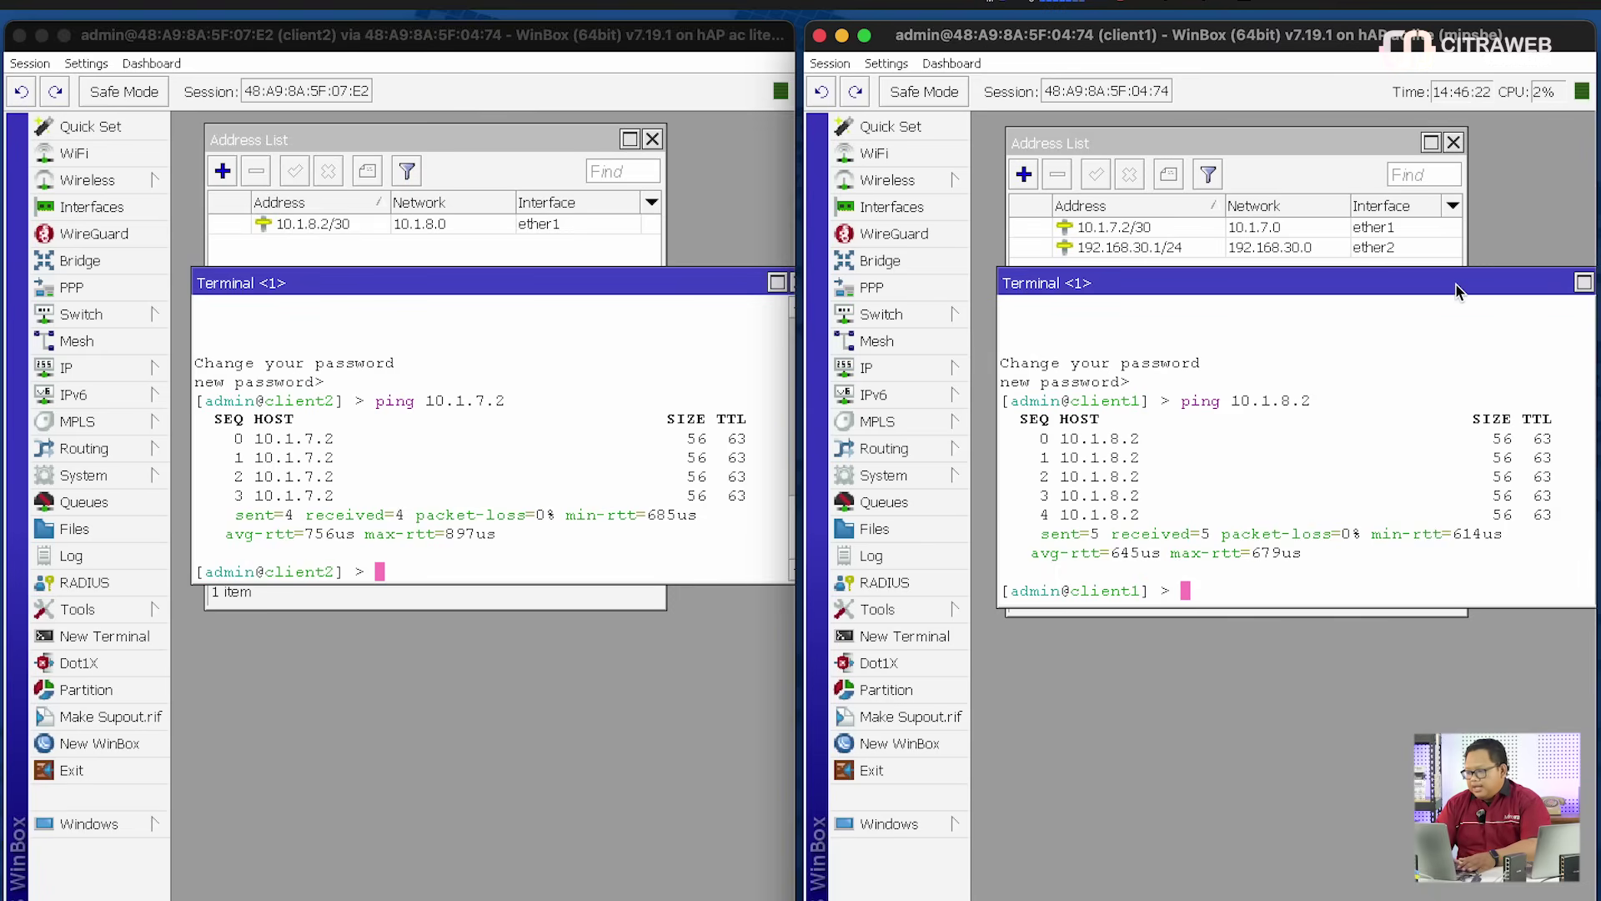
drag(1456, 284, 1327, 316)
click(1453, 316)
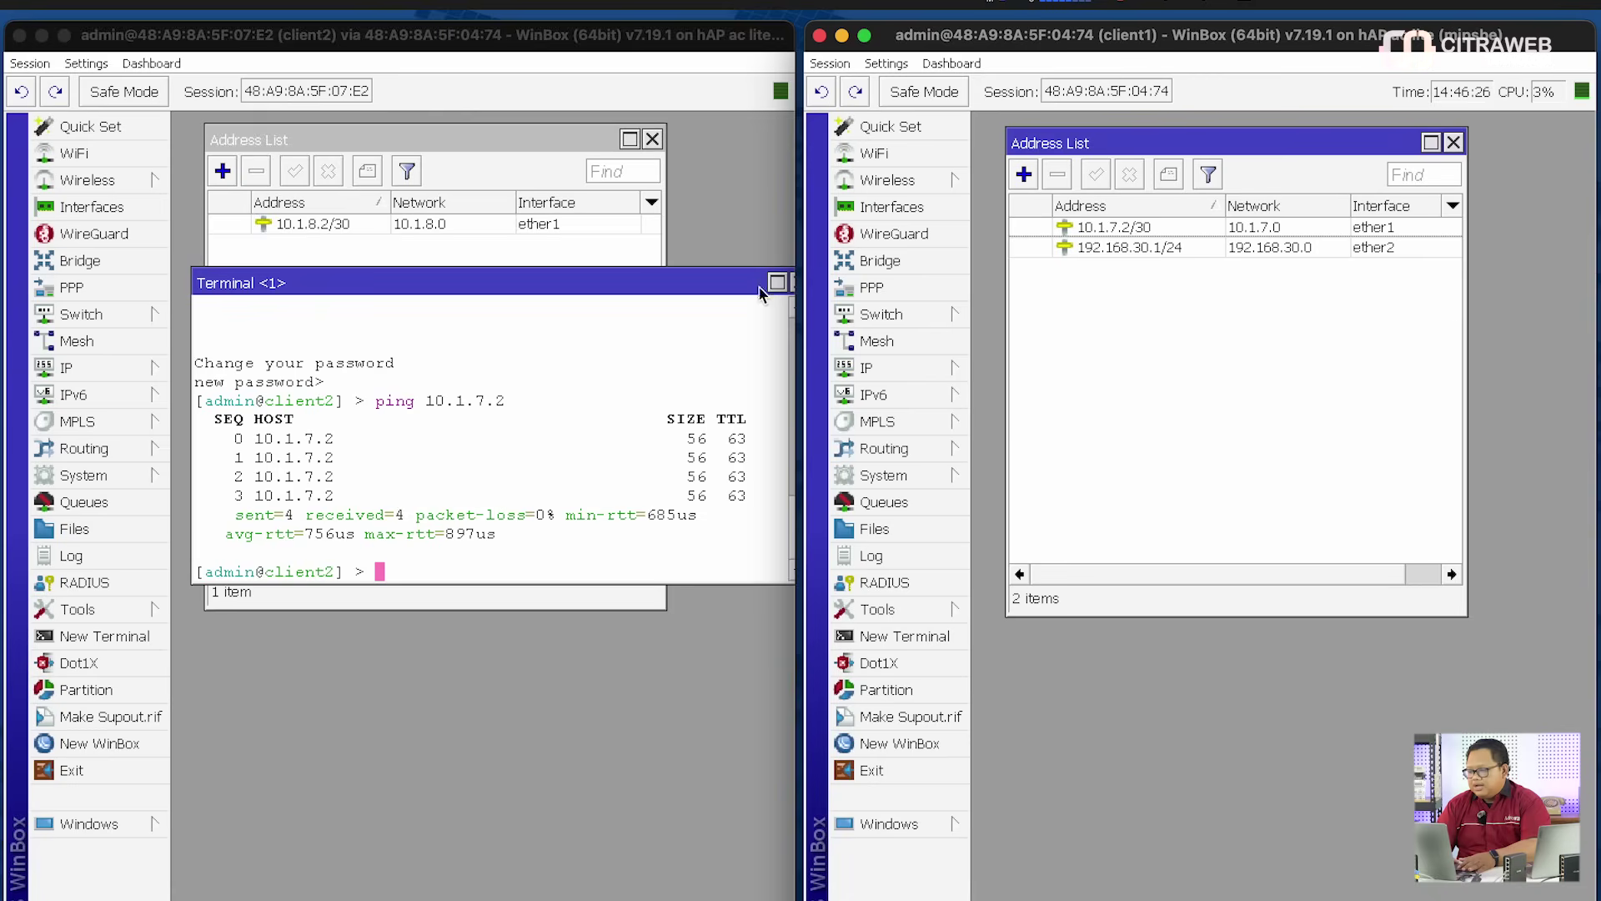
Close client2's terminal and shift its address list slightly closer to the workspace's upper-left corner
click(689, 291)
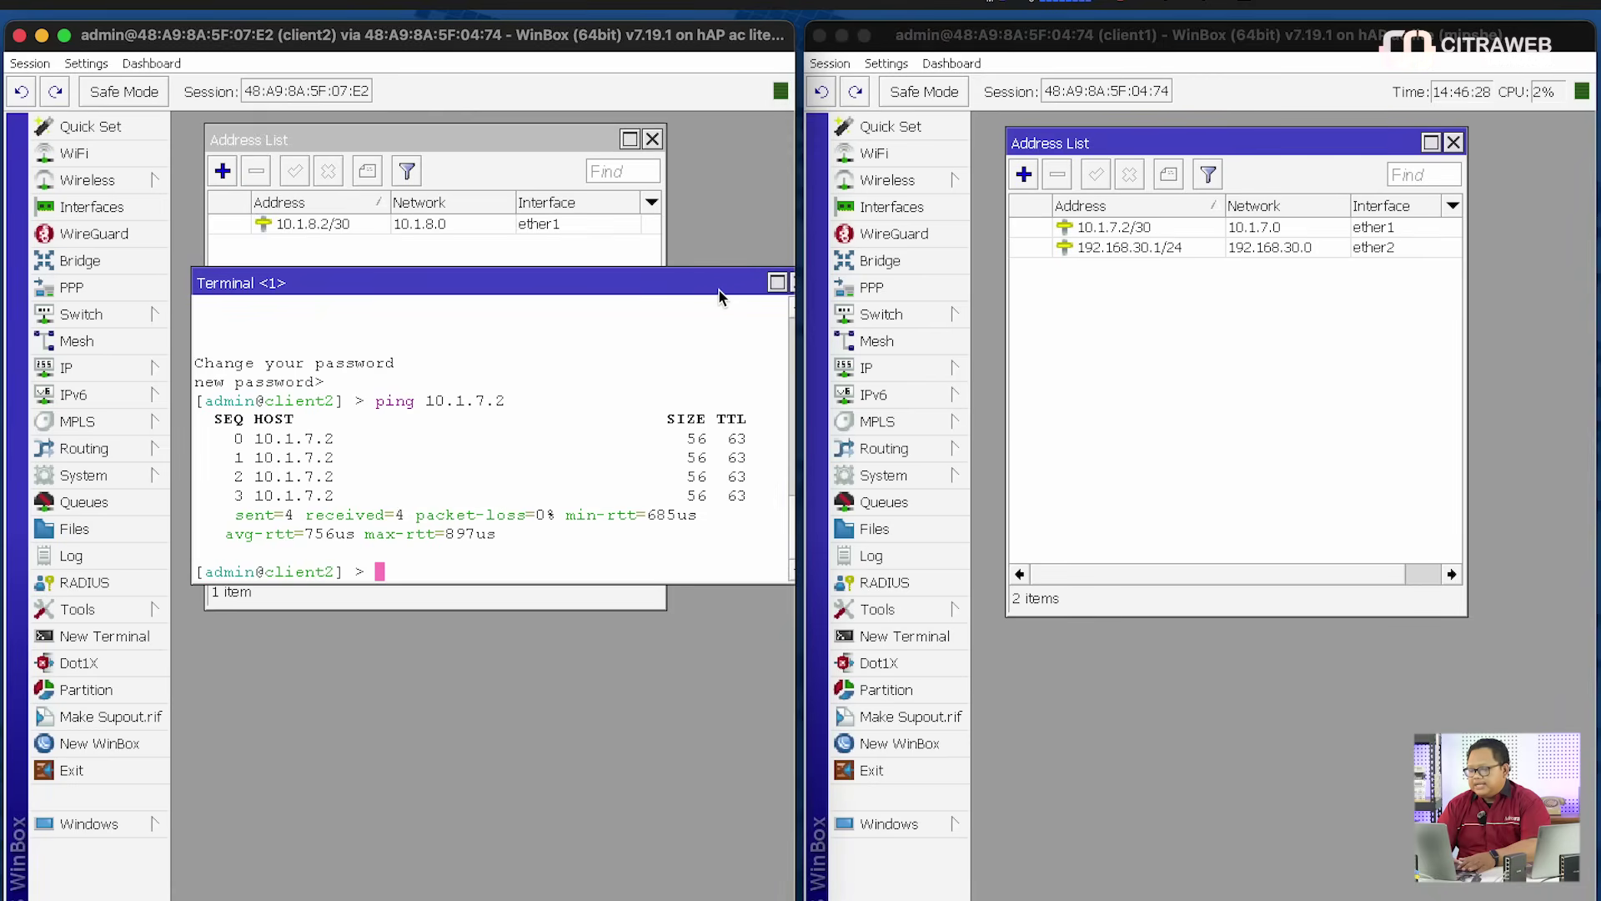
drag(730, 293, 575, 321)
click(620, 312)
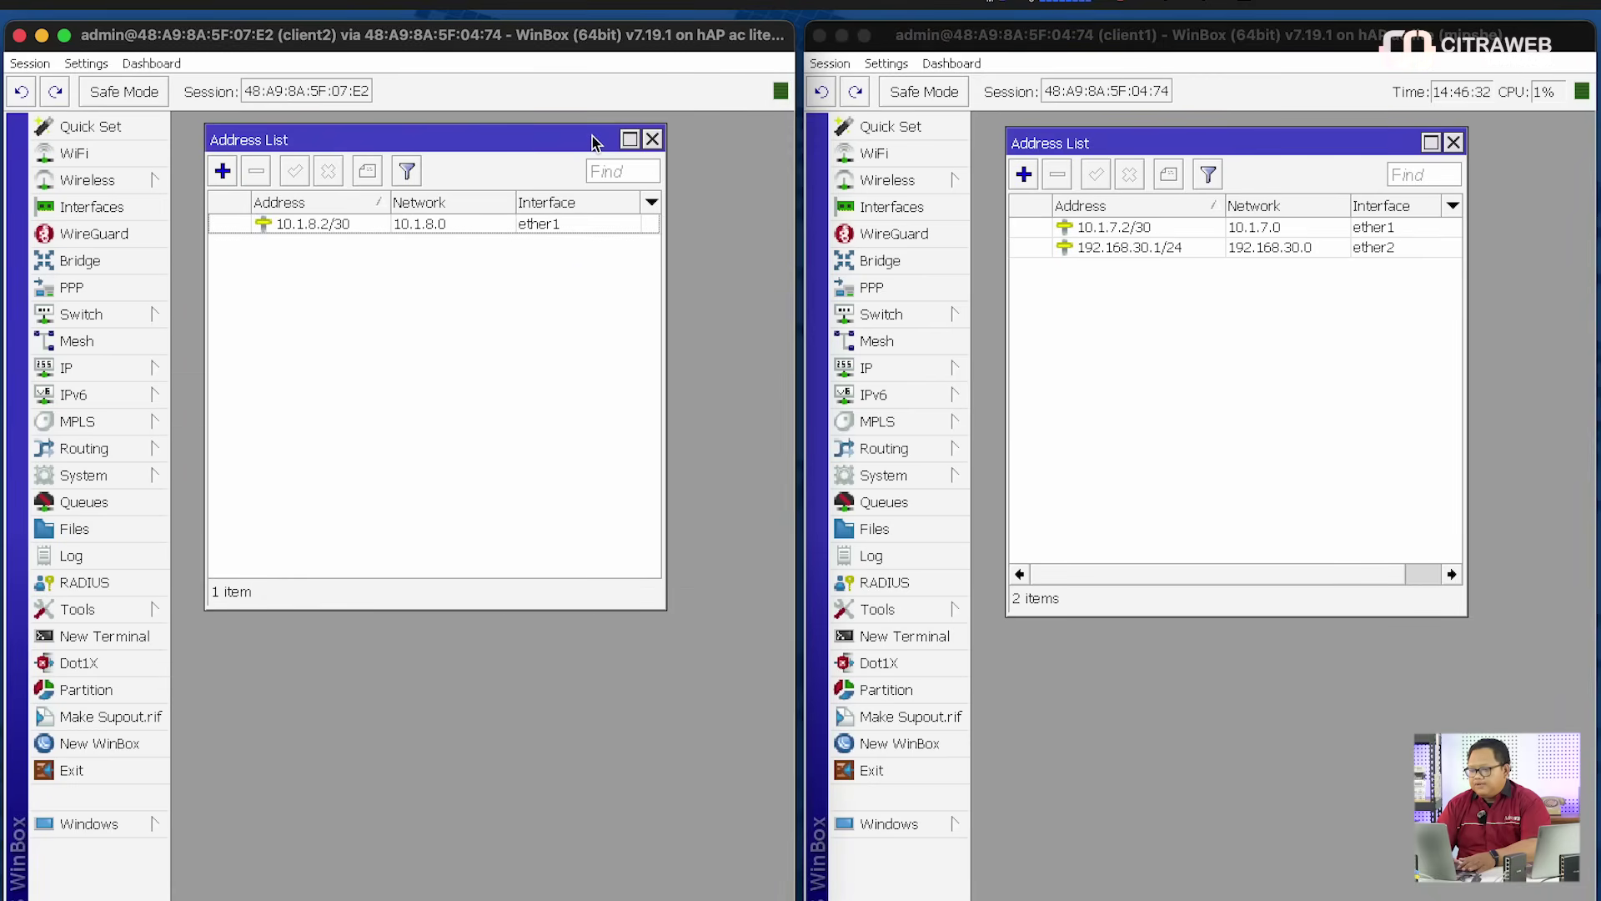
drag(595, 141, 574, 131)
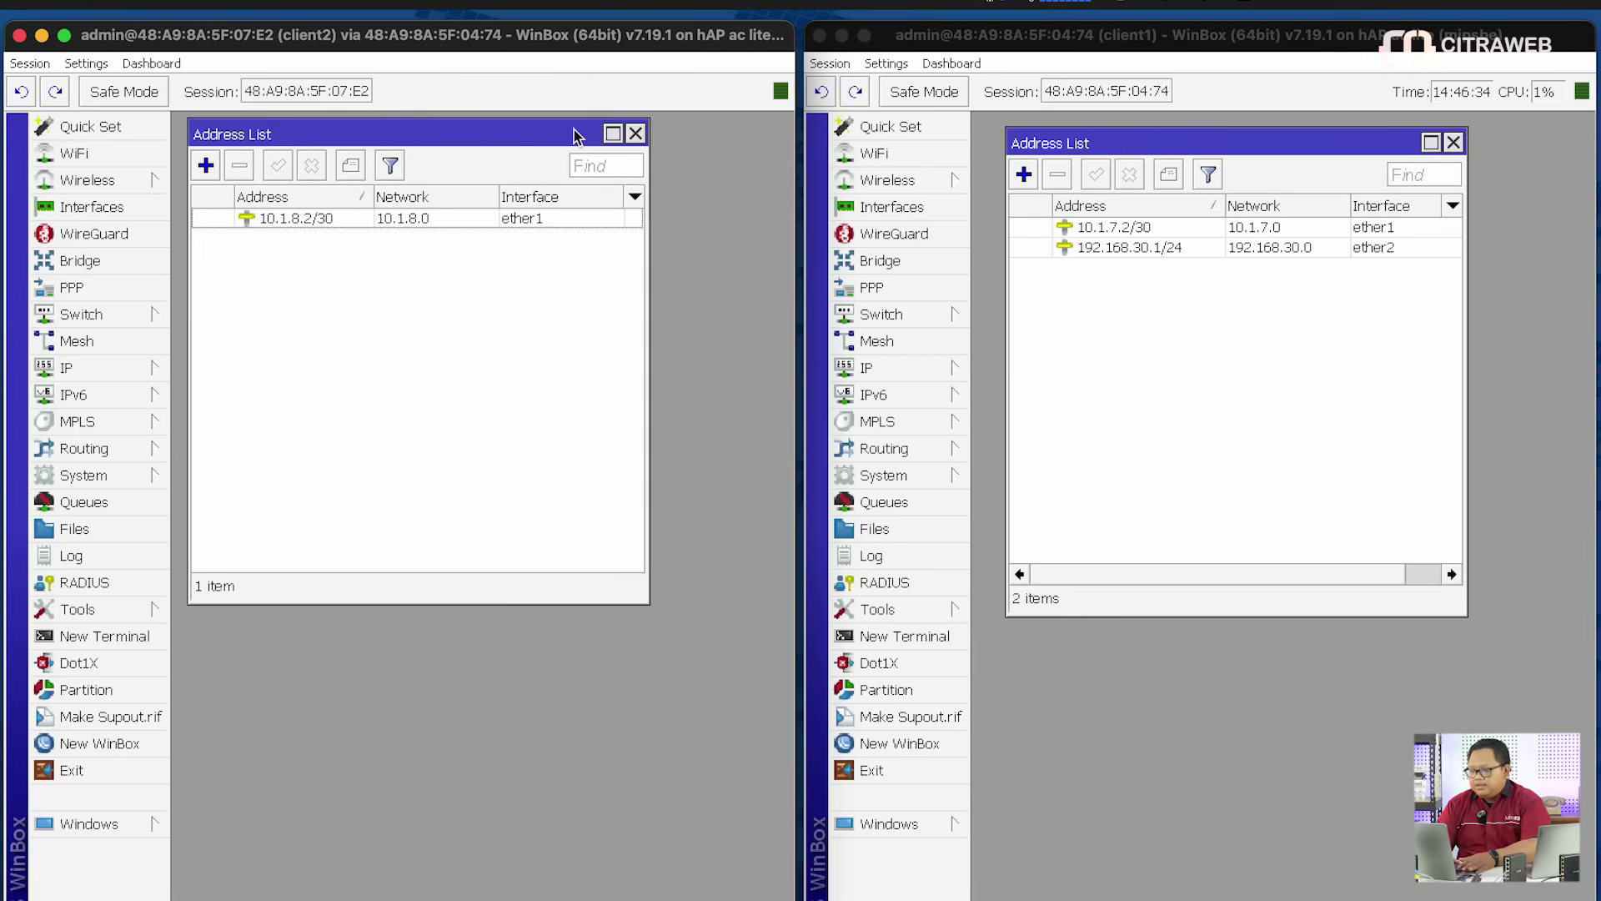
Create a VXLAN interface on client1 named vxlan10 with VNI 10, keeping the other settings at their defaults
click(965, 40)
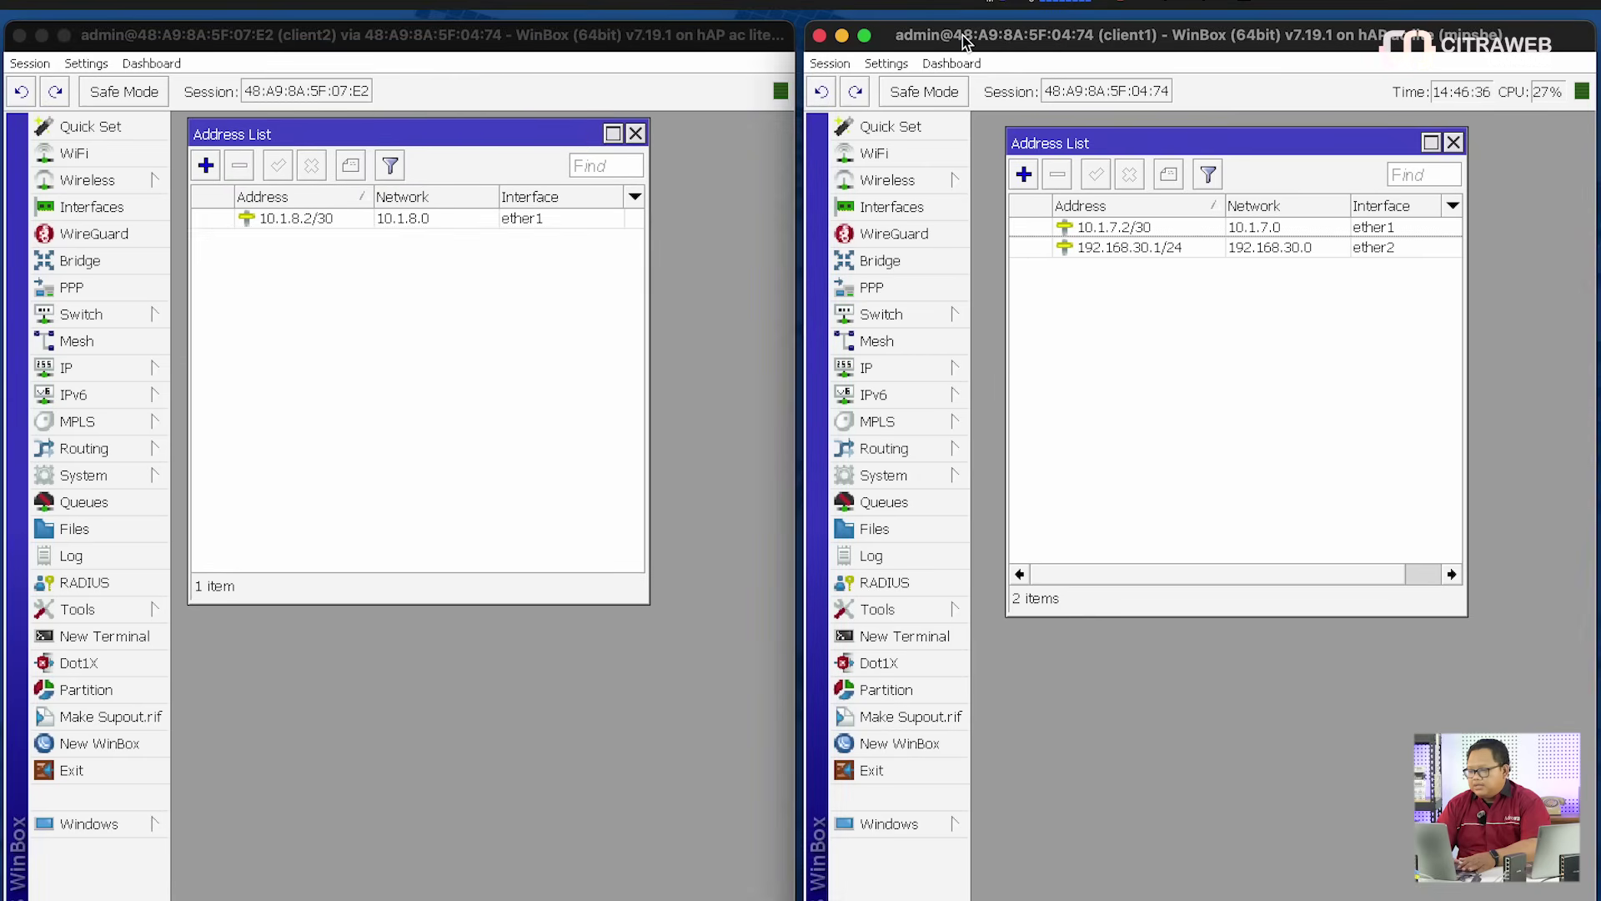
click(935, 207)
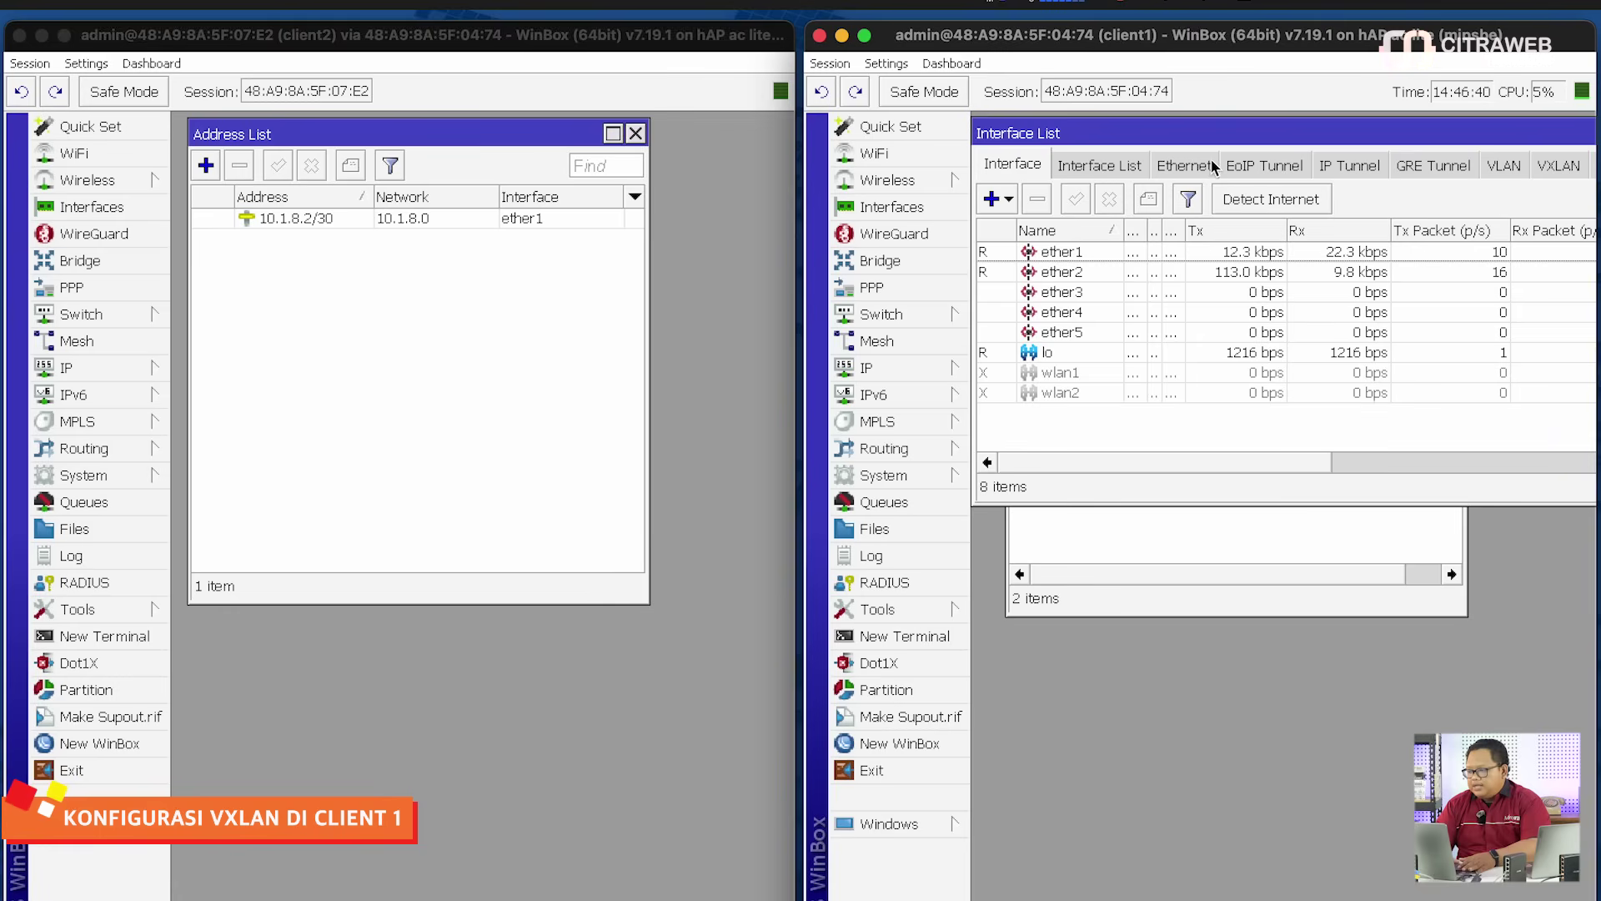
click(1009, 200)
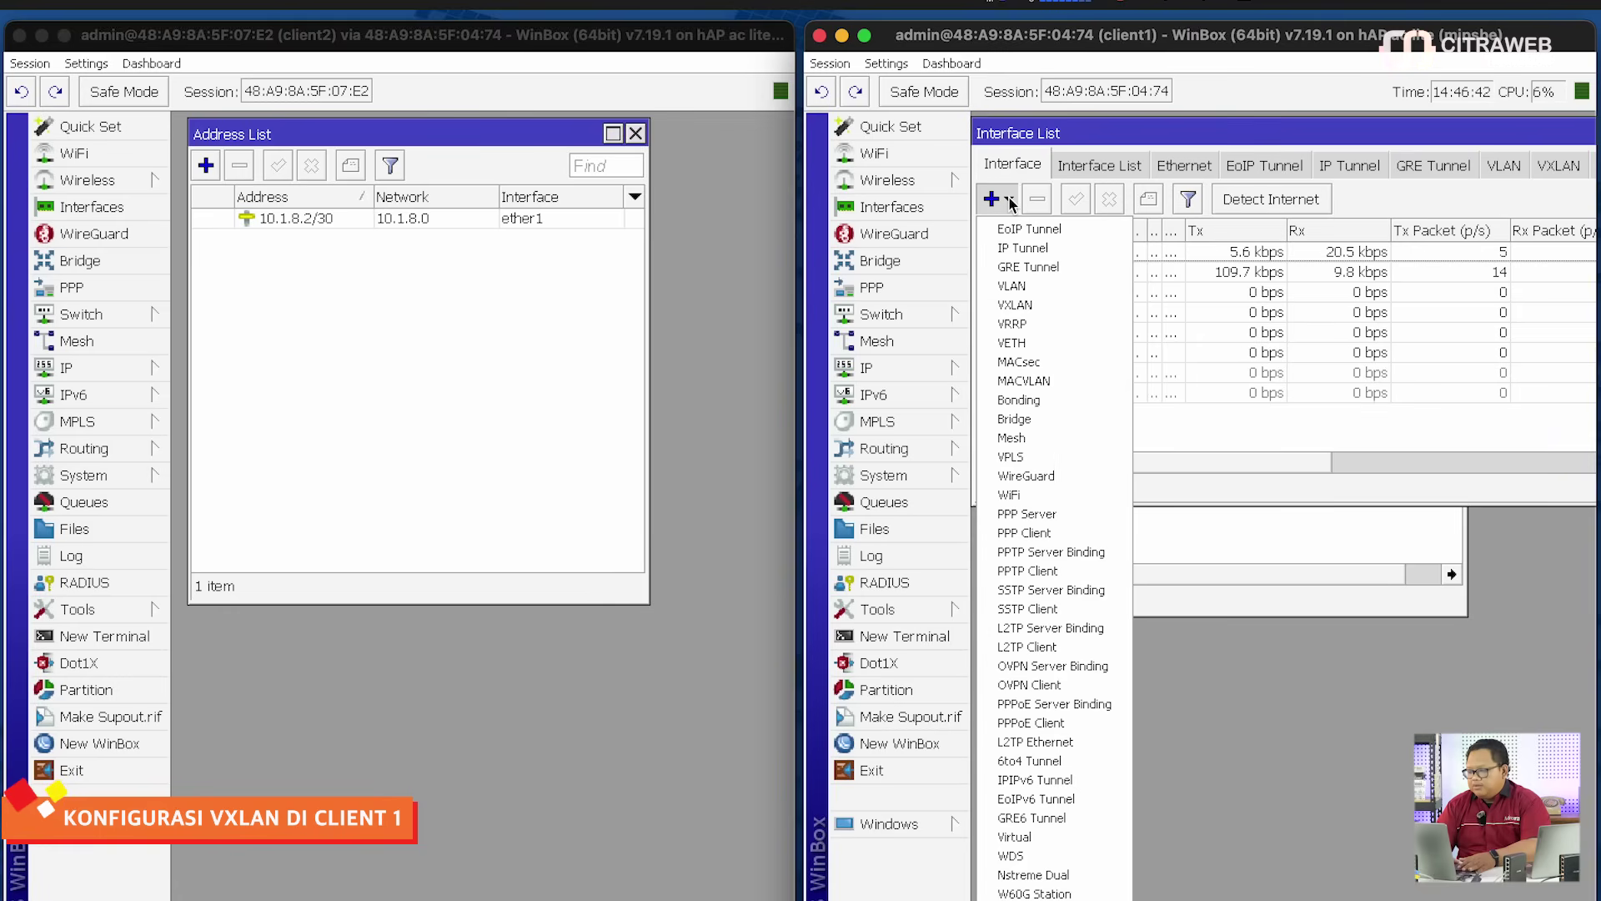
click(1032, 305)
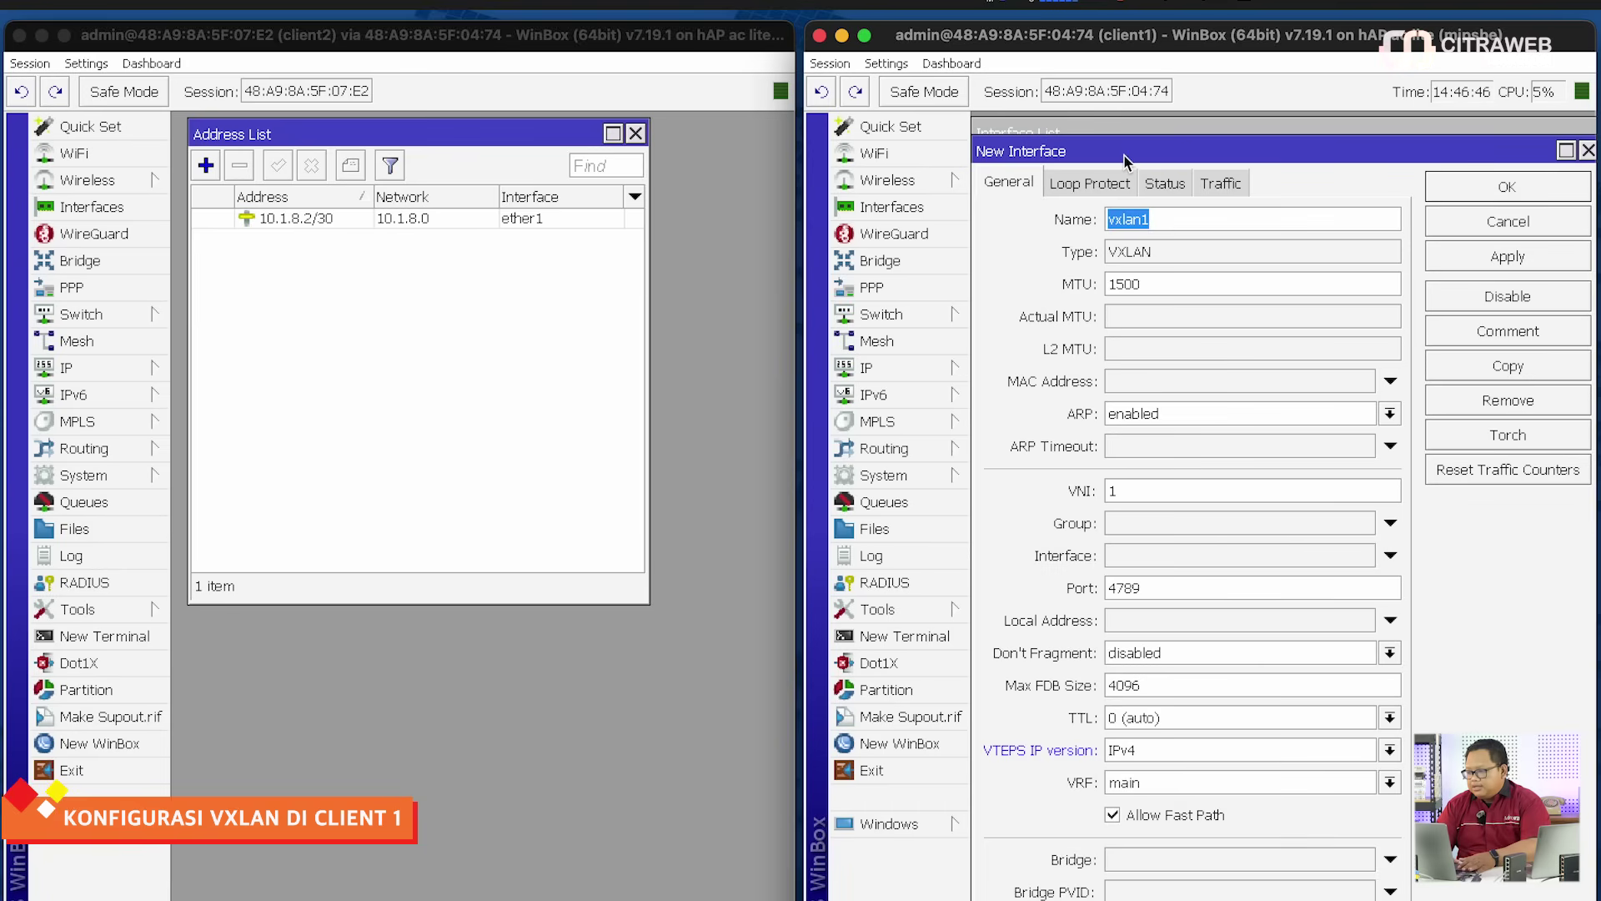
drag(1124, 158, 1132, 136)
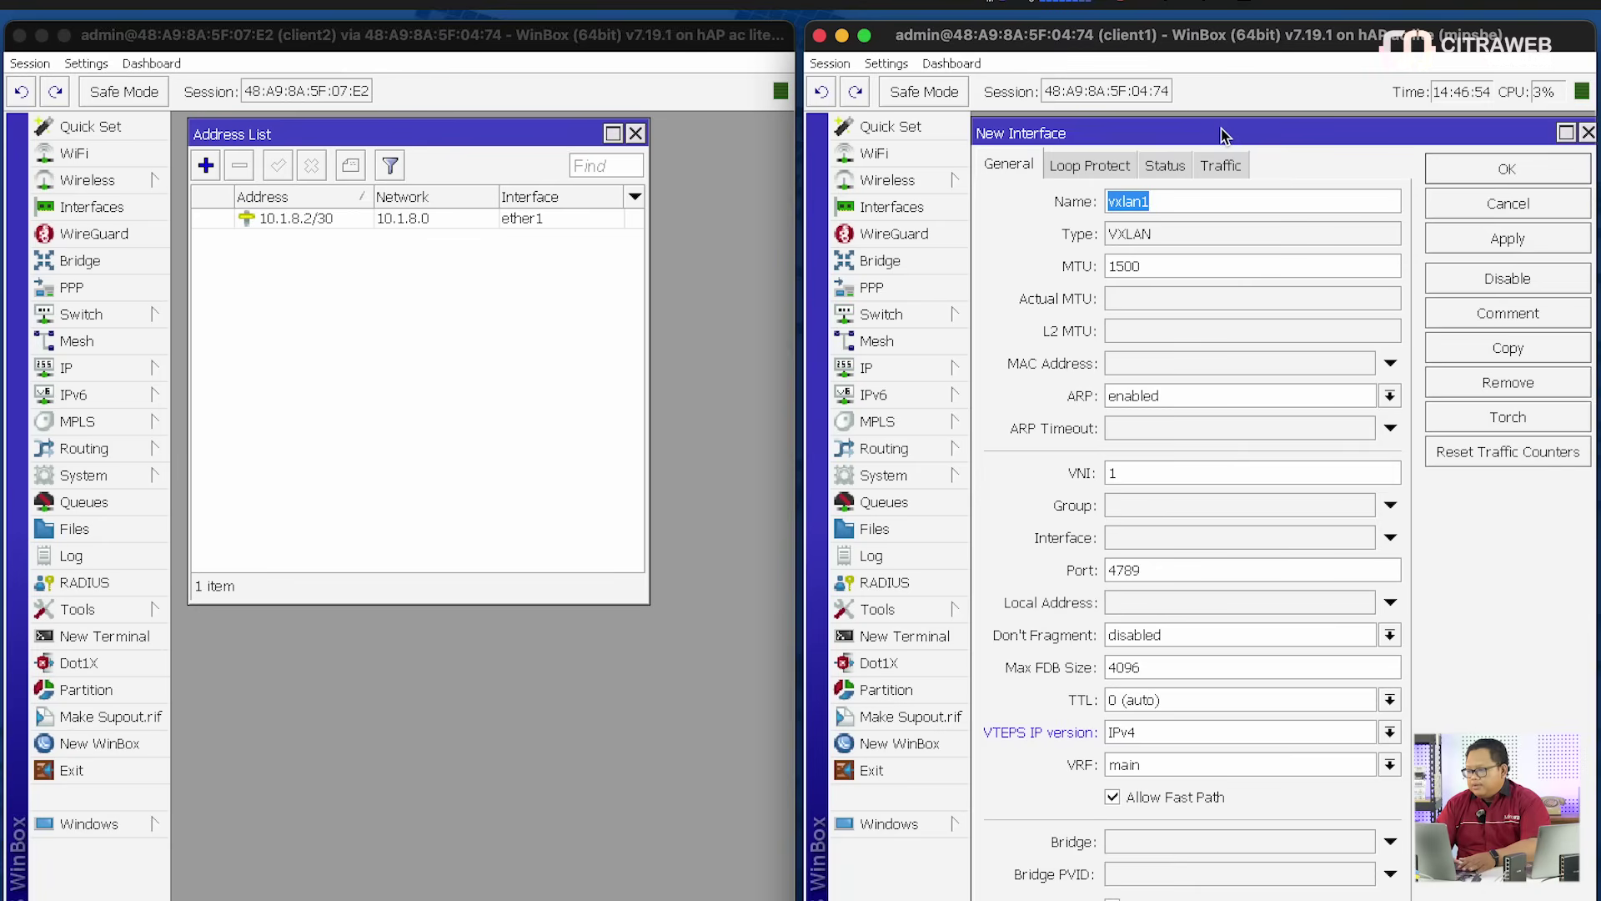
drag(1228, 133, 1229, 131)
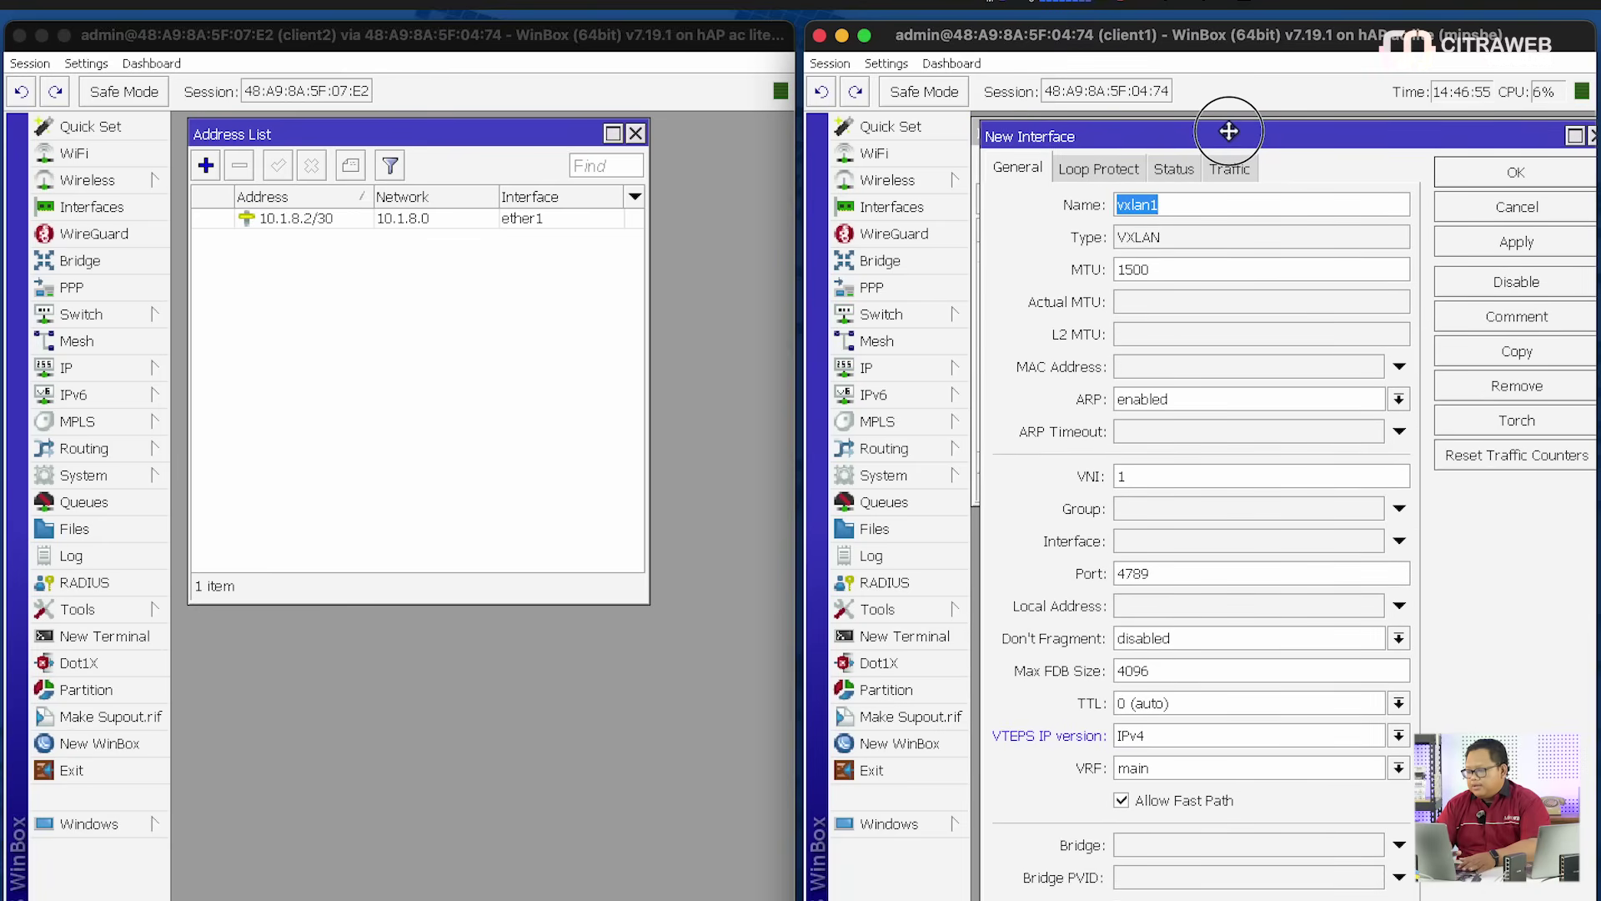
click(1197, 206)
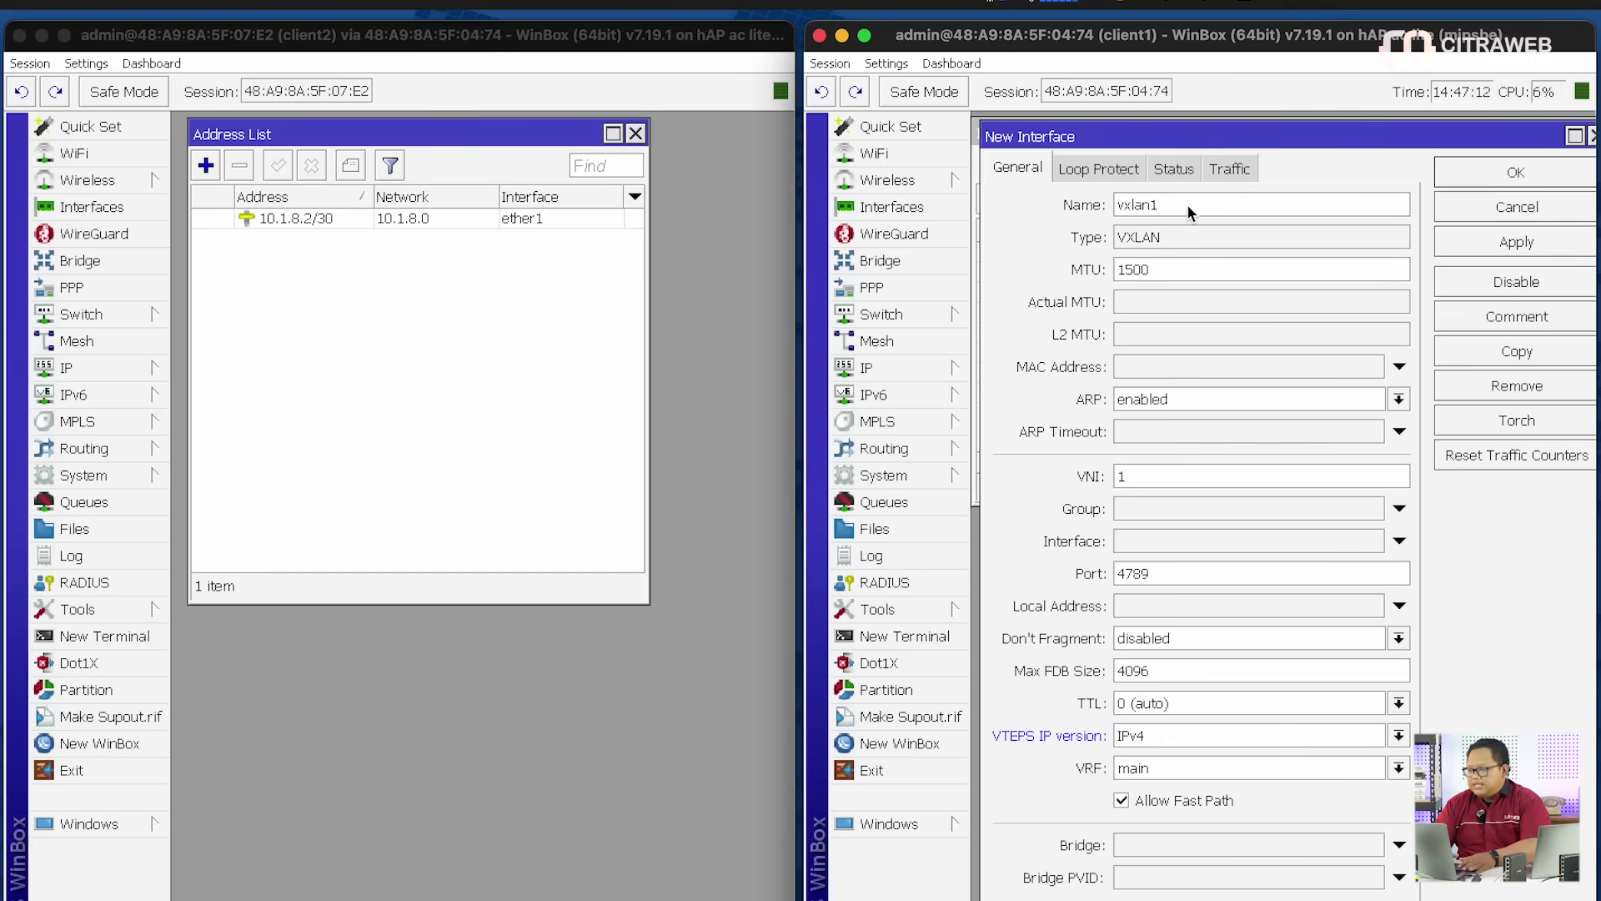
text(0)
click(1149, 473)
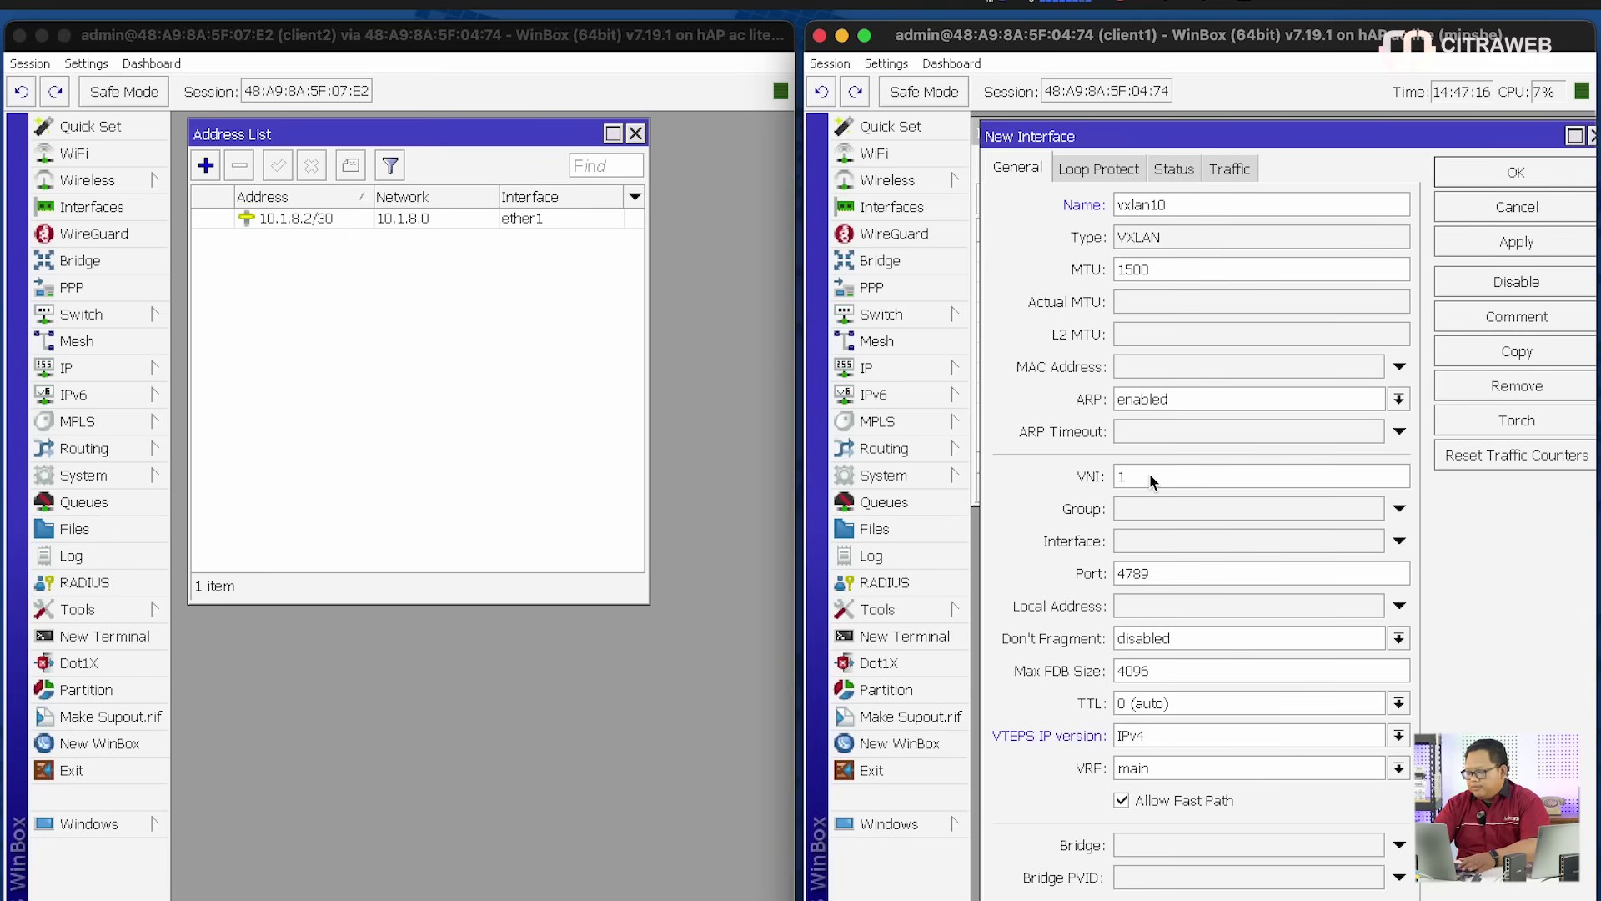
text(0)
click(1459, 172)
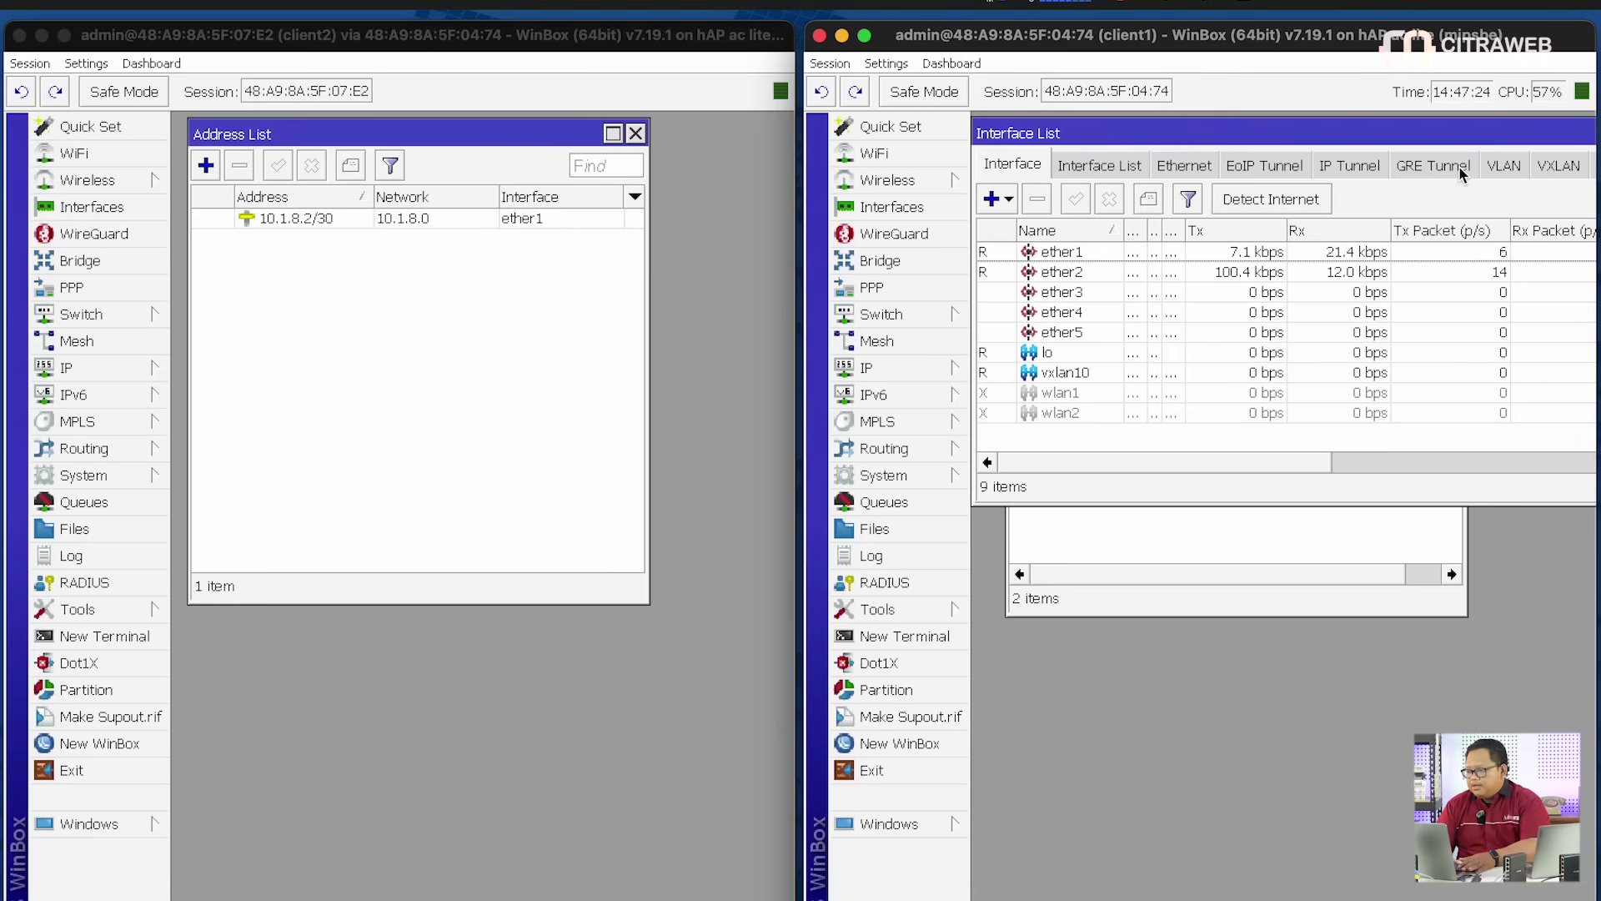
Show only the VXLAN interfaces on client1, look at their VTEP list, and close that list
click(1080, 373)
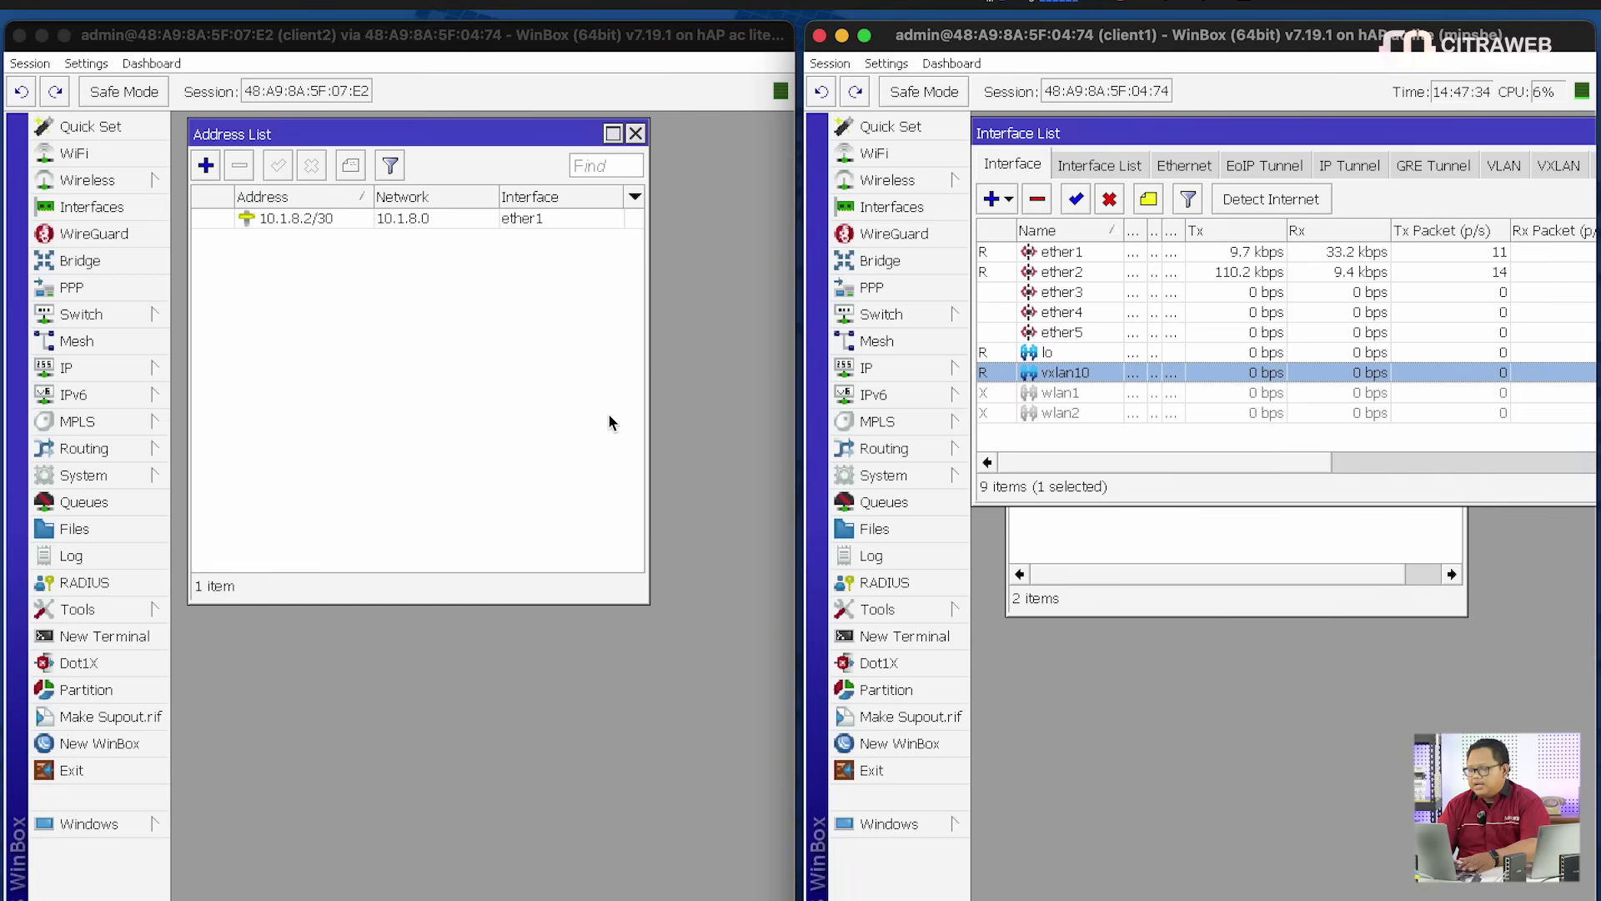
click(491, 408)
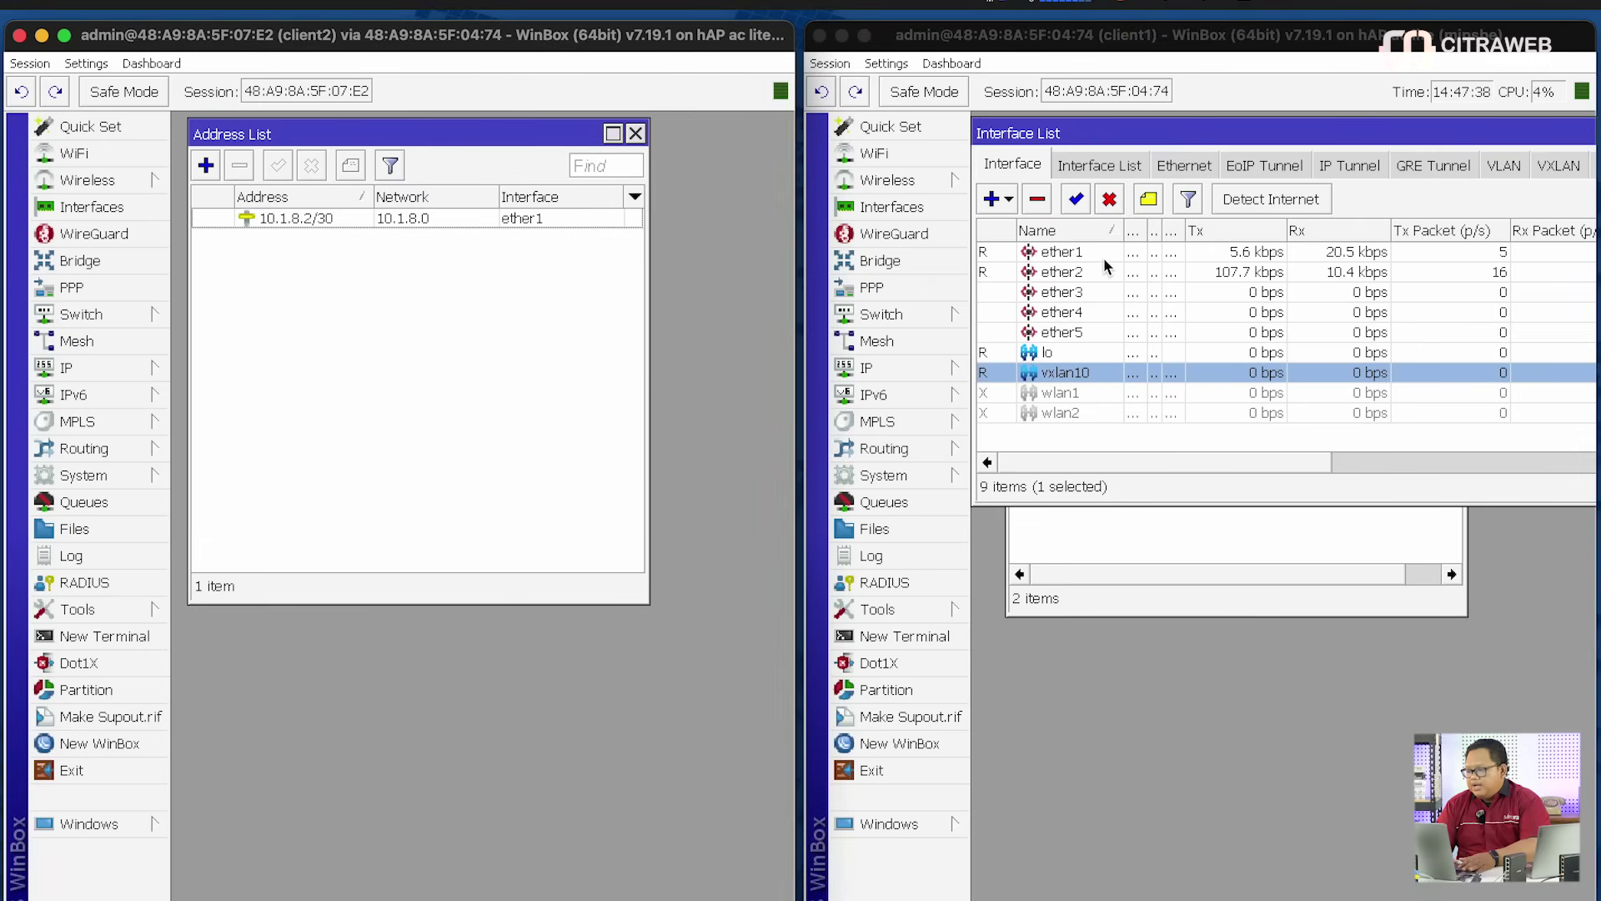
click(1555, 167)
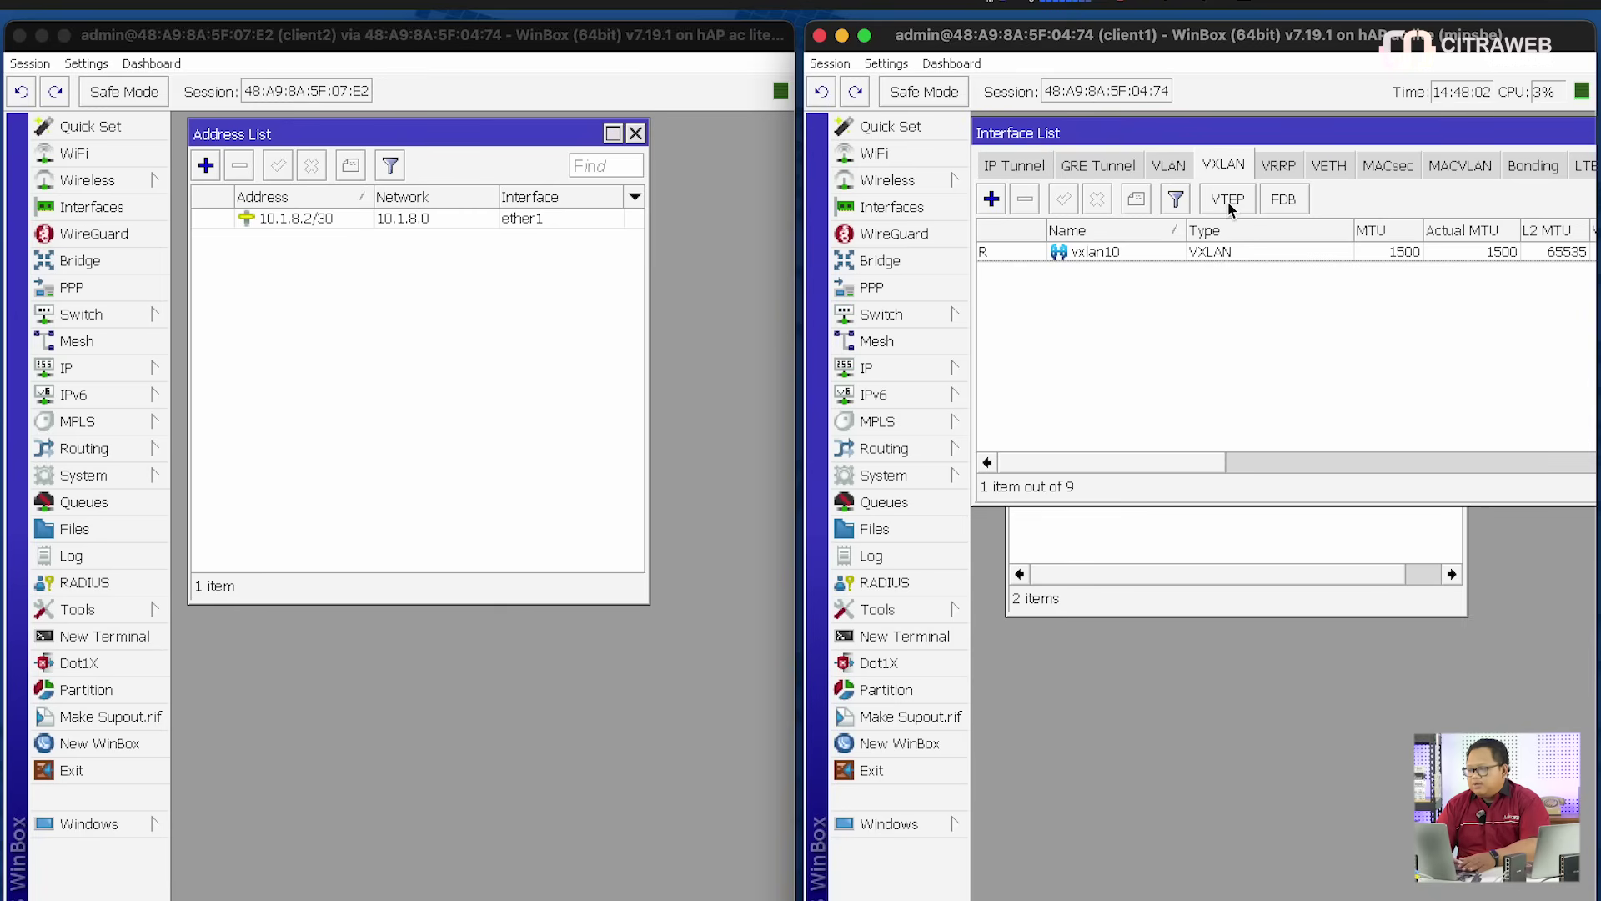
click(1228, 203)
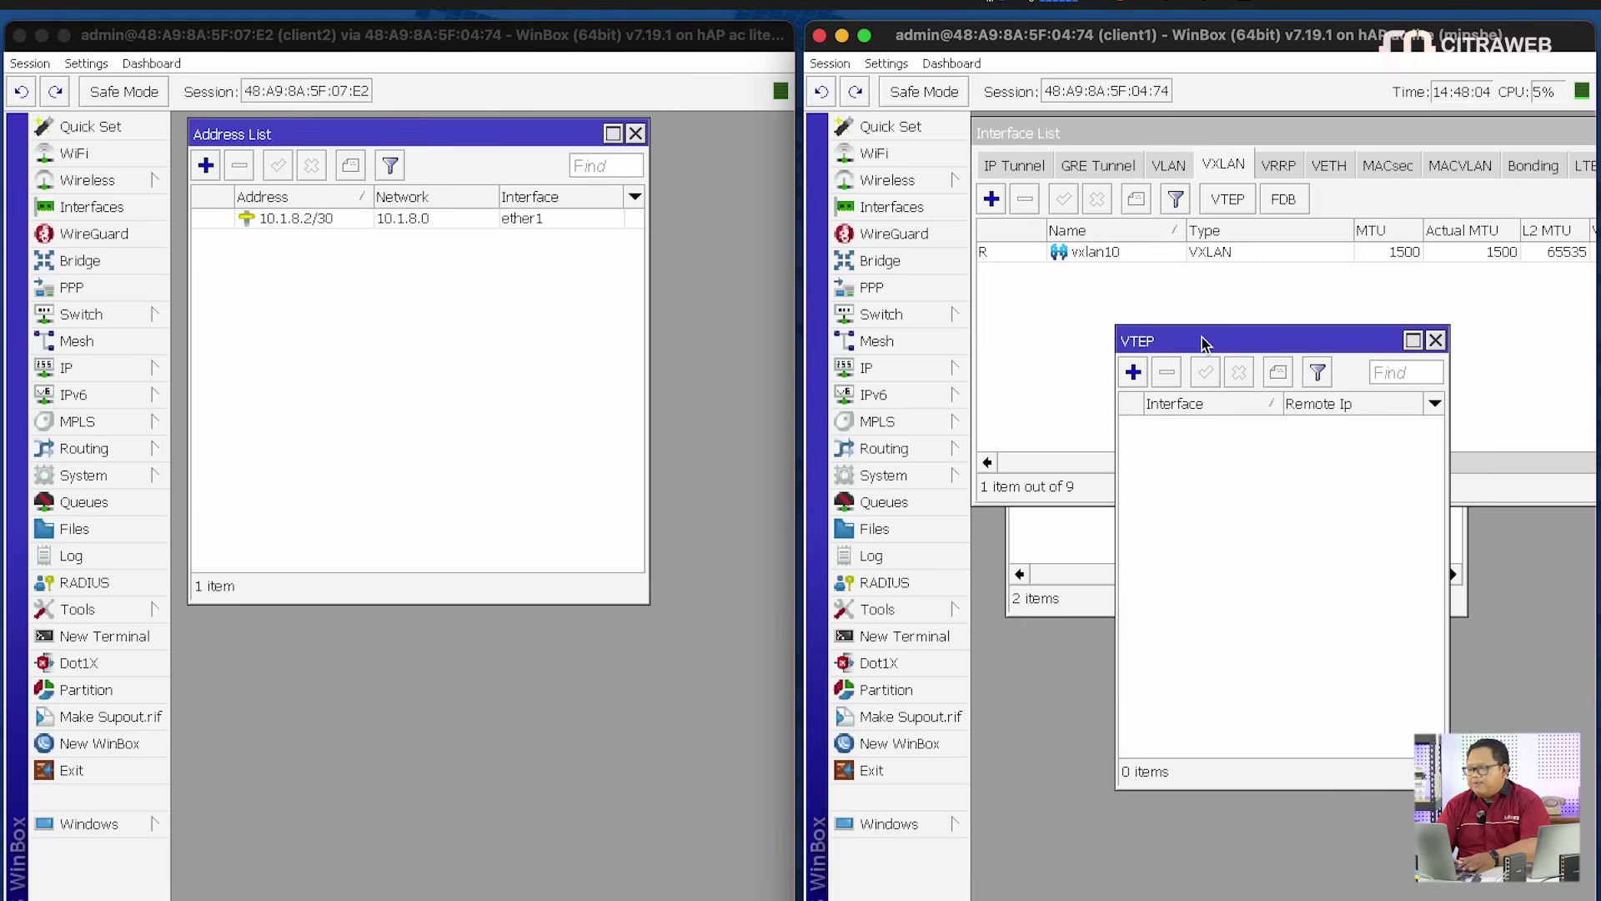
drag(1203, 342, 1191, 282)
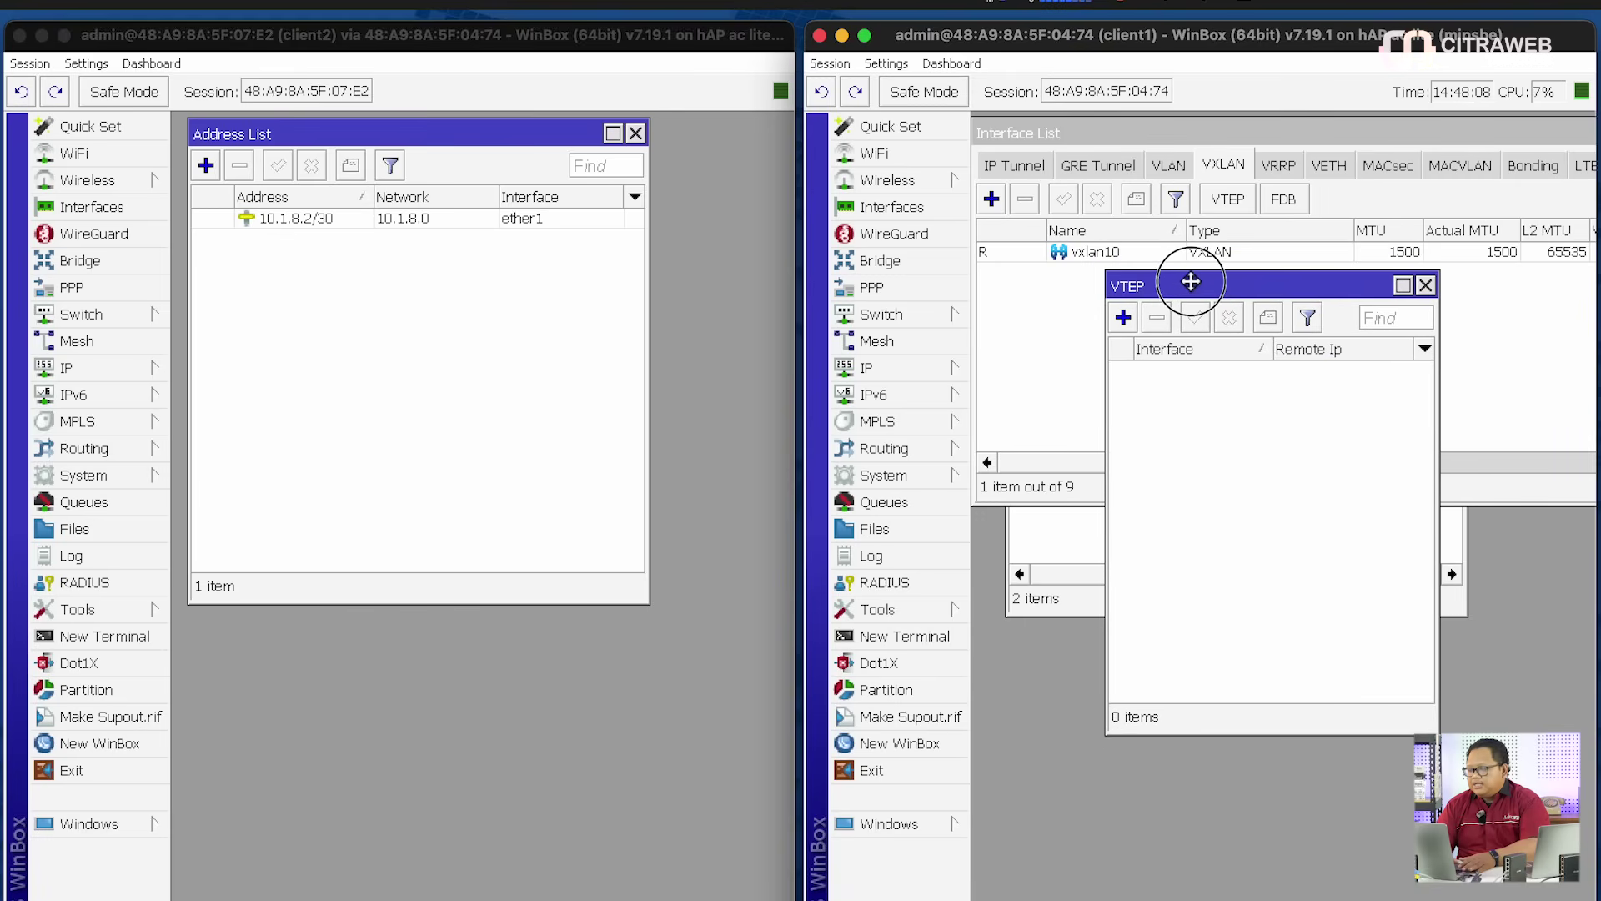
click(1426, 285)
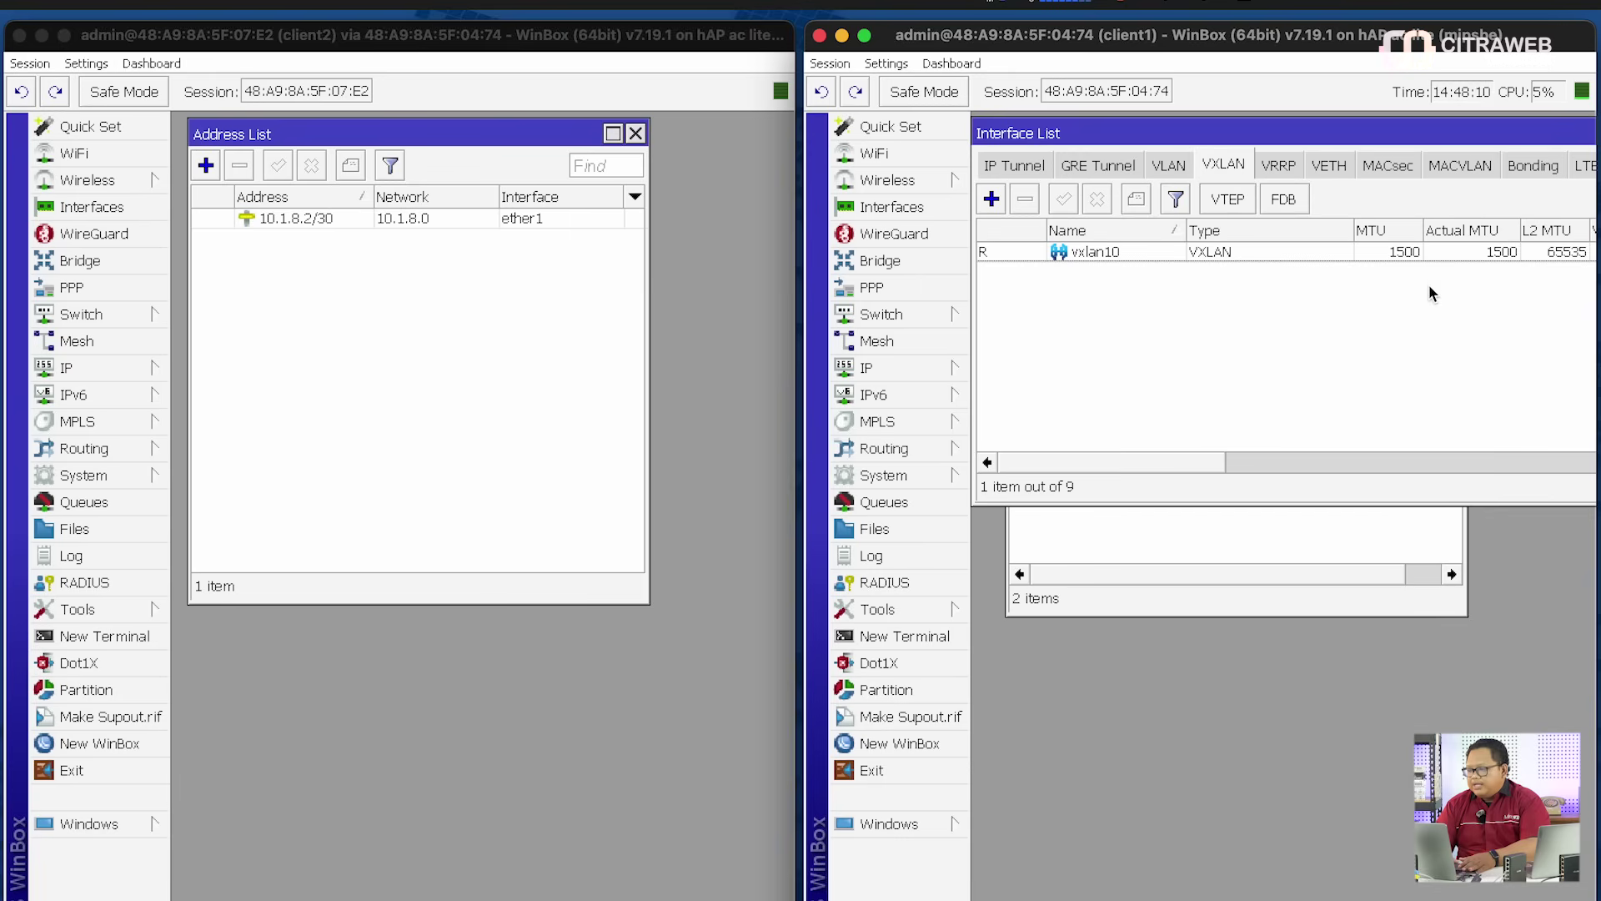
Add a VTEP on client1 for interface vxlan10 with remote IP 10.1.8.2, and briefly view the VXLAN FDB table
click(1228, 200)
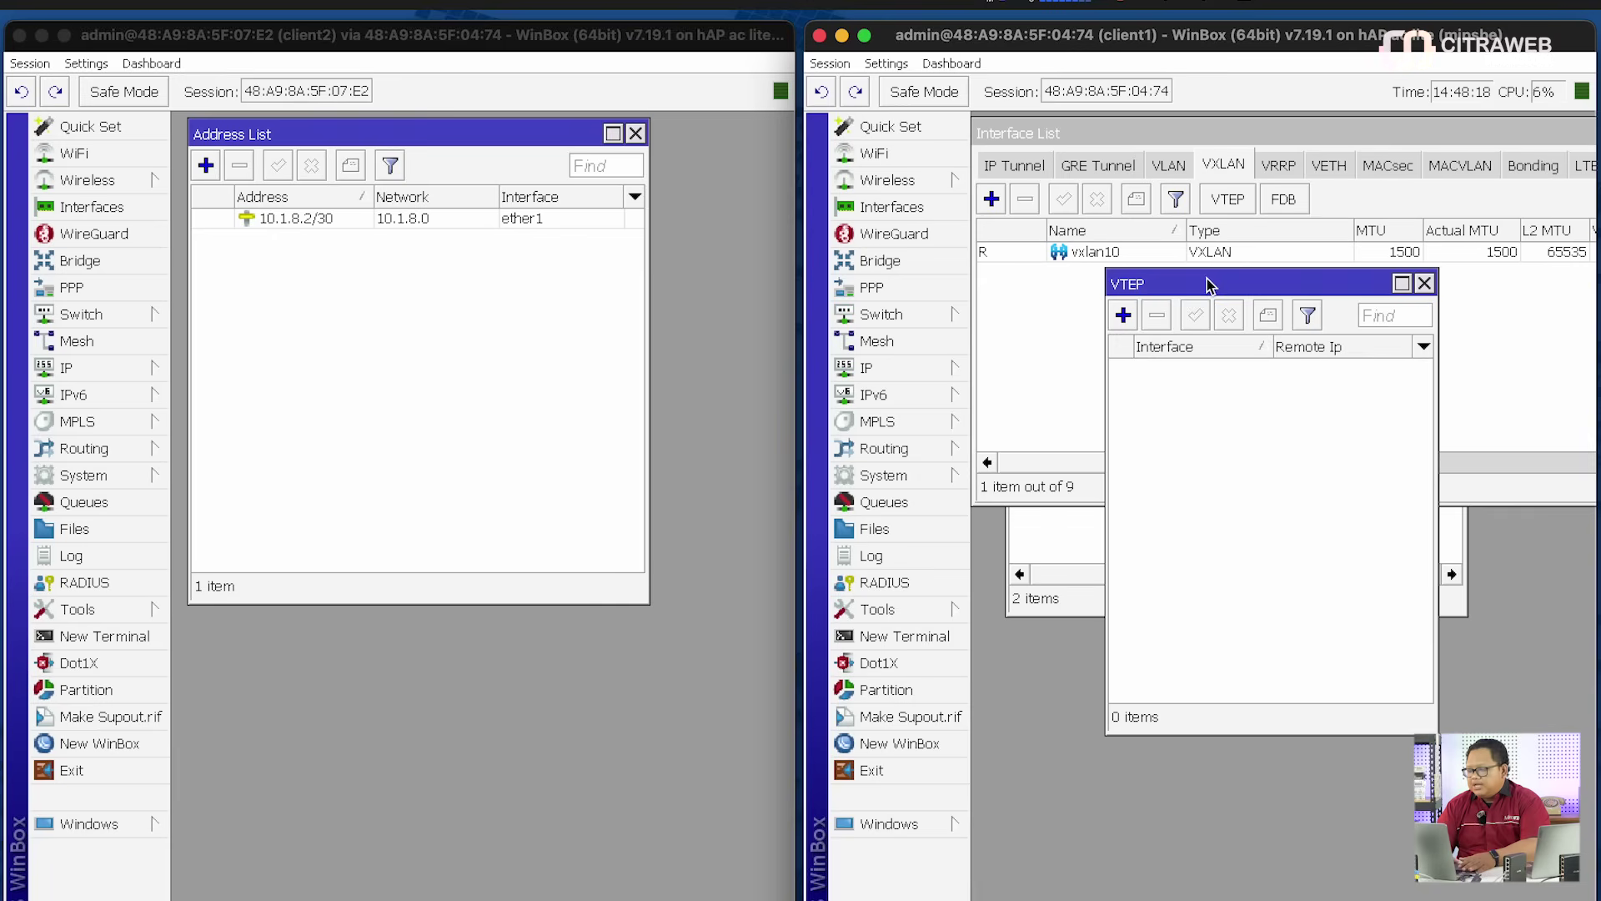
click(1123, 317)
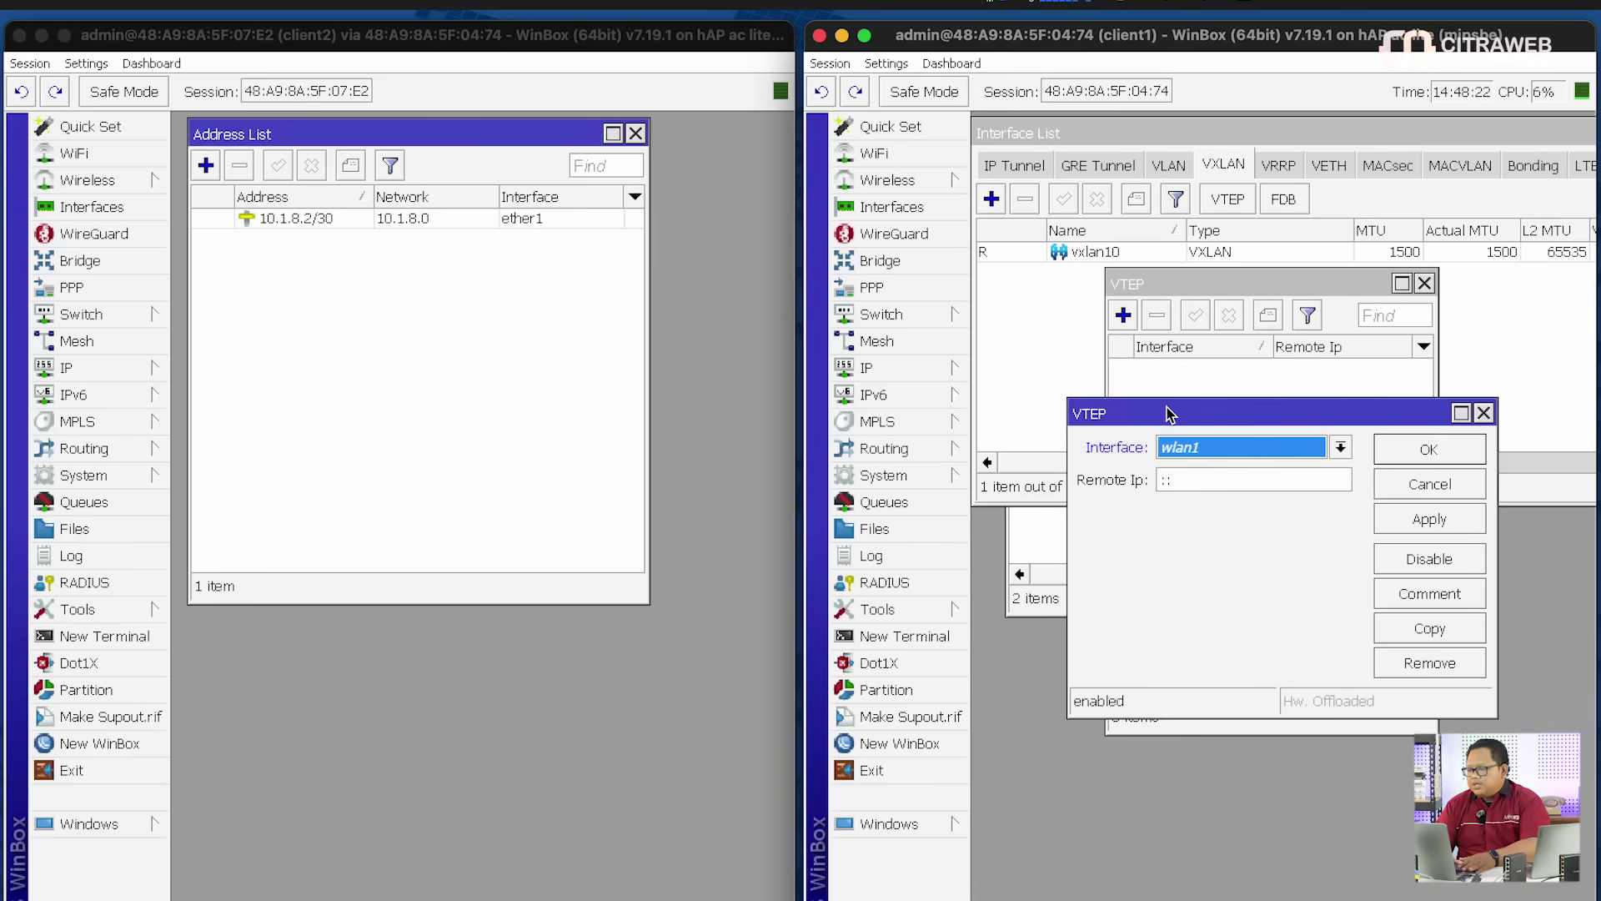
drag(1170, 414, 1160, 378)
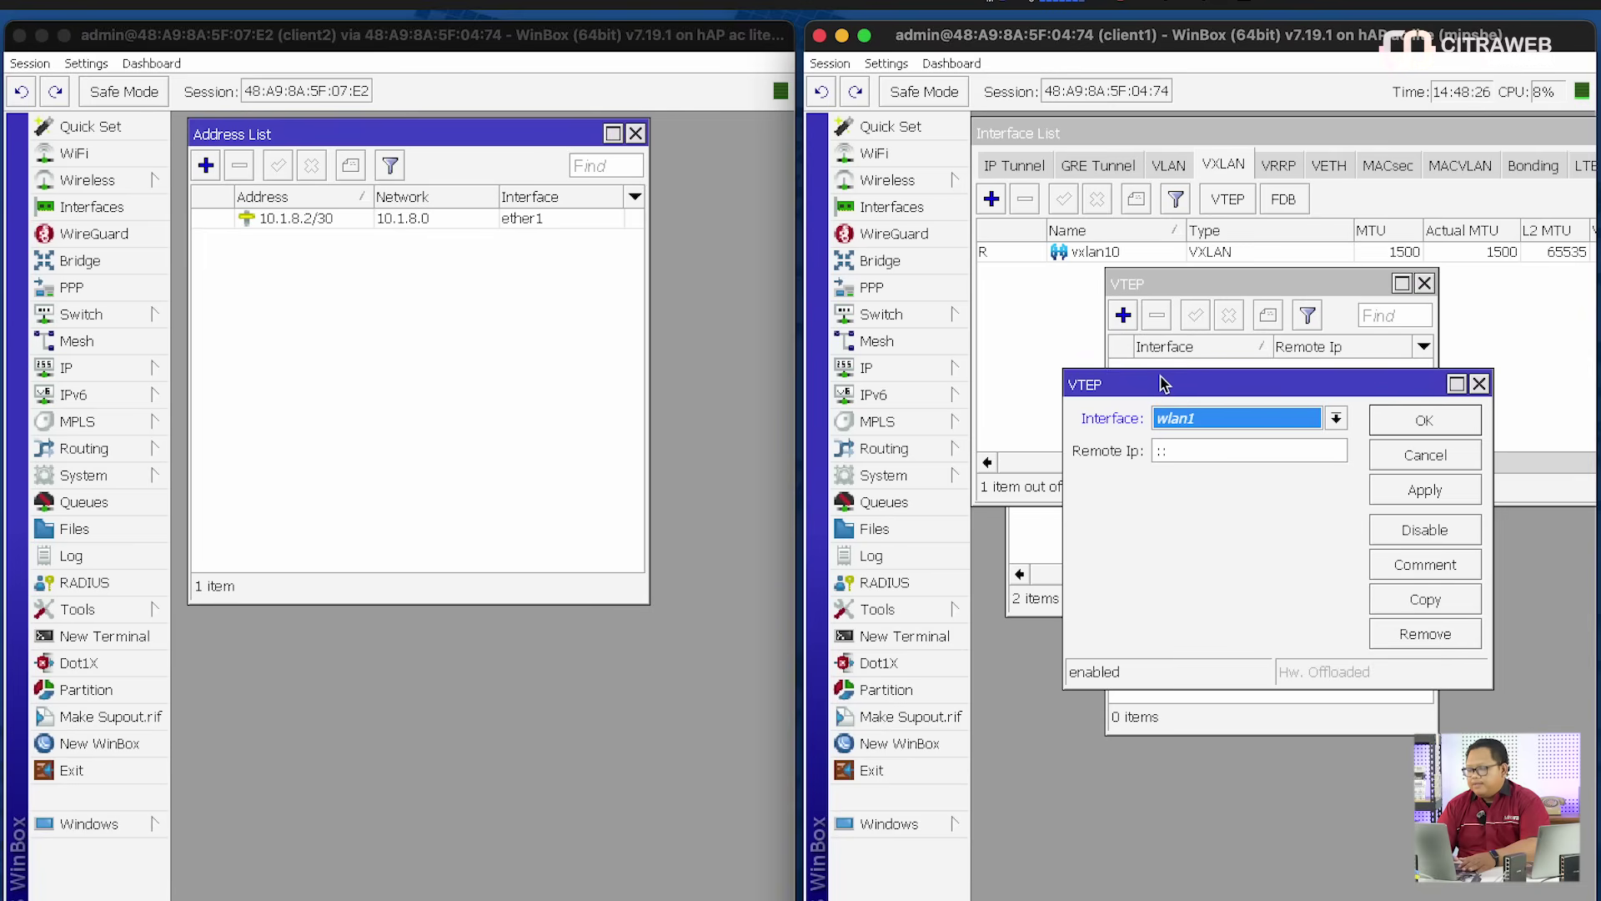
click(1306, 419)
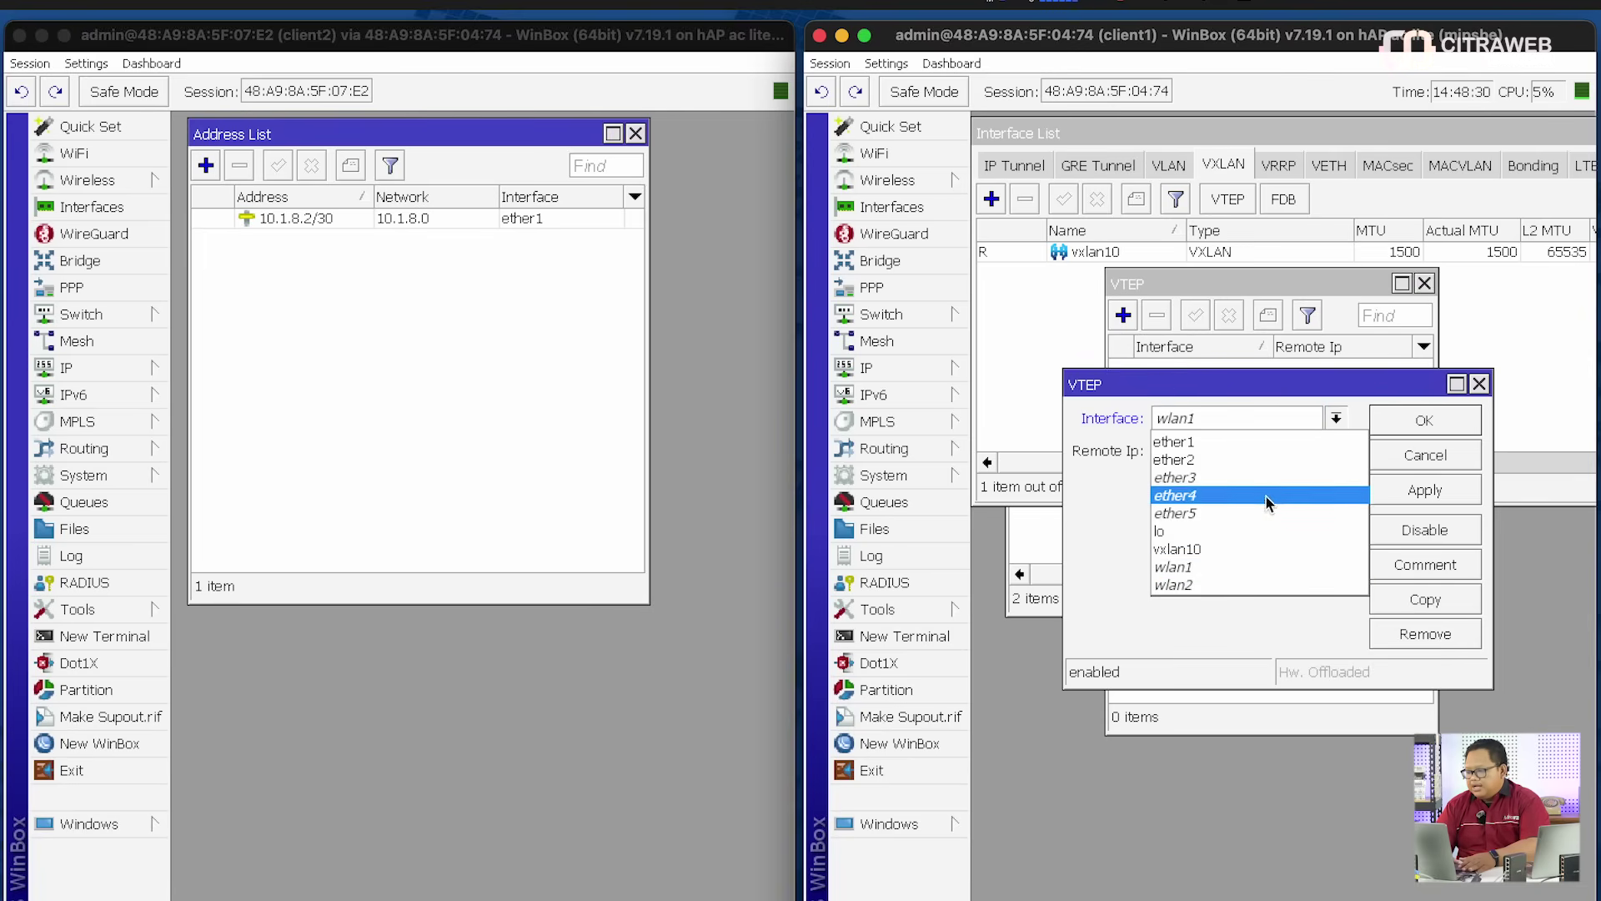
click(1253, 547)
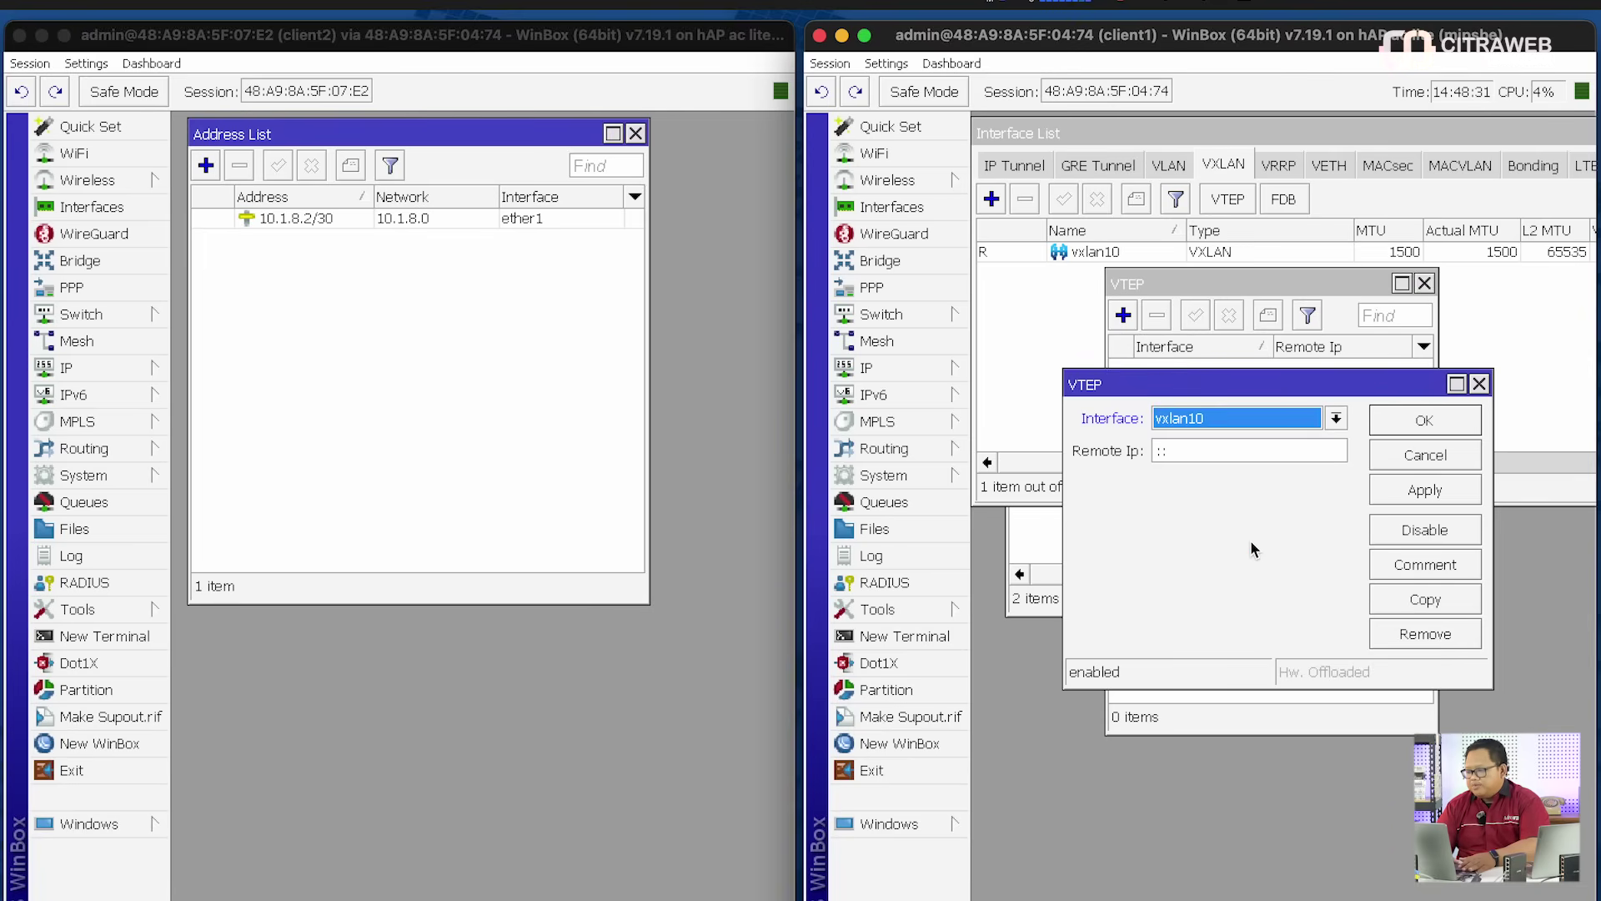
click(1206, 450)
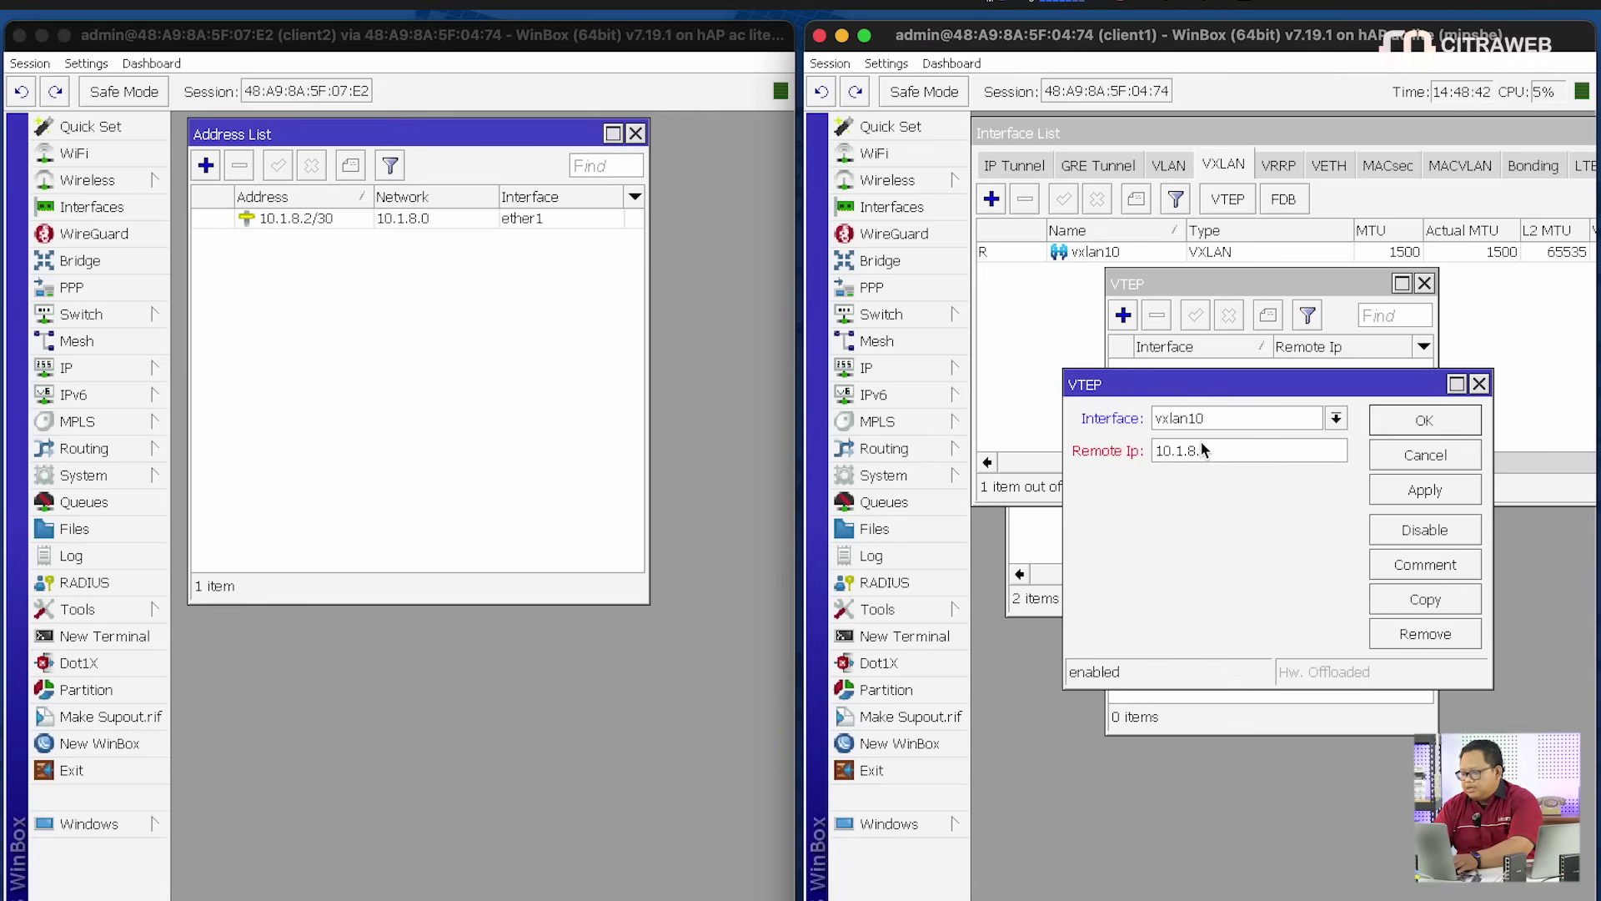
text(2)
click(1413, 426)
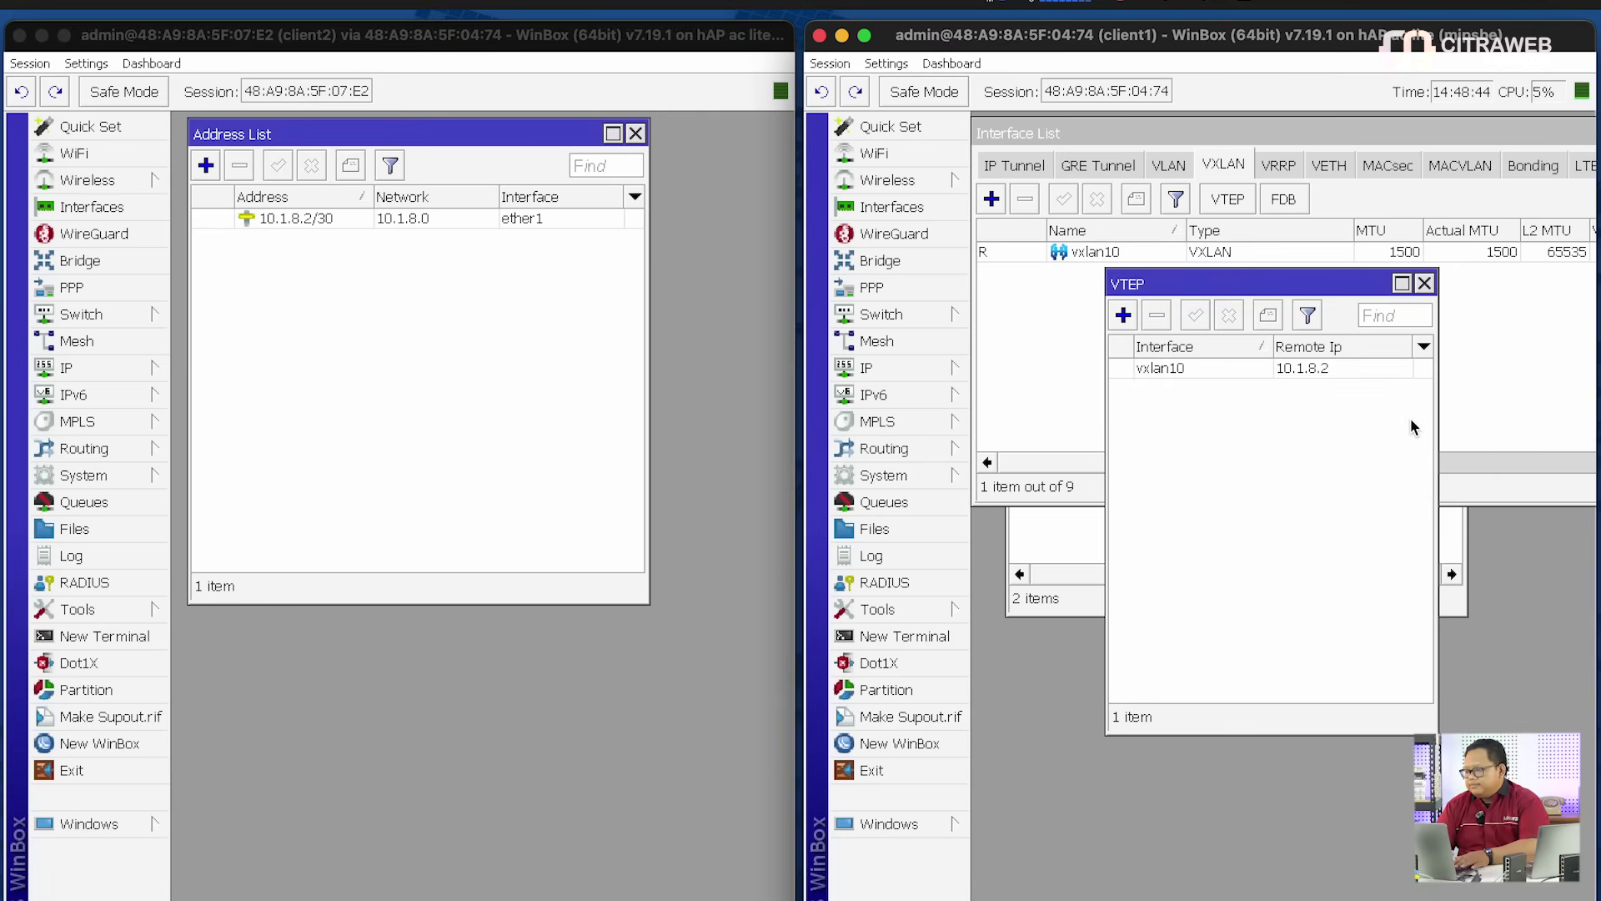
click(1425, 285)
click(1292, 205)
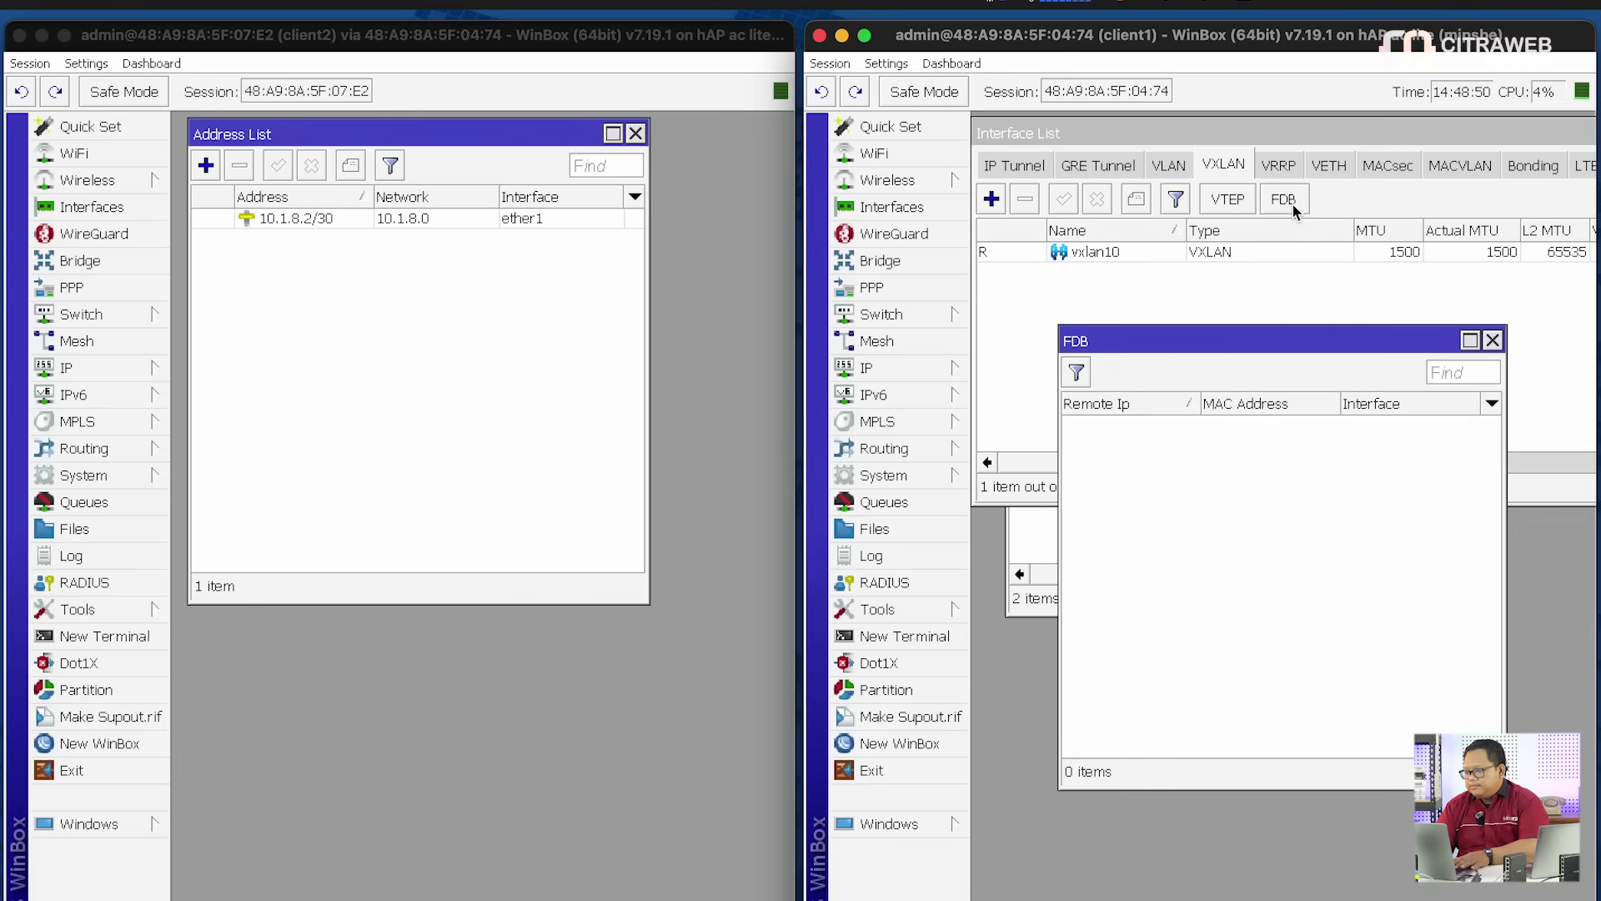
click(1492, 340)
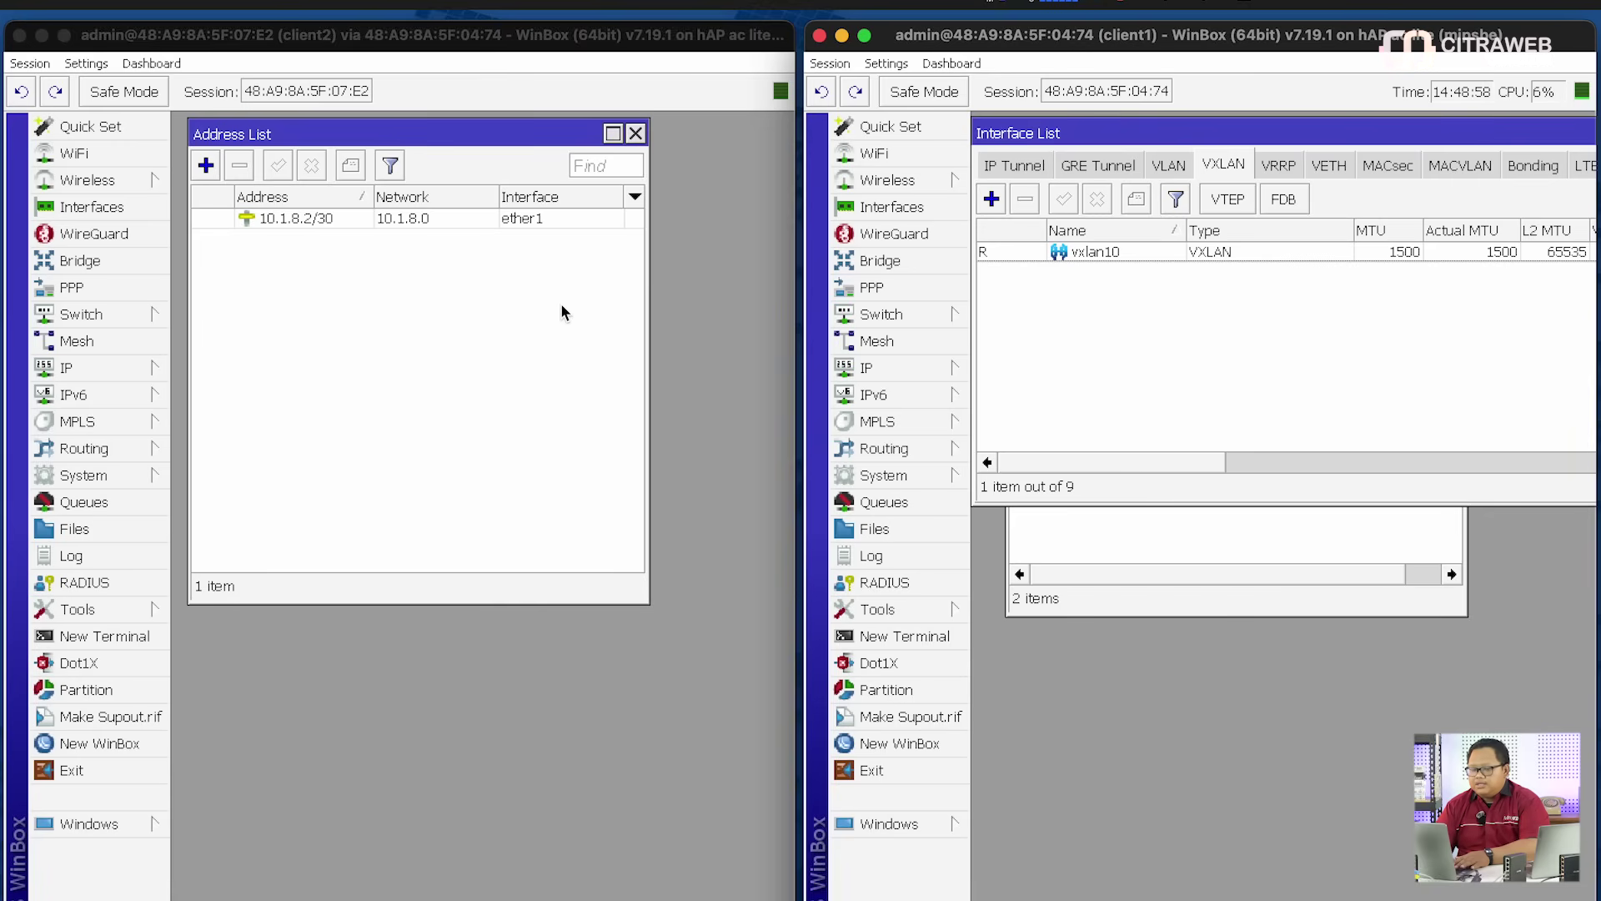
Create a VXLAN interface on client2 named vxlan10 with VNI 10, keeping the other settings at their defaults
click(137, 206)
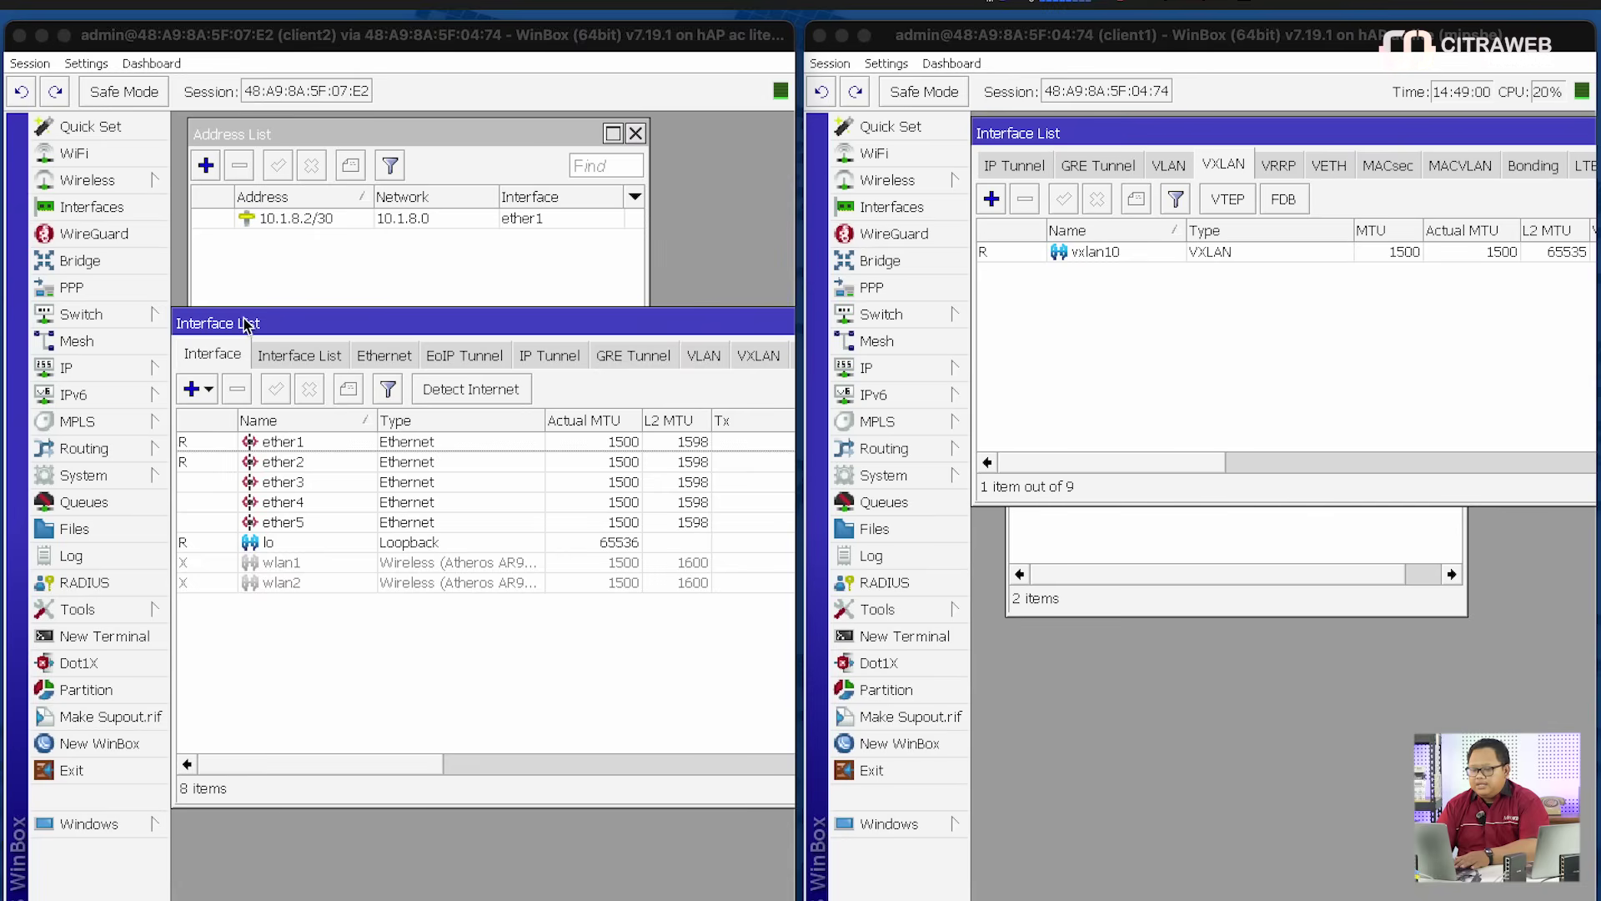
drag(247, 325, 249, 234)
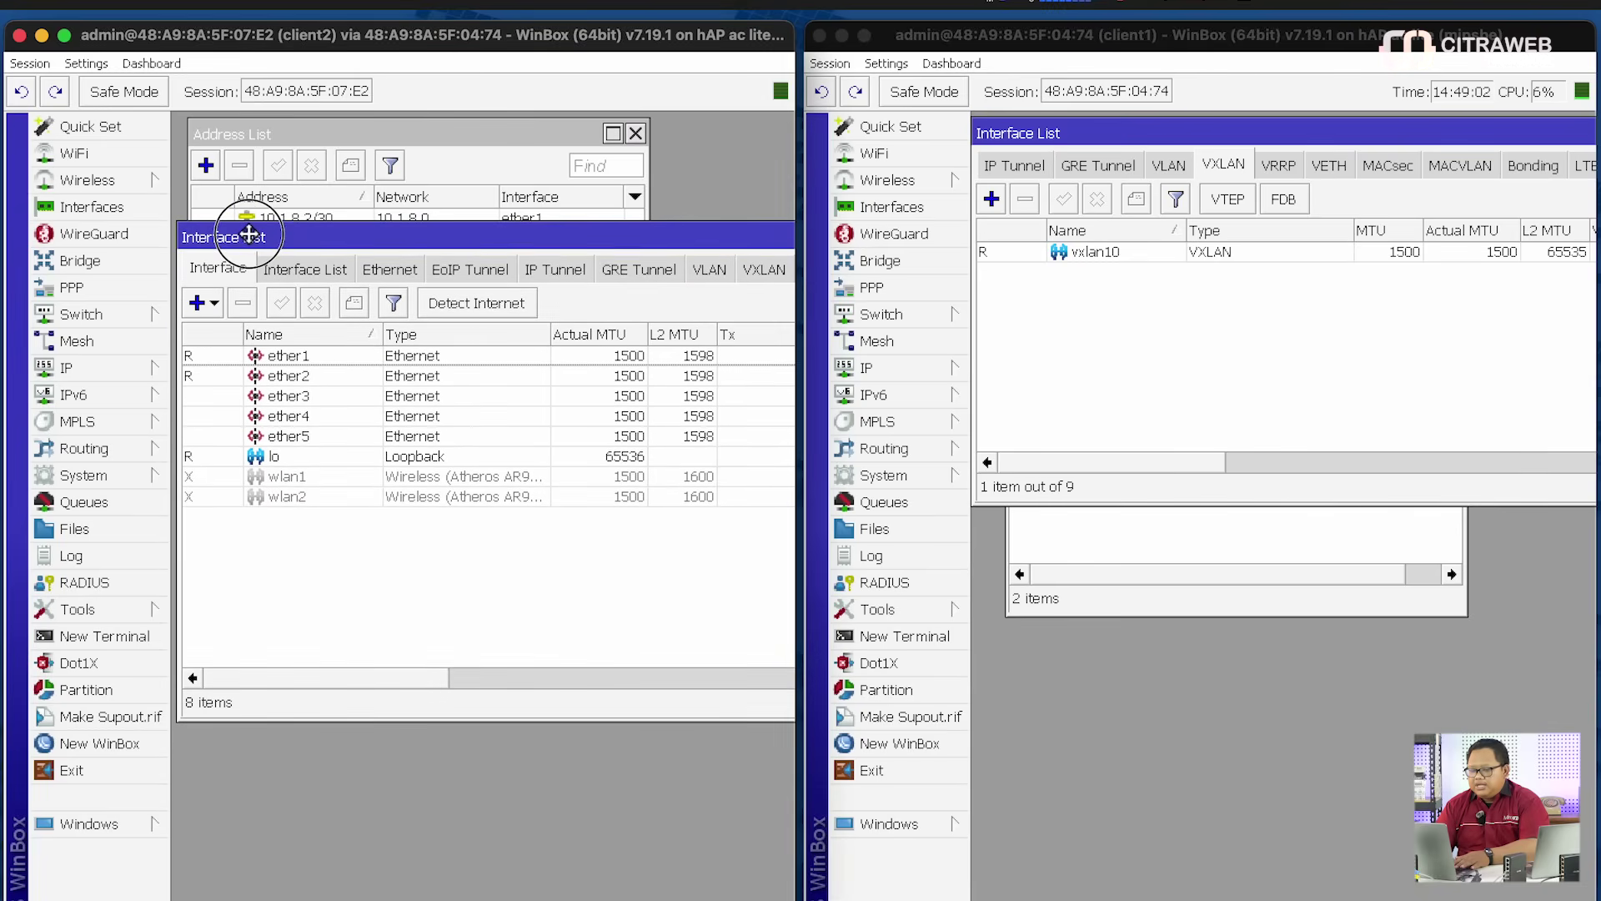
click(762, 270)
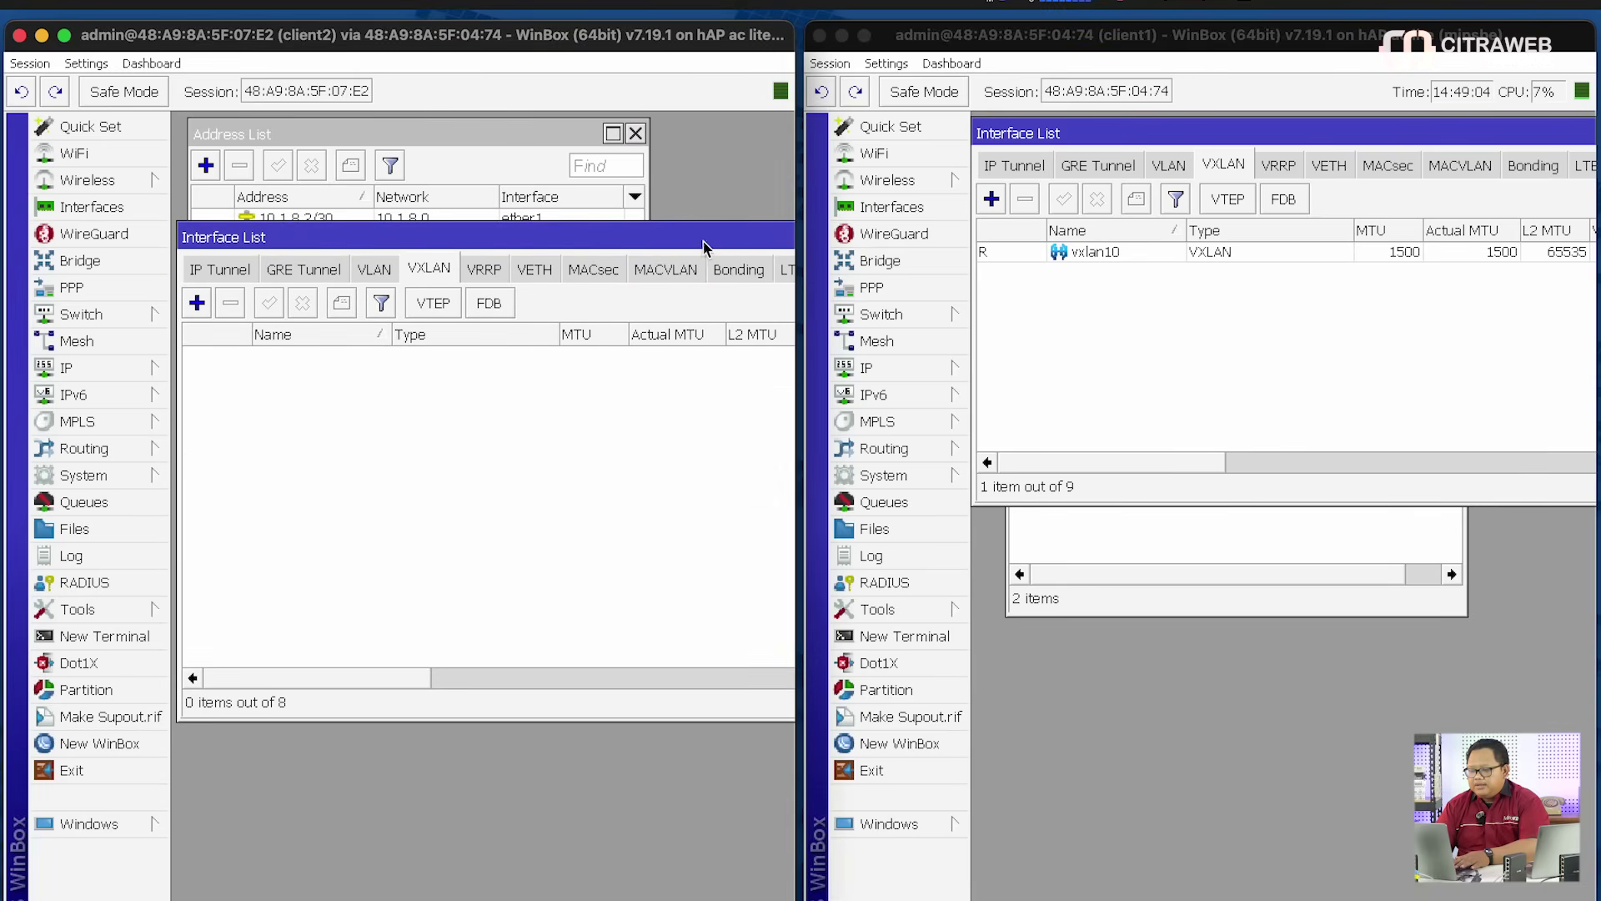
click(200, 304)
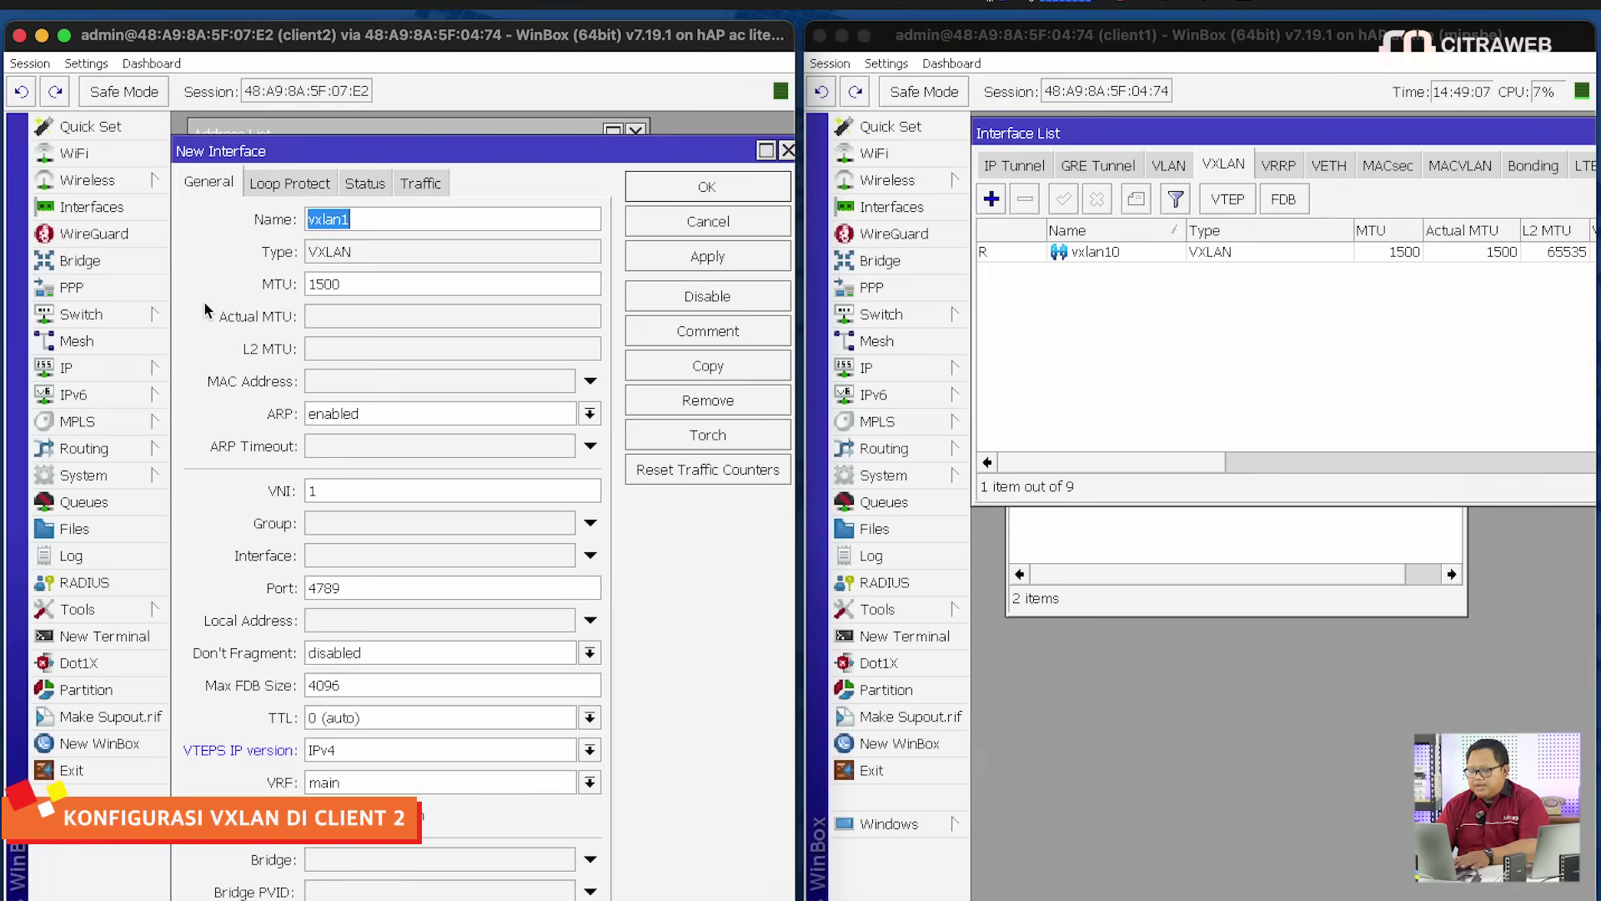
click(400, 217)
text(0)
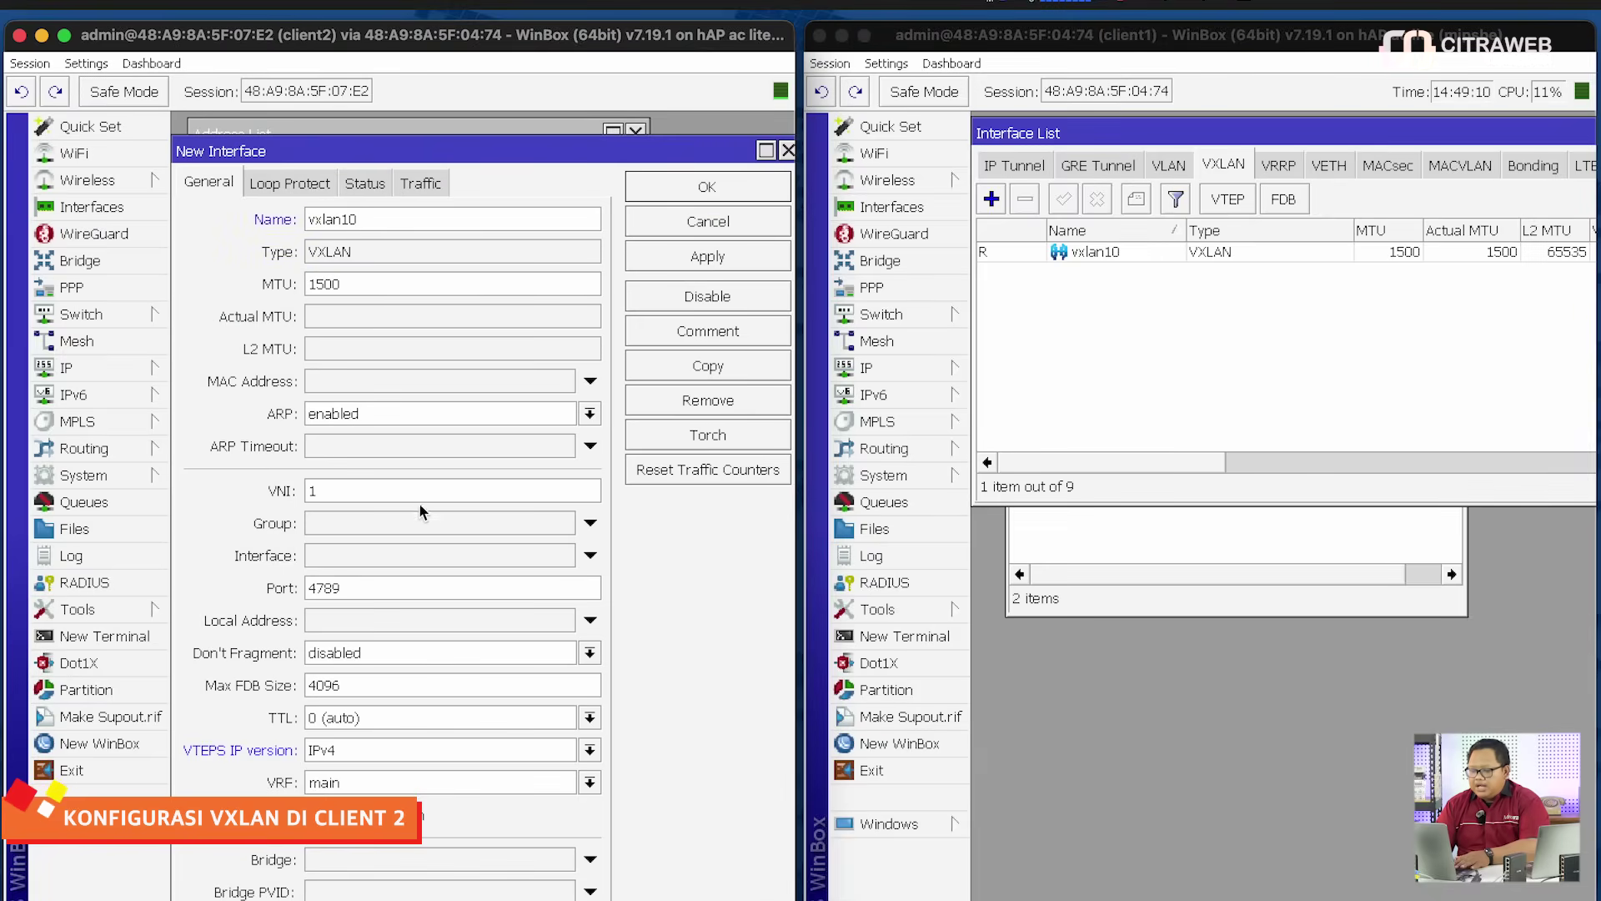
click(395, 498)
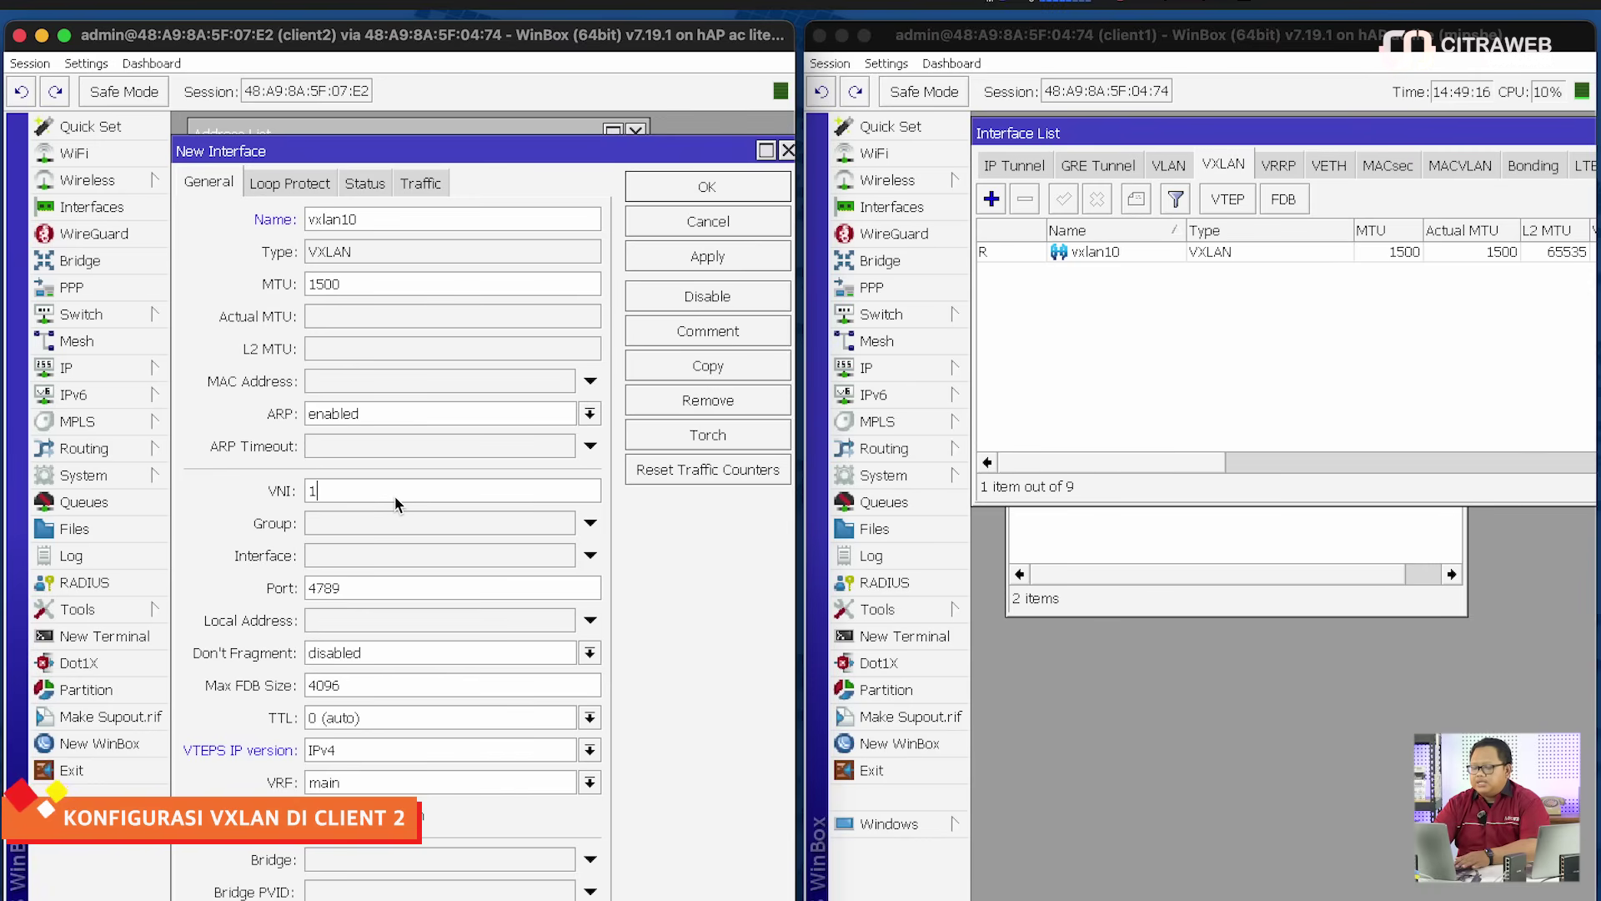
text(0)
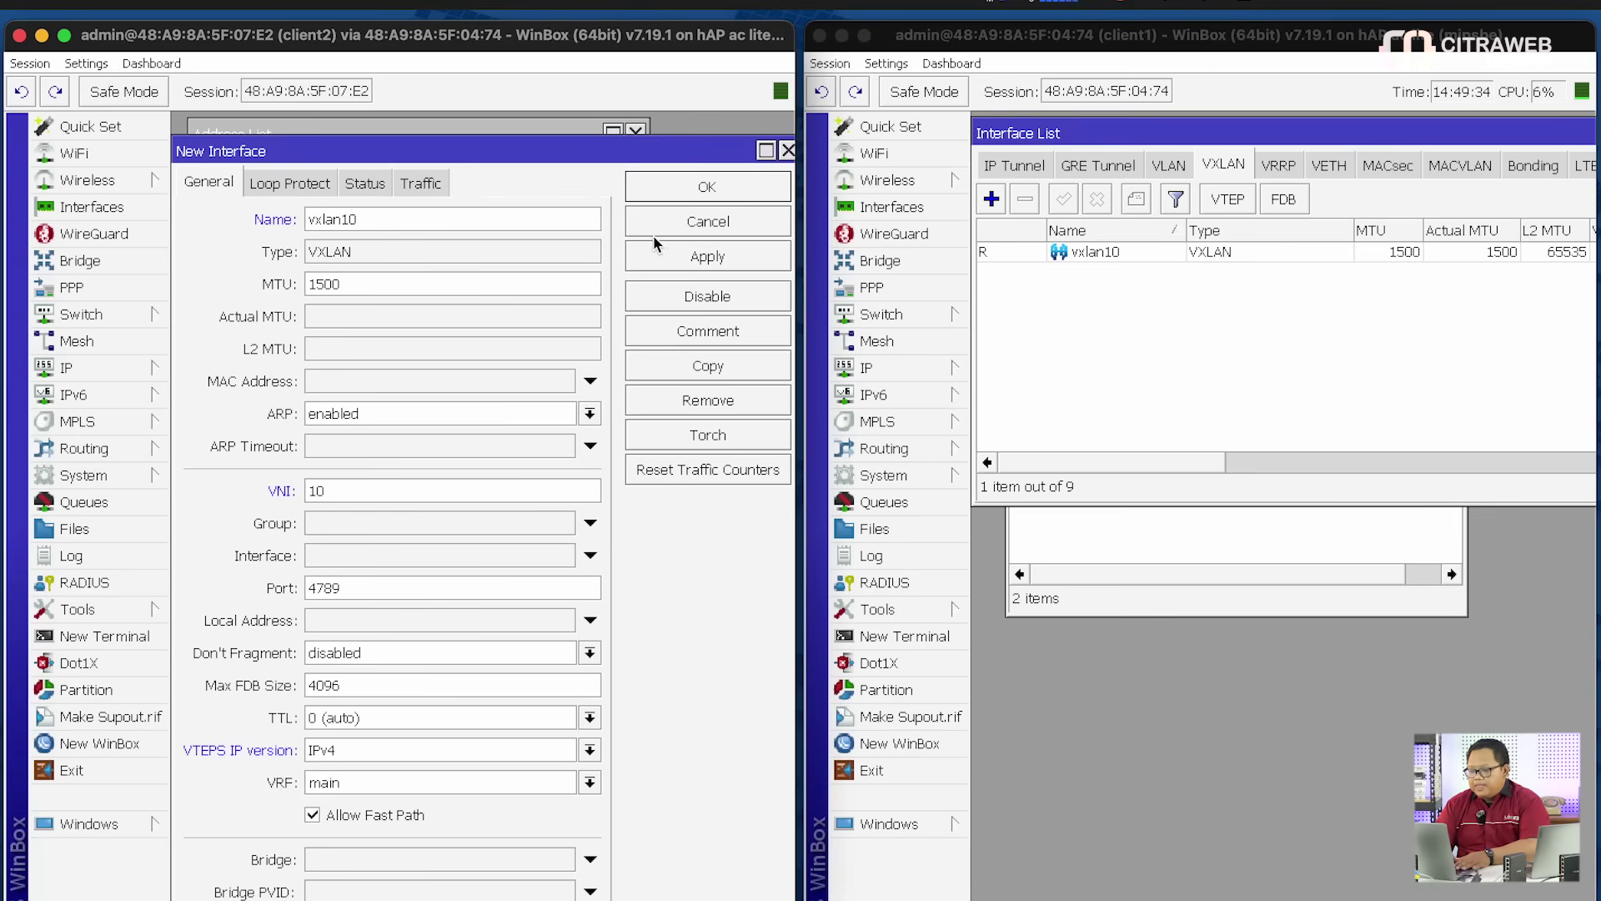
click(684, 197)
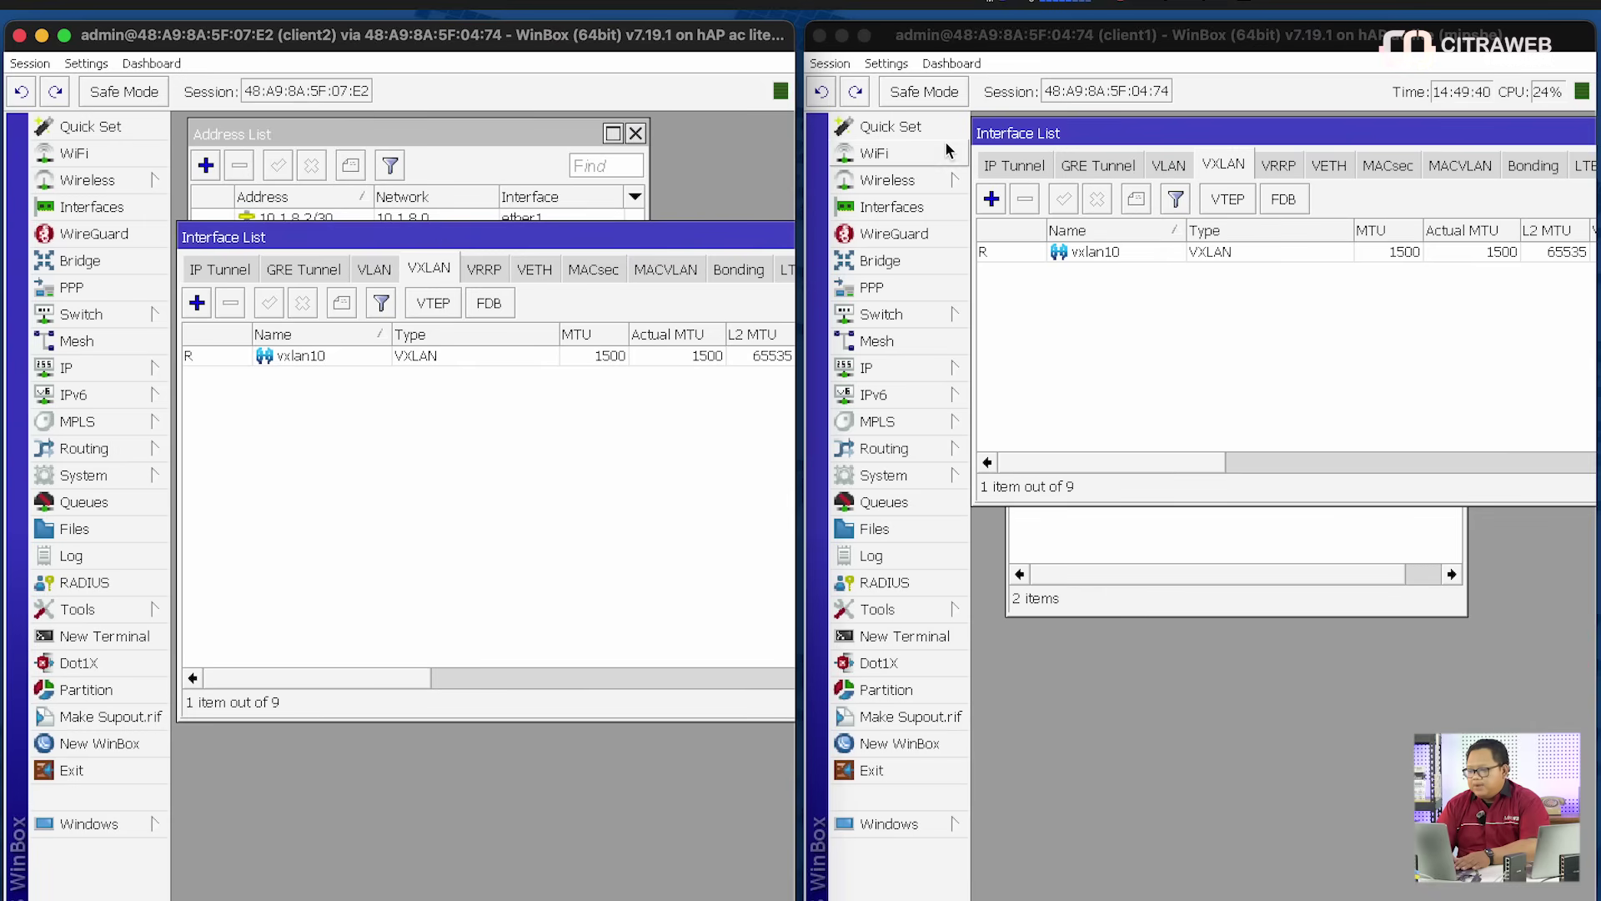
Expose client1's ether1 address for reference, and add a VTEP on client2 for interface vxlan10 with remote IP 10.1.7.2
drag(1109, 132, 1113, 249)
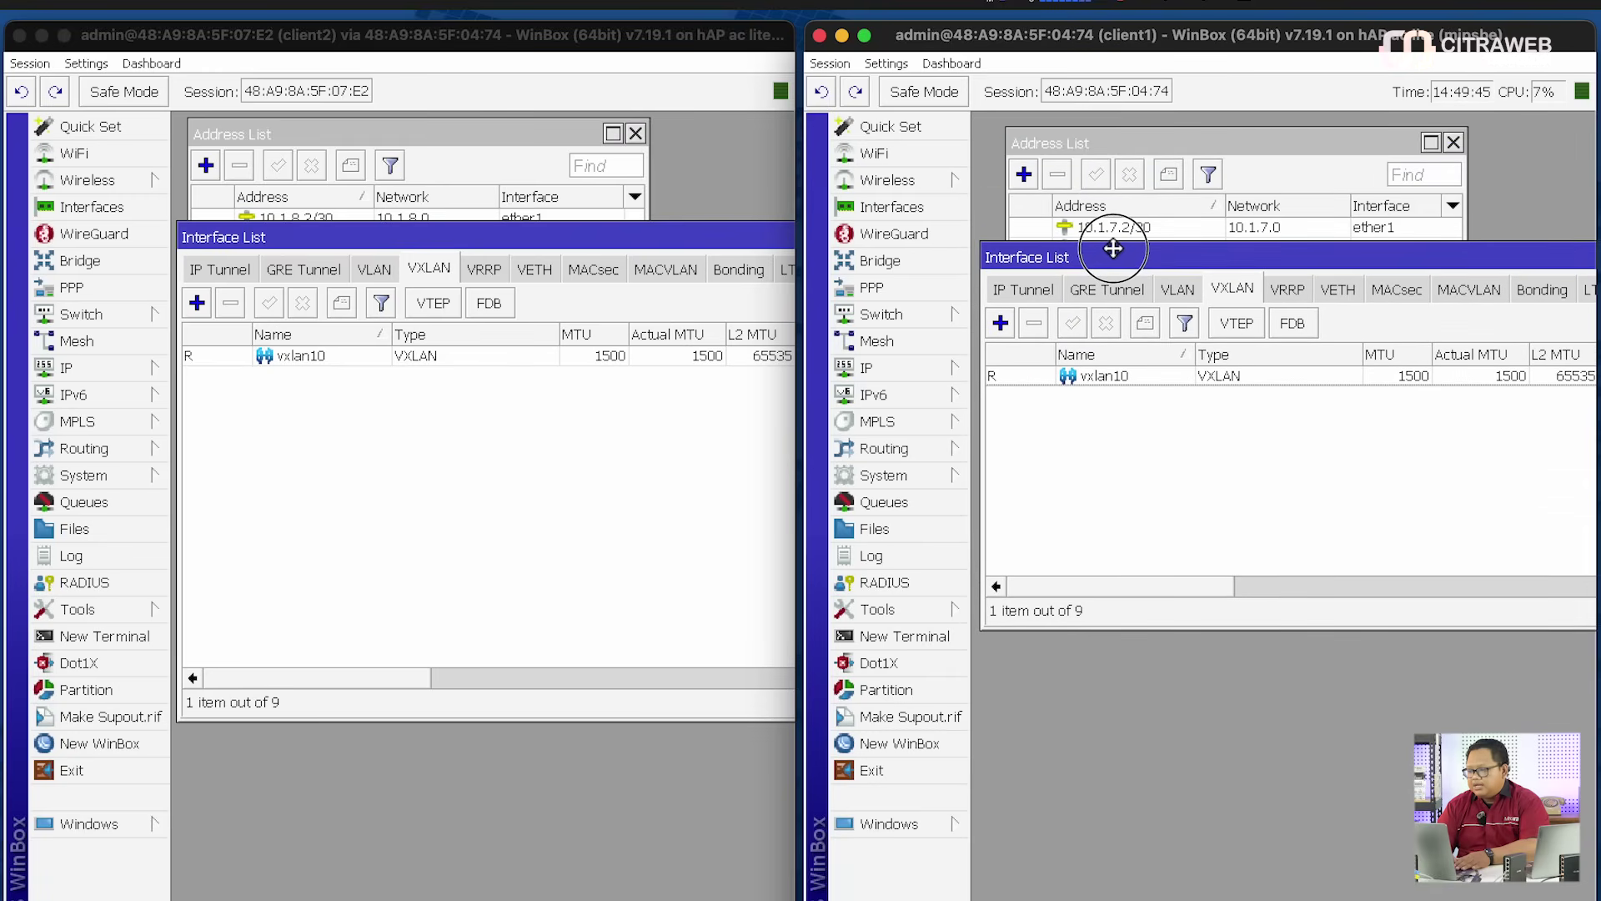
click(540, 245)
click(433, 303)
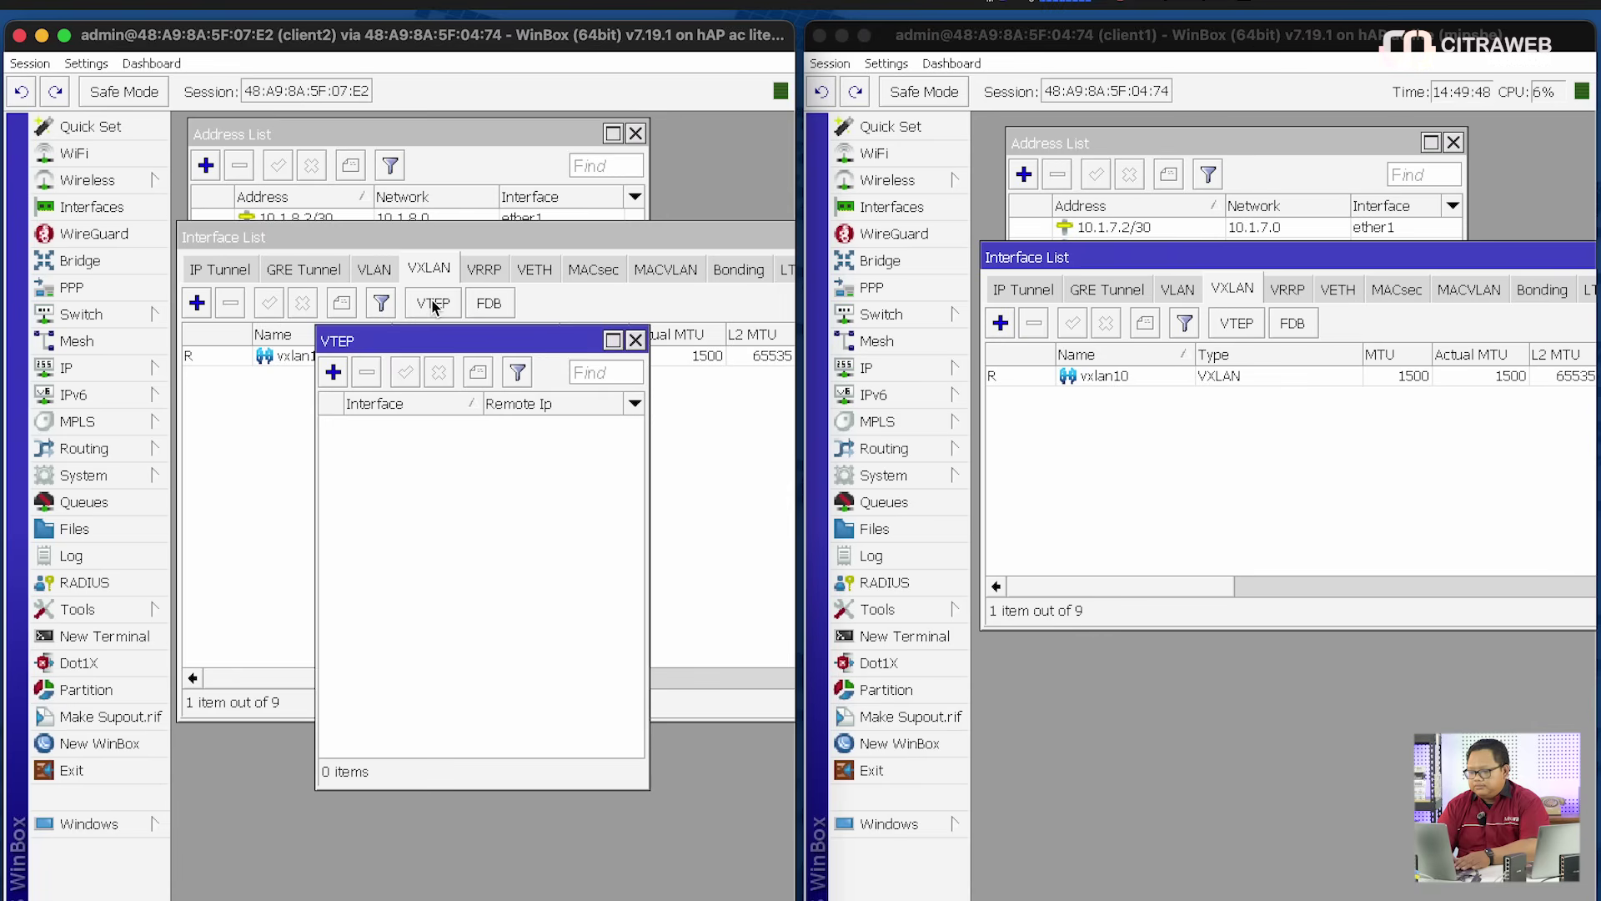
click(333, 371)
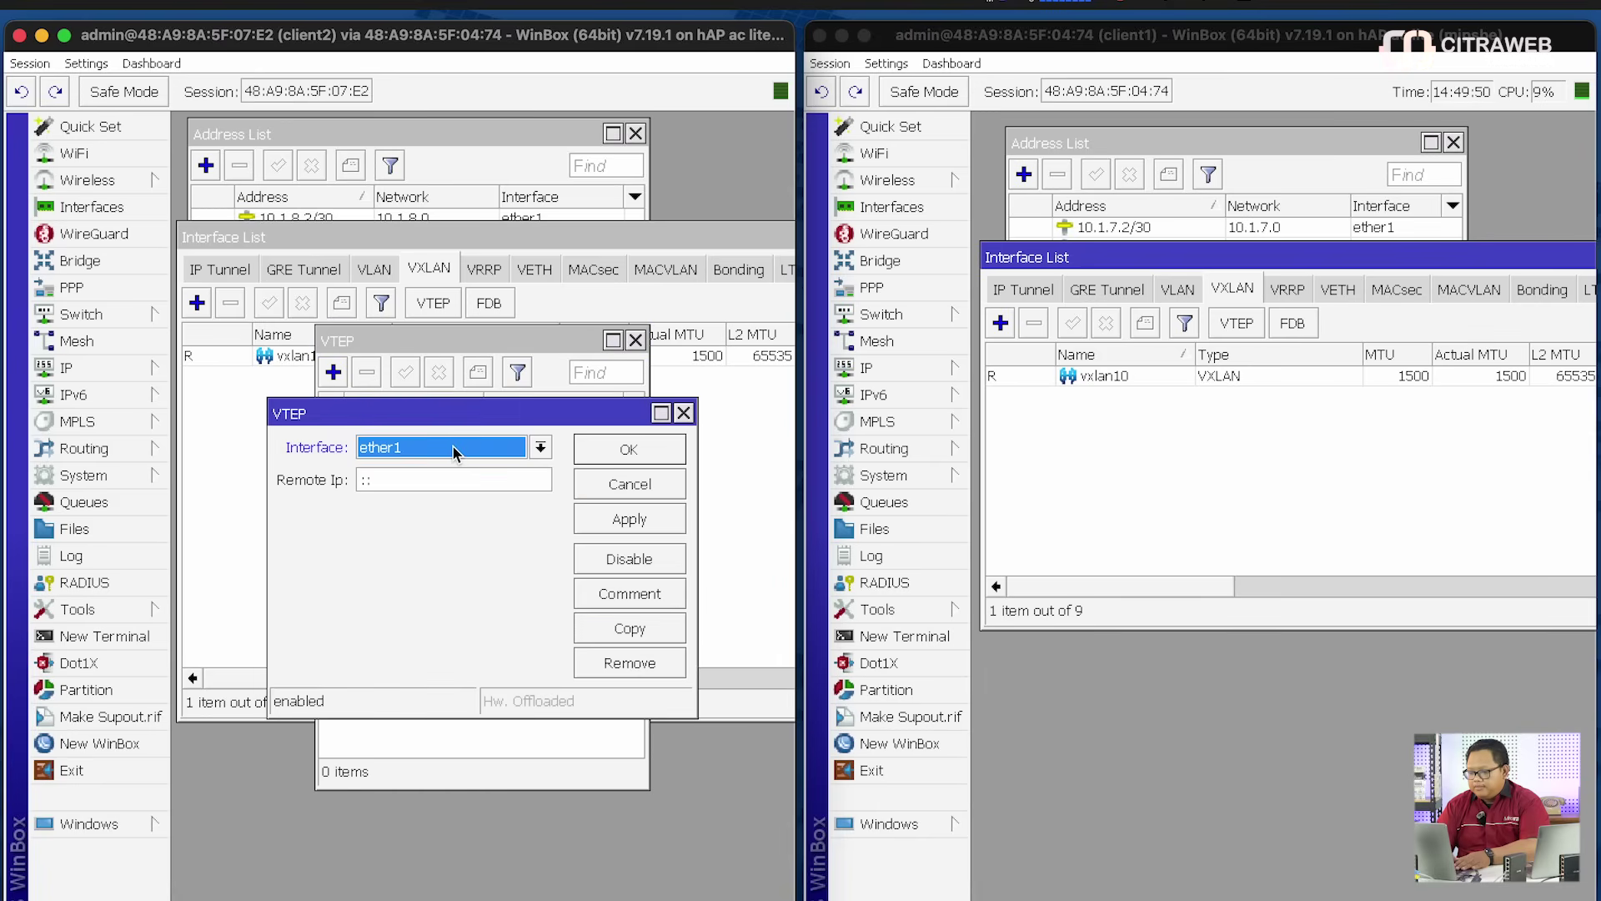
click(455, 450)
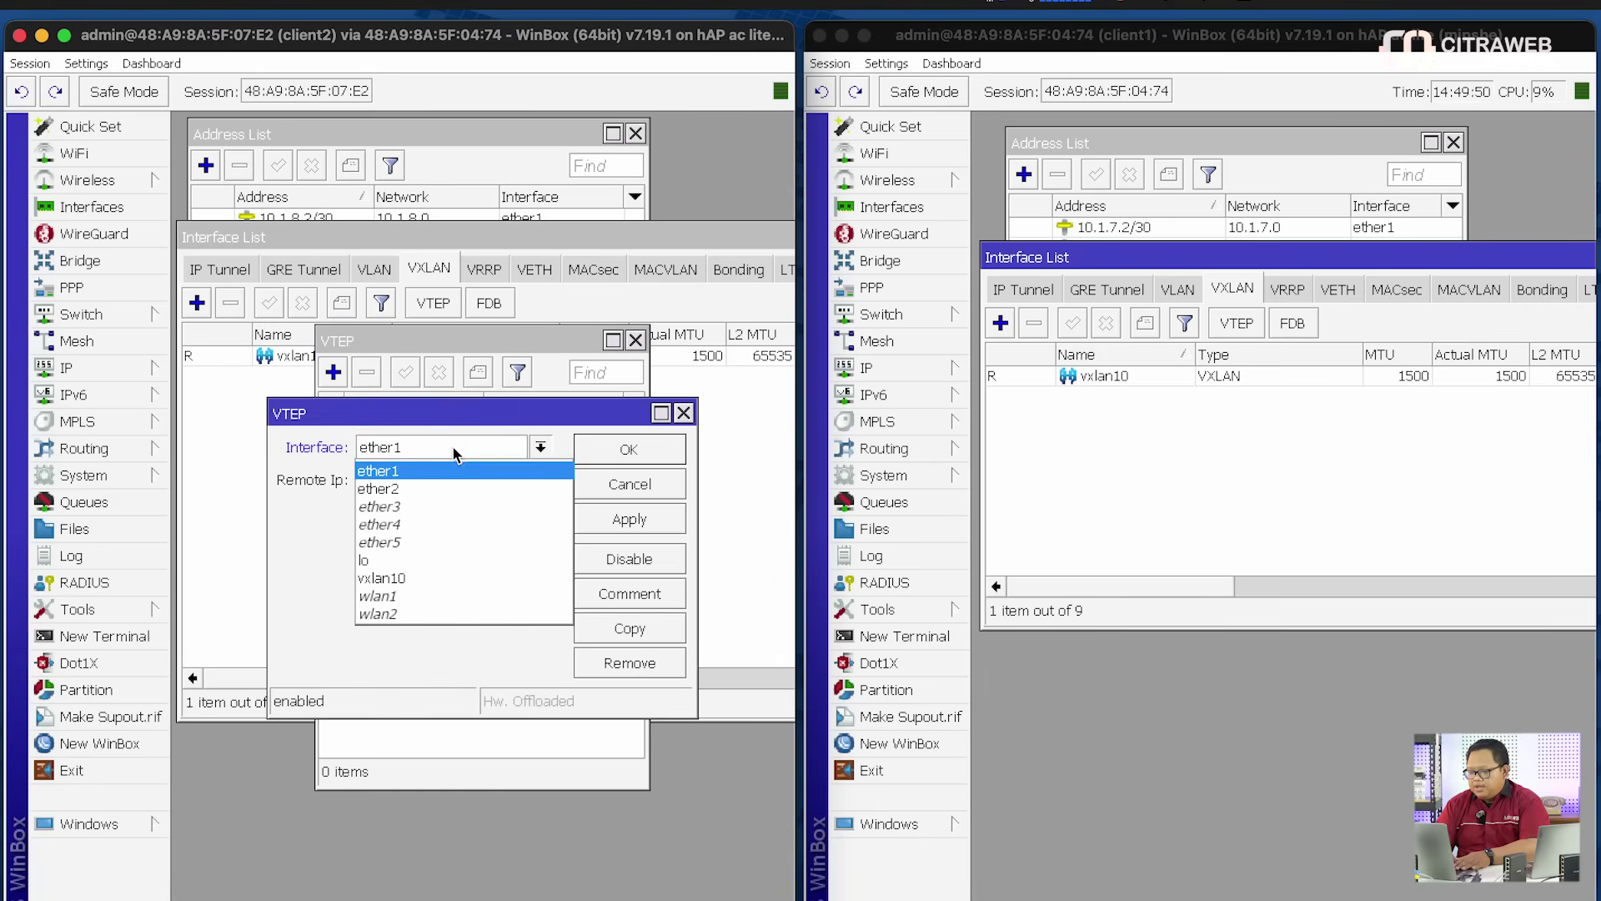
click(434, 579)
click(412, 482)
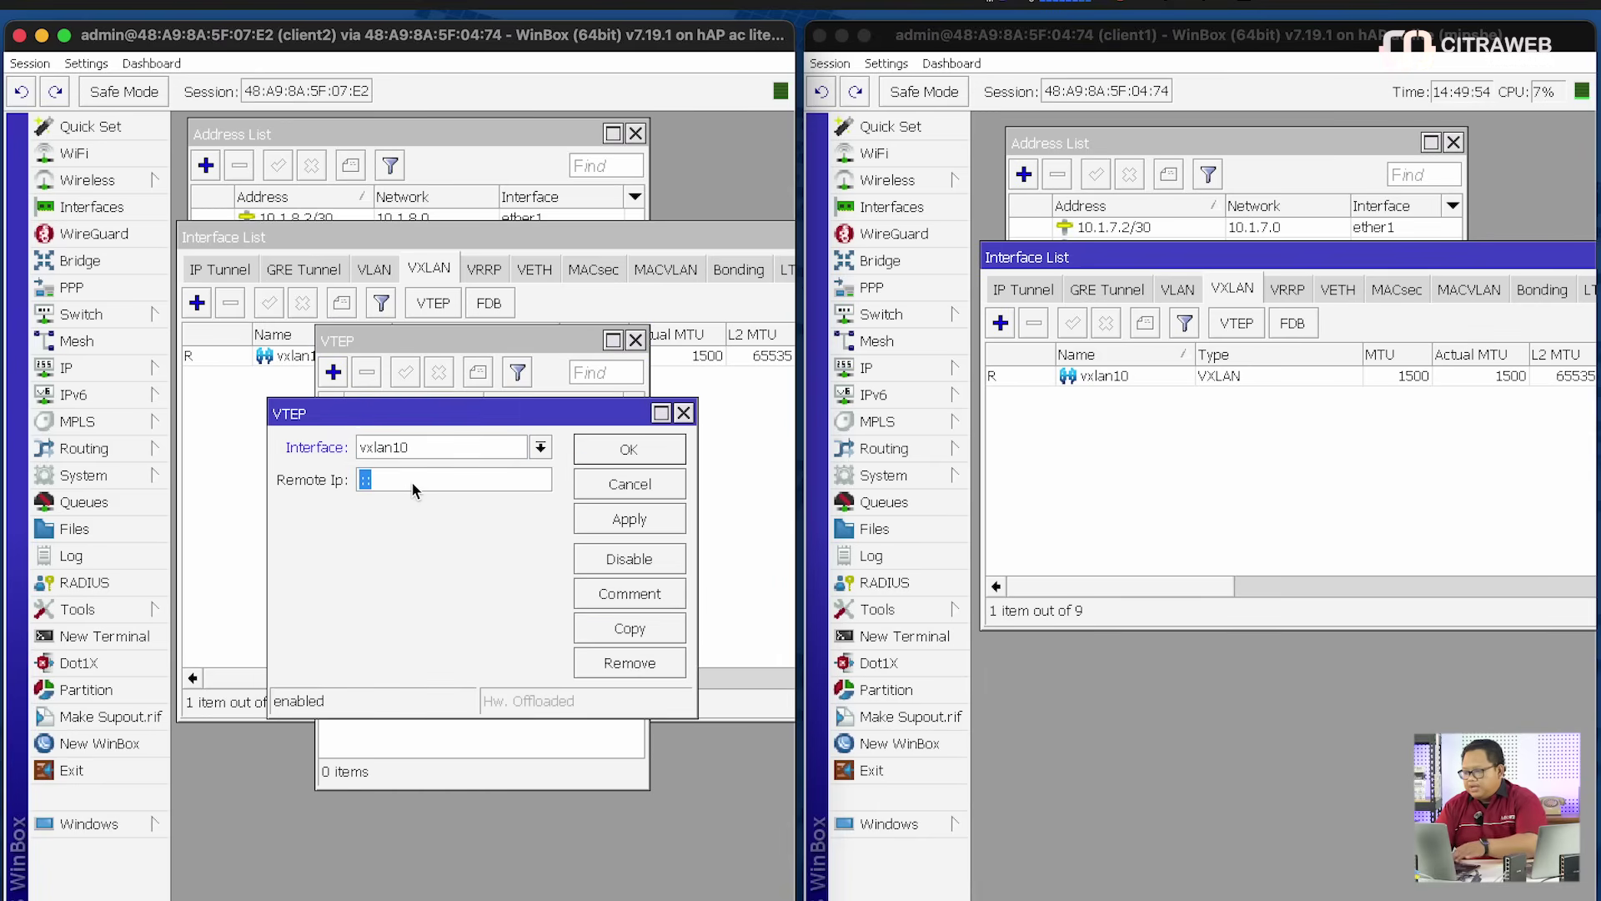
text(10.)
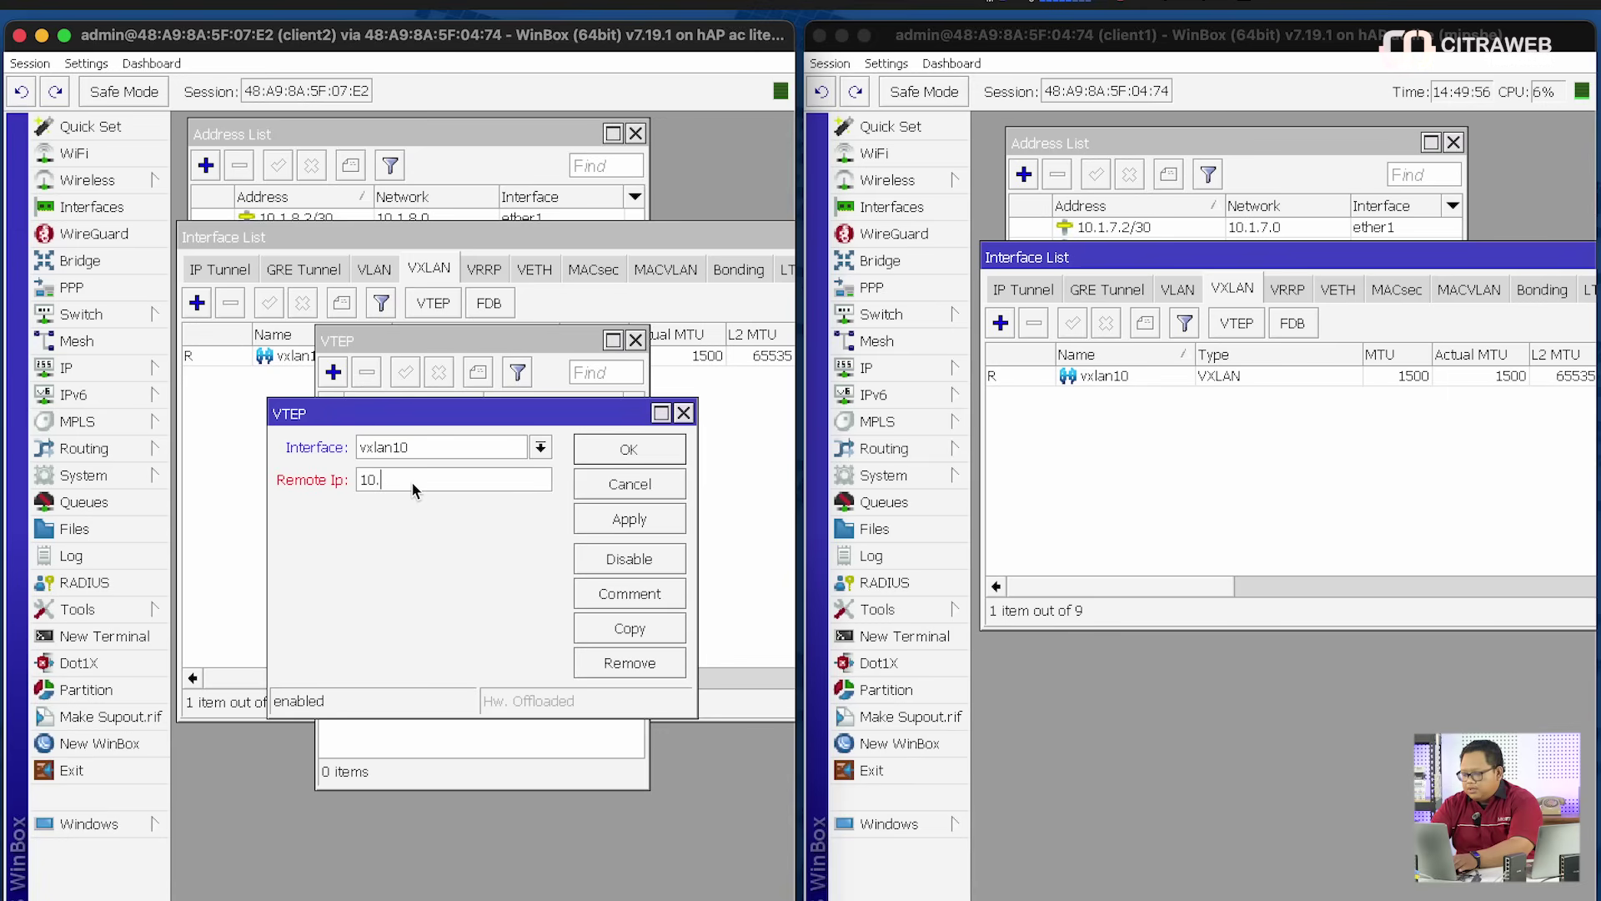
text(1.7.2)
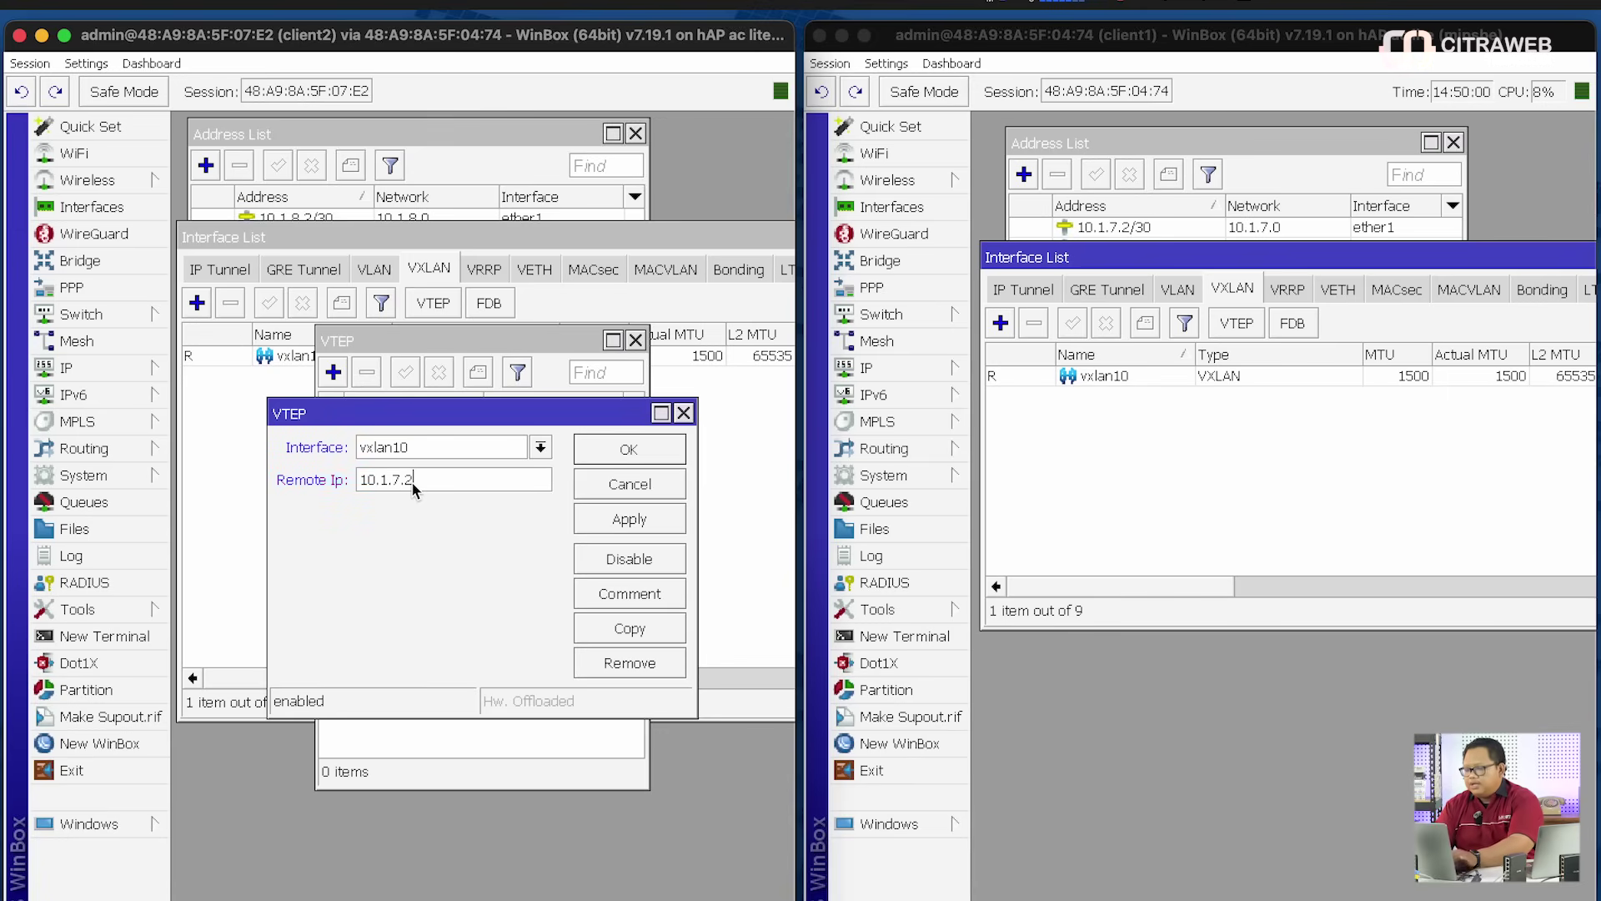
click(600, 455)
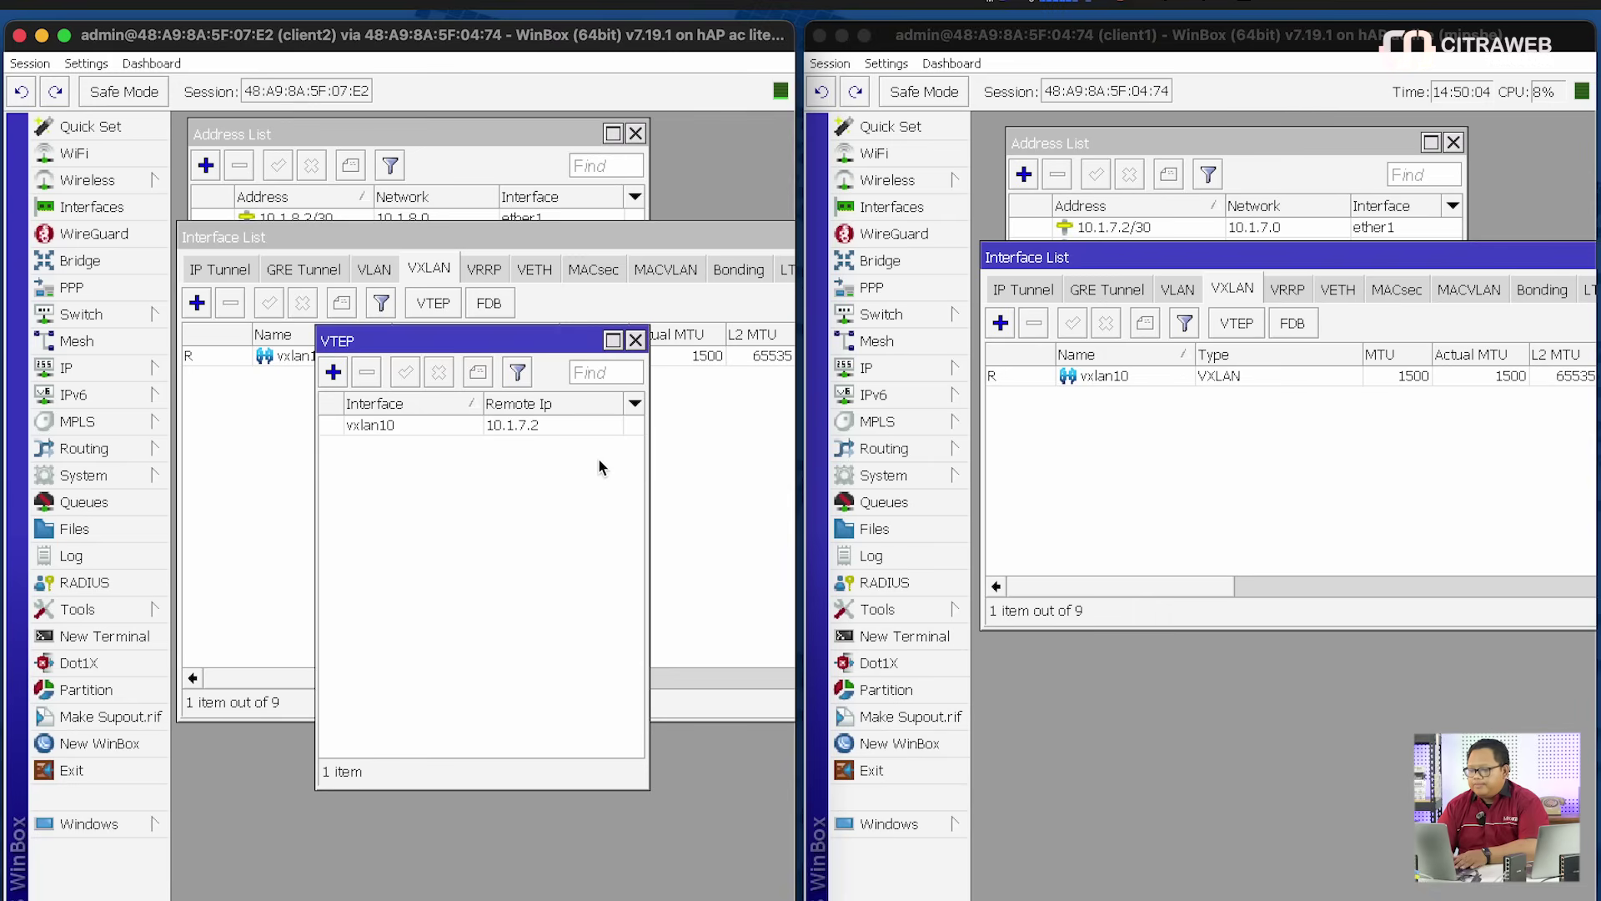
click(637, 343)
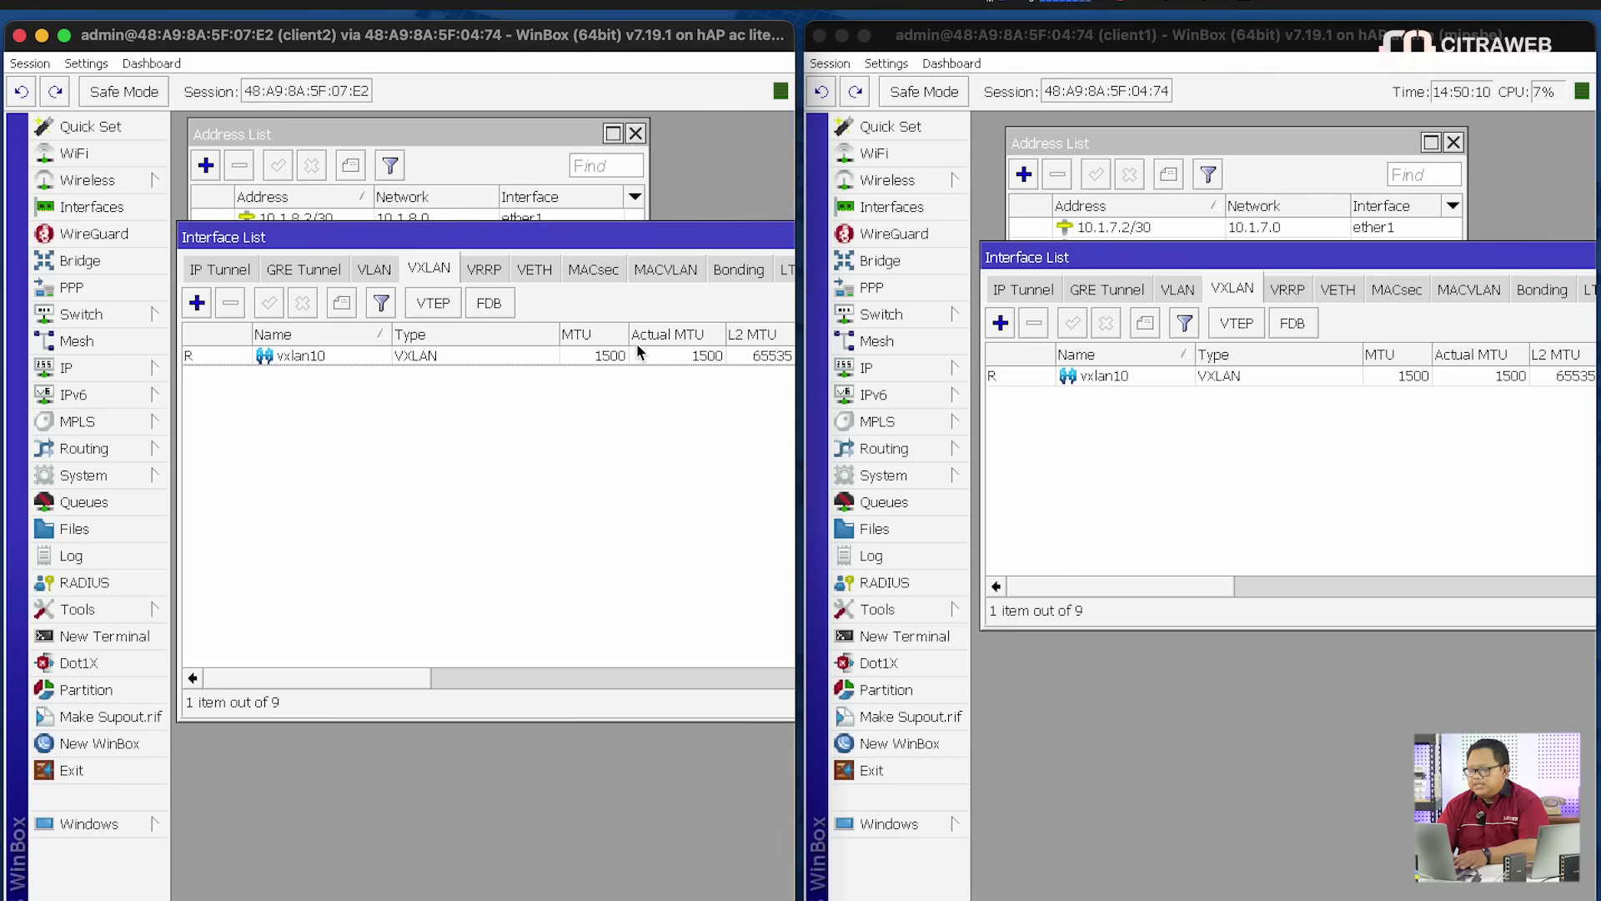
Examine the entry in client2's VXLAN FDB table and close the table
click(492, 303)
drag(458, 346, 454, 377)
click(443, 457)
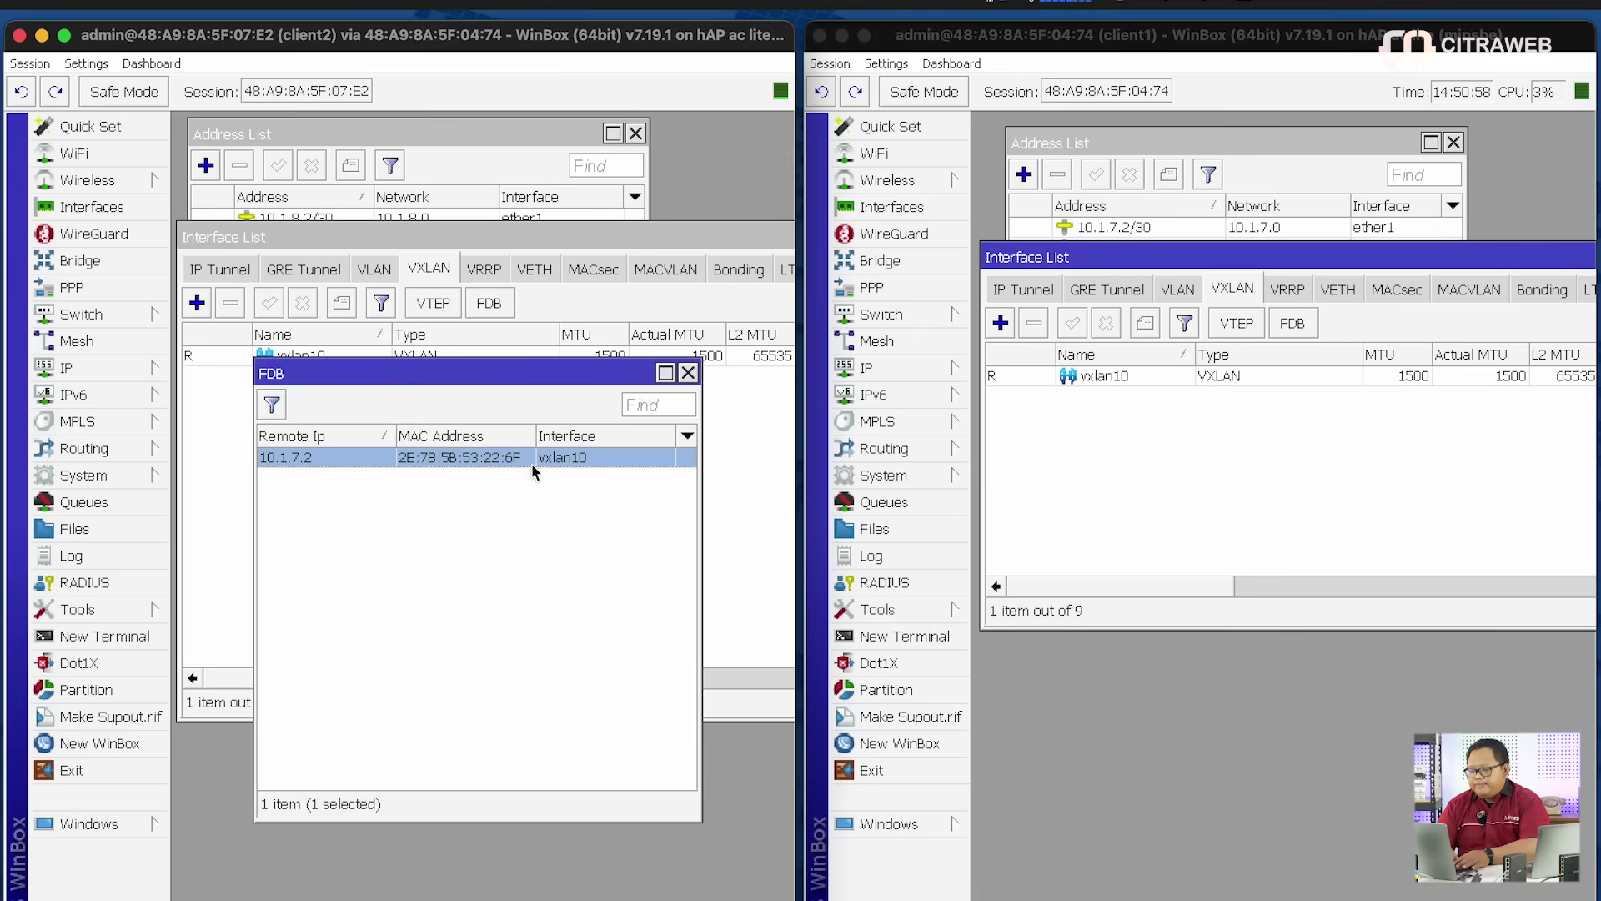
click(687, 374)
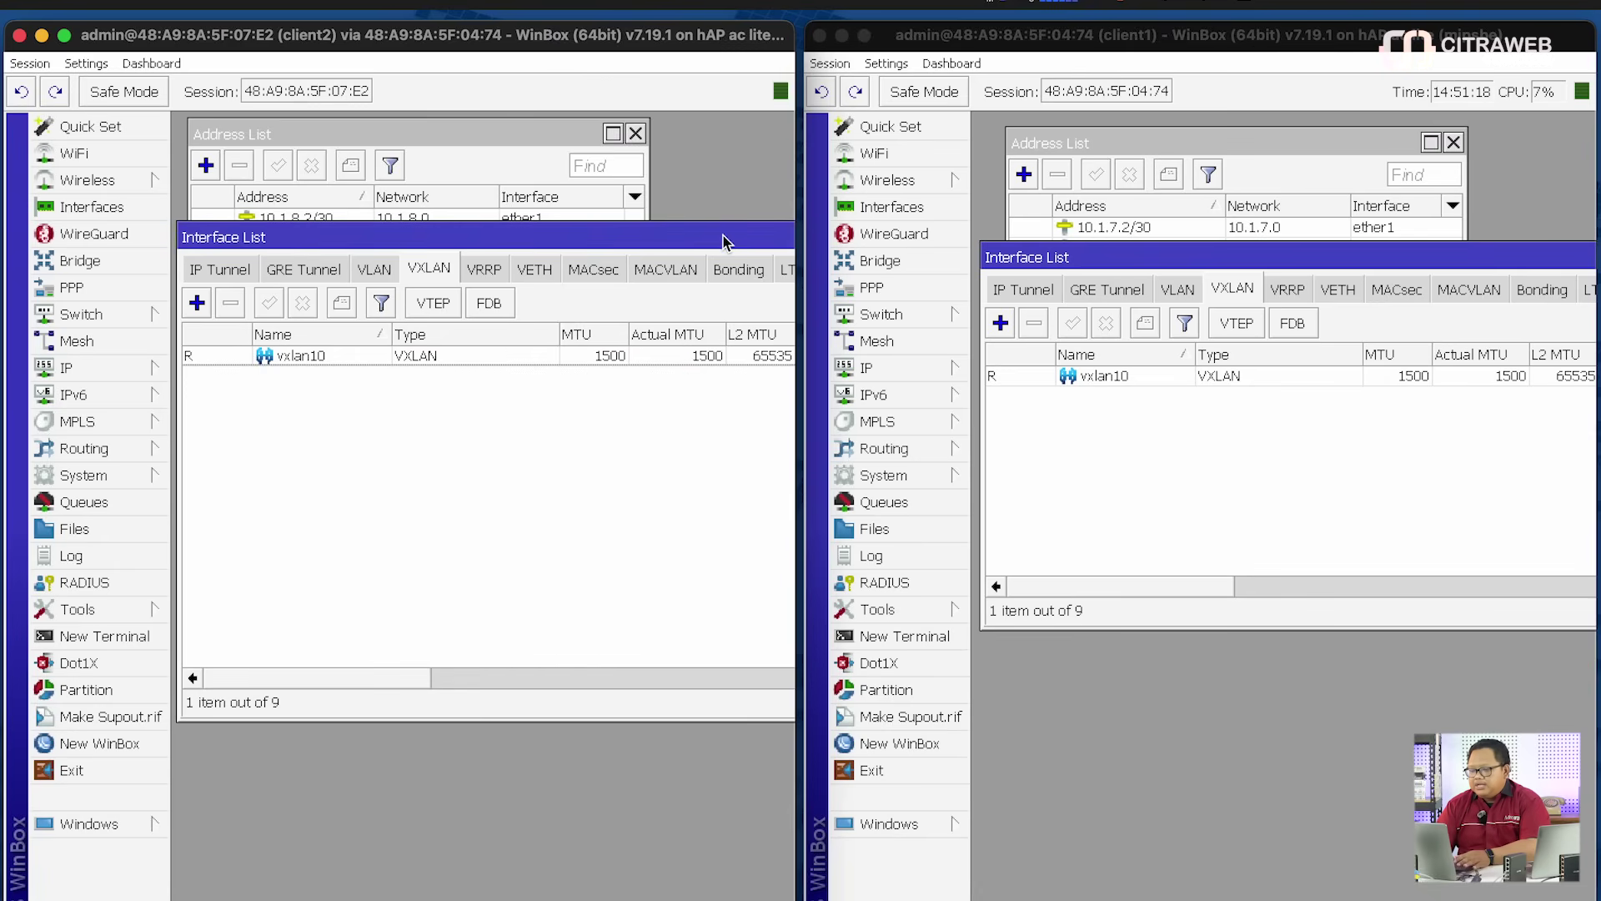
Close the interface lists on both client2 and client1, leaving only their address lists open
drag(723, 241, 556, 244)
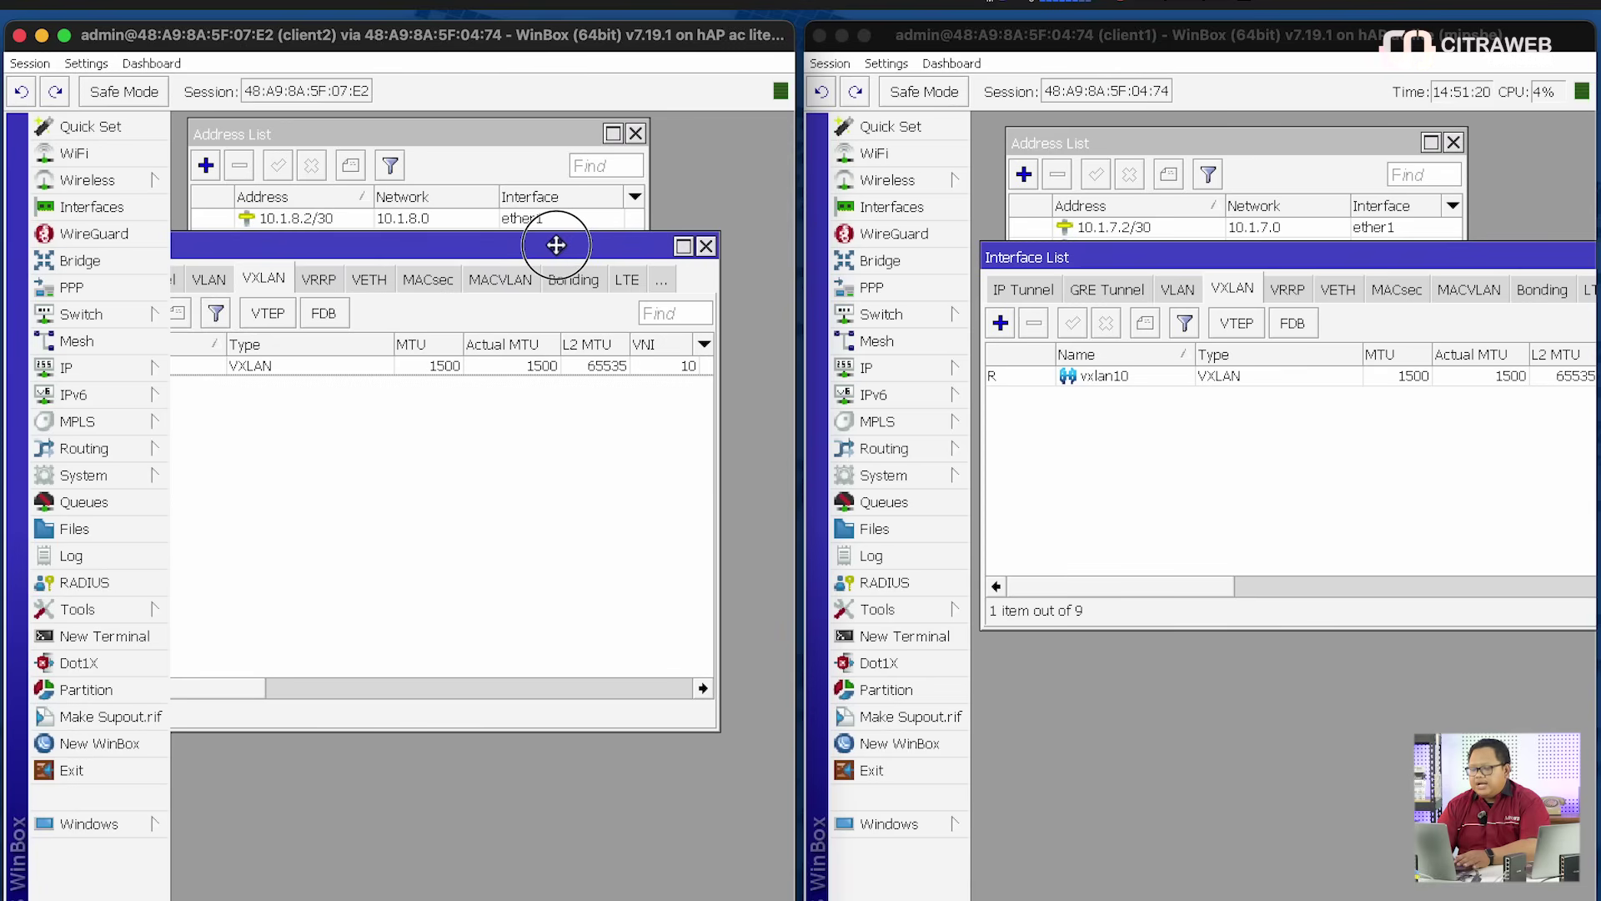
click(702, 247)
click(1335, 264)
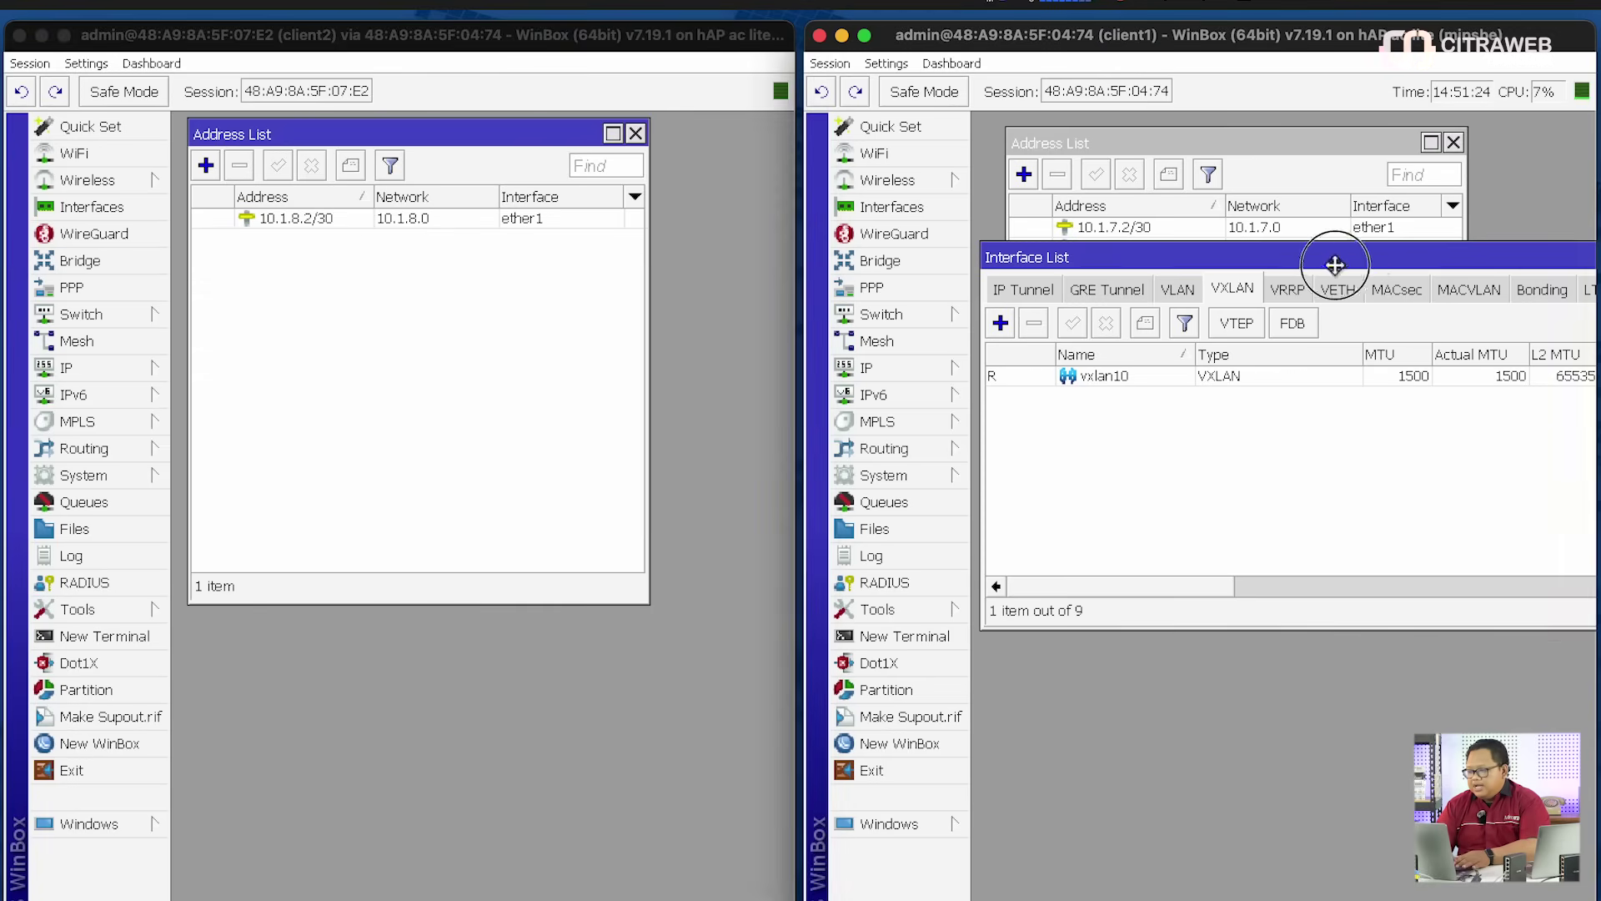
drag(1335, 264, 1330, 304)
click(1331, 307)
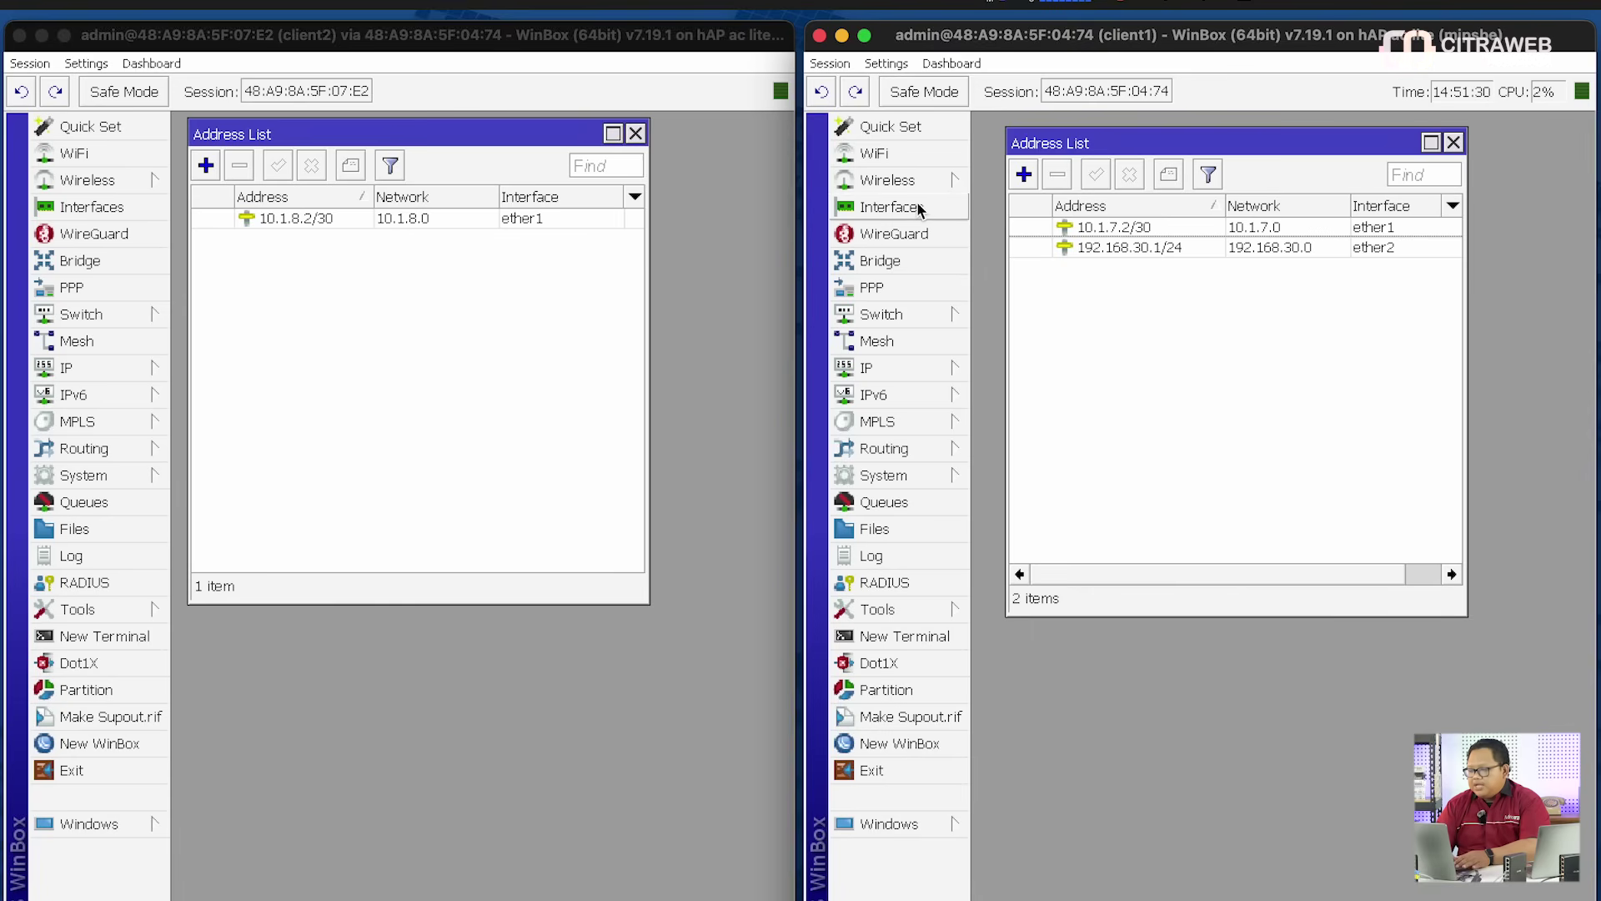
Create a bridge on client1 with the default name bridge1 and default settings
click(914, 260)
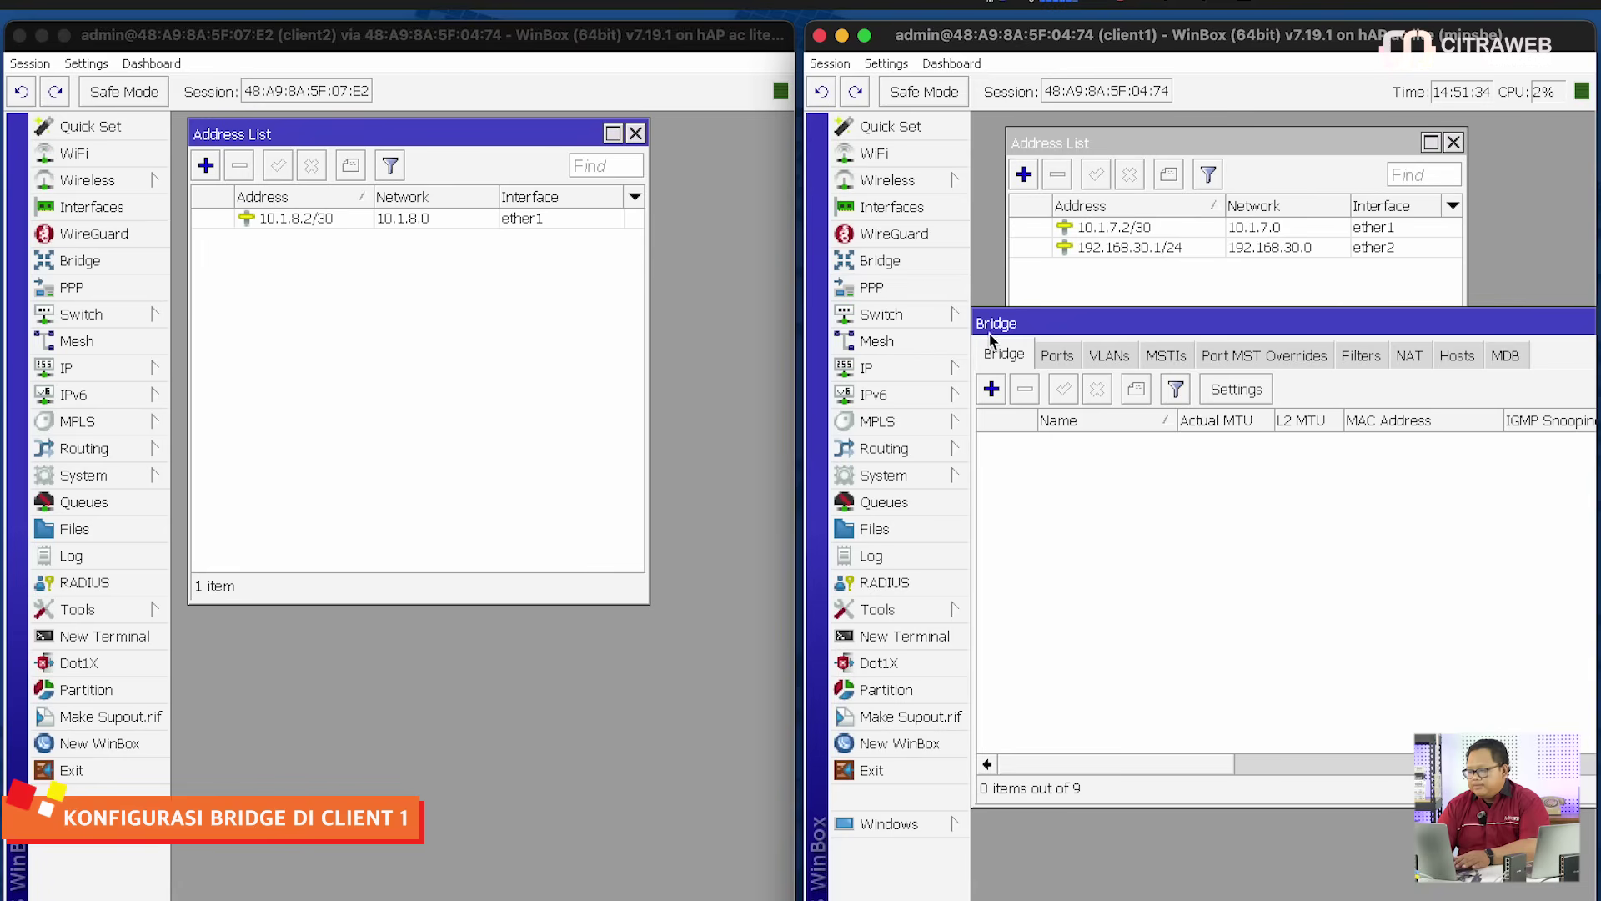
drag(1010, 327, 1024, 282)
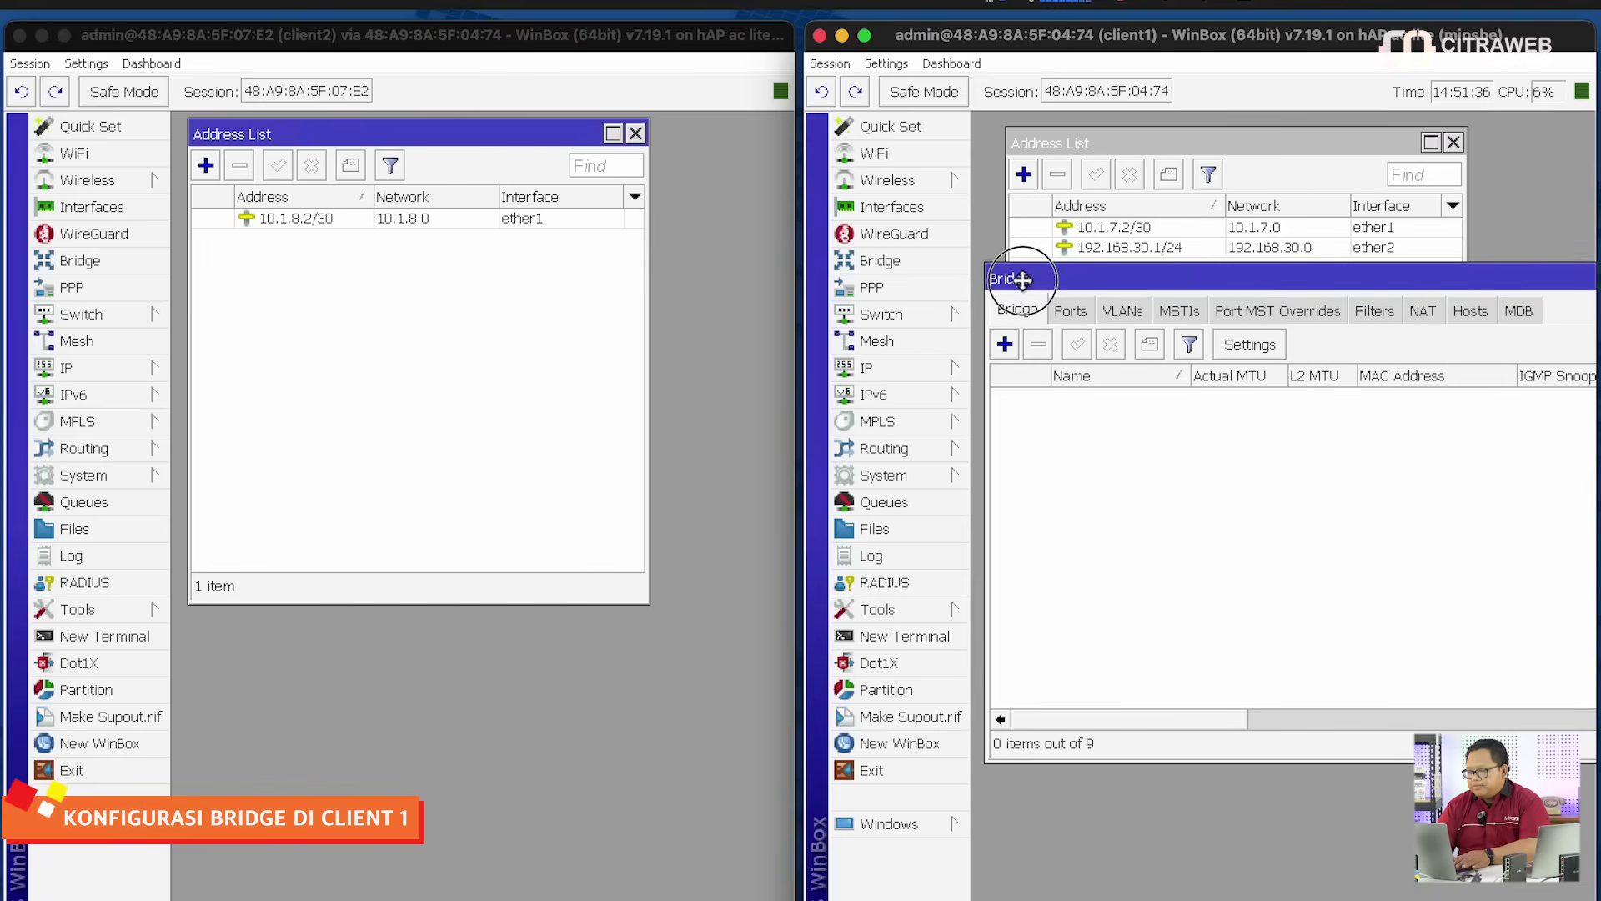
click(1004, 344)
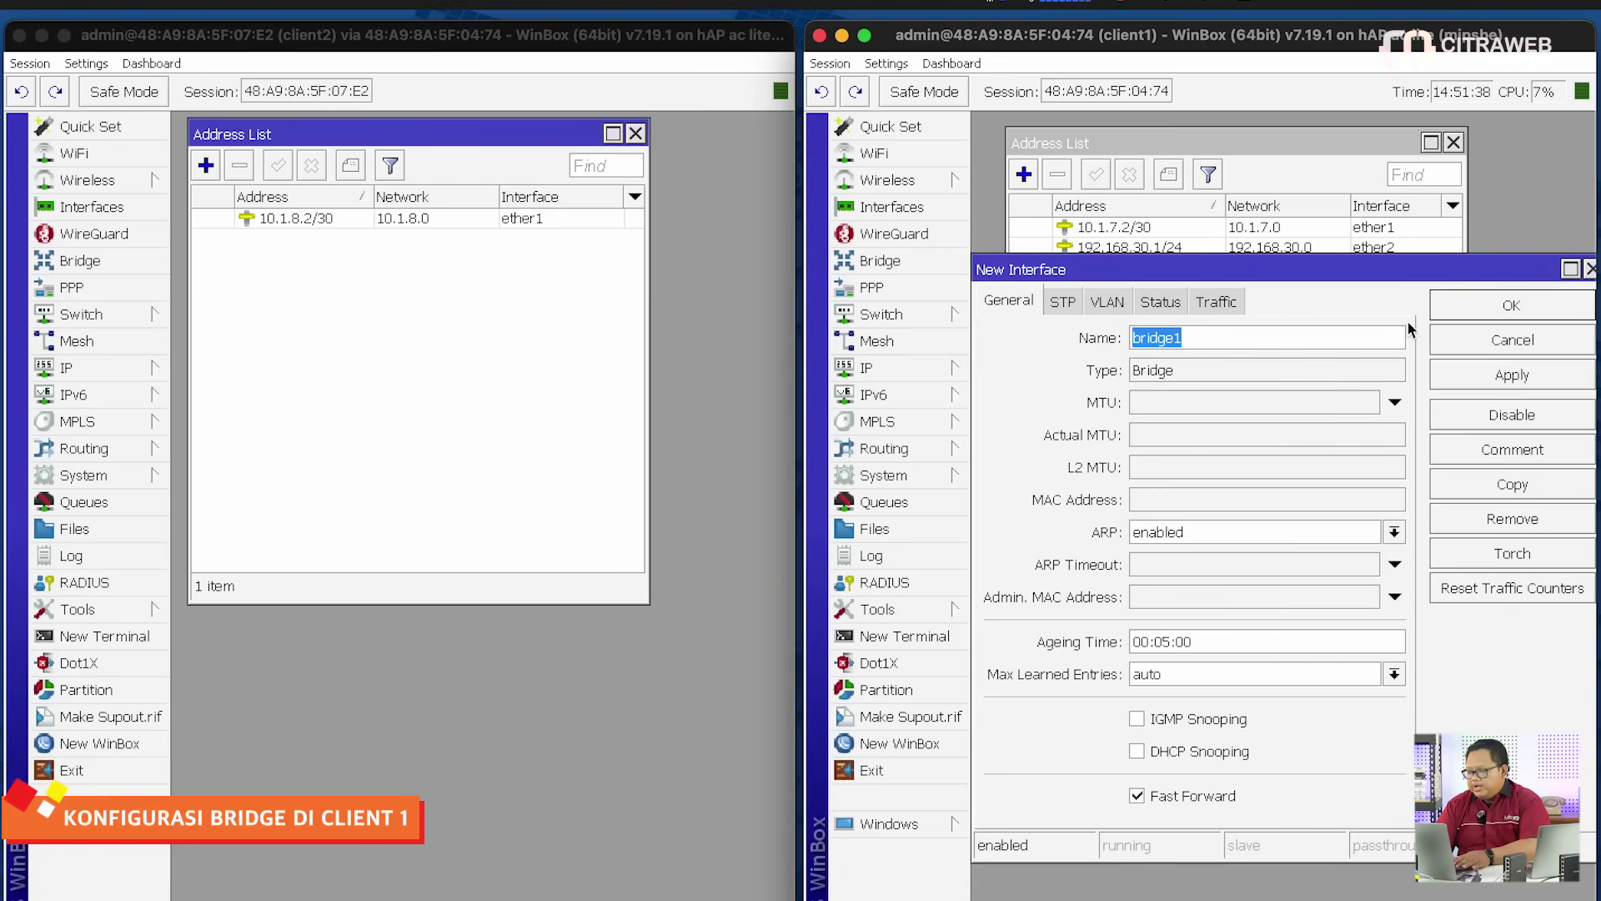
click(1460, 303)
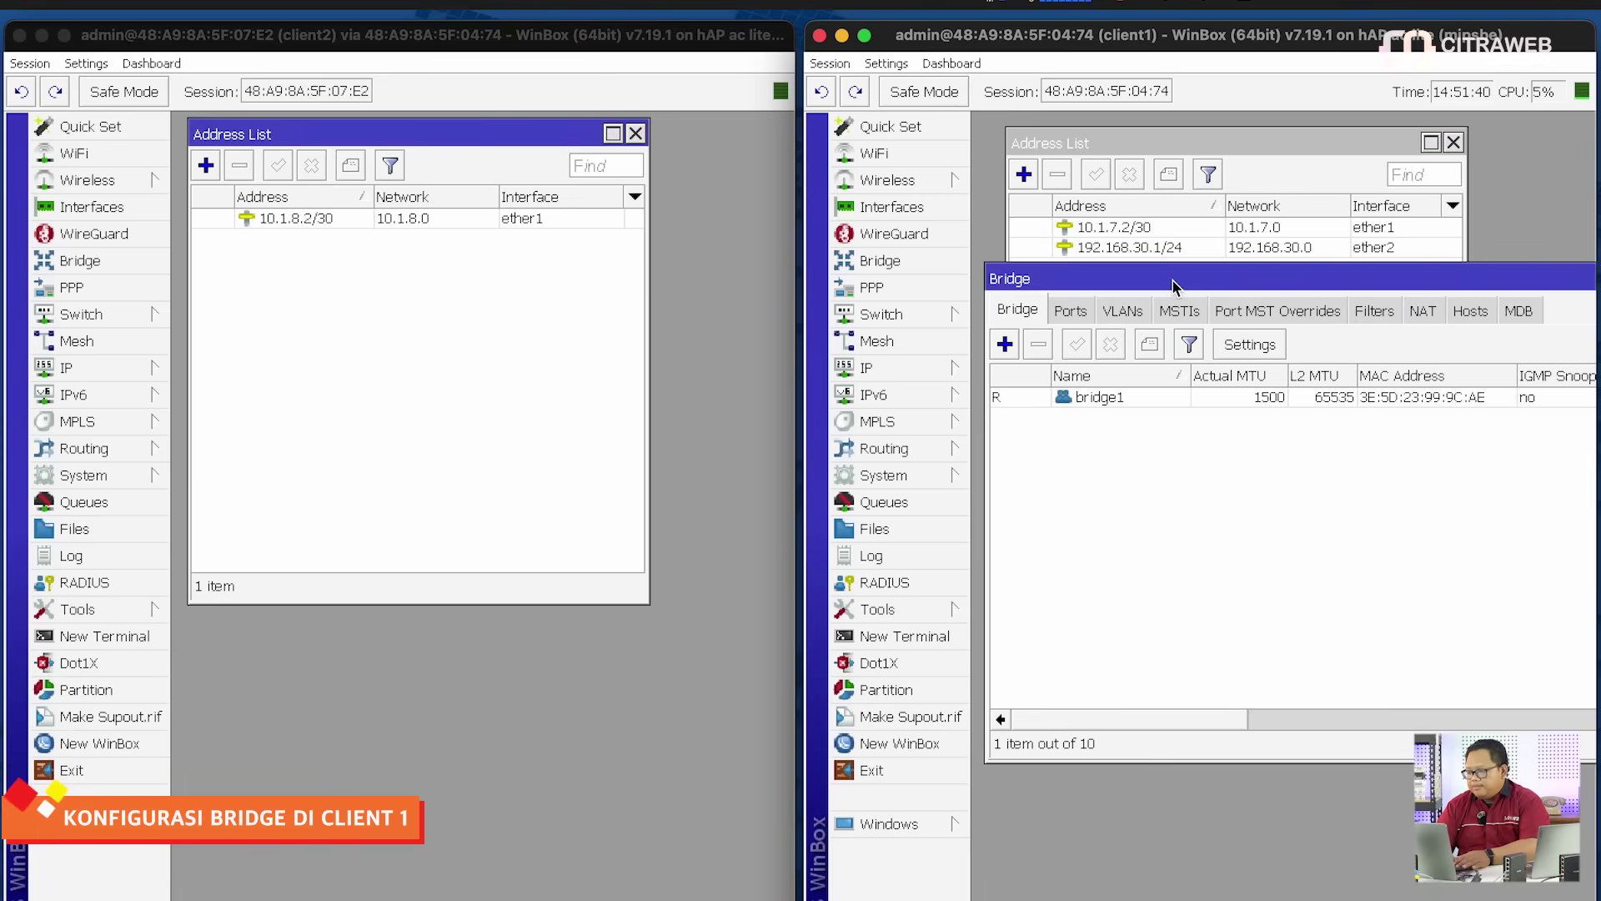
Add vxlan10 as a port of bridge1 on client1, keeping the other port settings at their defaults
click(1072, 312)
click(1011, 347)
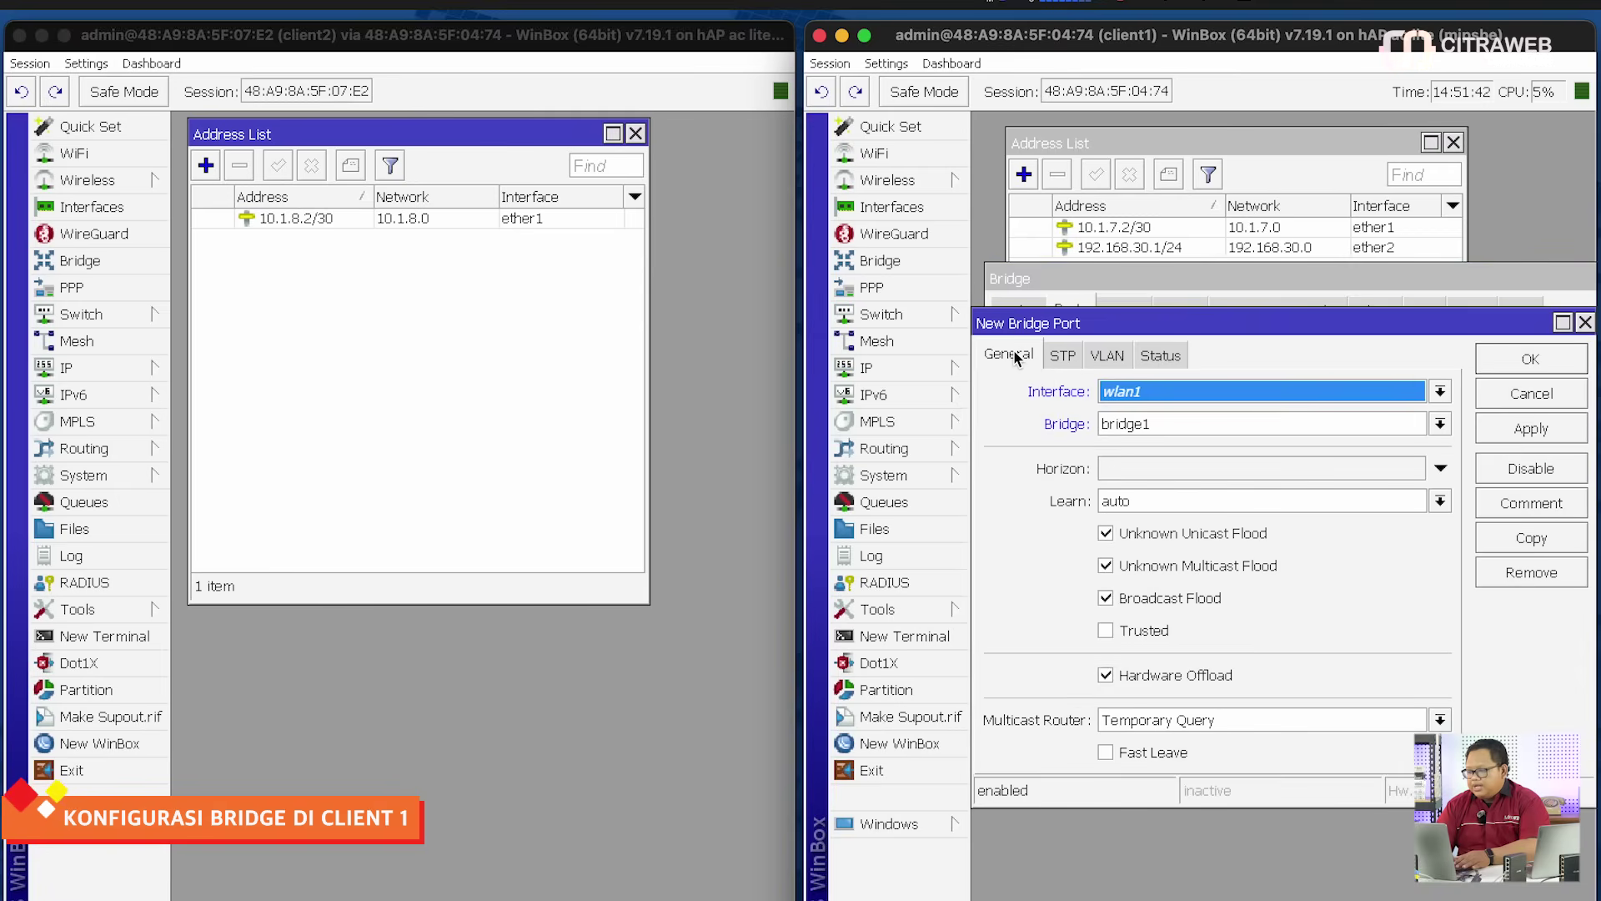
click(1198, 391)
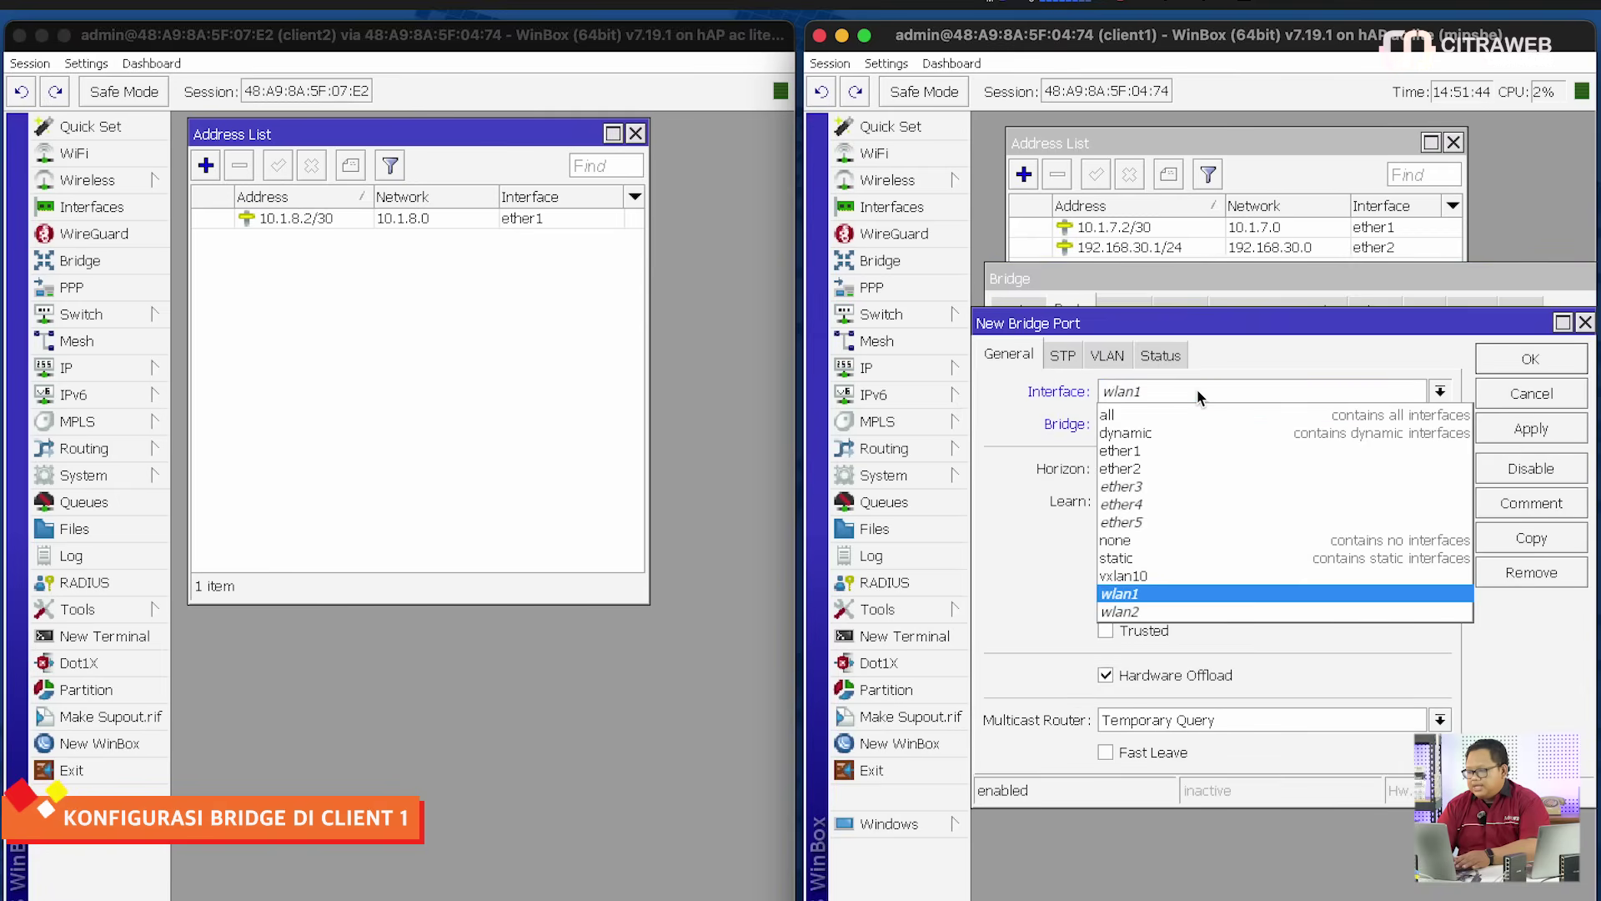
click(1201, 572)
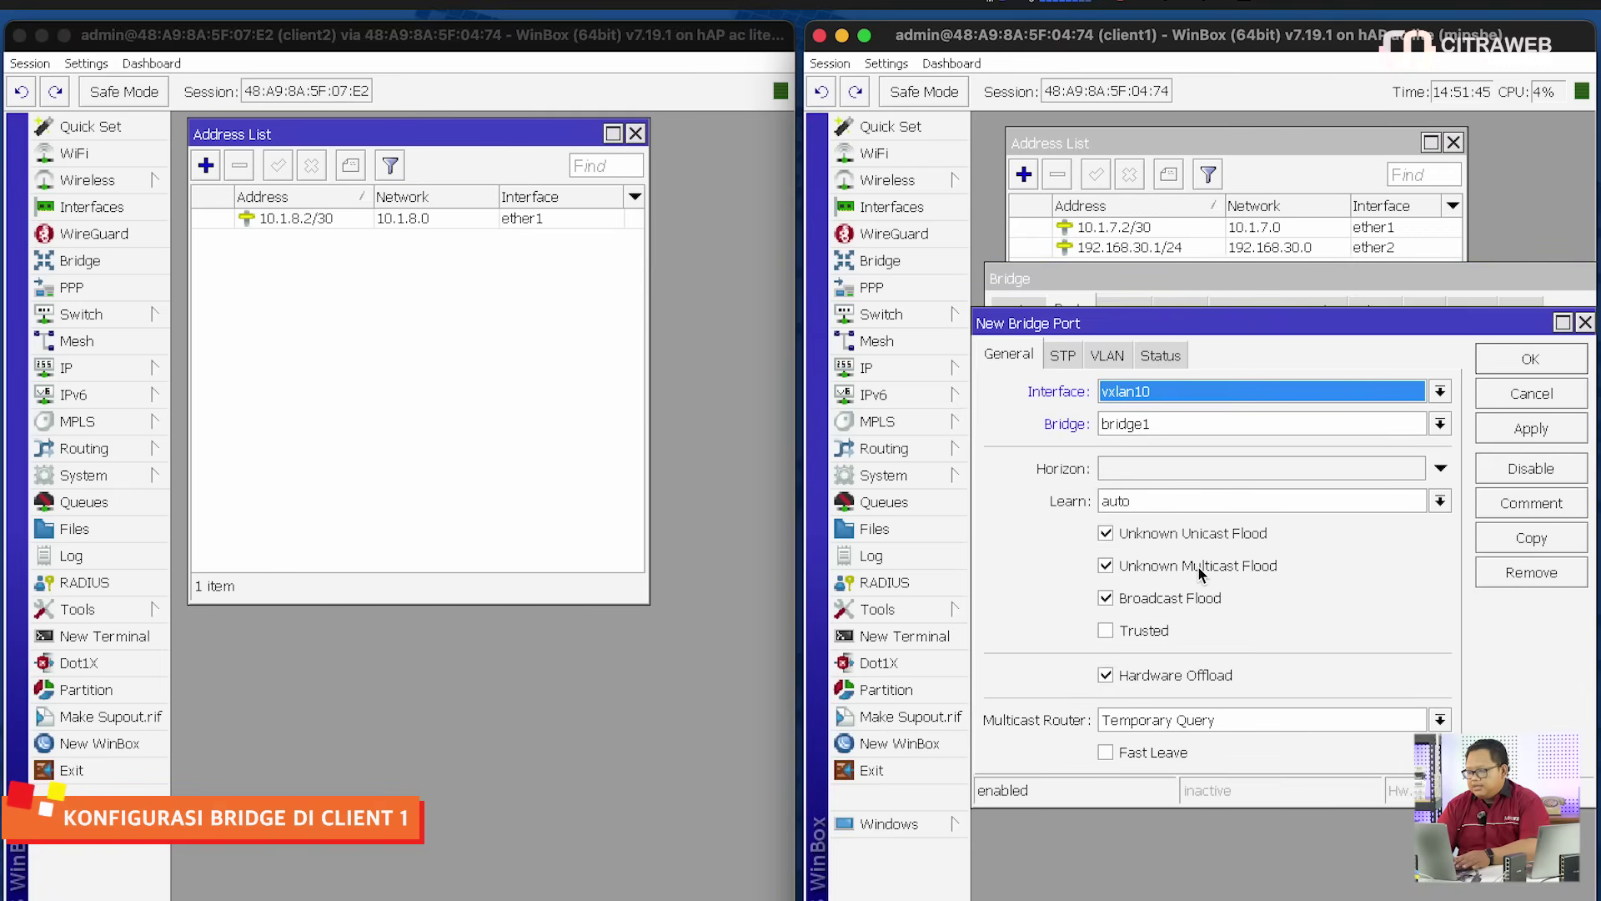
click(1525, 361)
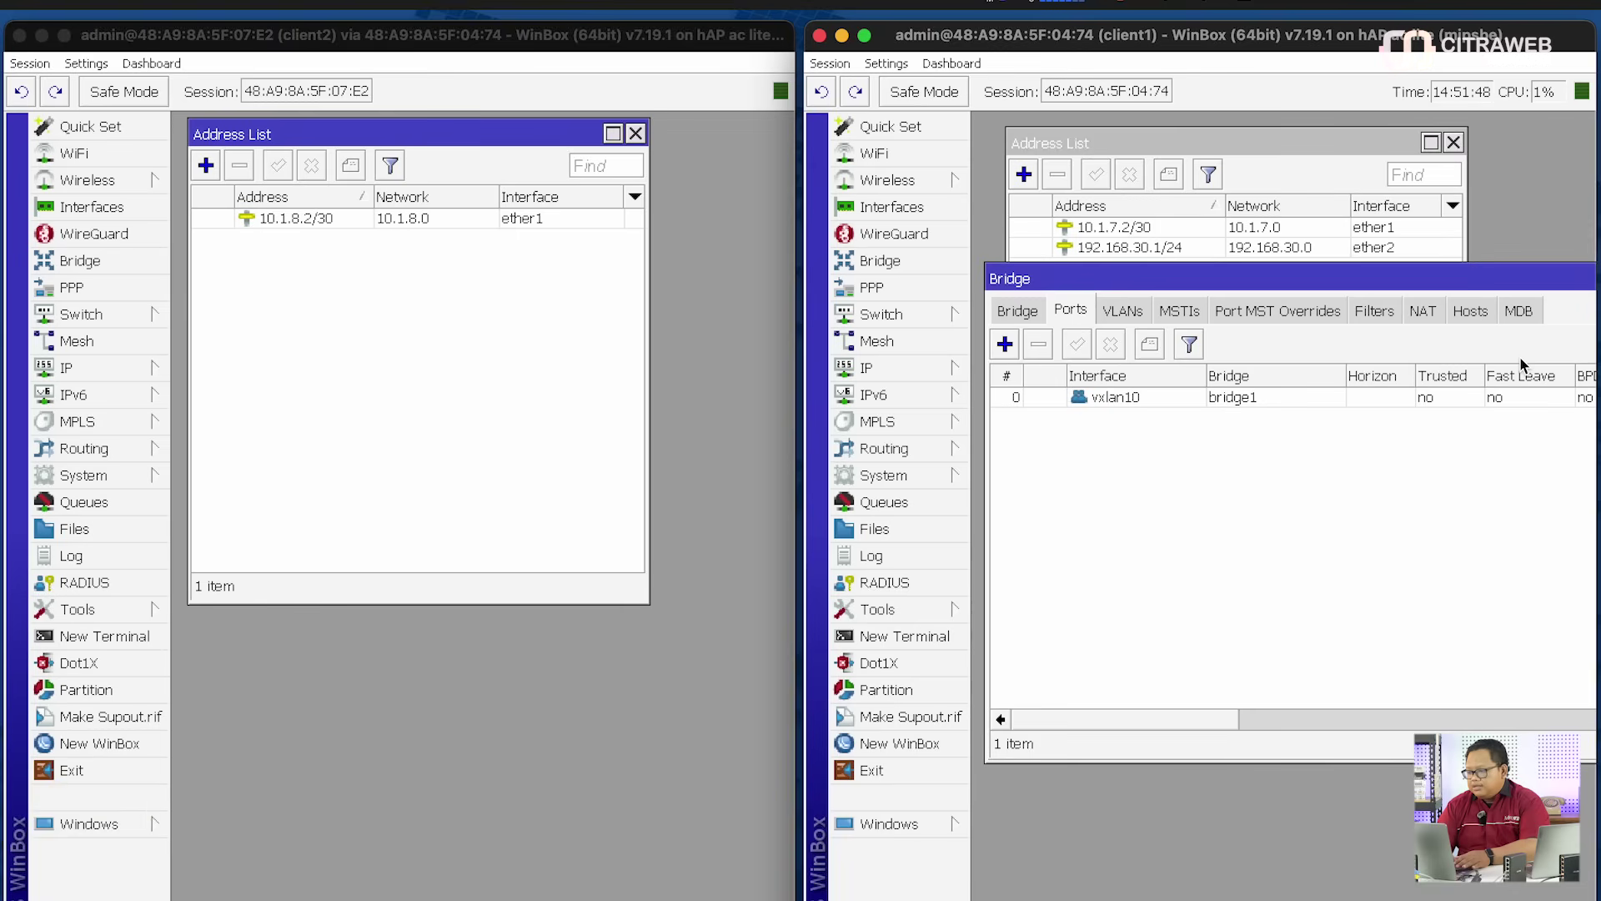
Add ether2 as a port of bridge1 on client1, and reconnect to that router without changing its password
click(1005, 344)
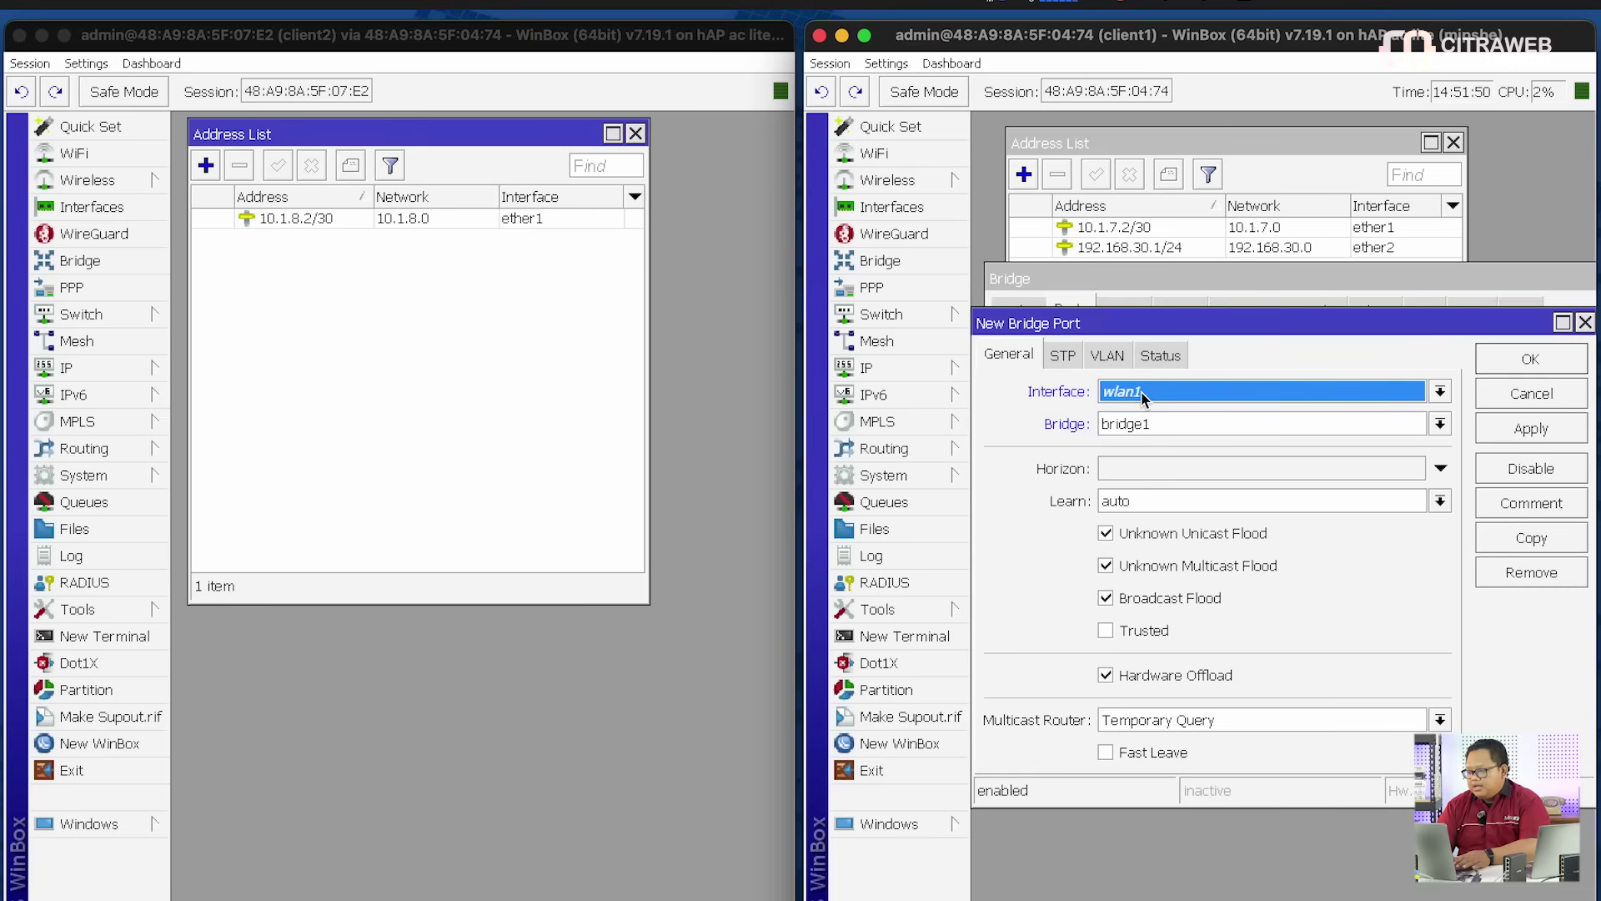
click(1141, 392)
click(1167, 467)
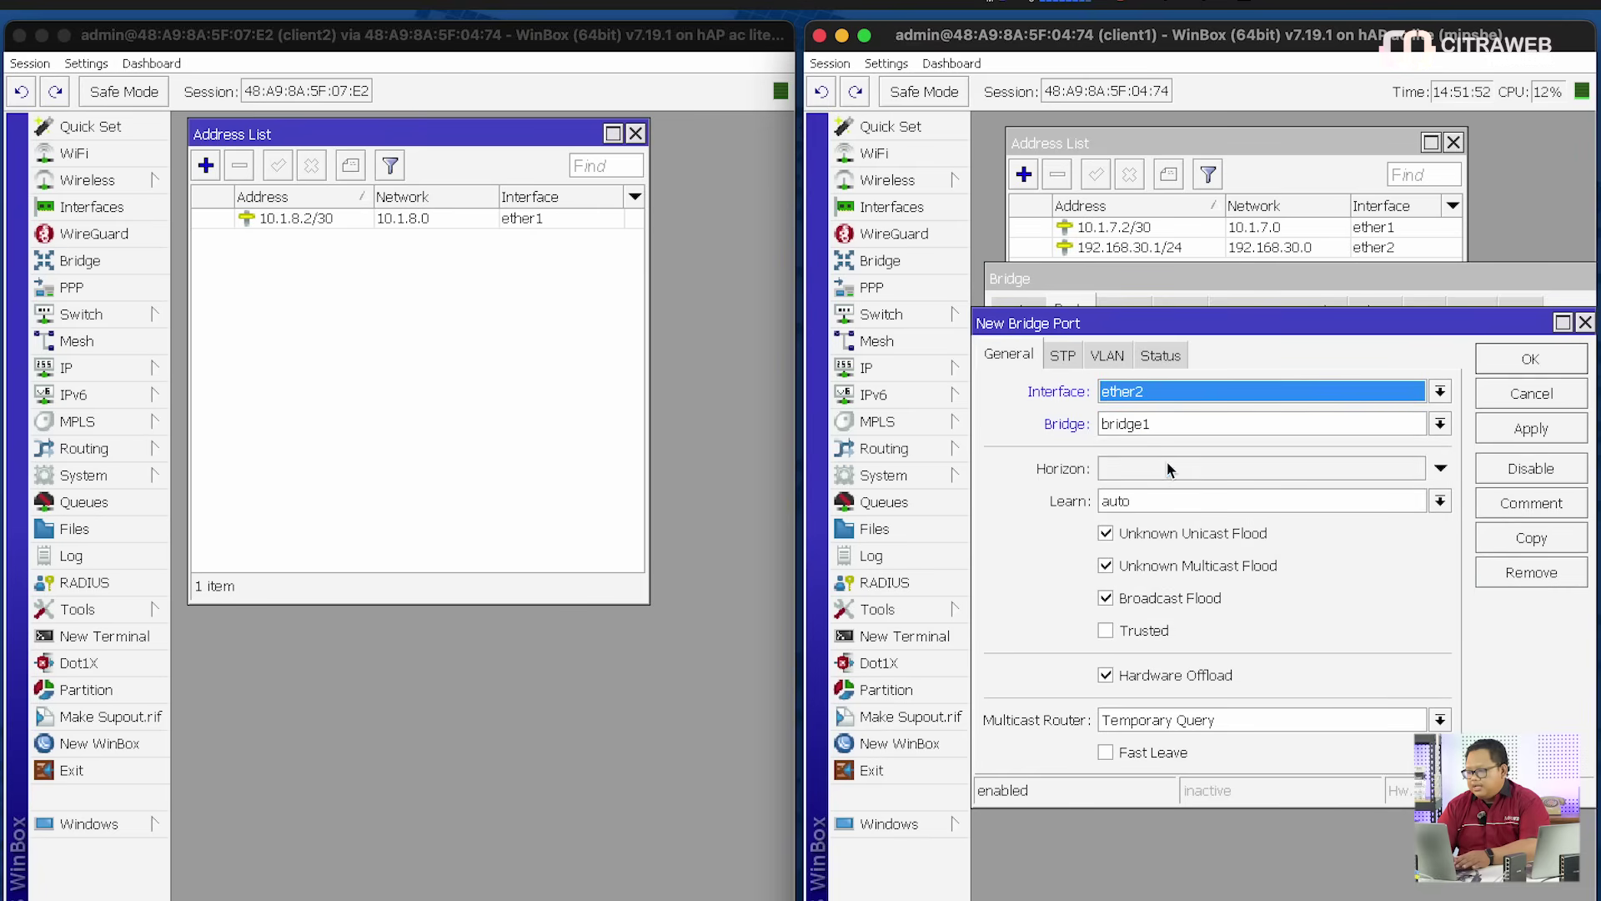
click(1499, 360)
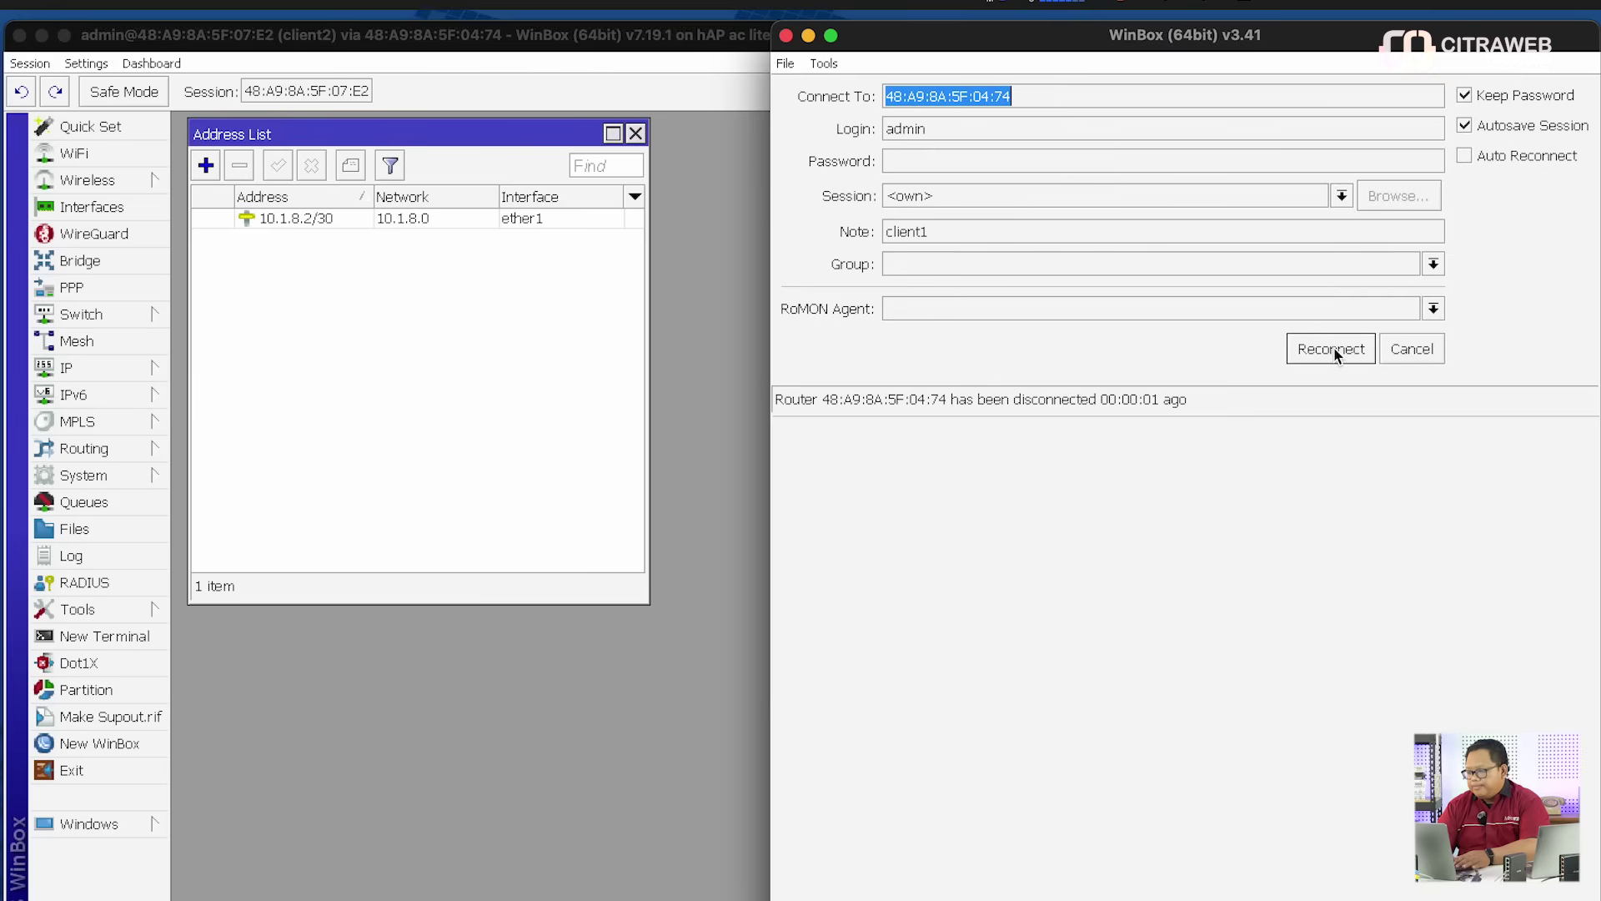
click(1332, 347)
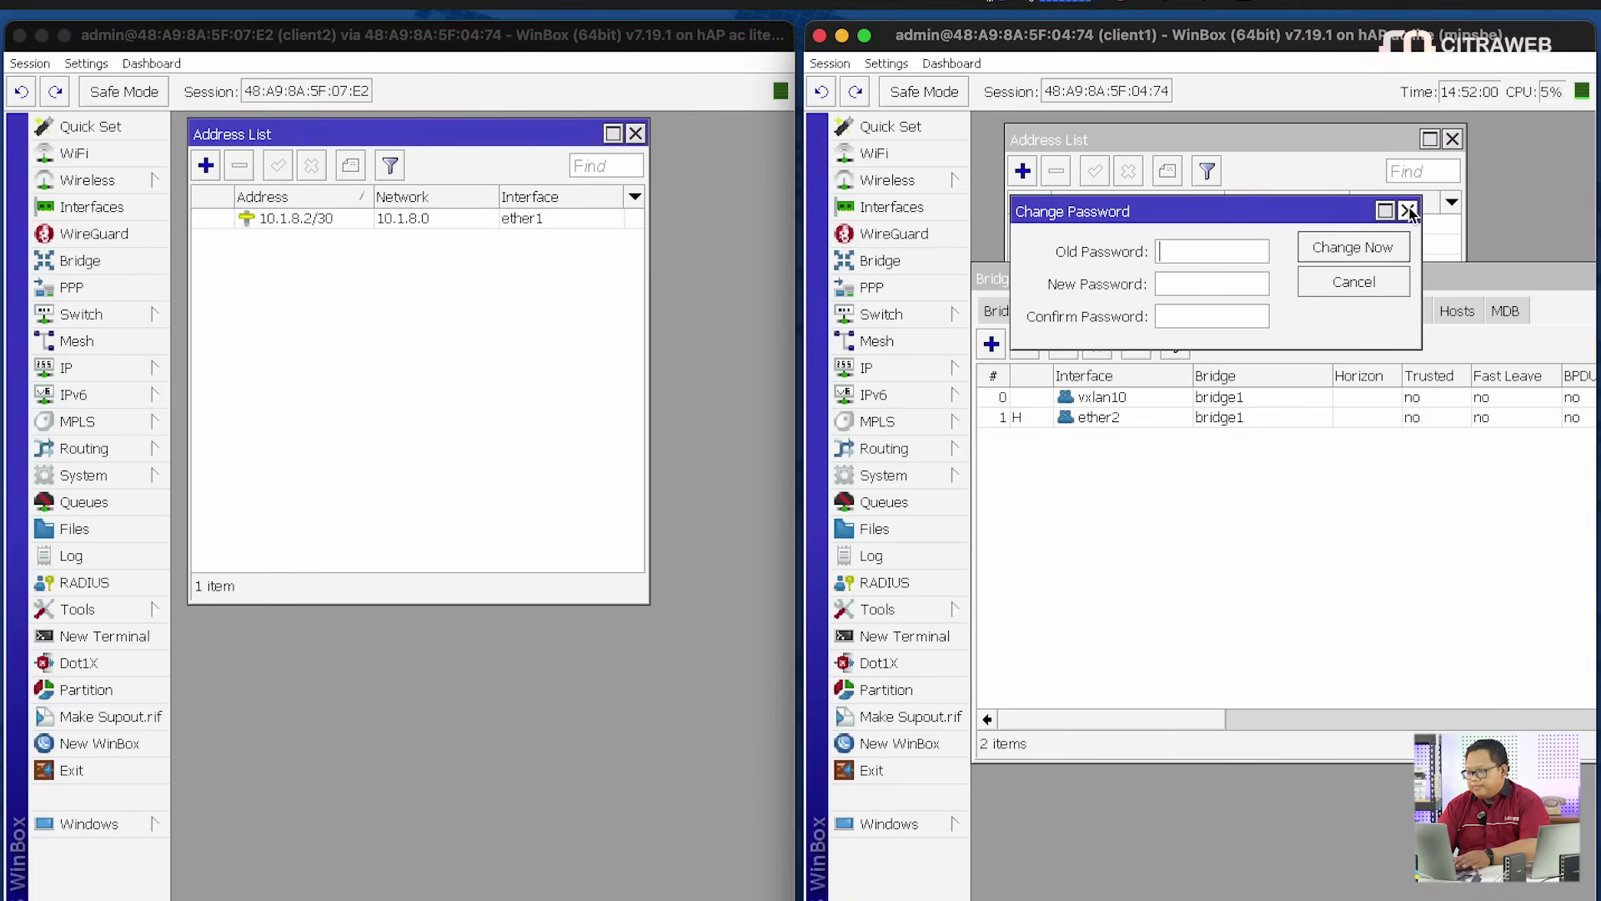
click(1408, 210)
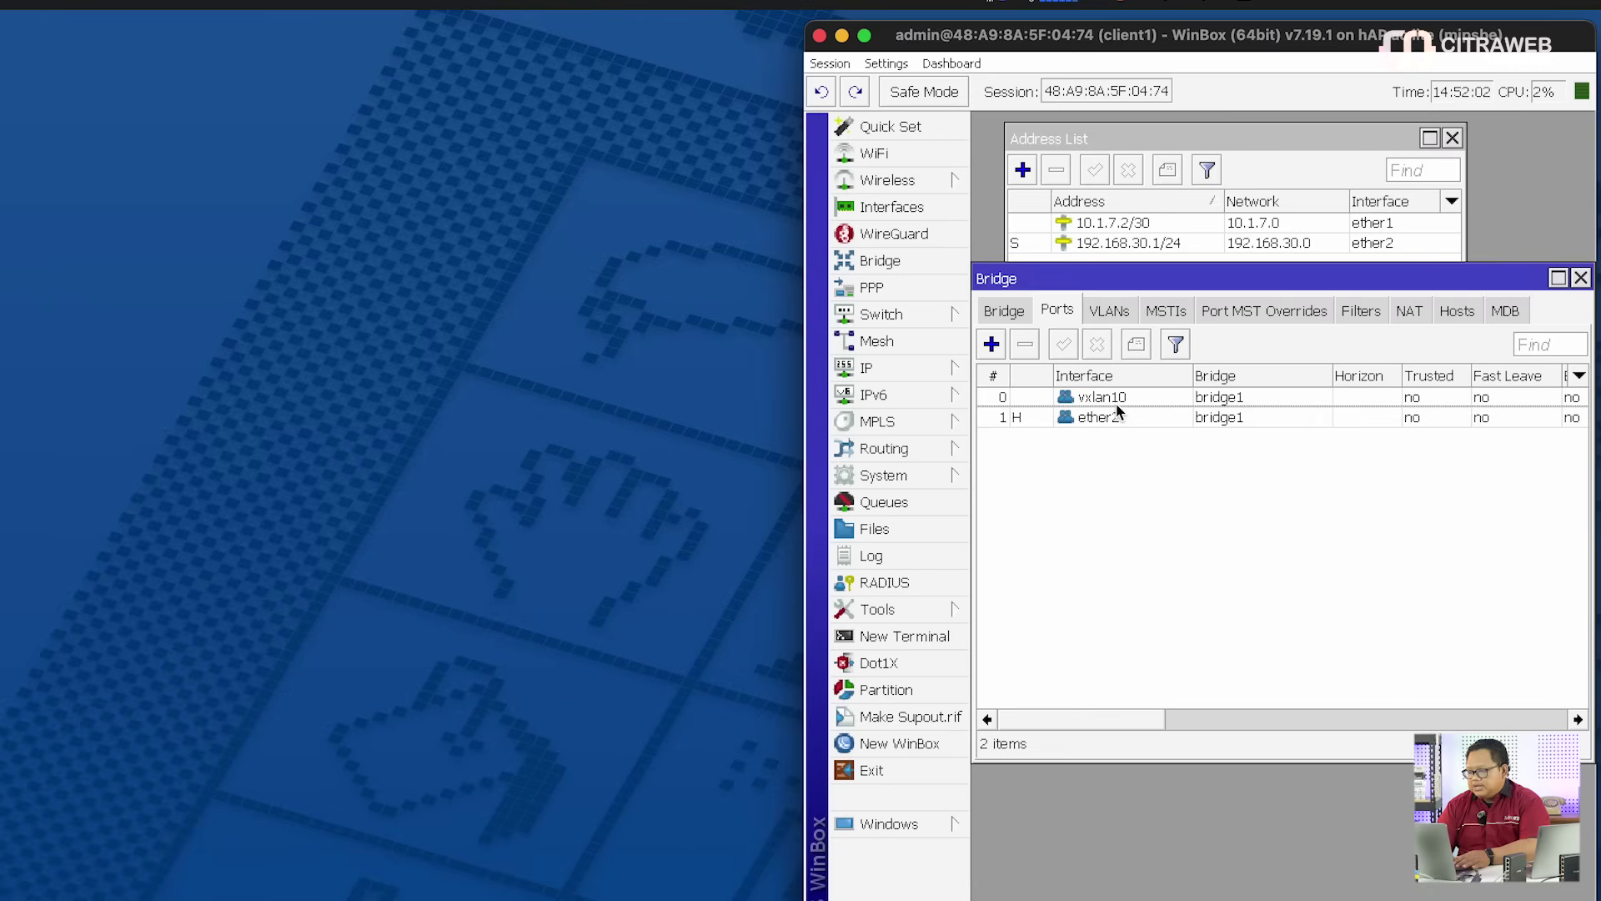
Reconnect to the disconnected client2 router and dismiss its password change request without setting a new password
click(1115, 403)
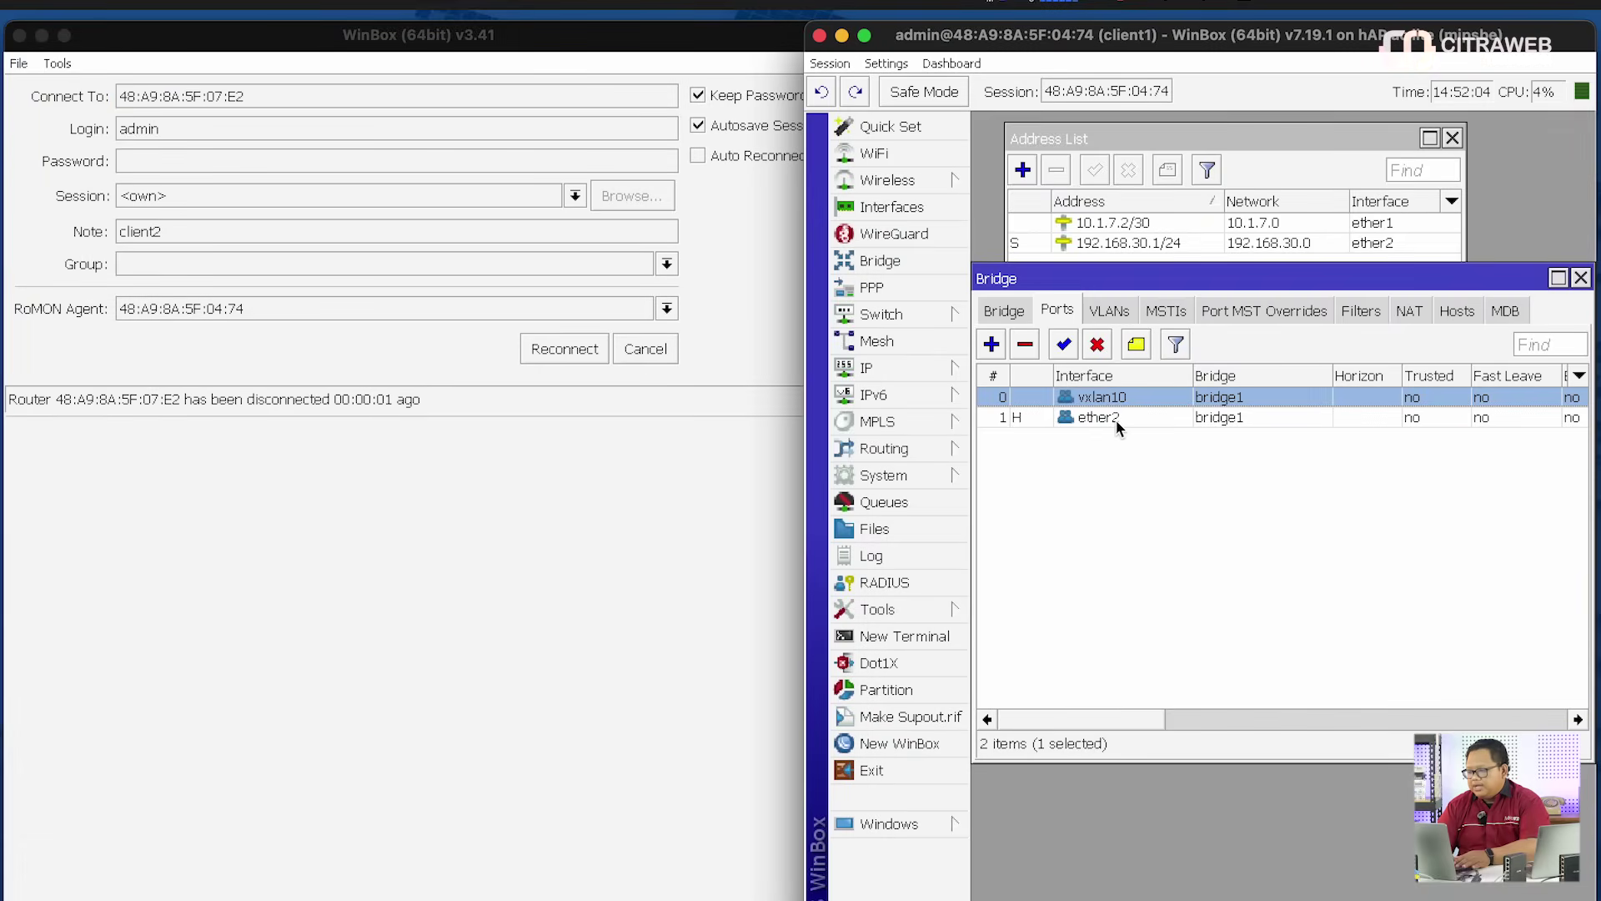
click(1115, 418)
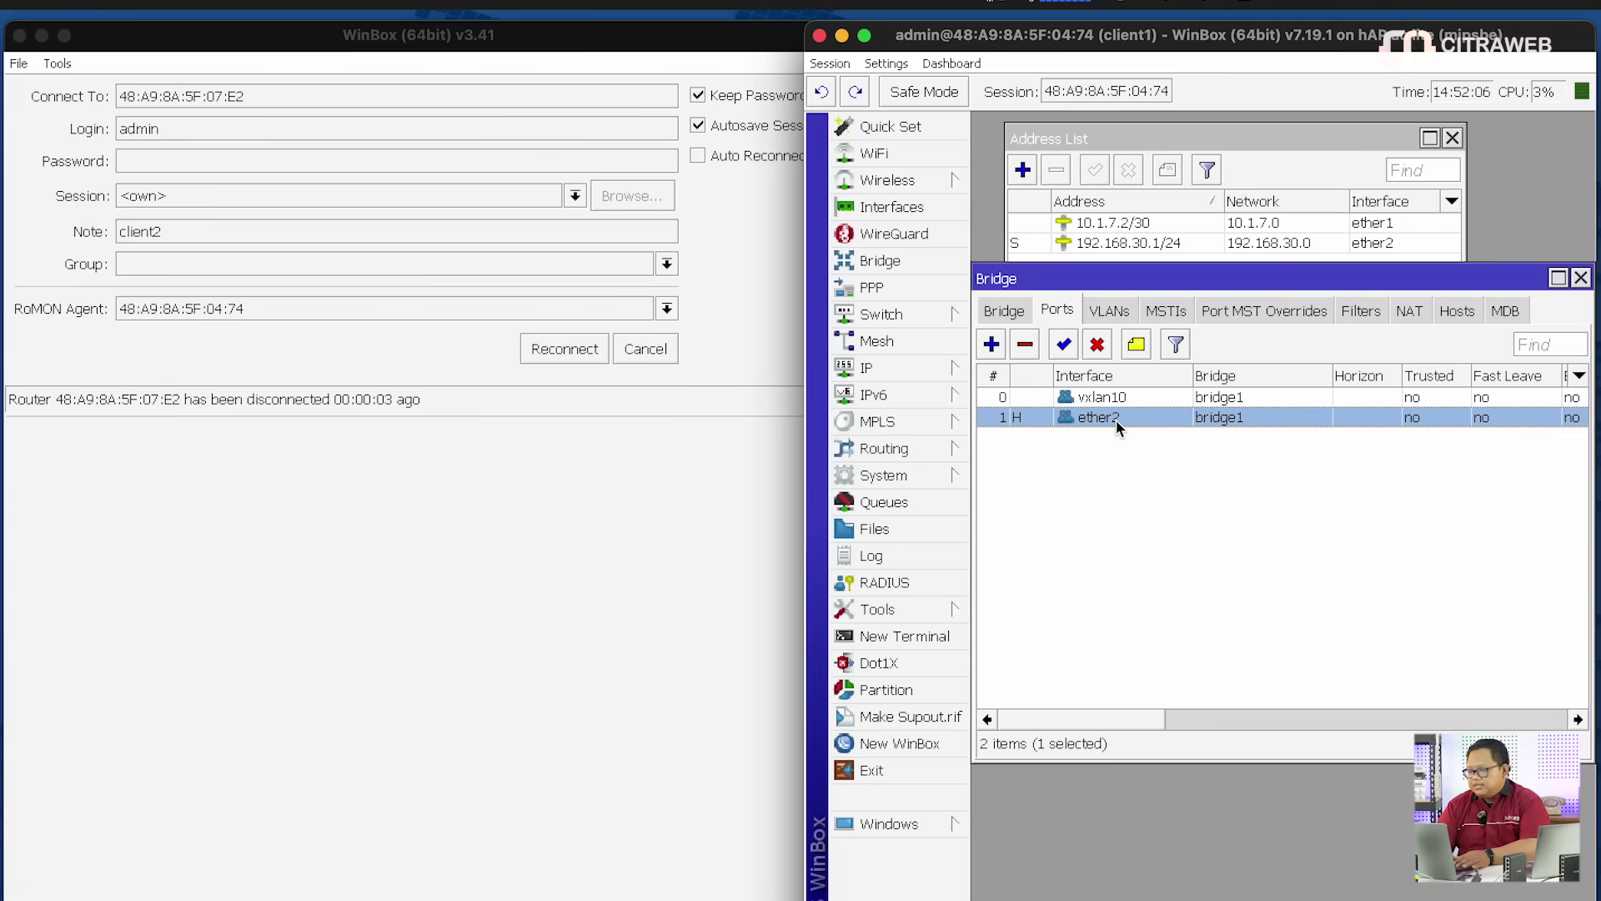
click(511, 518)
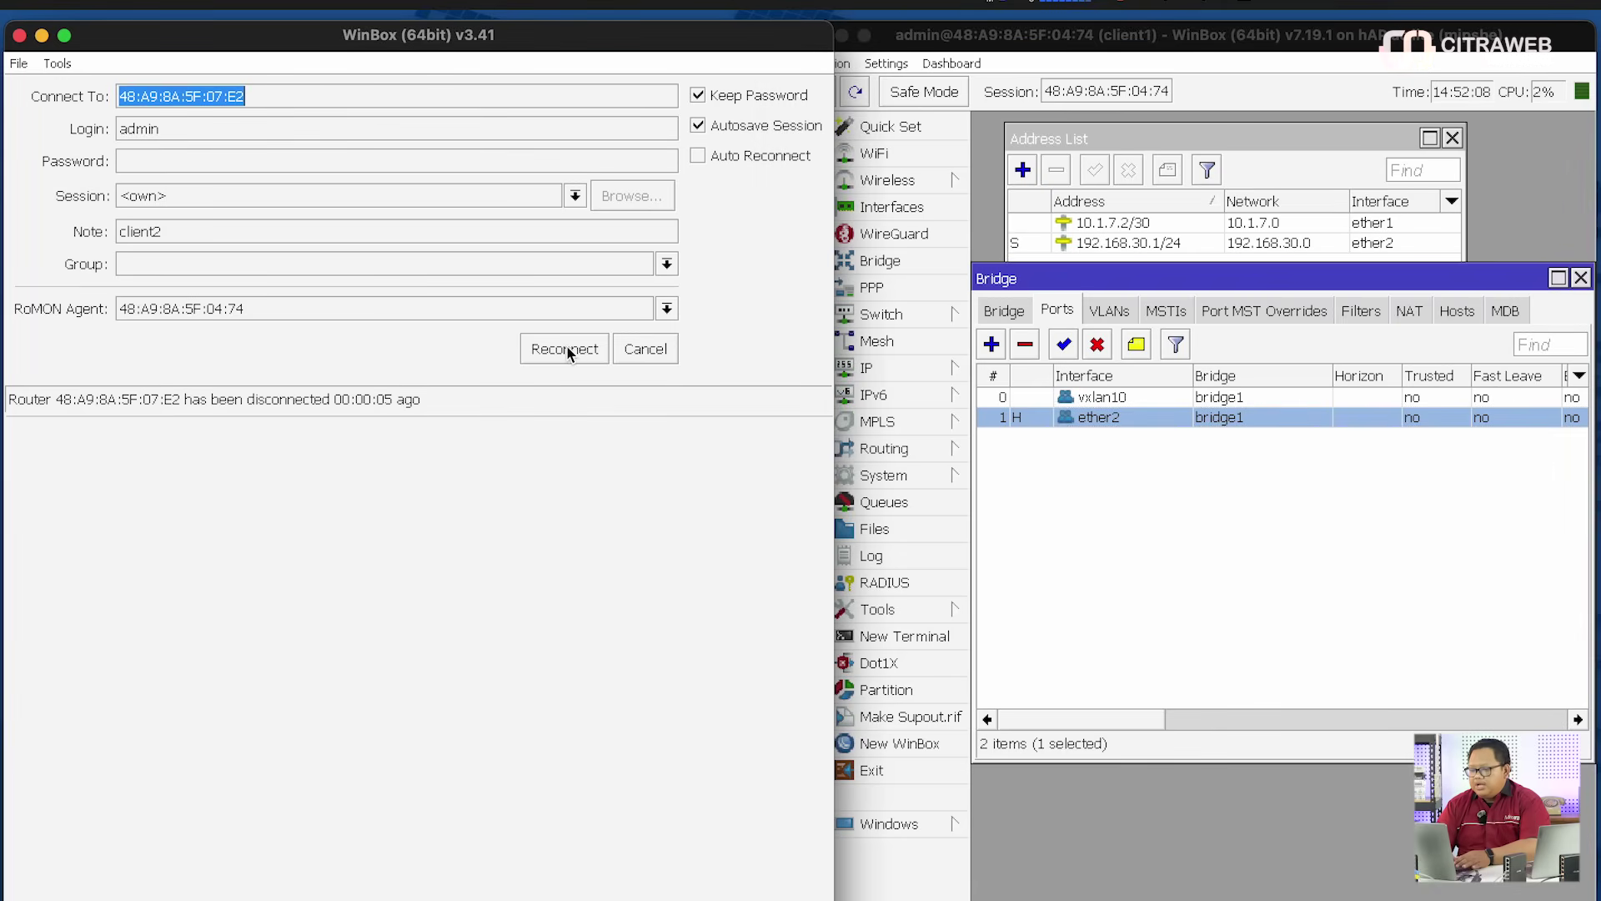
click(567, 349)
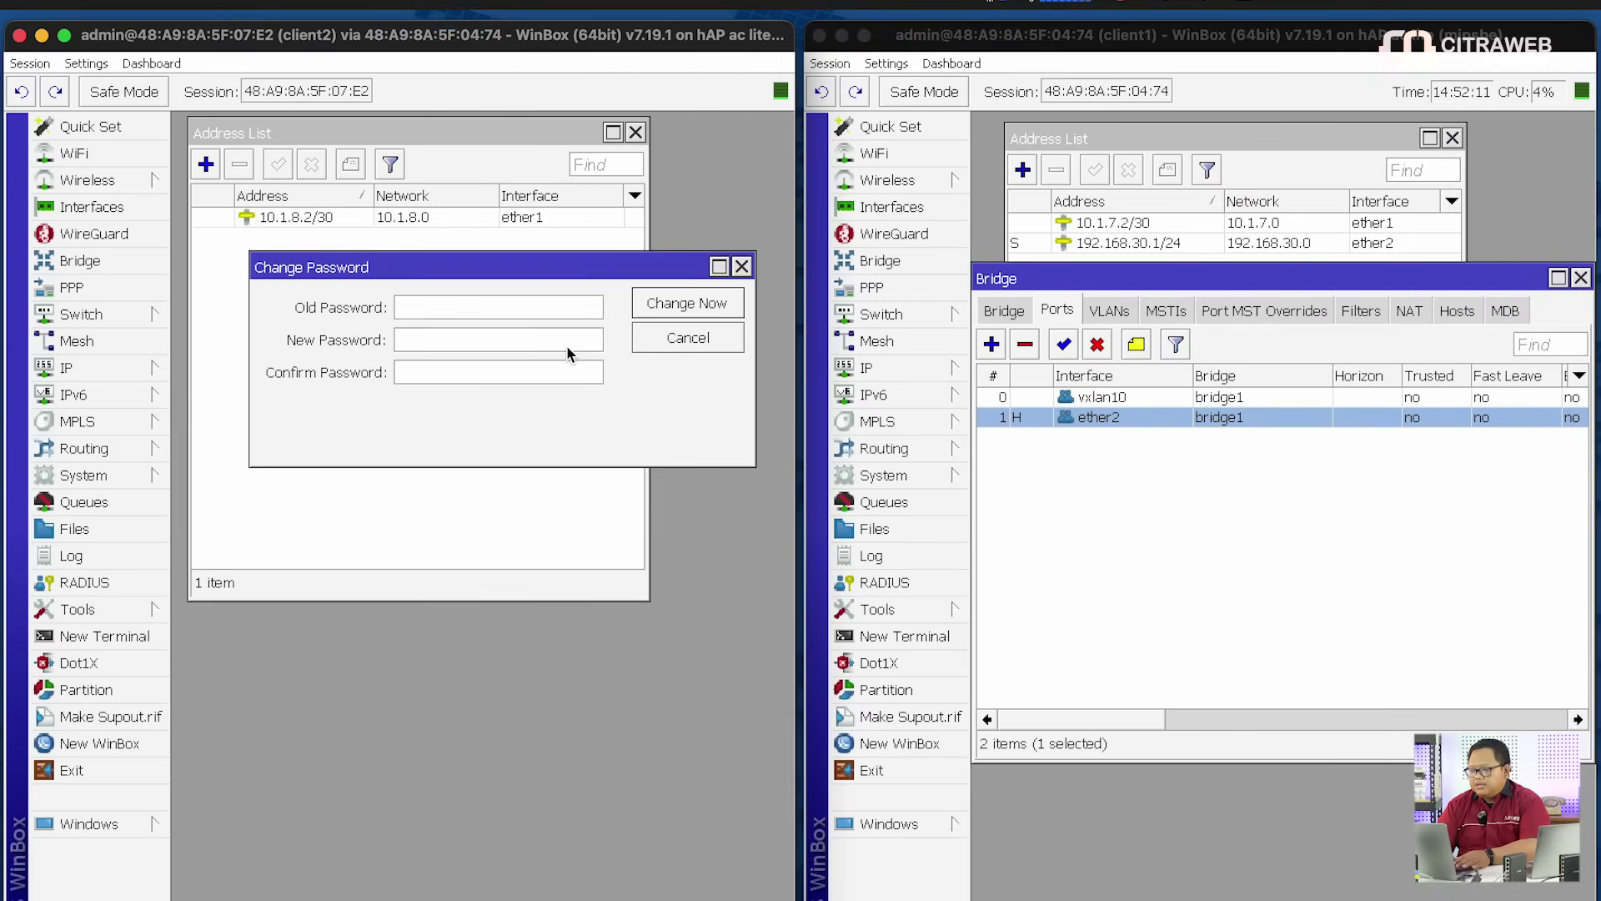
click(741, 266)
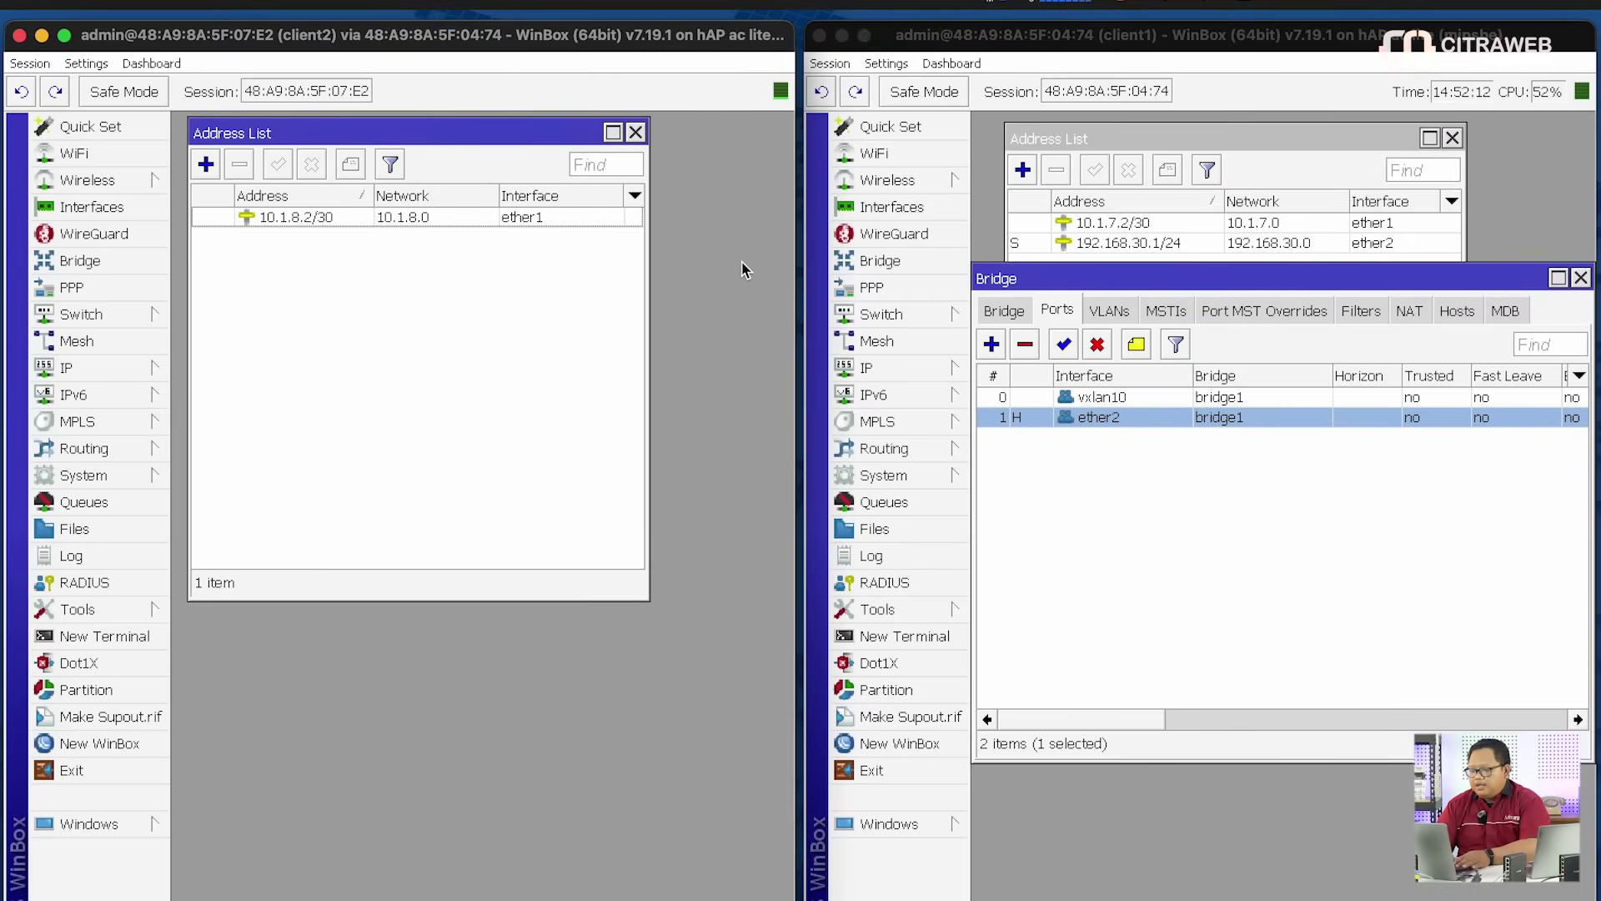
Close client2's address list and create a bridge on client2 with the default name bridge1 and default settings
click(636, 133)
click(142, 262)
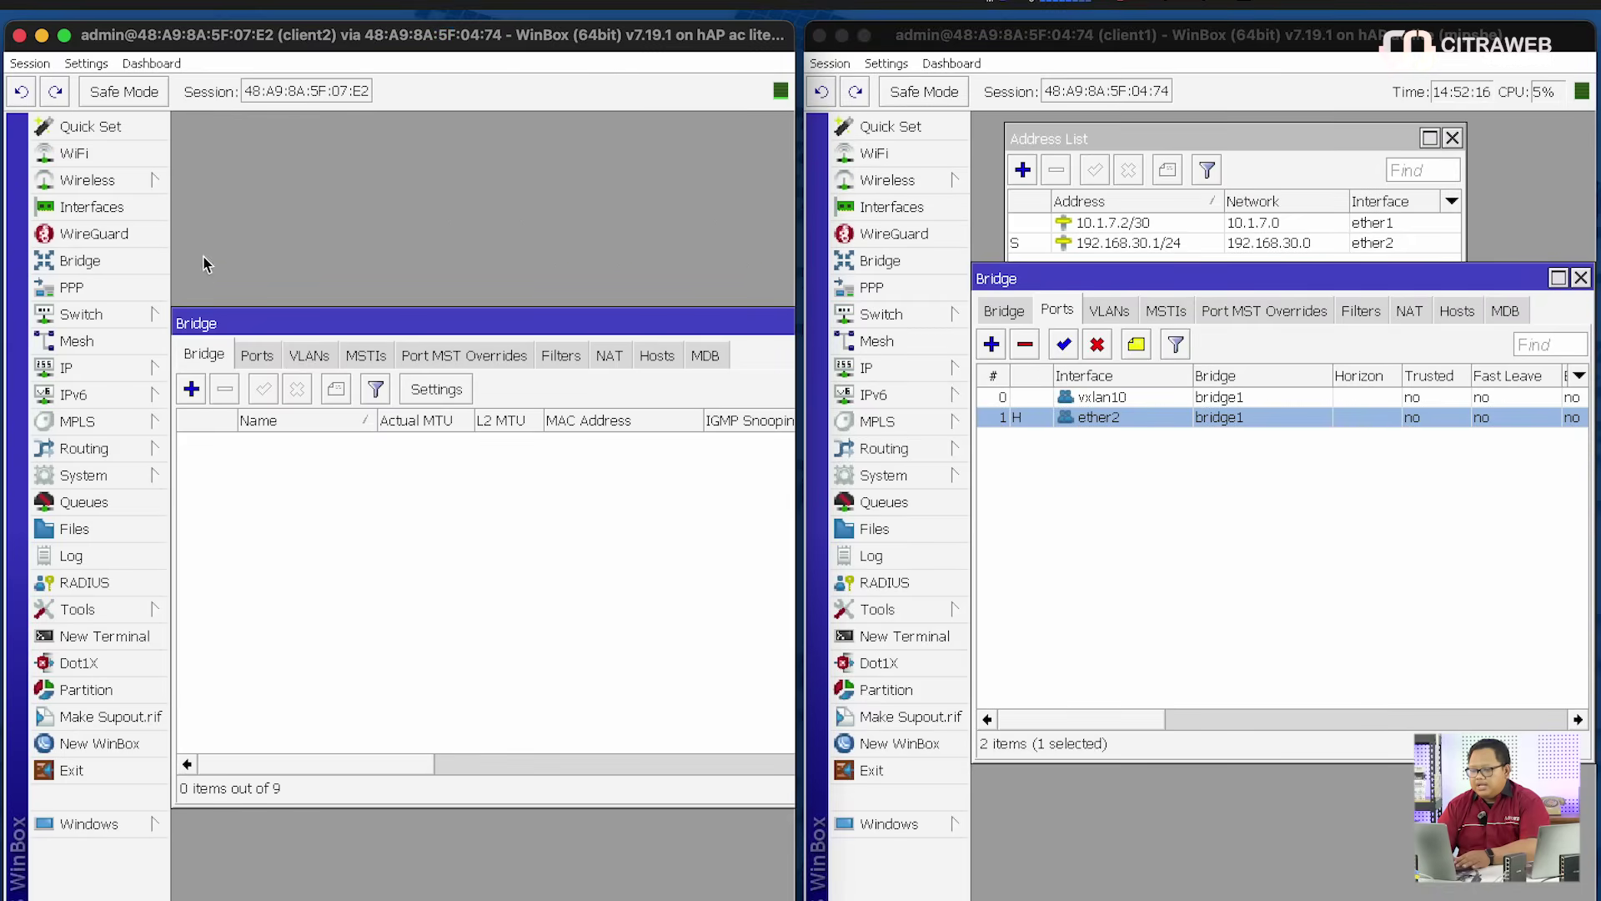
drag(218, 308, 229, 114)
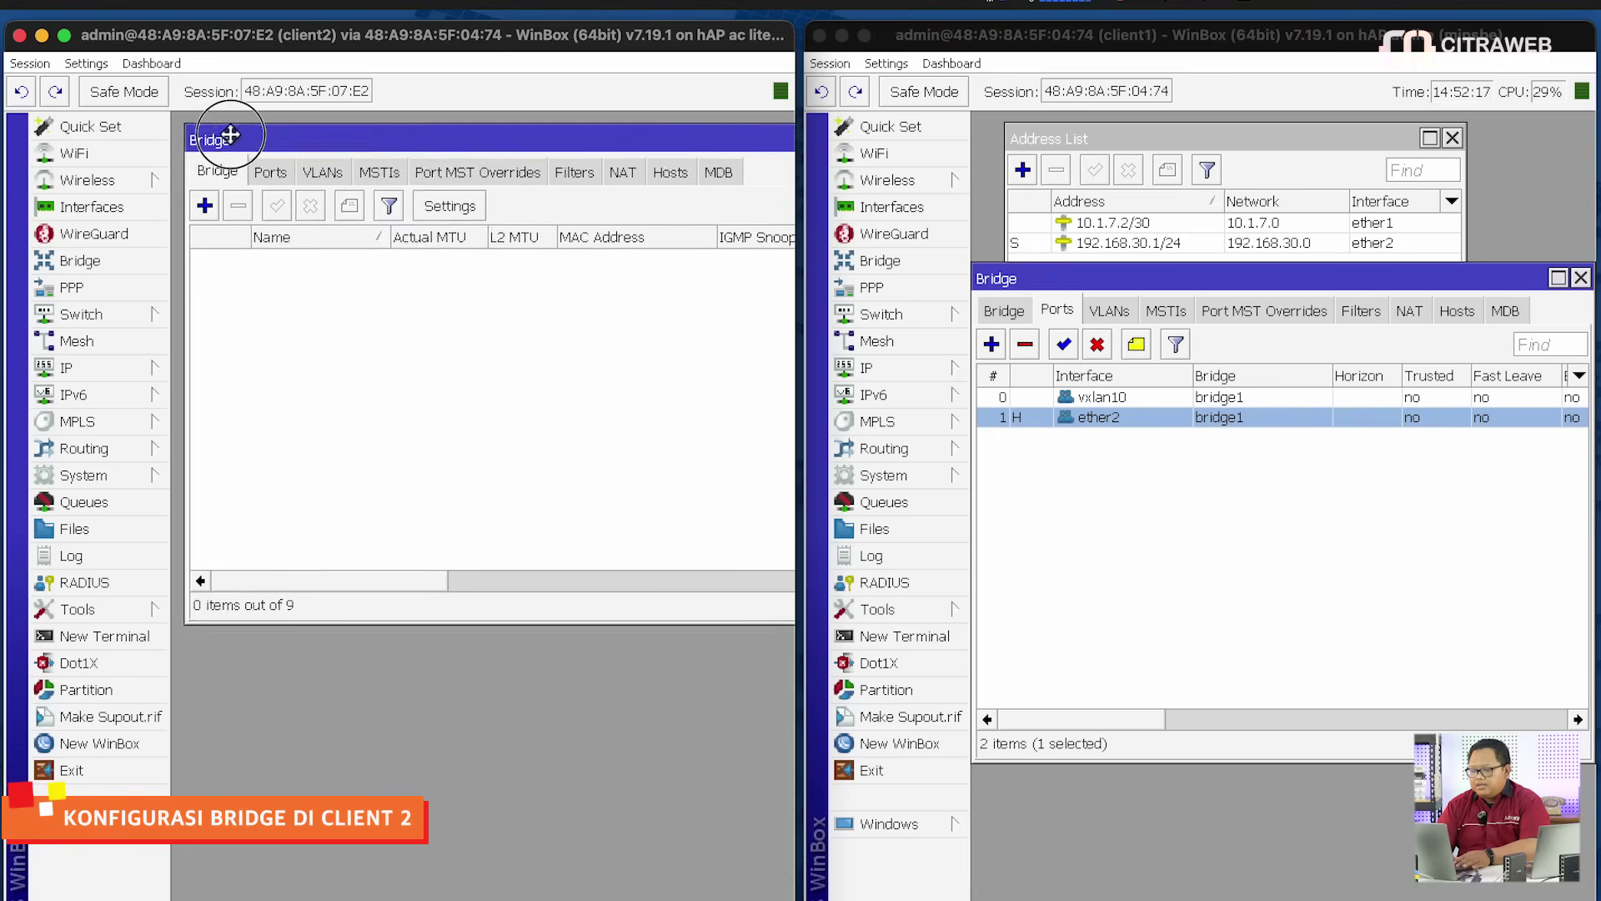
click(201, 199)
click(659, 313)
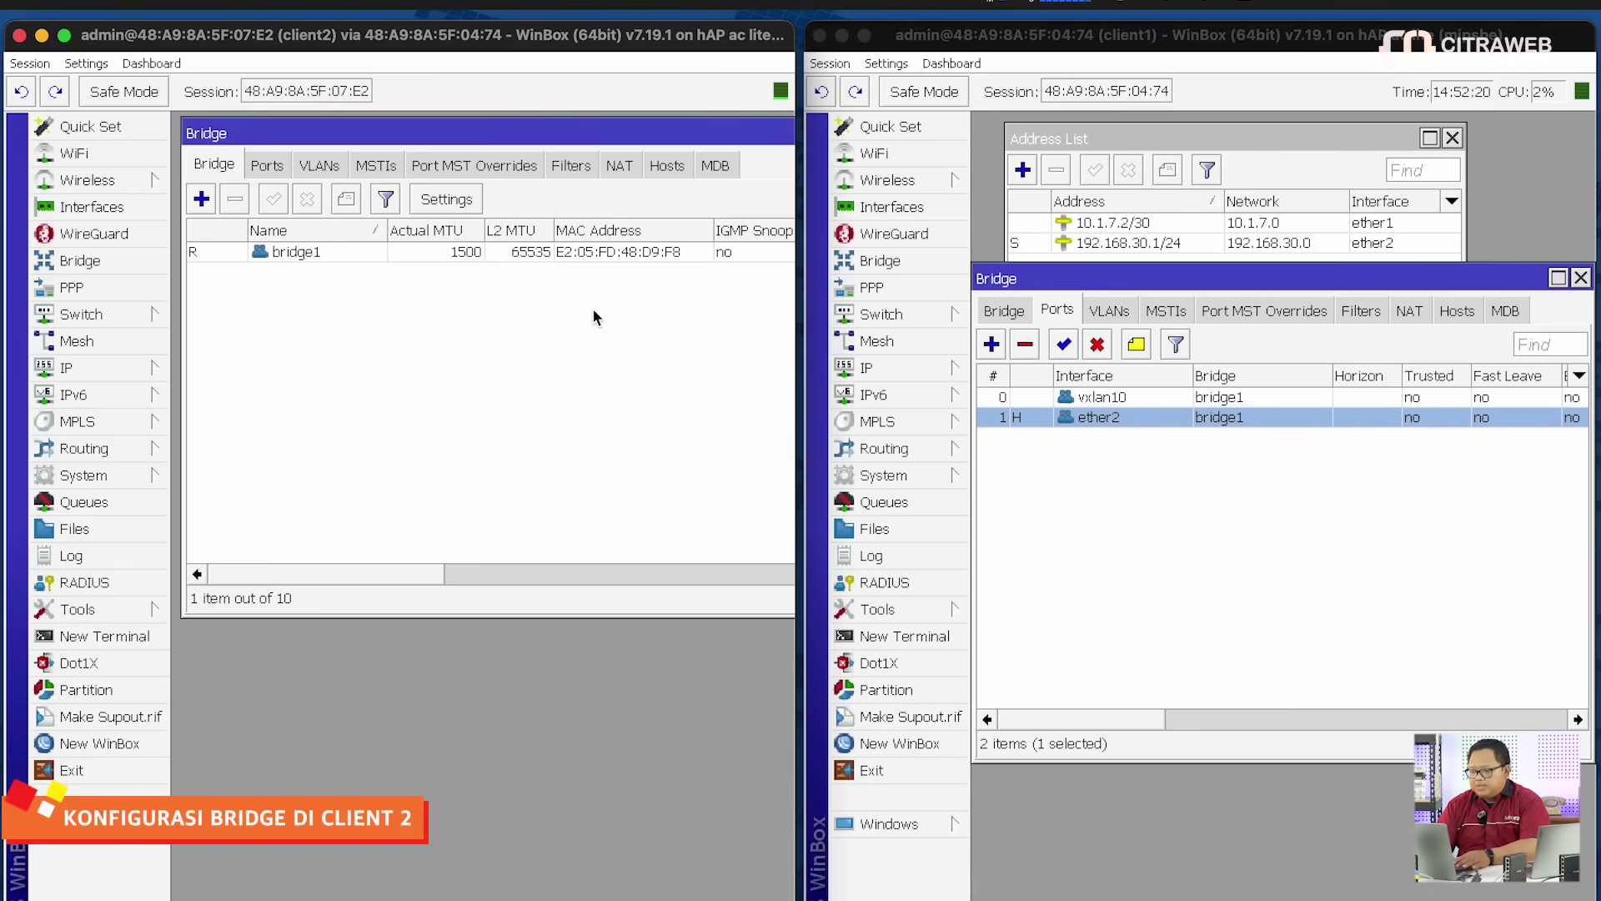
click(283, 253)
Add ether2 as a port of bridge1 on client2, keeping the other port settings at their defaults
click(267, 165)
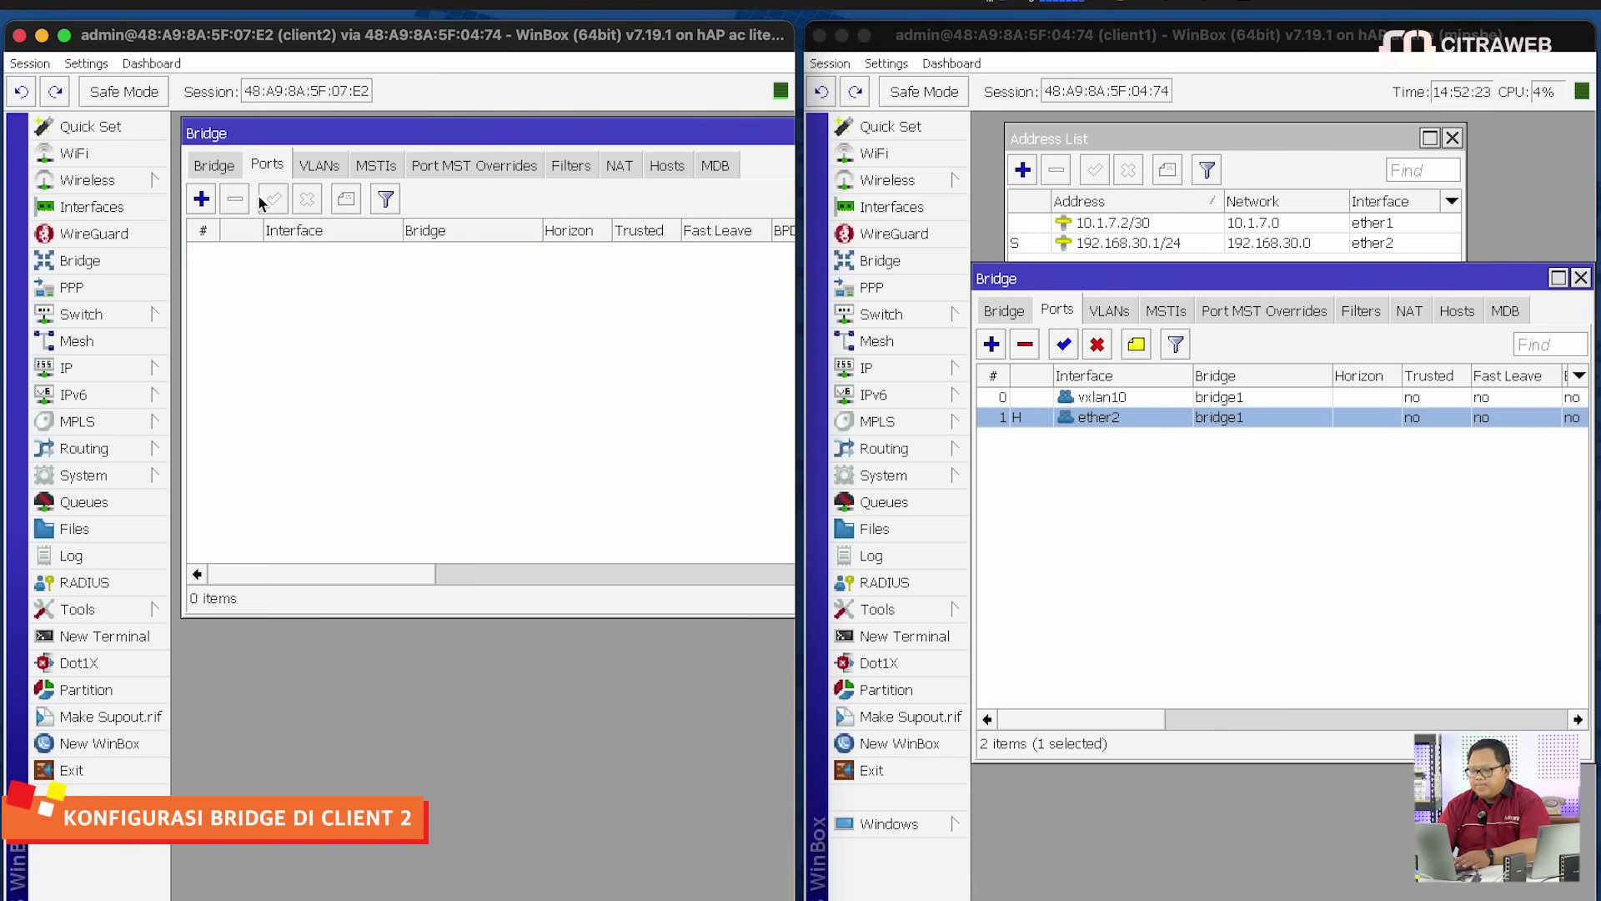
click(201, 198)
click(400, 394)
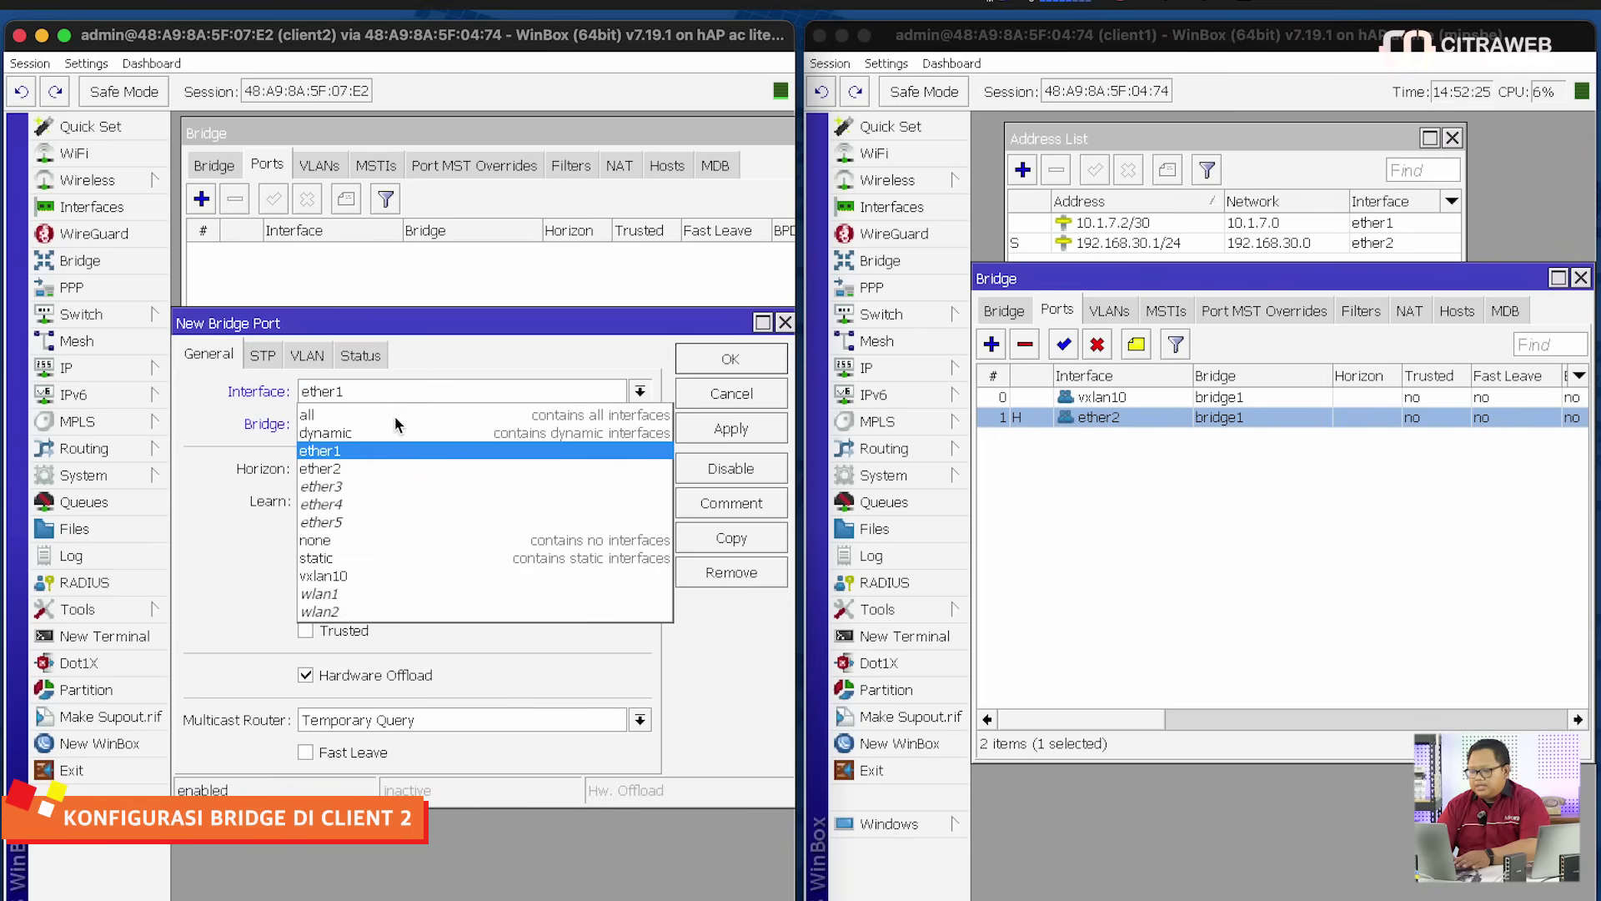
click(393, 469)
click(702, 373)
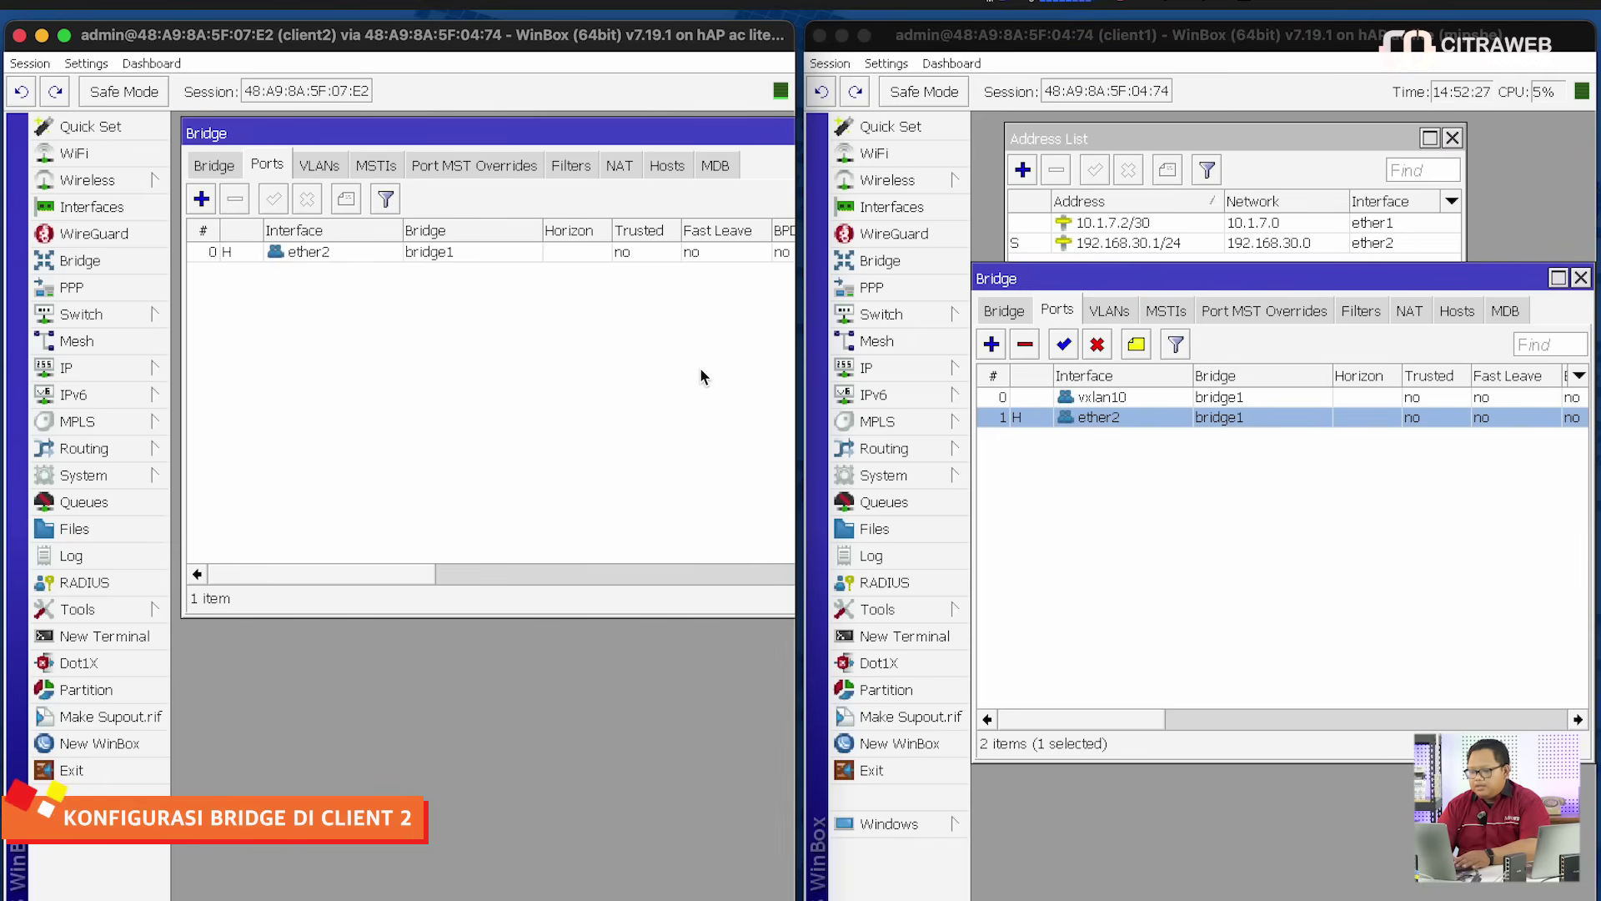
Add vxlan10 as a port of bridge1 on client2, keeping the other port settings at their defaults
click(201, 199)
click(373, 393)
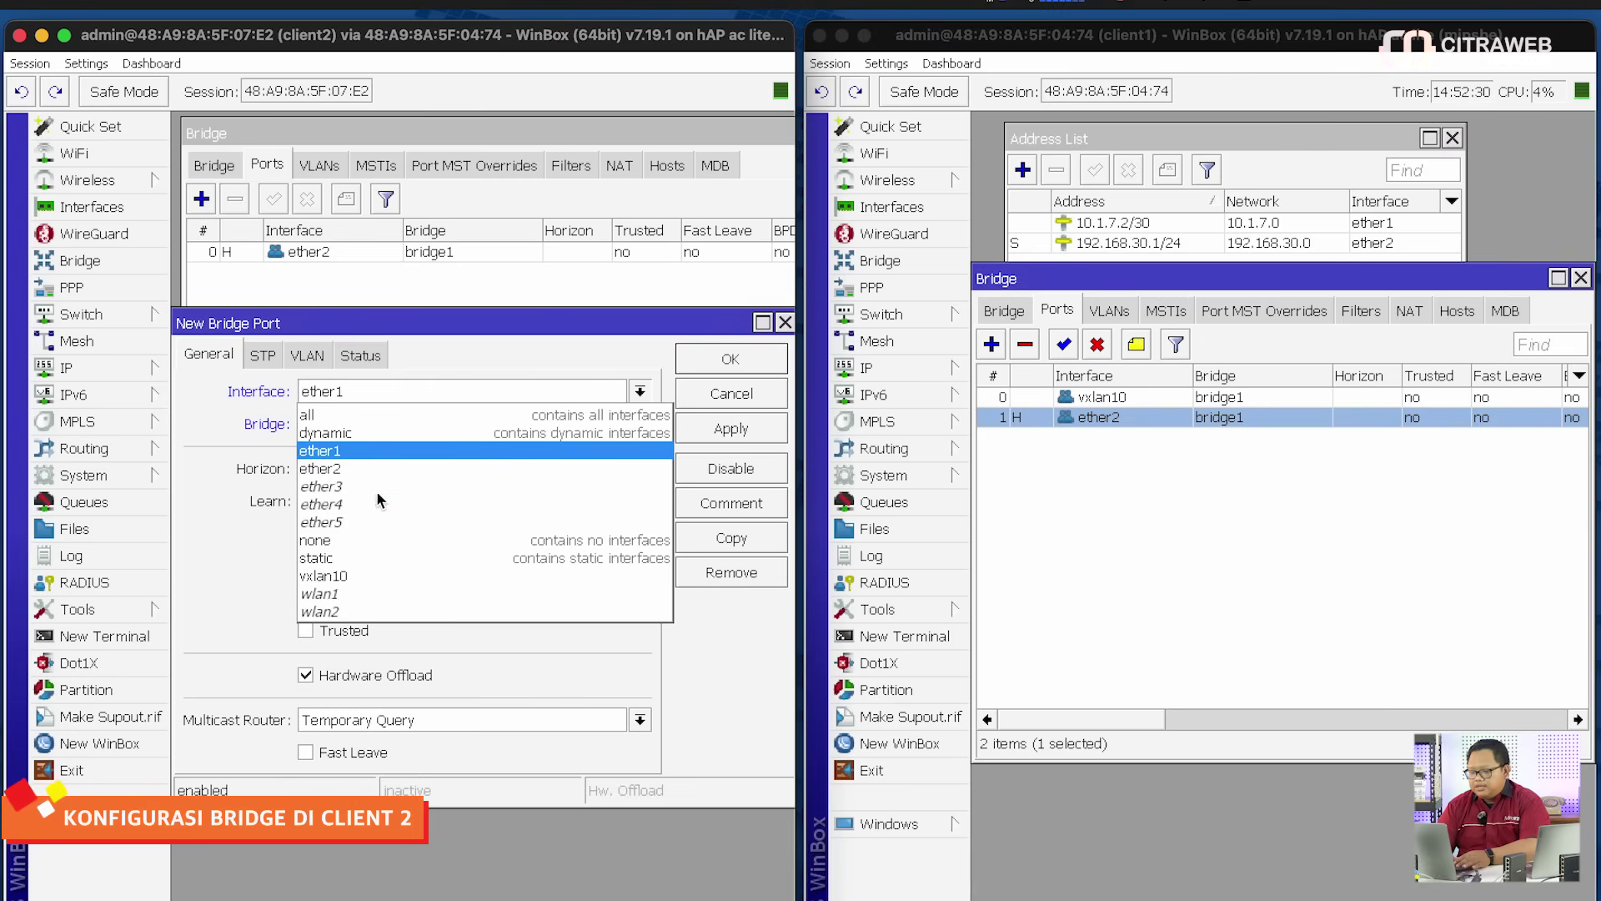
click(380, 577)
click(729, 361)
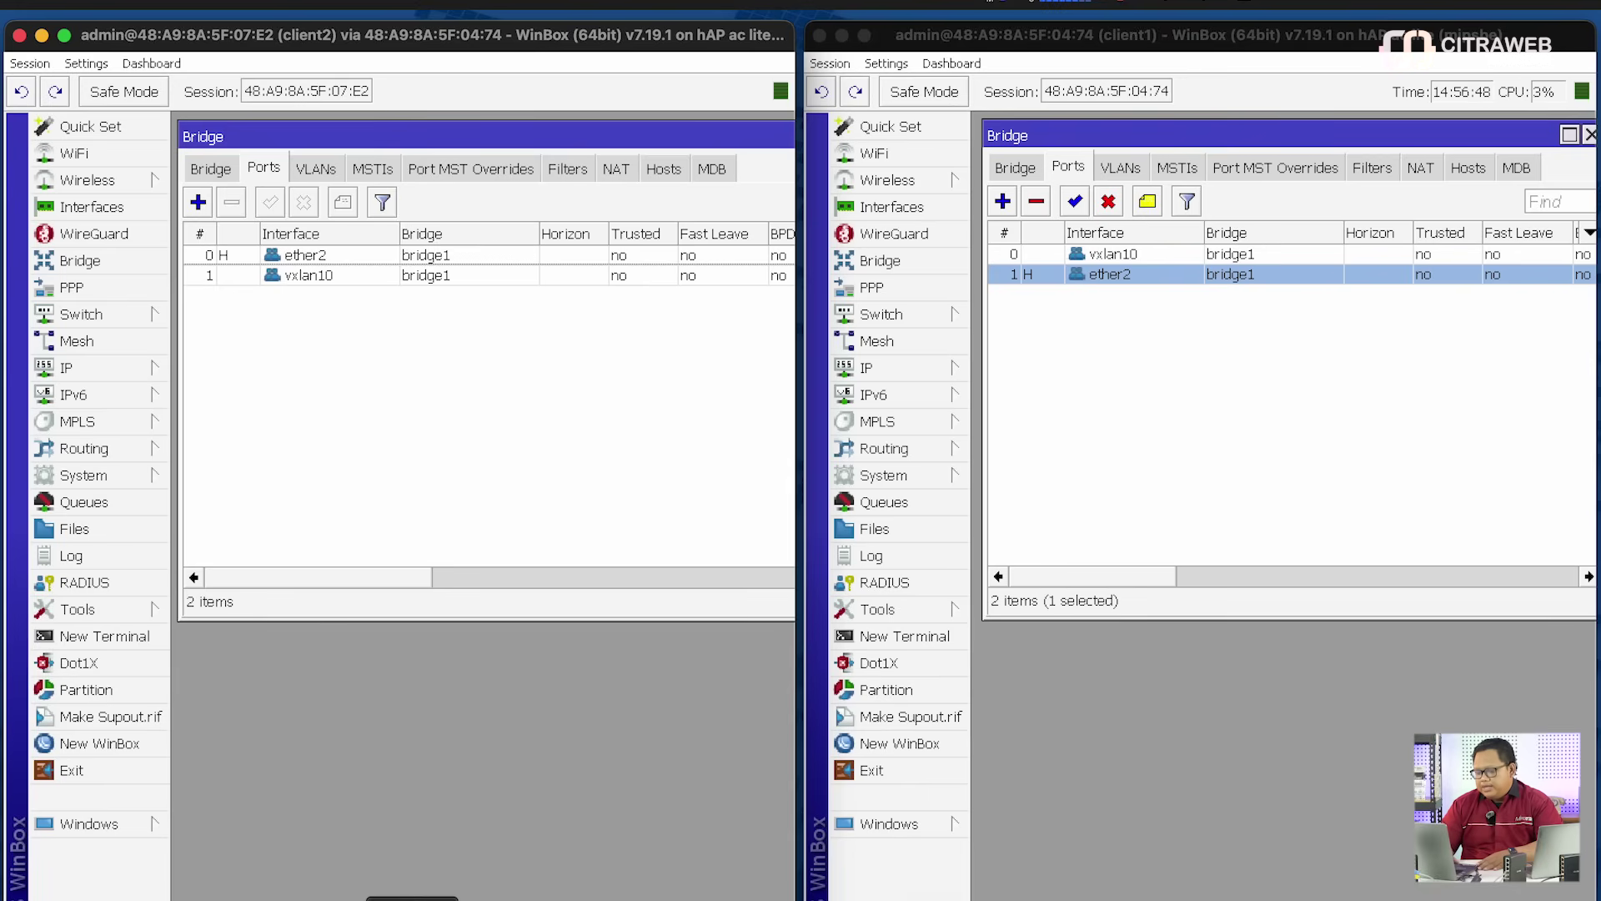
Switch to macOS System Settings and check the manual IPv4 address and subnet mask of the USB 10/100/1000 LAN adapter
click(300, 897)
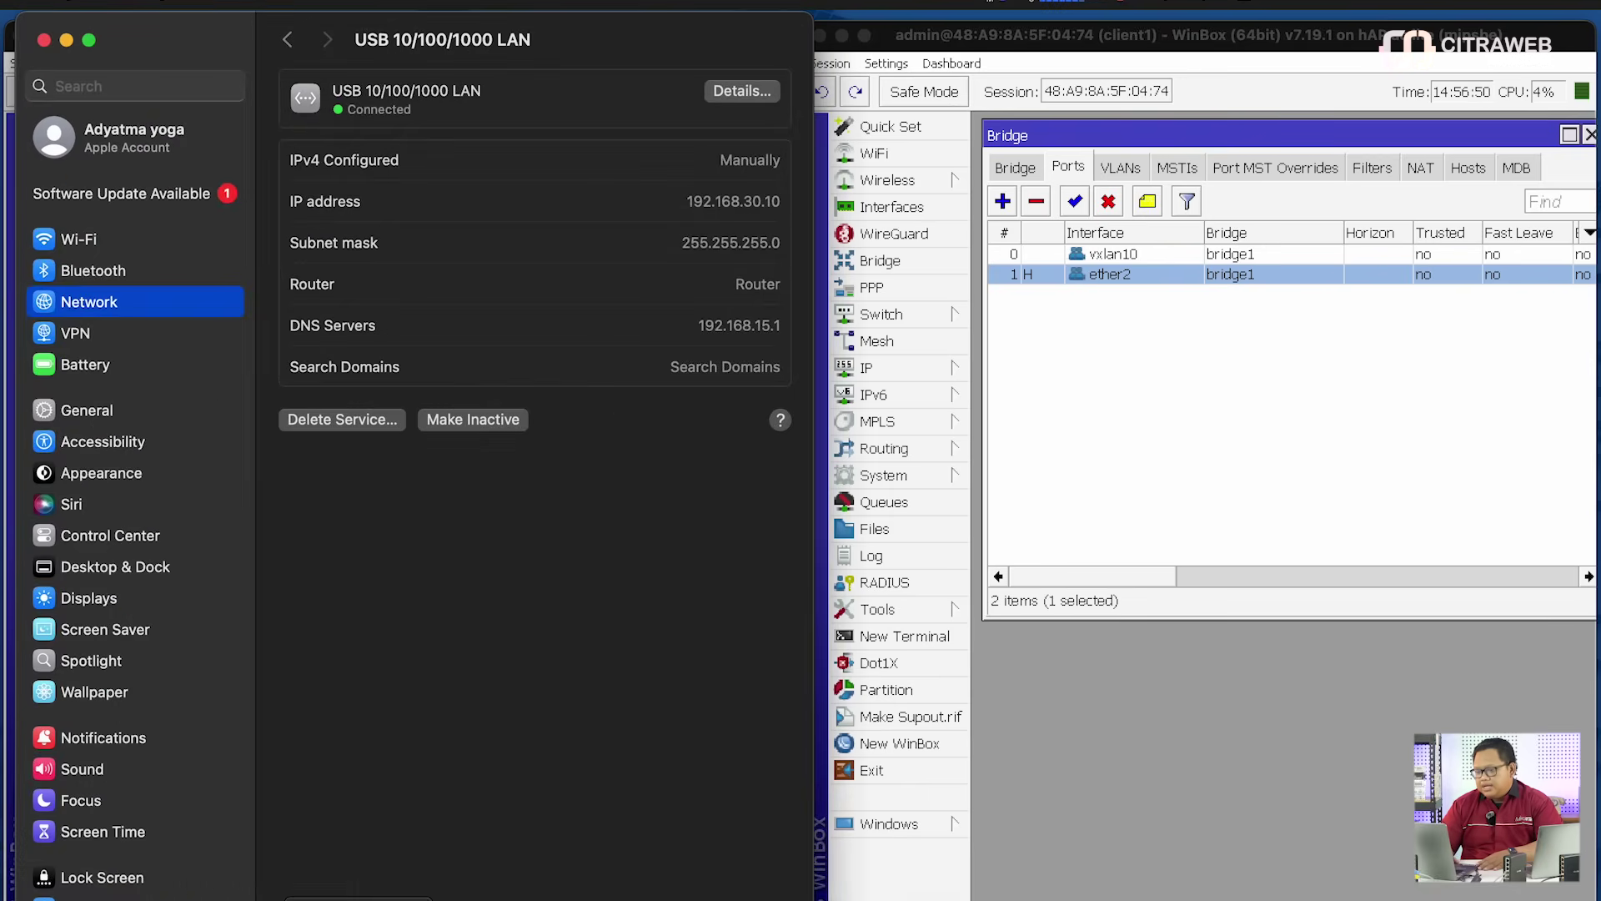
click(742, 93)
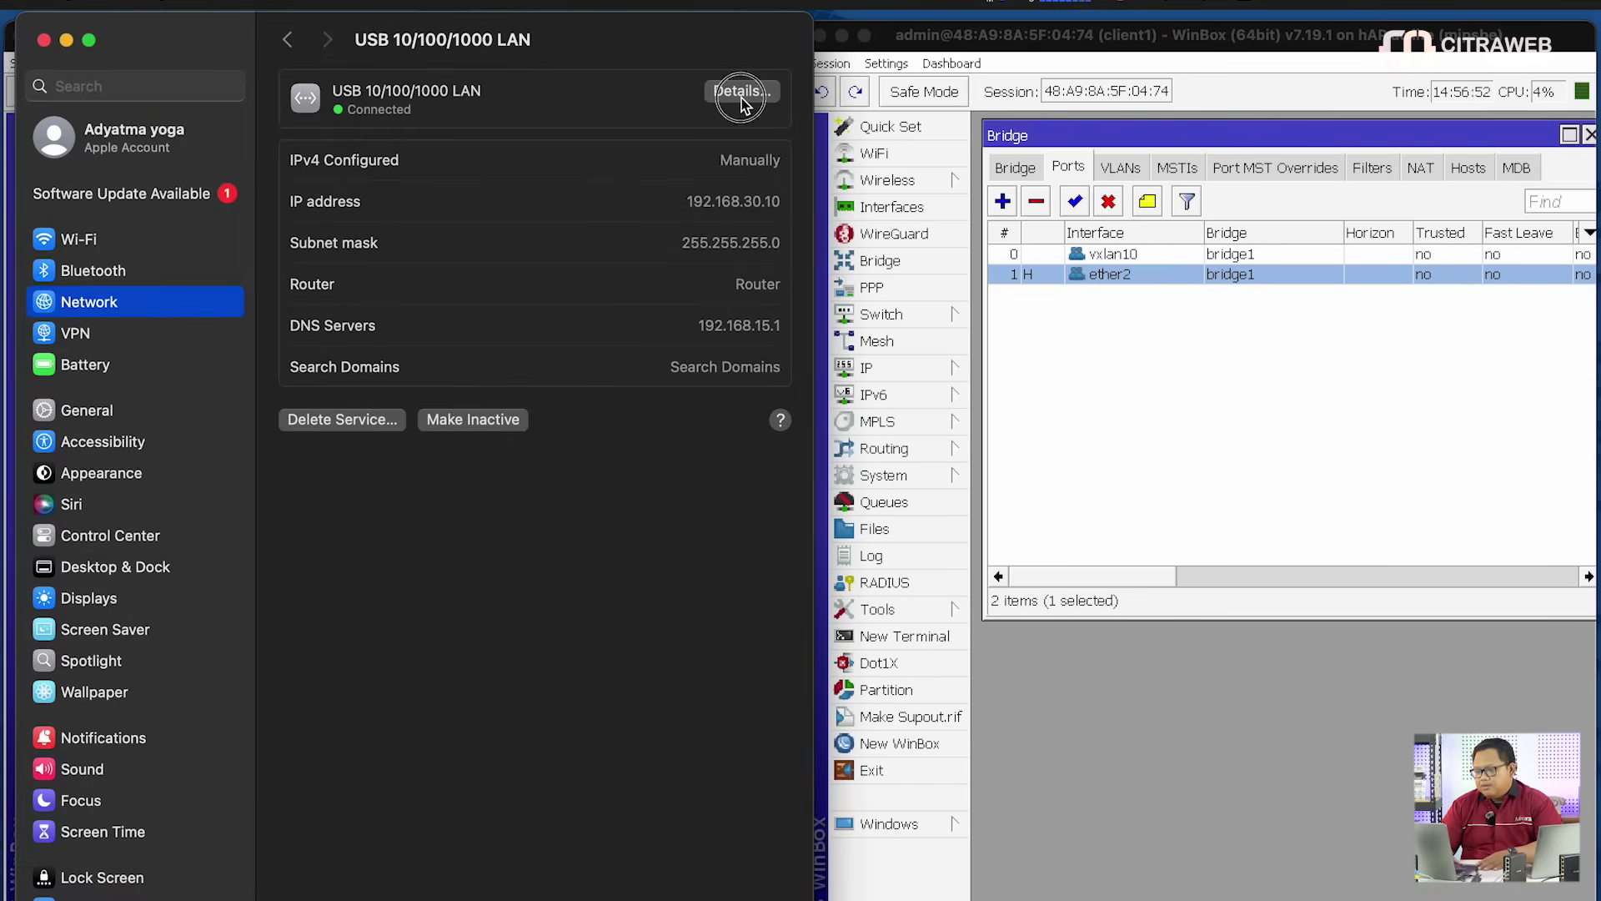
click(143, 365)
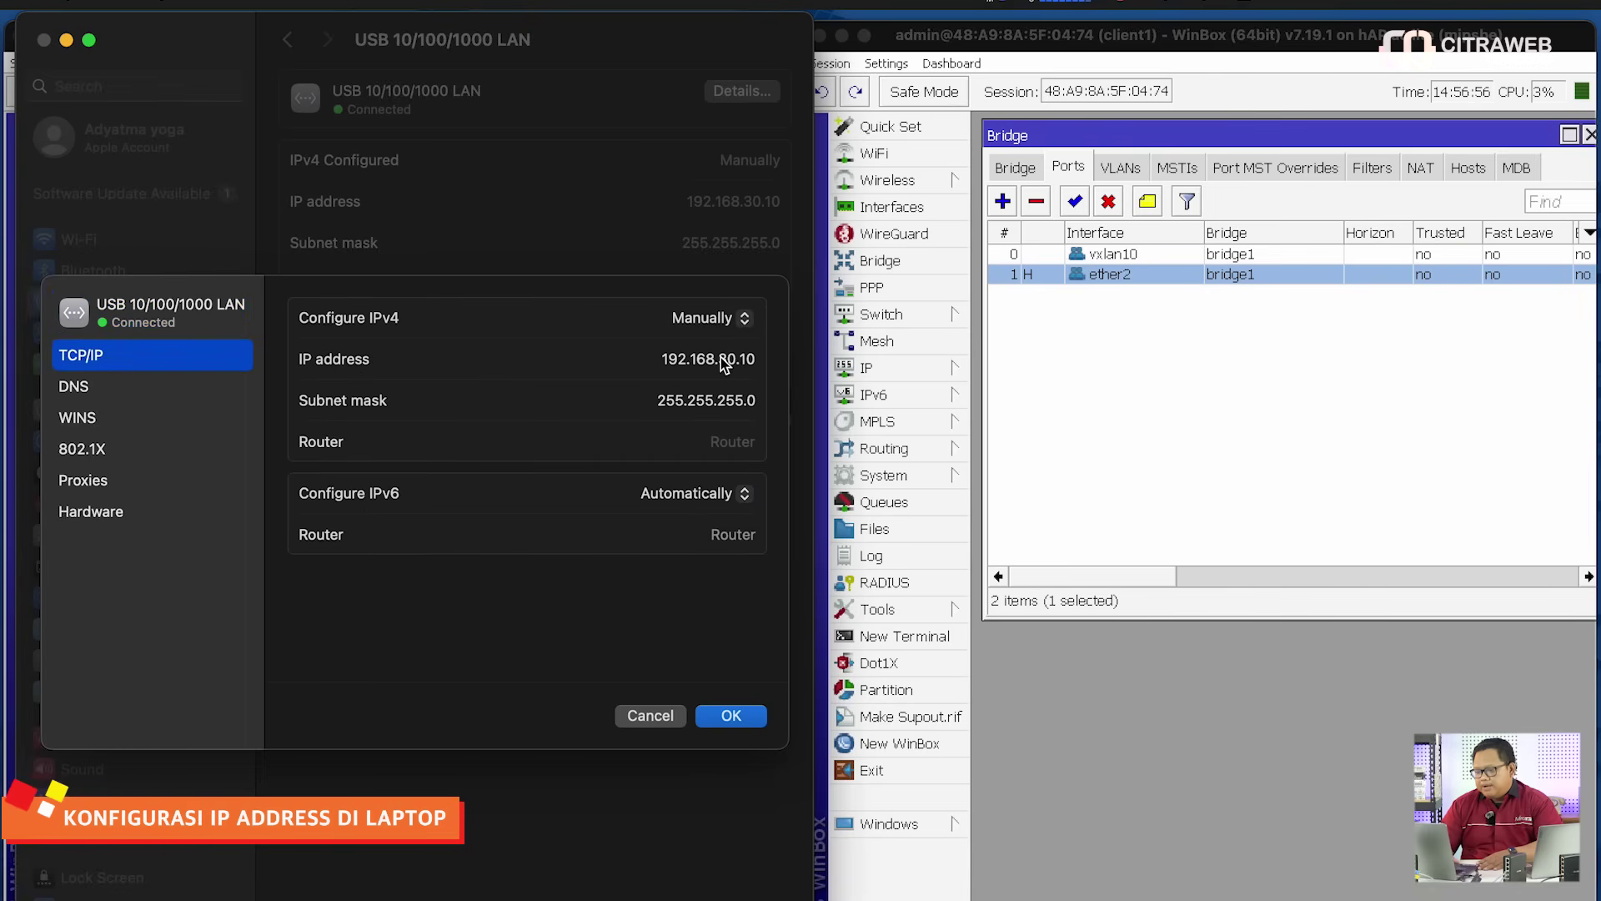
click(718, 358)
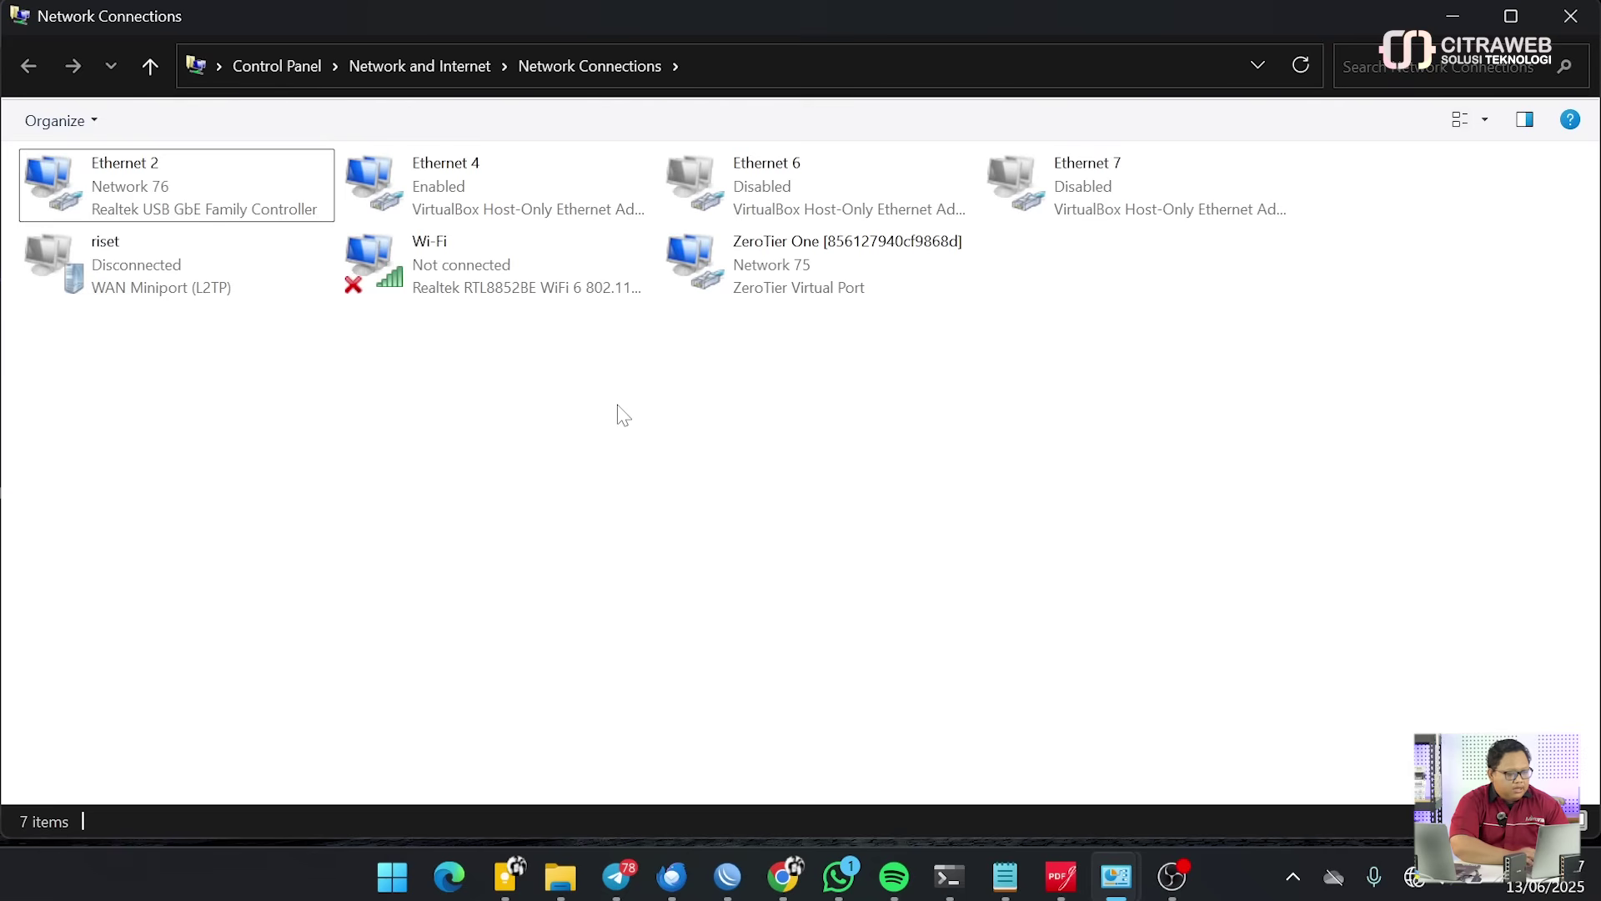
On the Windows laptop, open the Internet Protocol Version 4 (TCP/IPv4) properties of the Ethernet 2 adapter from the network connections
click(440, 67)
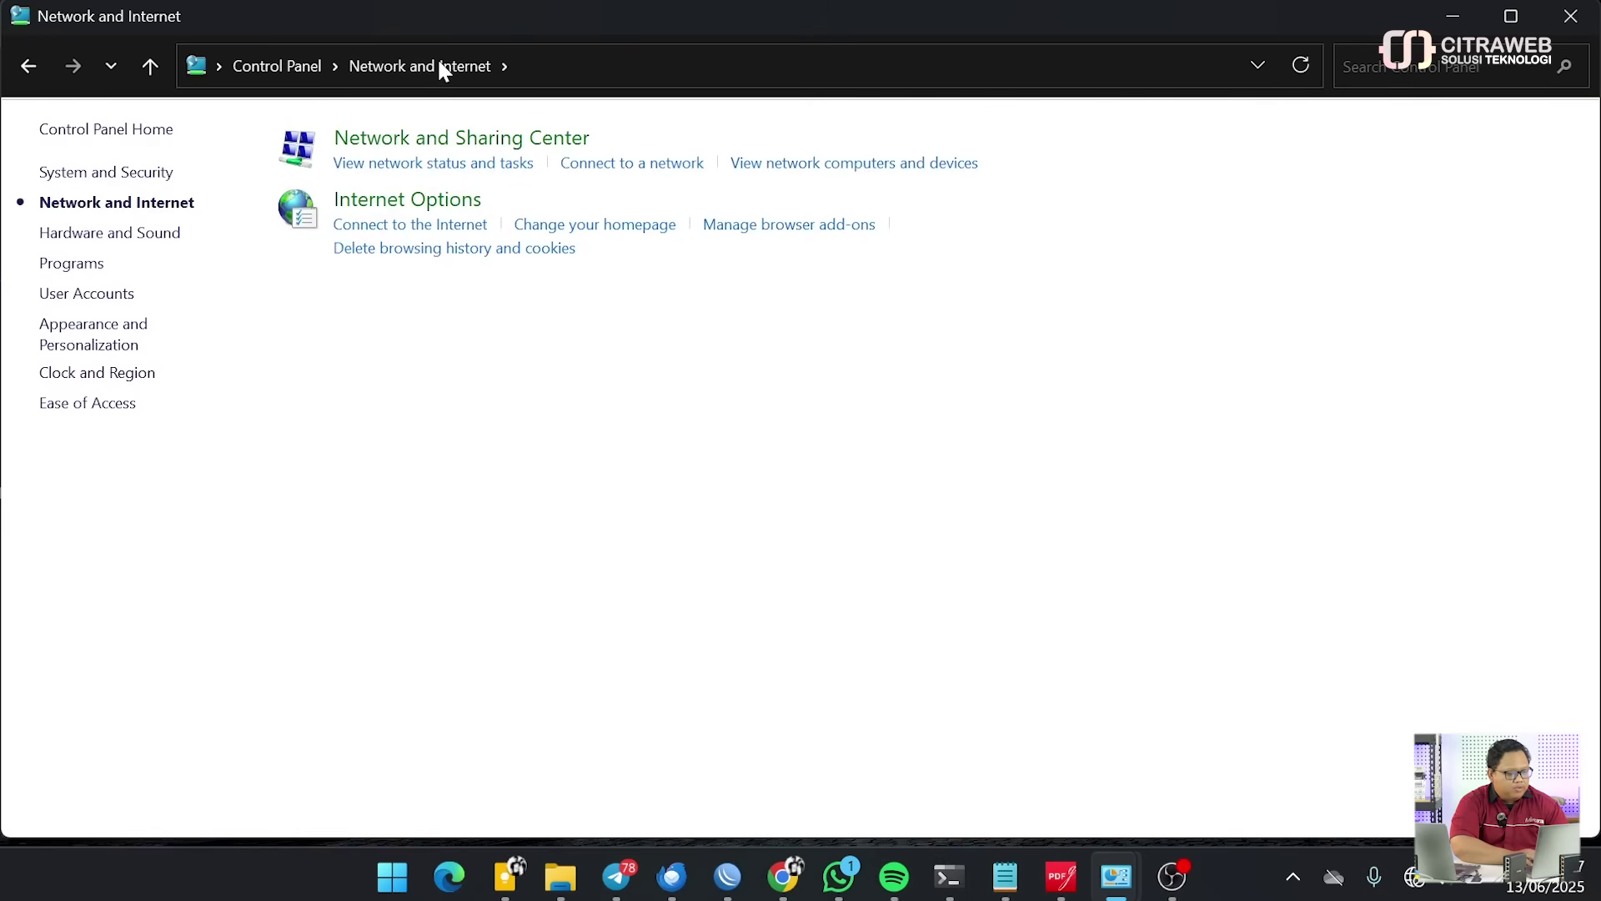
click(434, 155)
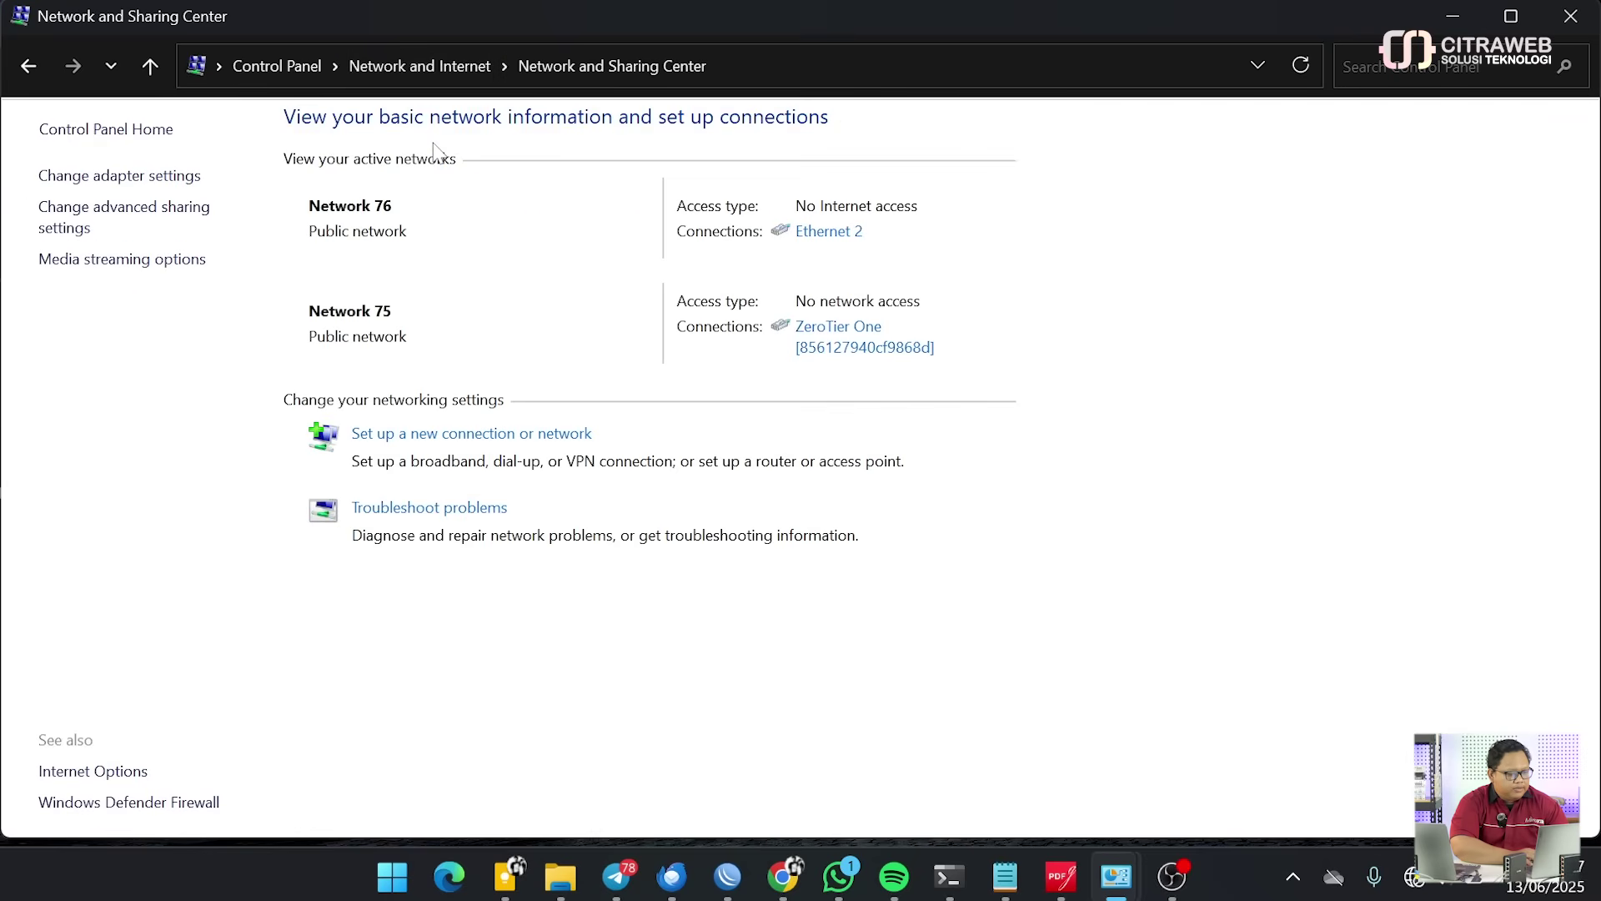
click(163, 179)
click(200, 179)
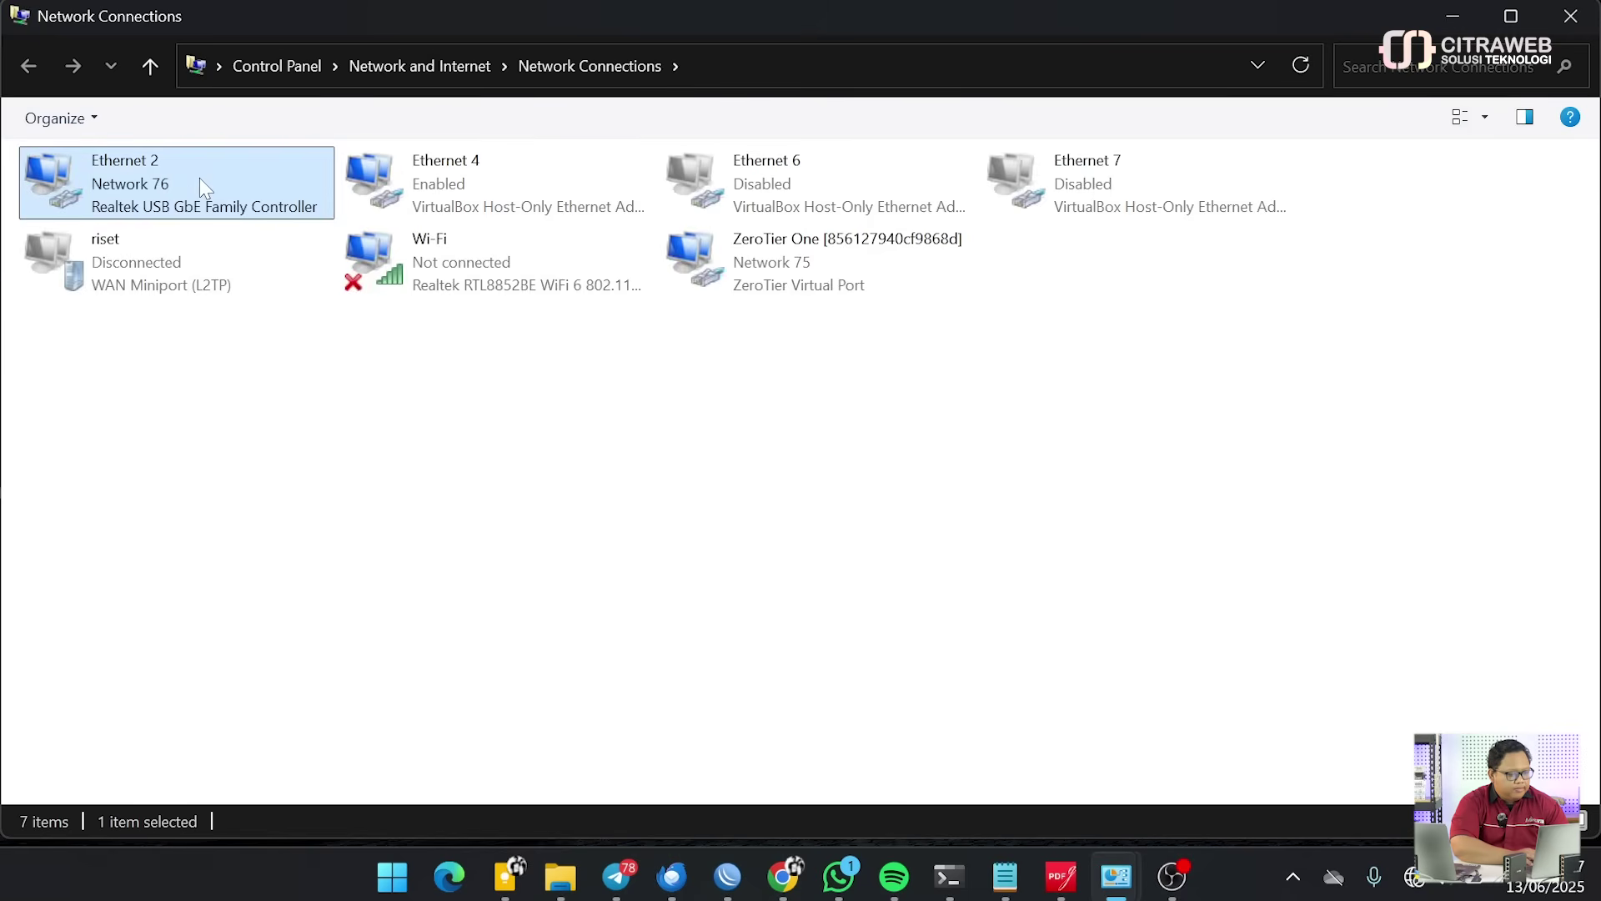
right_click(200, 179)
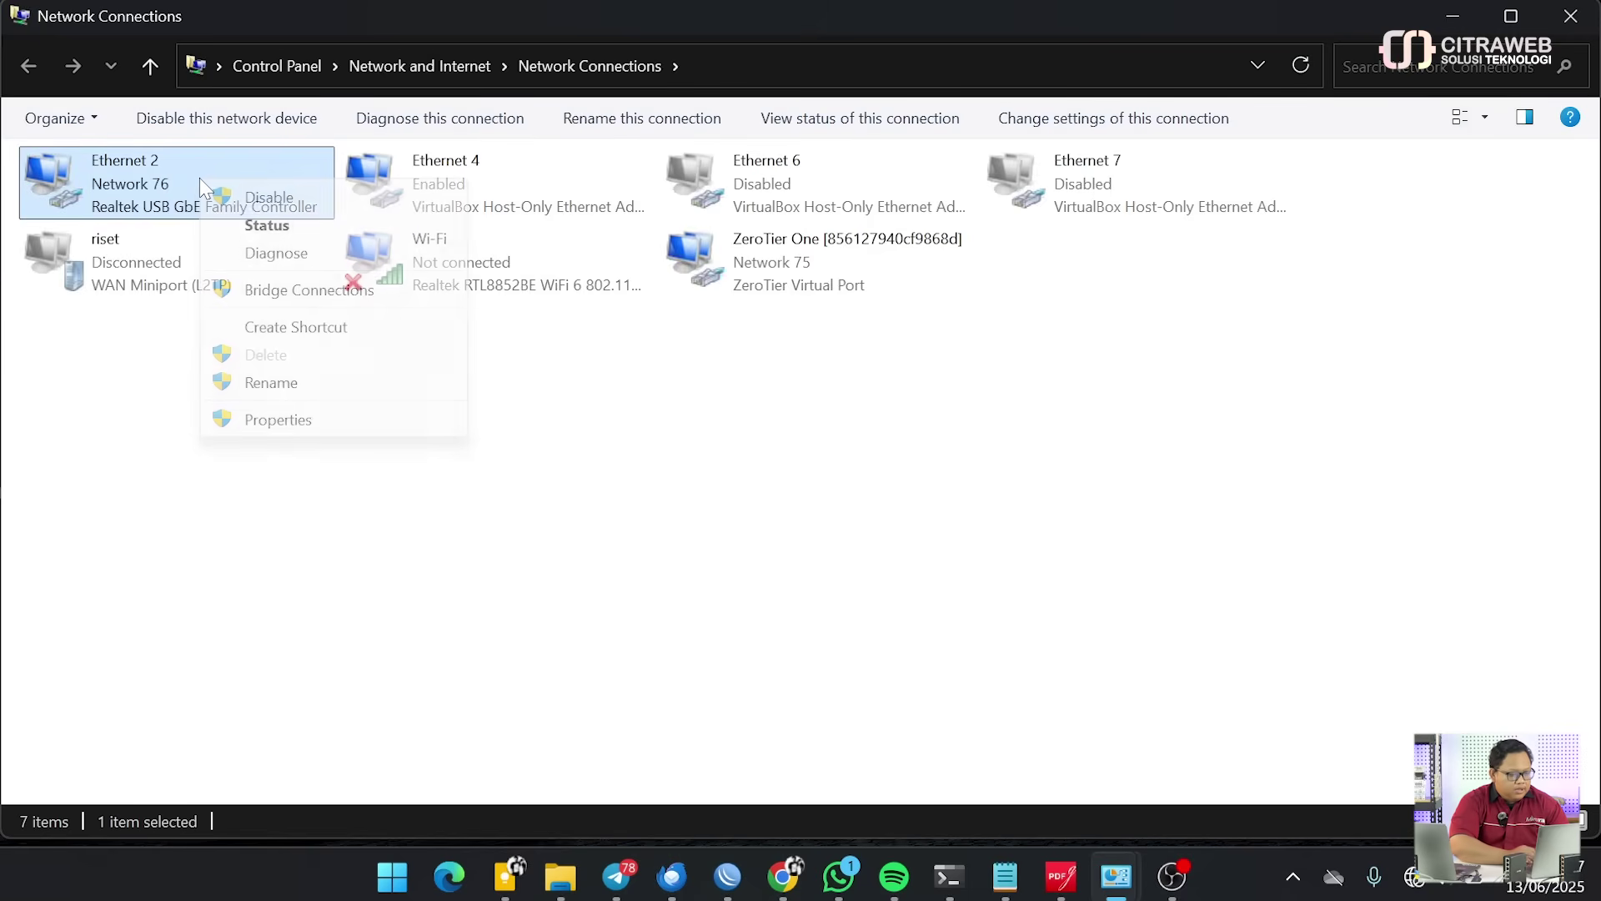
click(278, 419)
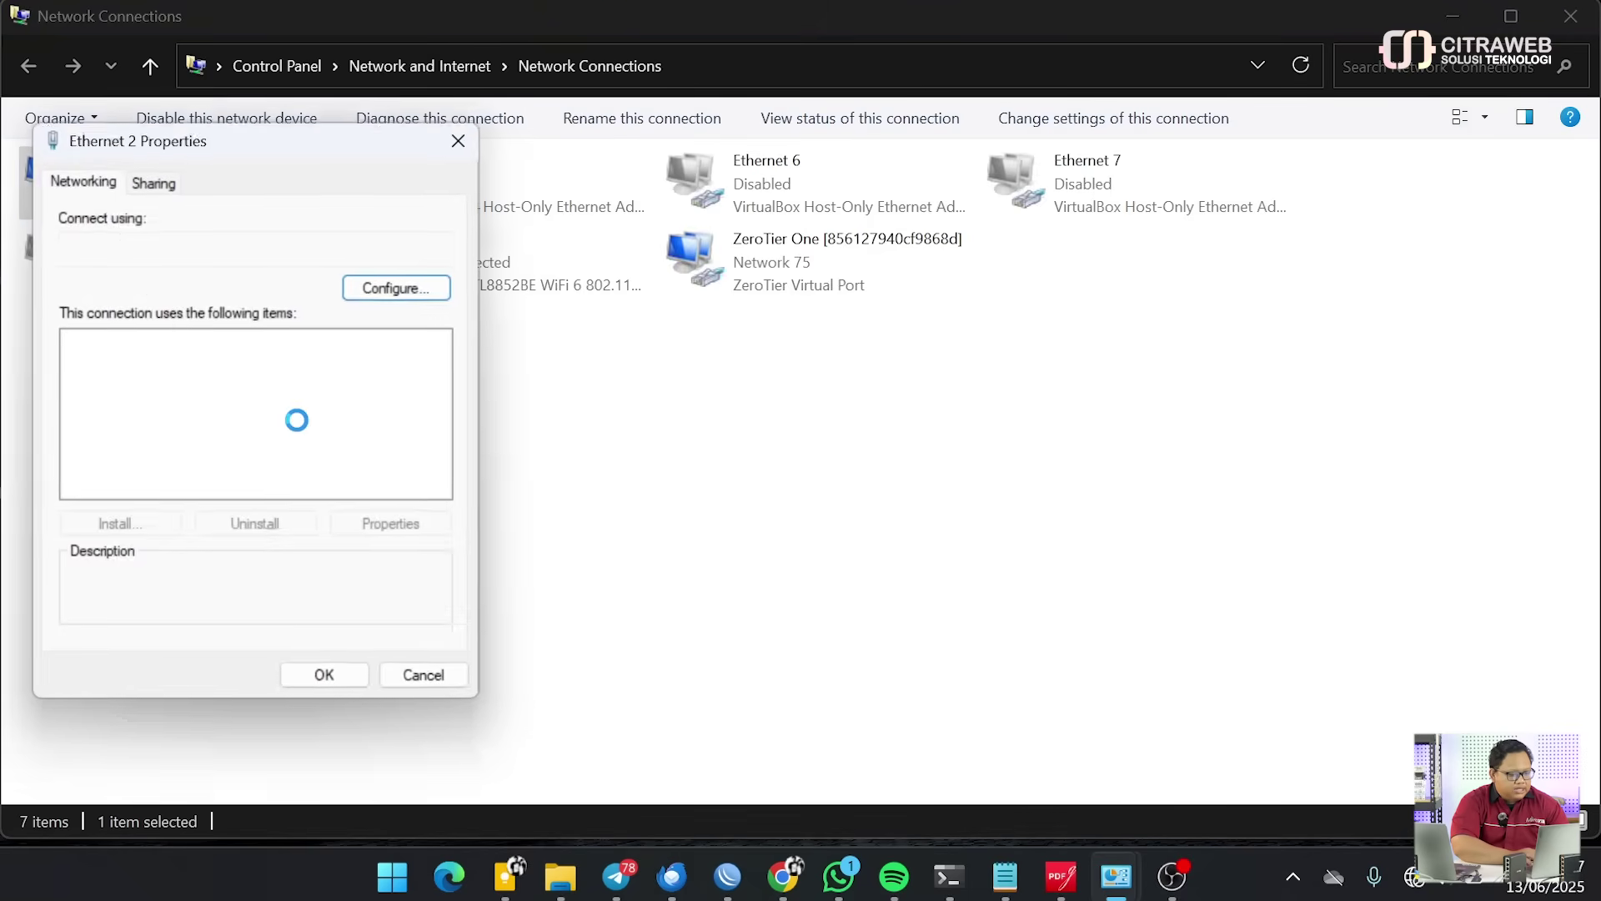
scroll(275, 440, down, 1)
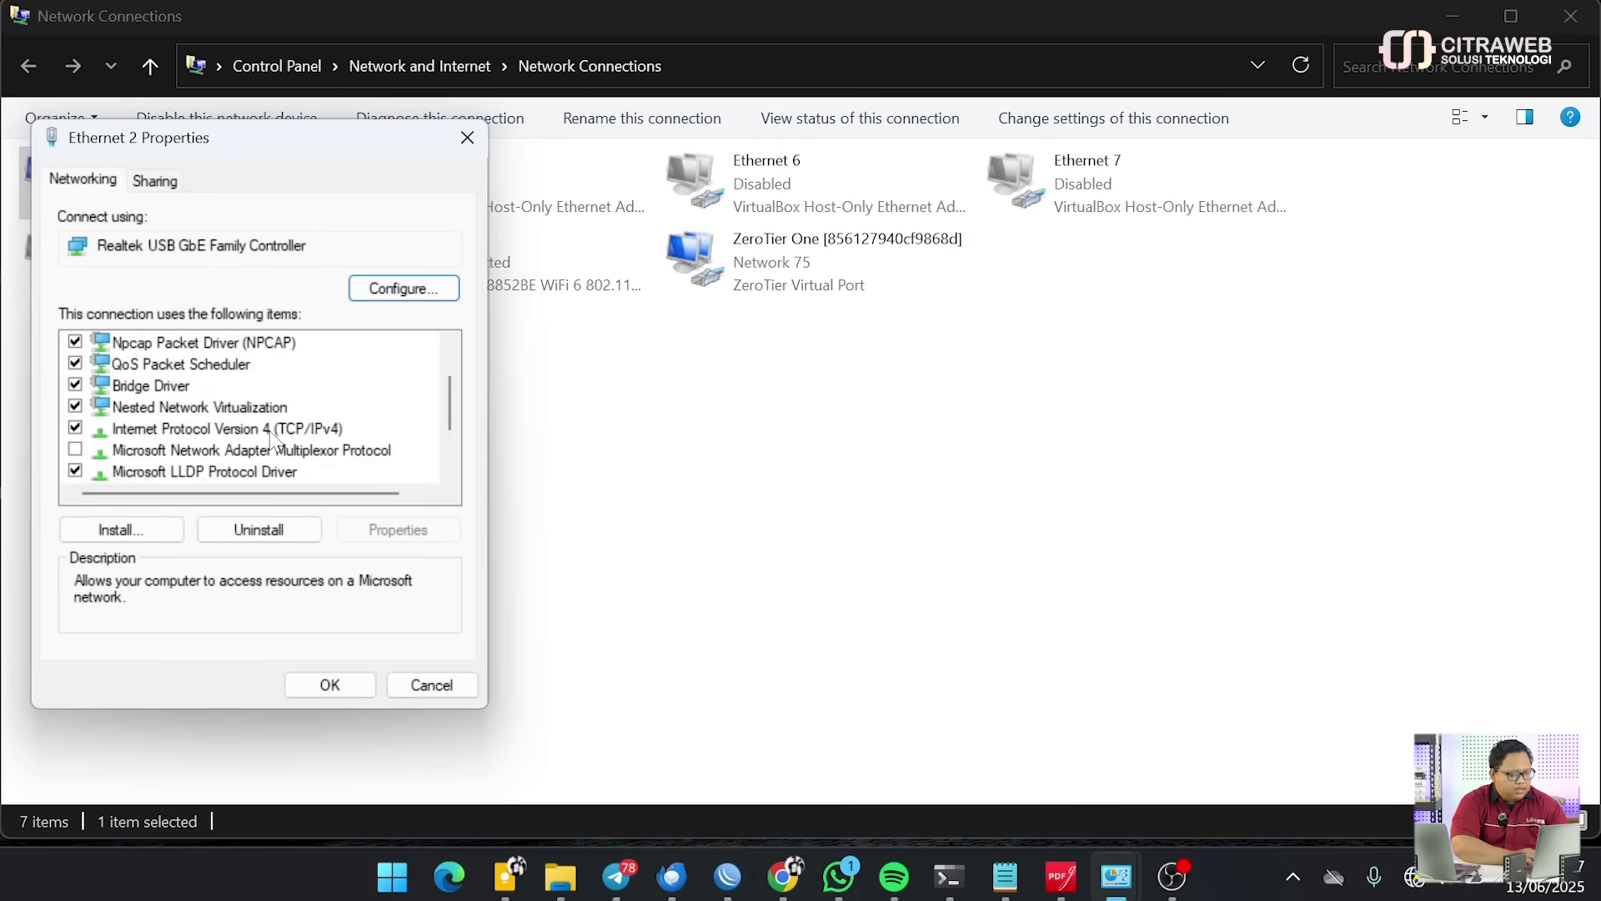
double_click(283, 428)
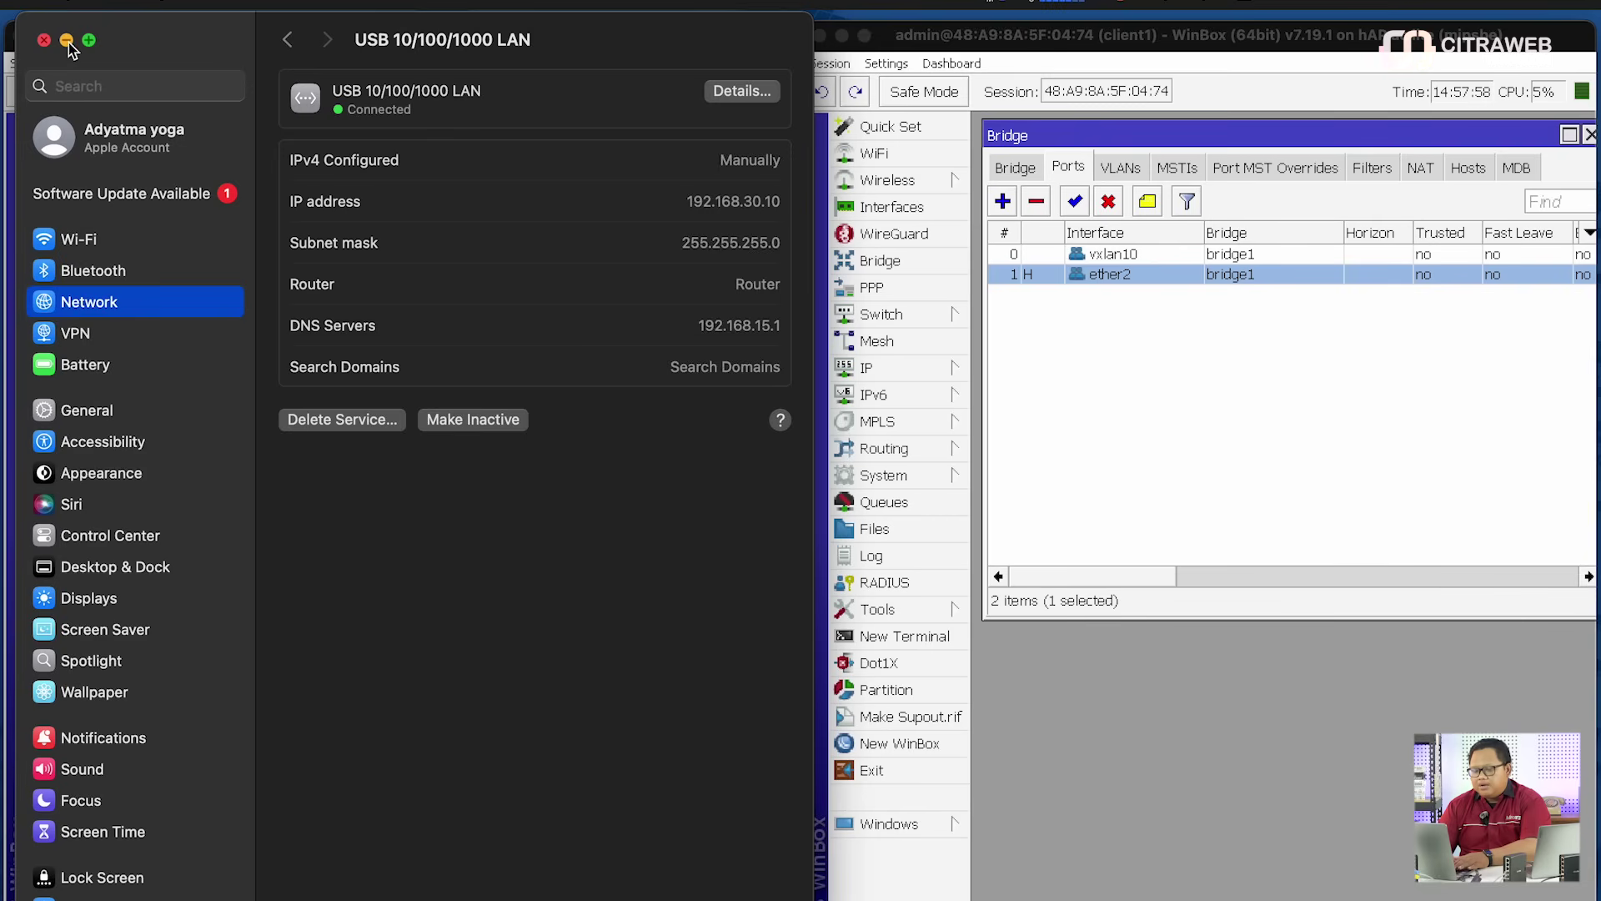
Minimize System Settings on the Mac, switch to Terminal and ping 192.168.30.100 to test the VXLAN link
click(67, 40)
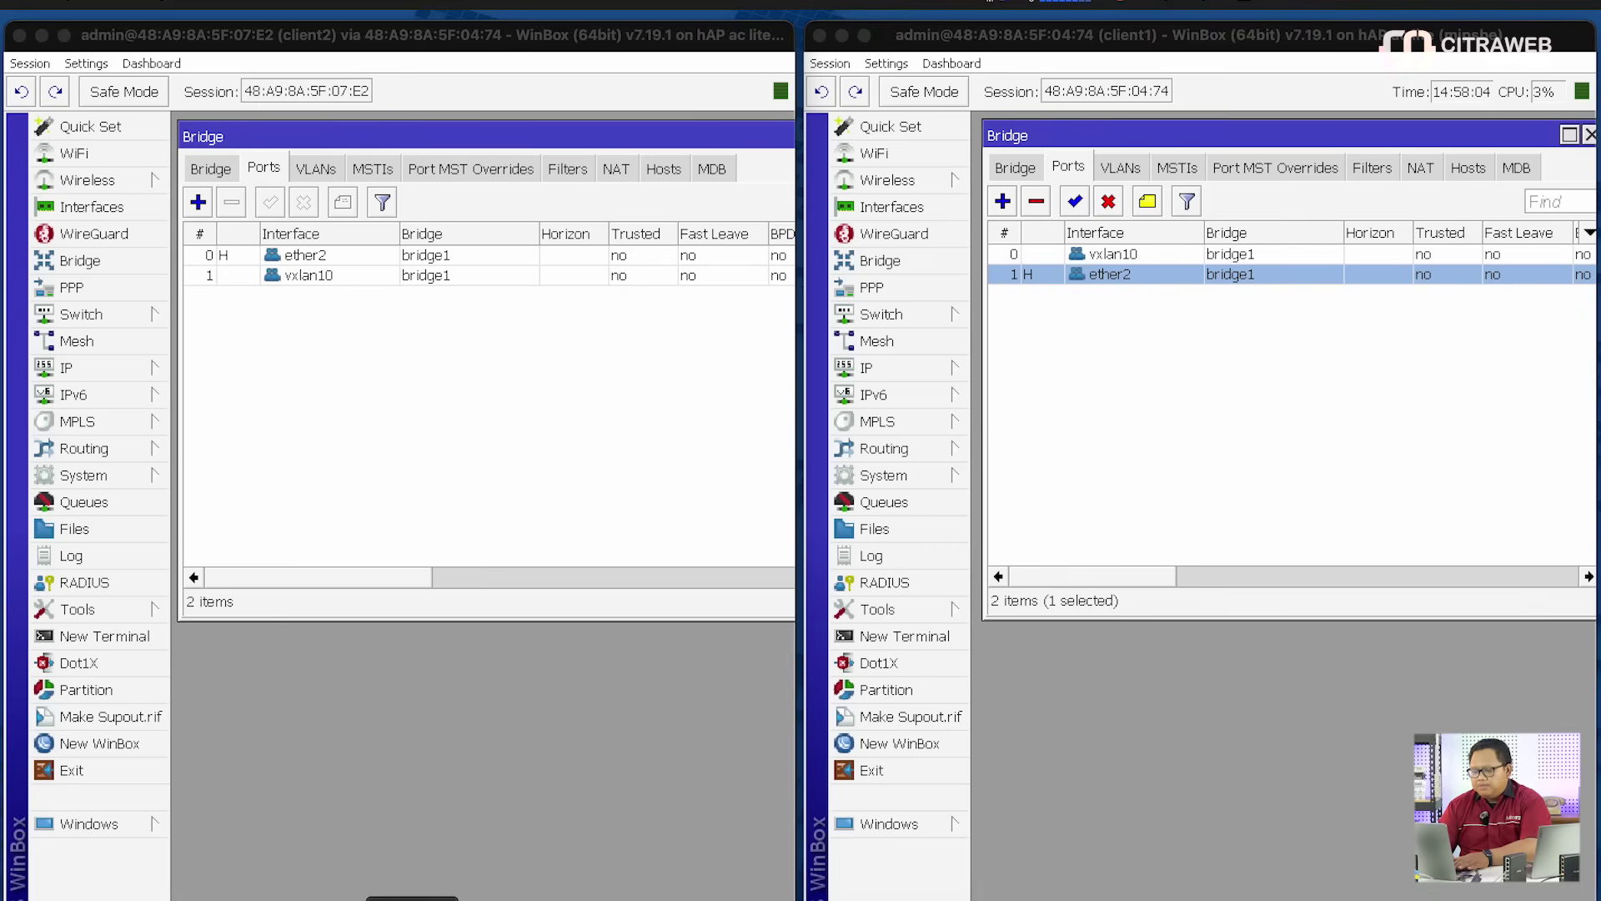
right_click(506, 894)
key(Escape)
click(413, 895)
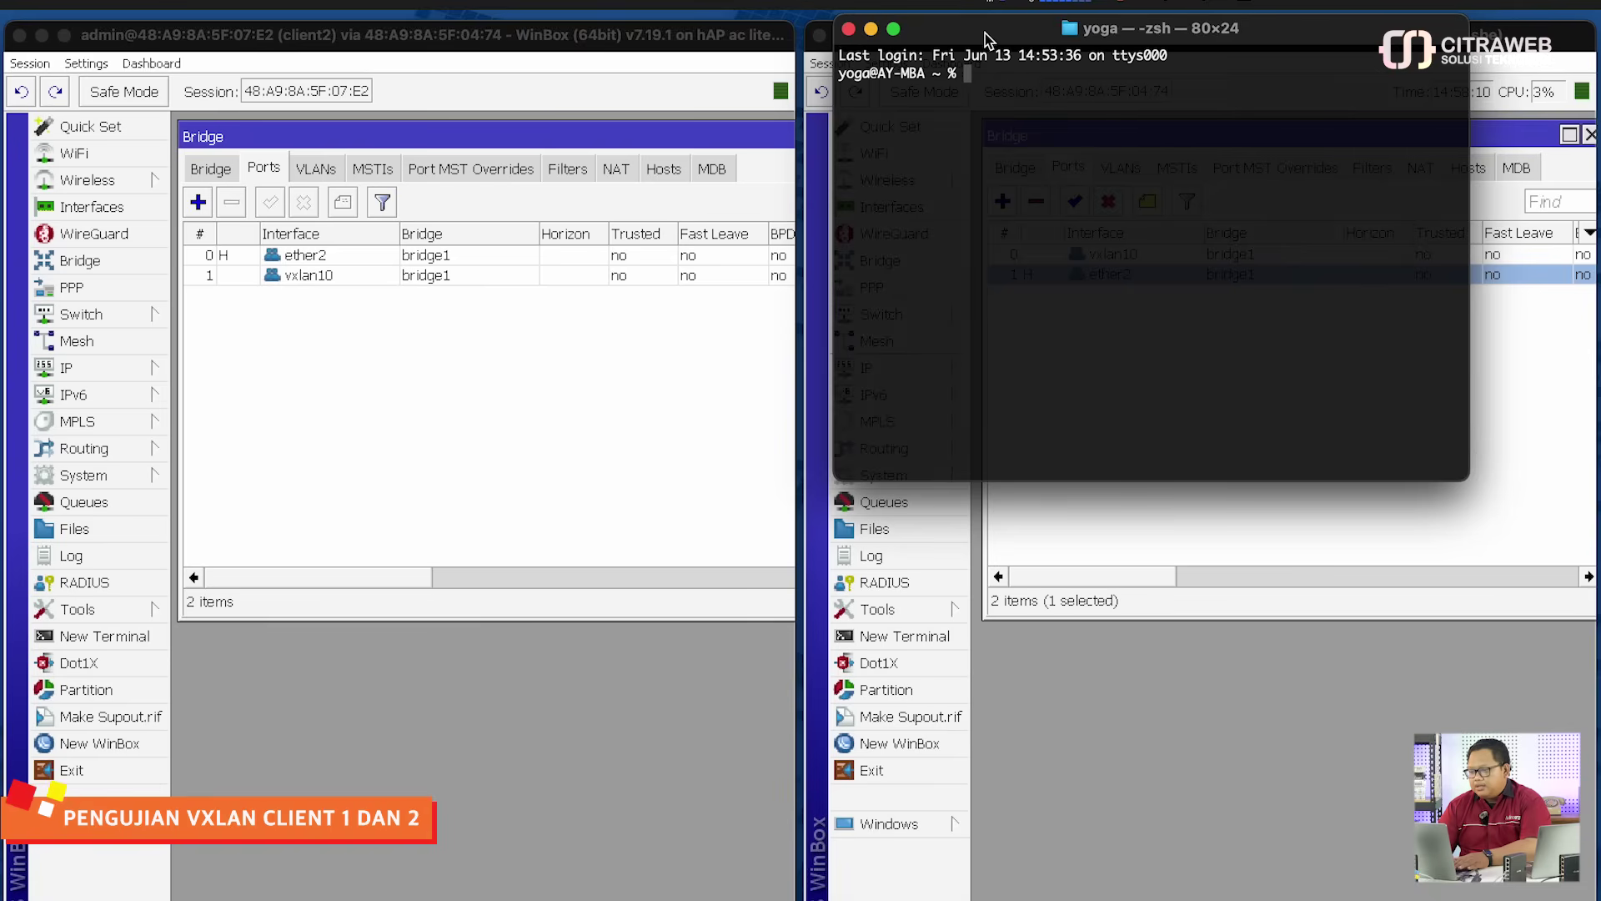
drag(986, 39, 322, 343)
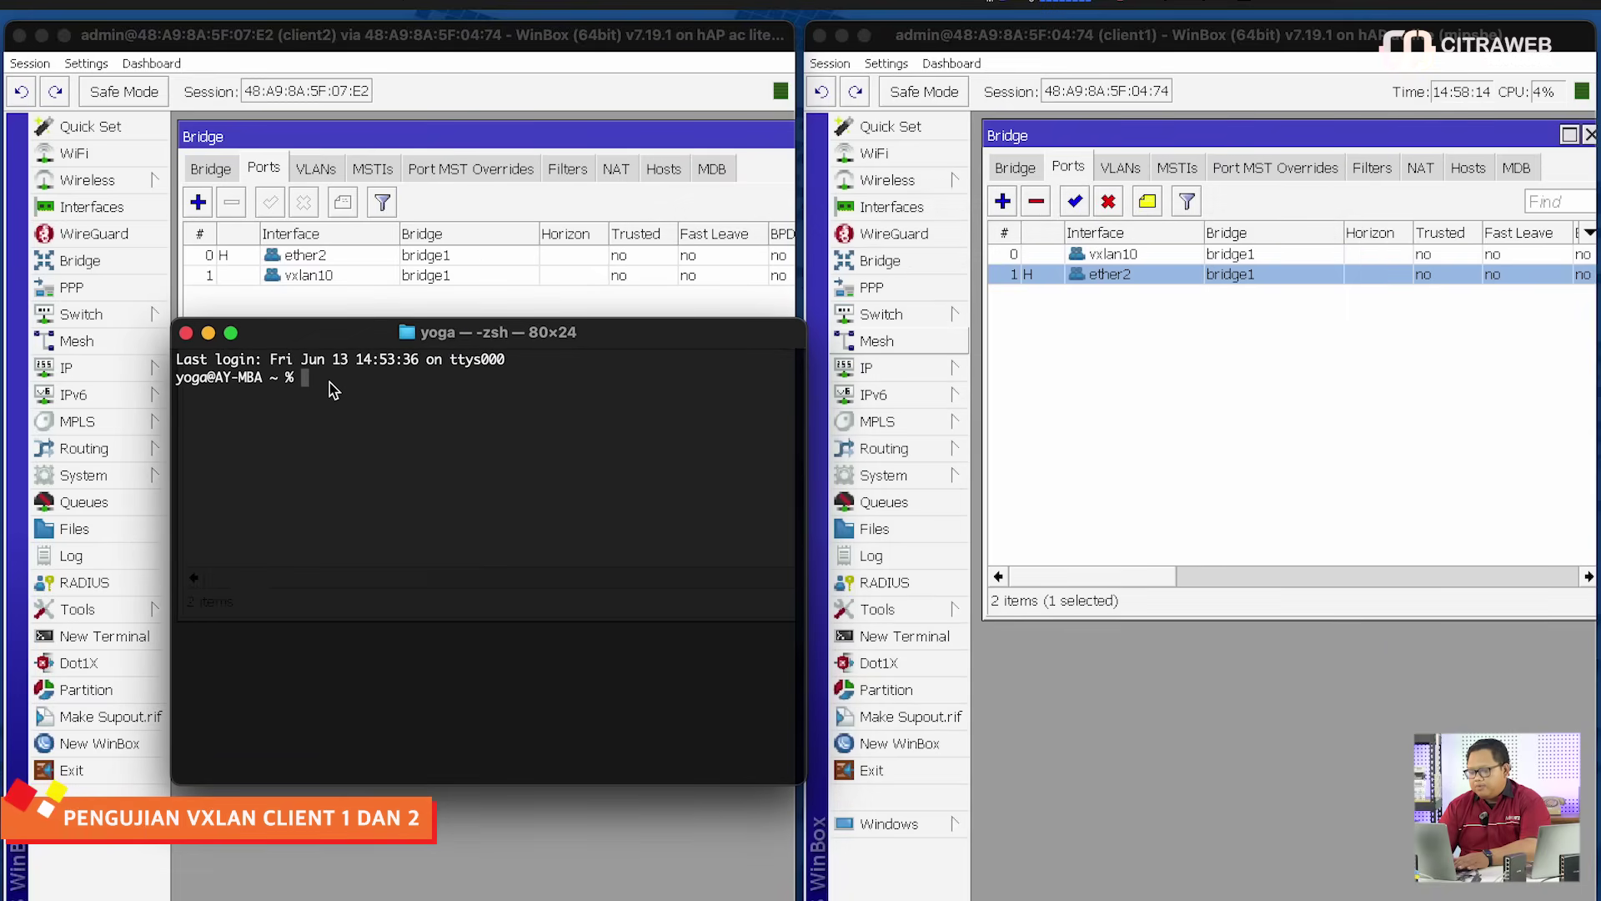
text(ping )
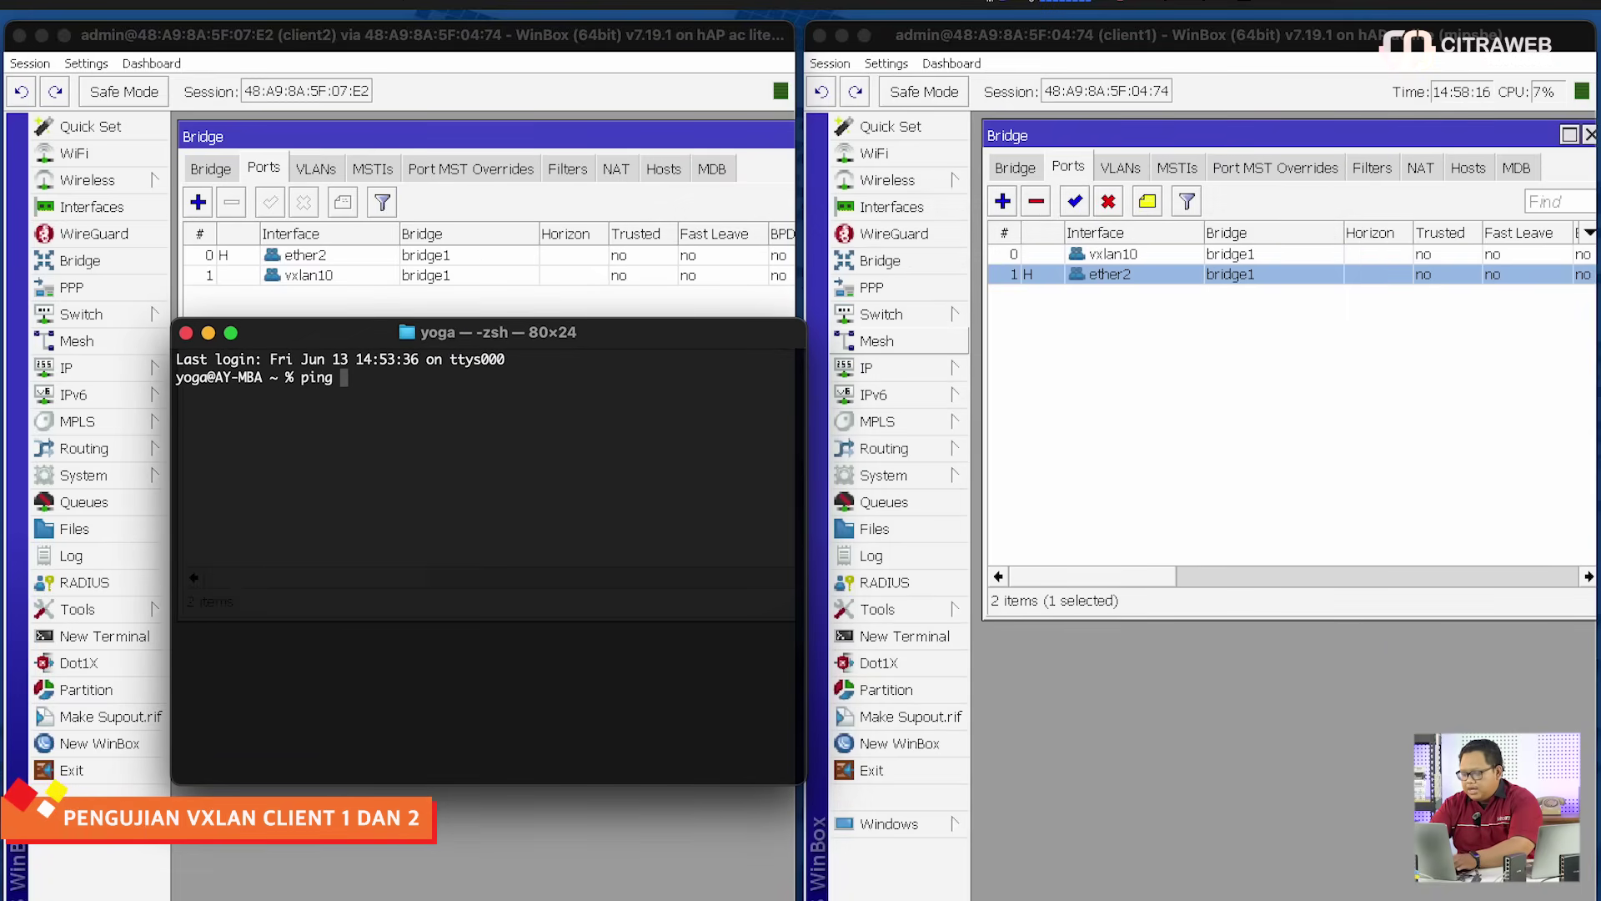
text(192.168.)
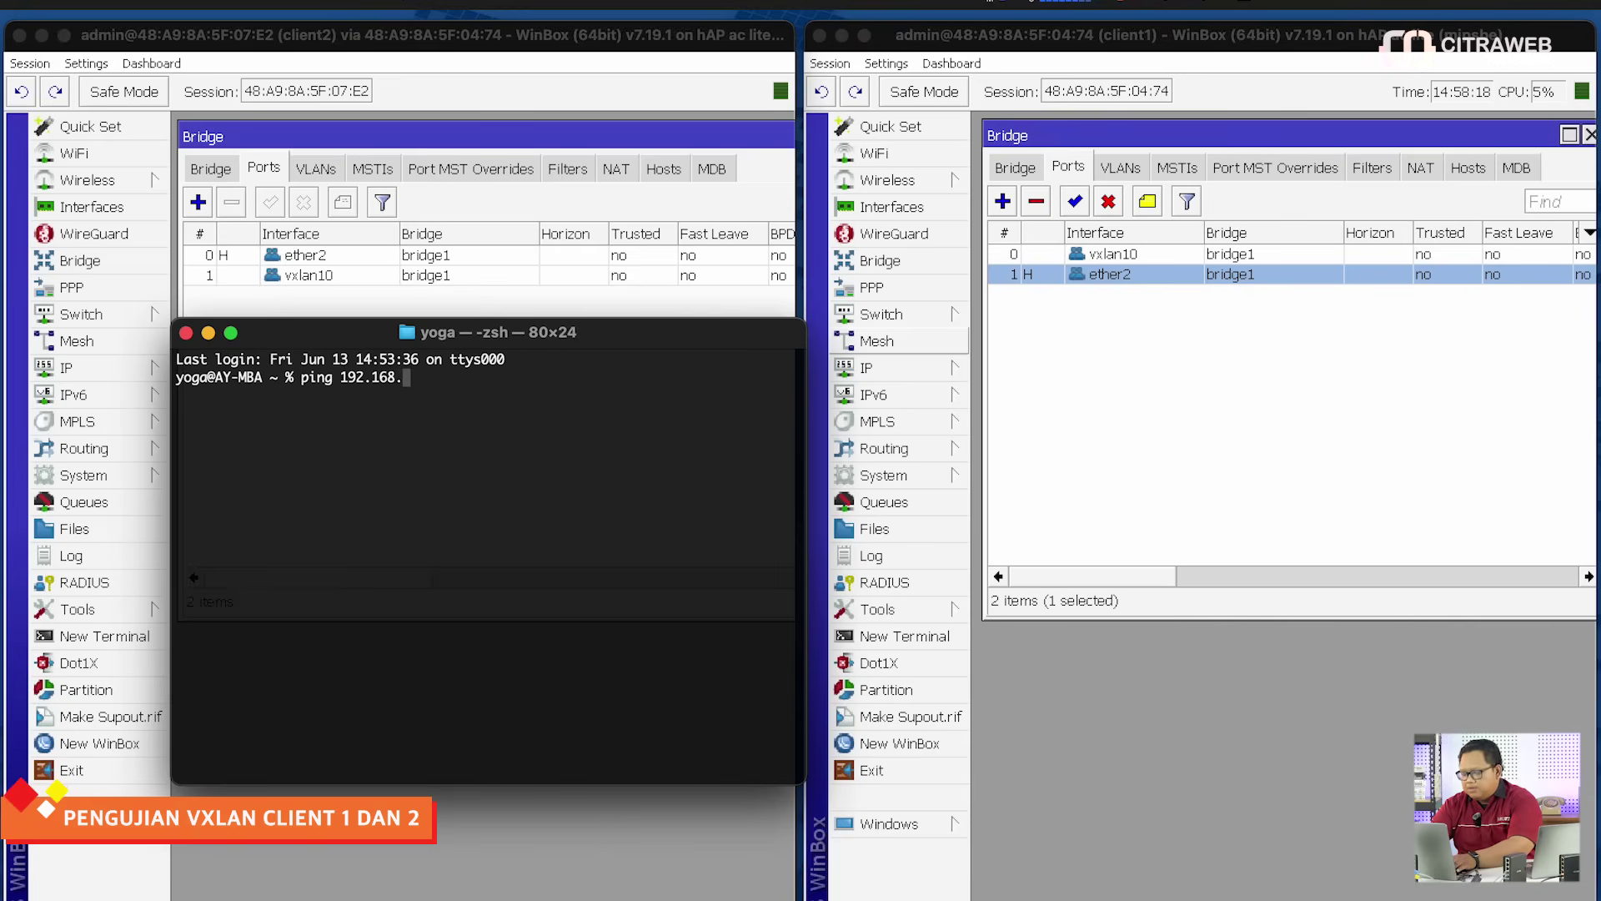
text(30.100)
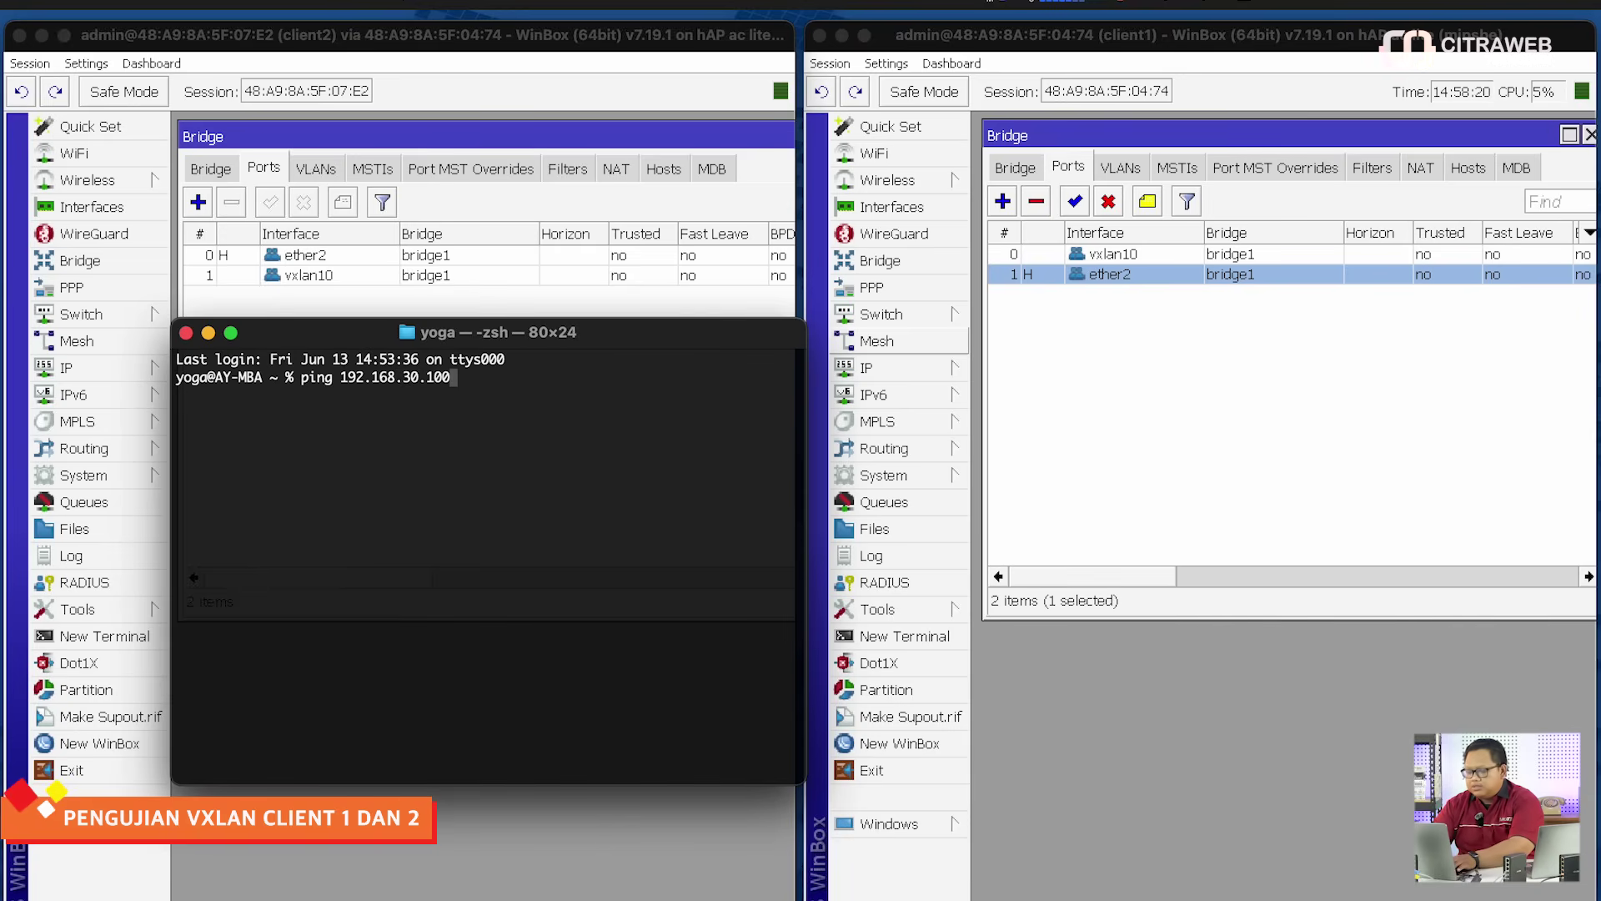
key(Return)
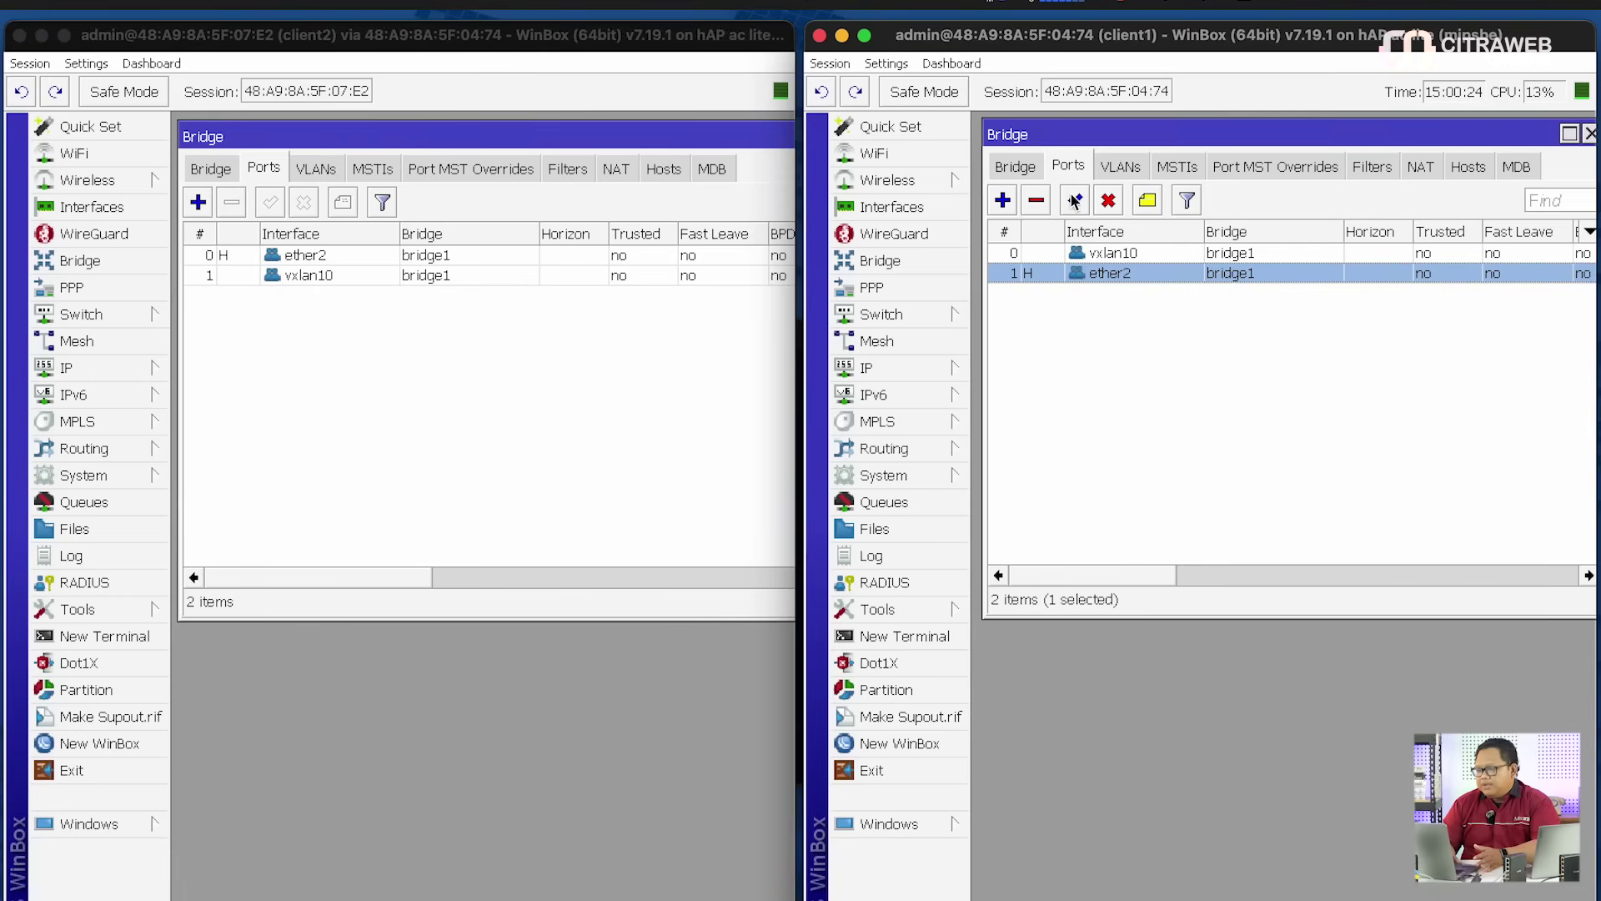
Review the vxlan10 and ether2 bridge ports on client1, close its bridge window and inspect the 192.168.30.1/24 entry in the address list
click(1089, 259)
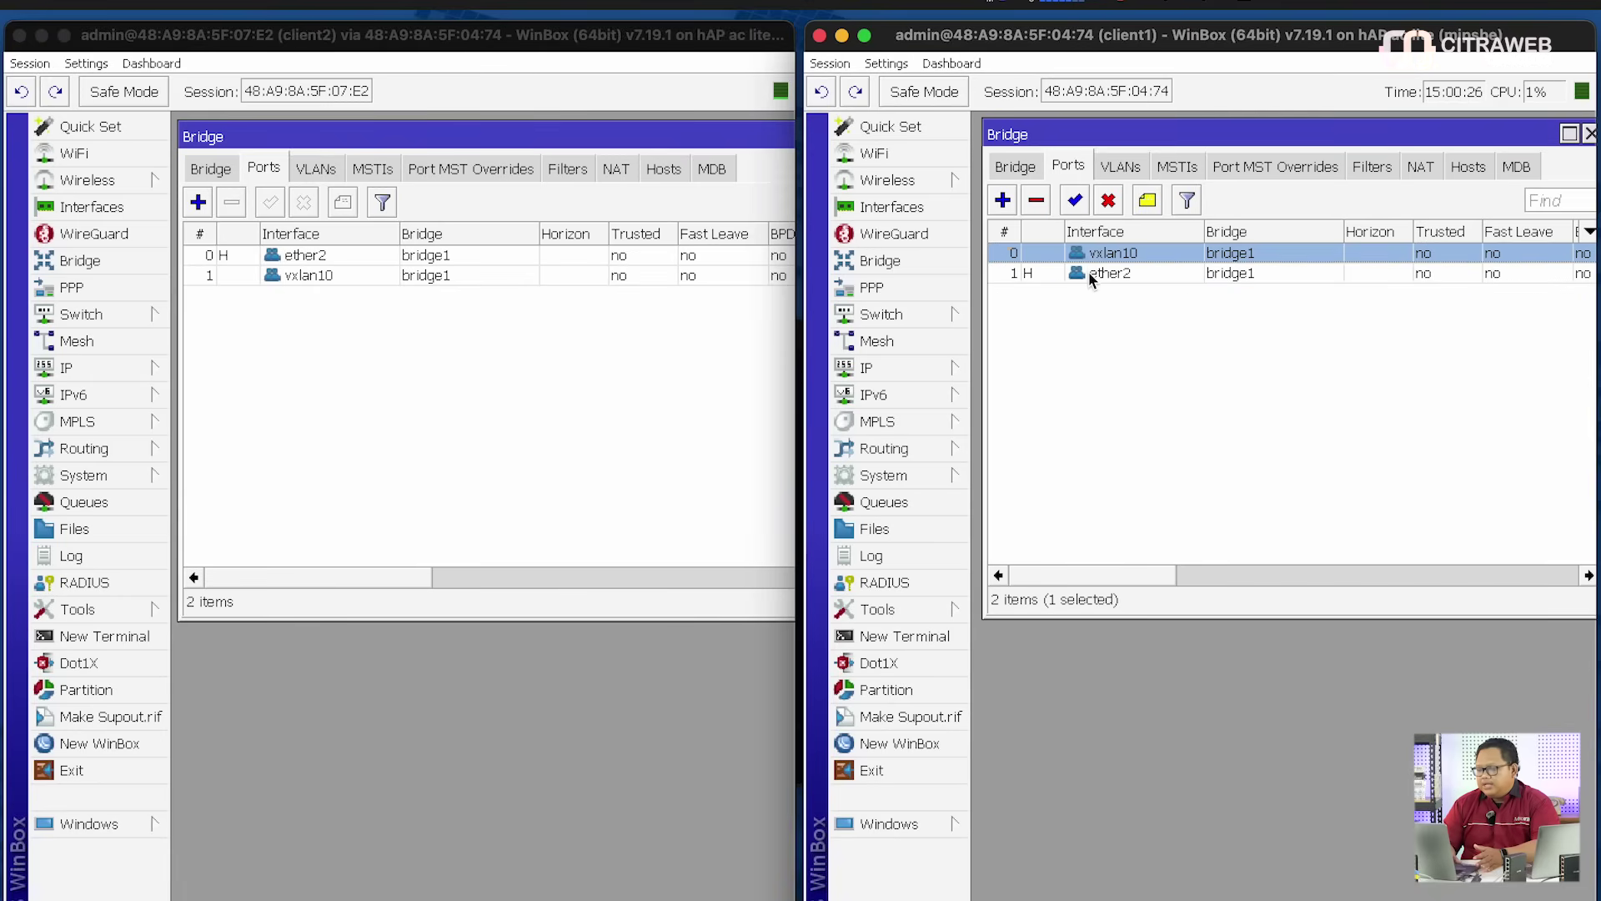
click(1089, 272)
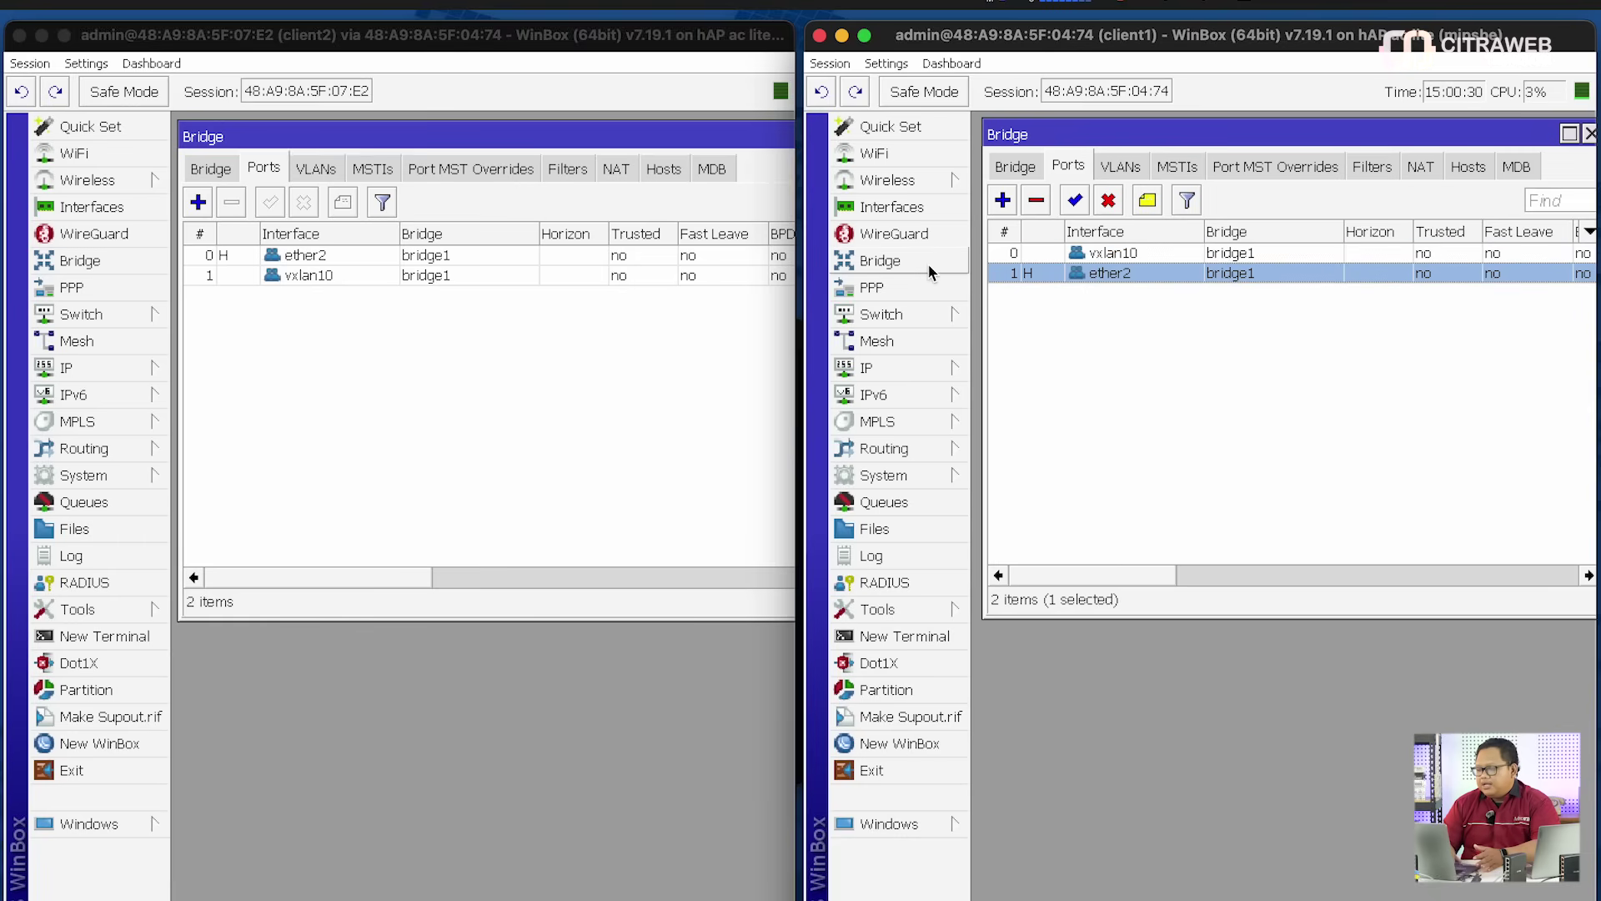
click(1591, 135)
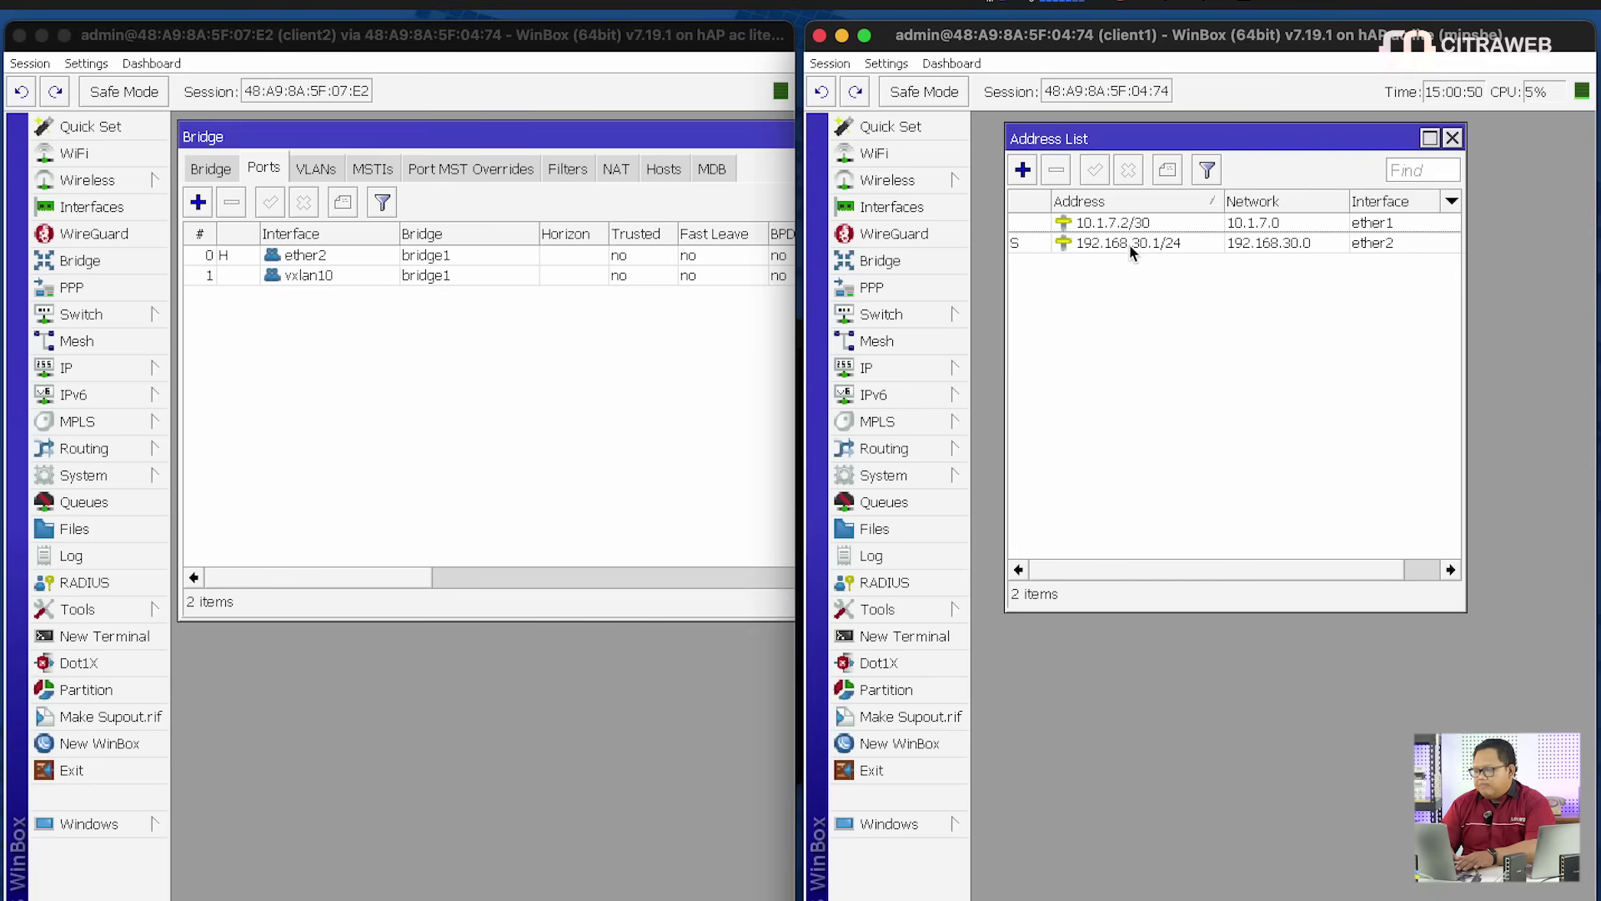
mouse_move(1144, 244)
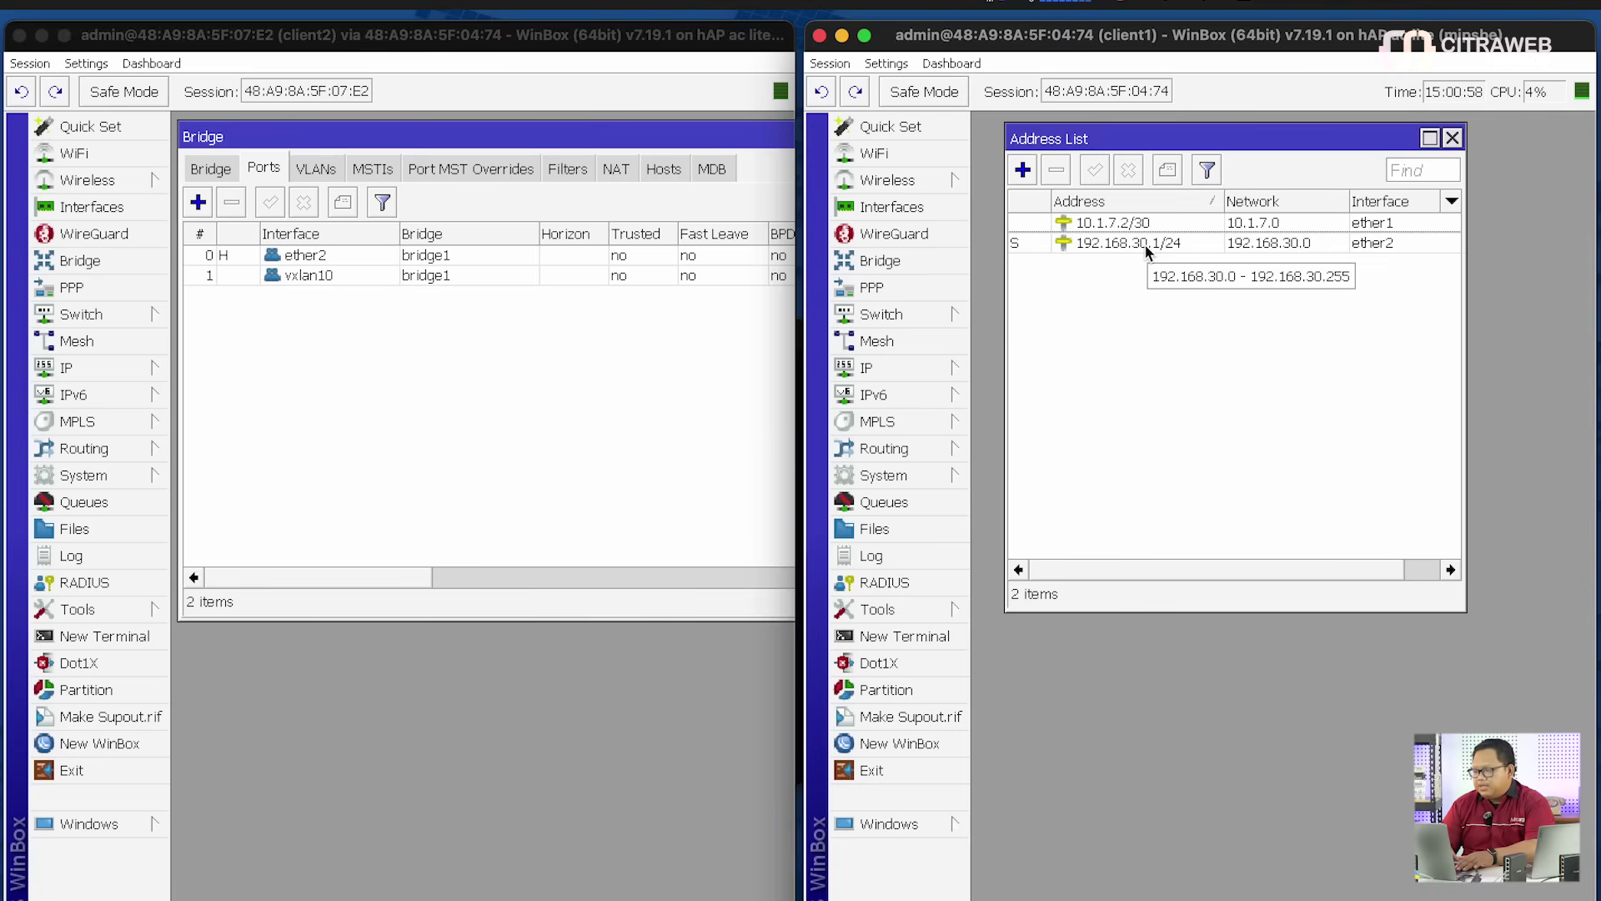
Change the interface of the 192.168.30.1/24 address on client1 to bridge1 and save the entry
double_click(1144, 244)
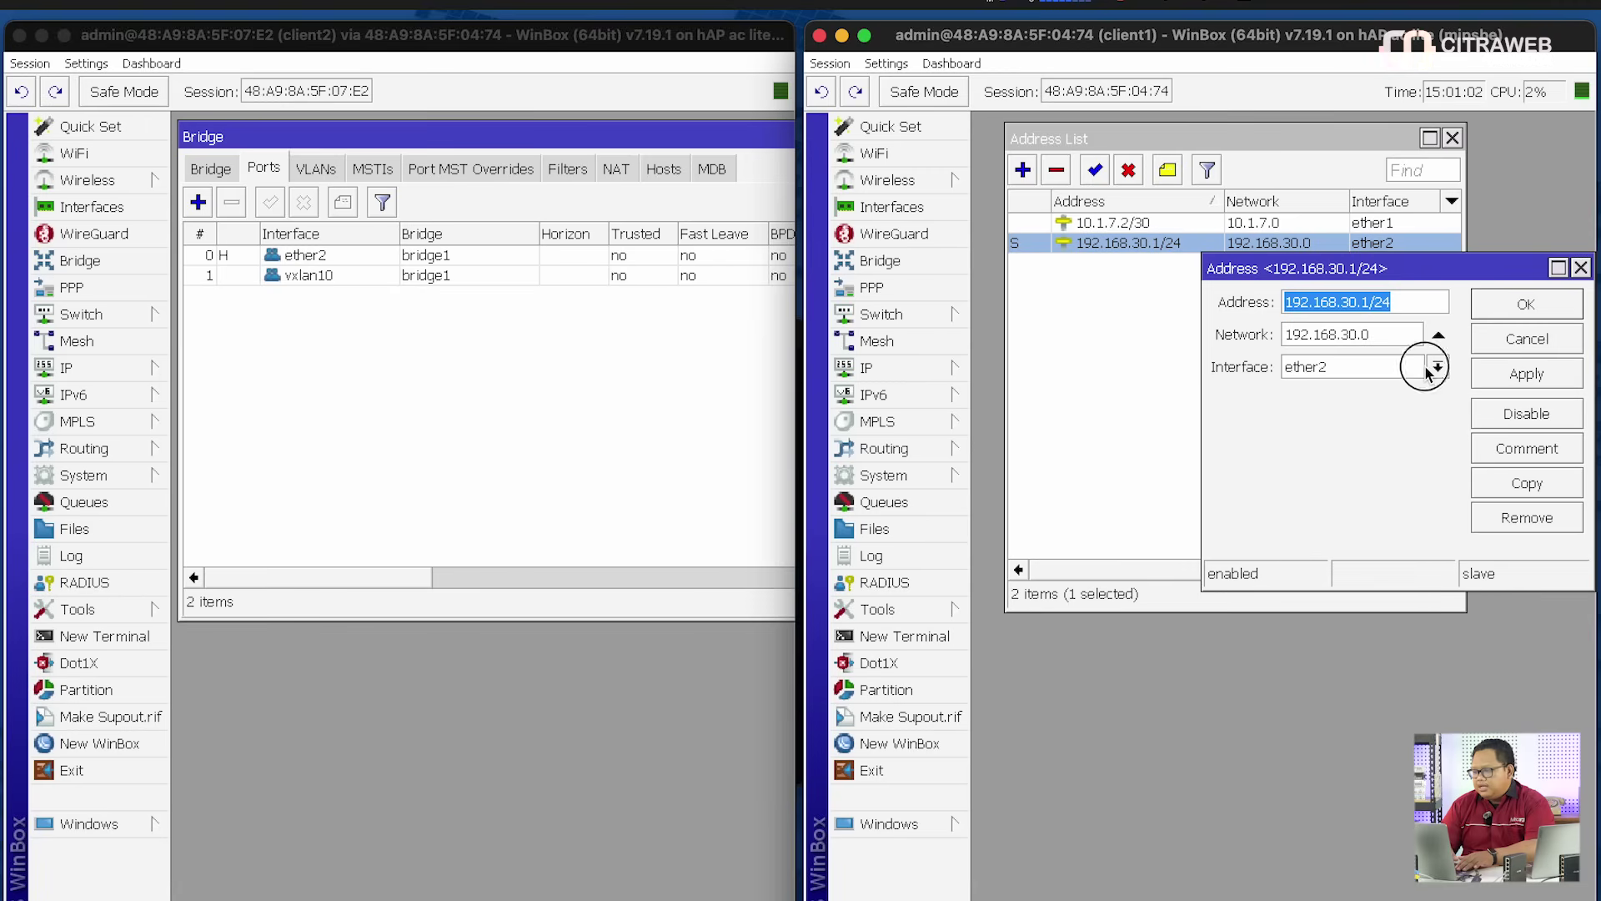
click(1436, 366)
click(1402, 387)
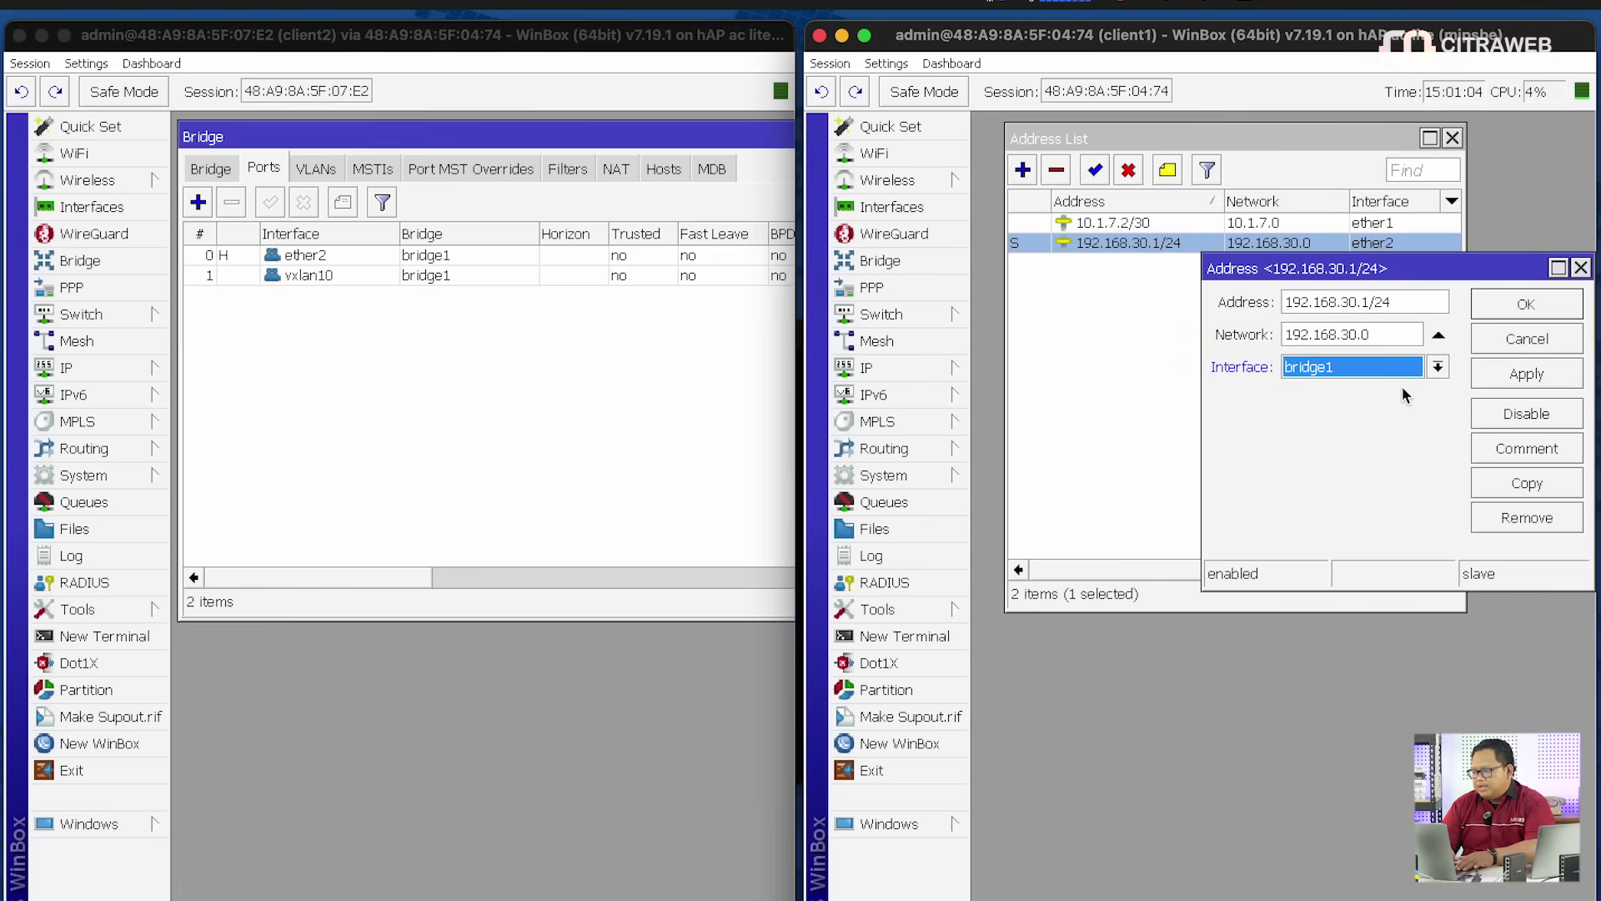
click(1522, 307)
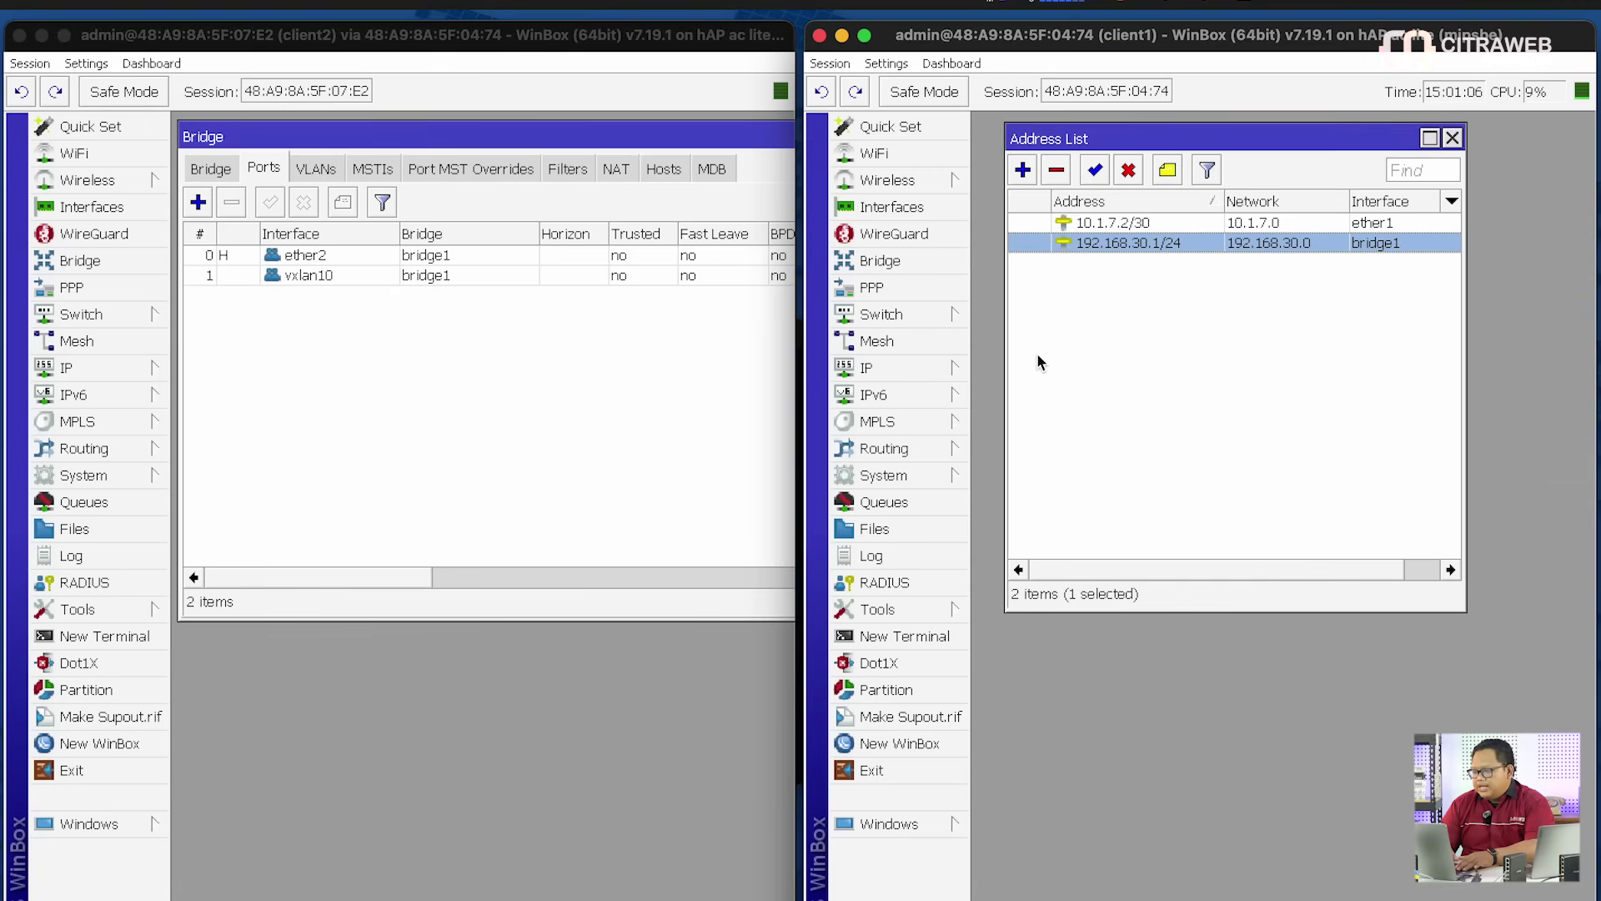
Start the DHCP server setup wizard on client1 and choose bridge1 as the DHCP server interface
click(938, 367)
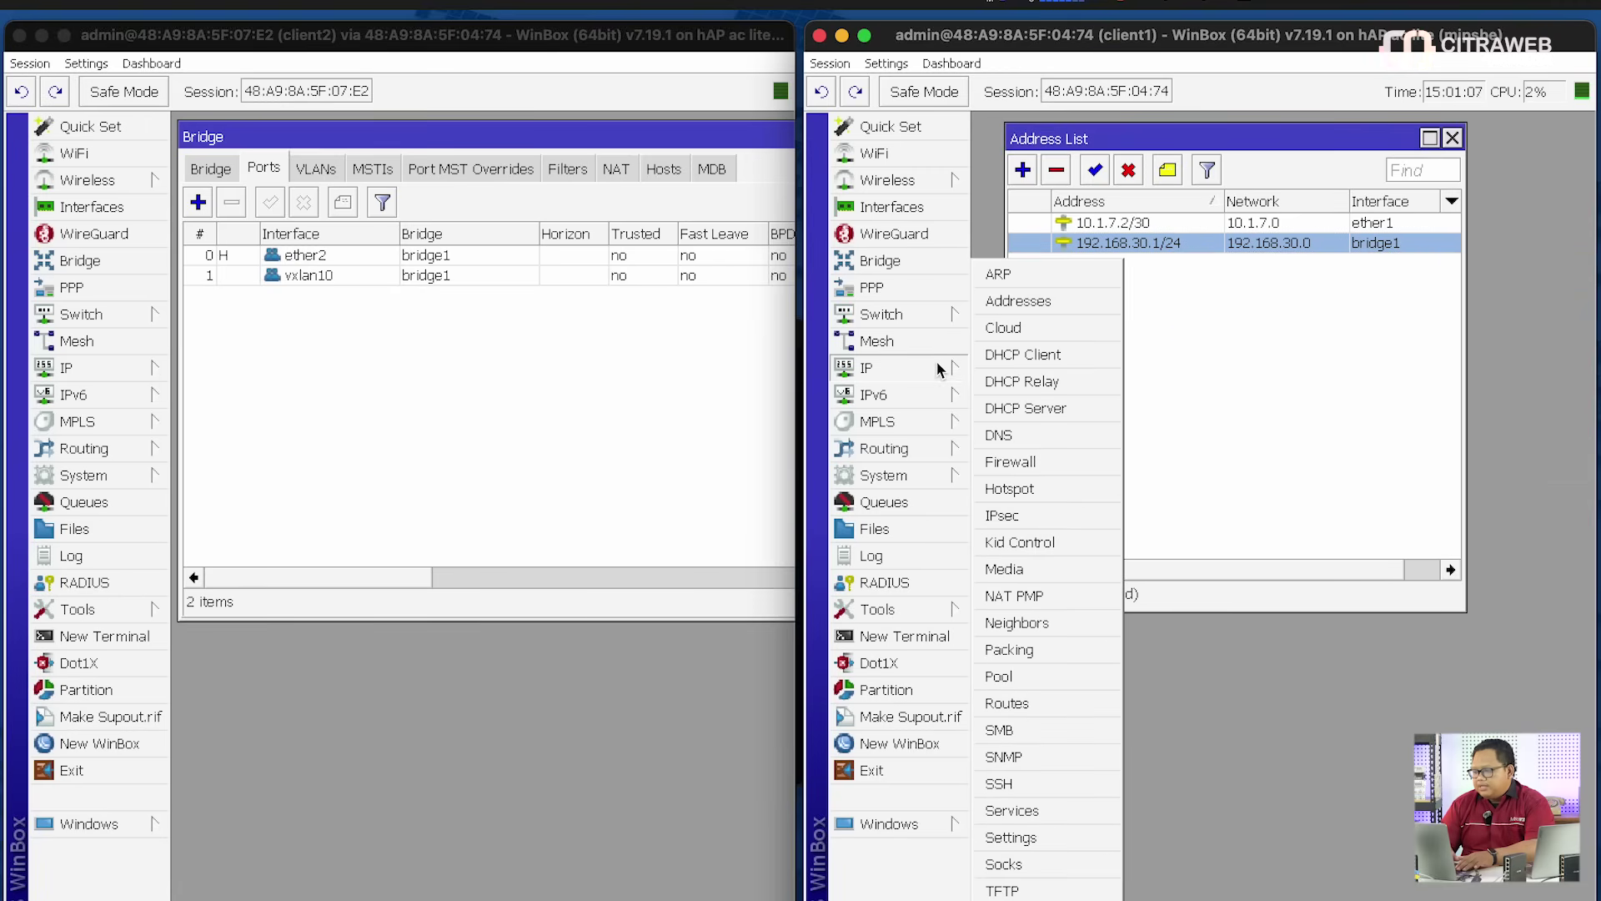
click(1034, 408)
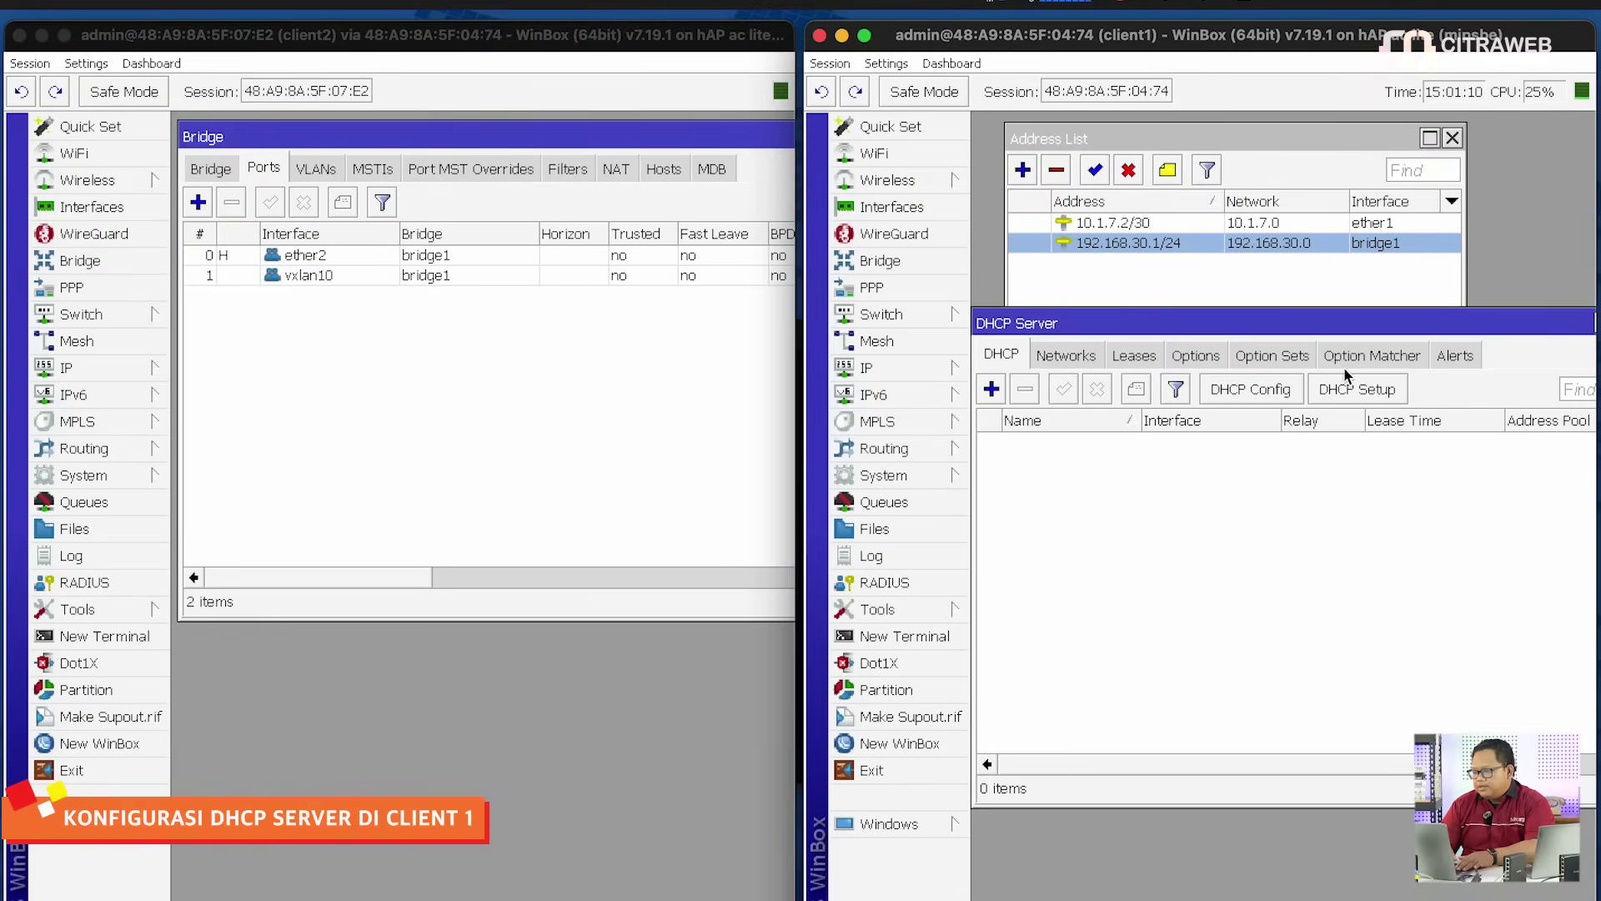
drag(1304, 321, 1304, 278)
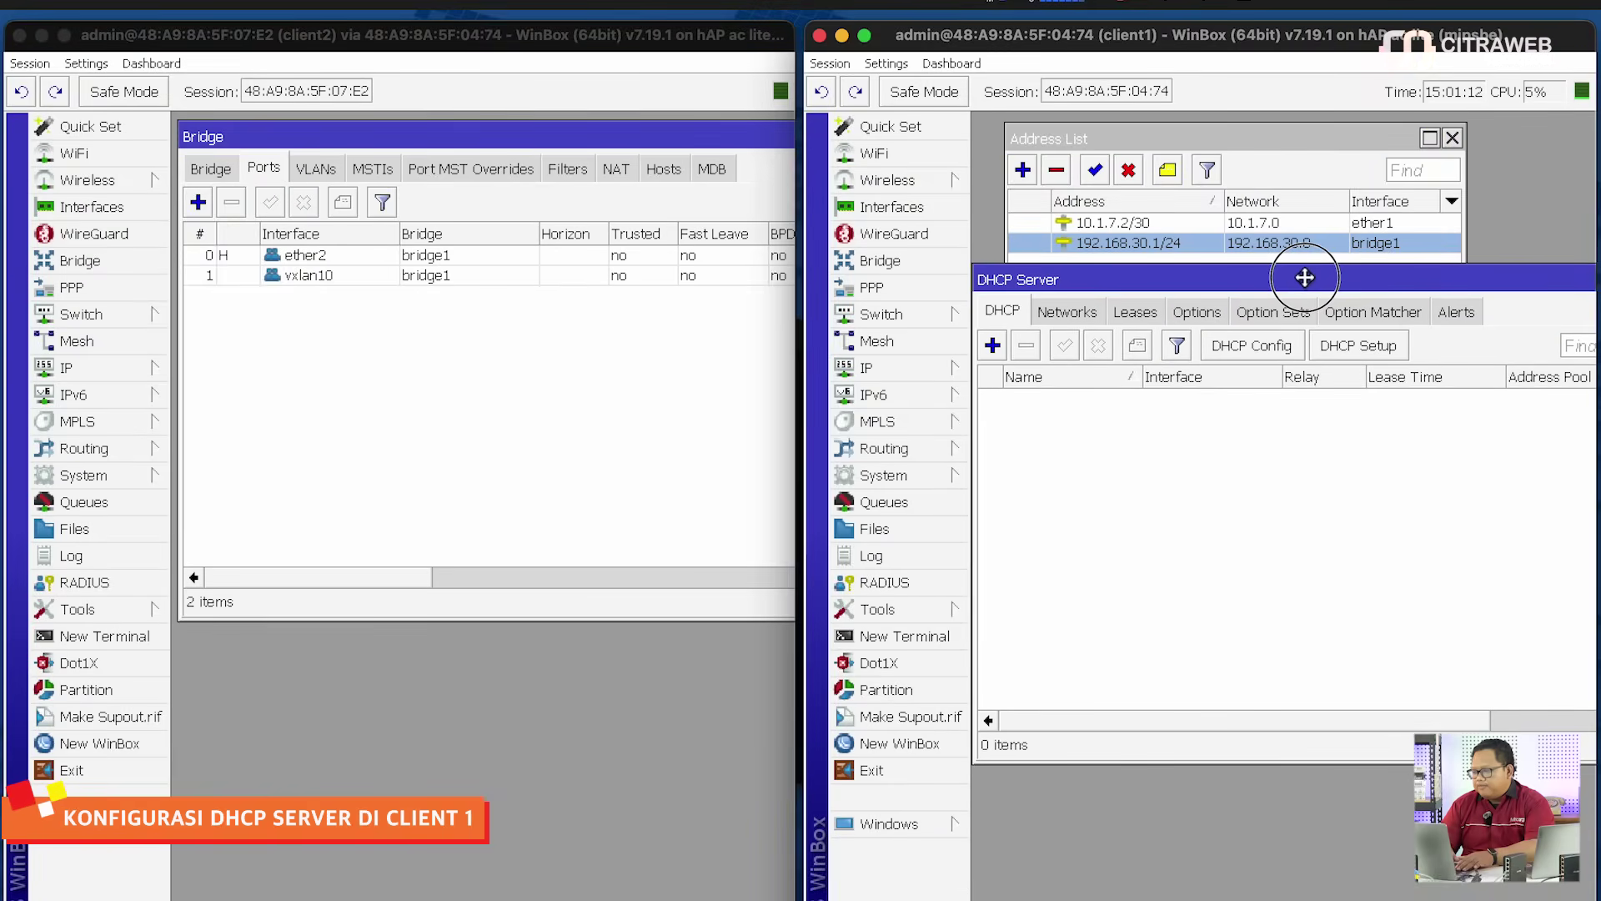
click(1348, 347)
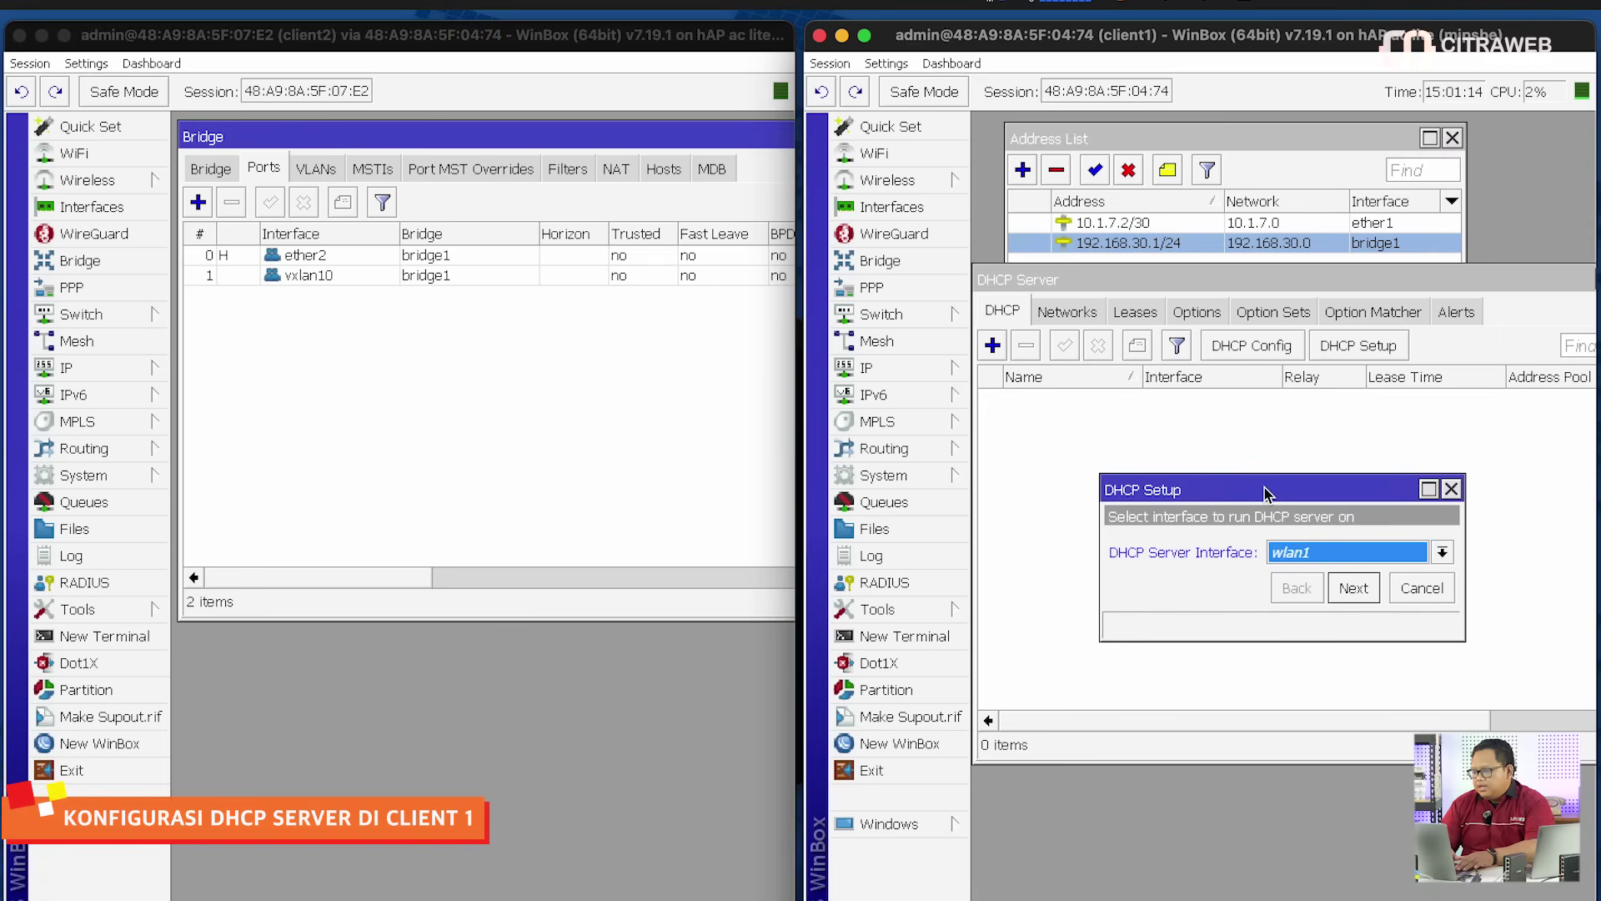
drag(1267, 496, 1233, 402)
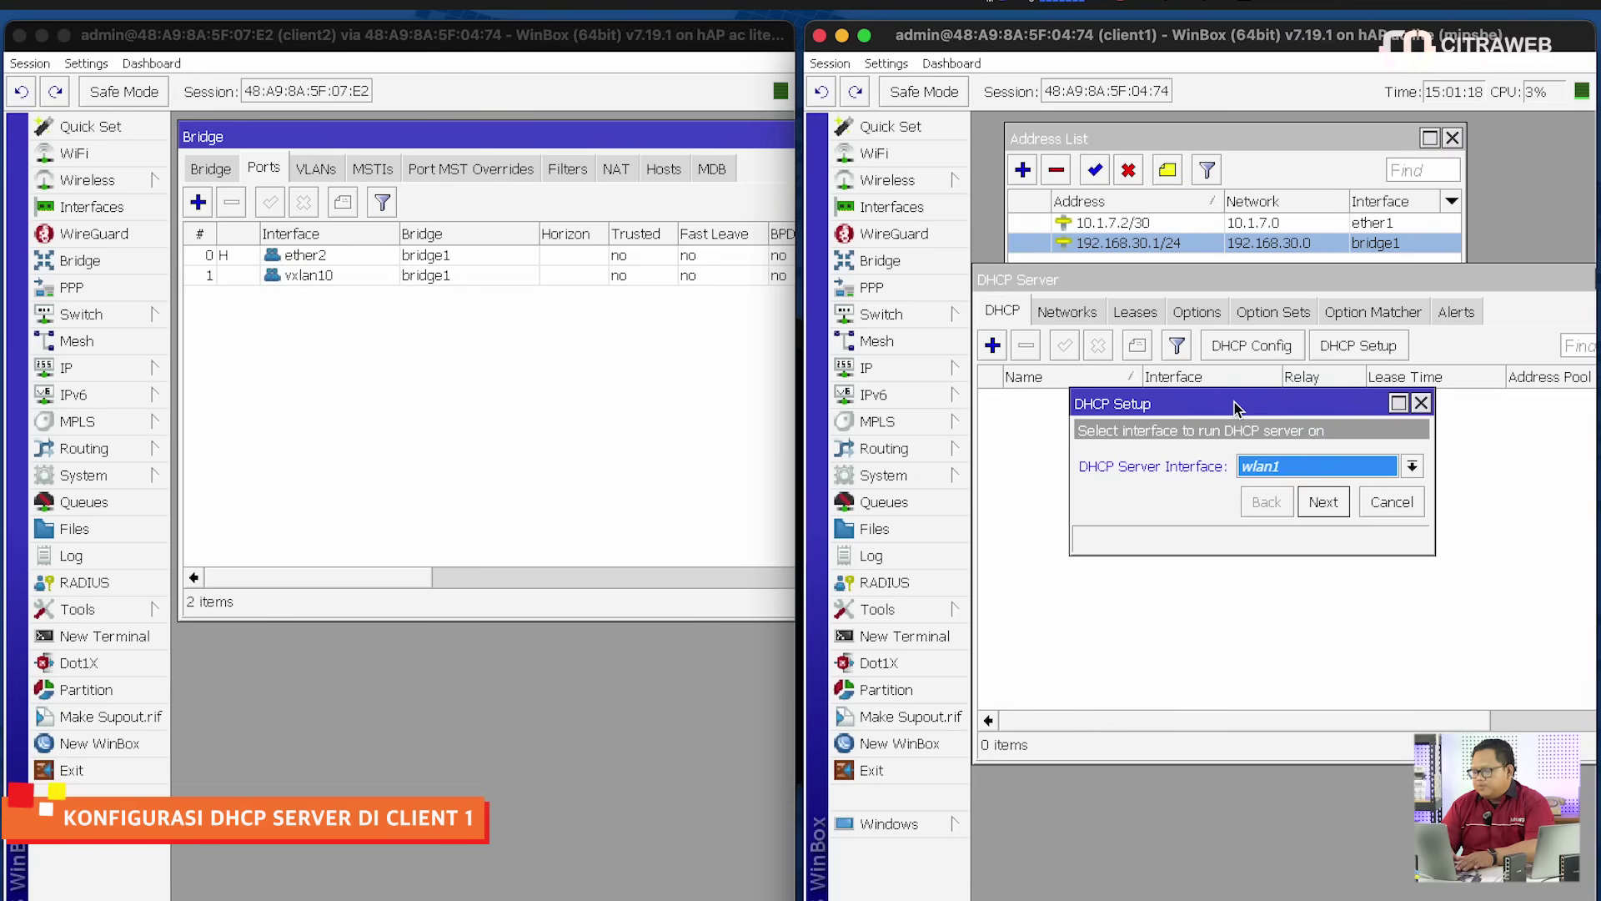
click(1410, 466)
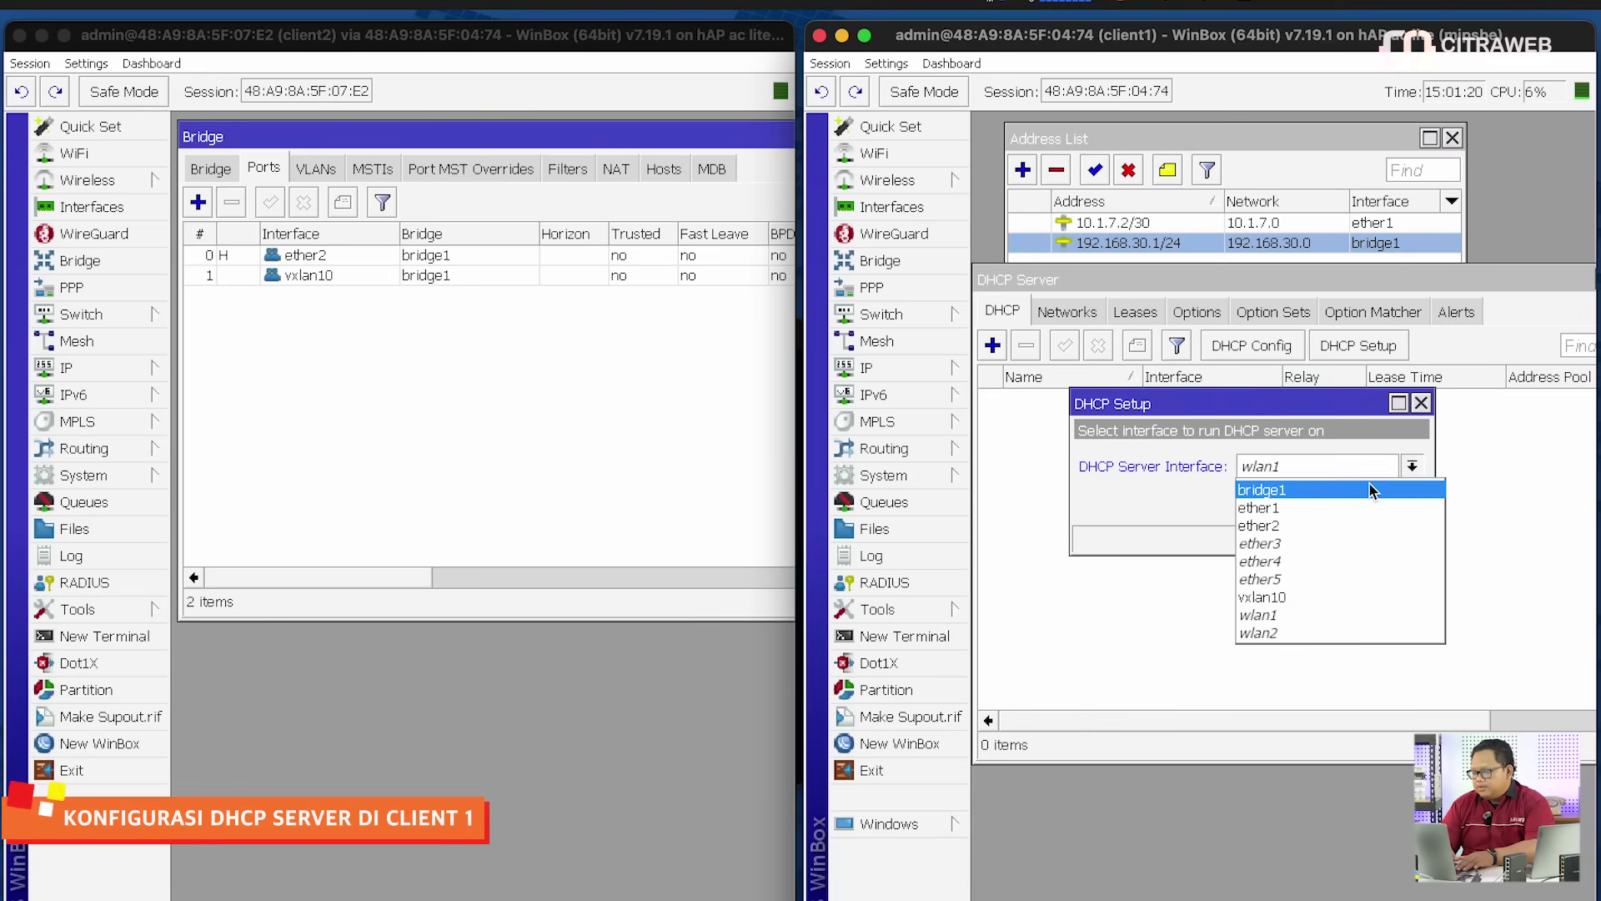
click(1409, 490)
Complete the DHCP setup with its proposed values, including gateway 192.168.30.1, DNS server 8.8.8.8 and a 00:30:00 lease time
click(1326, 503)
click(1326, 503)
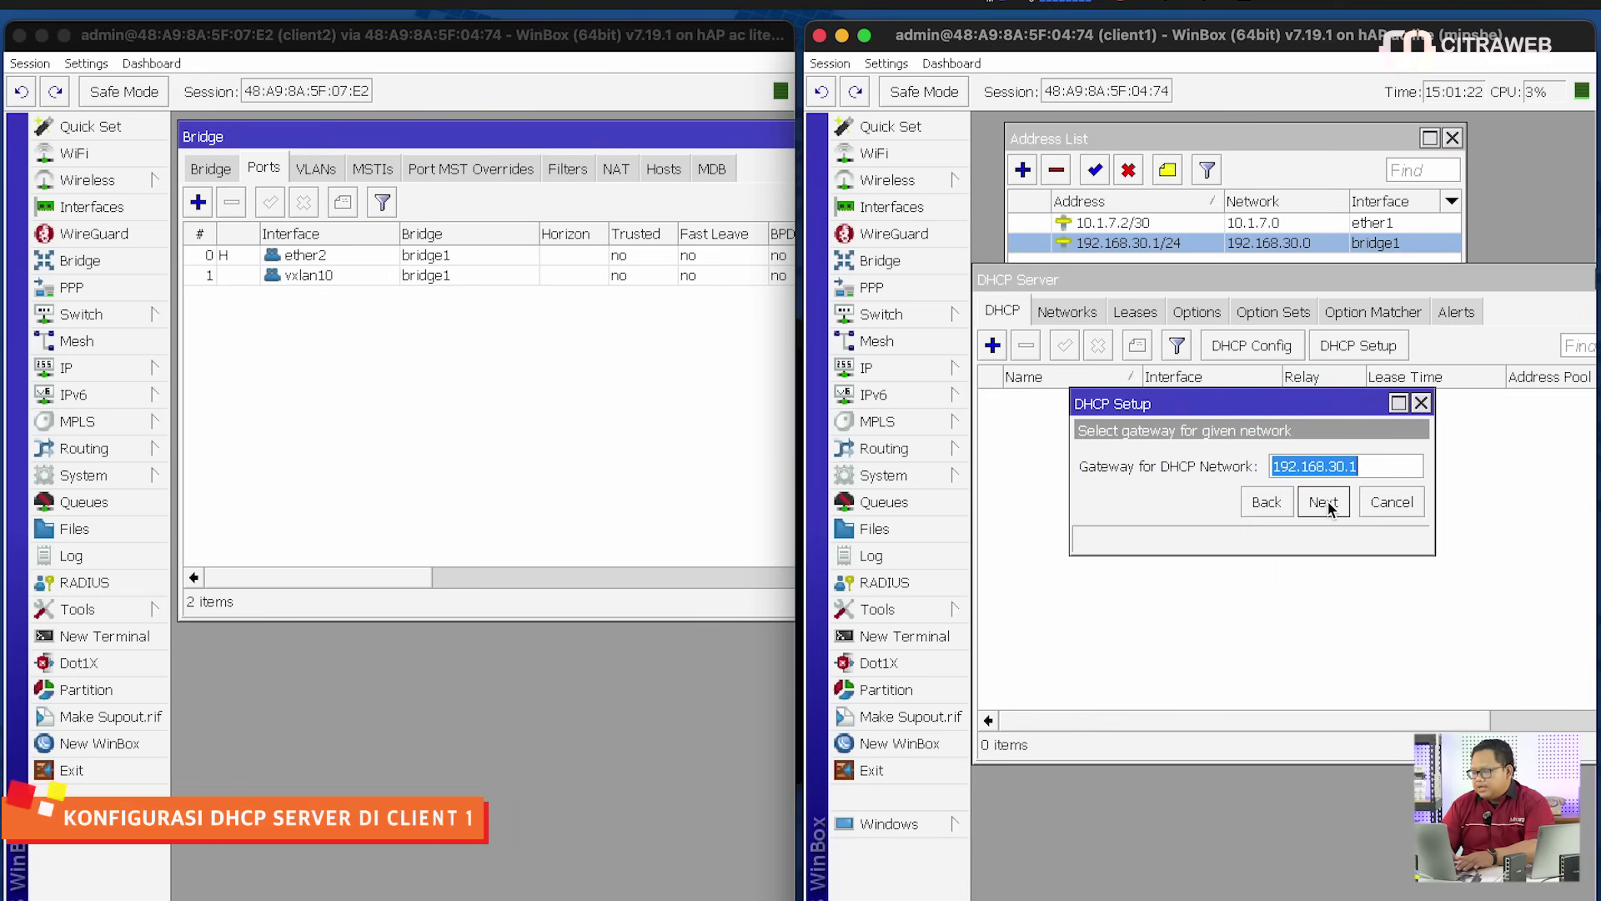
click(1326, 503)
click(1326, 503)
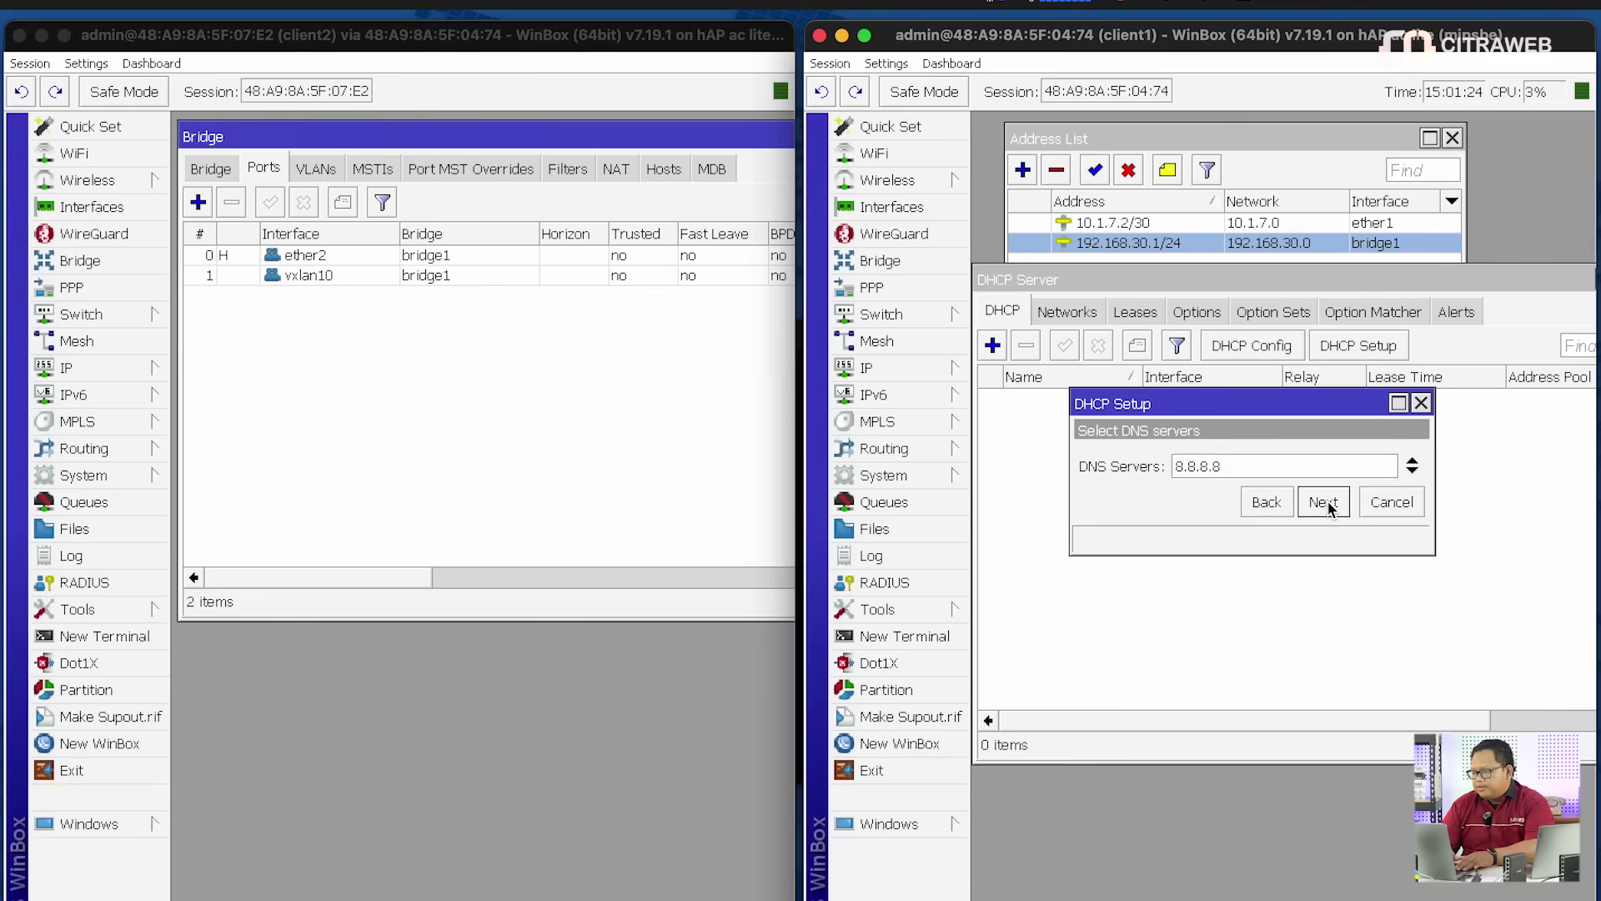
click(1324, 502)
click(1324, 503)
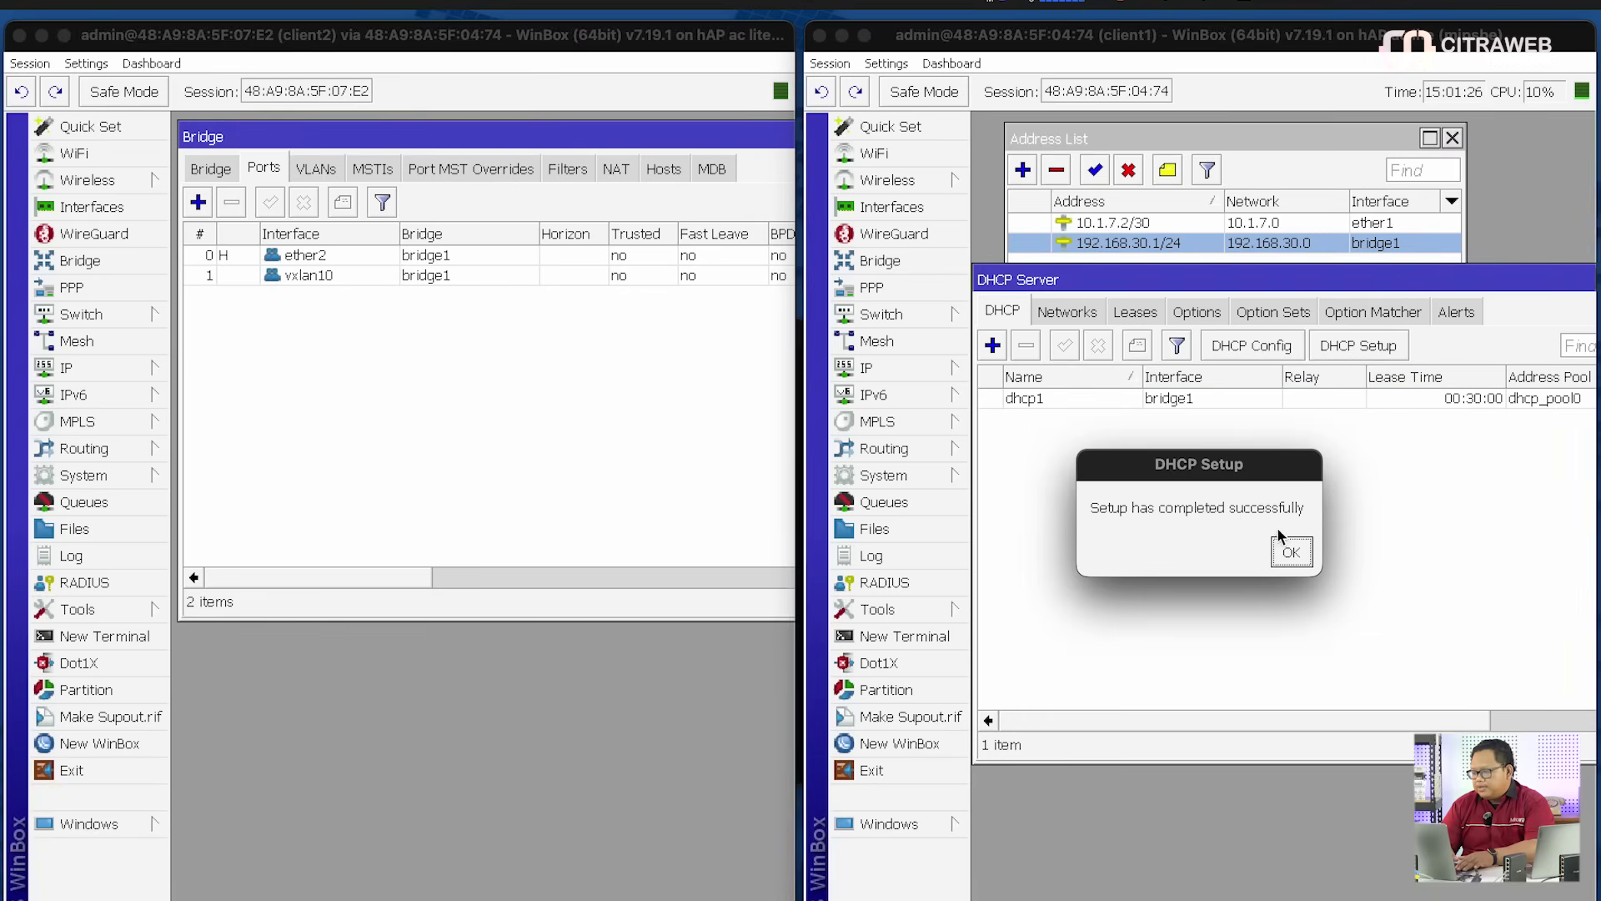
click(1298, 552)
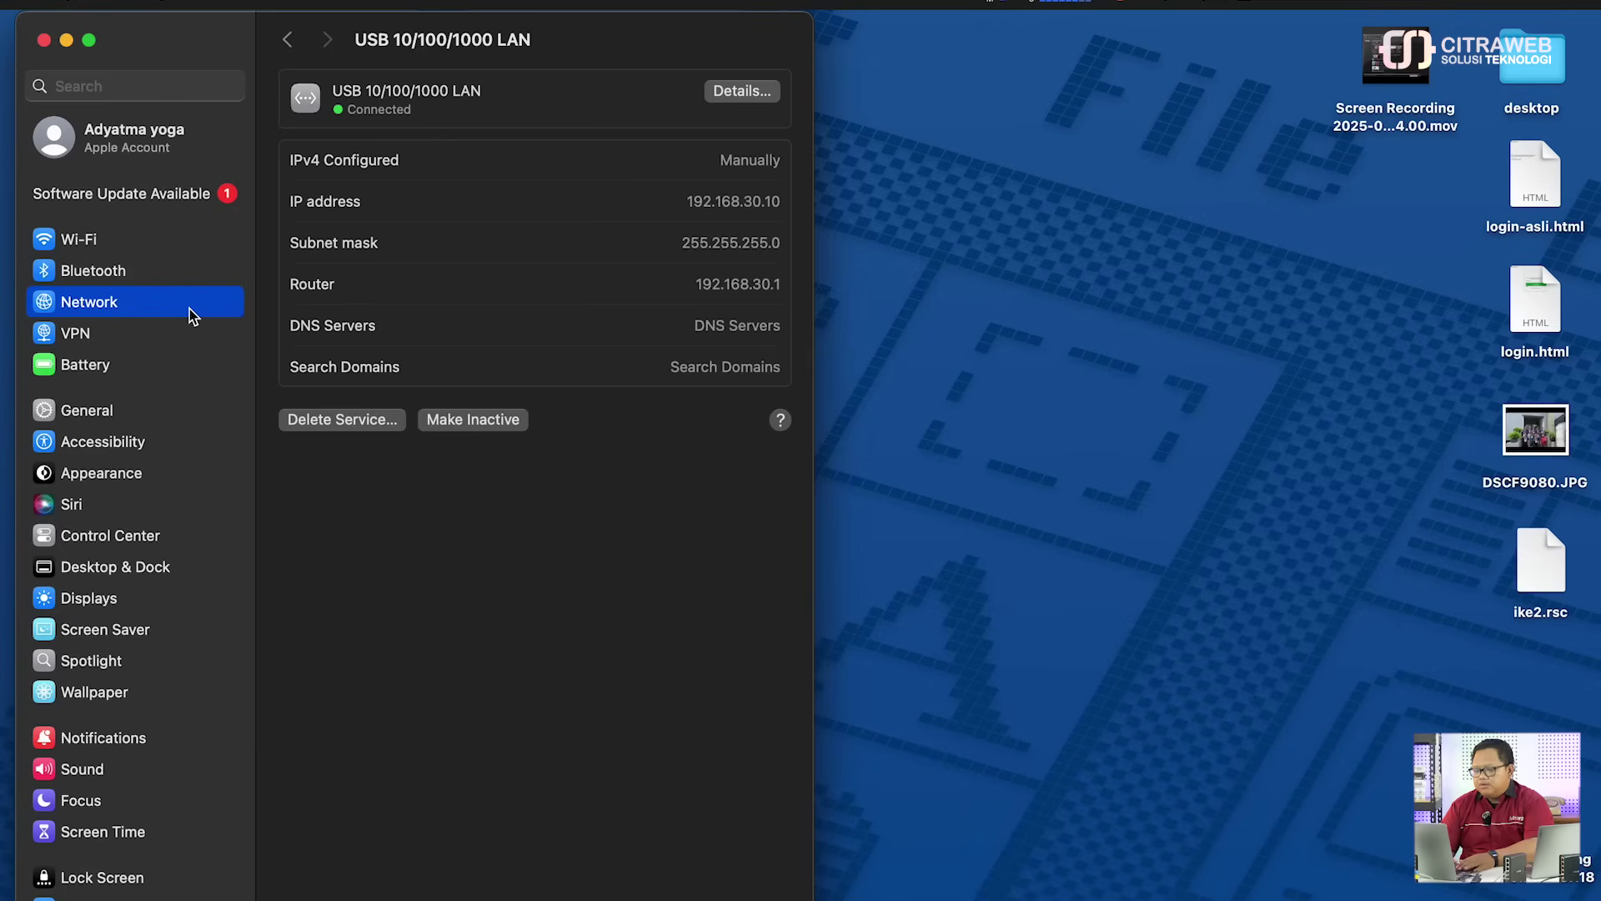
In macOS System Settings, set the USB 10/100/1000 LAN adapter's IPv4 configuration to Using DHCP and apply it
click(731, 93)
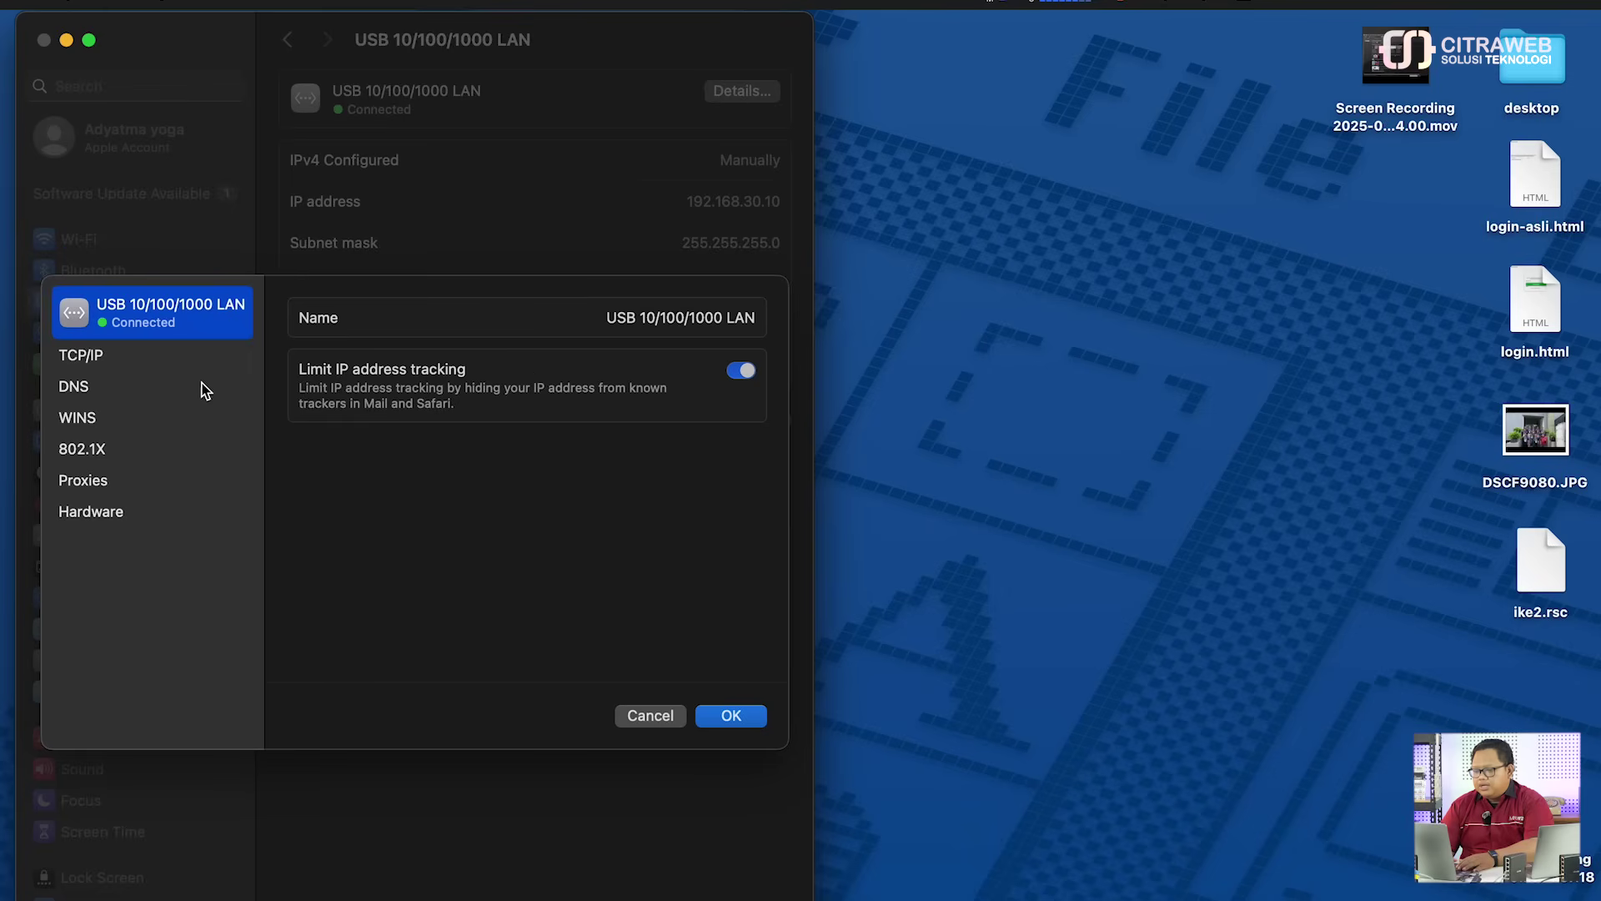
click(186, 365)
click(710, 323)
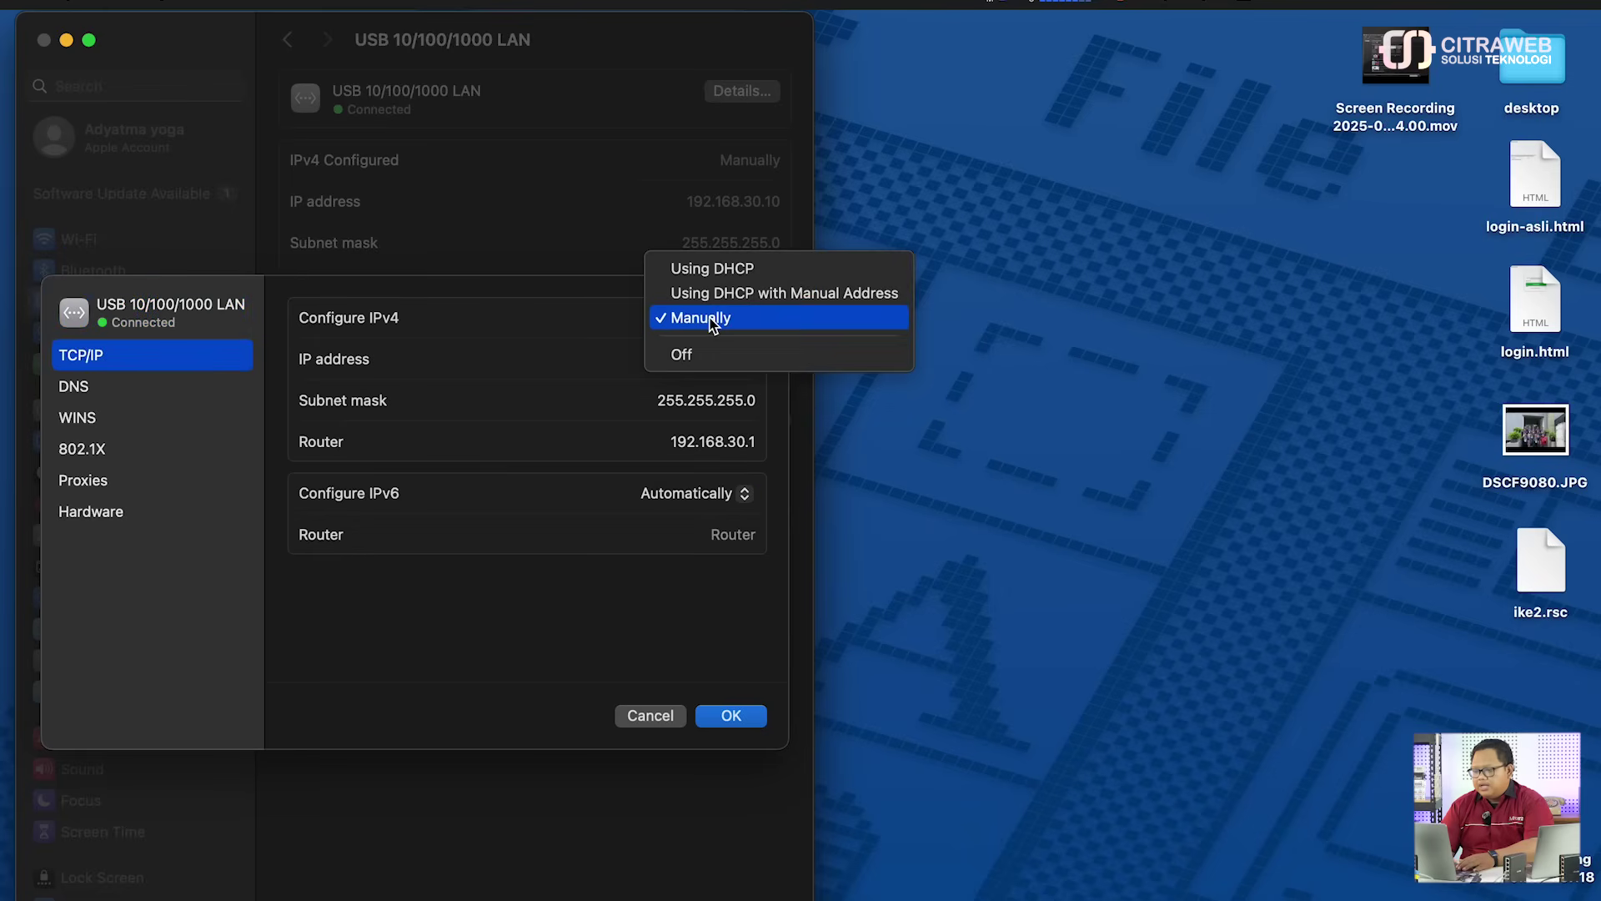
click(723, 267)
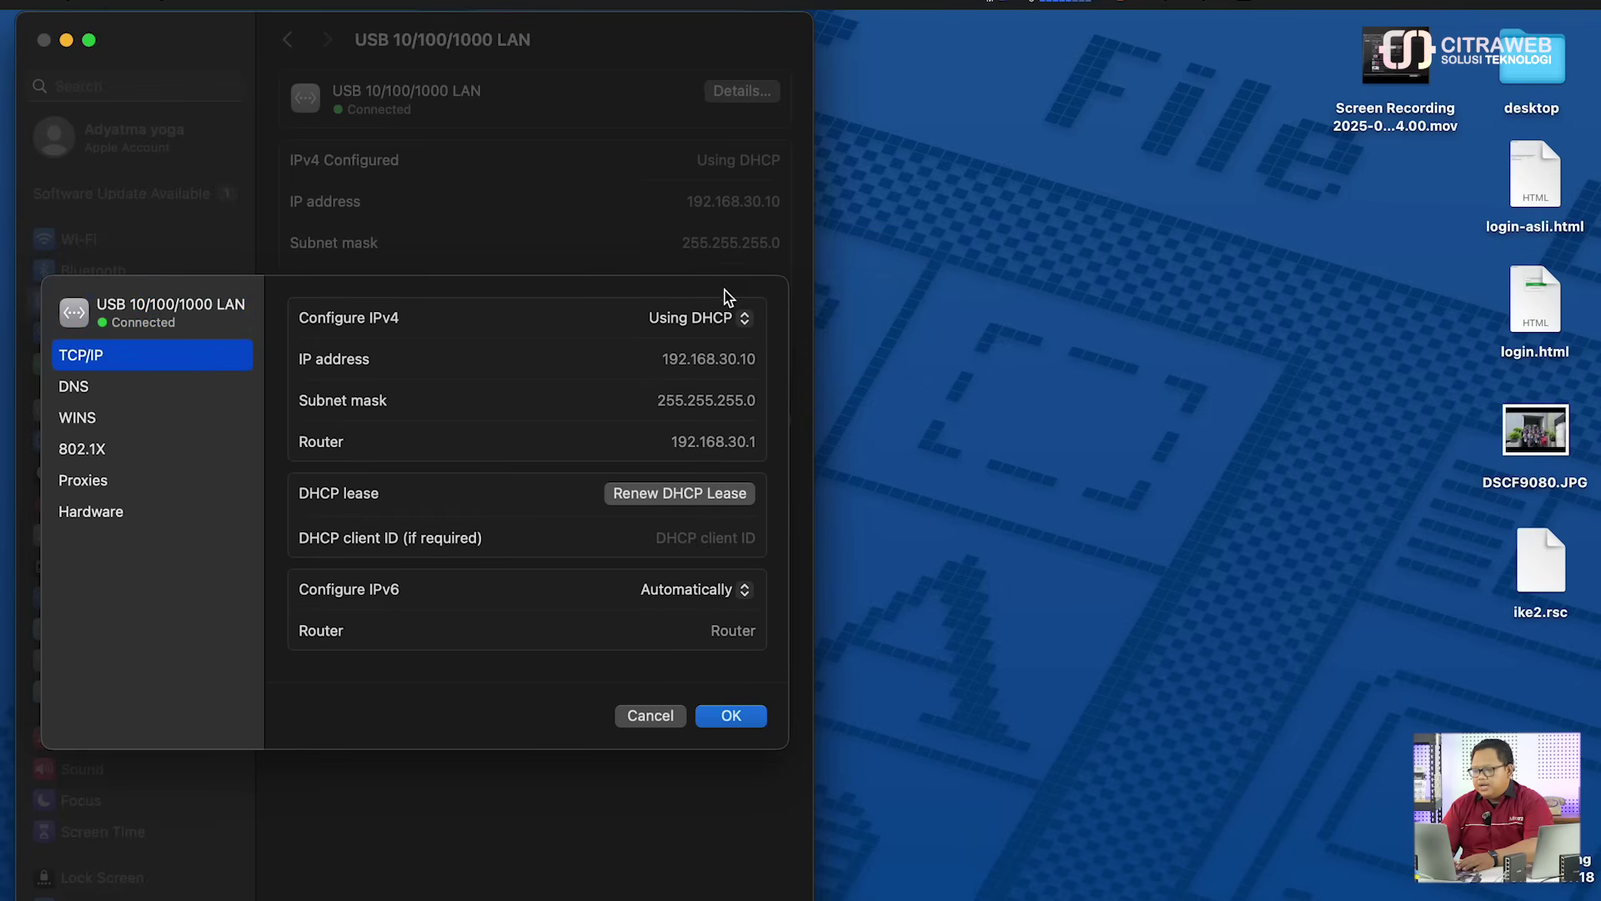
click(715, 719)
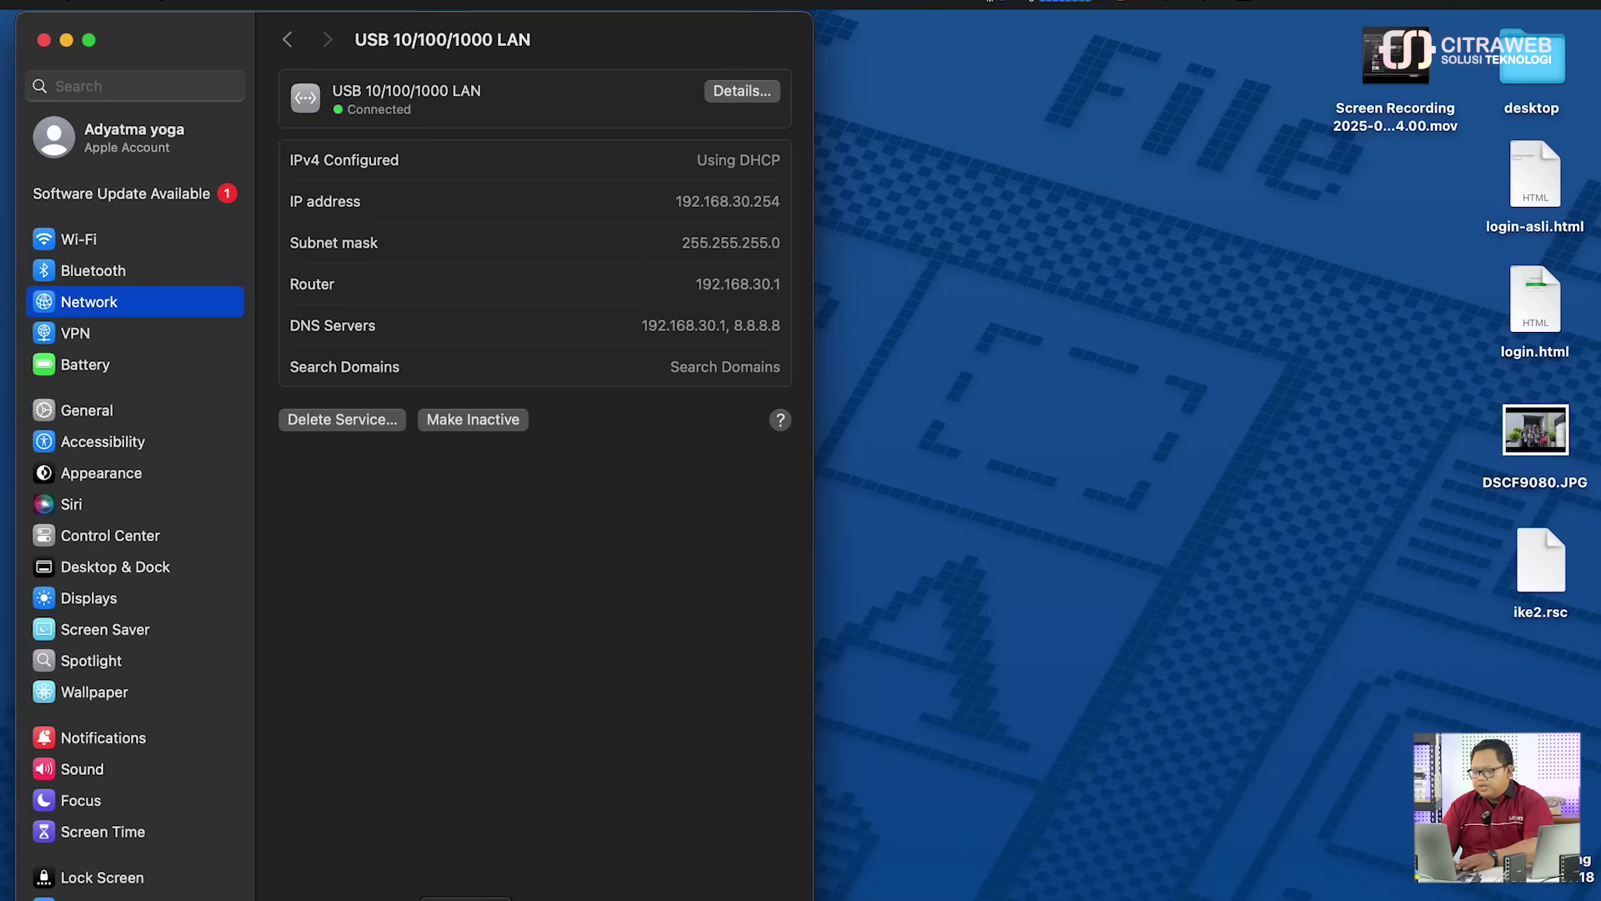
Switch to Terminal on the Mac, place its window beside System Settings, ping google.com and stop the ping
click(465, 900)
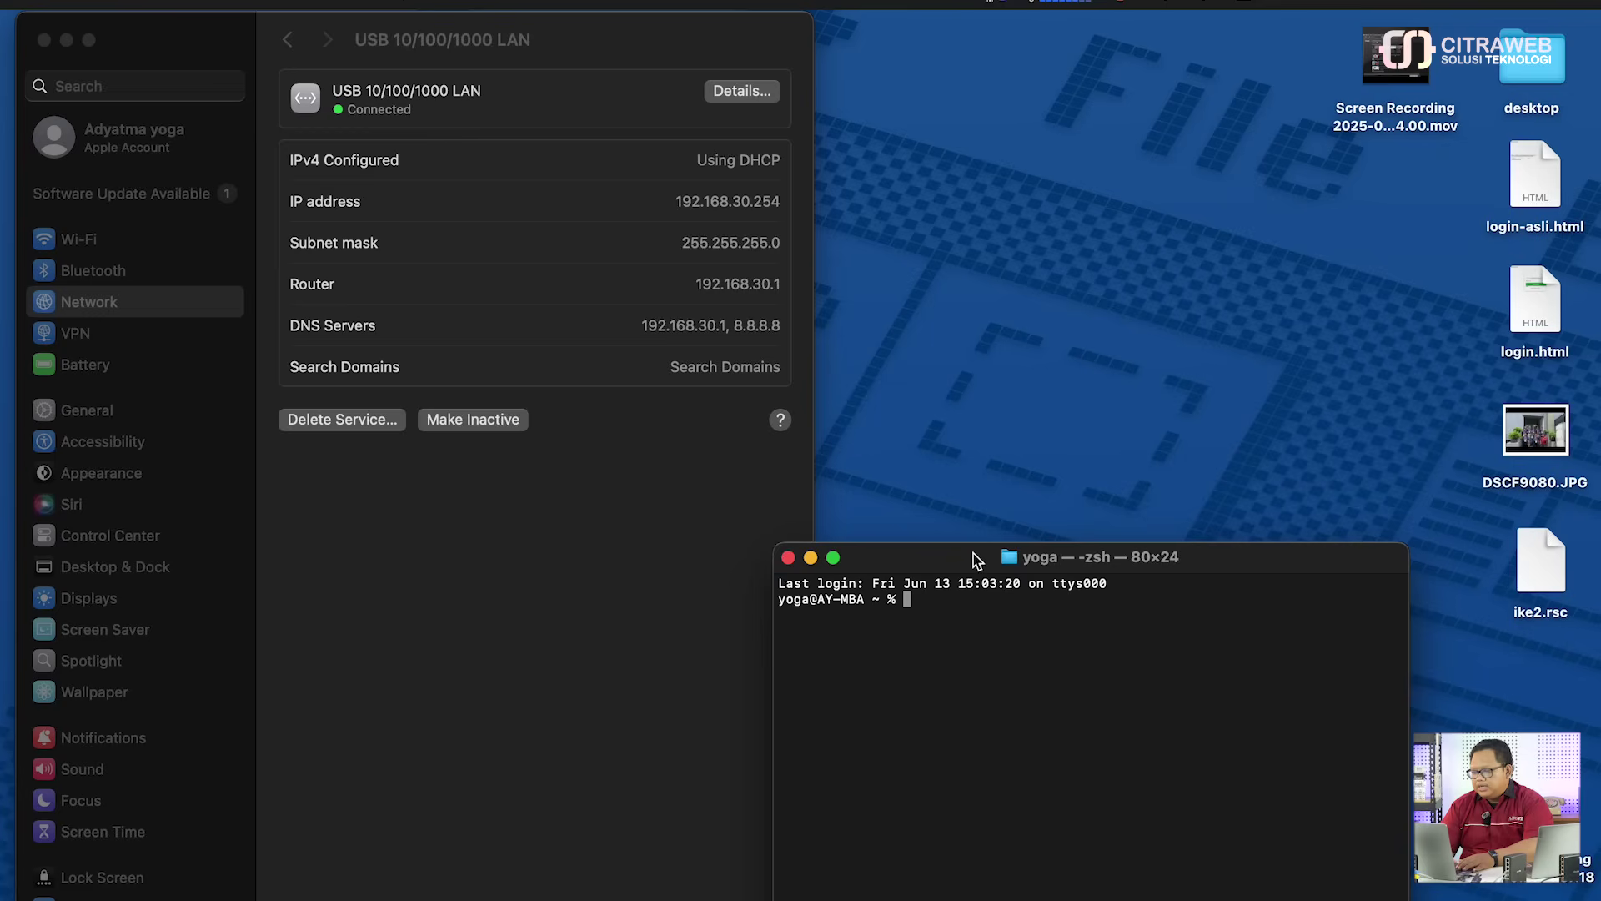
drag(976, 557, 1028, 19)
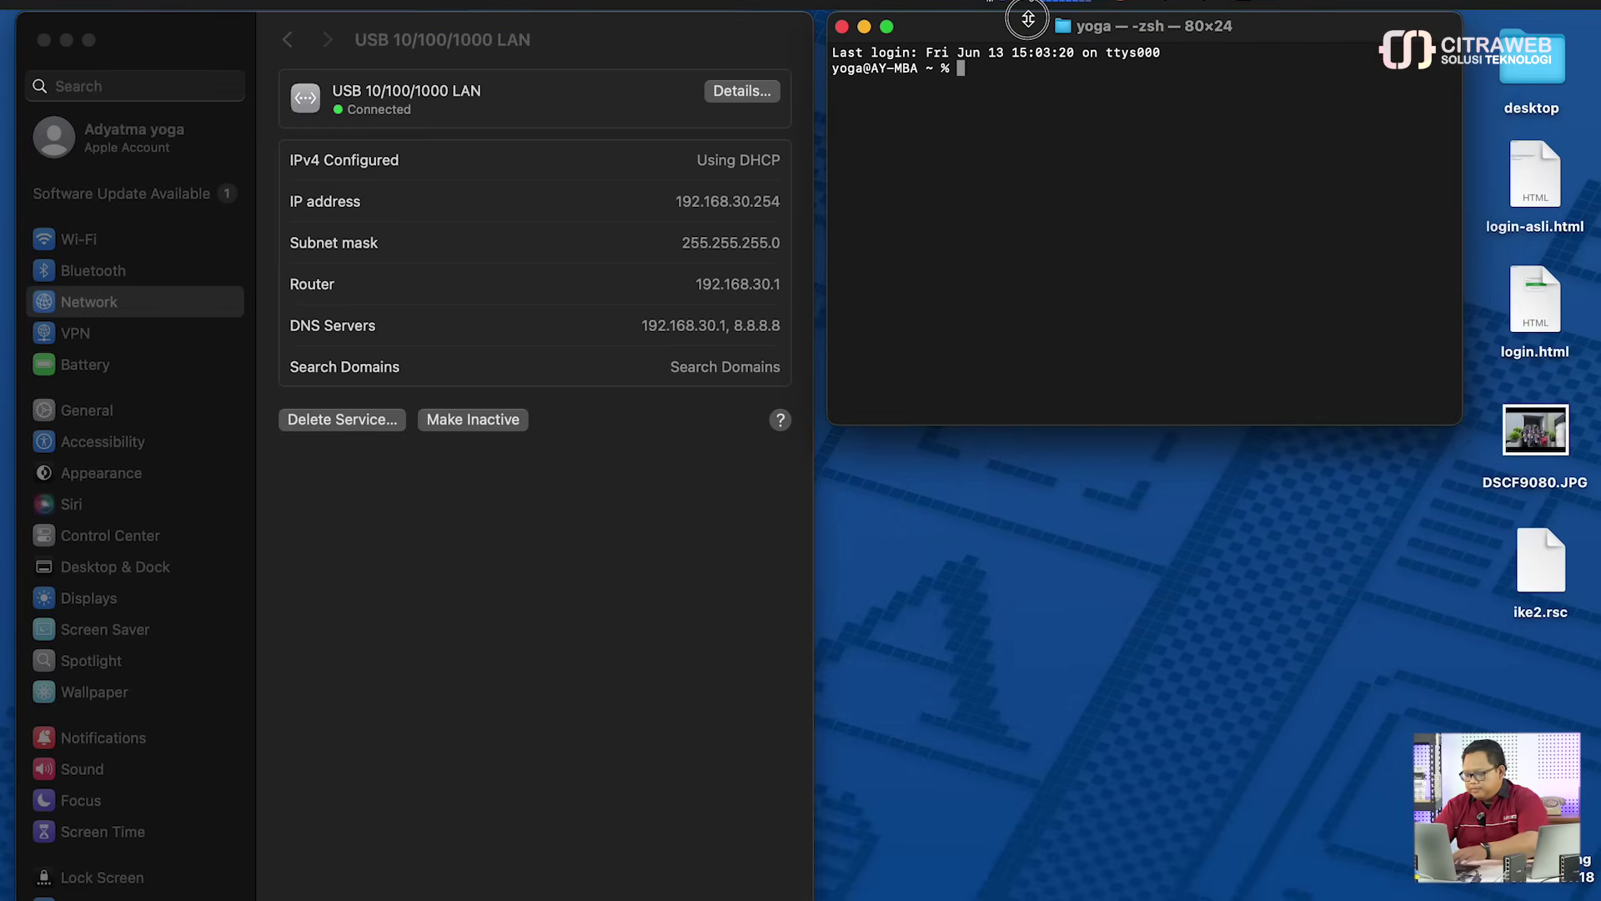
text(ping )
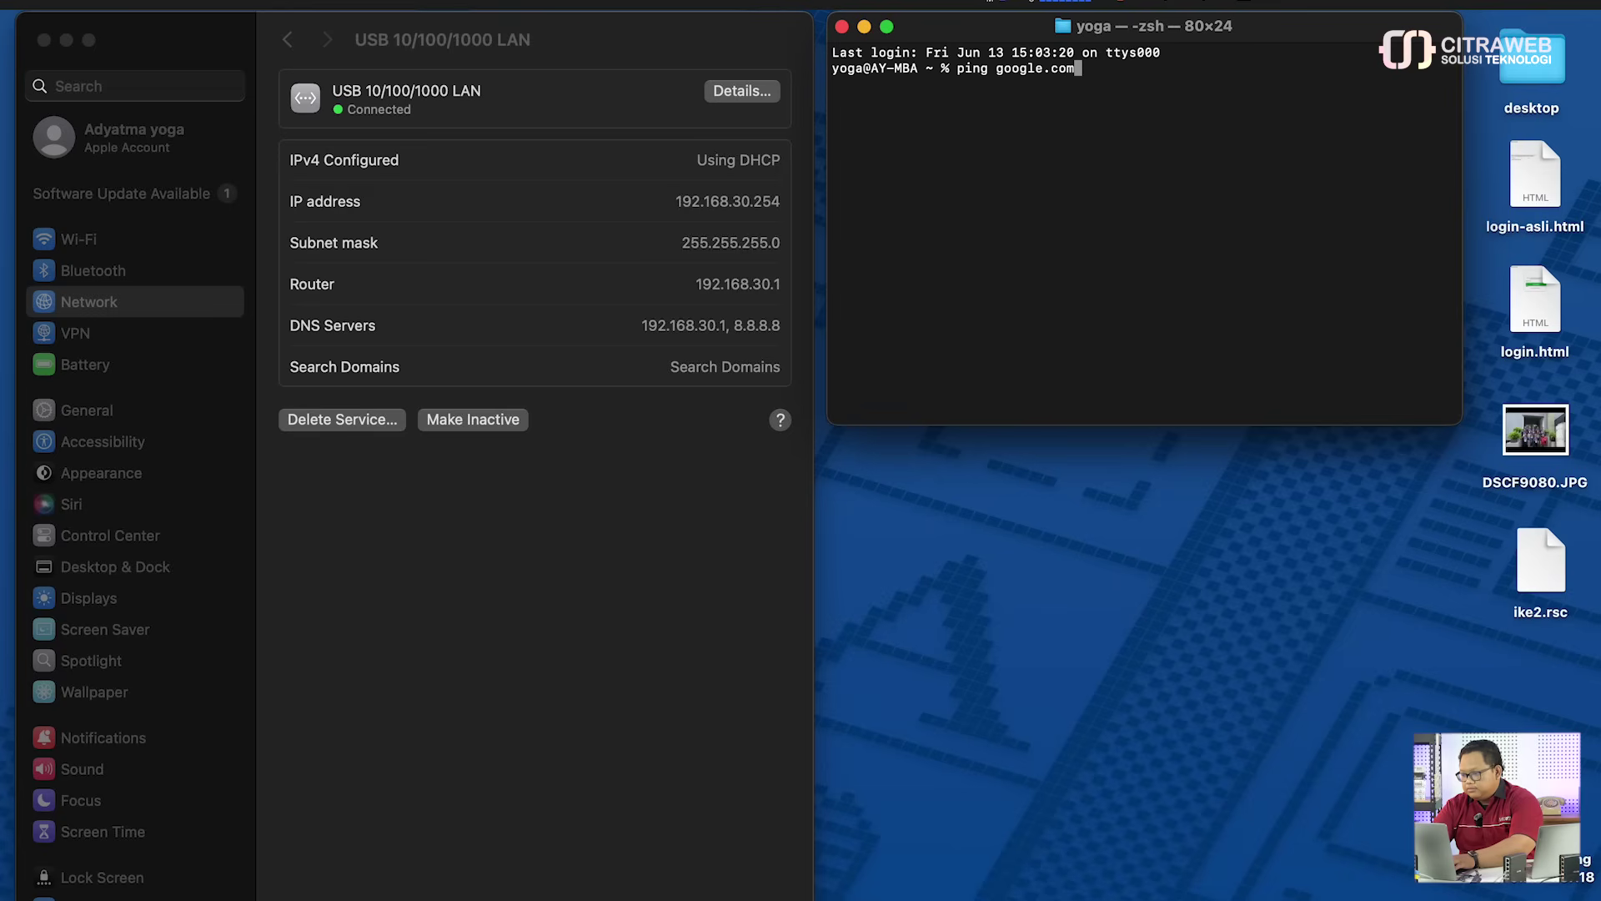
text(google.com)
key(Return)
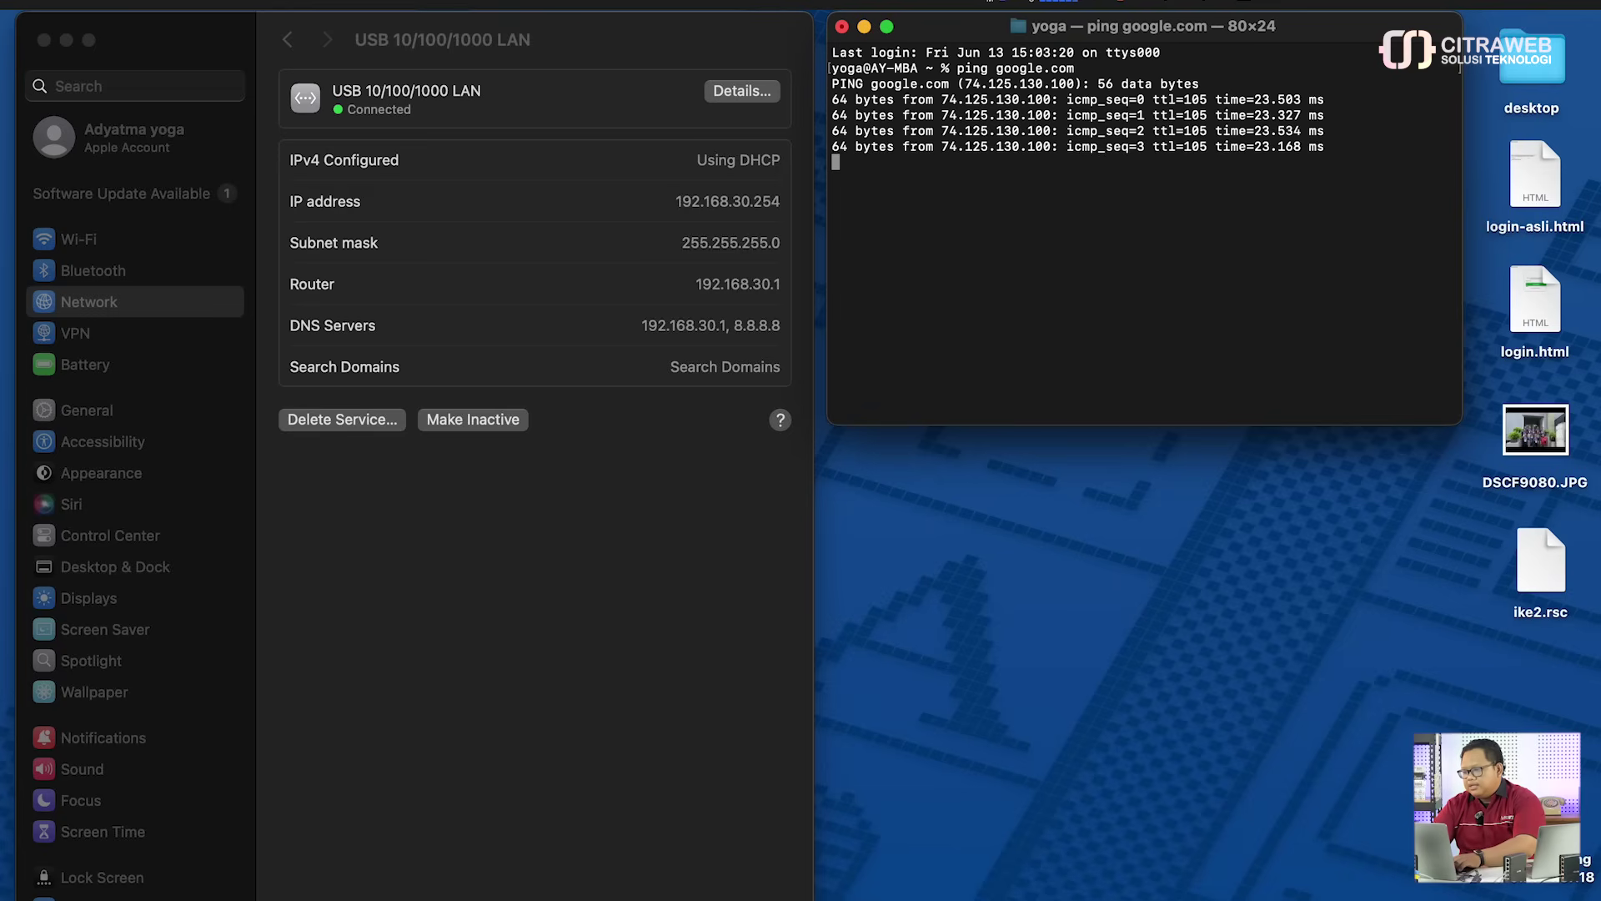
key(ctrl+c)
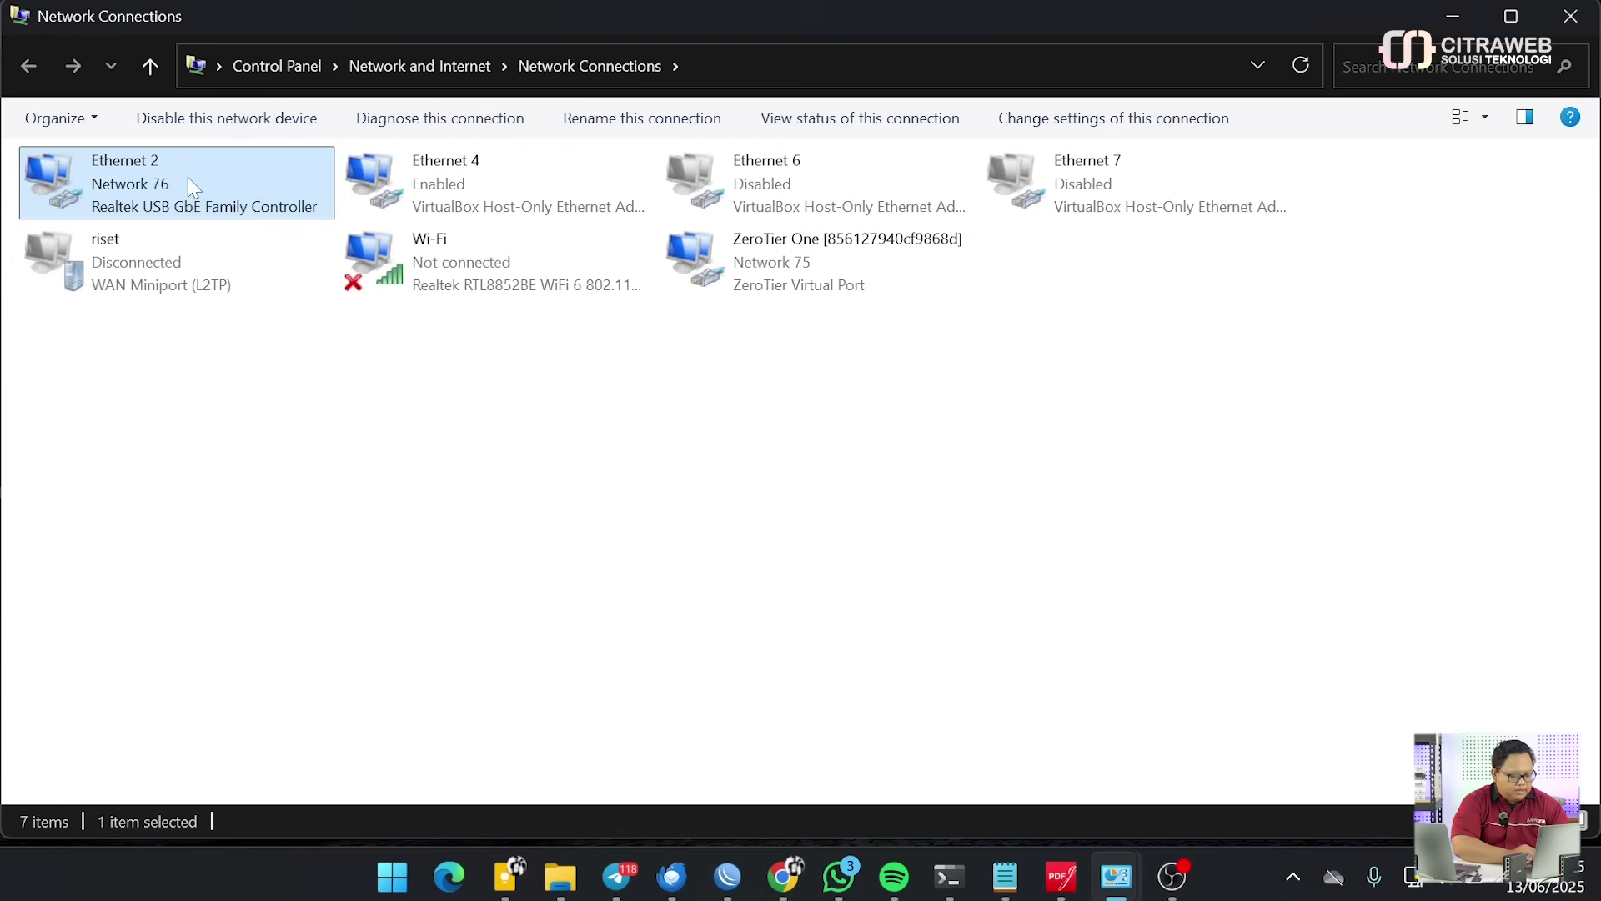
On the Windows laptop, set Ethernet 2's TCP/IPv4 properties to obtain the IP and DNS server addresses automatically, and save them
right_click(188, 177)
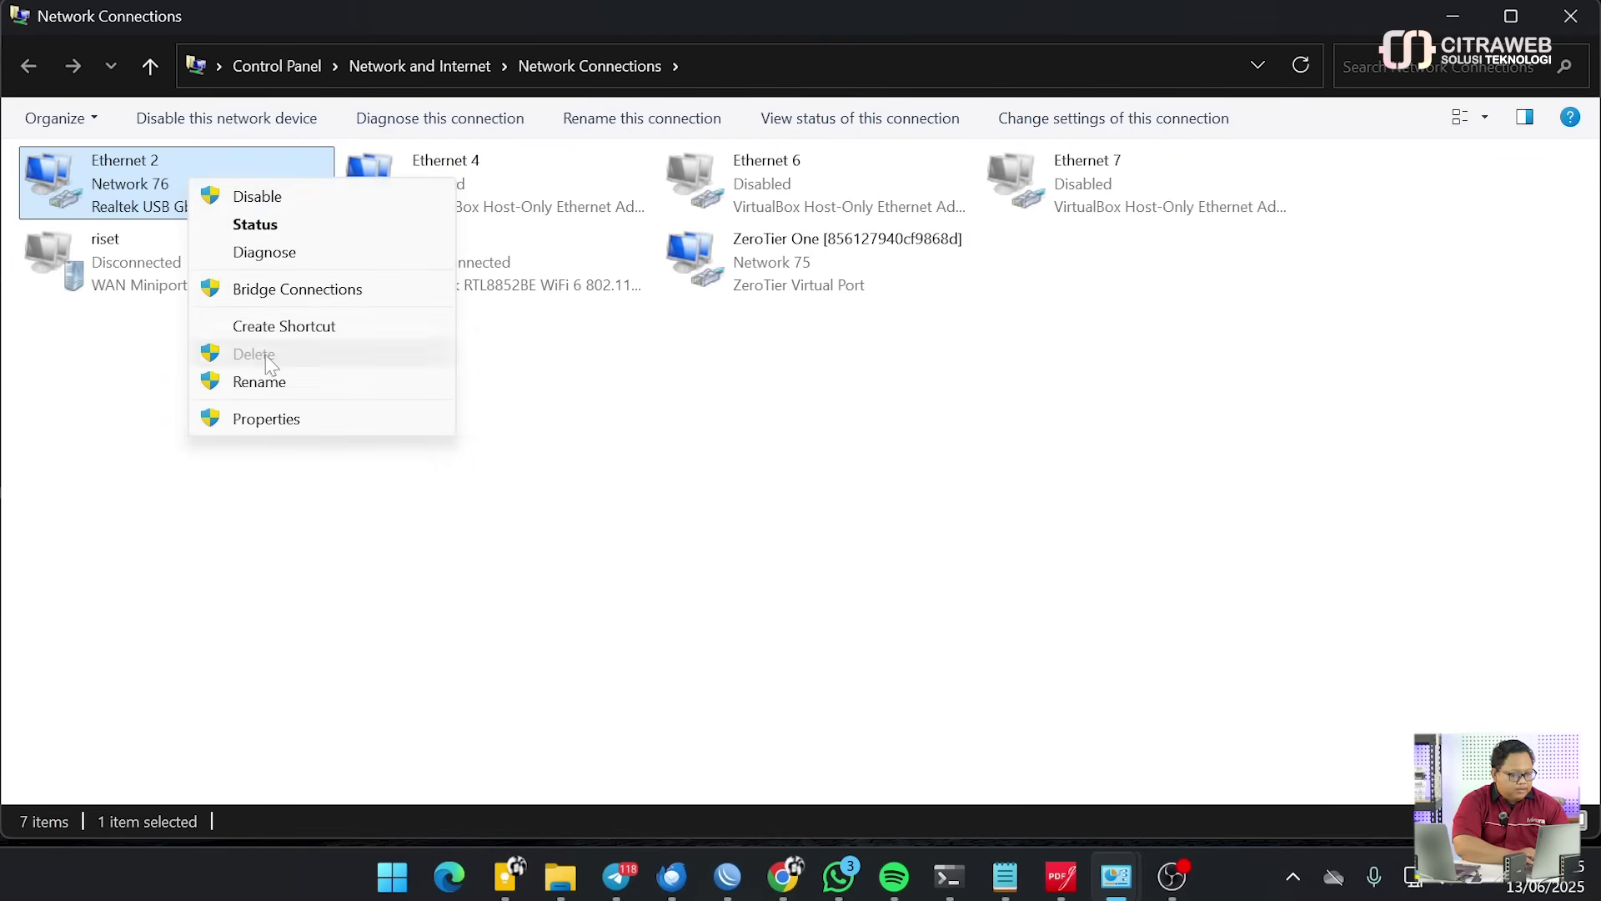
click(299, 423)
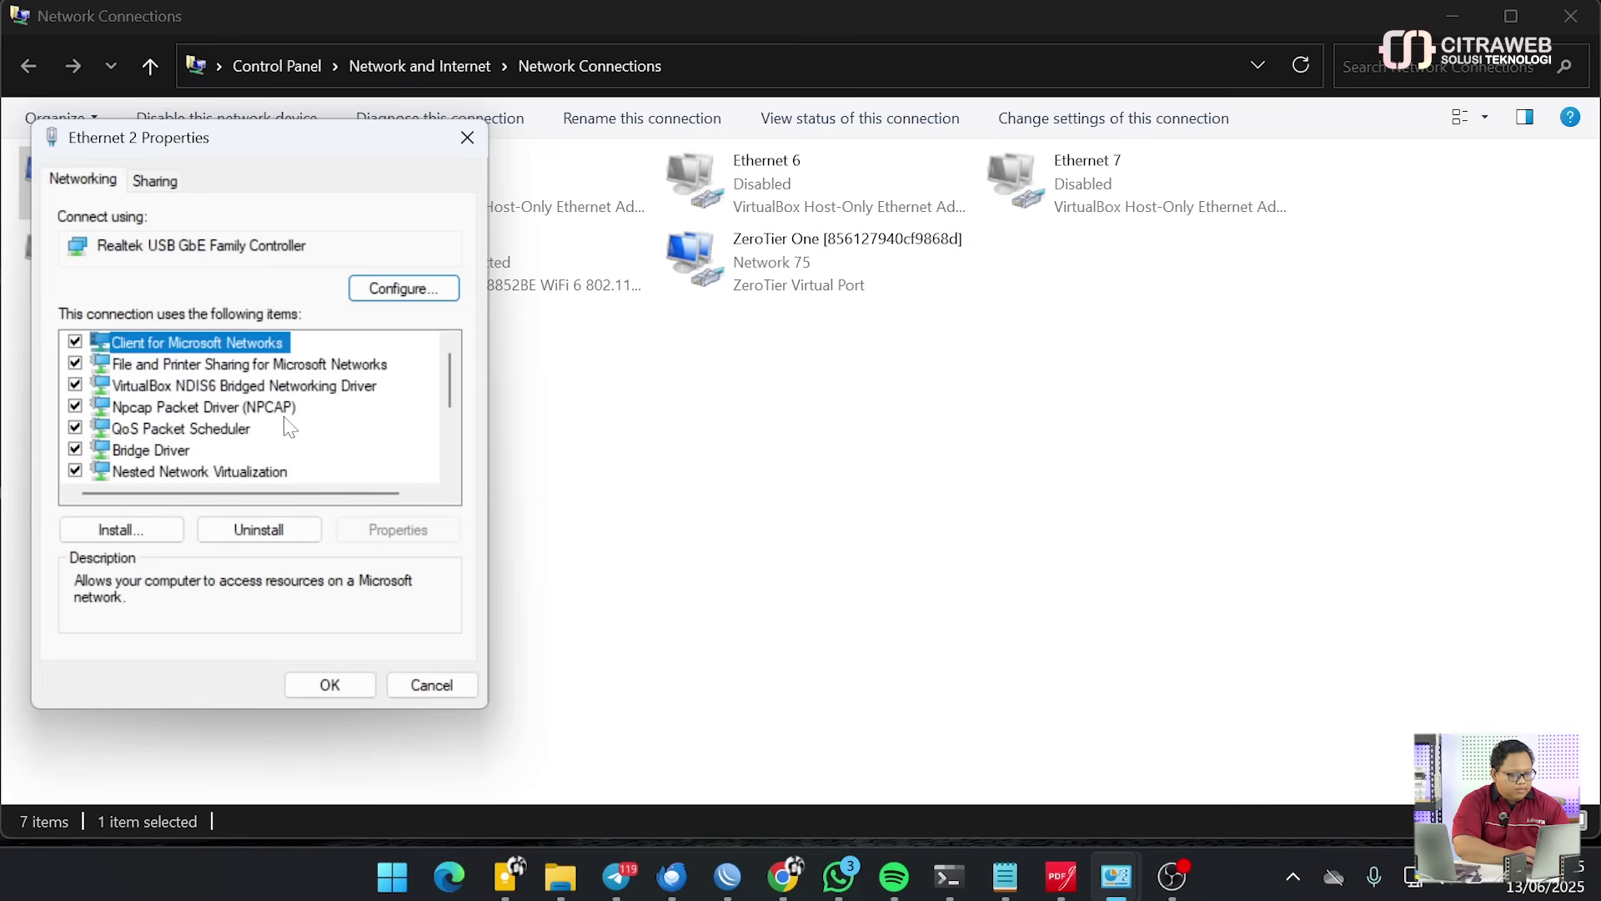
scroll(289, 427, down, 4)
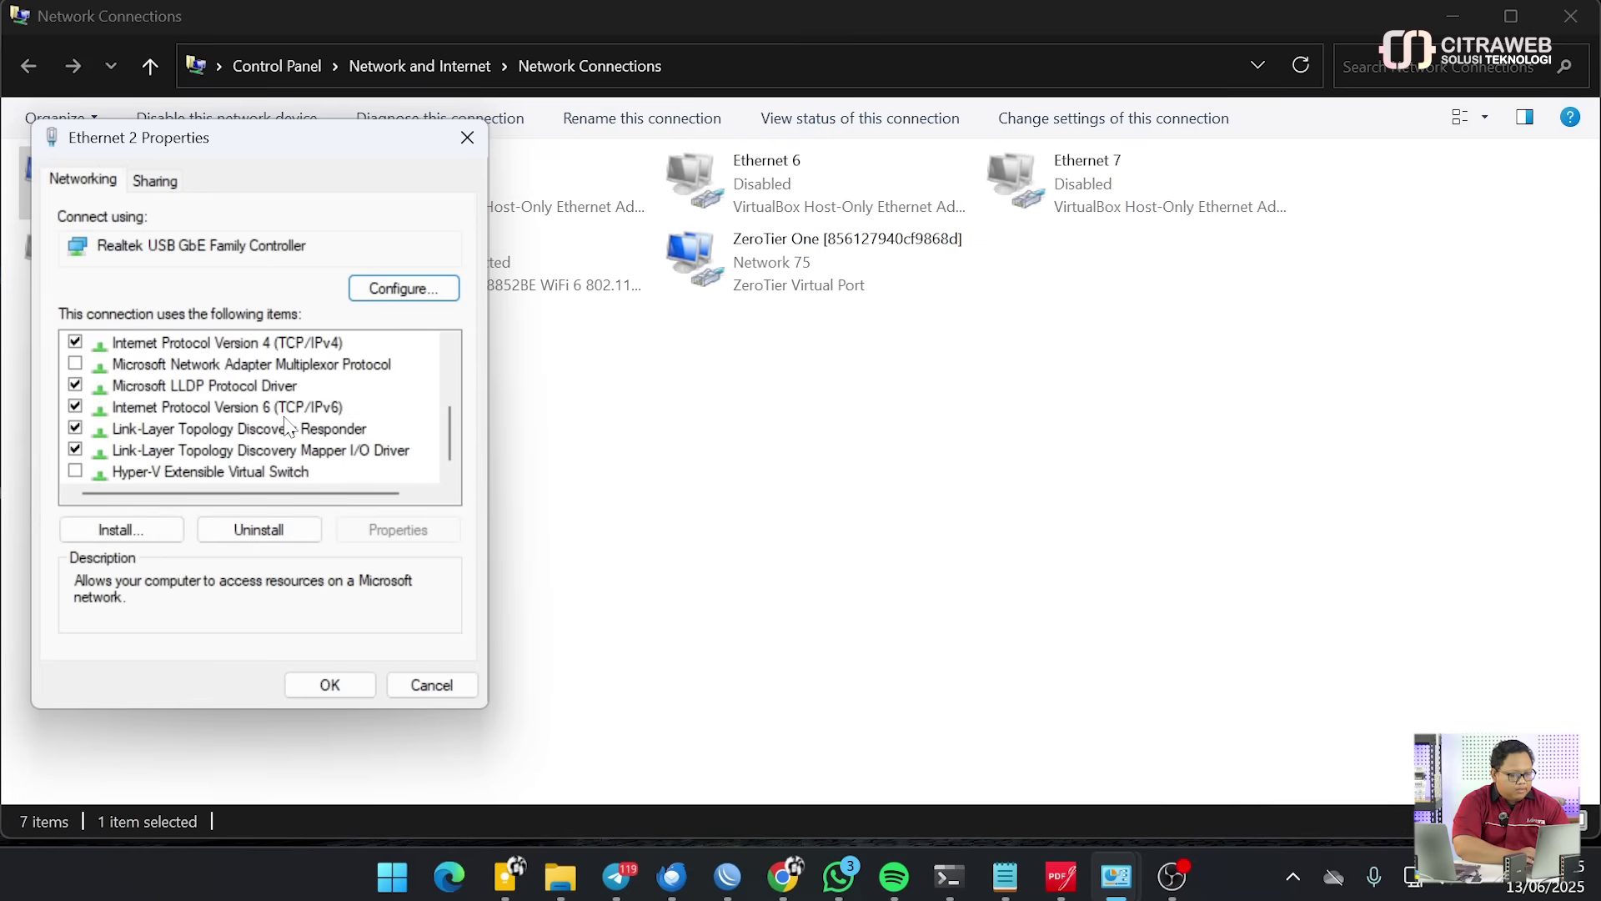
double_click(292, 346)
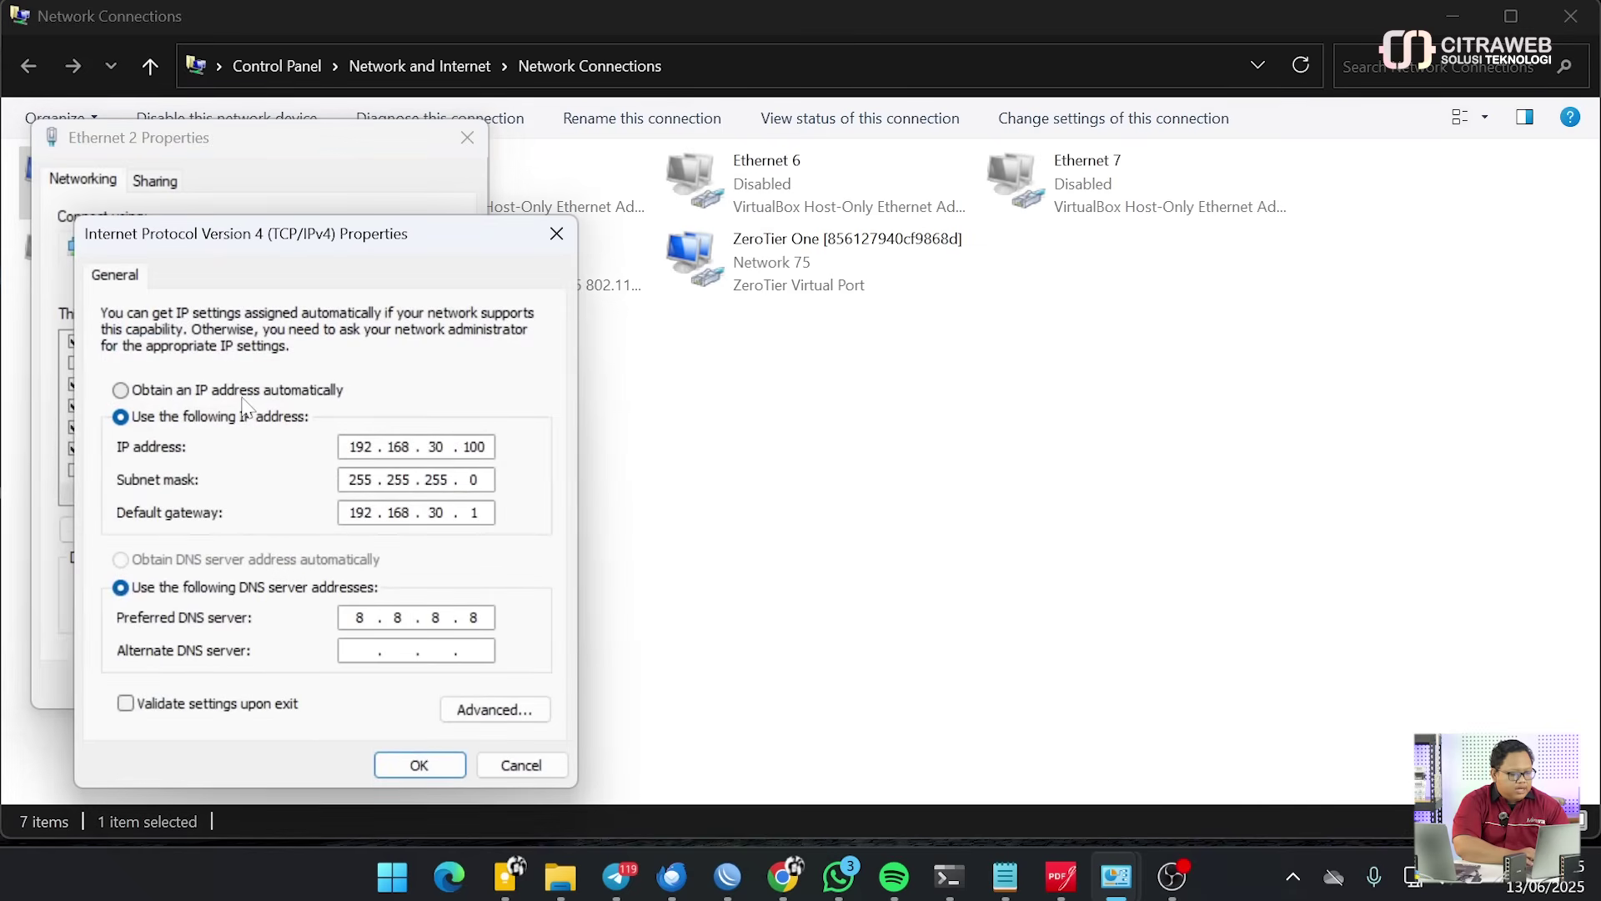
click(253, 392)
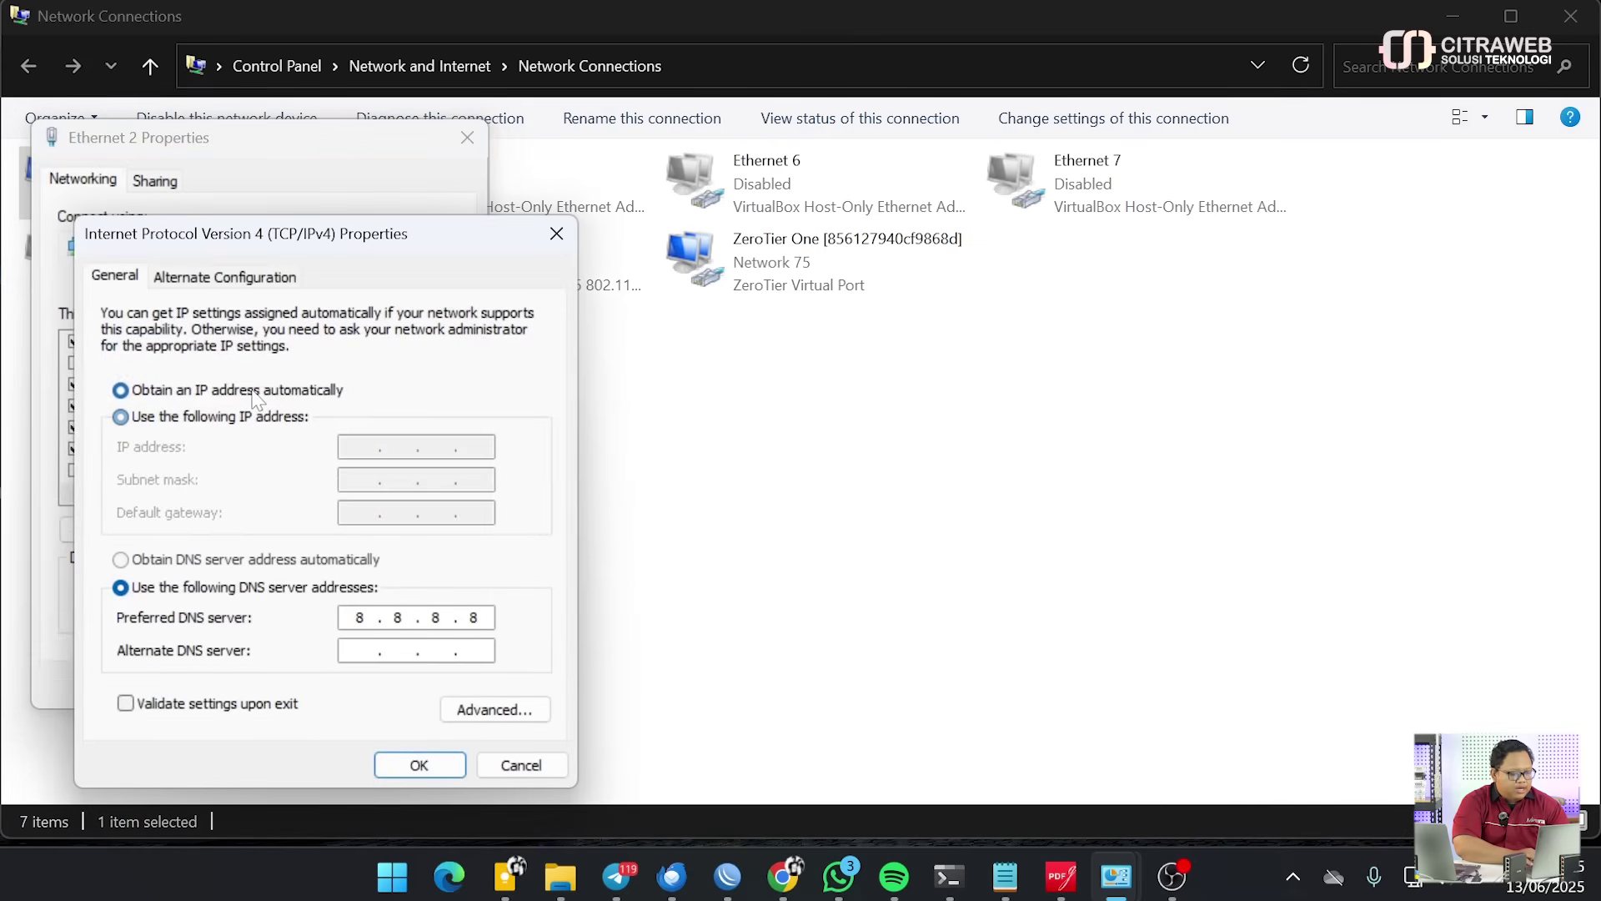
click(211, 561)
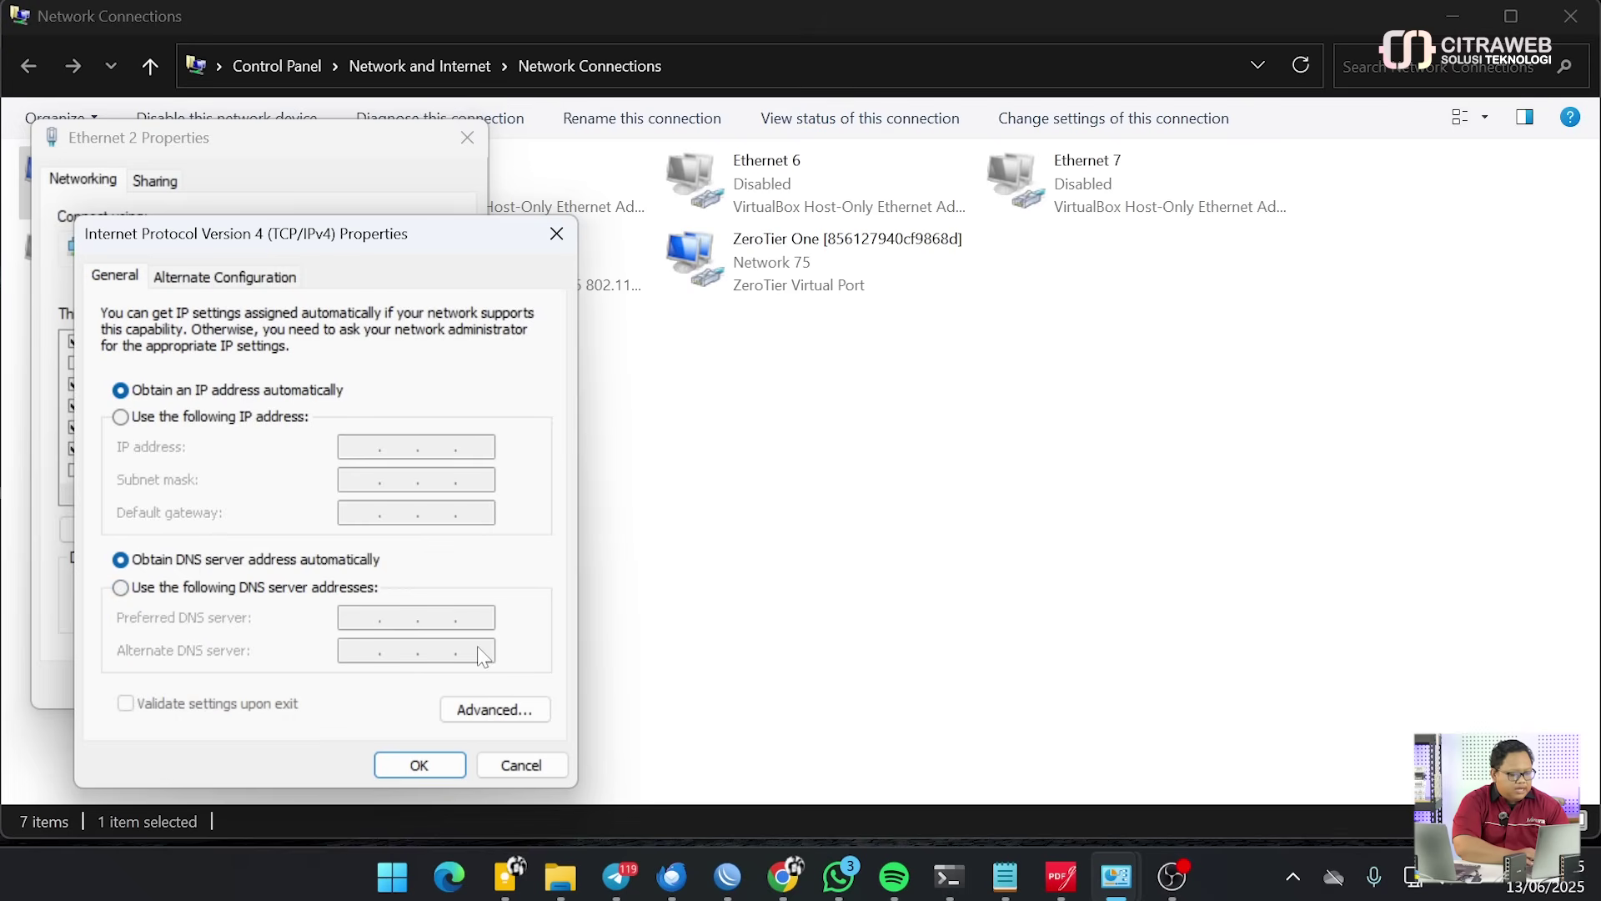
click(420, 763)
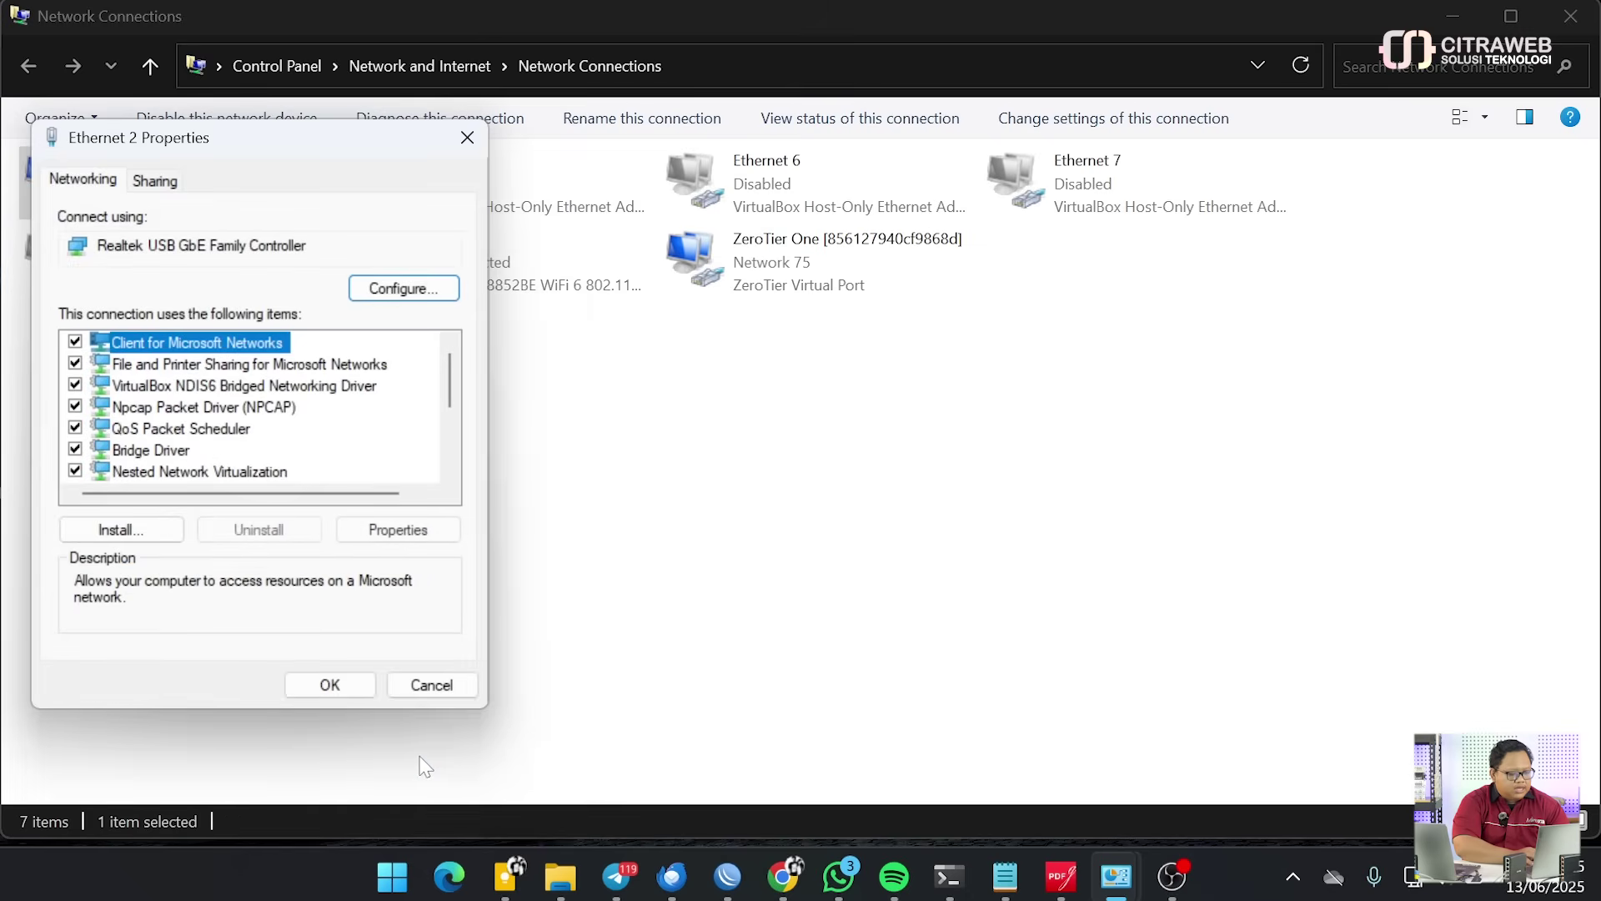
click(329, 684)
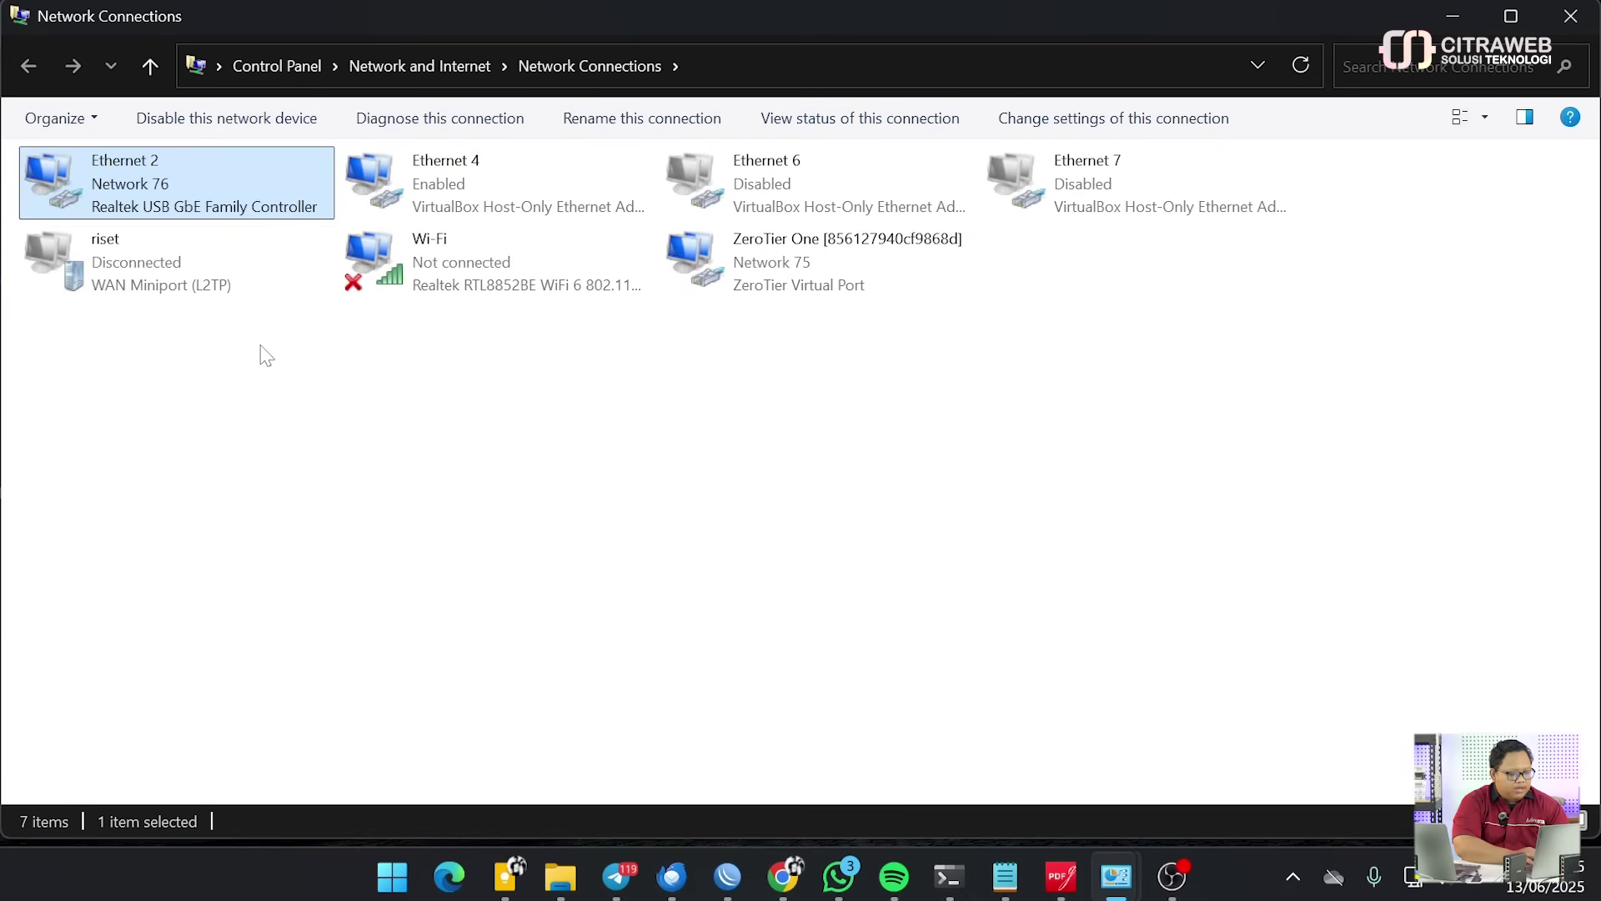
Open the status of Ethernet 2 and view its connection details to check the DHCP-assigned addressing
right_click(185, 163)
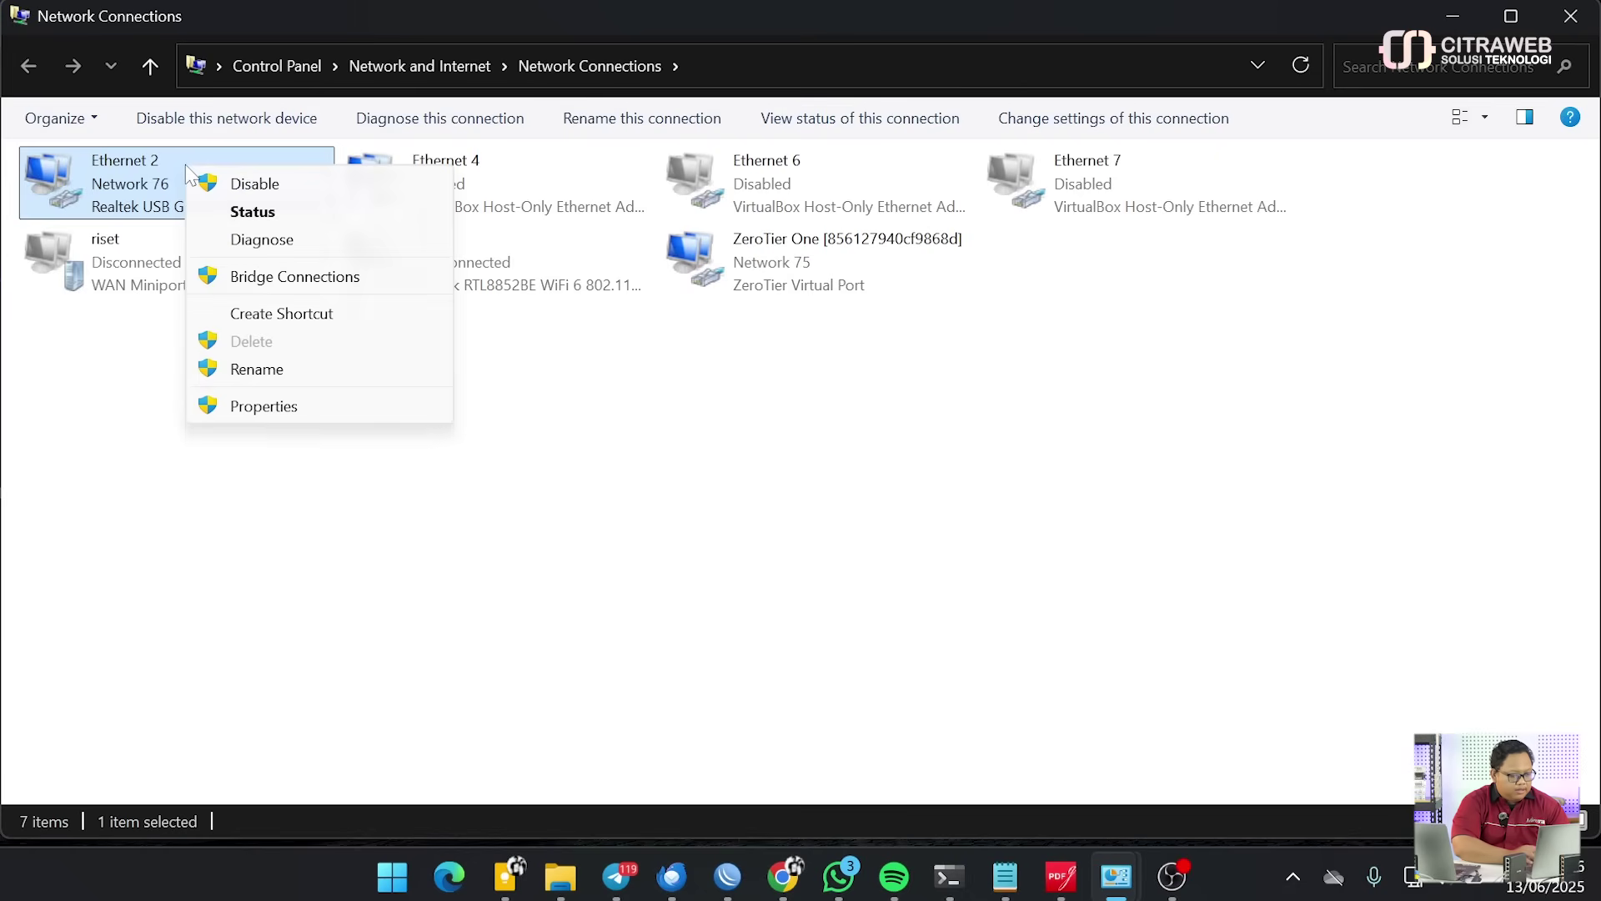
click(254, 212)
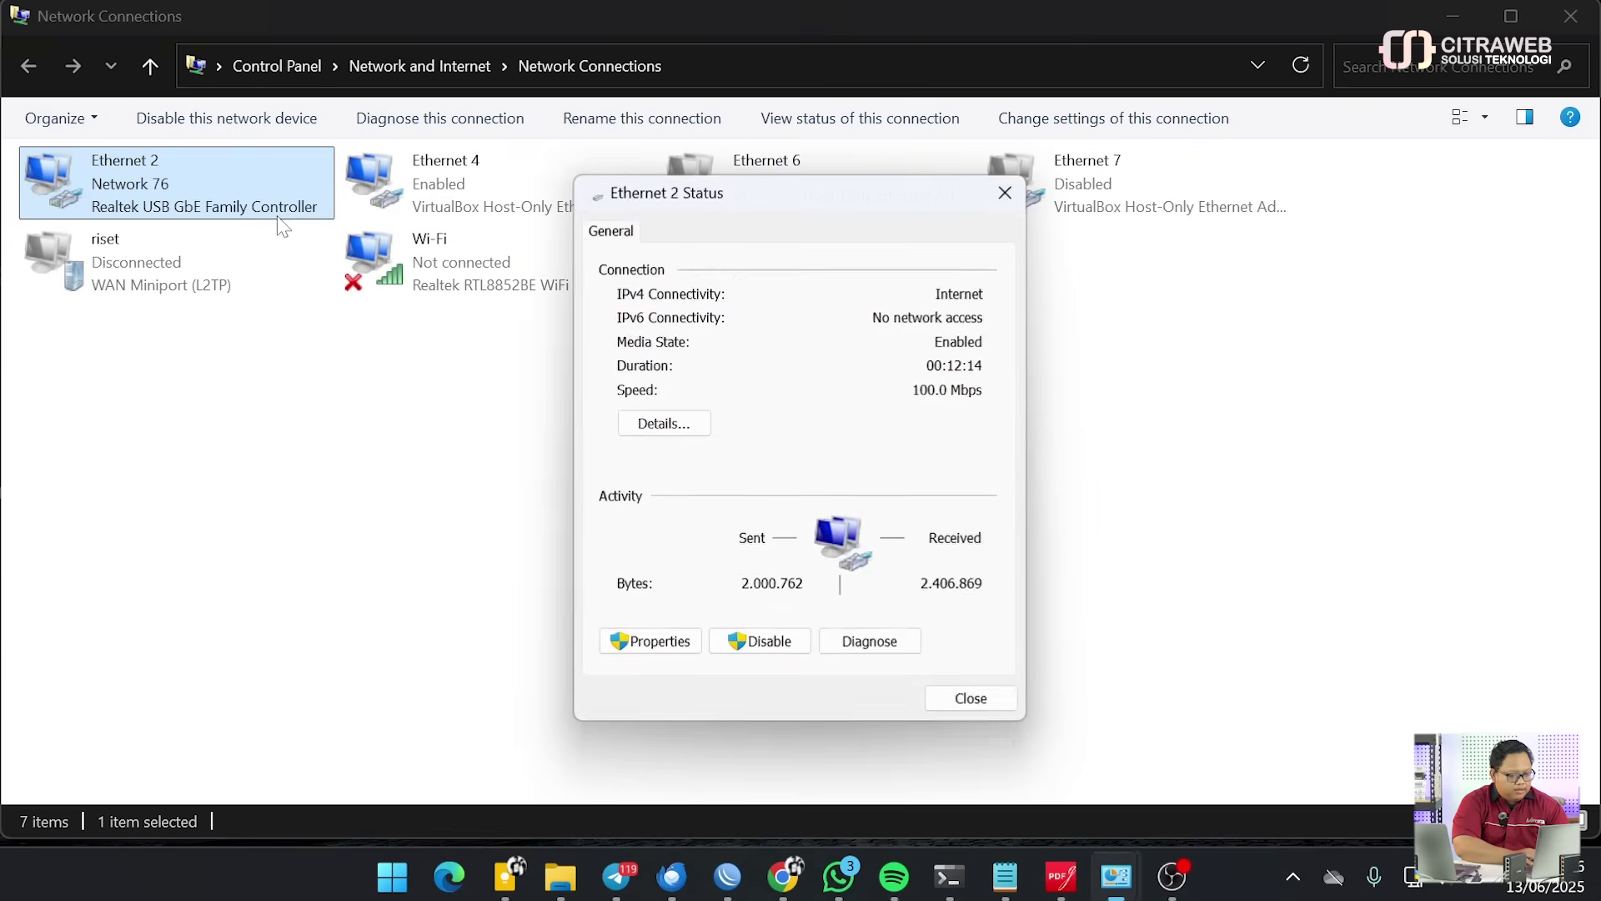
click(664, 424)
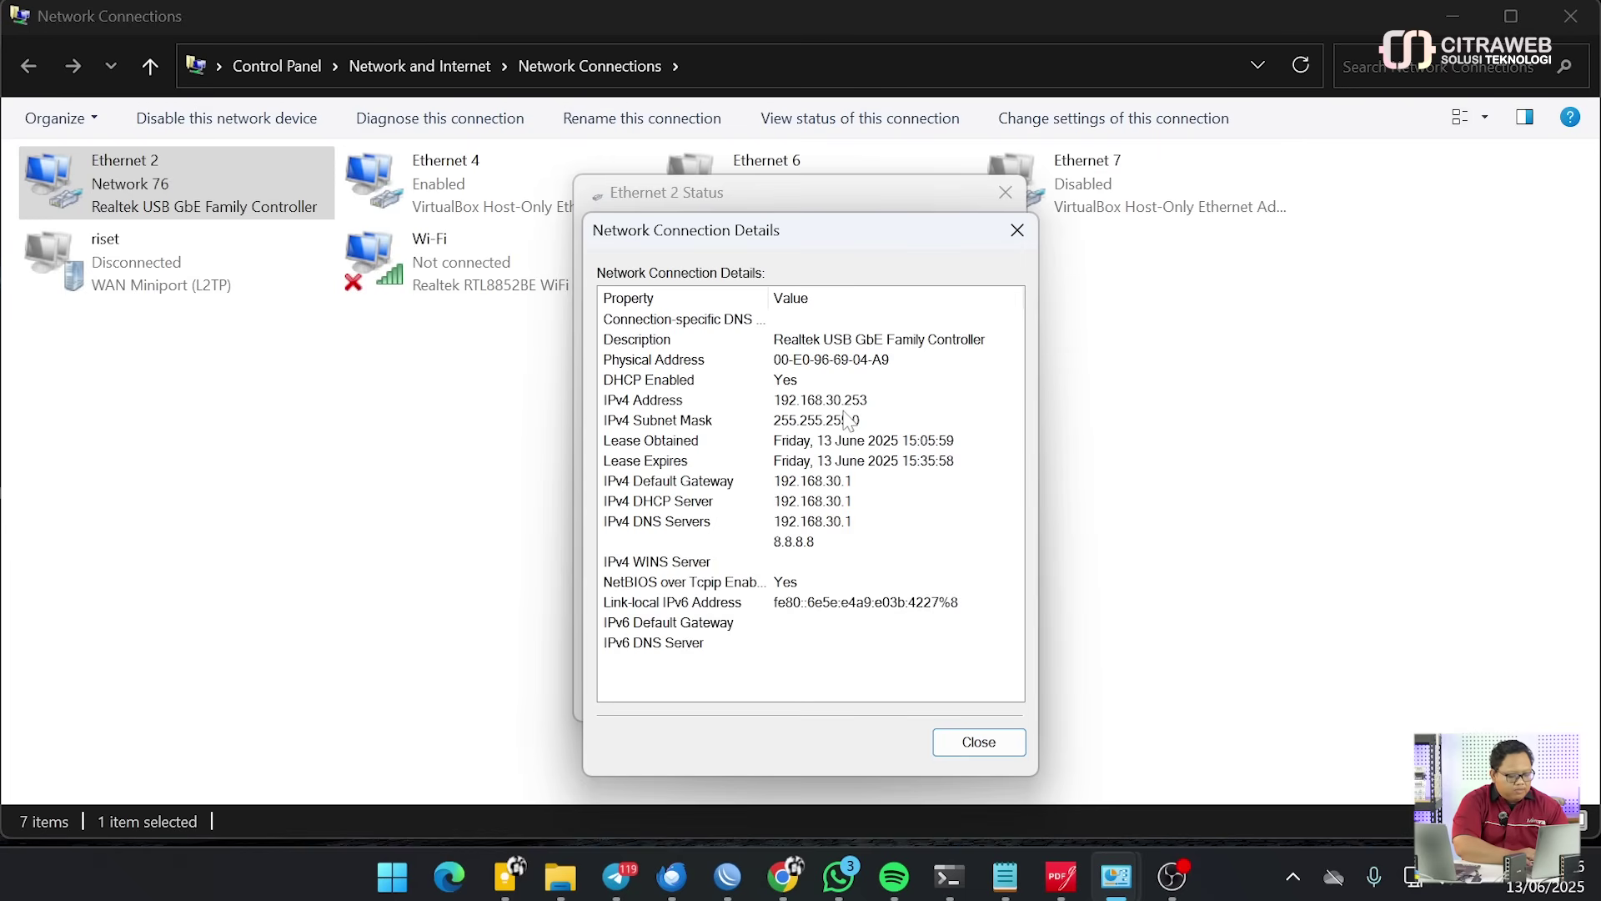
Open a Command Prompt through Run, then shrink its window and move it beside the Ethernet 2 dialogs
key(super+r)
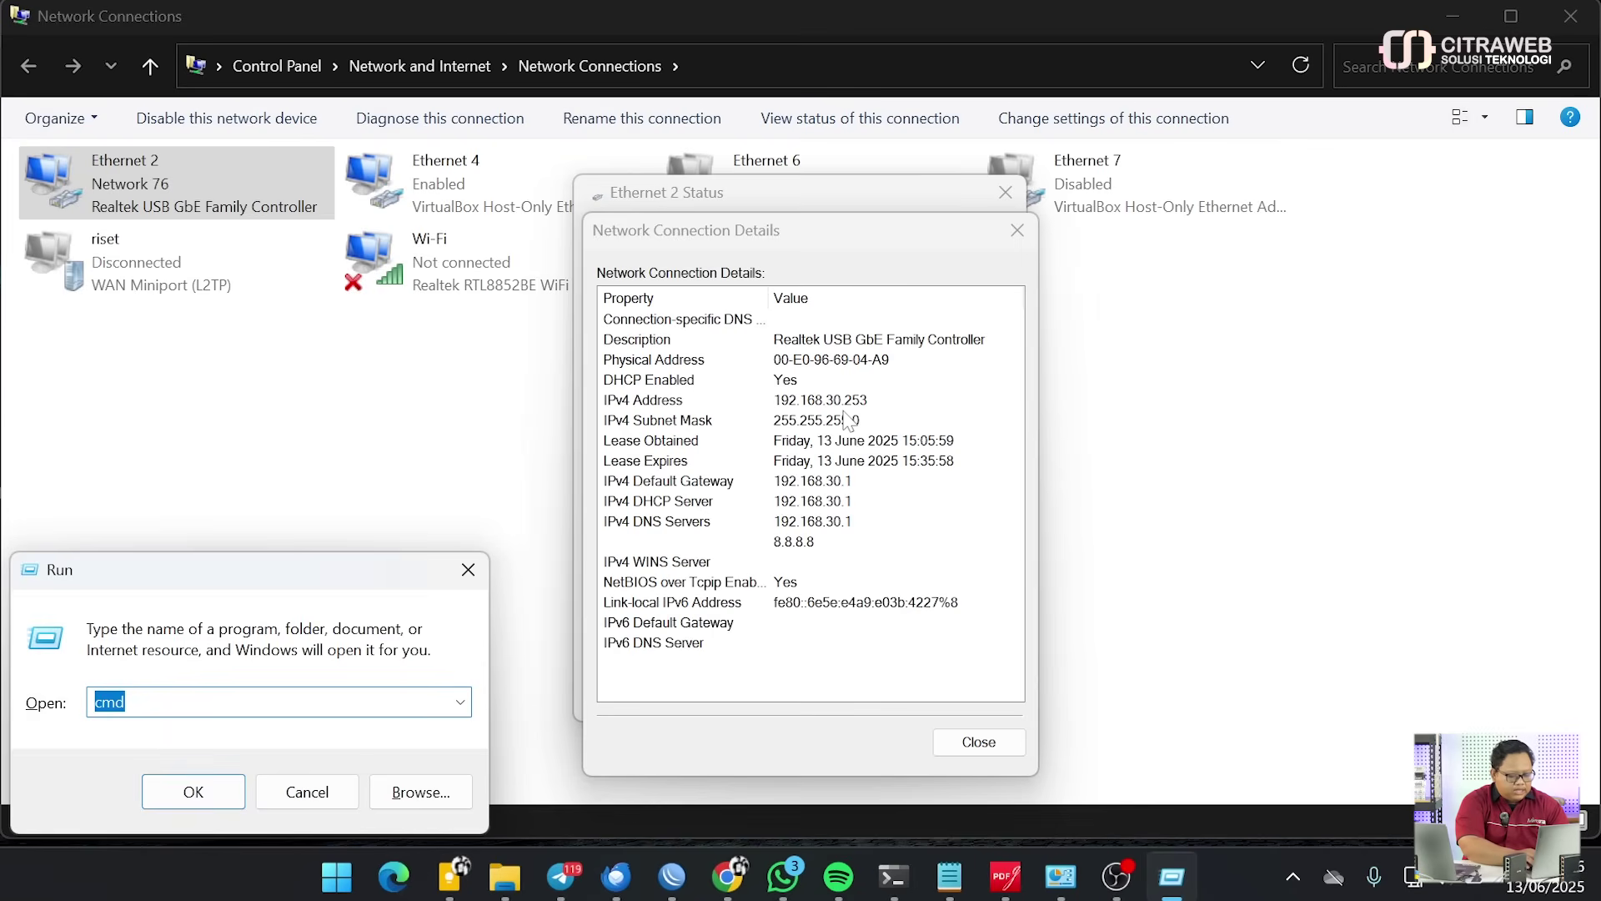
text(cm)
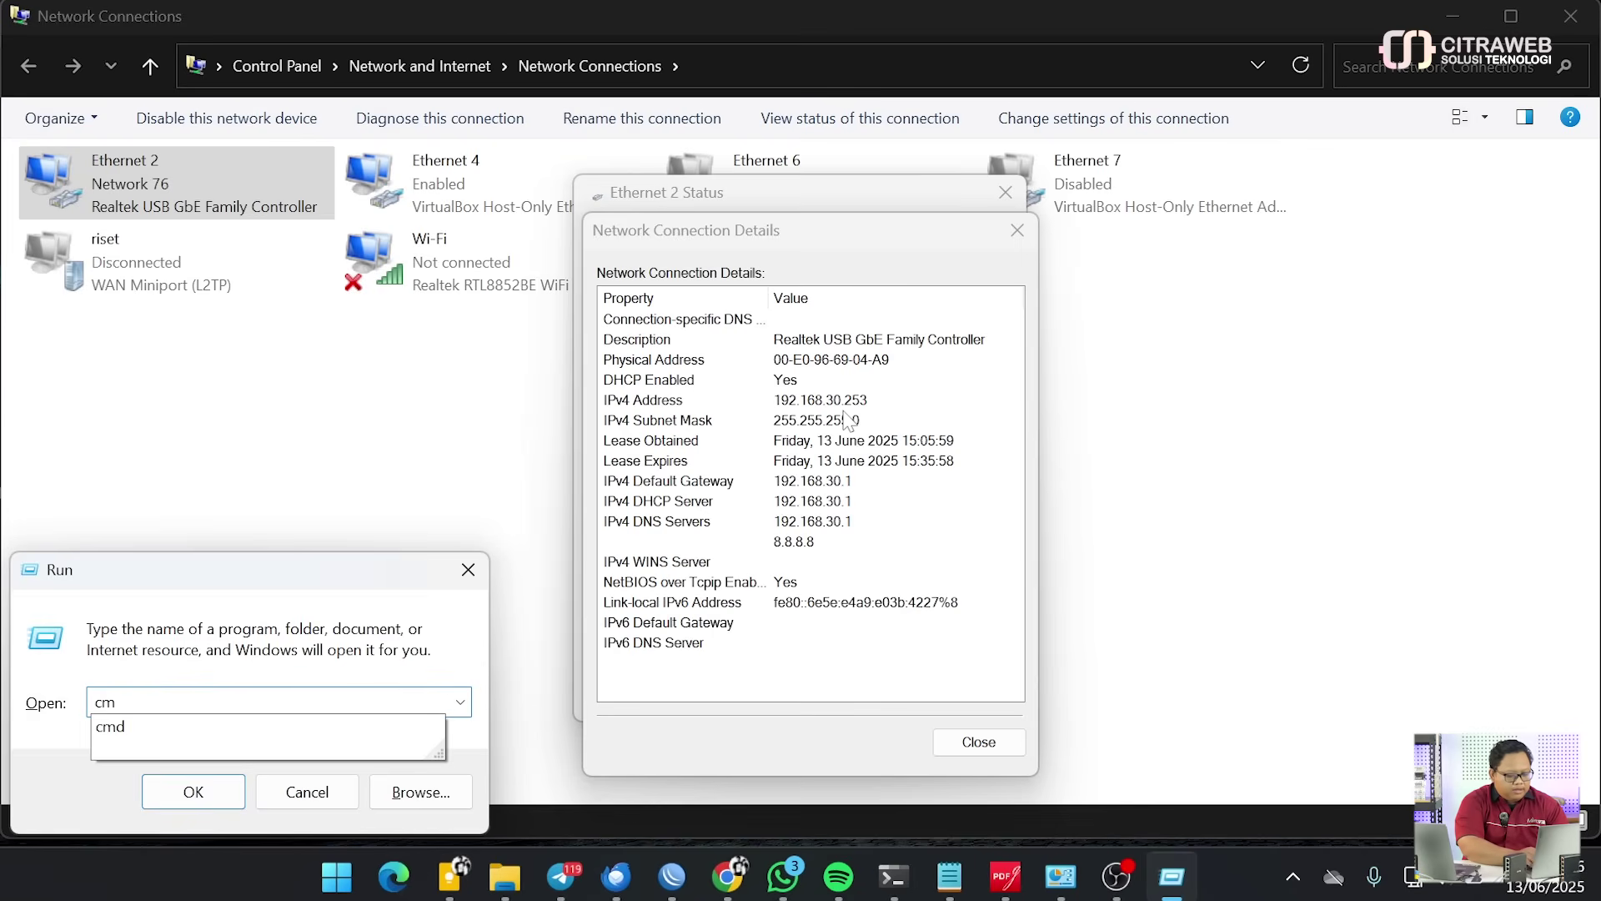
text(d)
key(Return)
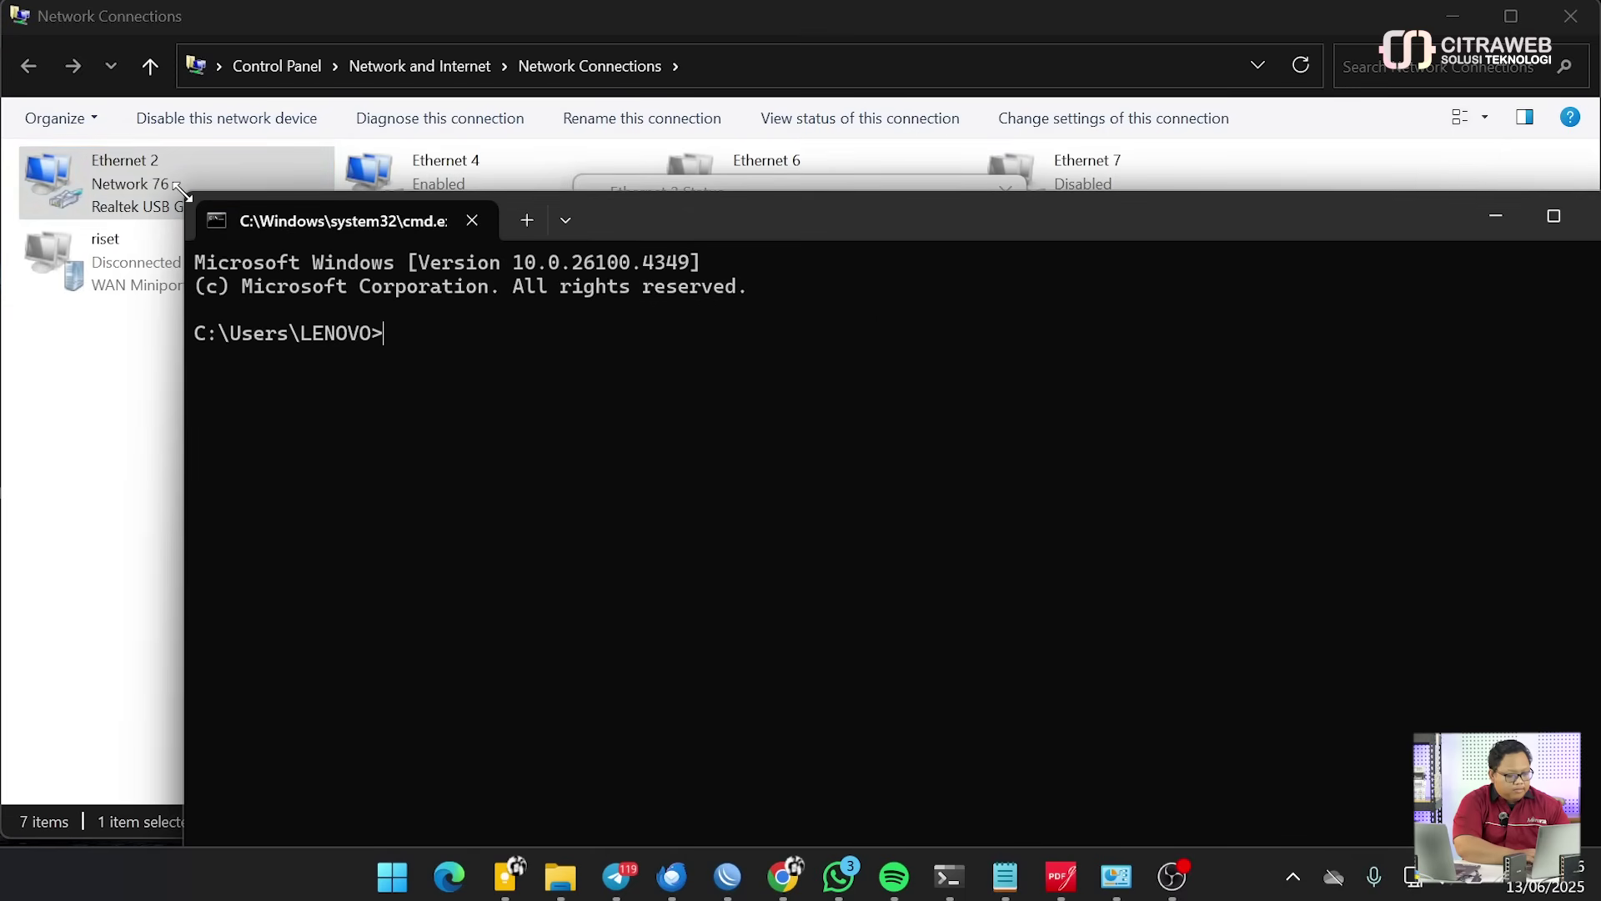
drag(182, 194, 909, 310)
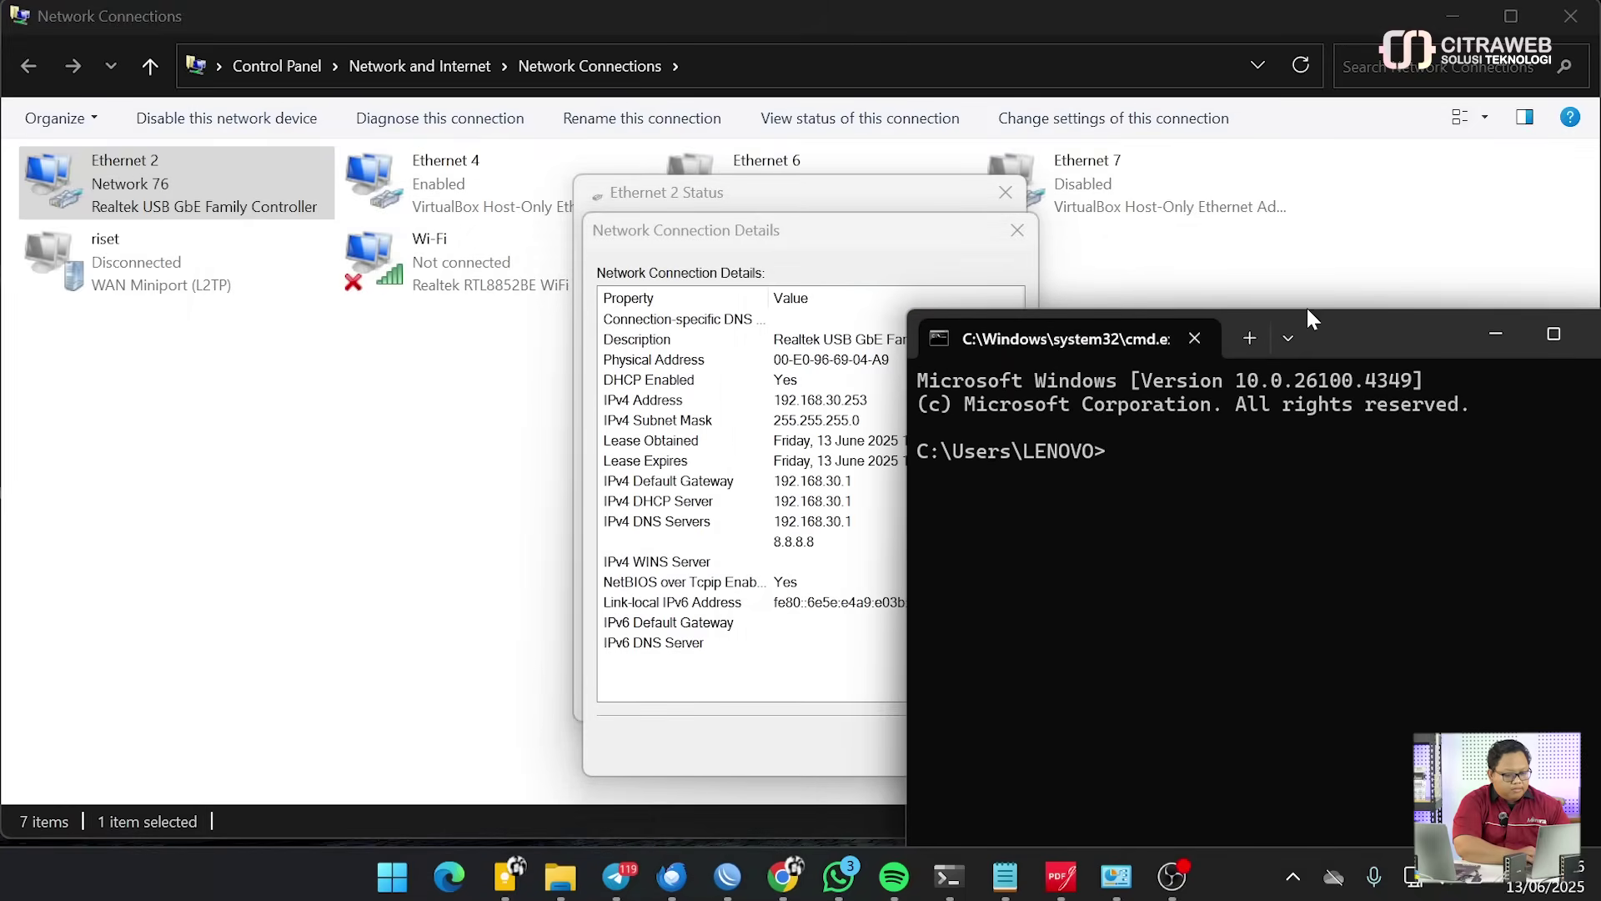
drag(1387, 332, 1364, 47)
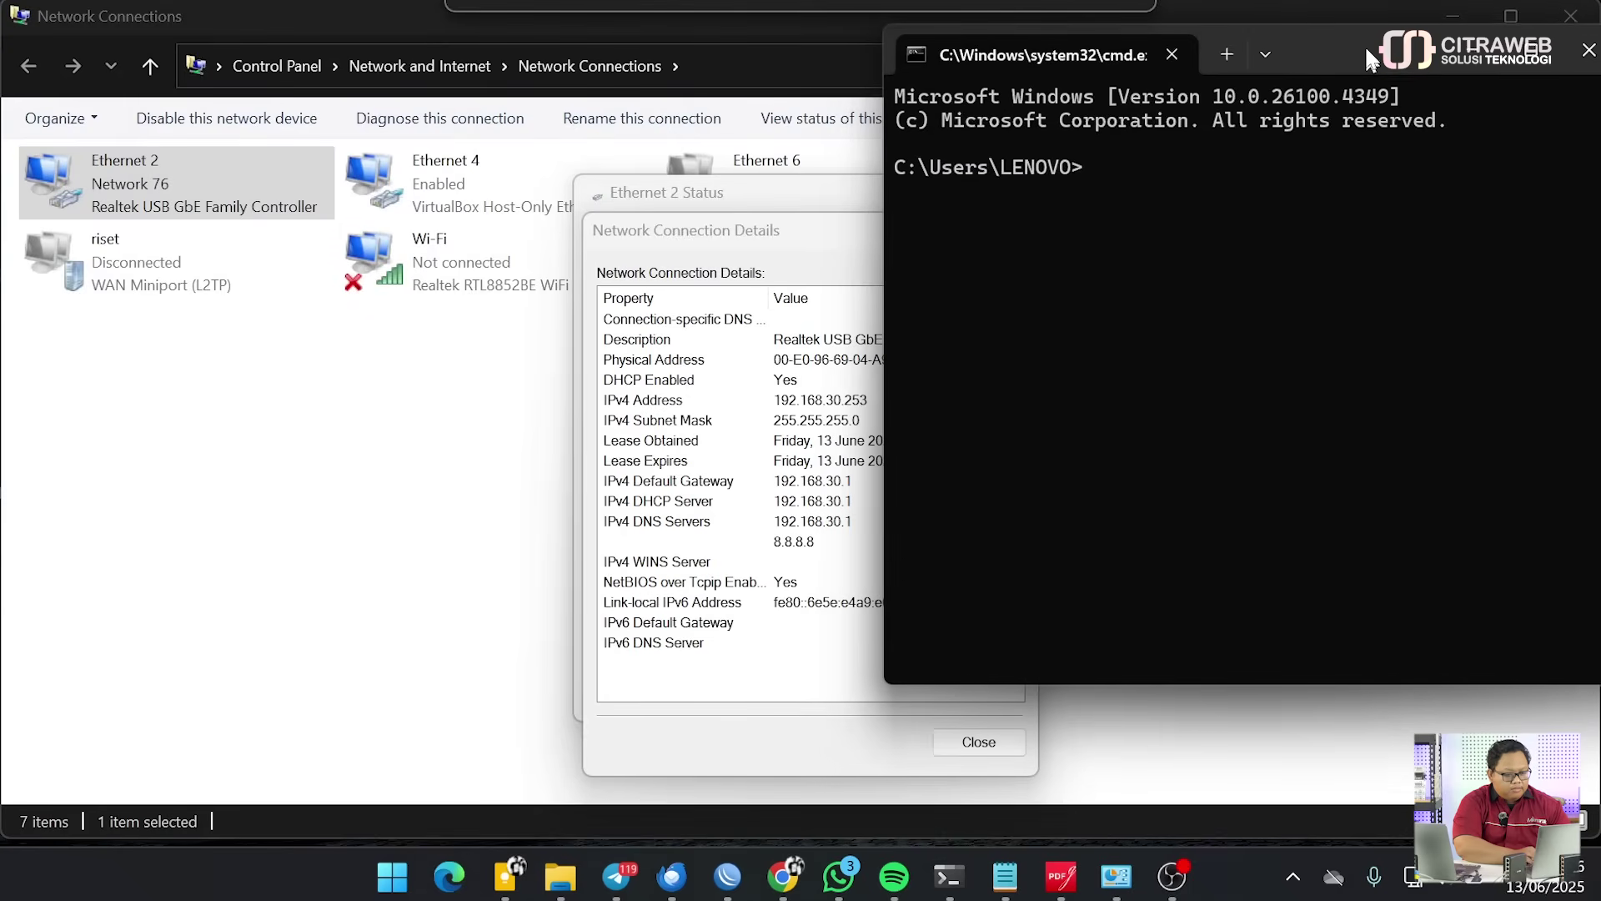
Move the Ethernet 2 status dialog clear of the Command Prompt and reopen its network connection details
drag(774, 231, 269, 251)
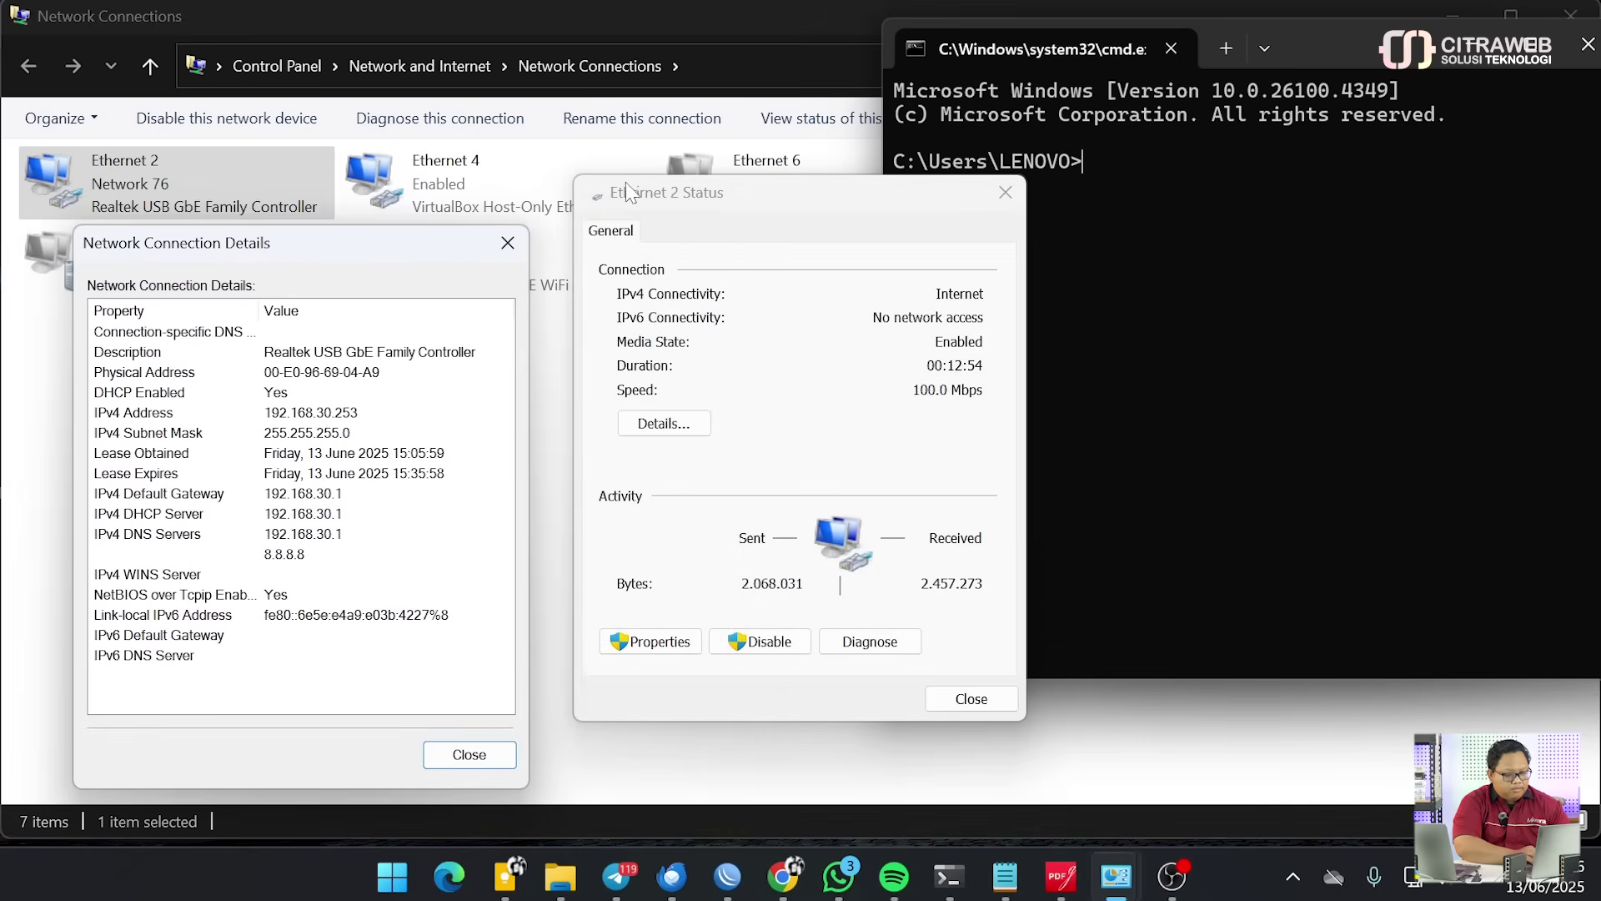
click(696, 213)
click(497, 755)
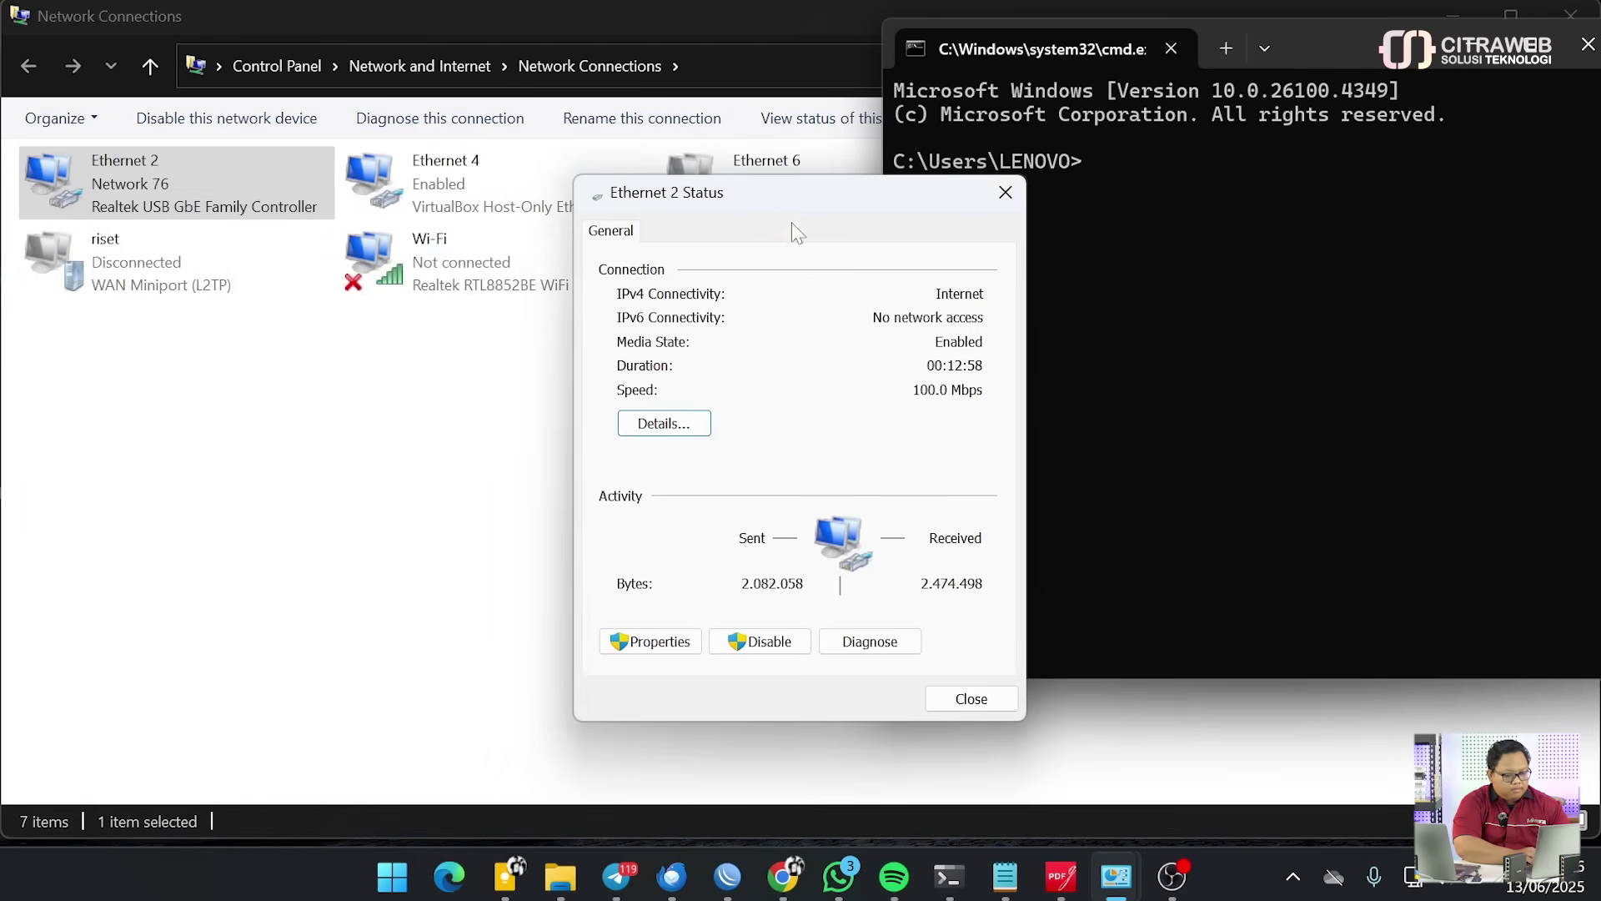
drag(788, 194, 304, 81)
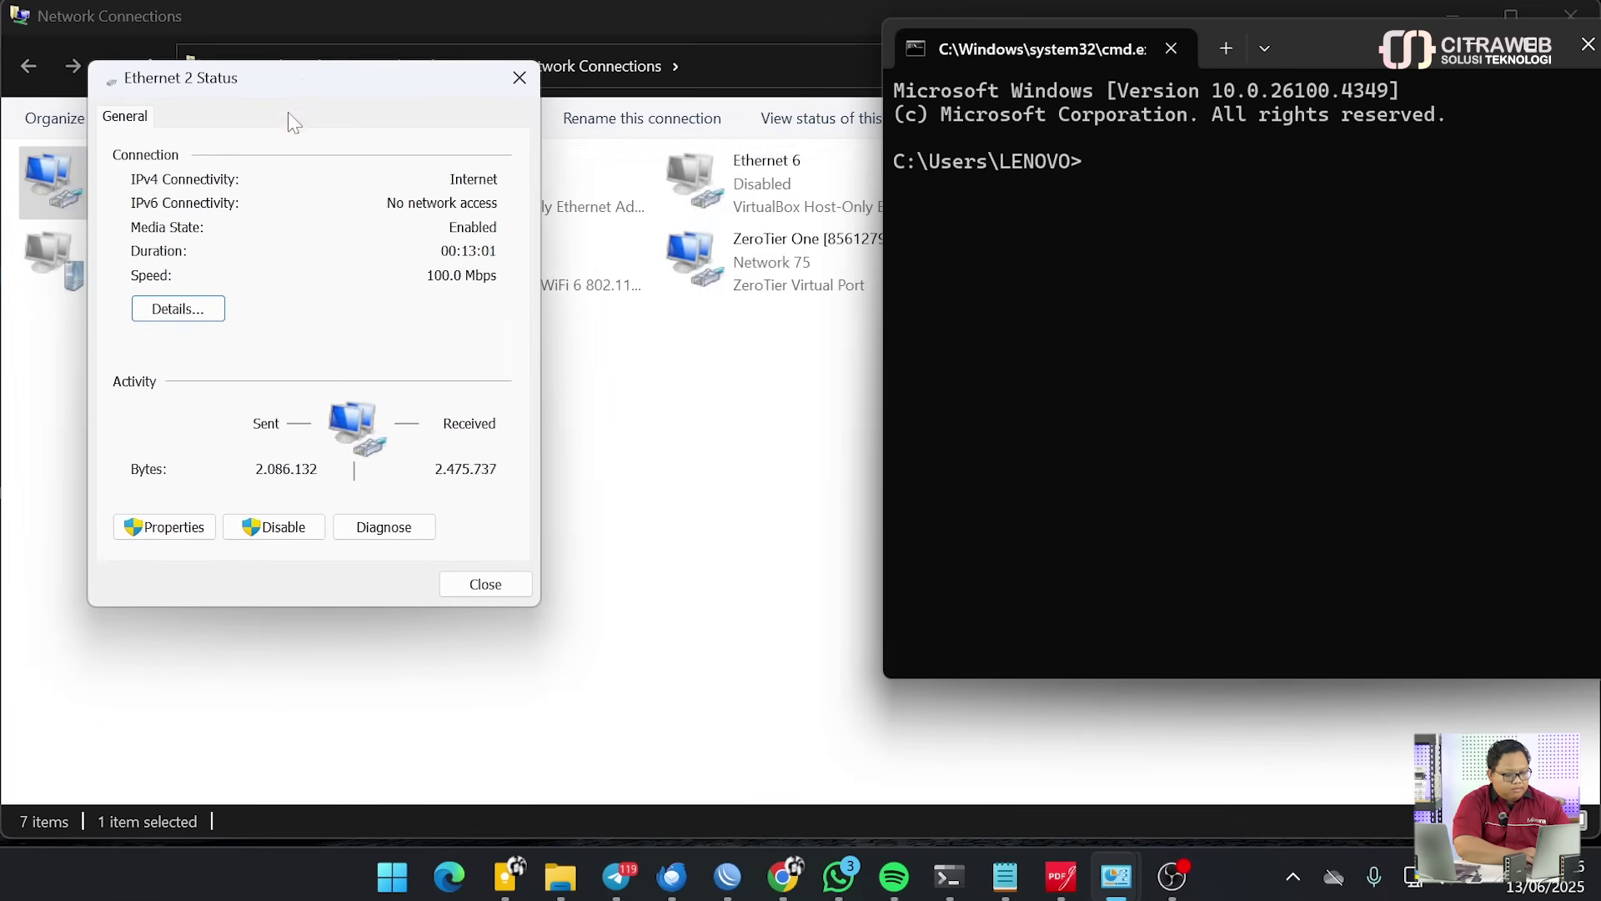
click(206, 312)
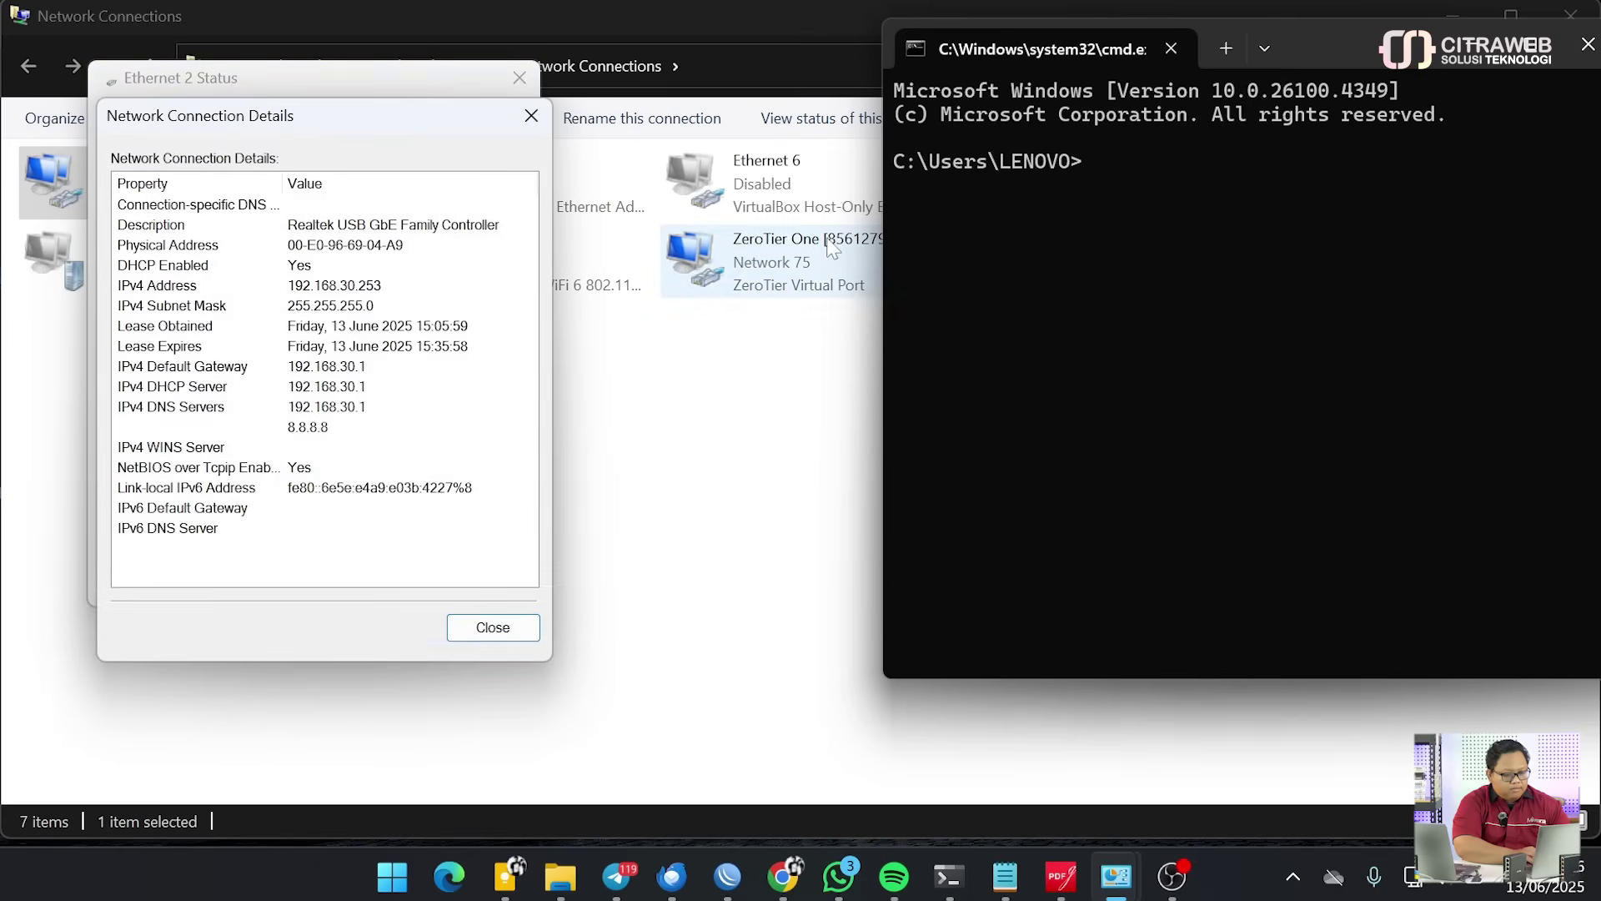
Ping 8.8.8.8 from the Command Prompt and stop the ping
click(1044, 200)
text(pin)
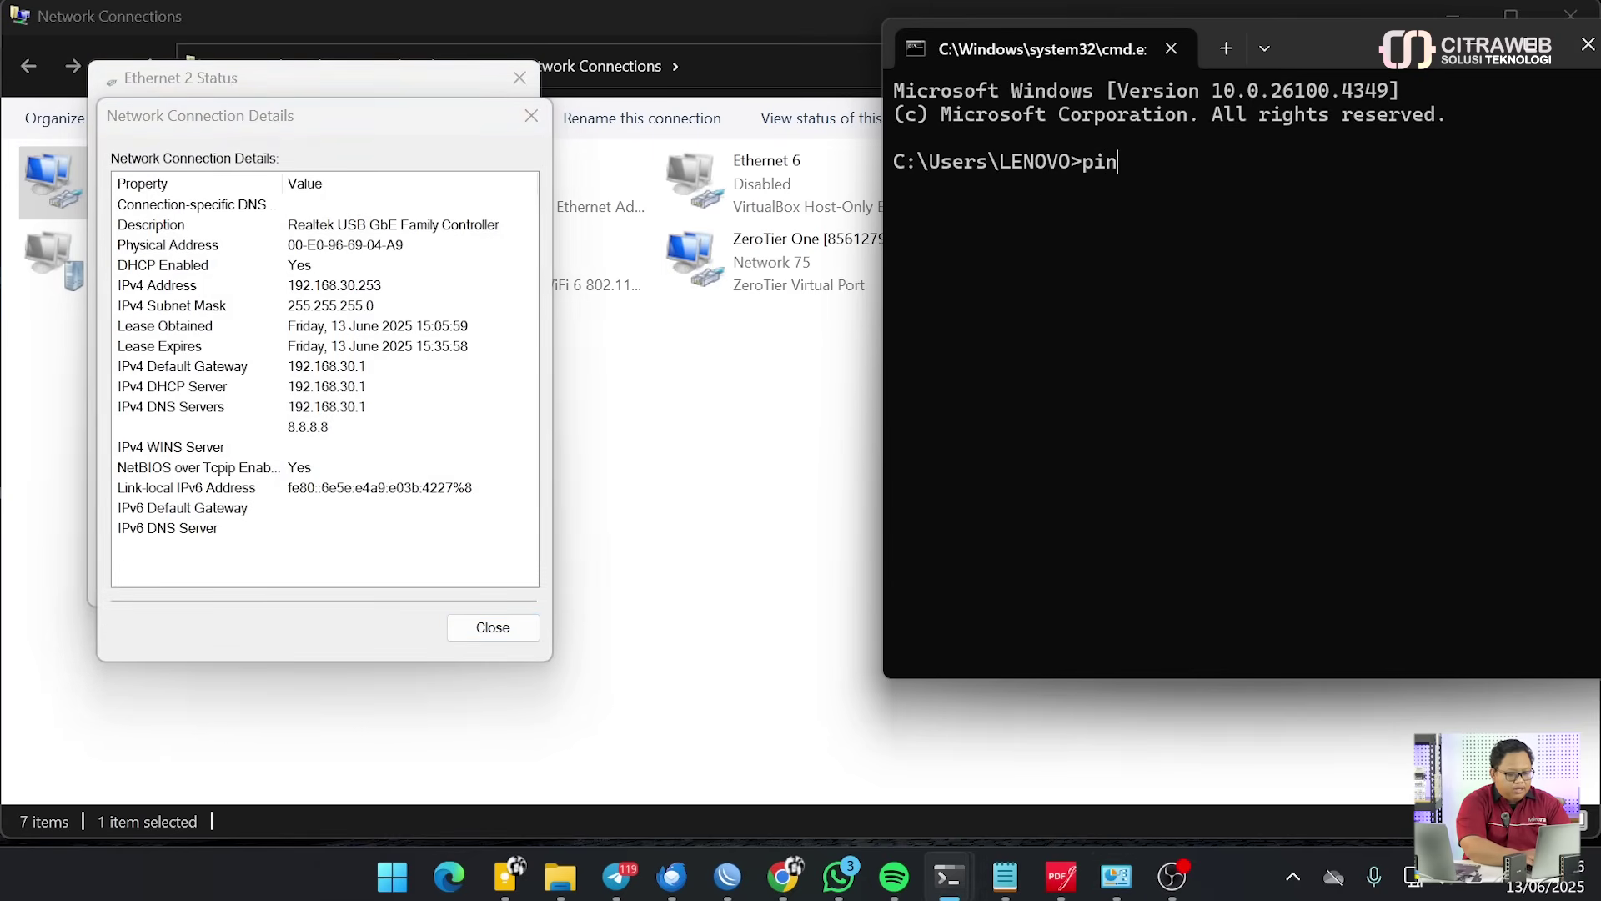
text(g 8.8.8.8)
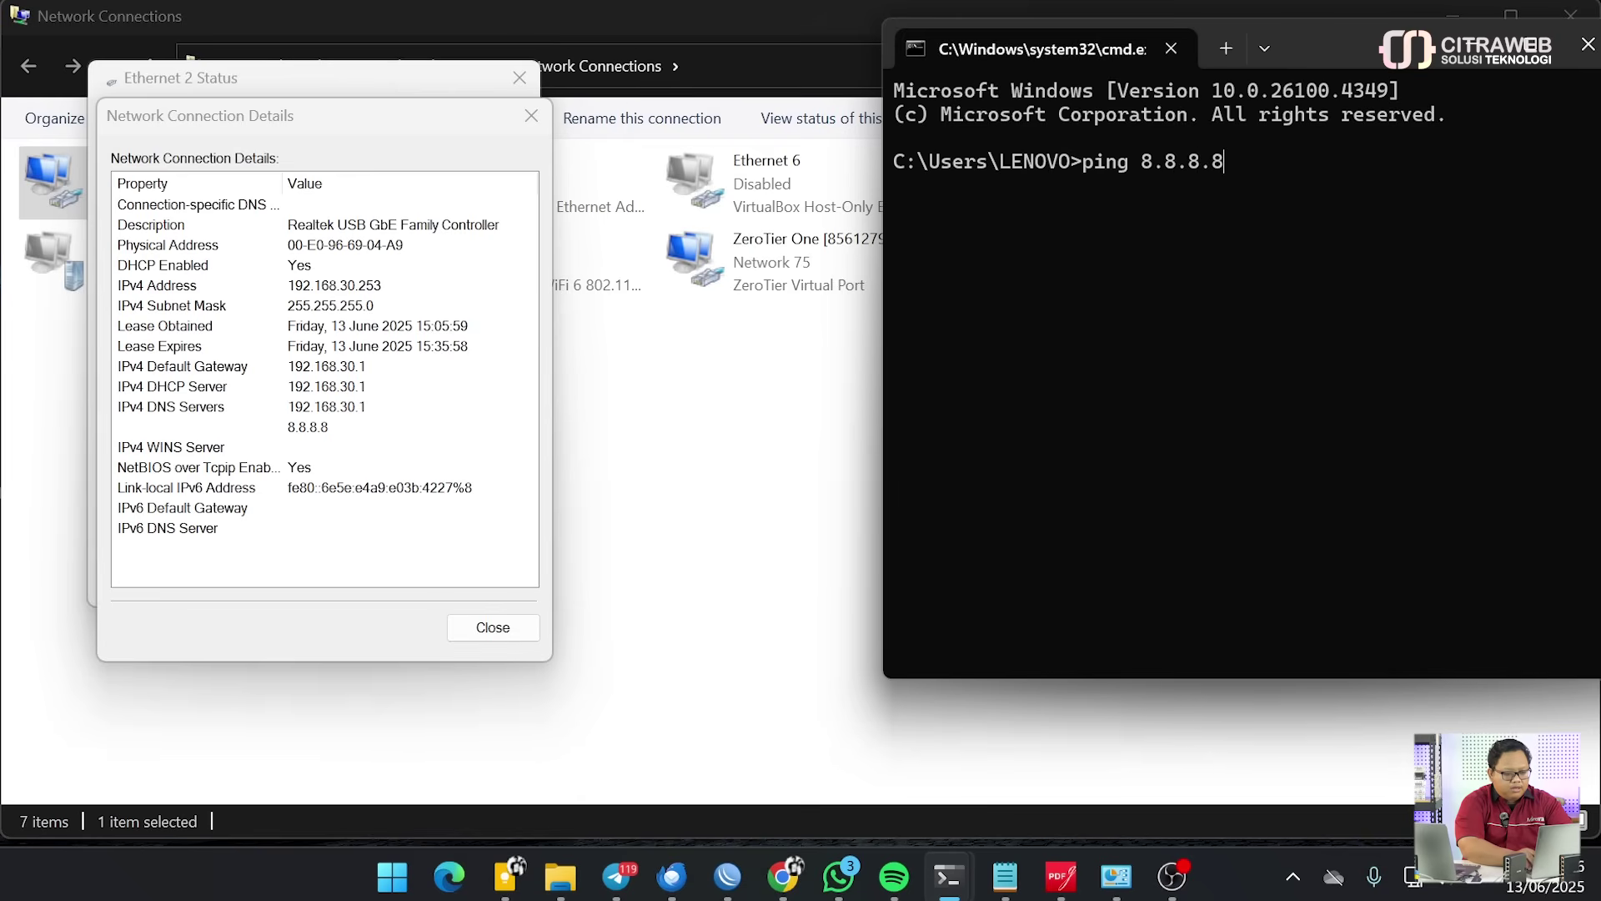
key(Return)
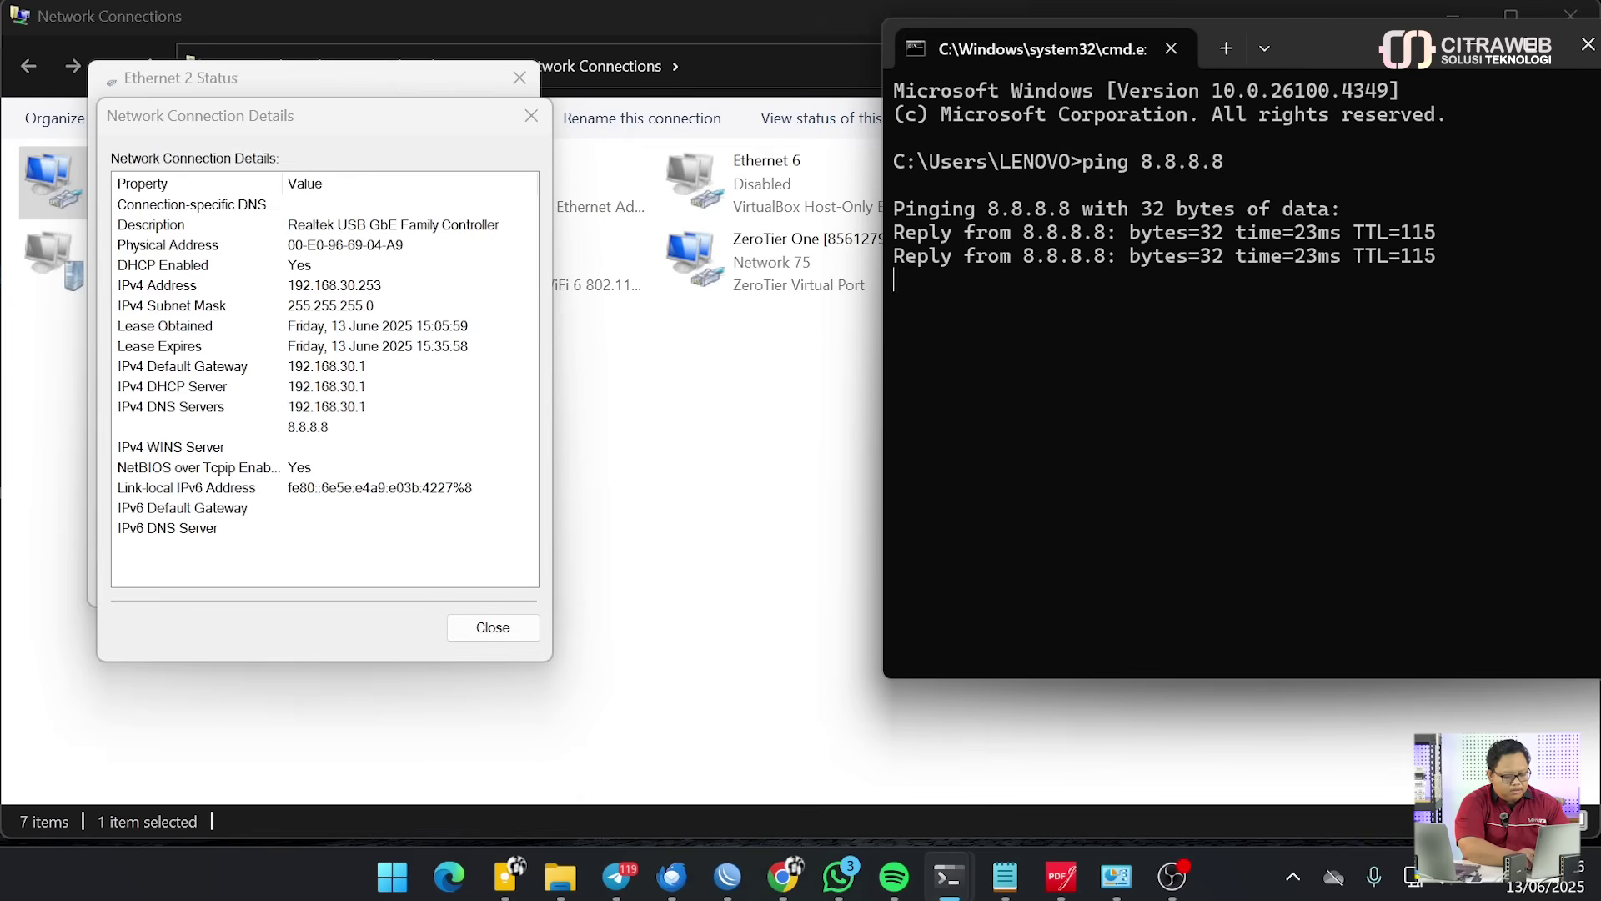
key(ctrl+c)
Ping google.com from the Command Prompt and stop the ping
text(sp)
key(BackSpace)
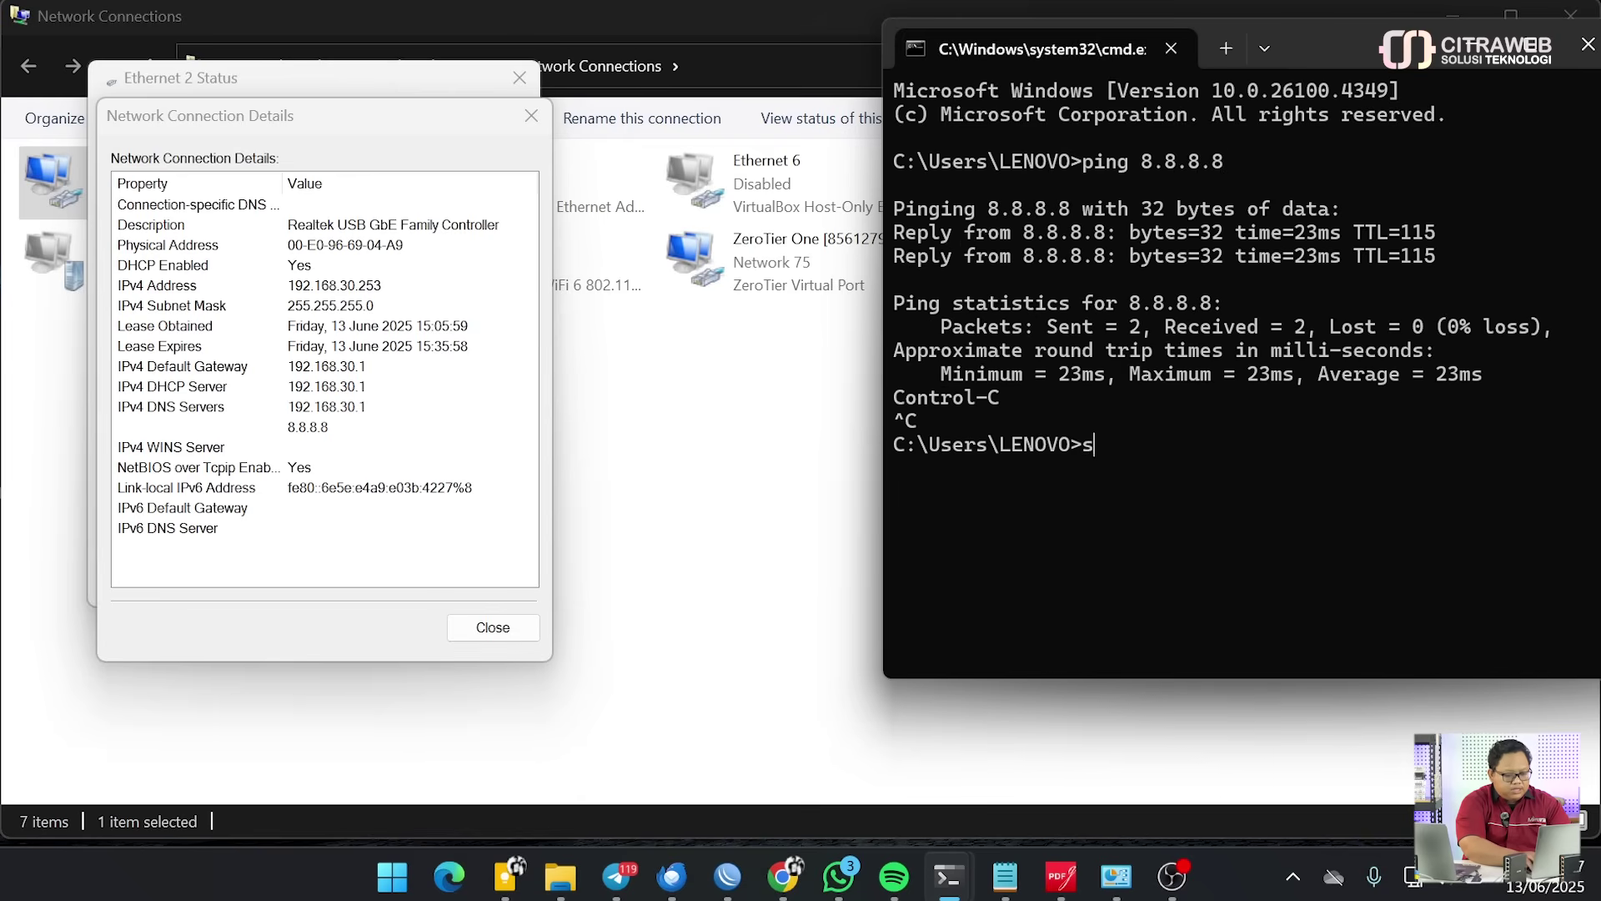
text(ping goog)
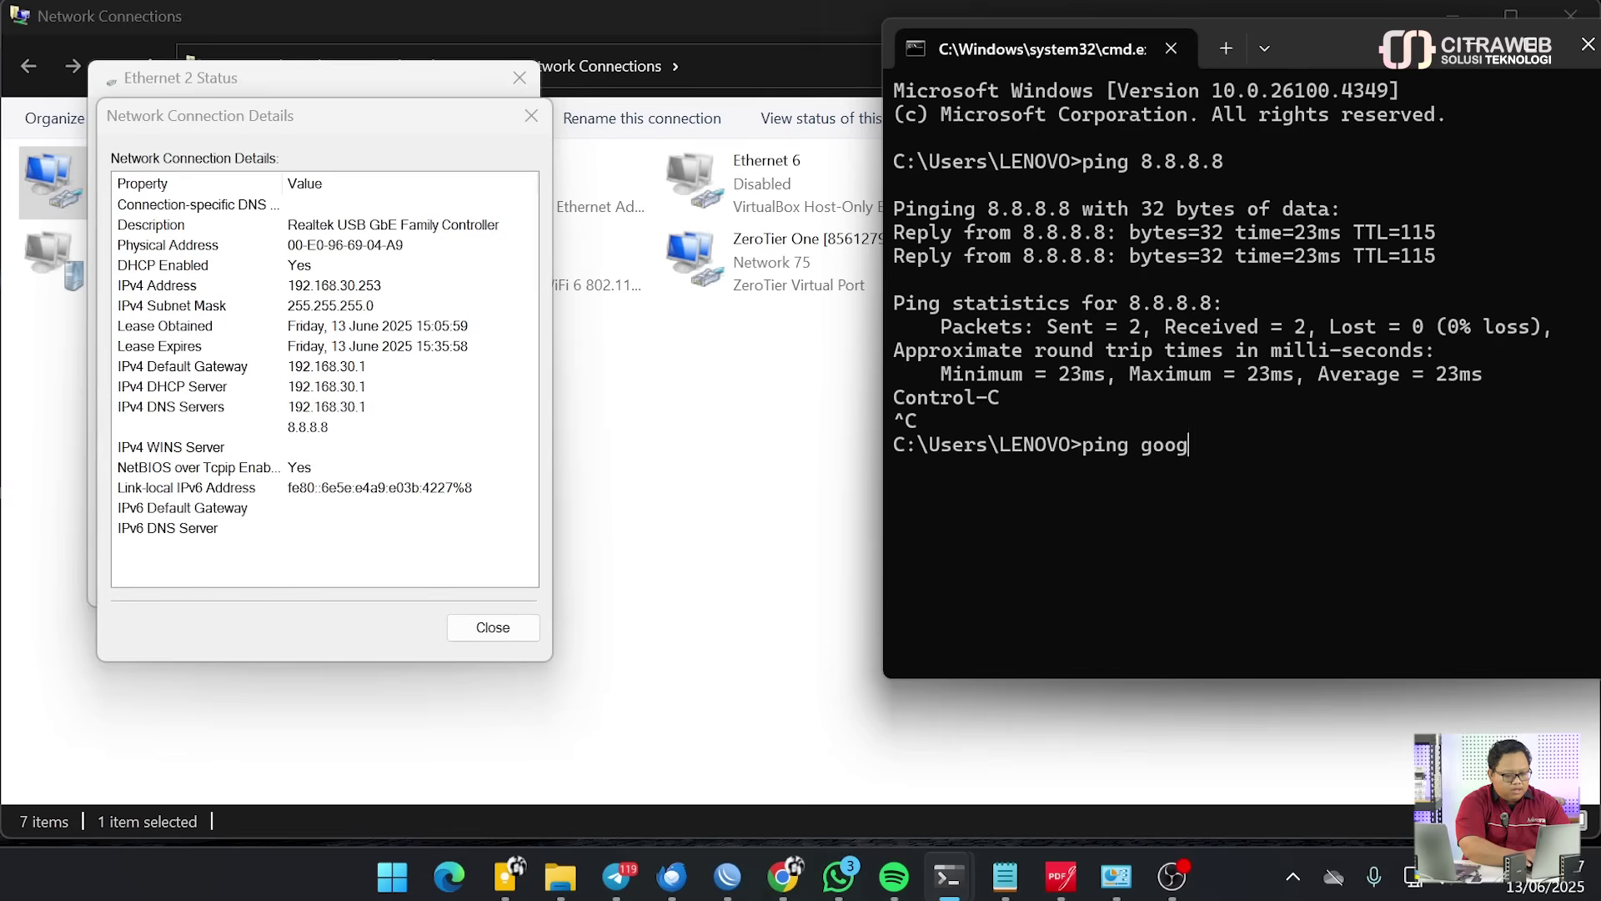
text(le.com)
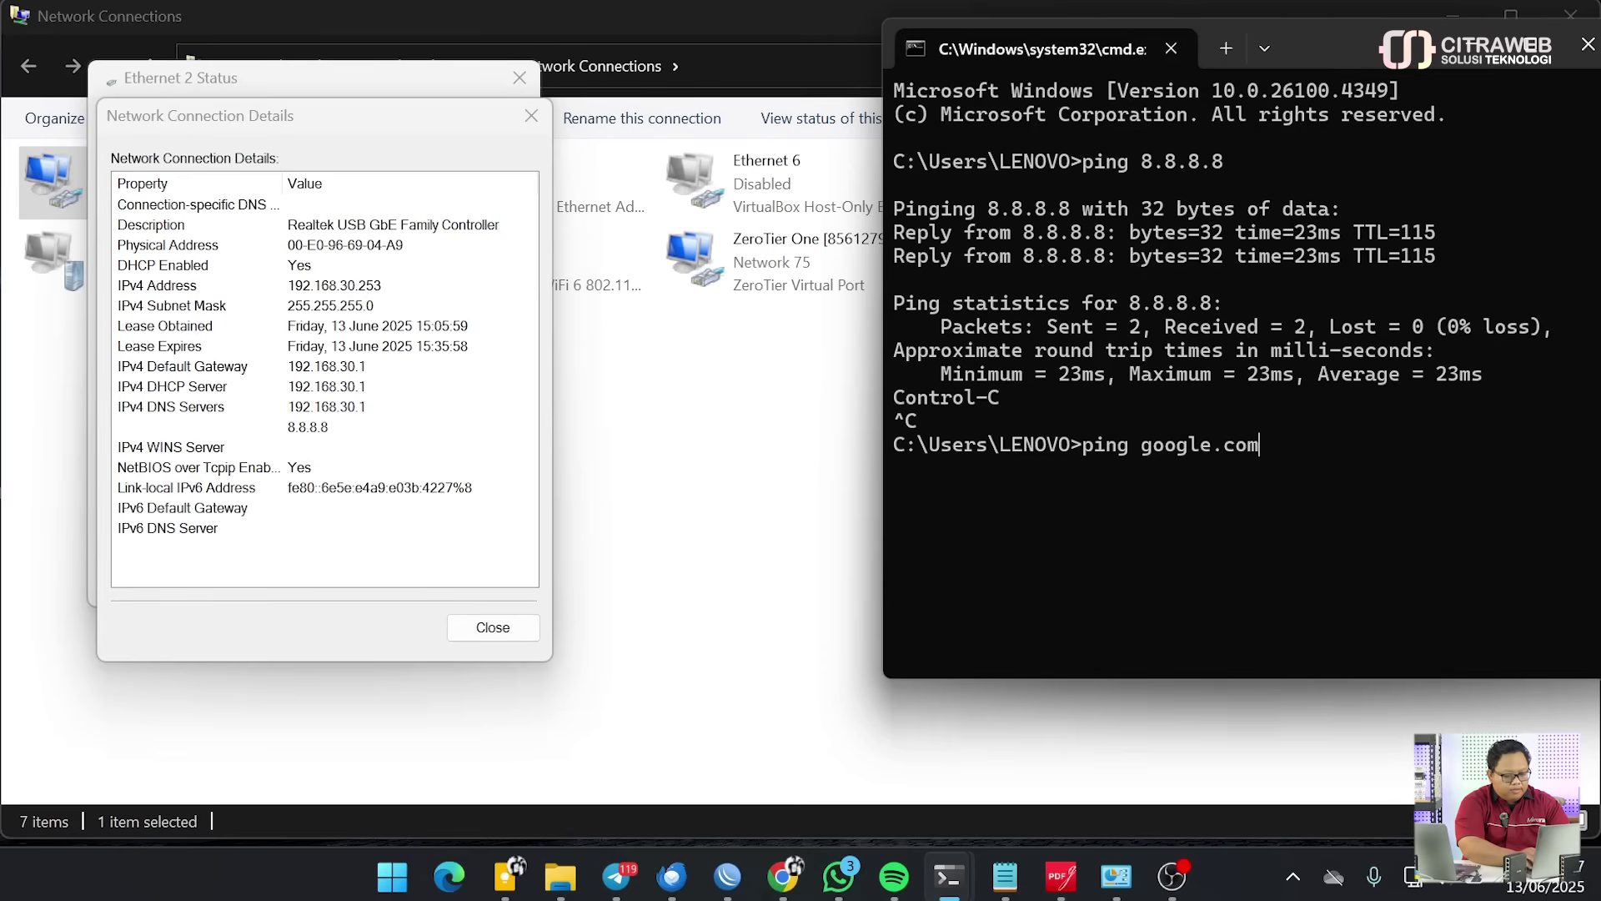
key(Return)
key(ctrl+c)
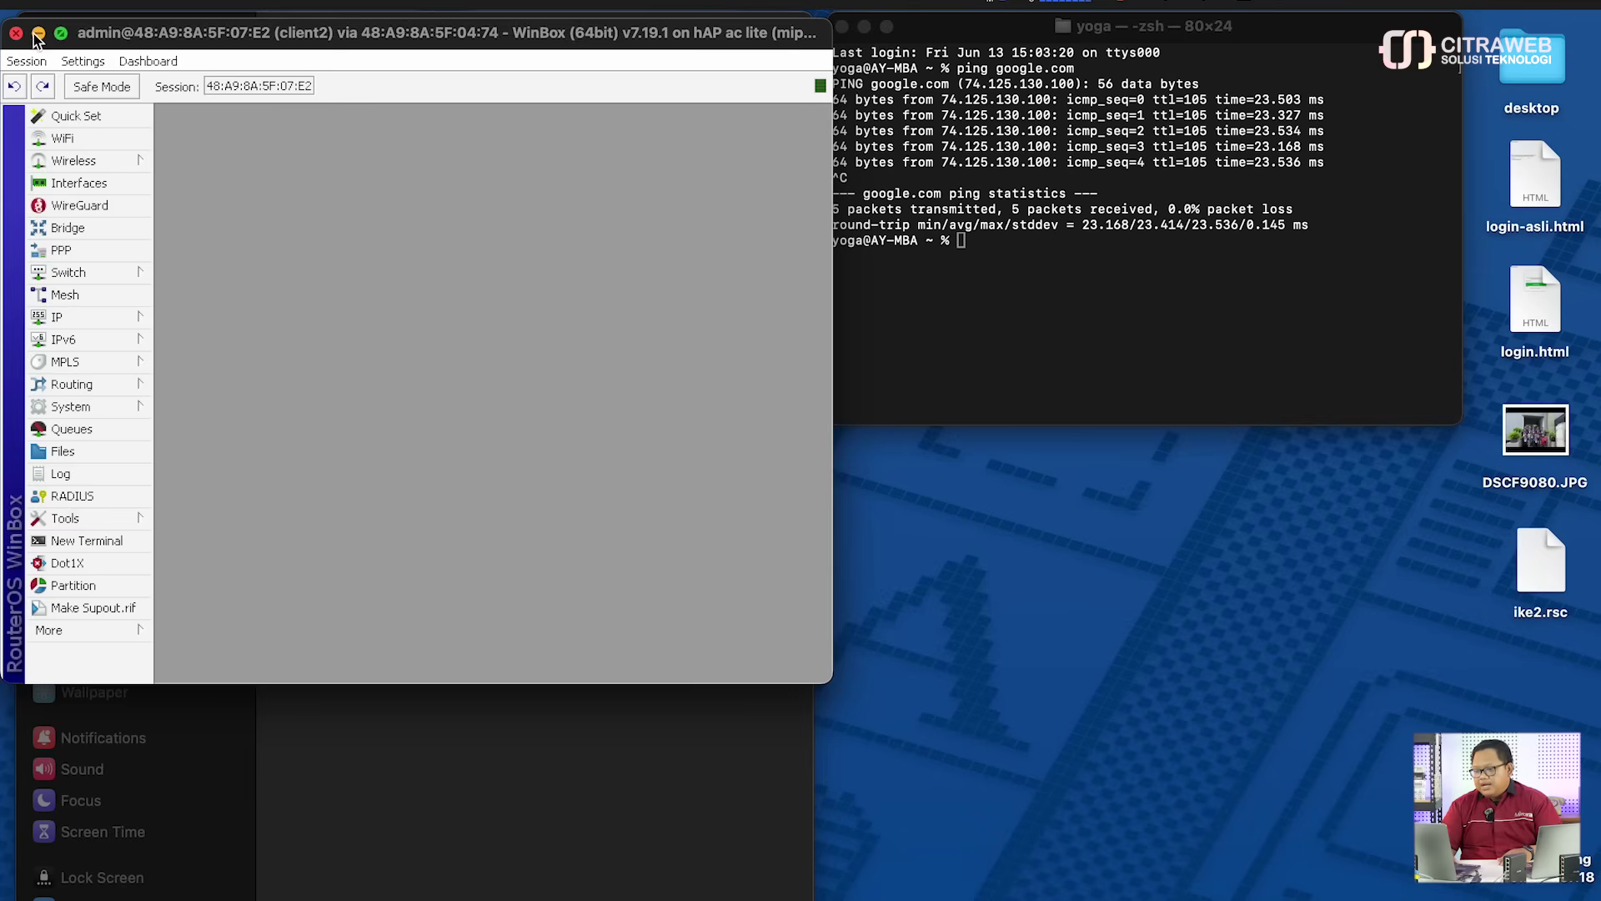
On the Mac, minimize client2's WinBox window, launch another WinBox and connect to client1
click(38, 34)
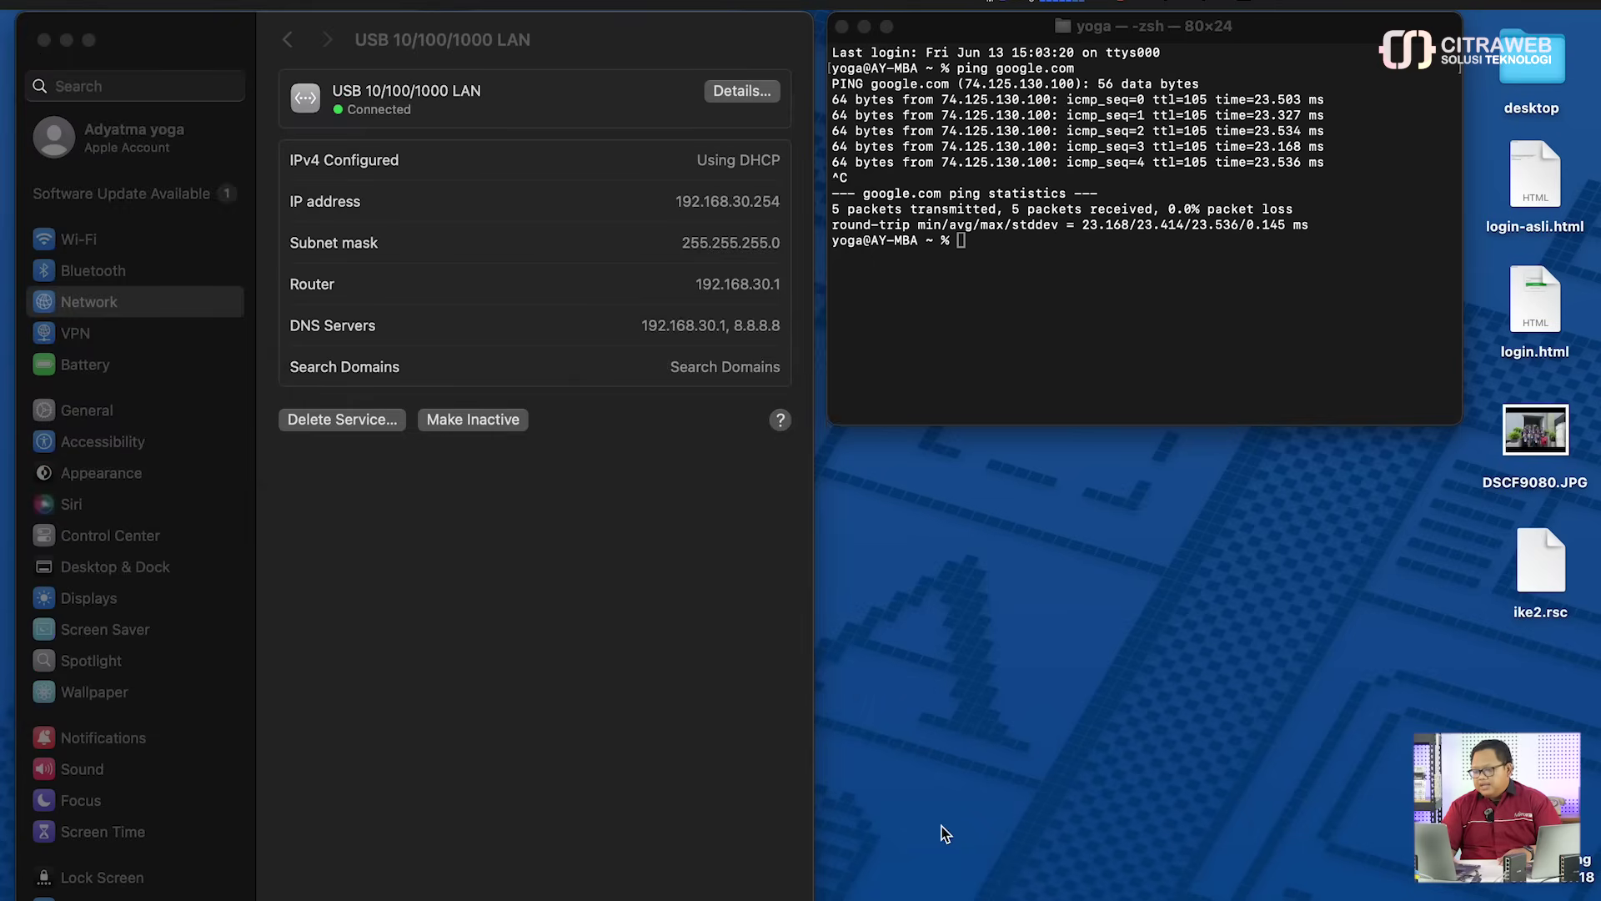
click(1266, 897)
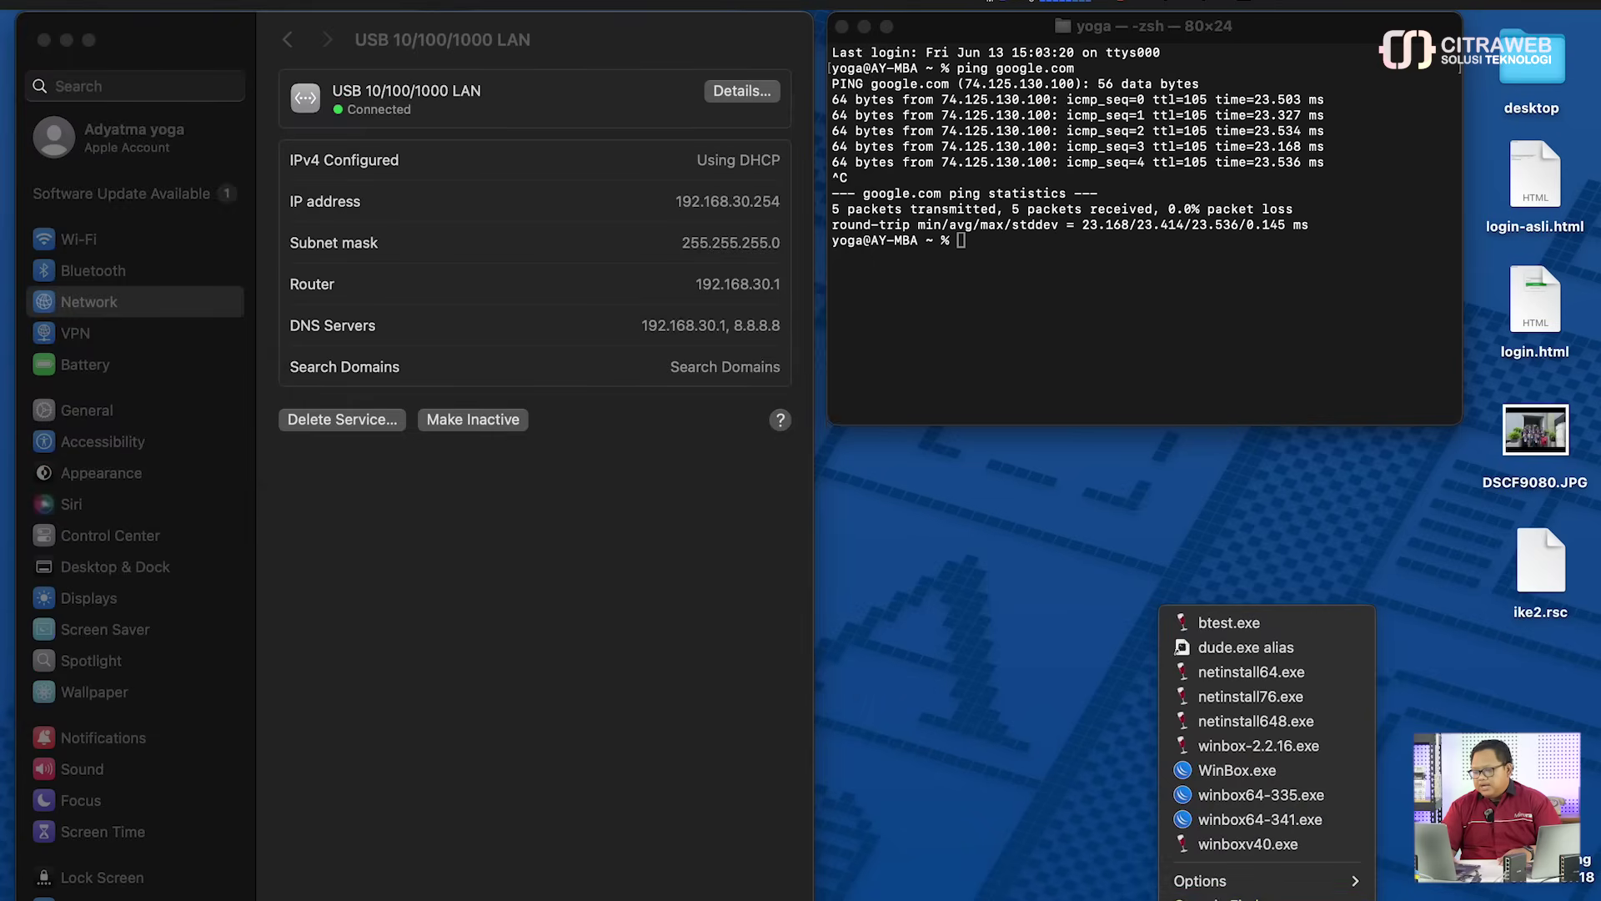
click(1226, 834)
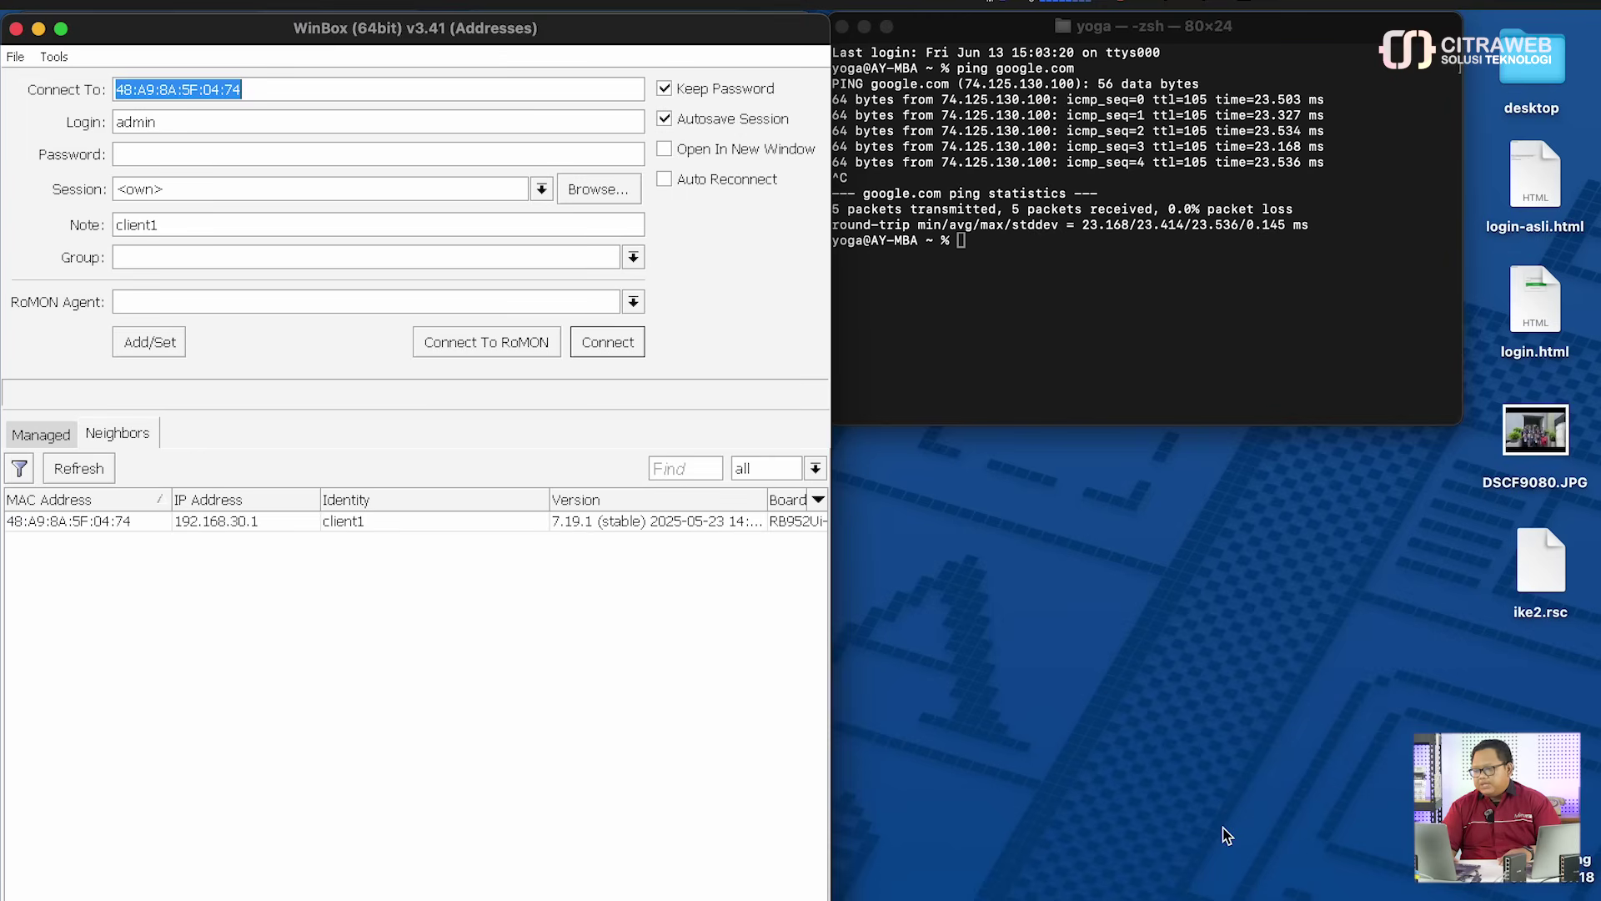
click(608, 347)
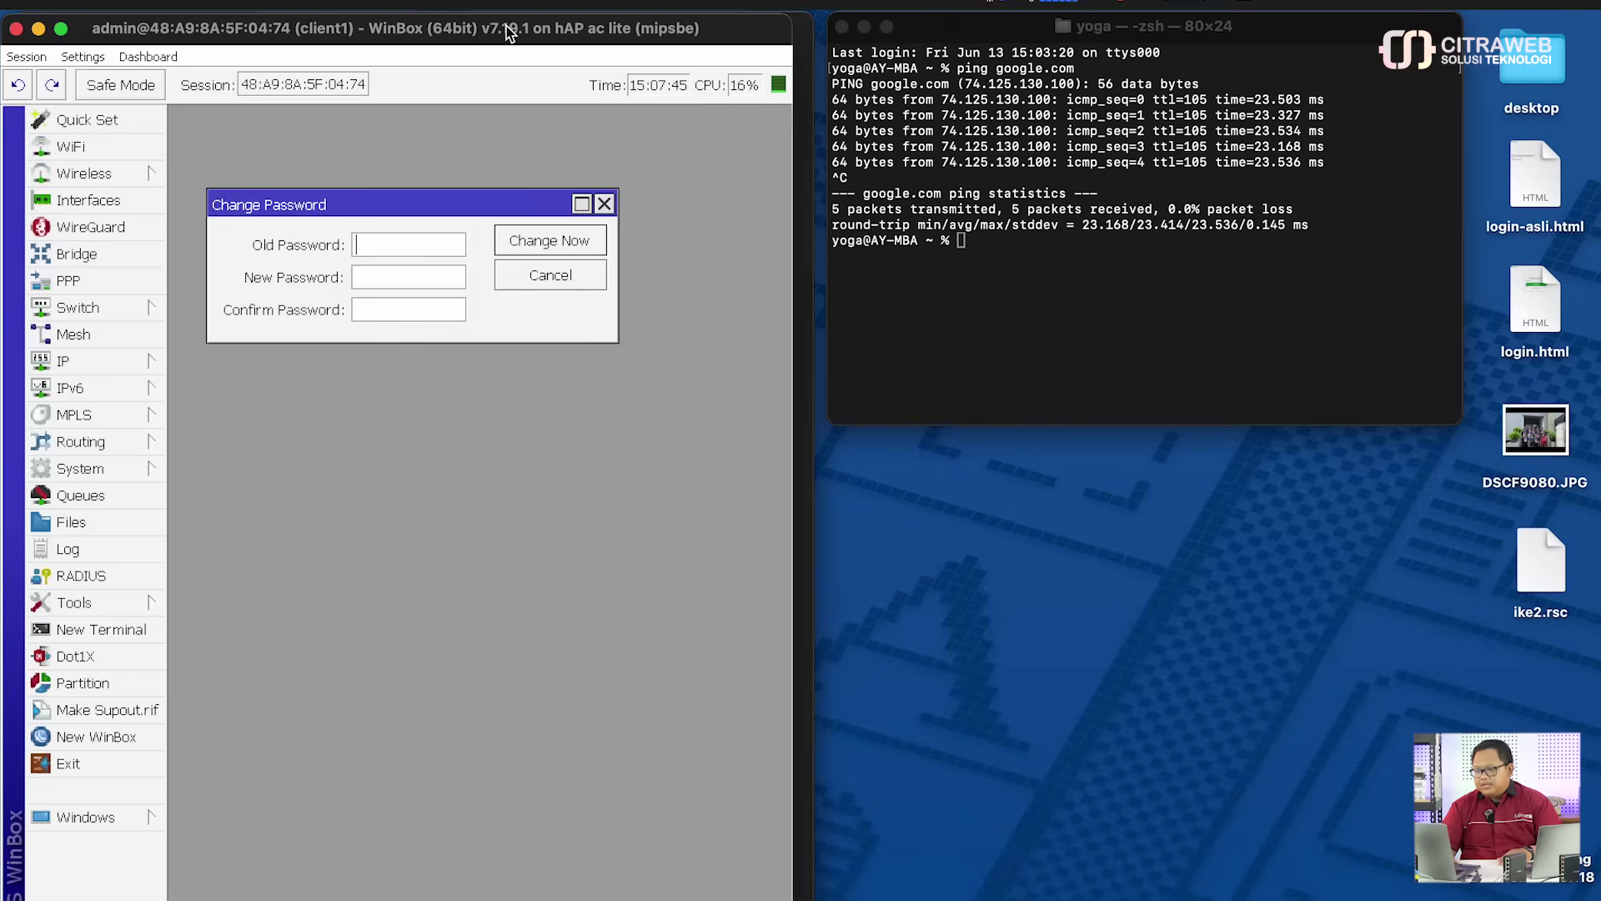
Show the DHCP server leases on client1 and move the DHCP Server window higher in the workspace
click(107, 355)
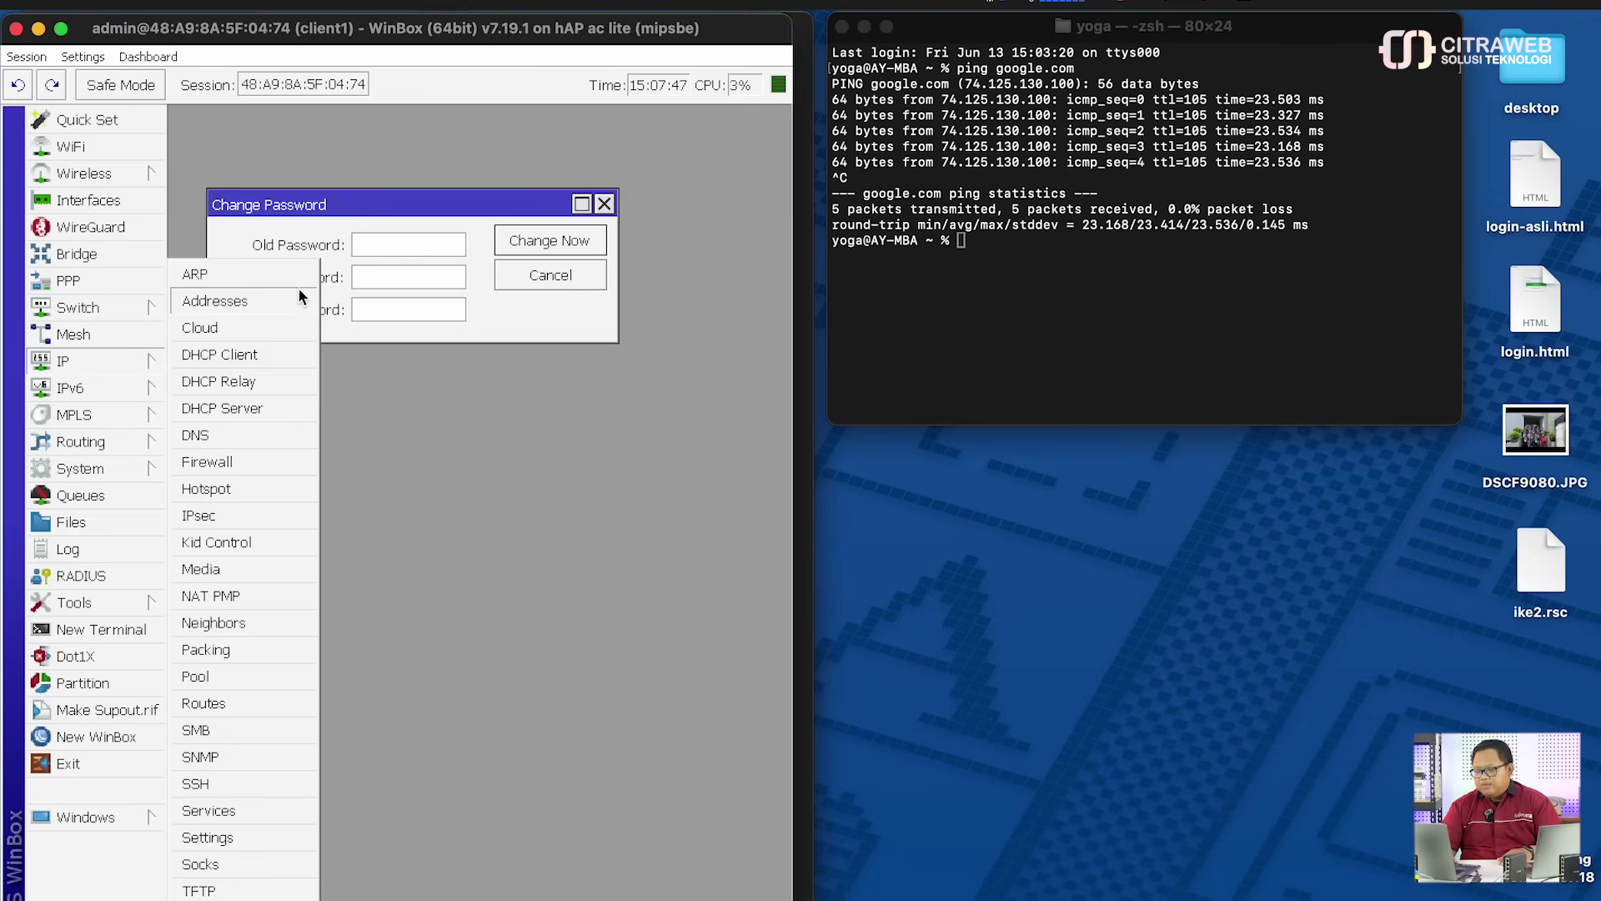
click(272, 399)
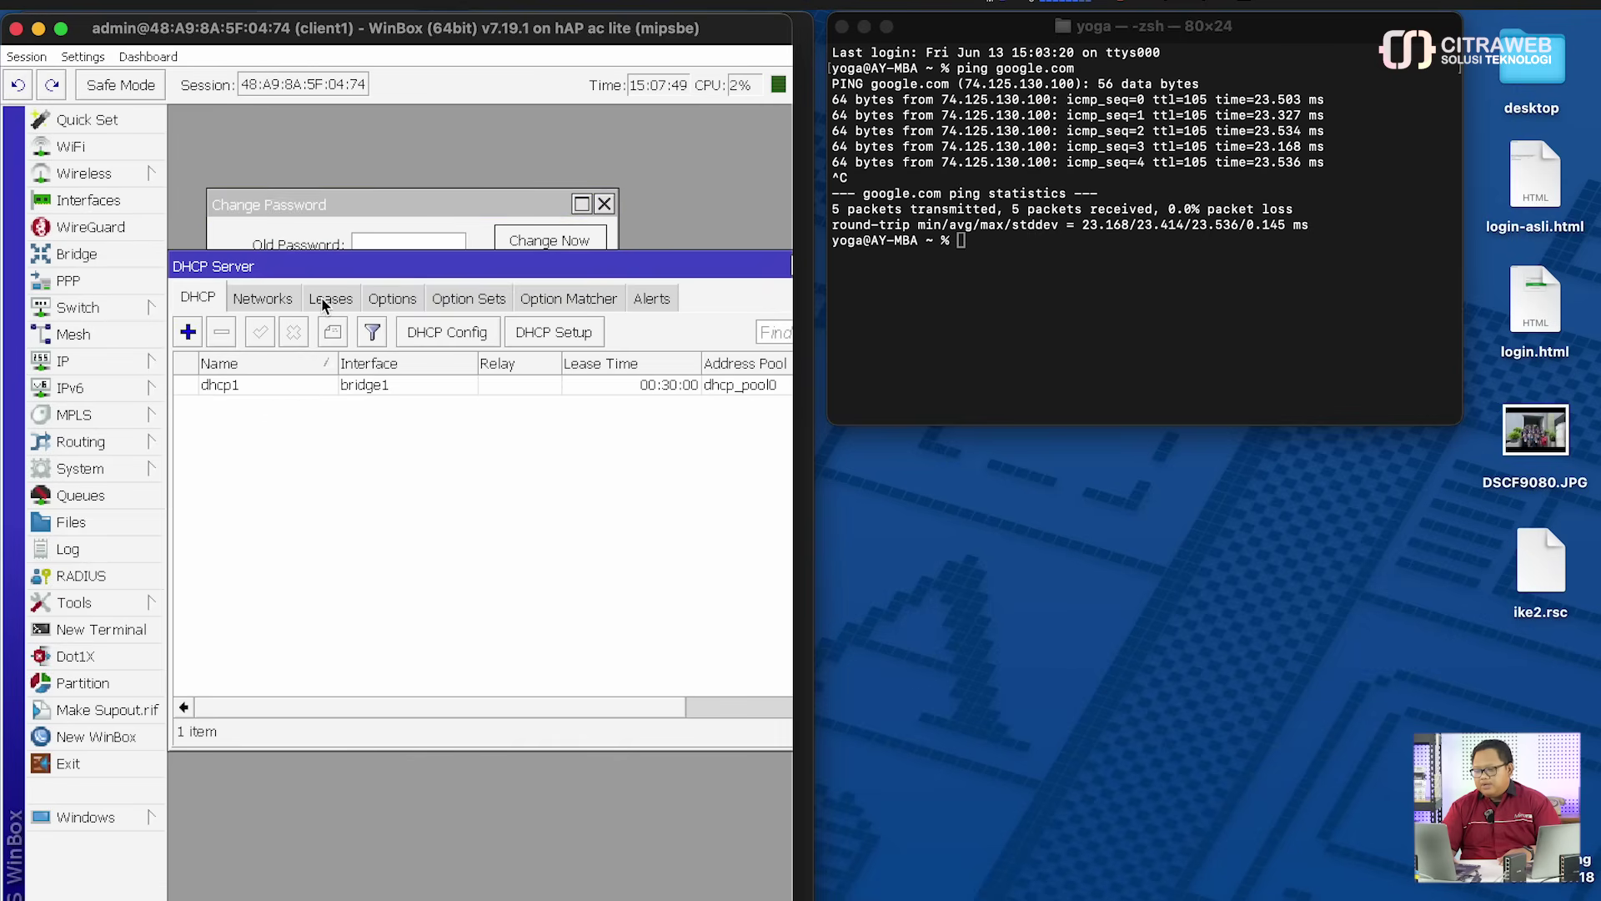
click(324, 302)
drag(354, 266, 363, 157)
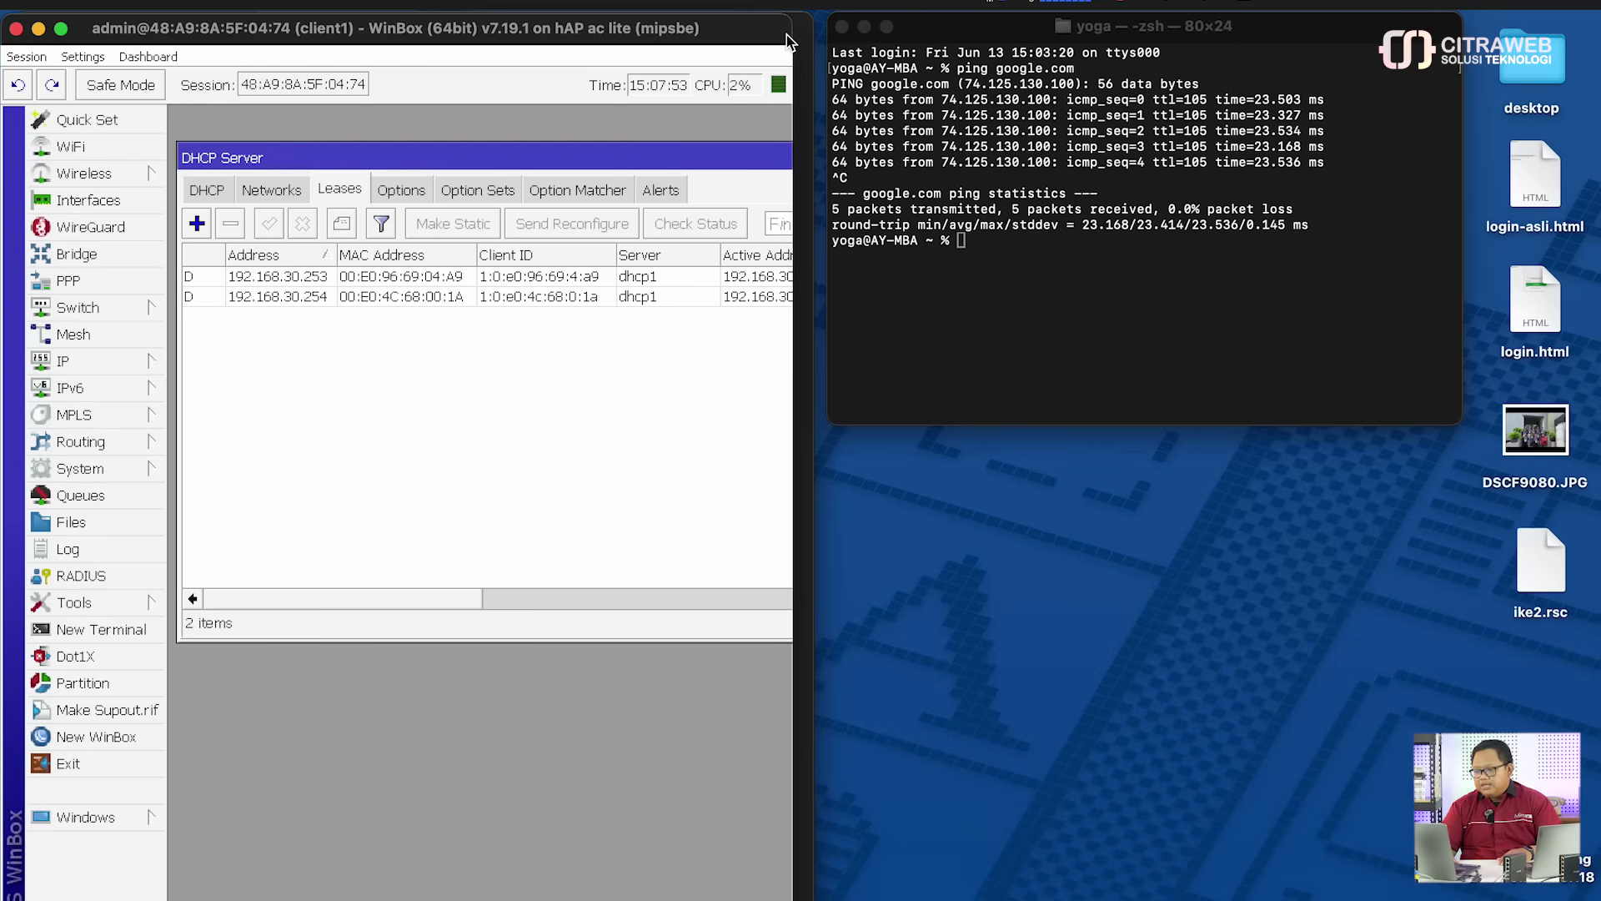
Widen client1's WinBox and DHCP Server windows and narrow the Client ID and Server columns to fit more lease details
drag(790, 42, 1054, 29)
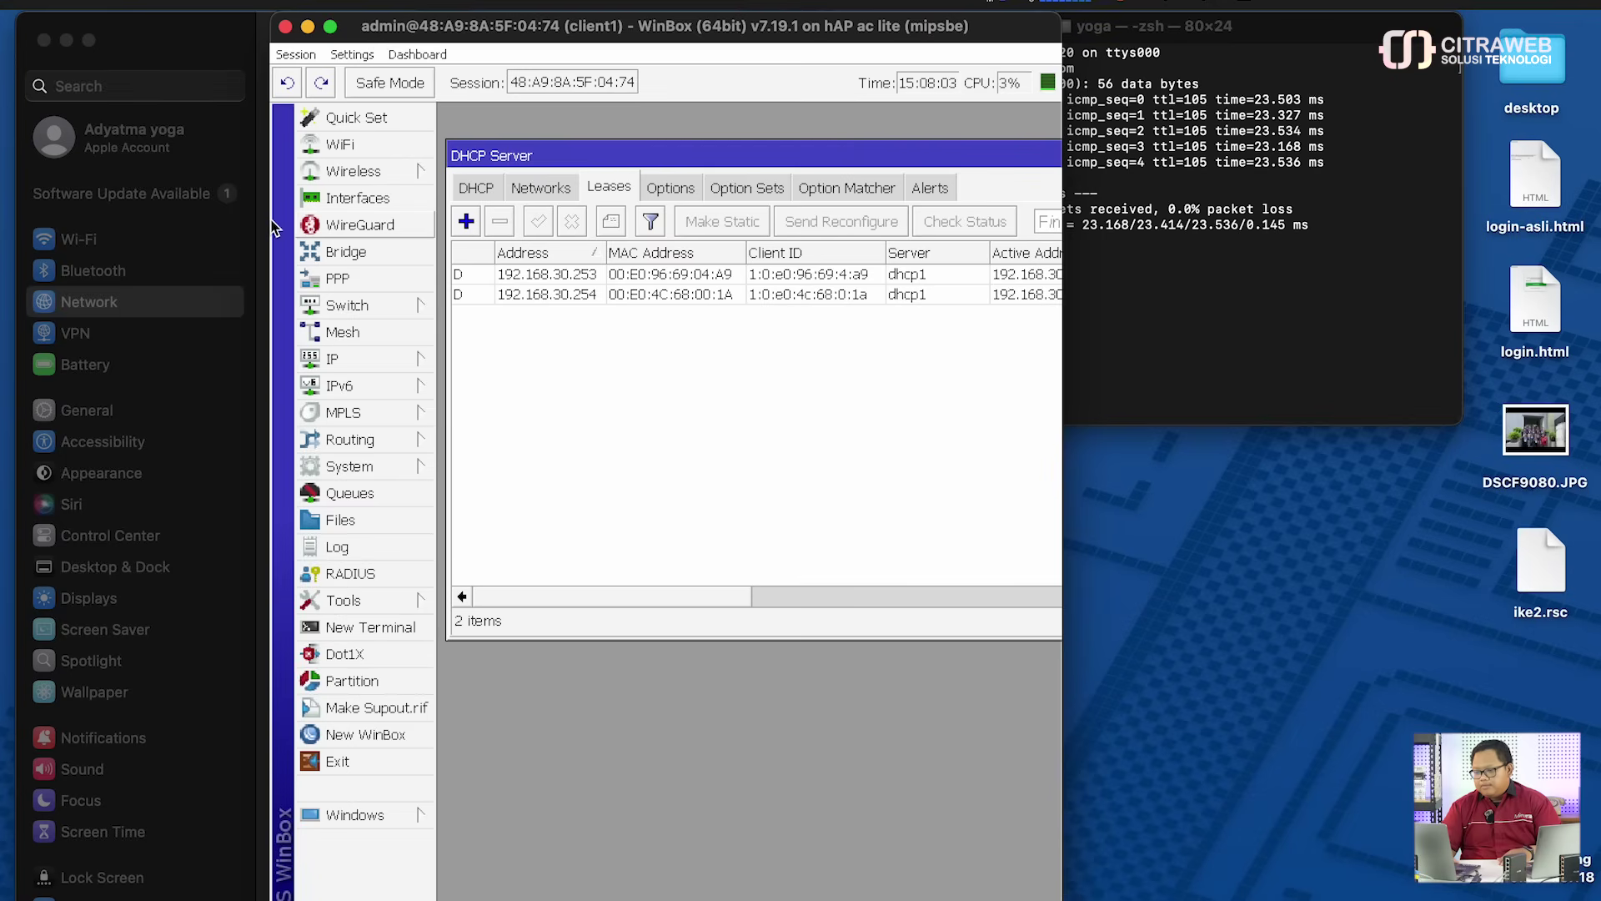
drag(266, 226, 81, 208)
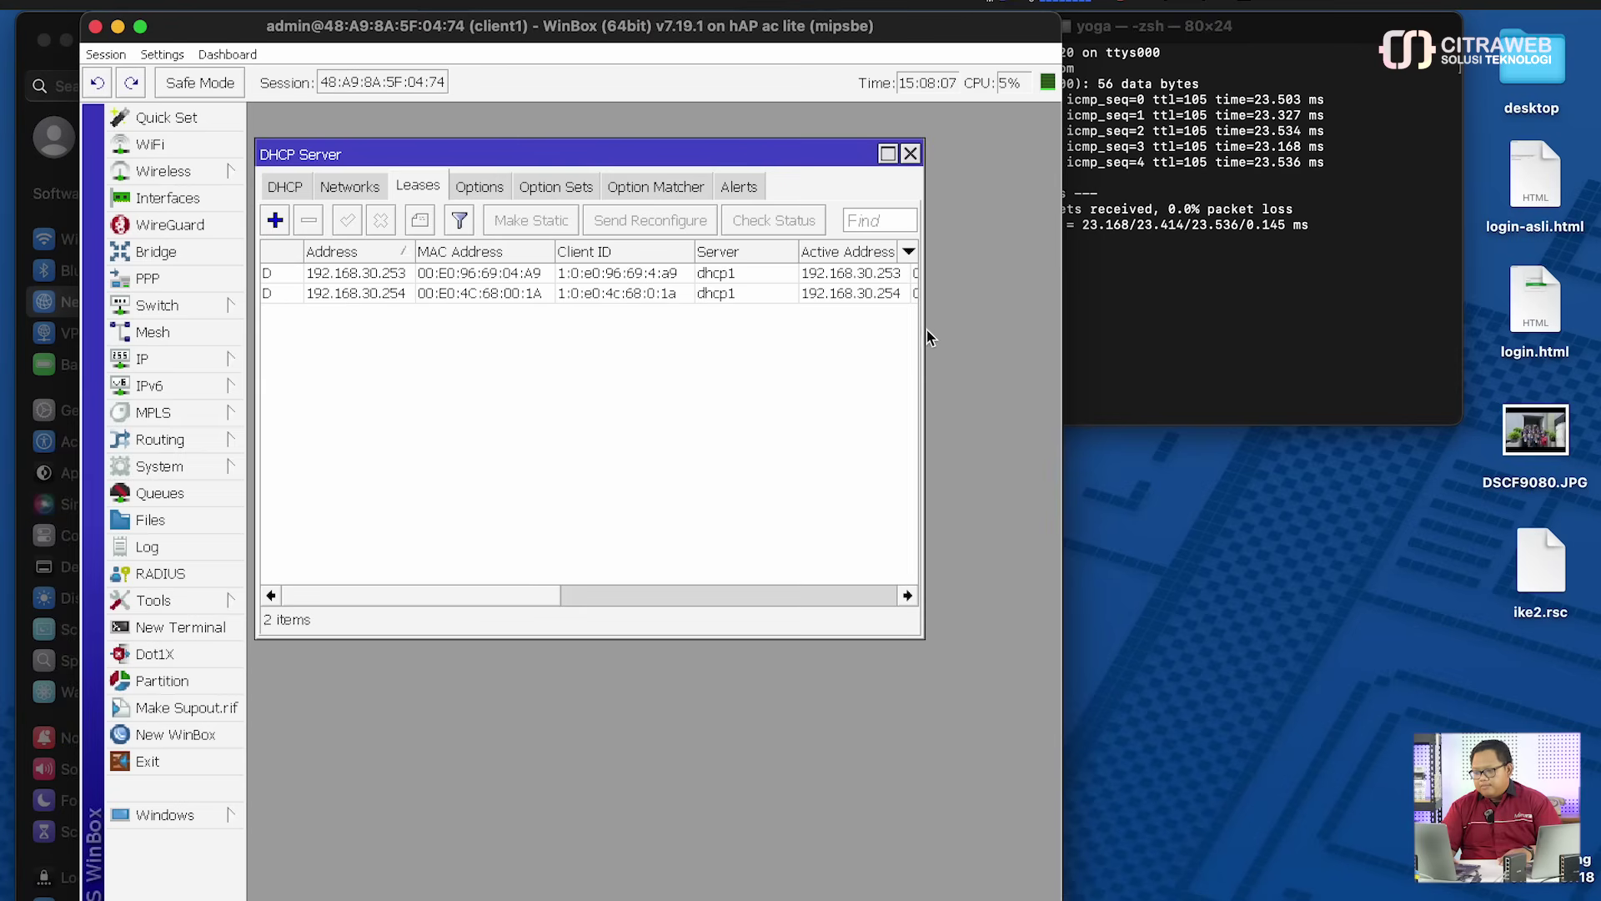
drag(924, 337, 1031, 330)
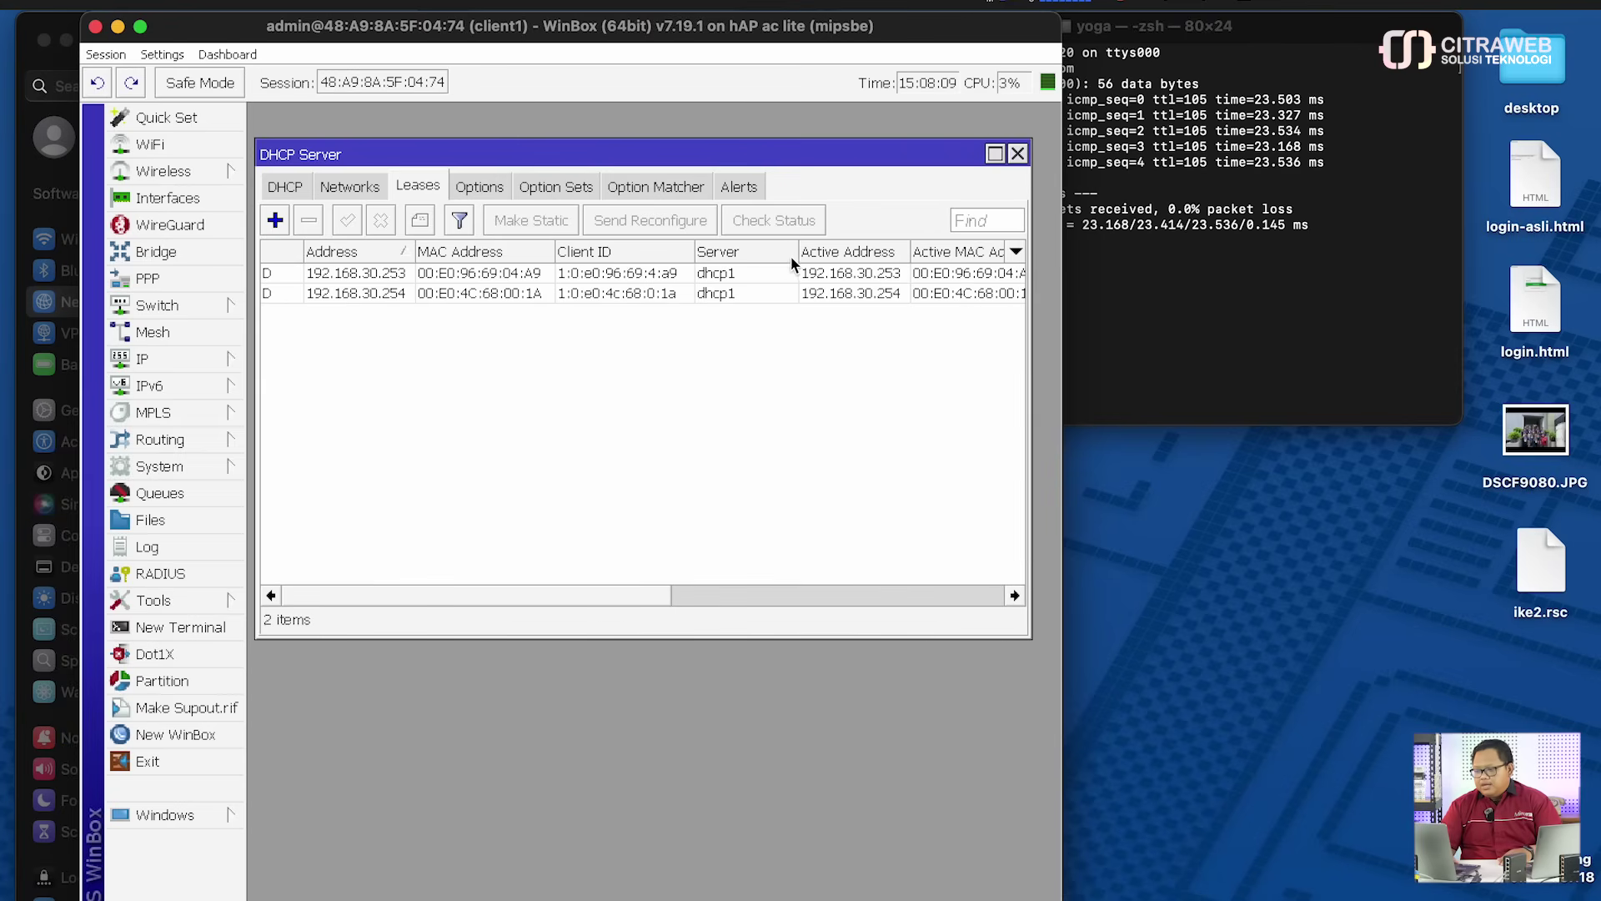
drag(798, 252, 574, 267)
Compare the 192.168.30.253 and 192.168.30.254 leases with their MAC addresses and host names, and close the DHCP Server window
click(388, 271)
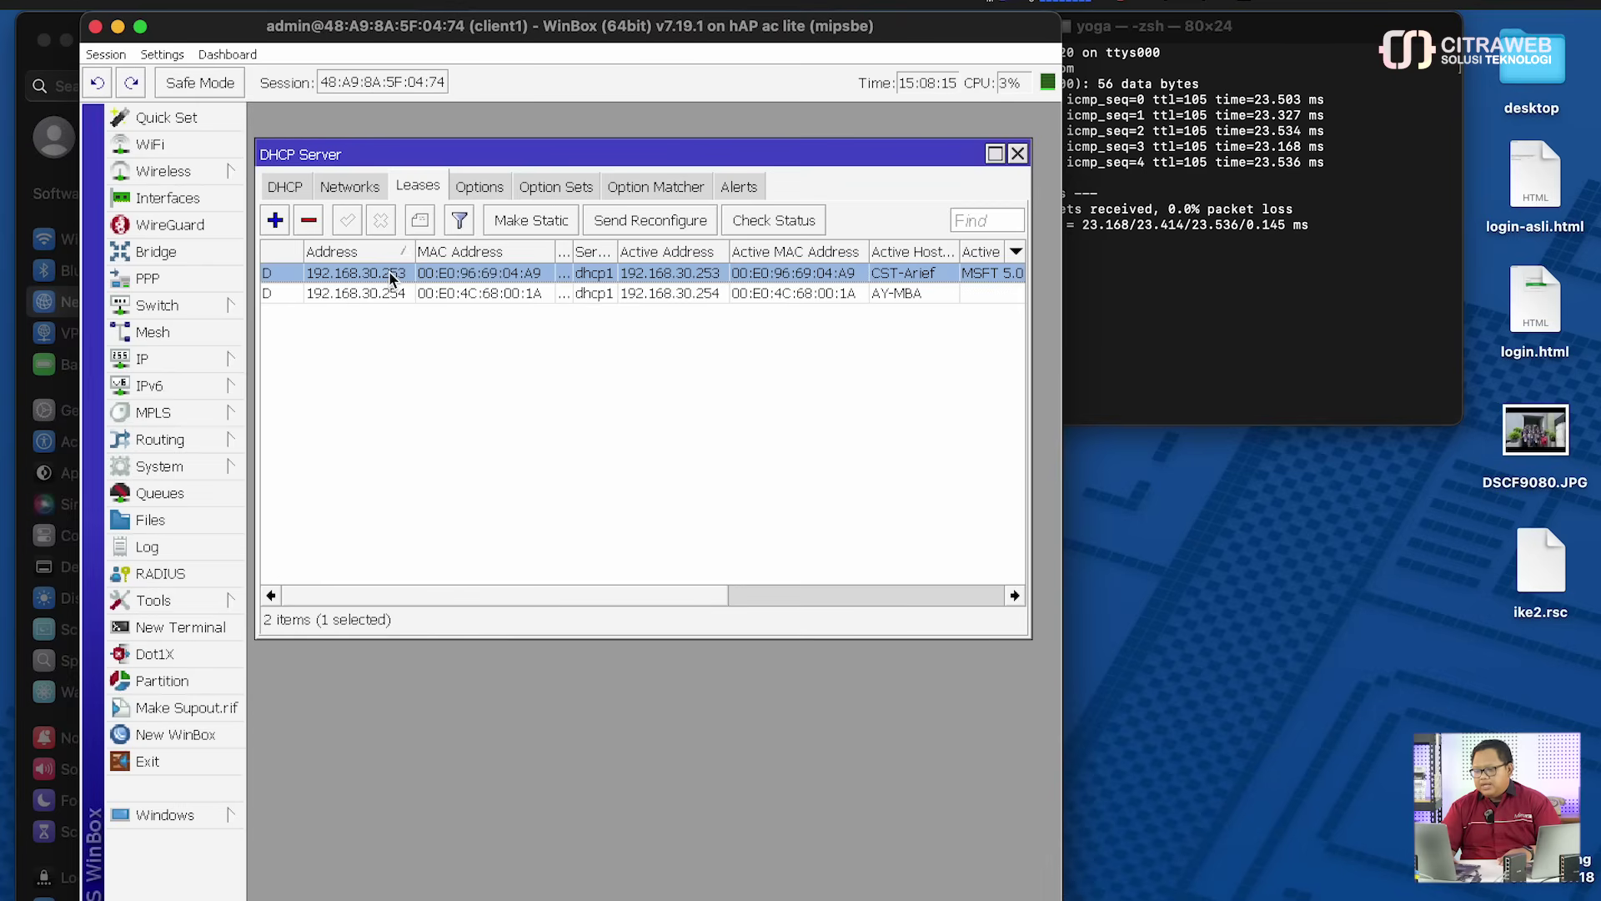
click(395, 293)
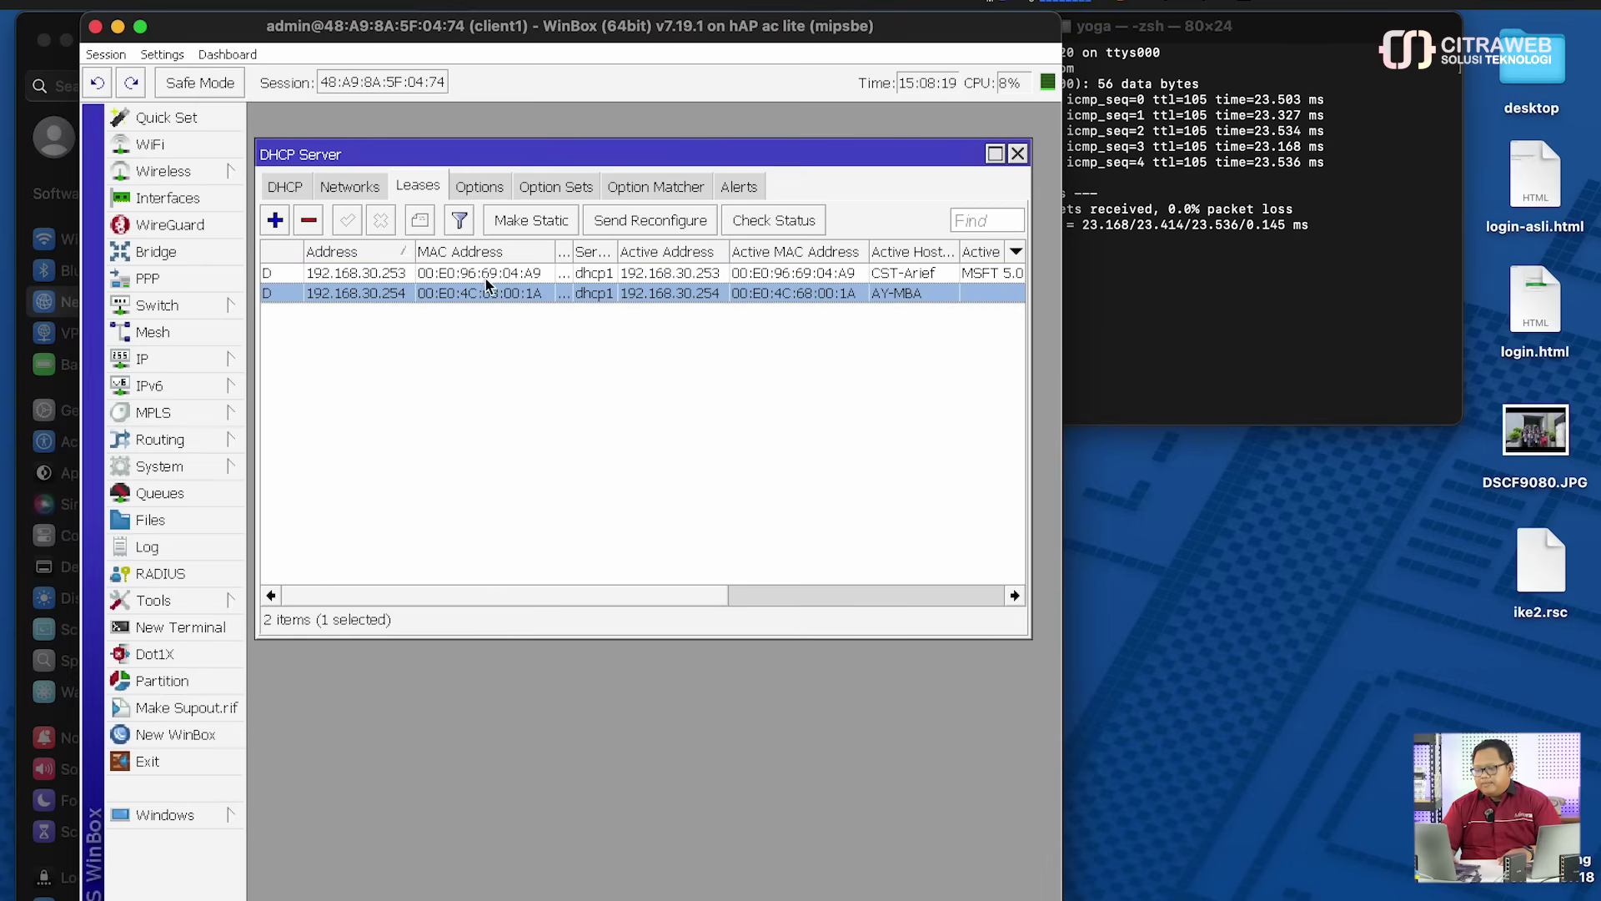
click(451, 279)
click(399, 296)
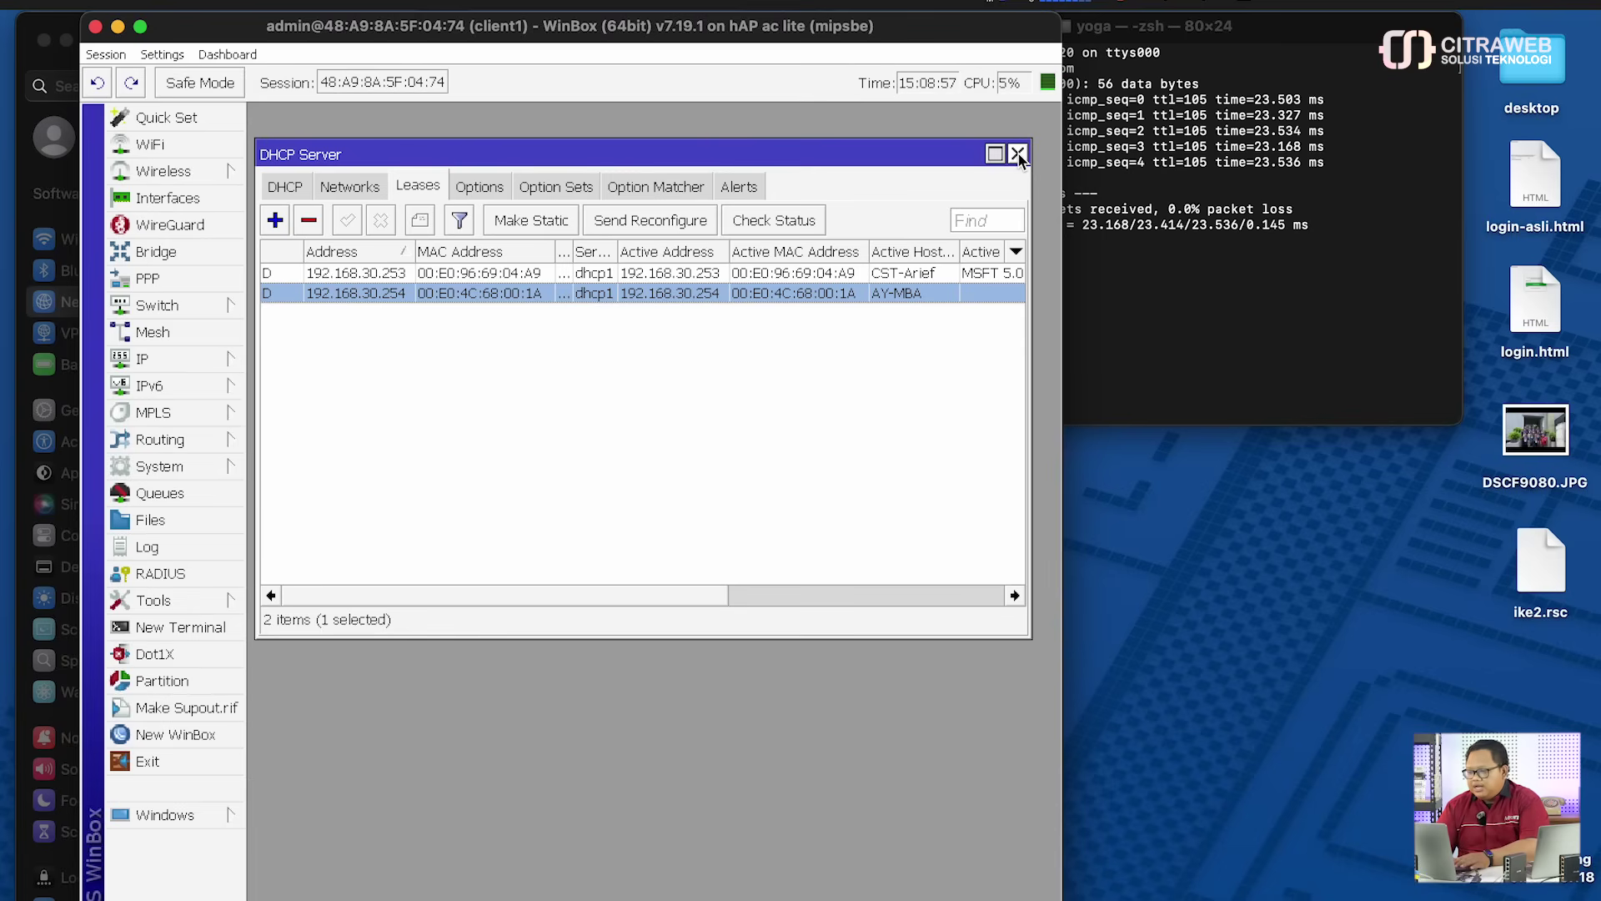
click(1018, 155)
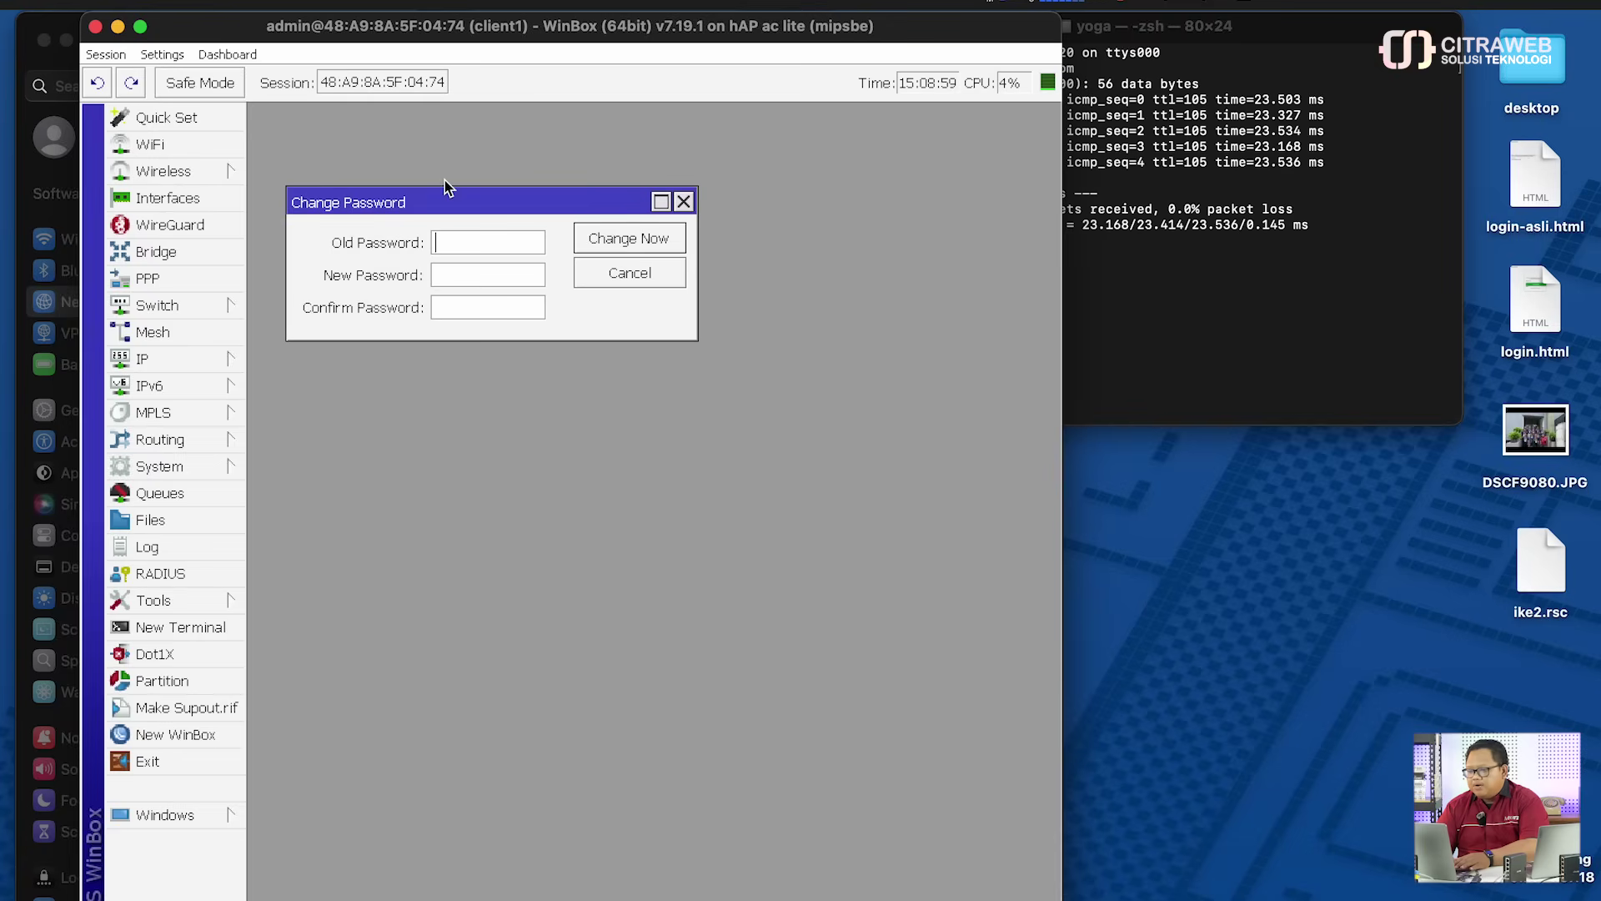
Tile client1's WinBox window on the right half of the screen and minimize System Settings
mouse_move(142, 31)
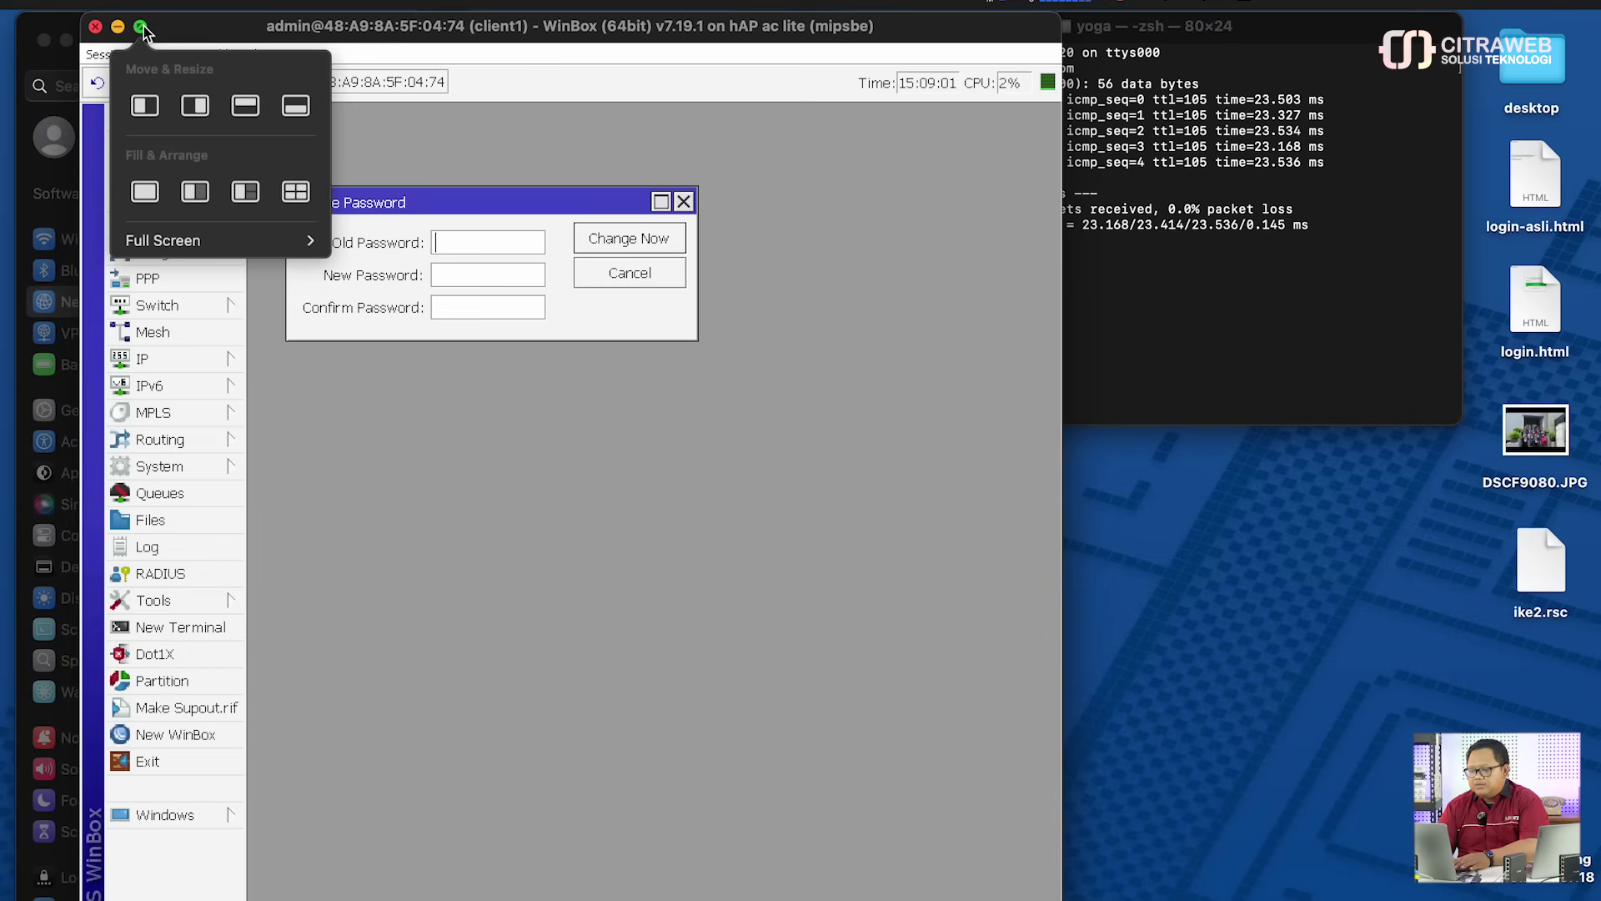
click(195, 105)
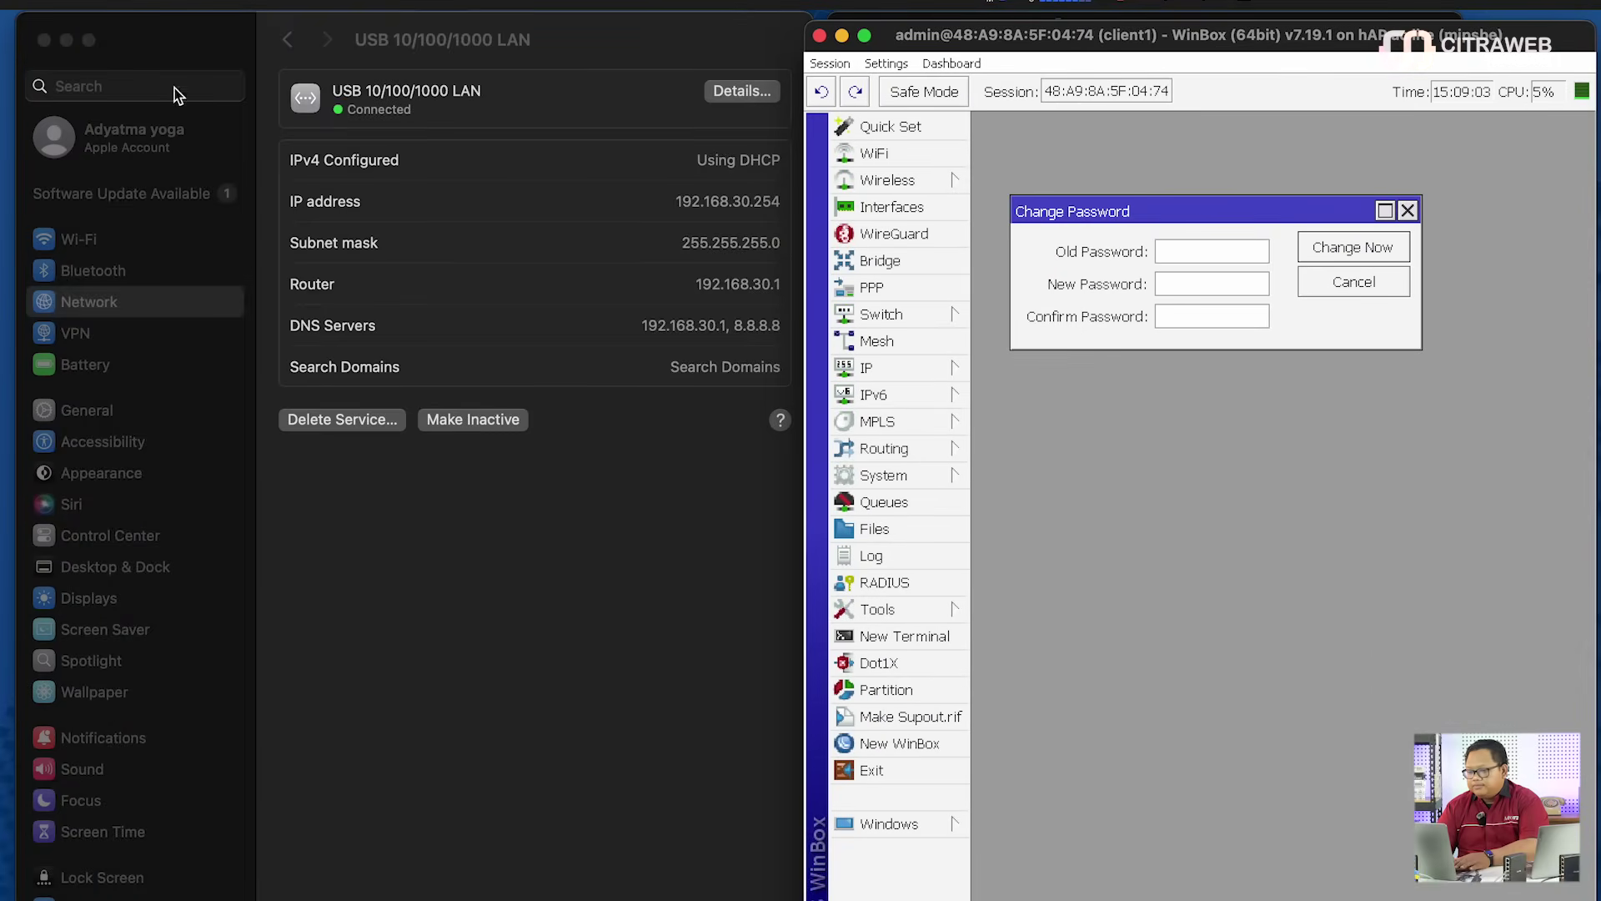
click(66, 40)
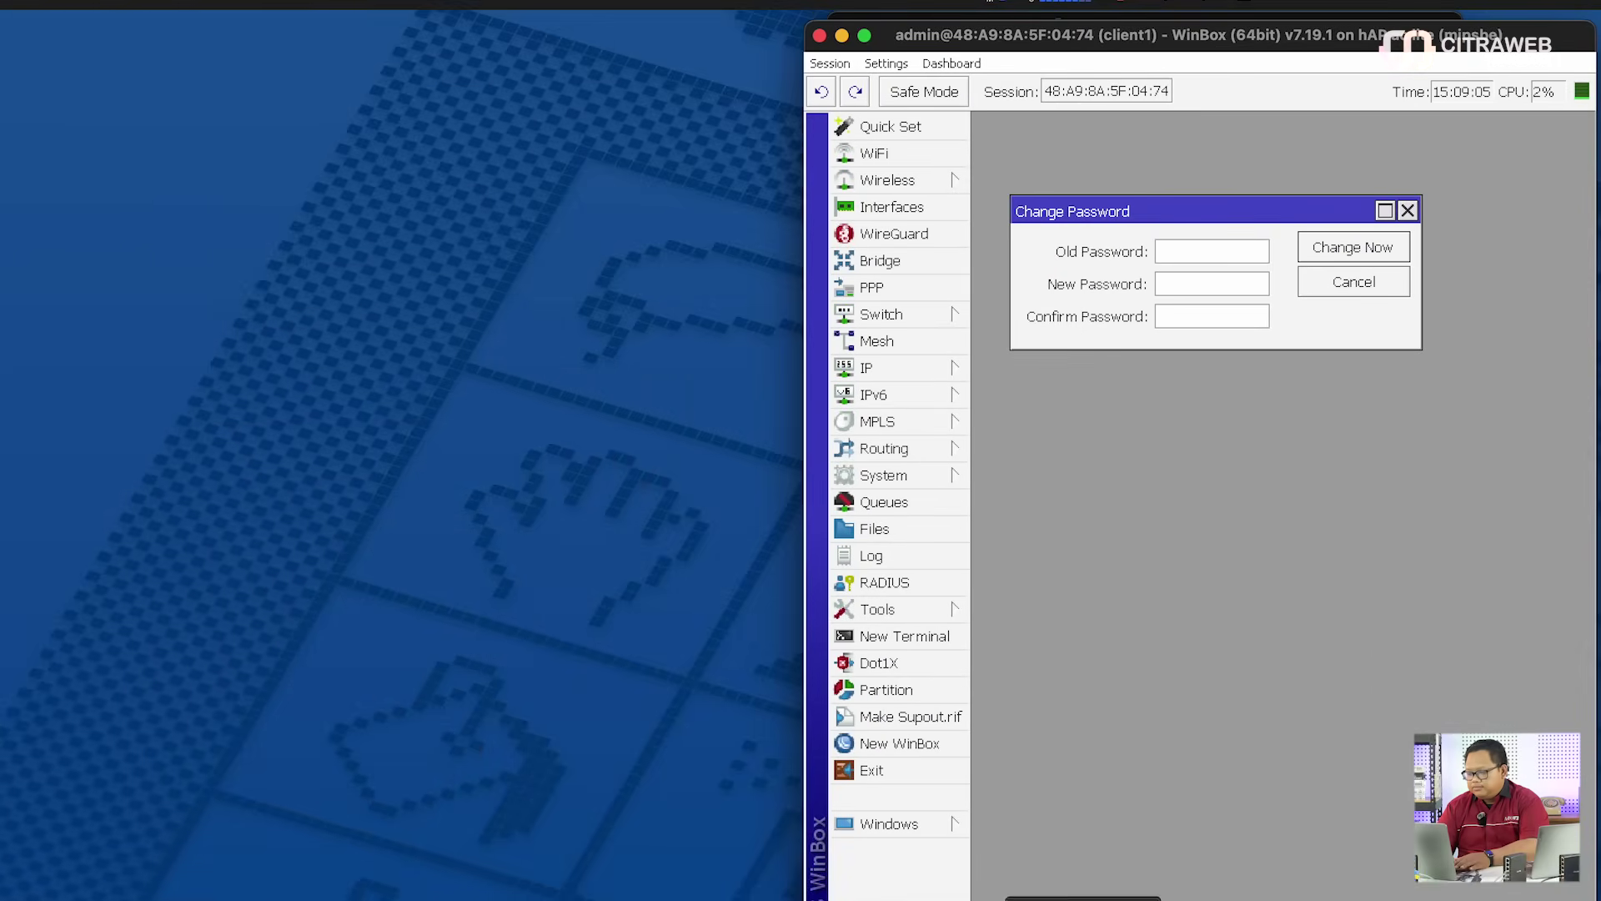
Open the WinBox login window, refresh the neighbors, and connect to RoMON using client1 as the agent
click(1292, 896)
click(1268, 829)
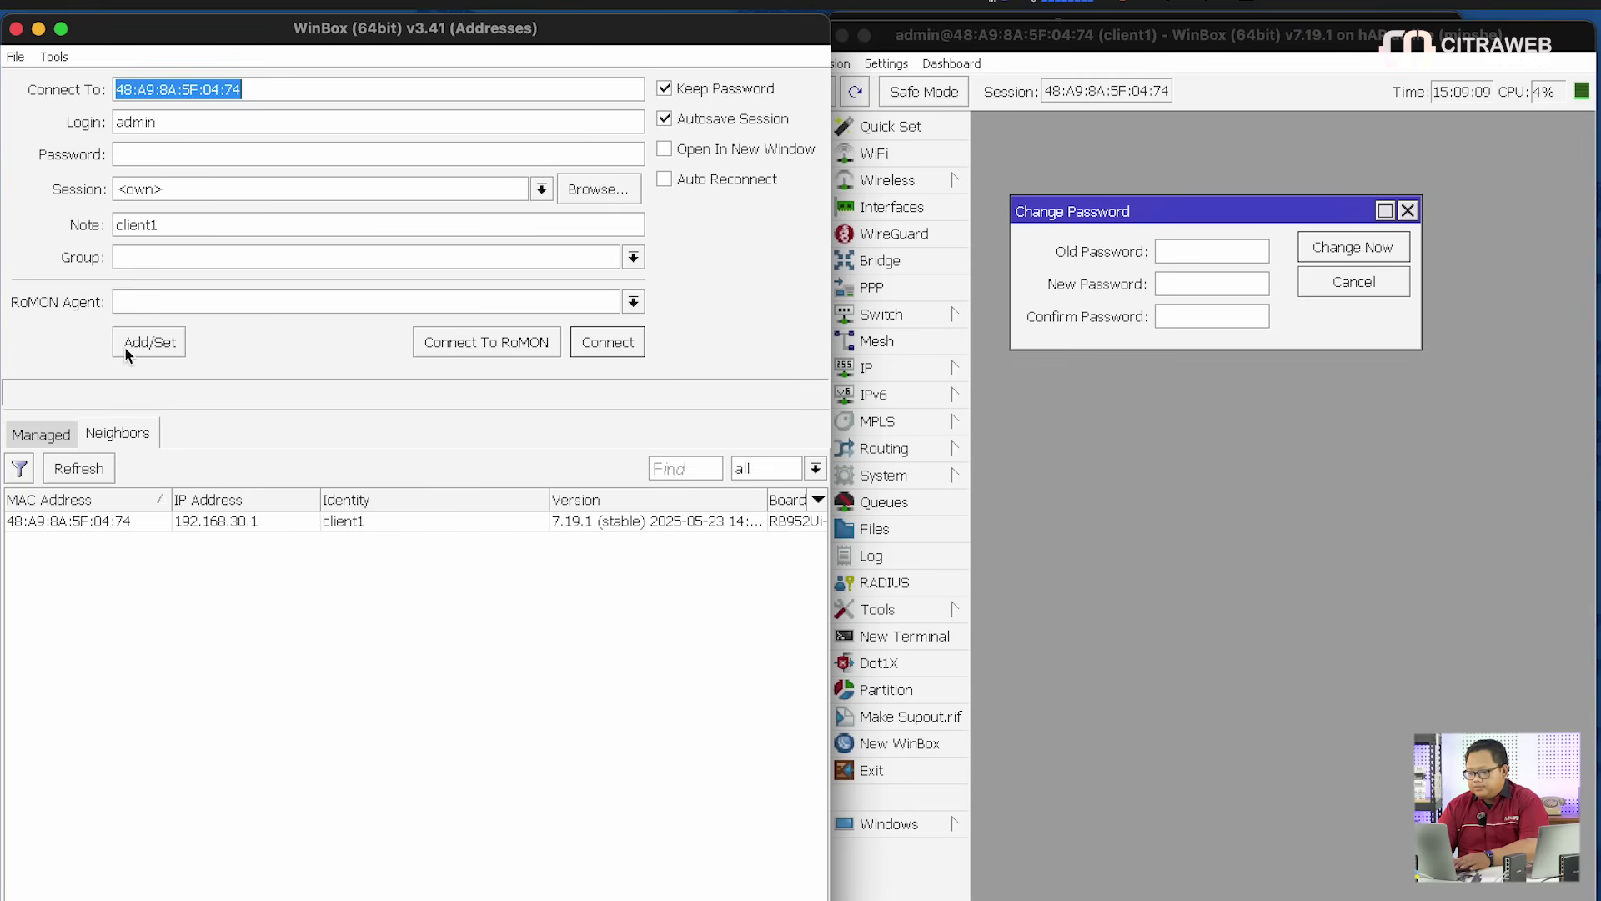
click(100, 468)
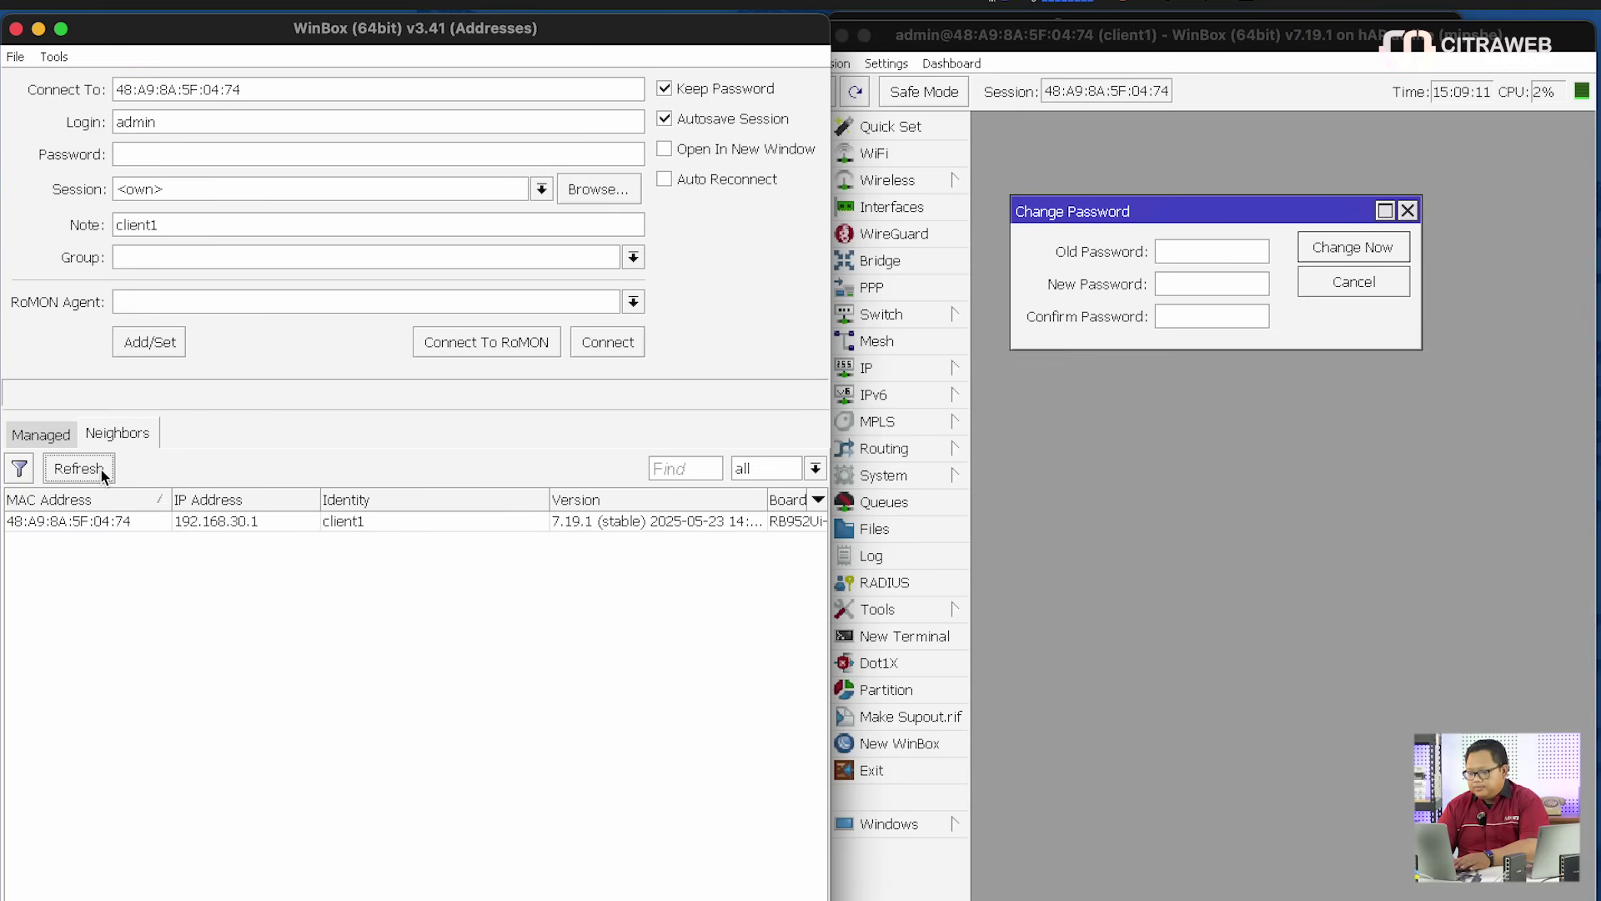
click(97, 524)
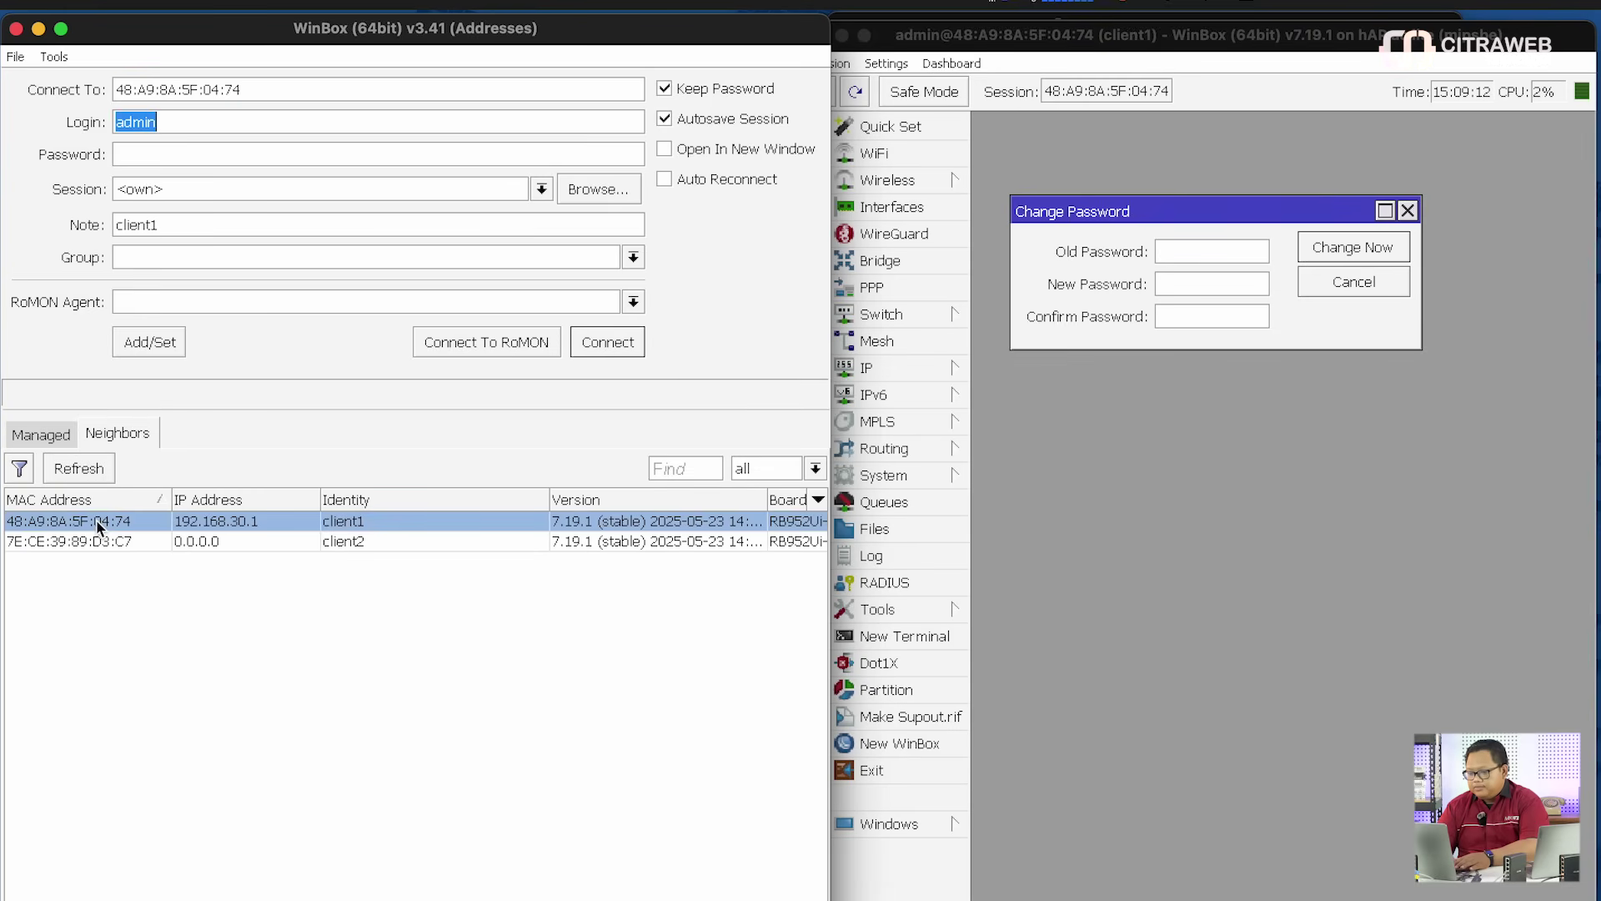
click(476, 342)
click(475, 343)
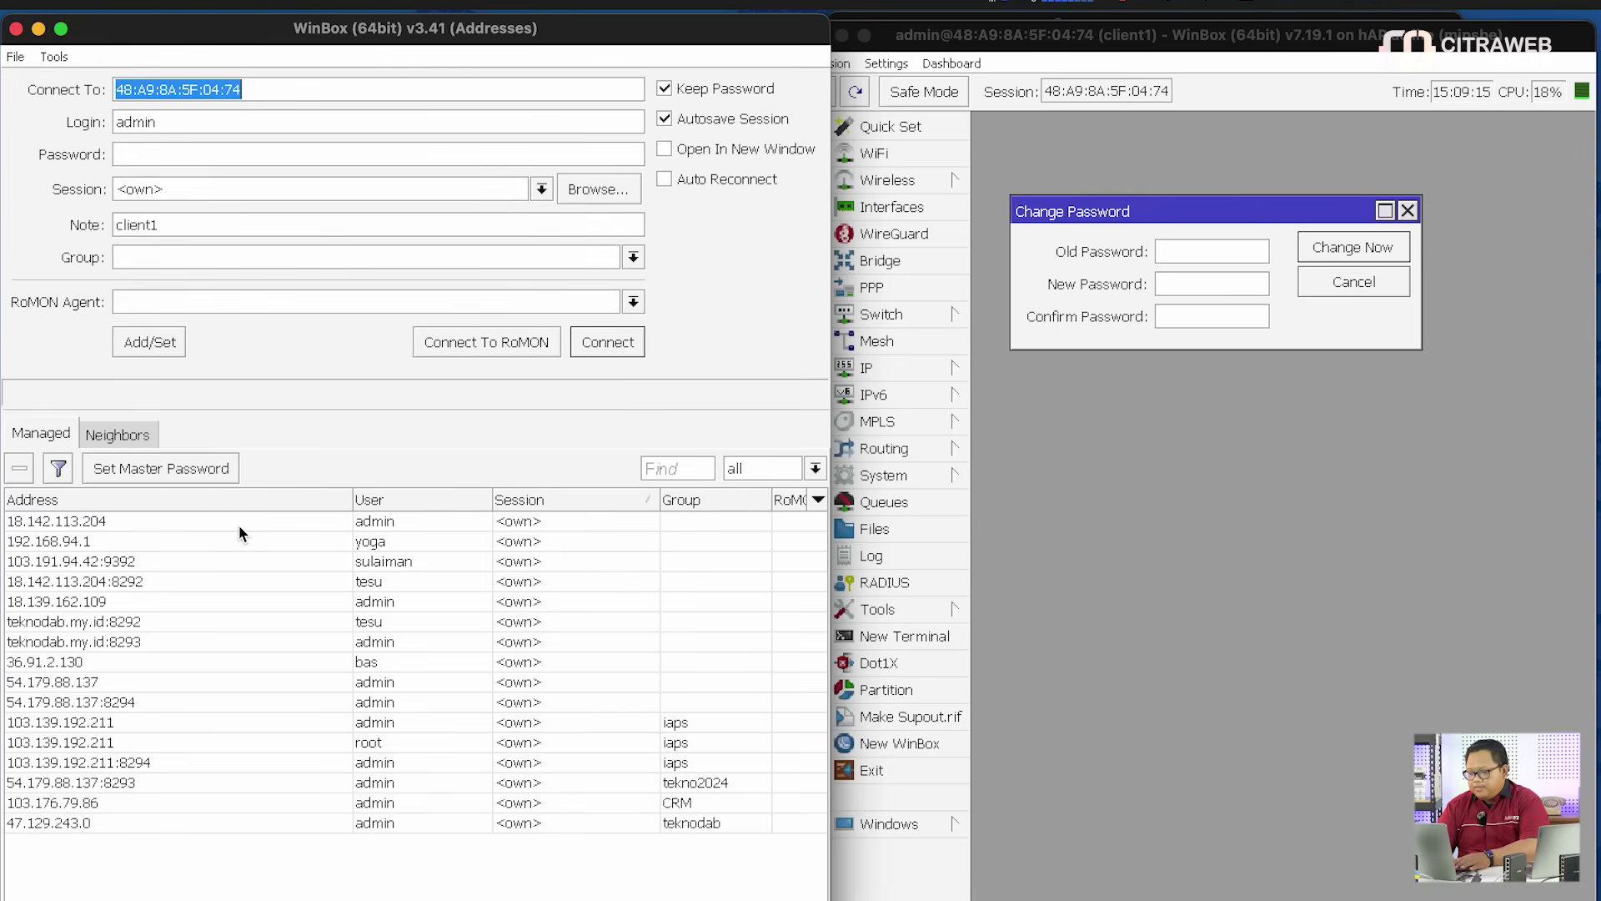
click(130, 440)
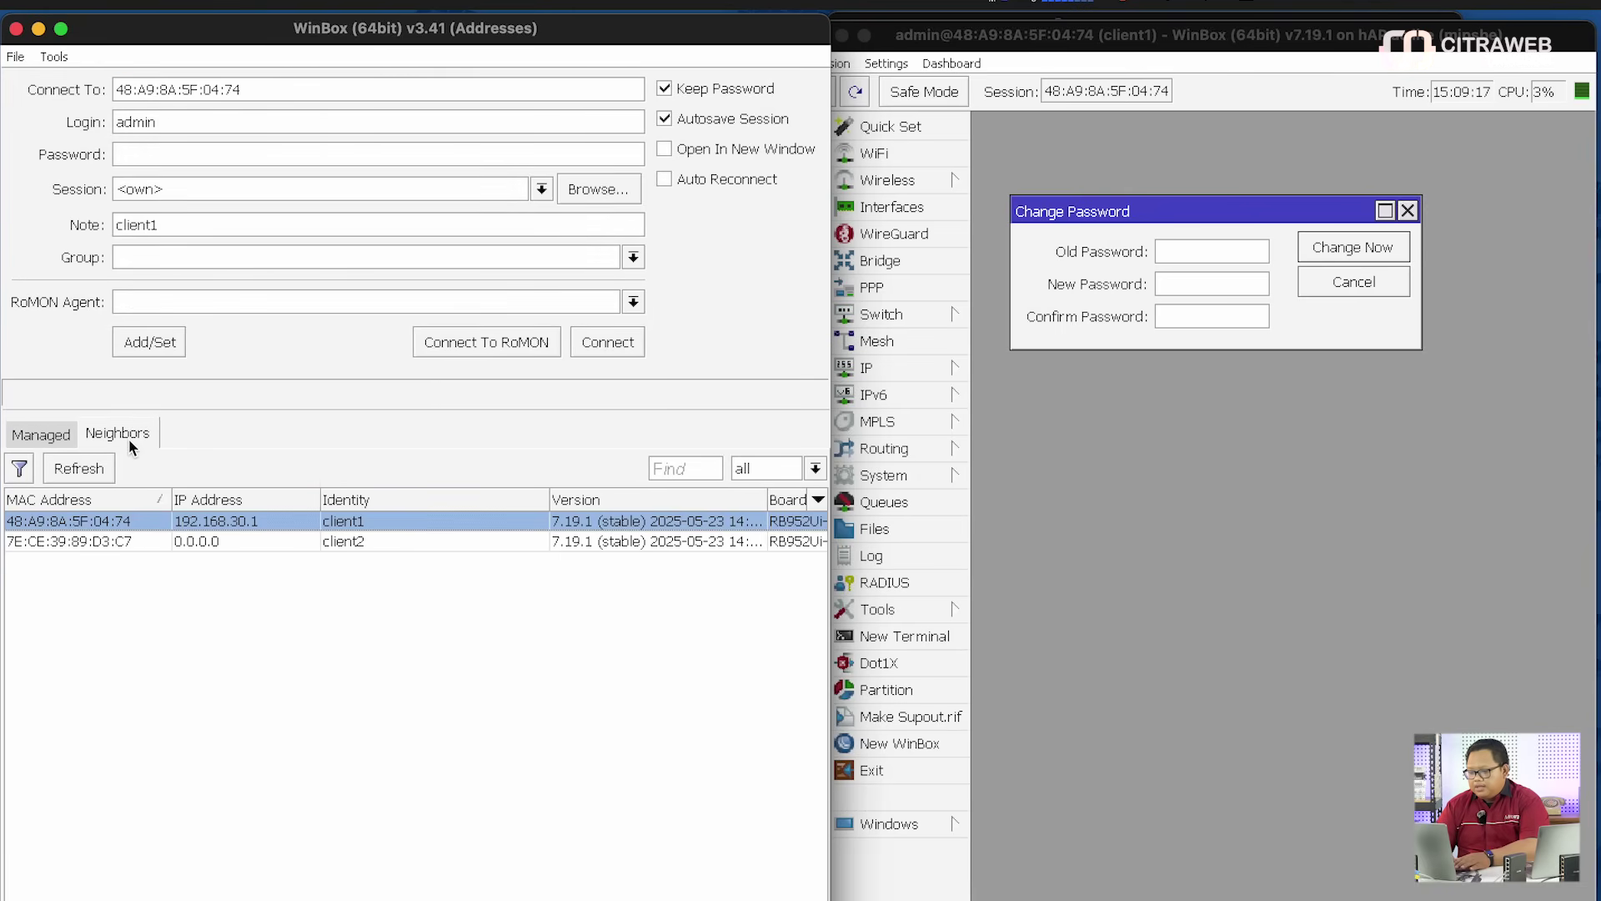
click(449, 344)
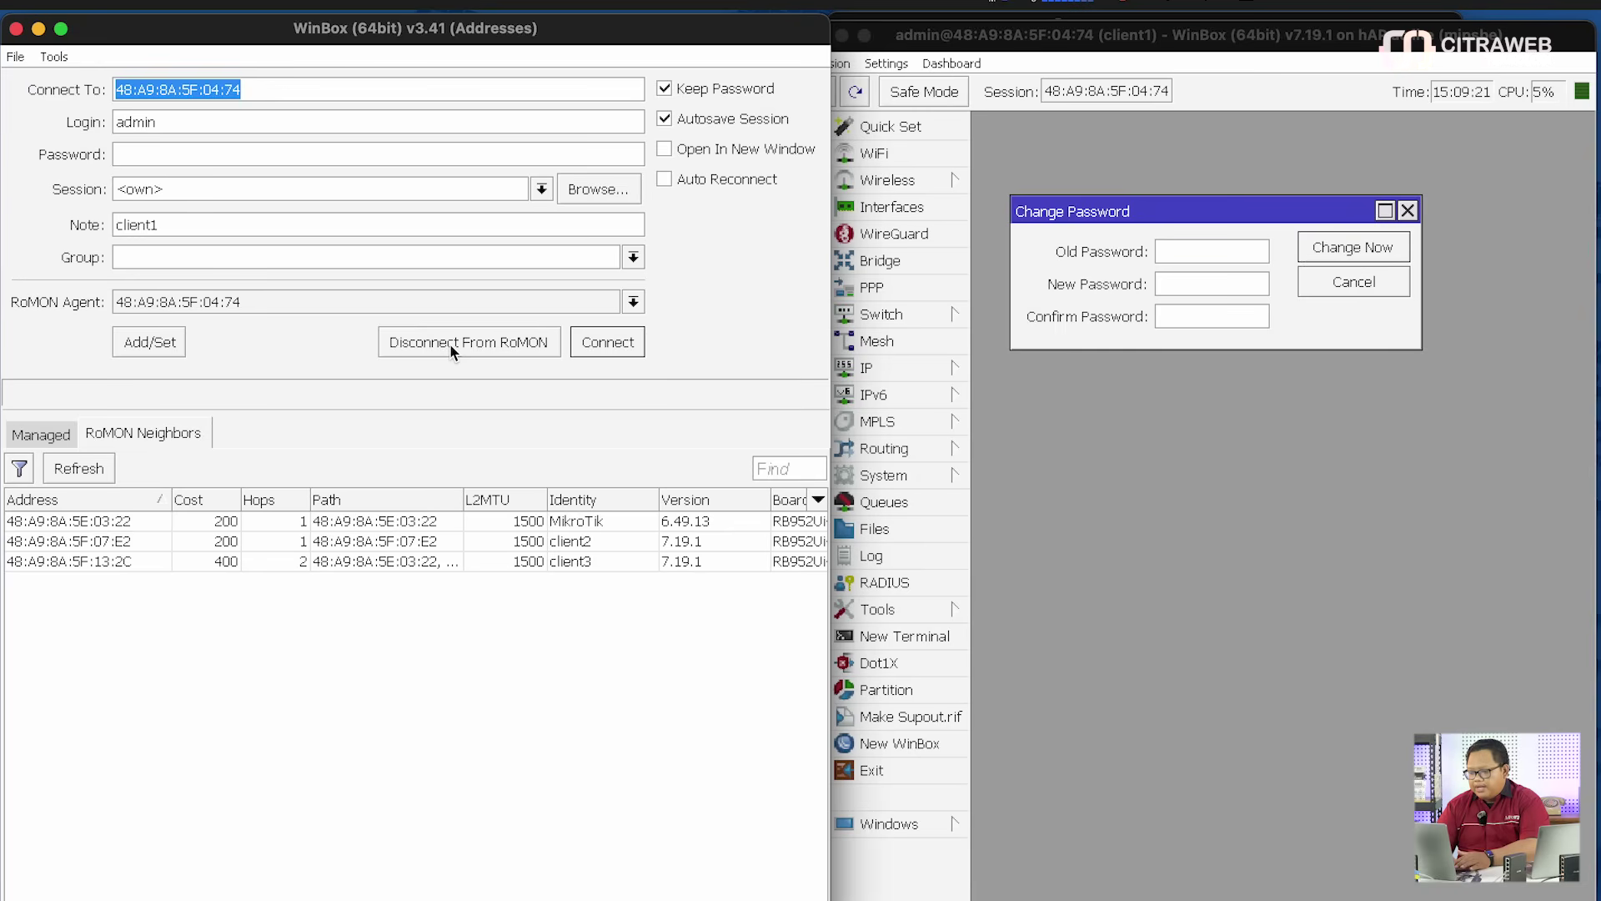
Connect to client3 through RoMON and close its Change Password, Package List and Neighbor List windows
click(121, 562)
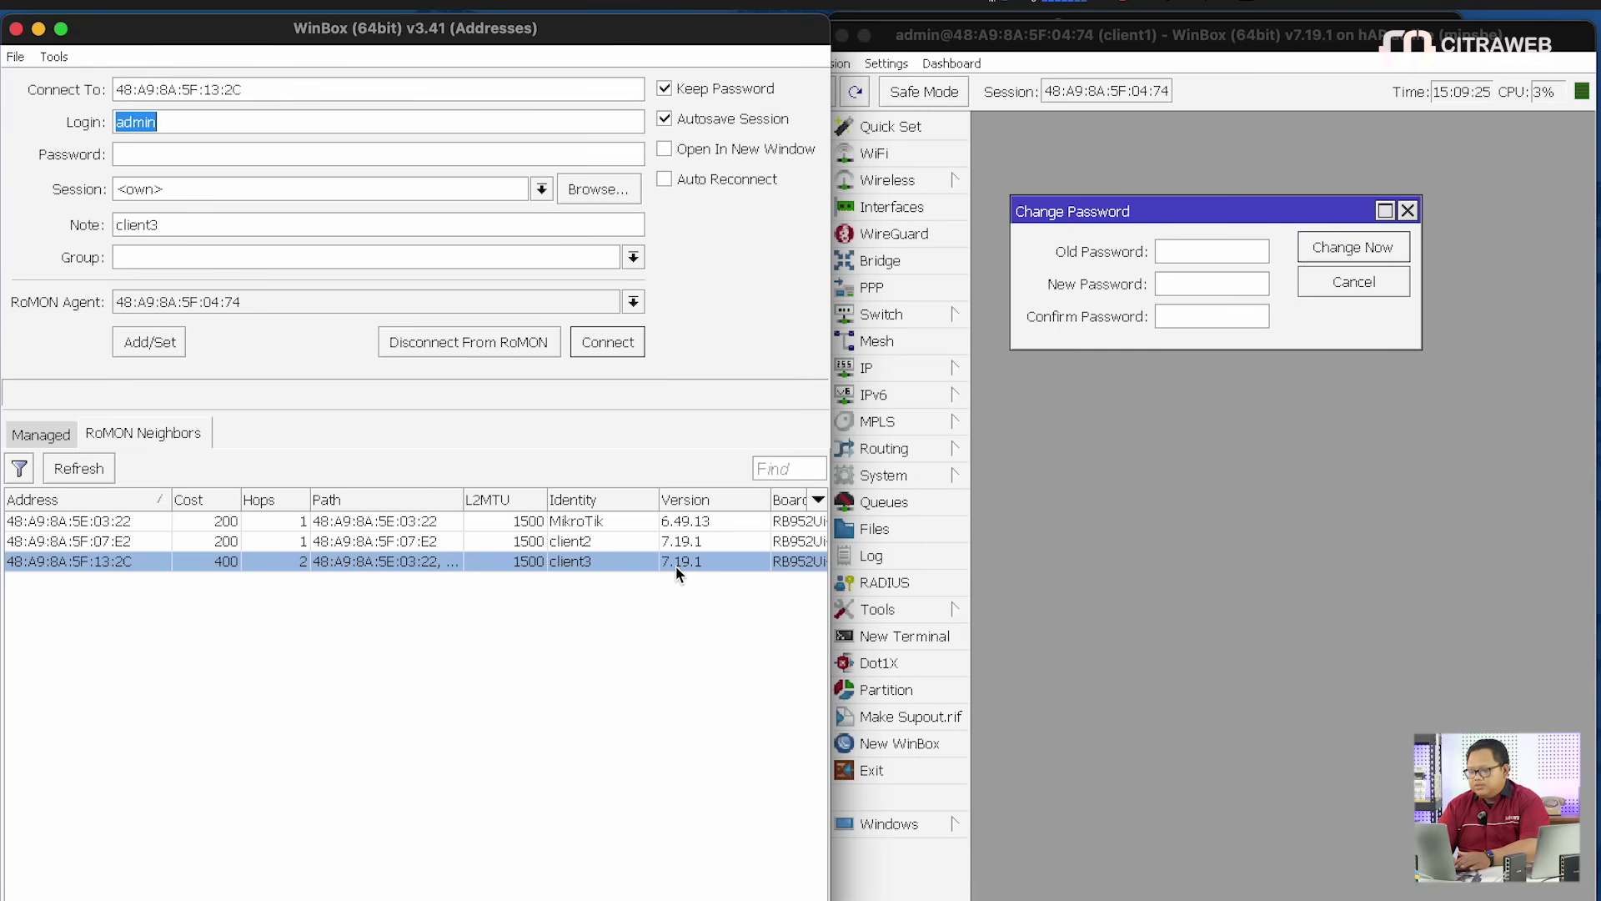
click(620, 340)
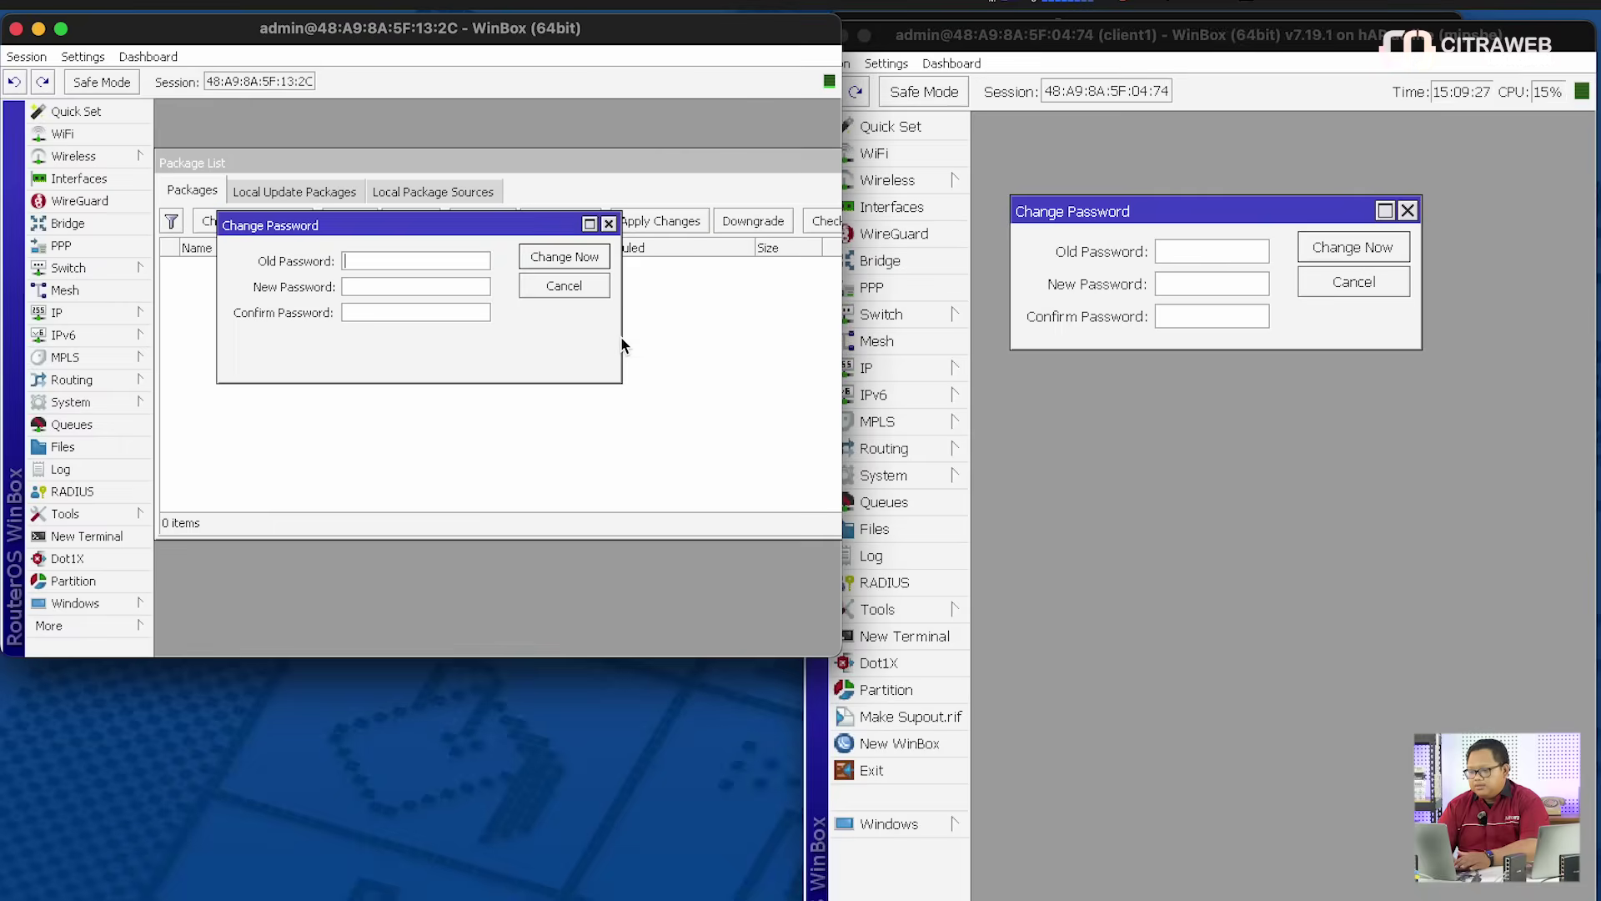
click(611, 223)
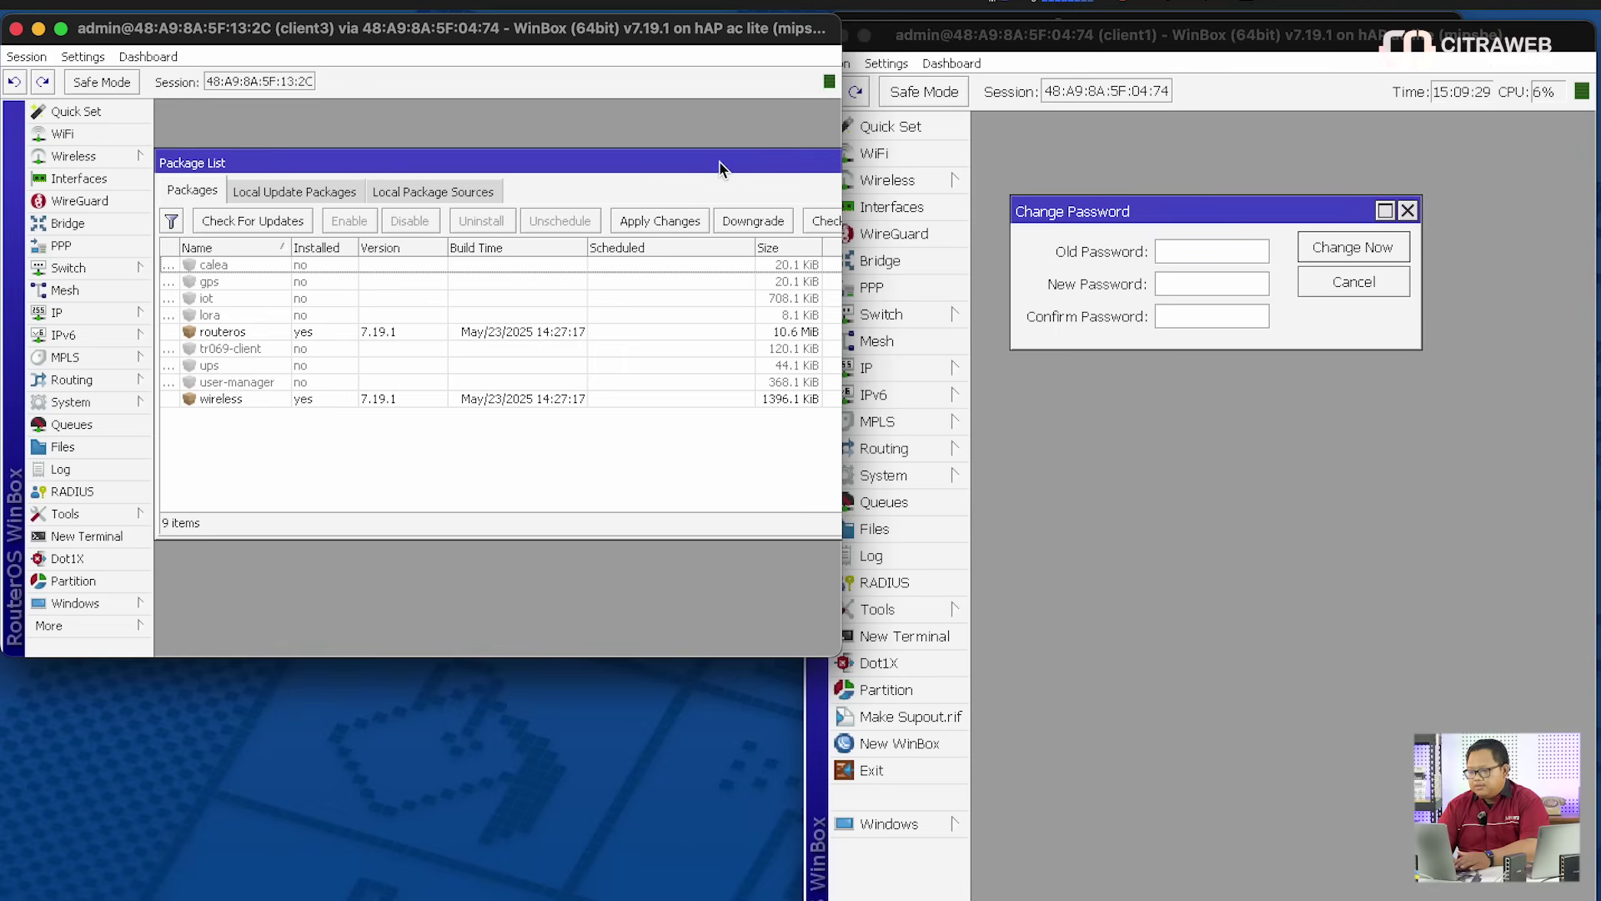
drag(723, 167, 628, 181)
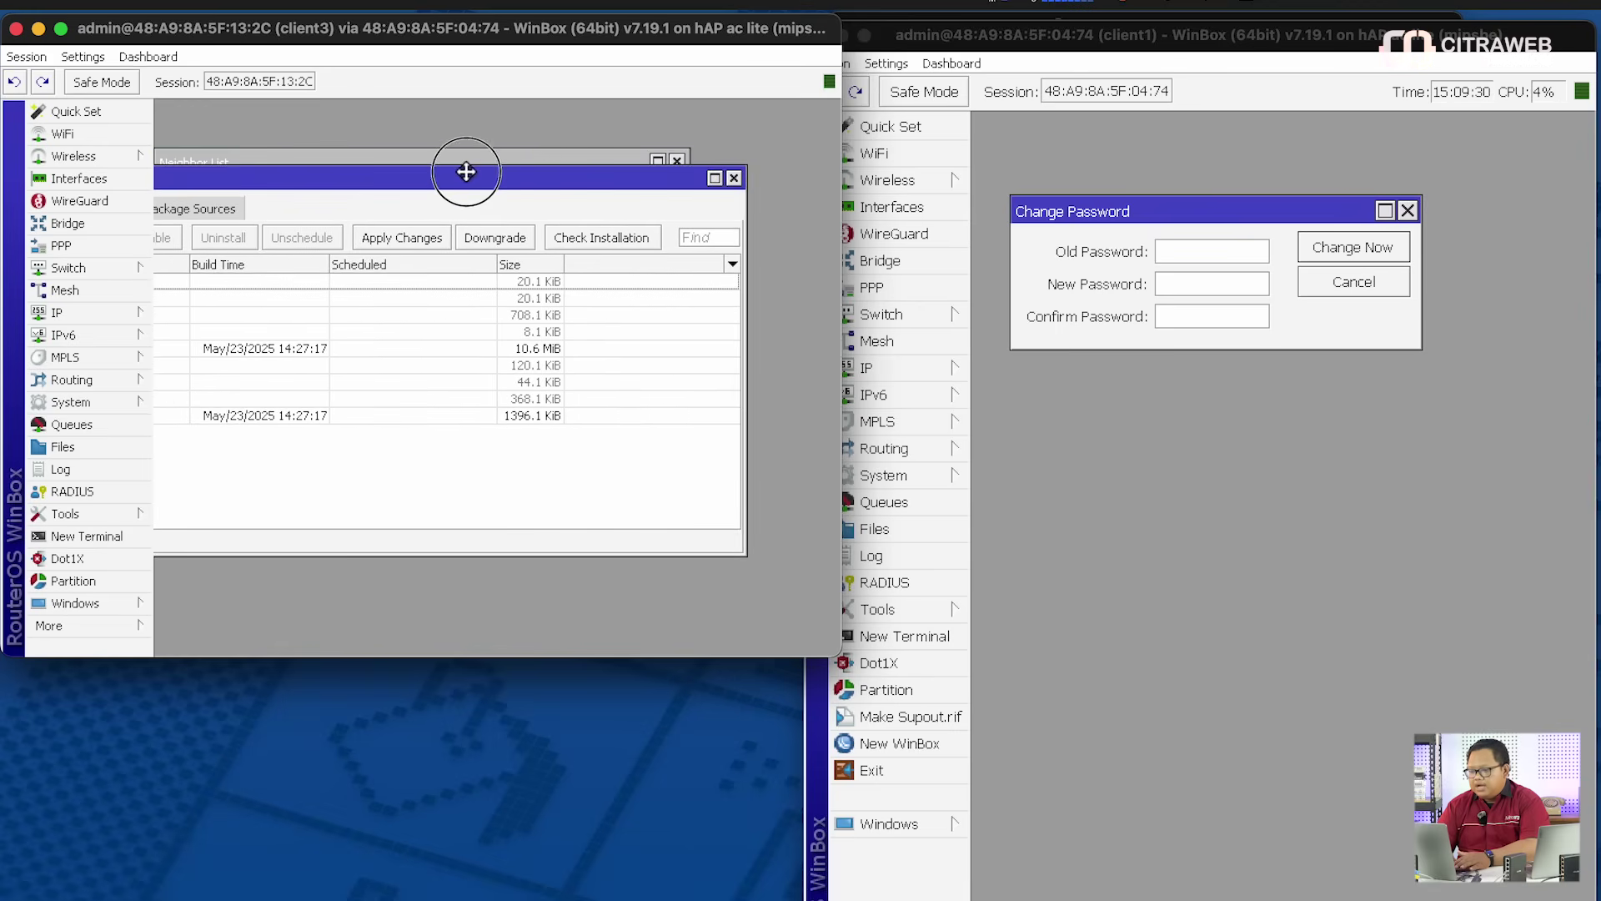
click(734, 177)
click(677, 161)
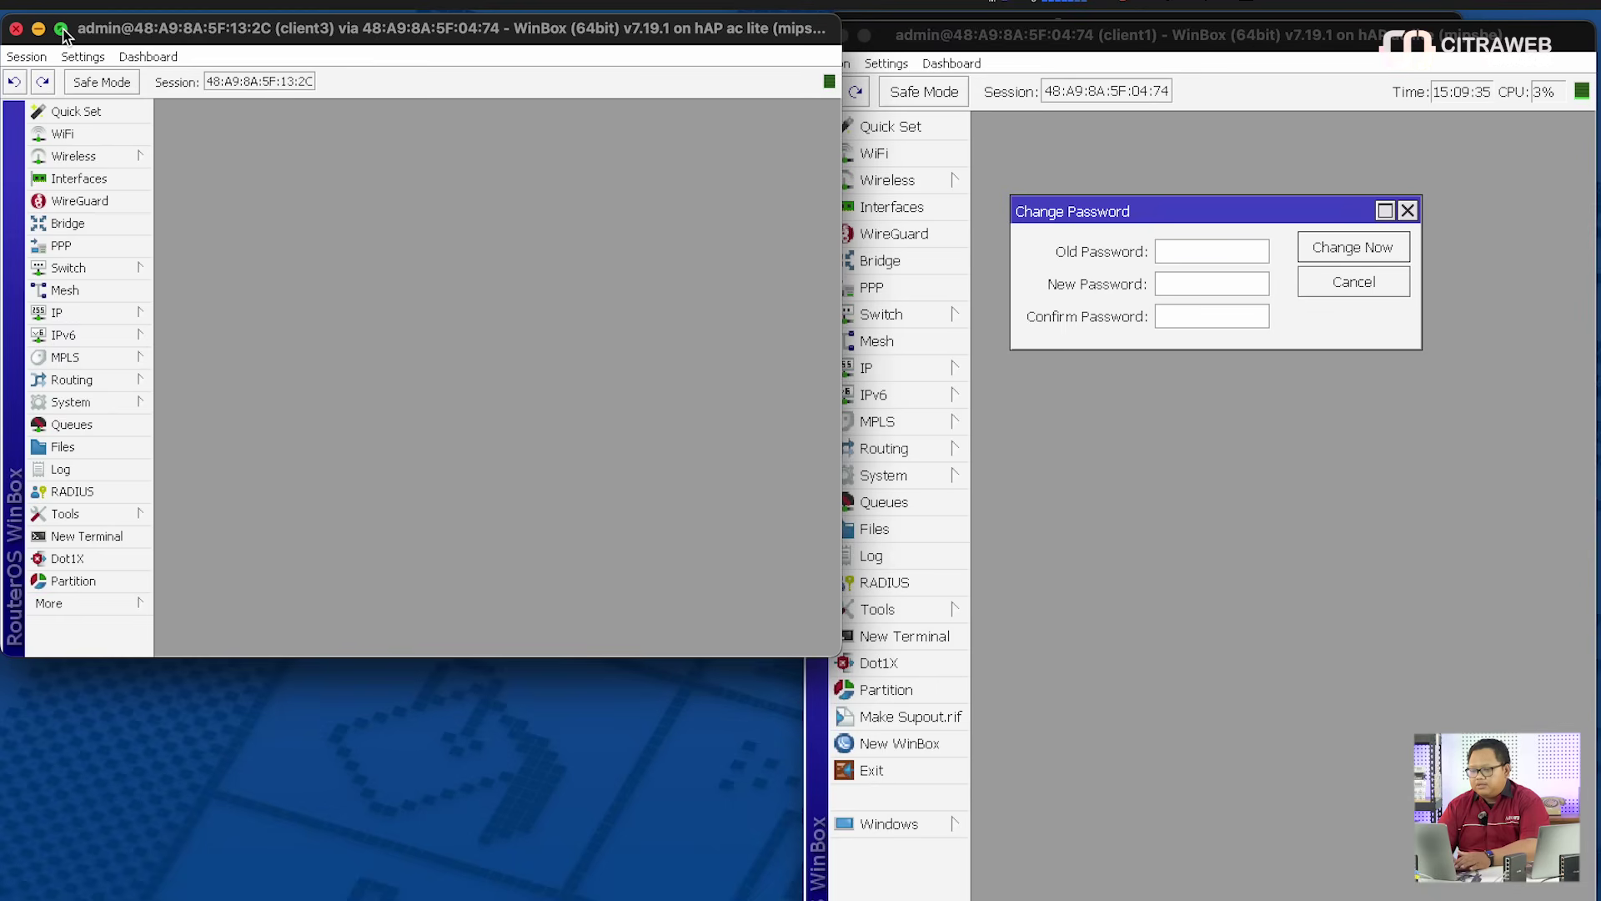
Tile client3's WinBox window on the left half of the screen and enlarge its interface zoom
mouse_move(63, 33)
click(66, 105)
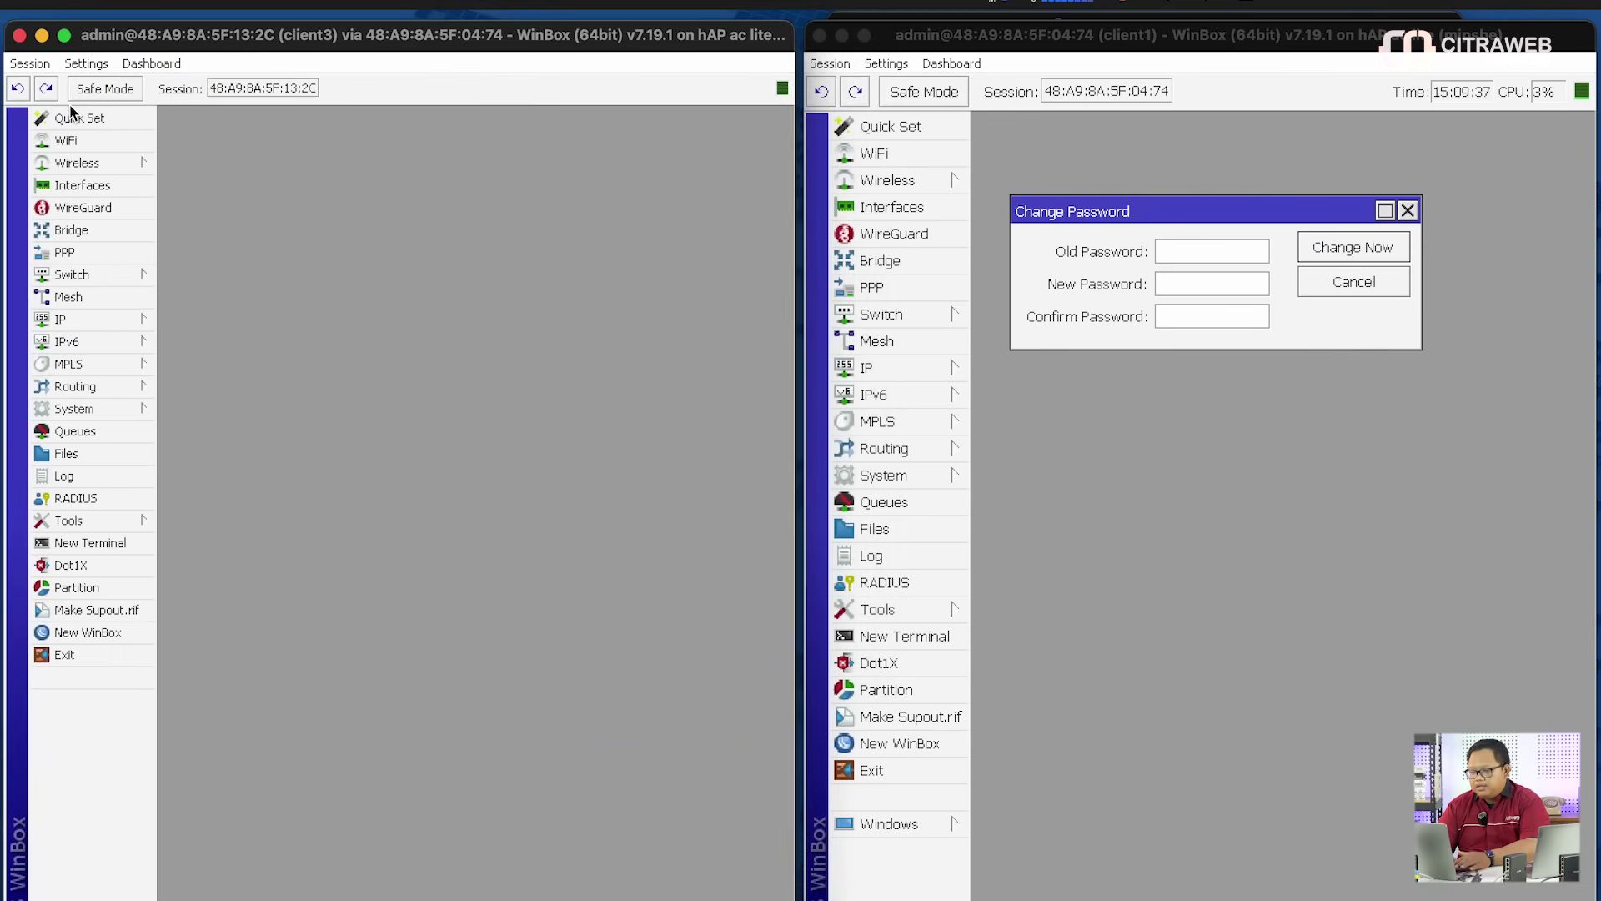
click(78, 63)
click(139, 133)
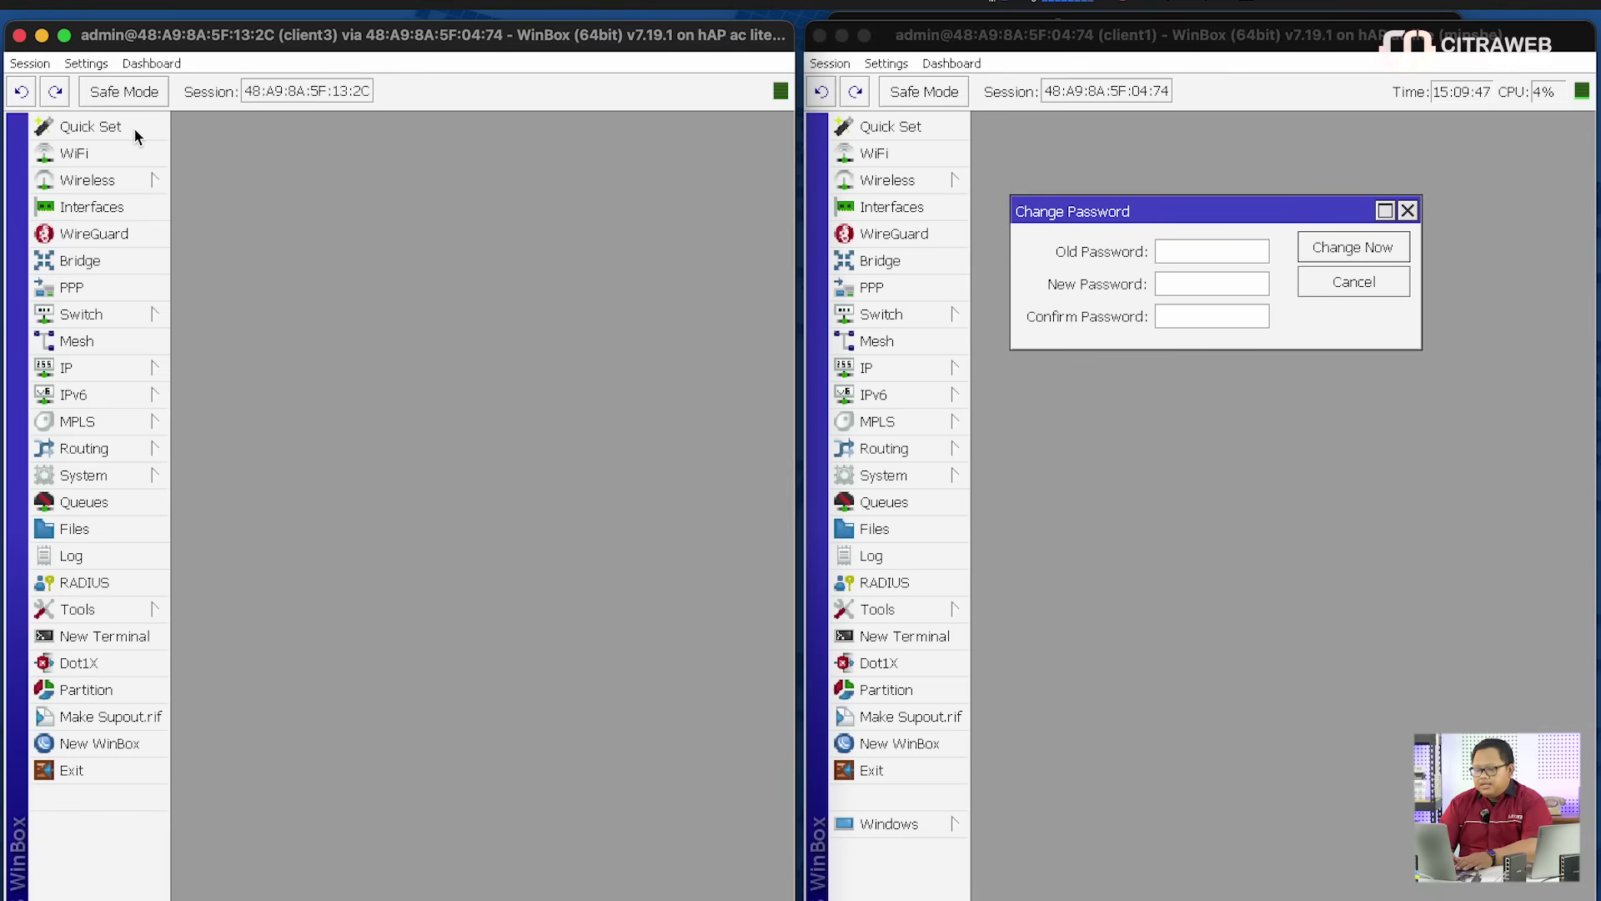
Create a VXLAN interface named vxlan10 with VNI 10 on client3
click(125, 206)
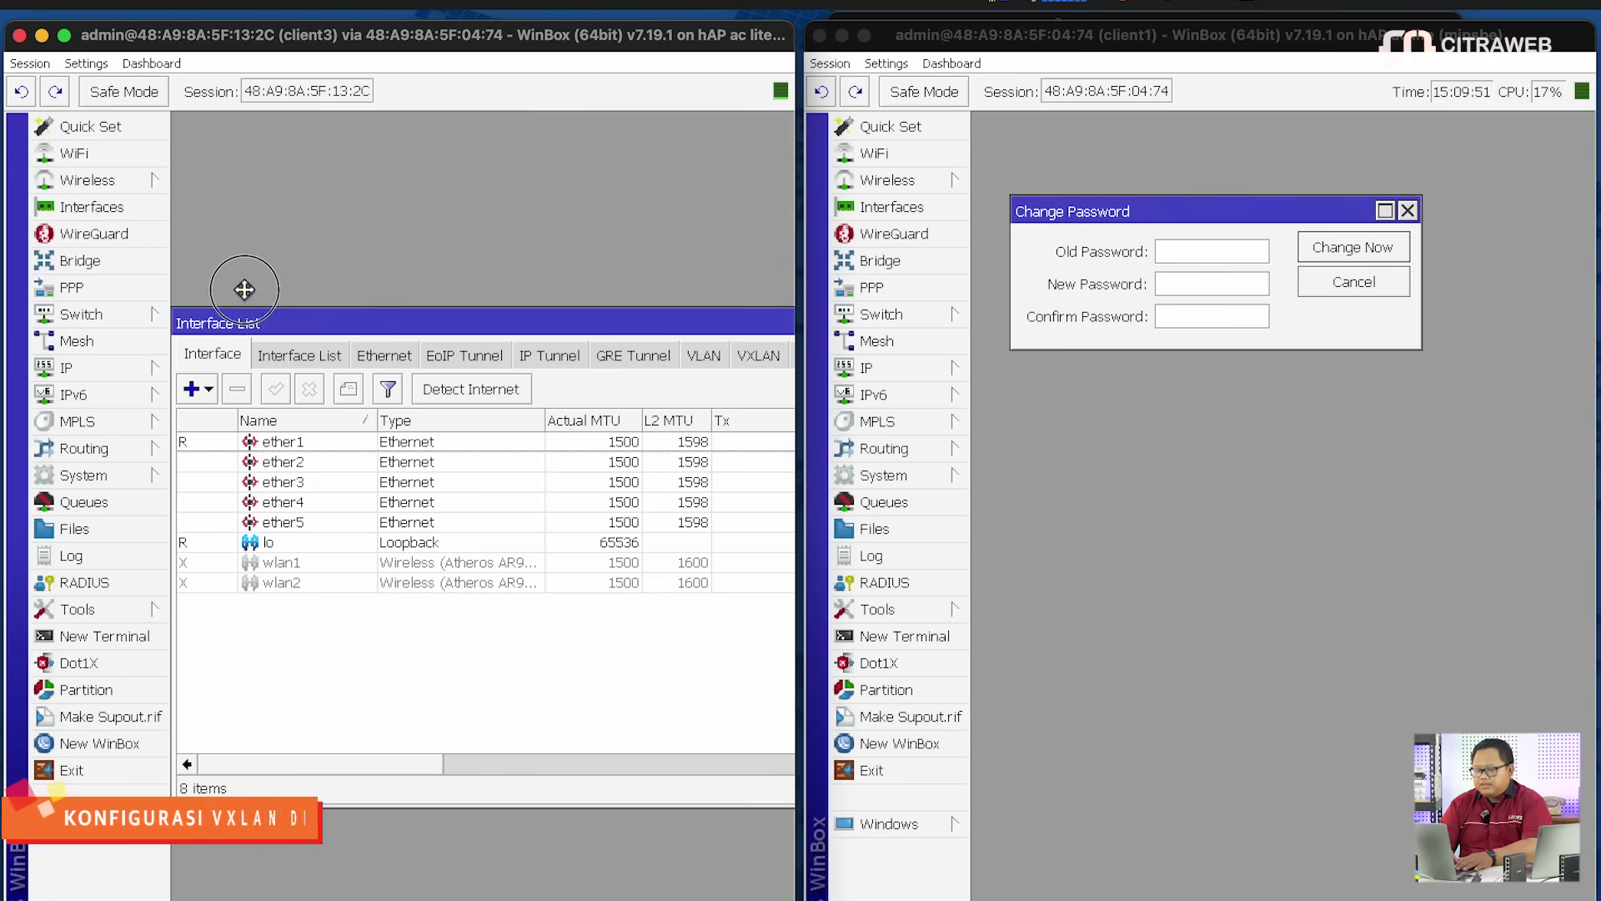
drag(244, 289, 247, 126)
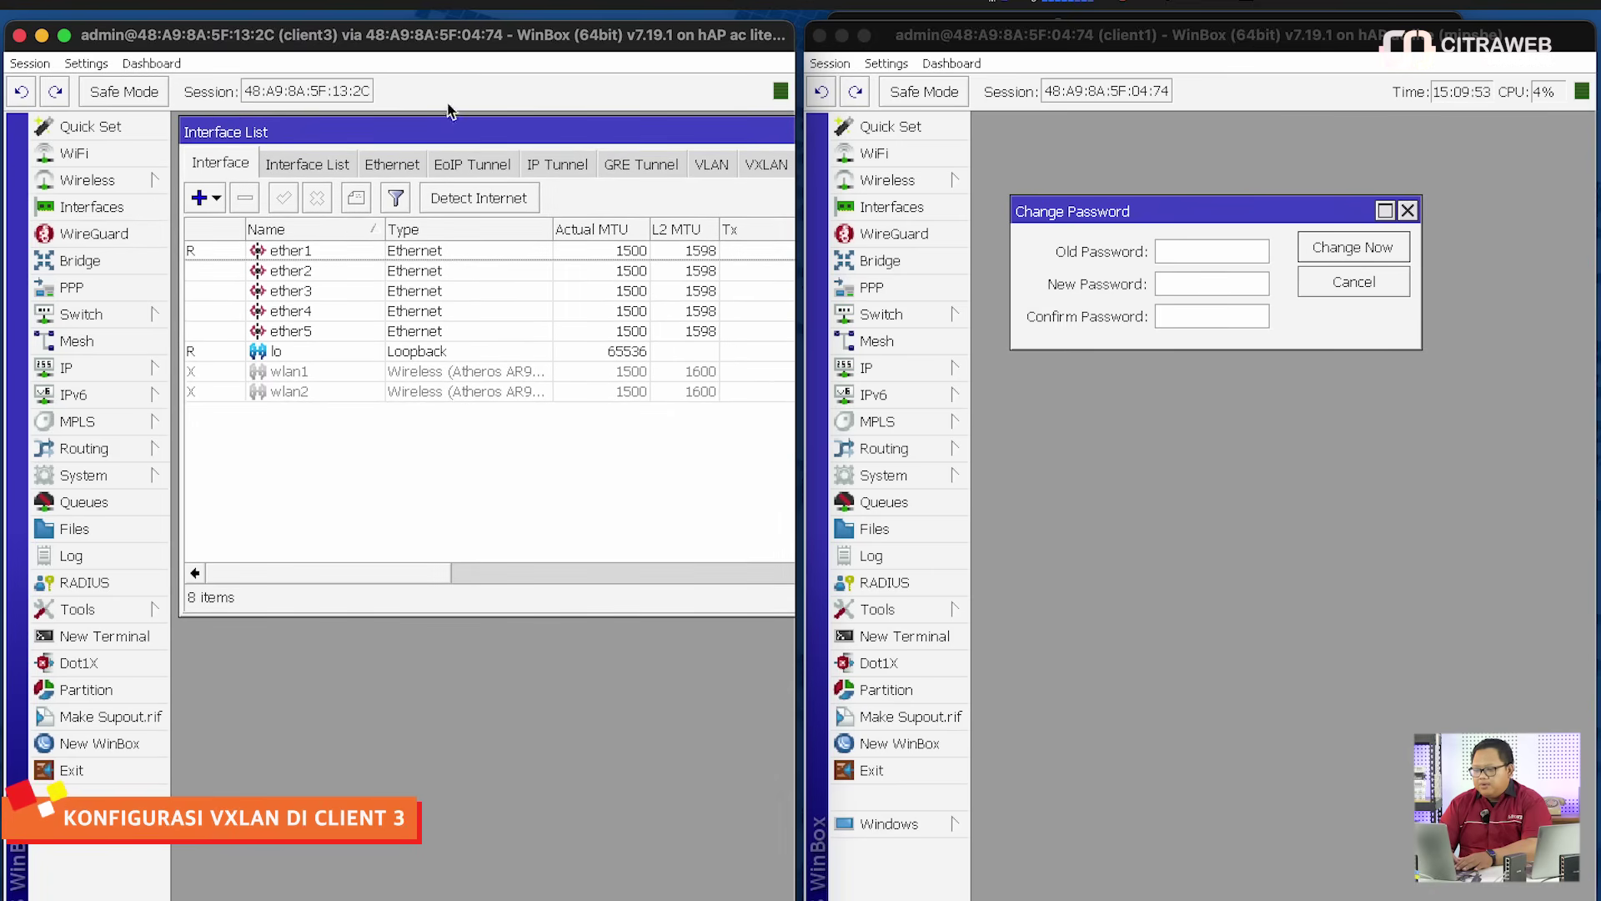
click(756, 165)
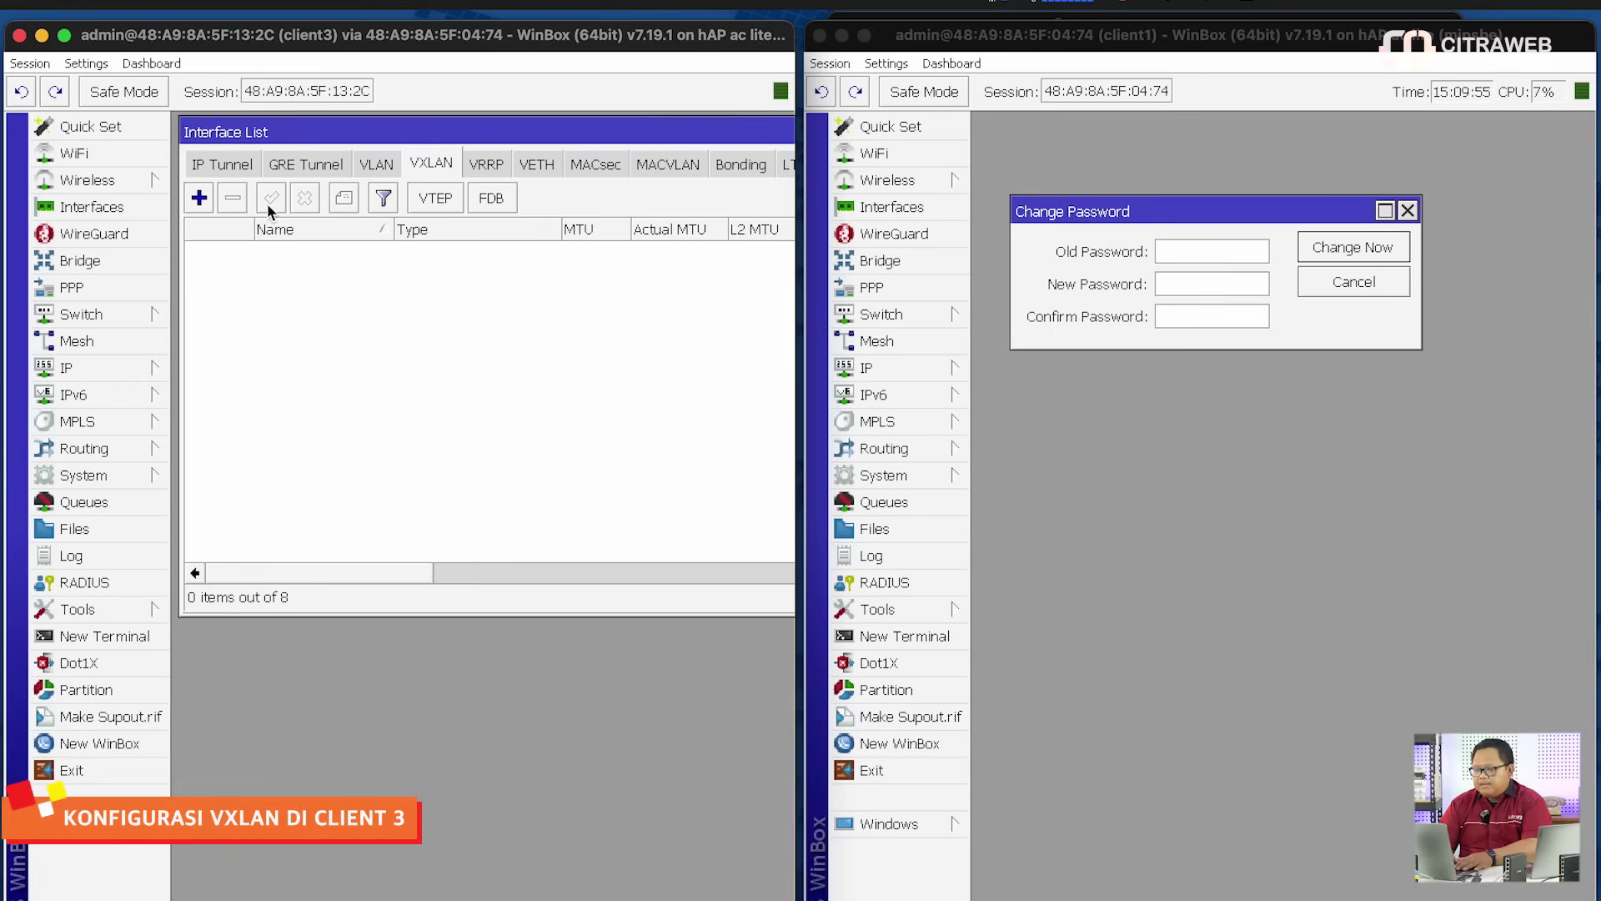
click(198, 197)
click(401, 217)
text(0)
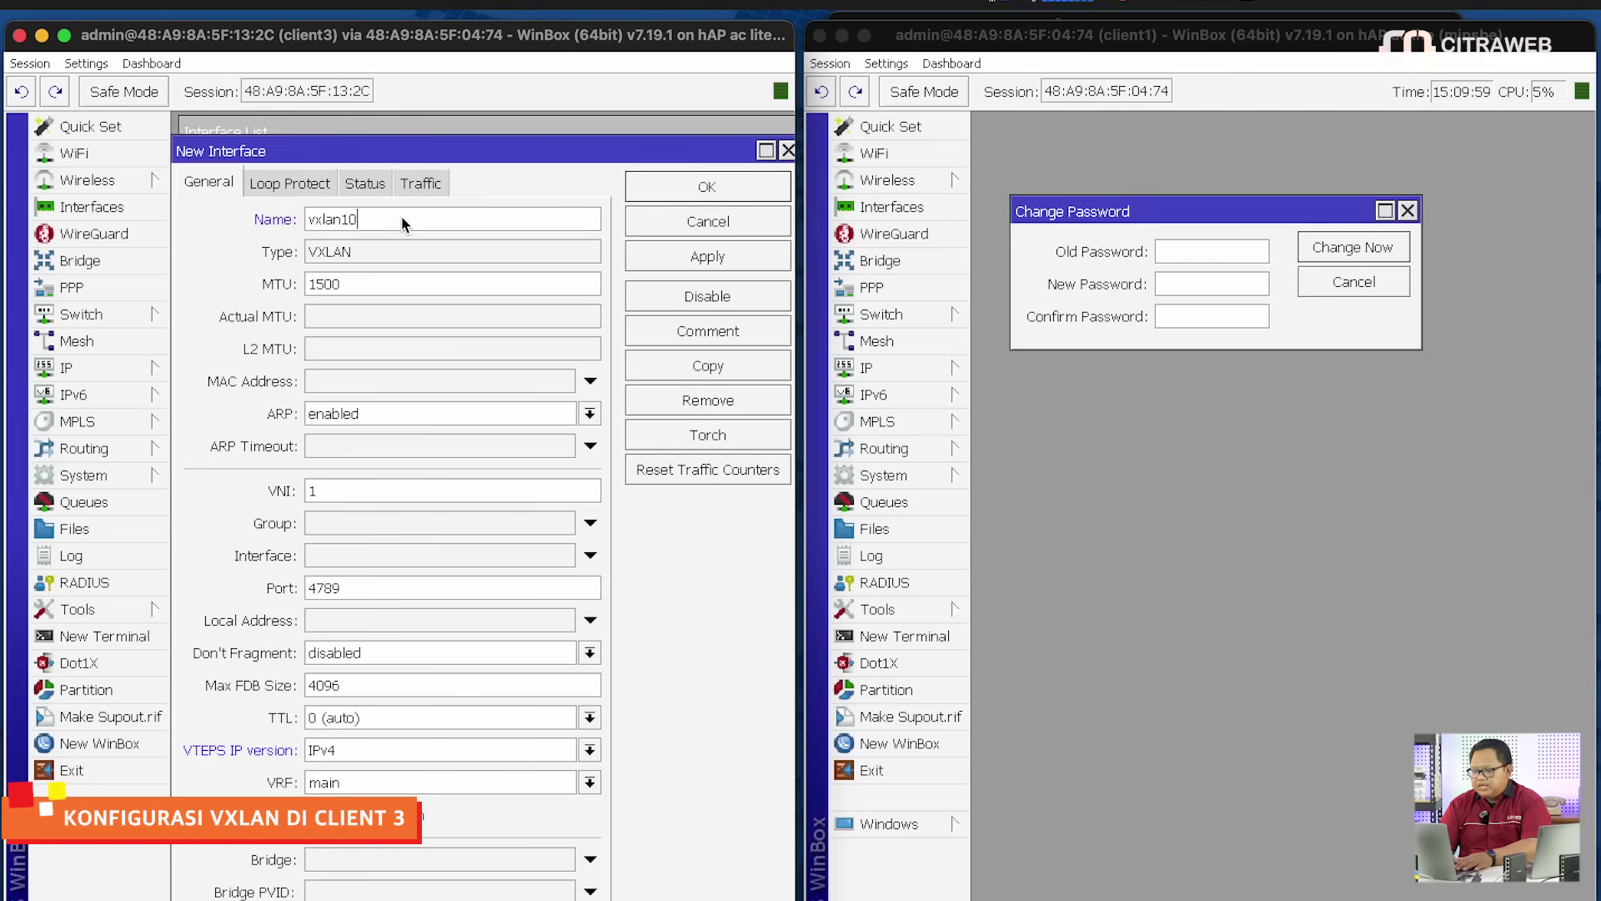
click(367, 489)
text(10)
click(679, 188)
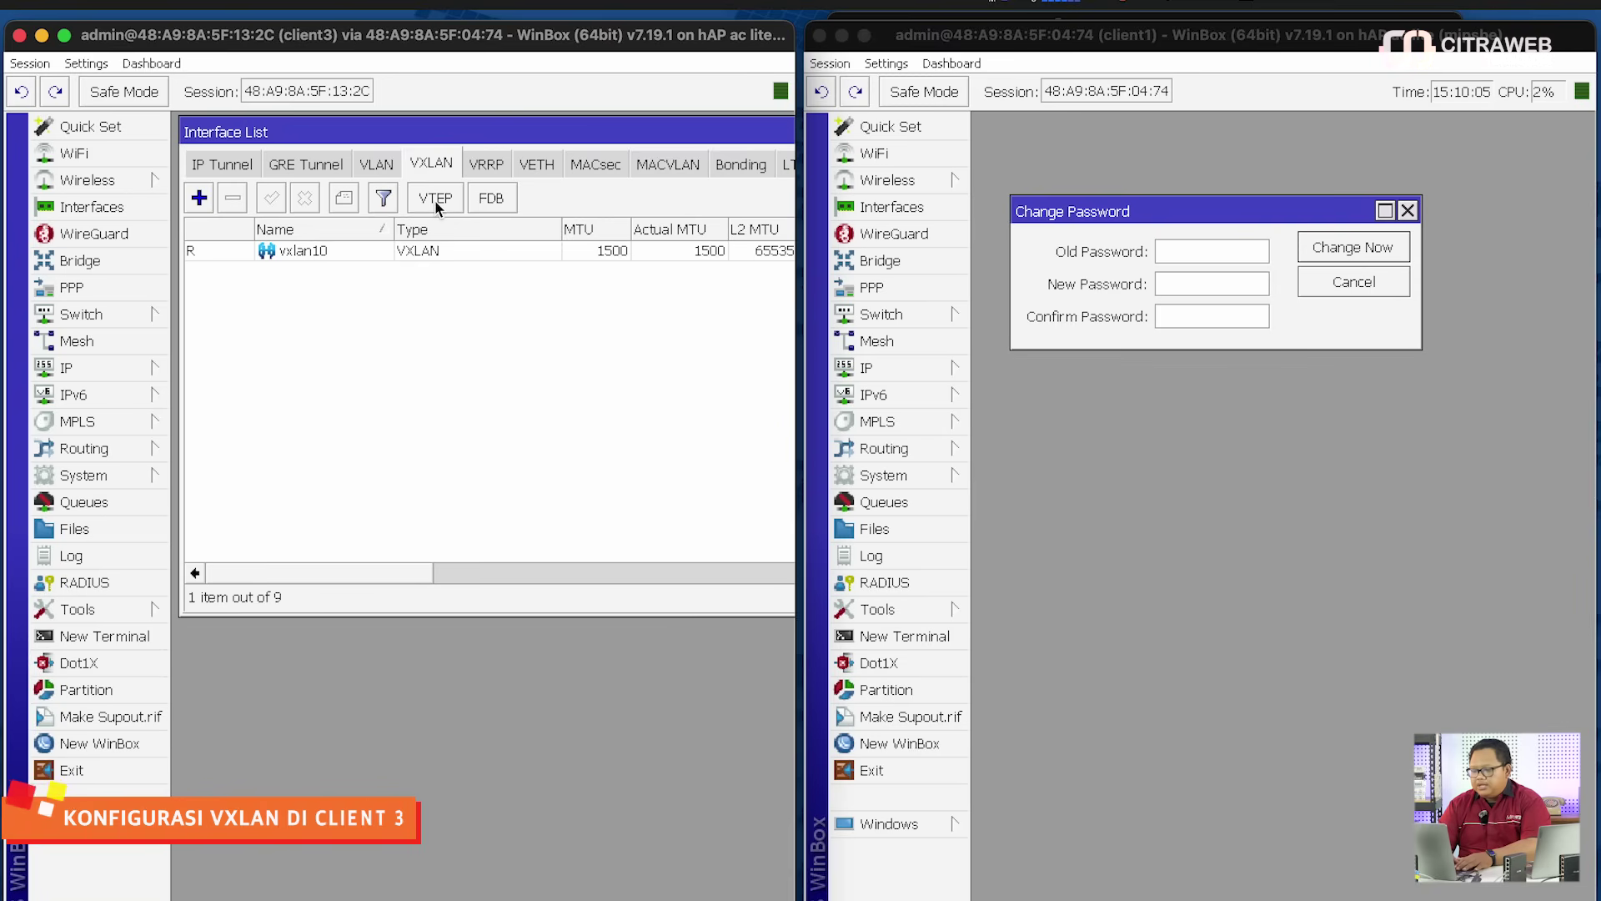
Open client3's VTEP list and, on client1, dismiss the Change Password dialog and show the IP address list
click(435, 201)
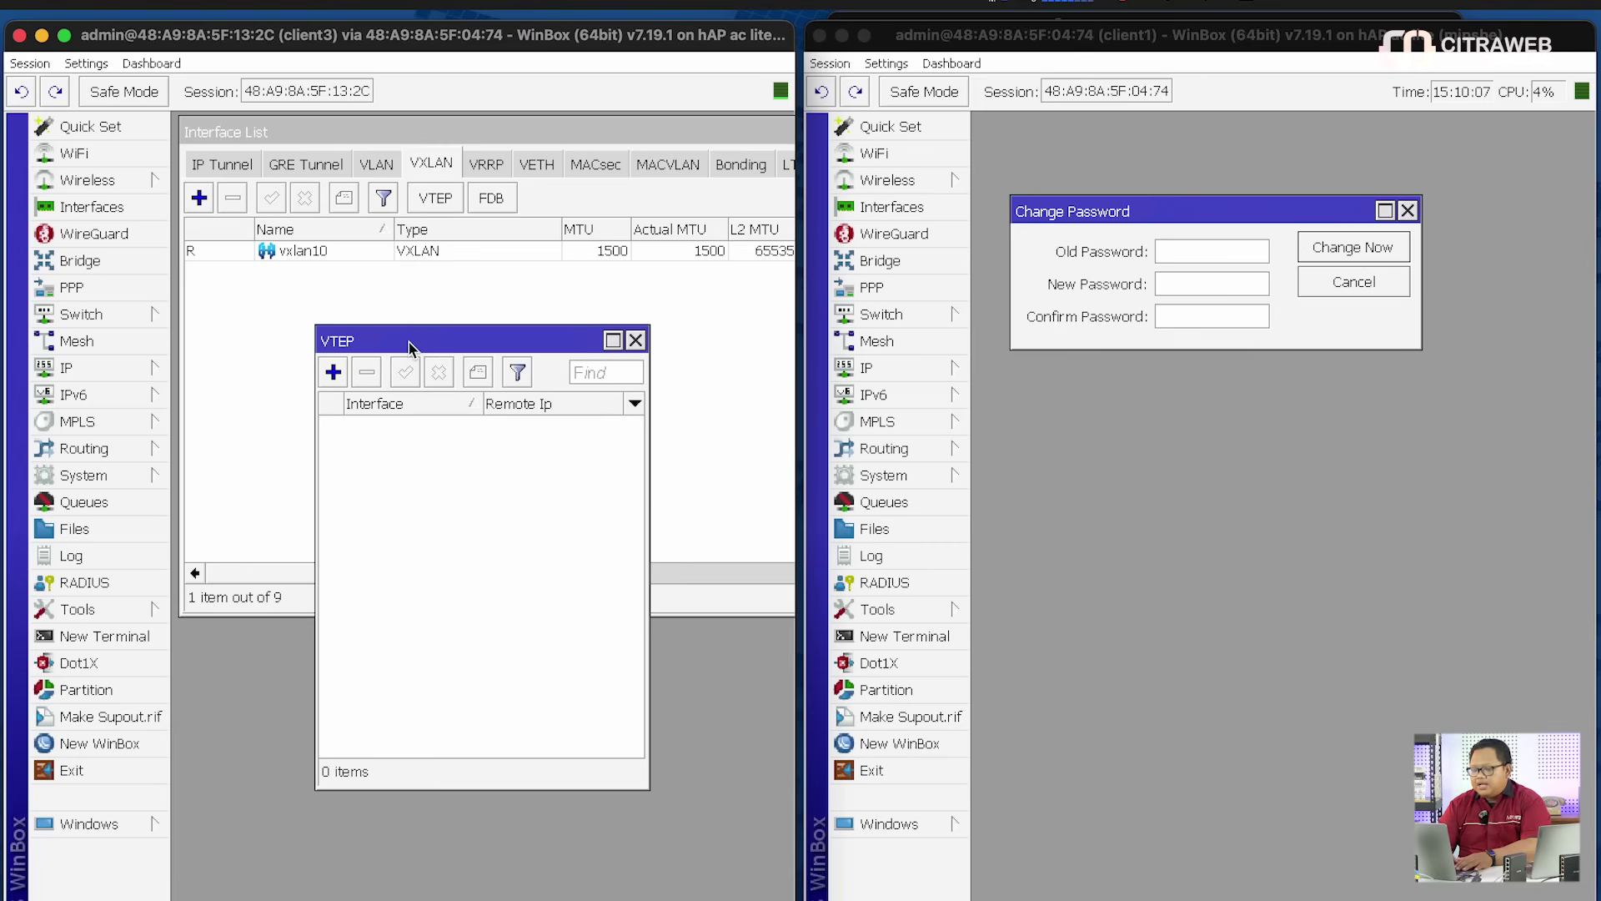
drag(409, 342, 389, 283)
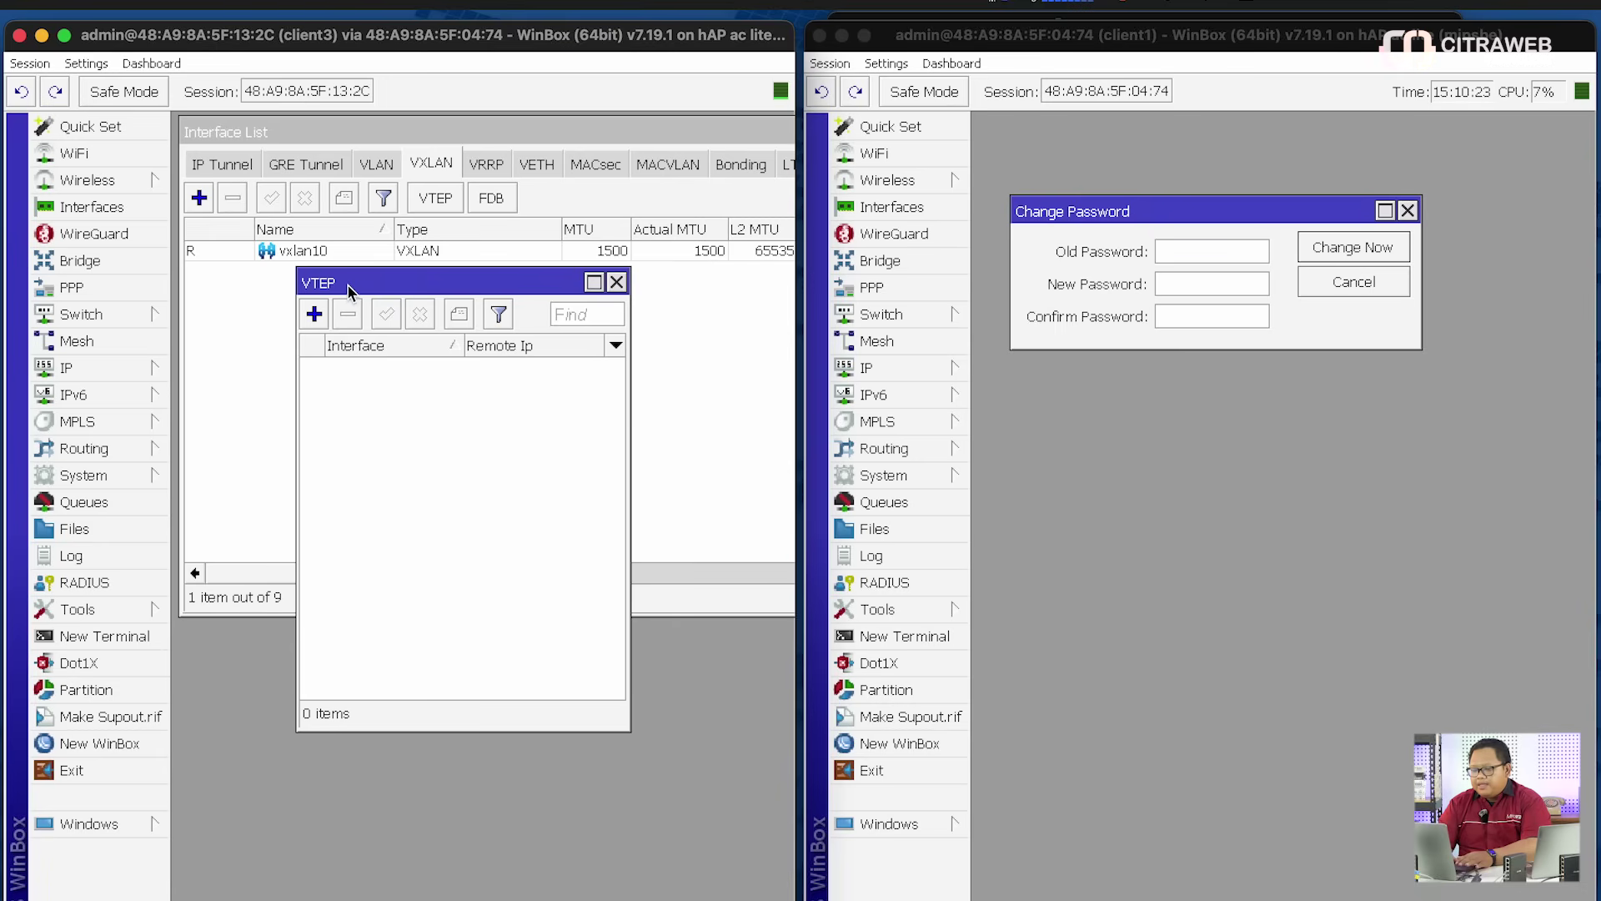
drag(353, 282, 352, 281)
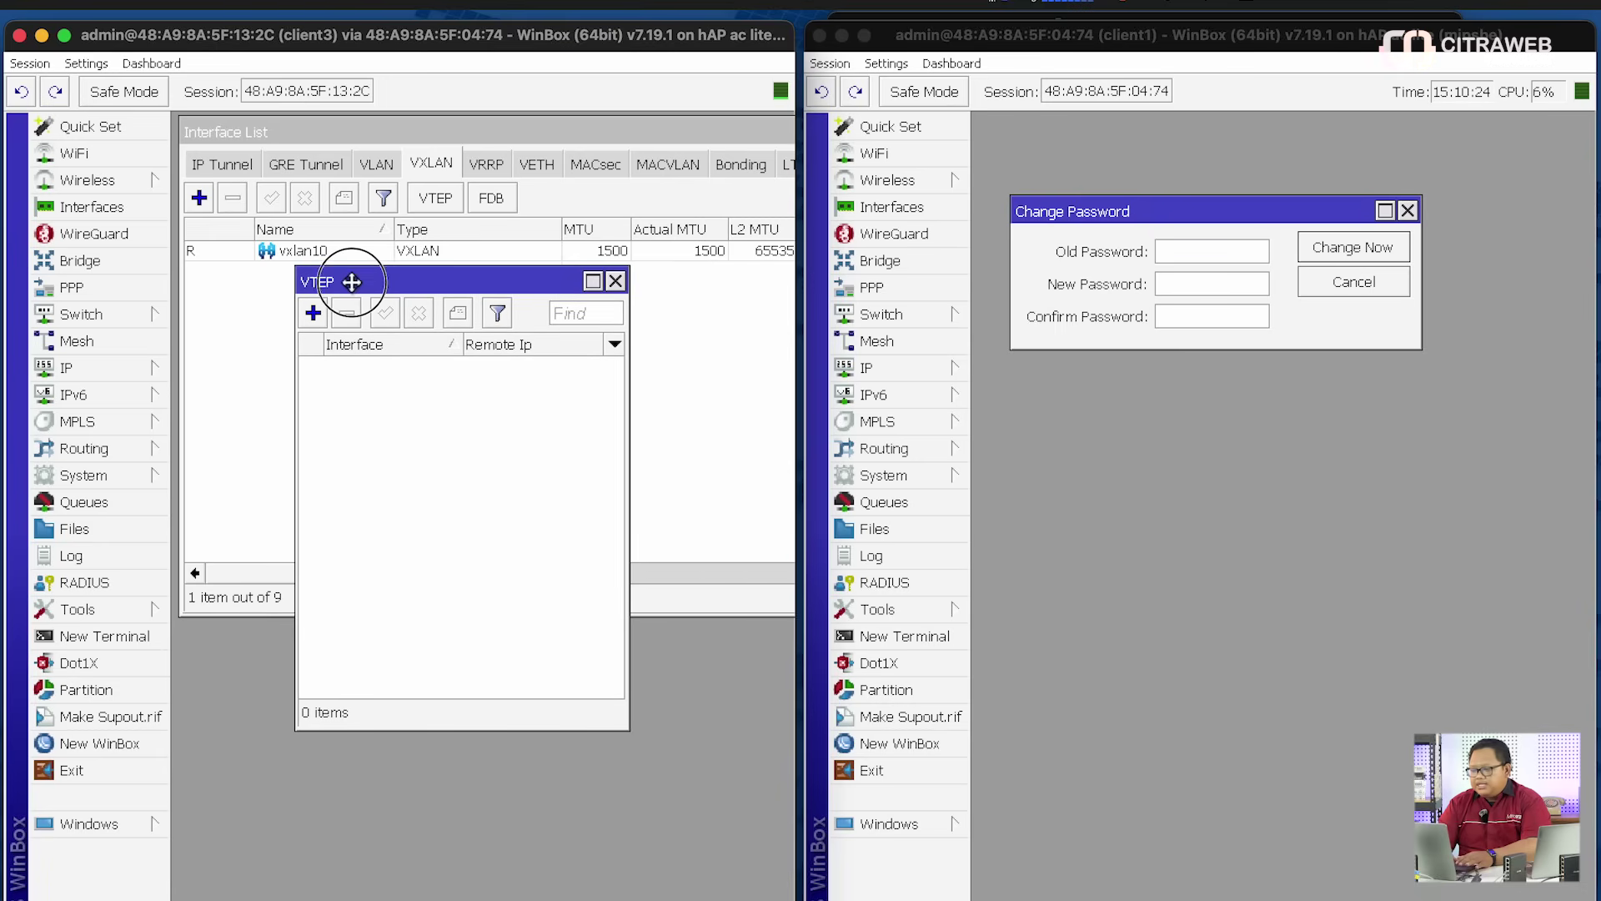
click(1408, 210)
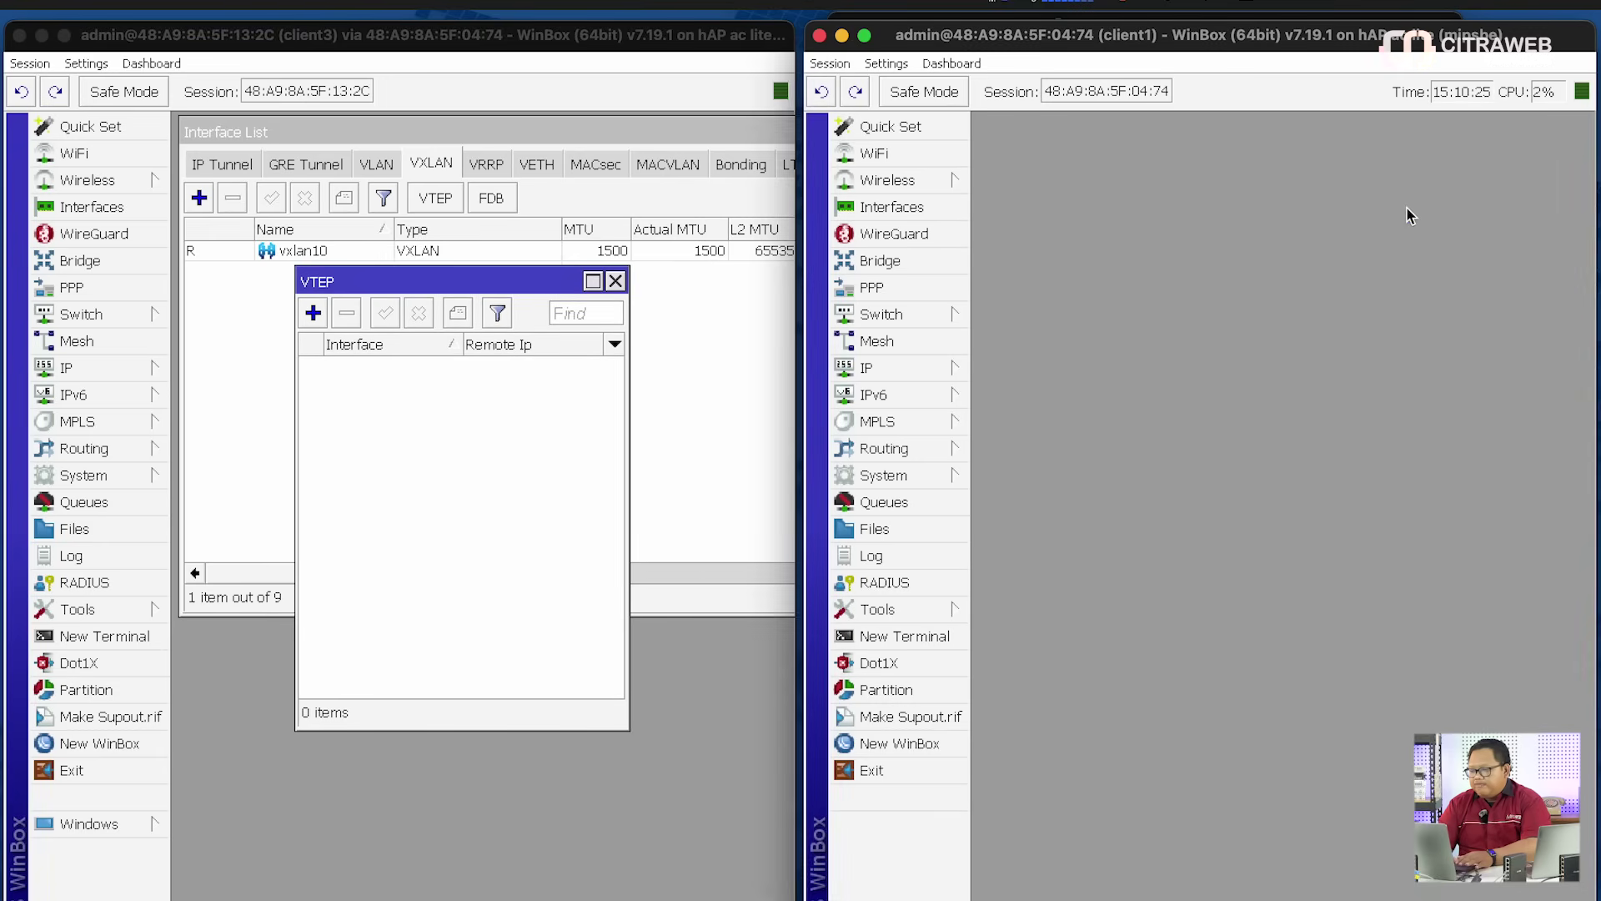
click(935, 370)
click(1034, 301)
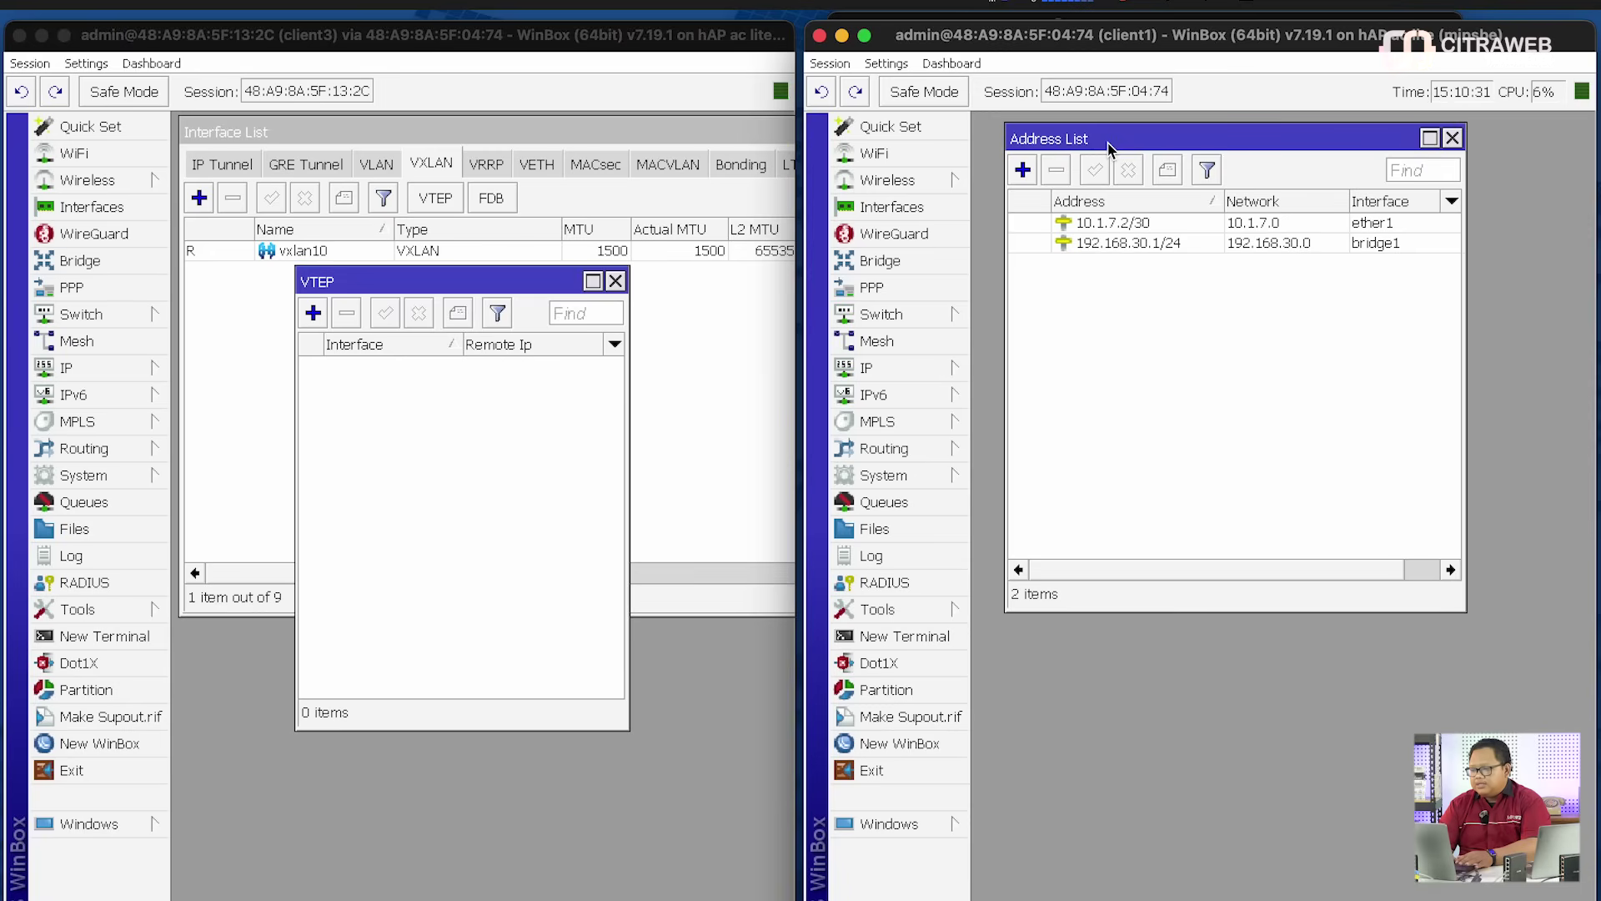
Add a VTEP on client3 for interface vxlan10 with remote IP 10.1.7.2, and close the VTEP list
click(305, 319)
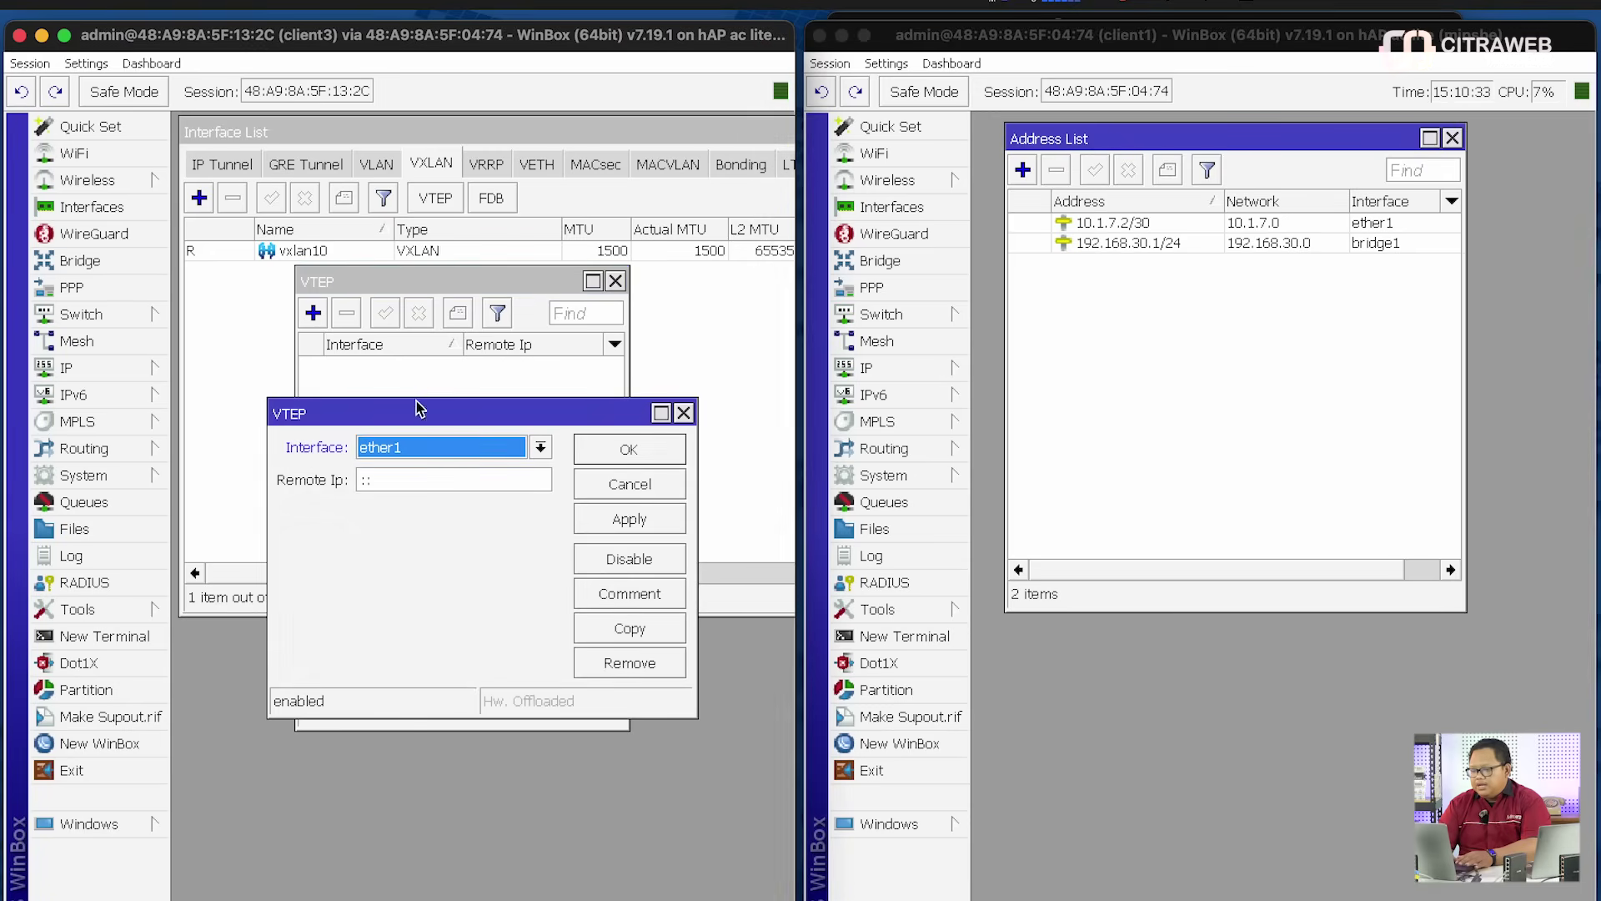
click(440, 449)
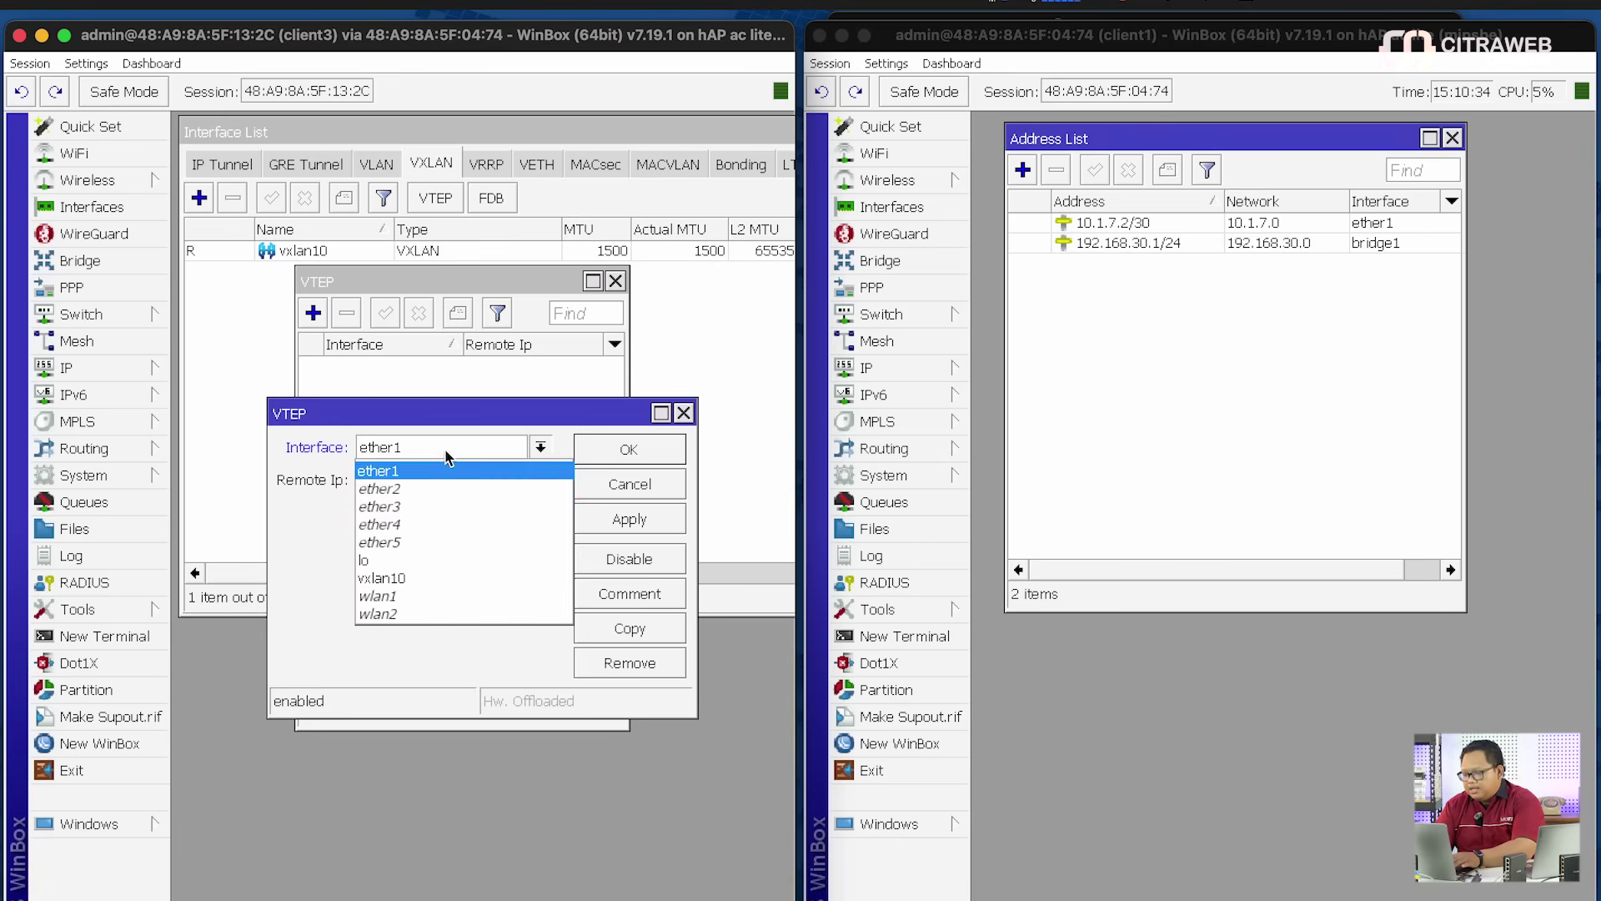
click(438, 578)
key(Tab)
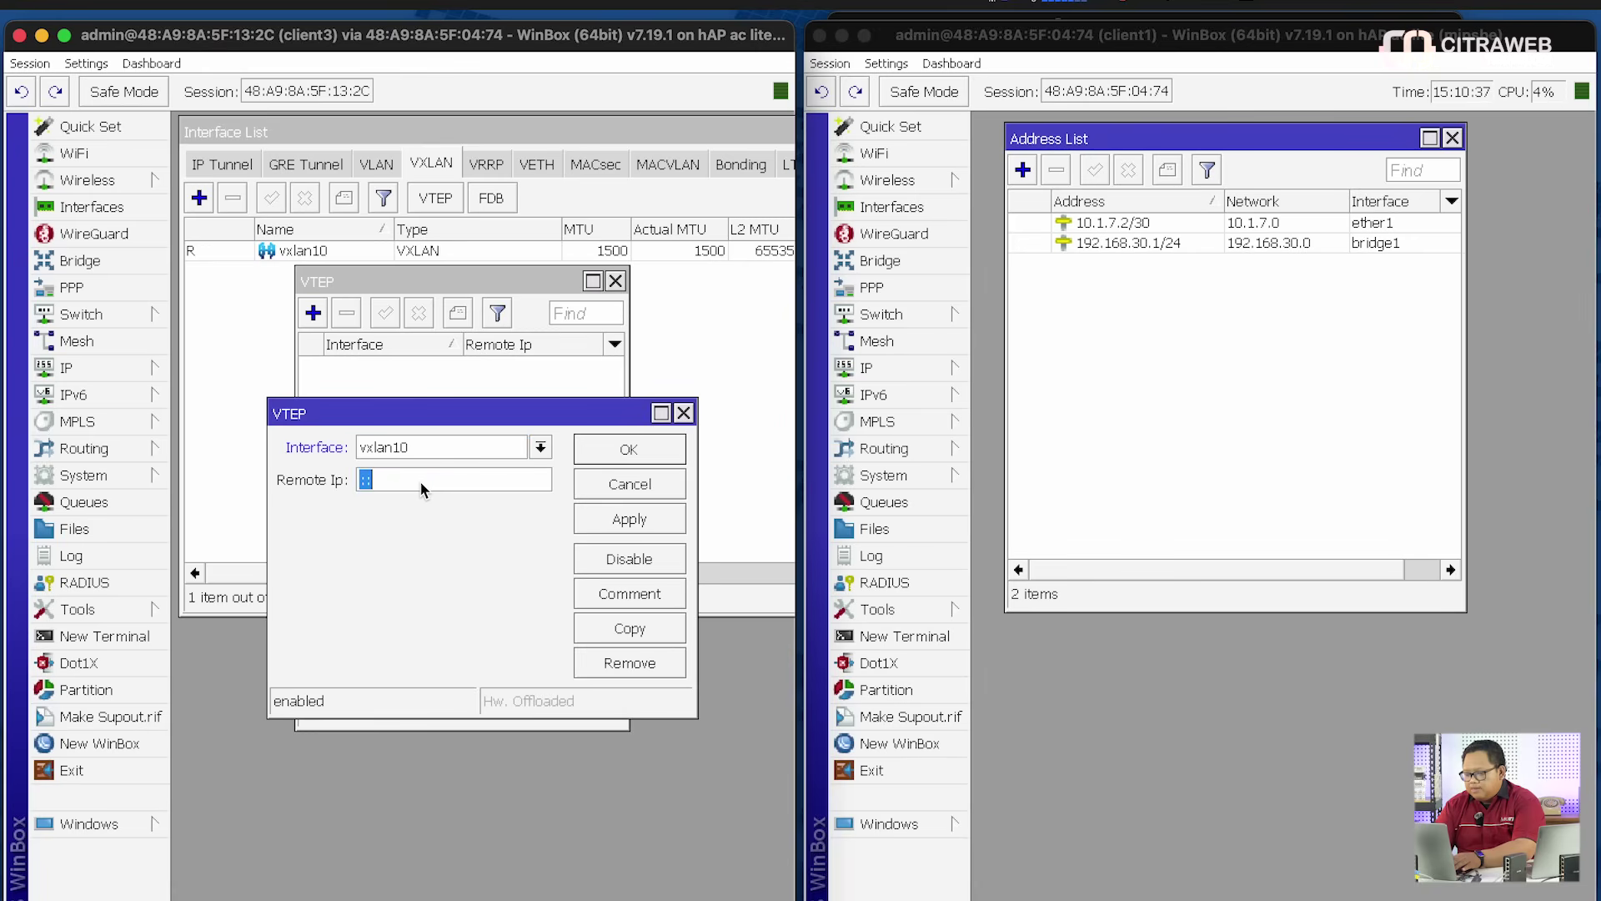
text(10.1.7.2)
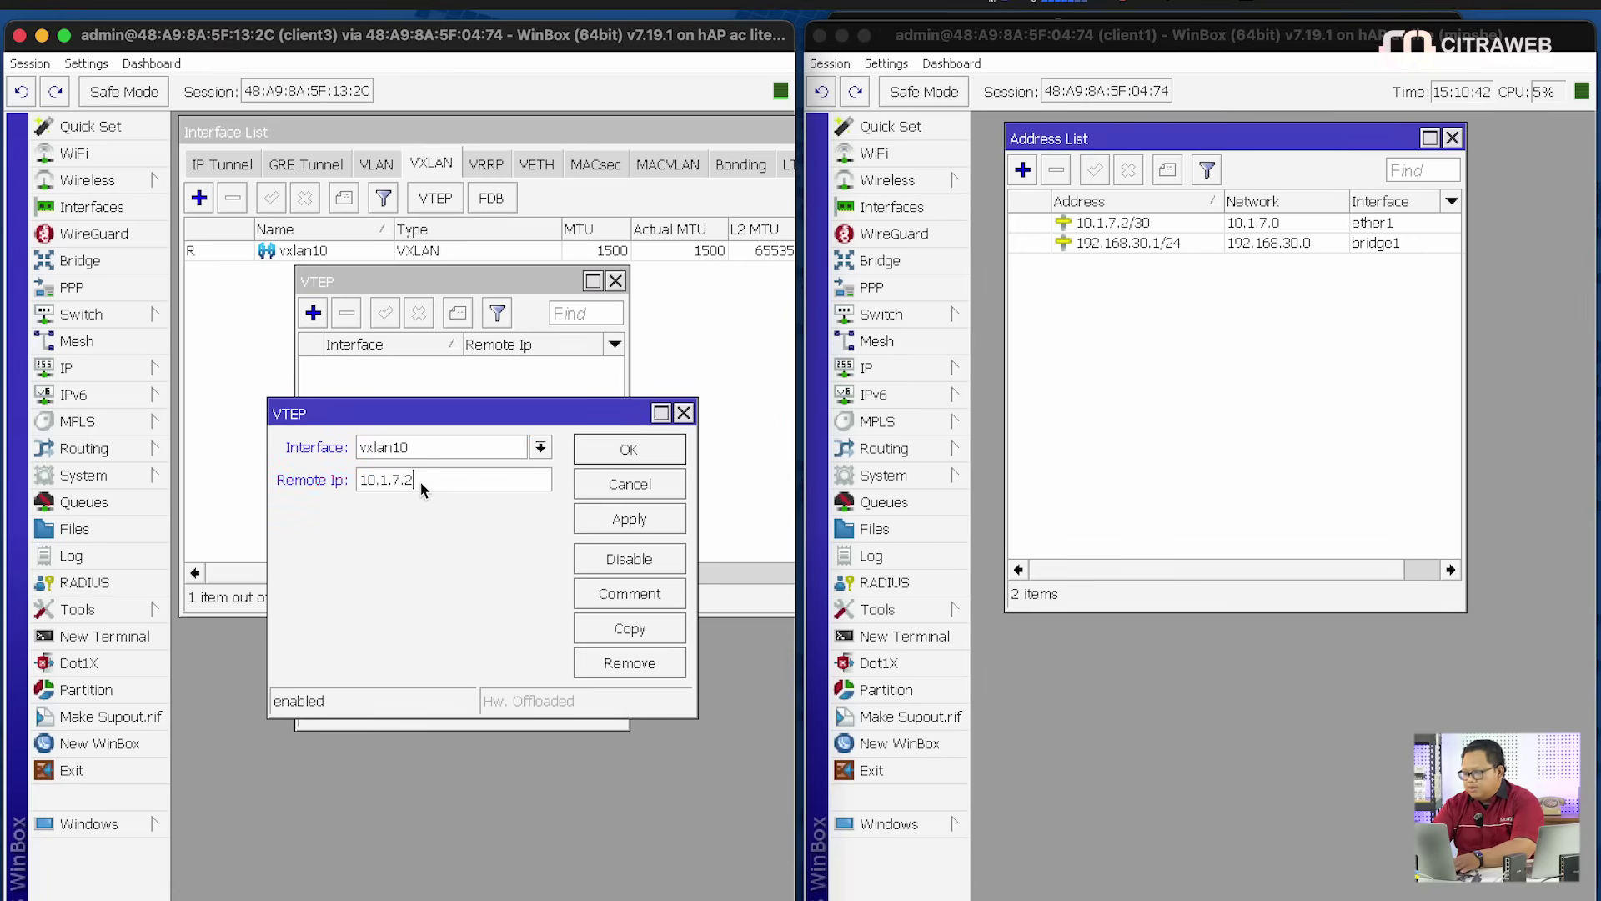
click(619, 455)
click(614, 281)
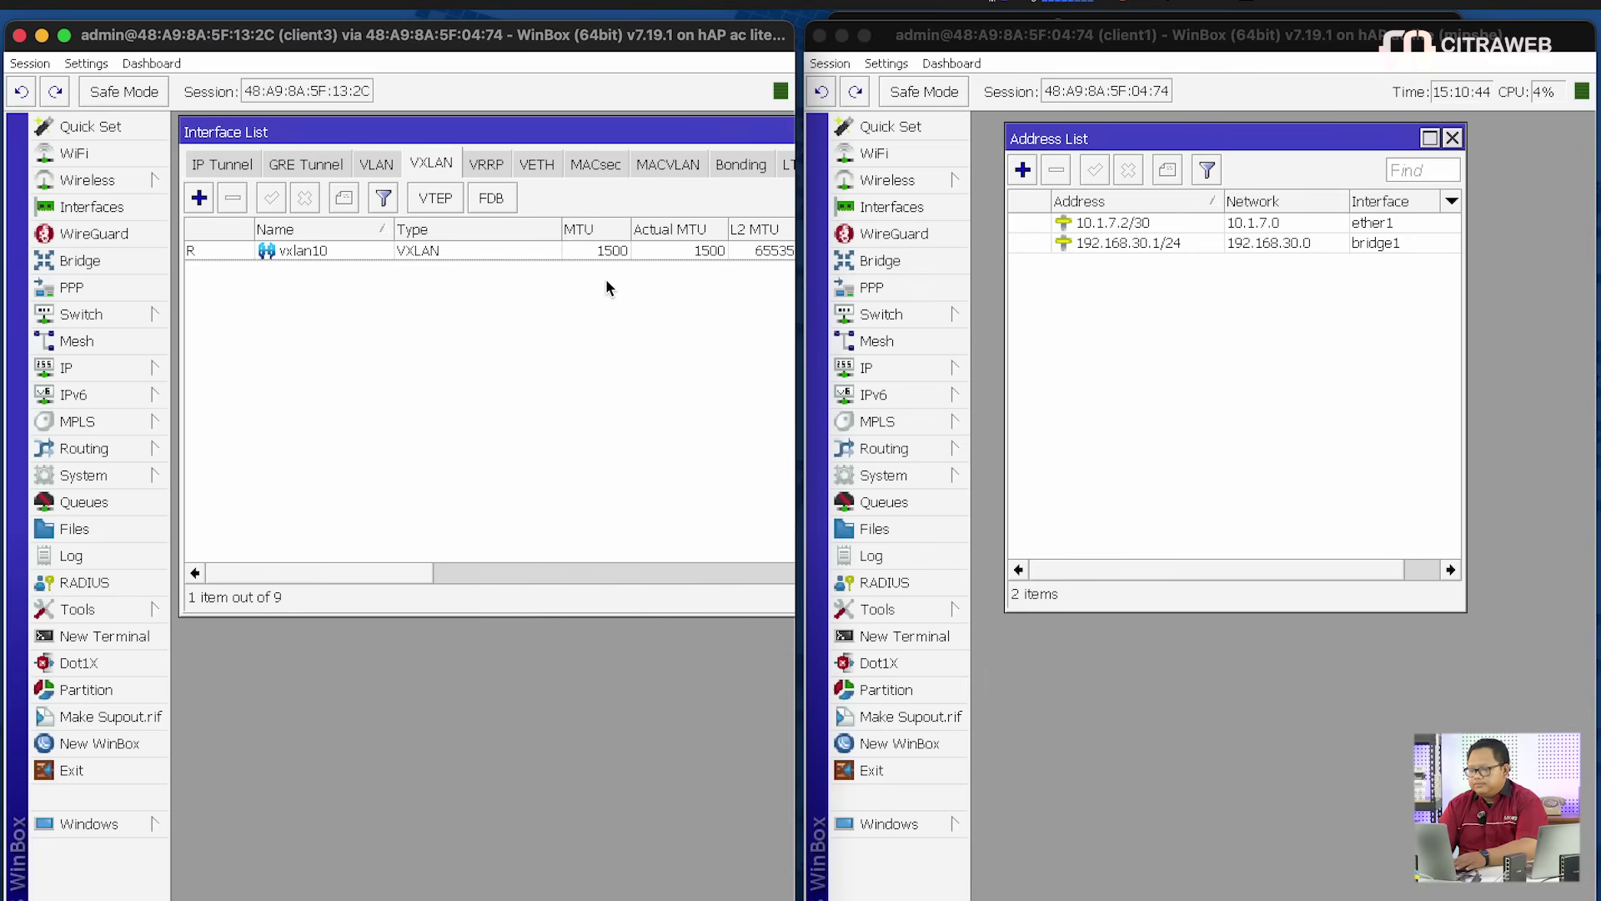
Check client3's IP neighbor list and close it
click(154, 368)
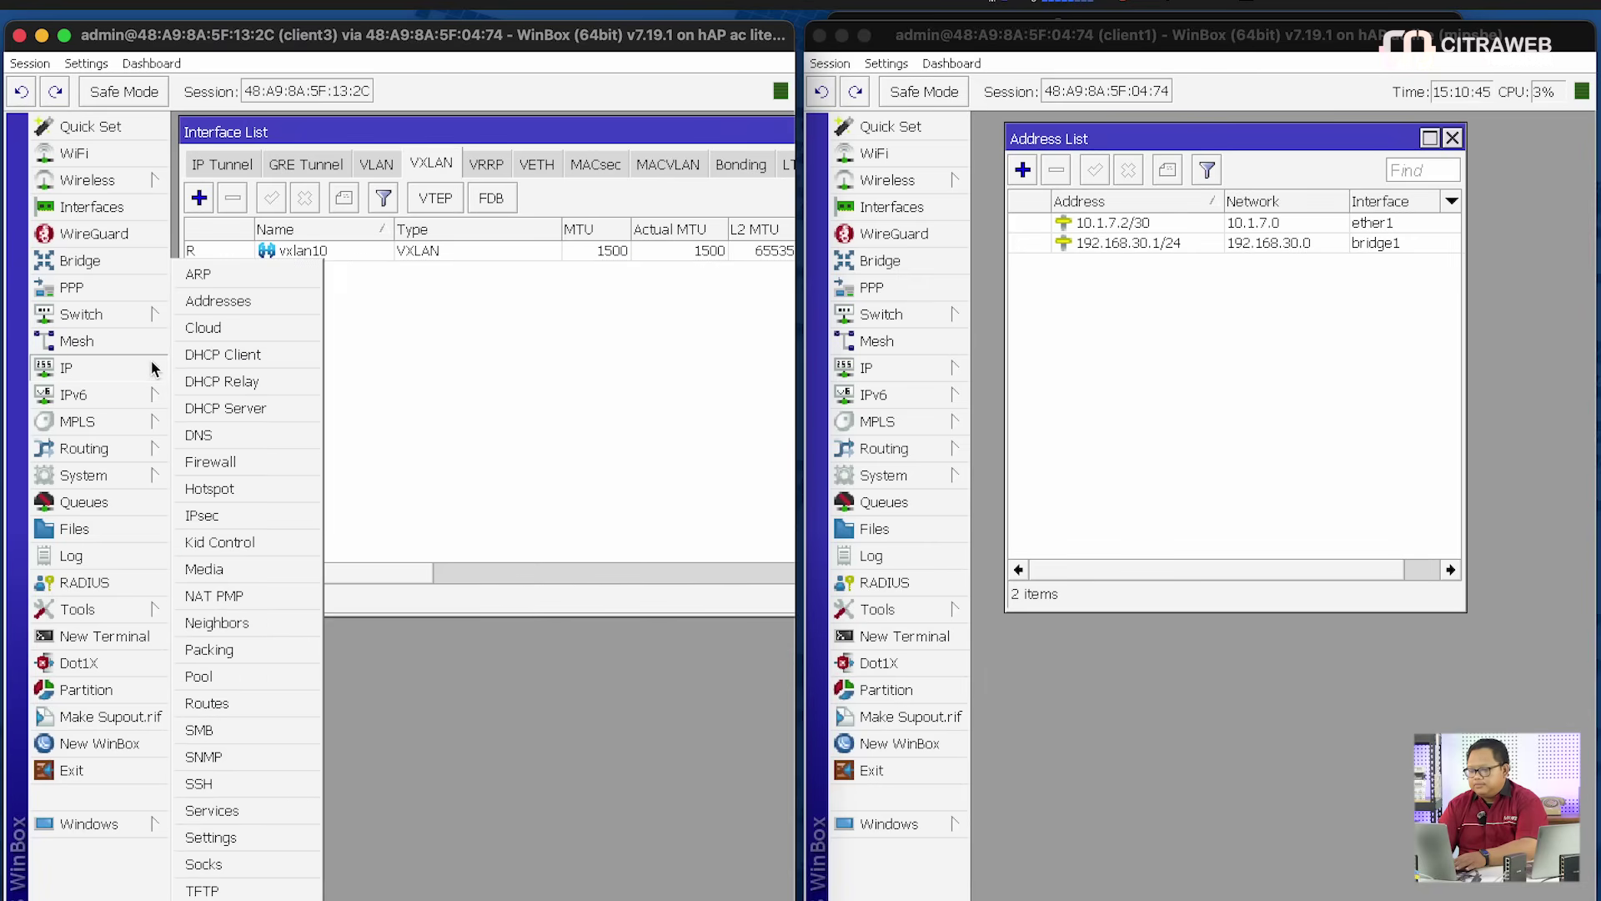
click(231, 623)
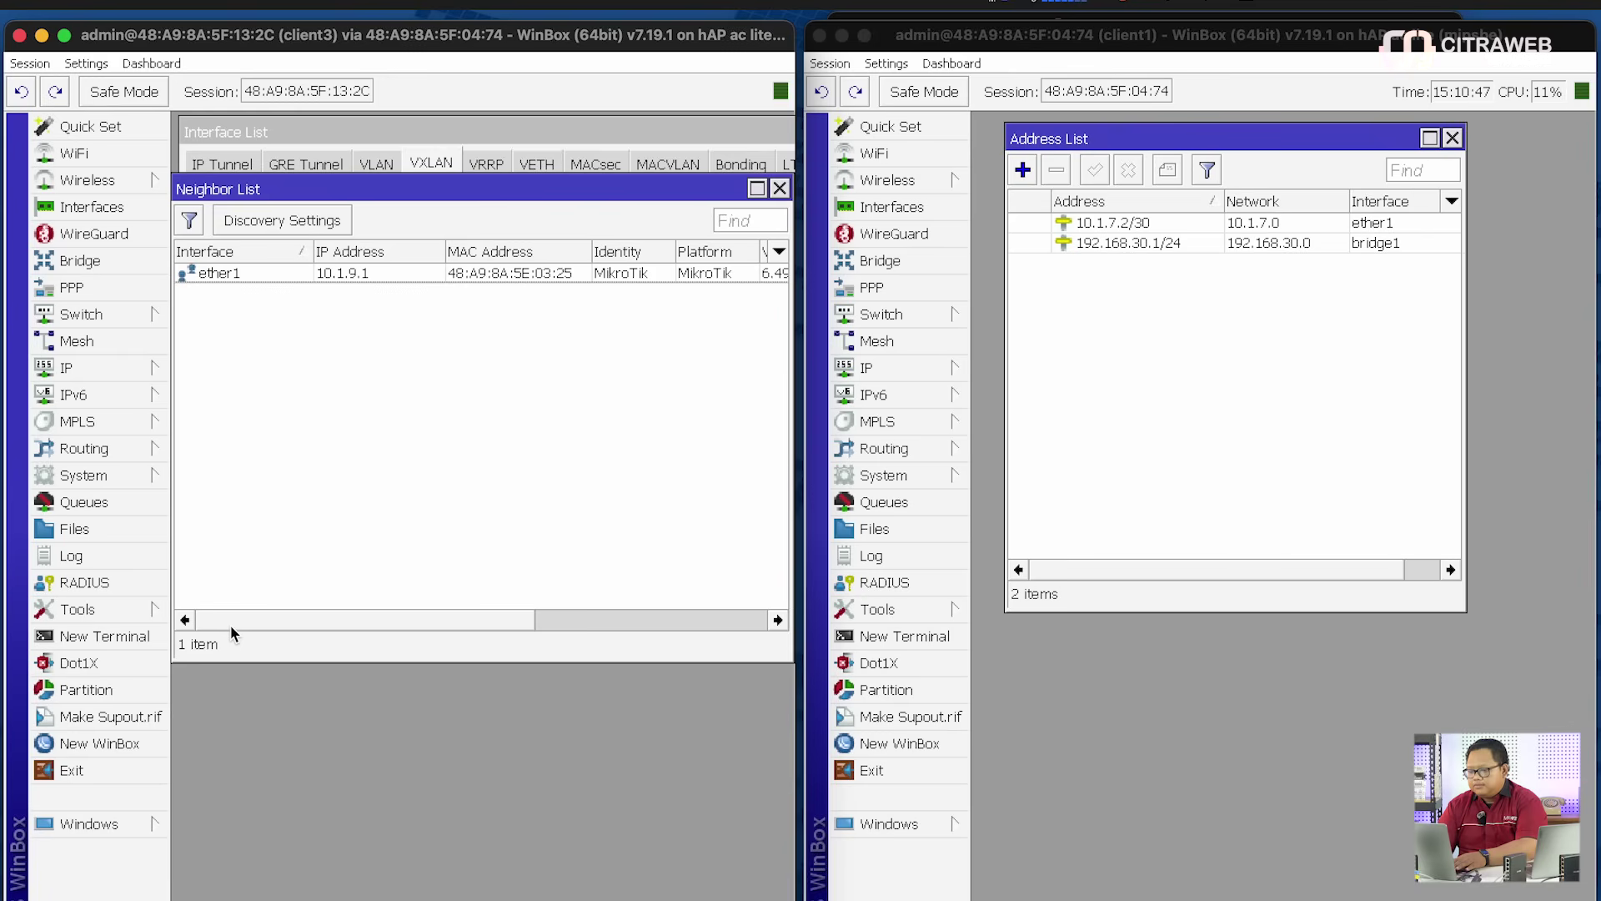
click(778, 188)
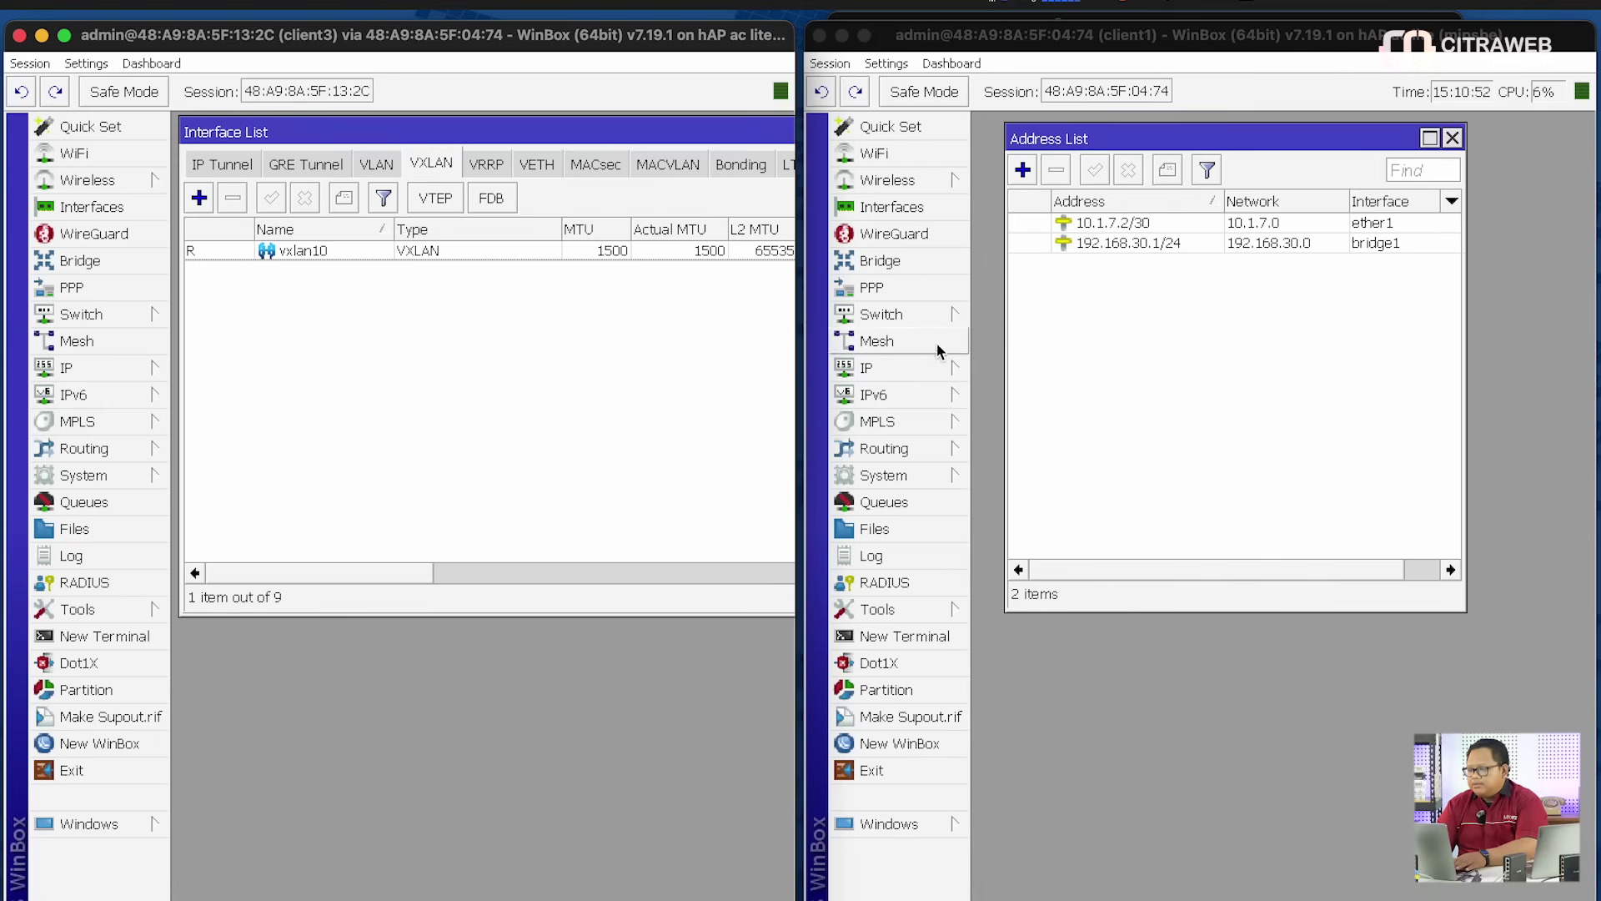
Show client1's VXLAN VTEP list alongside client3's IP address list
click(926, 209)
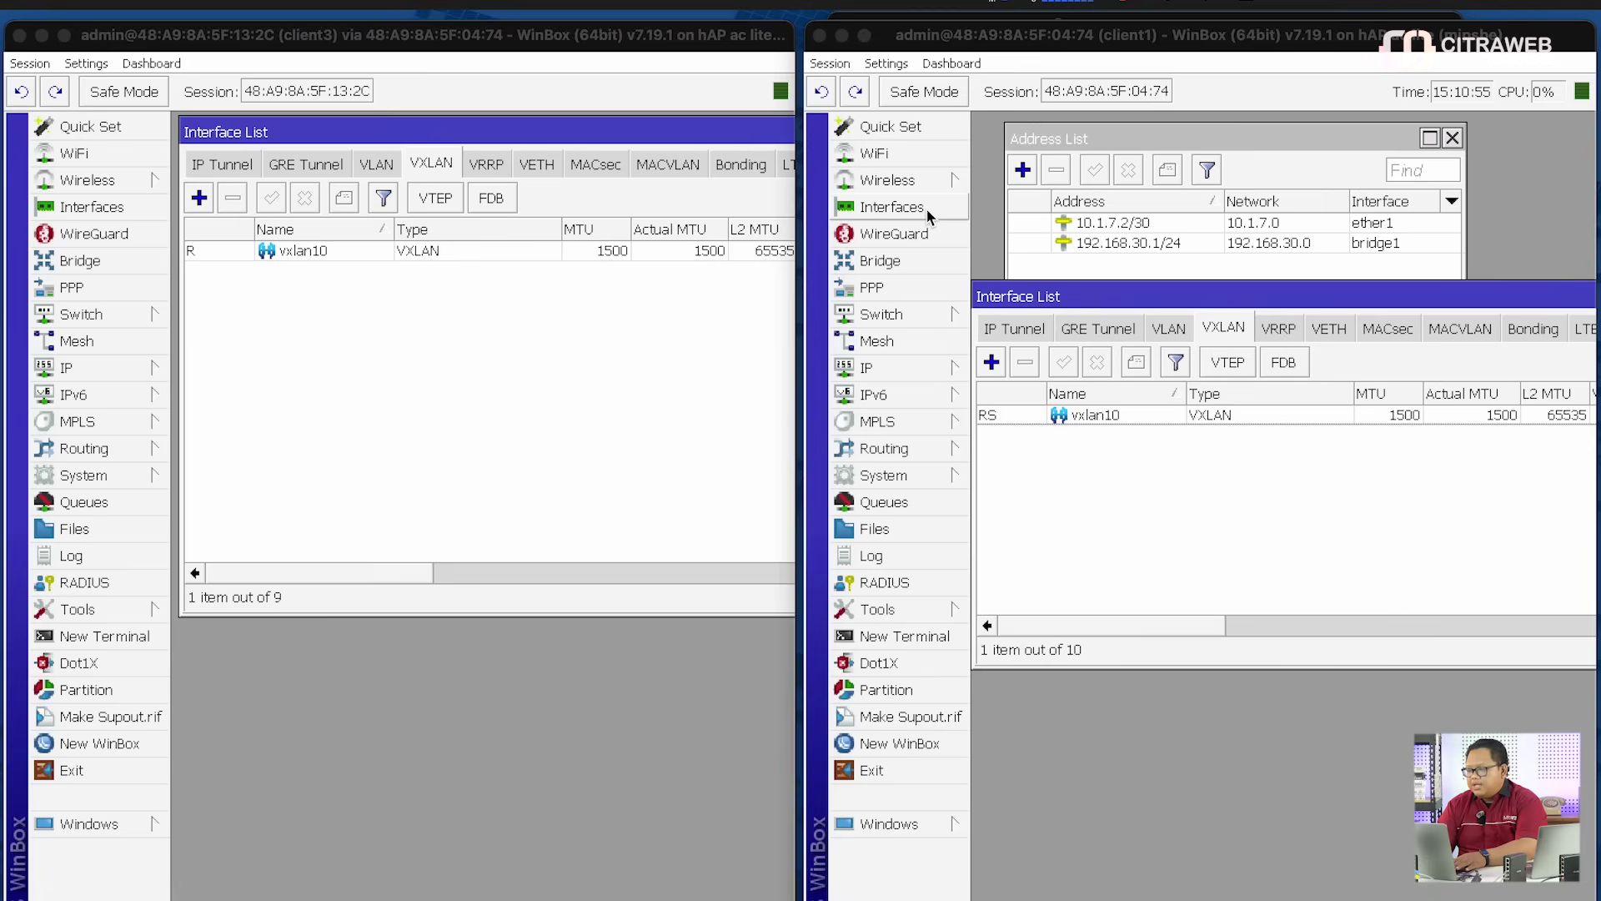
click(1233, 365)
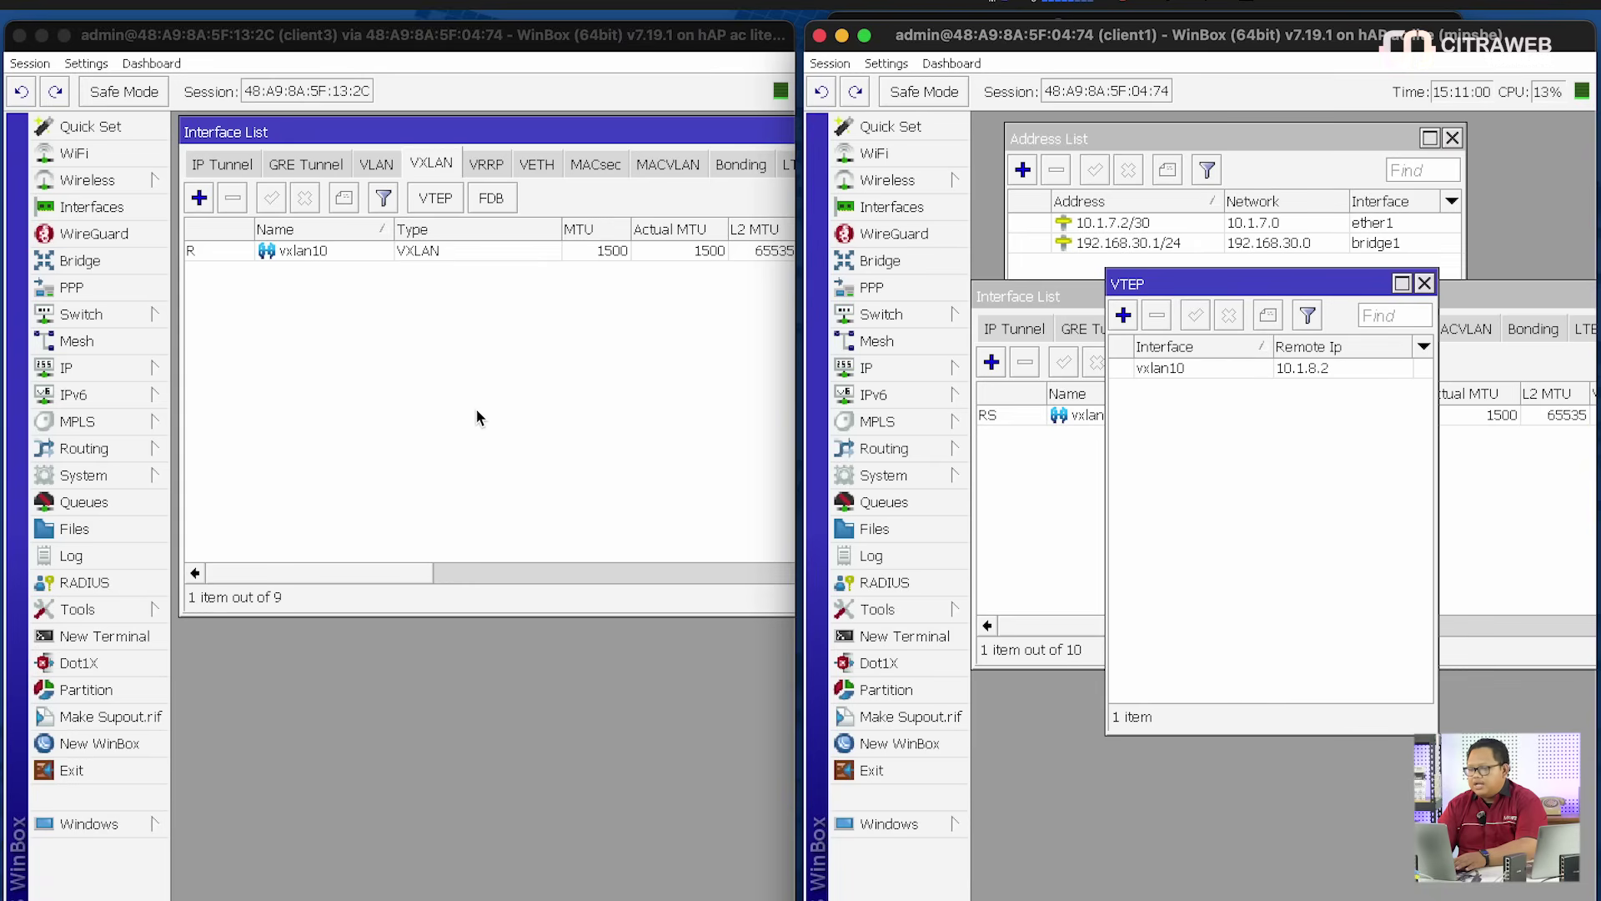
click(91, 367)
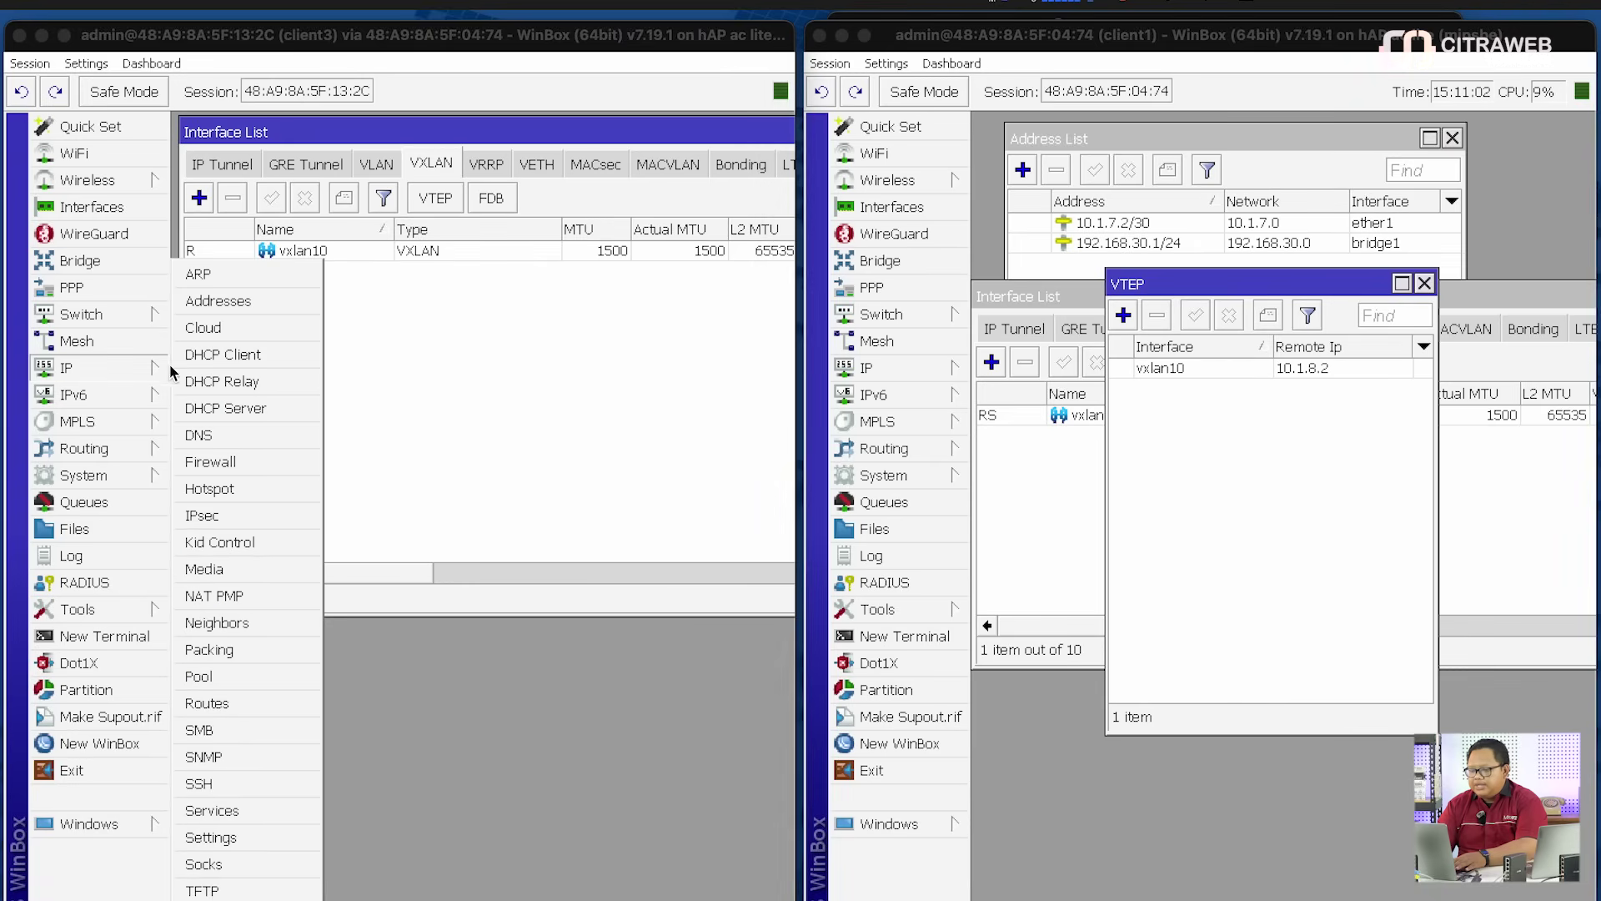
click(254, 310)
drag(417, 197, 271, 305)
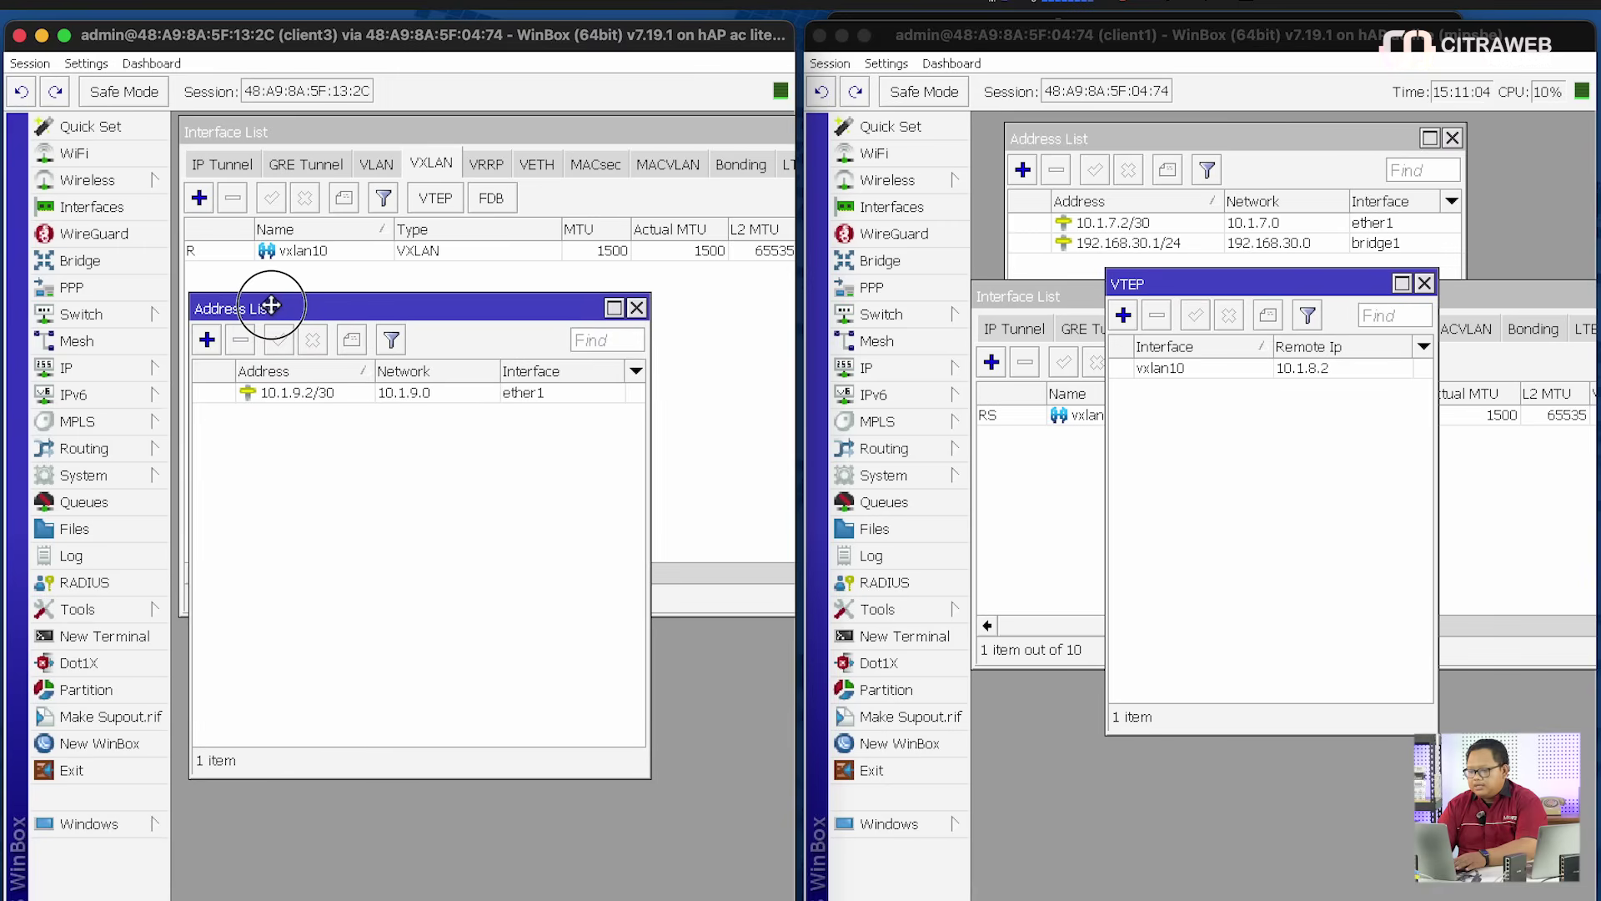
Add a VTEP on client1 for interface vxlan10 with remote IP 10.1.9.2, and close the VTEP list
click(1125, 317)
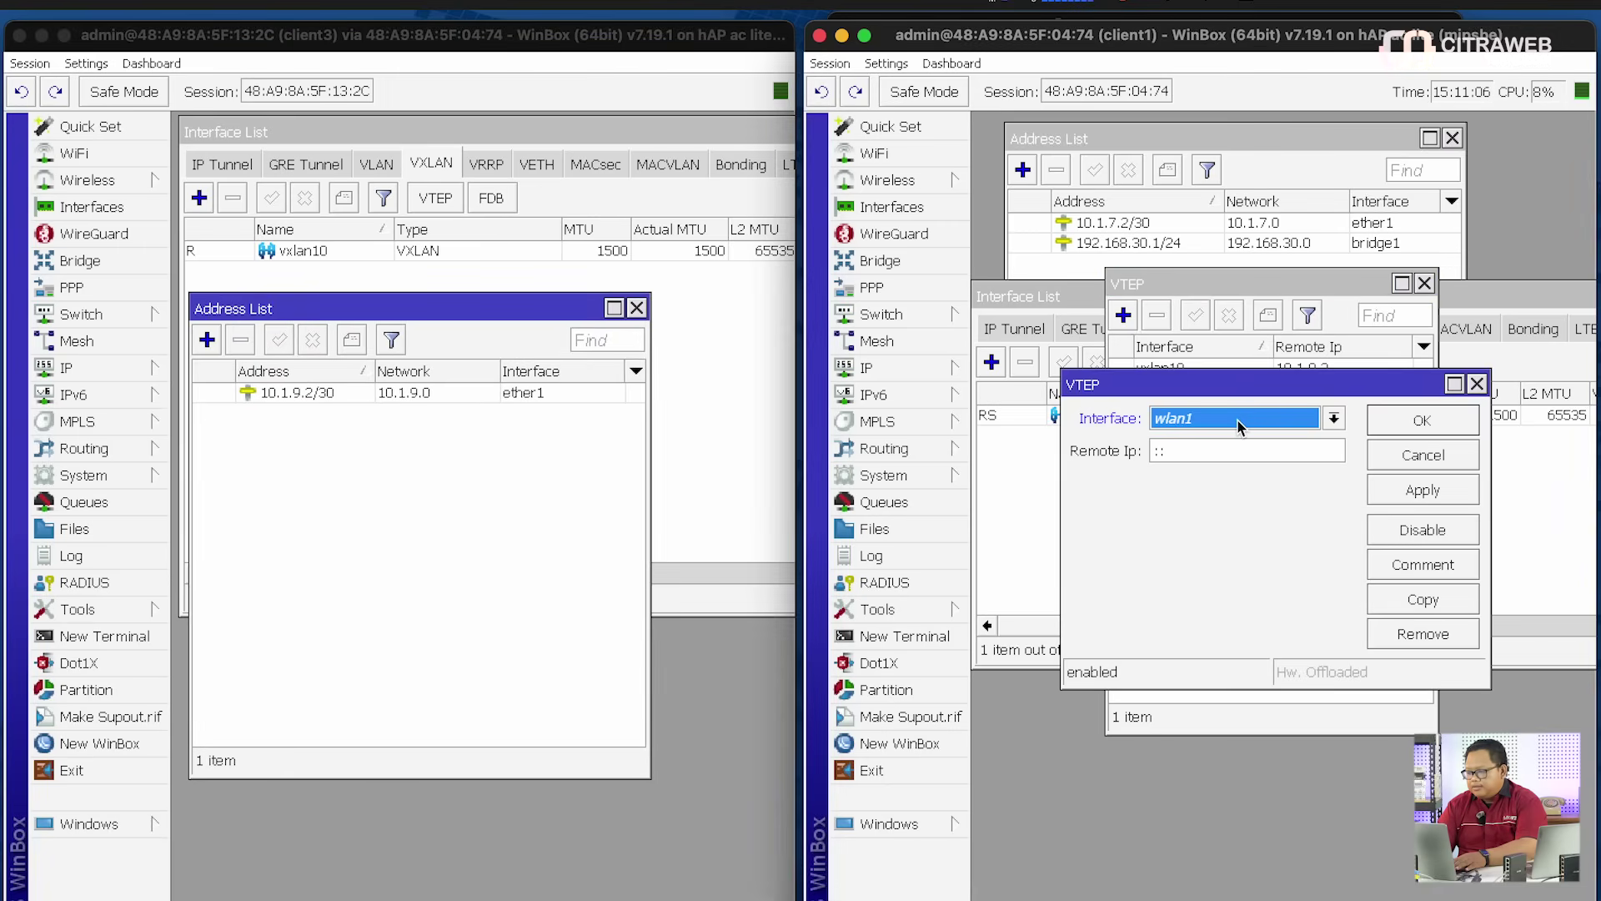
click(1238, 424)
click(1224, 567)
click(1189, 451)
text(1)
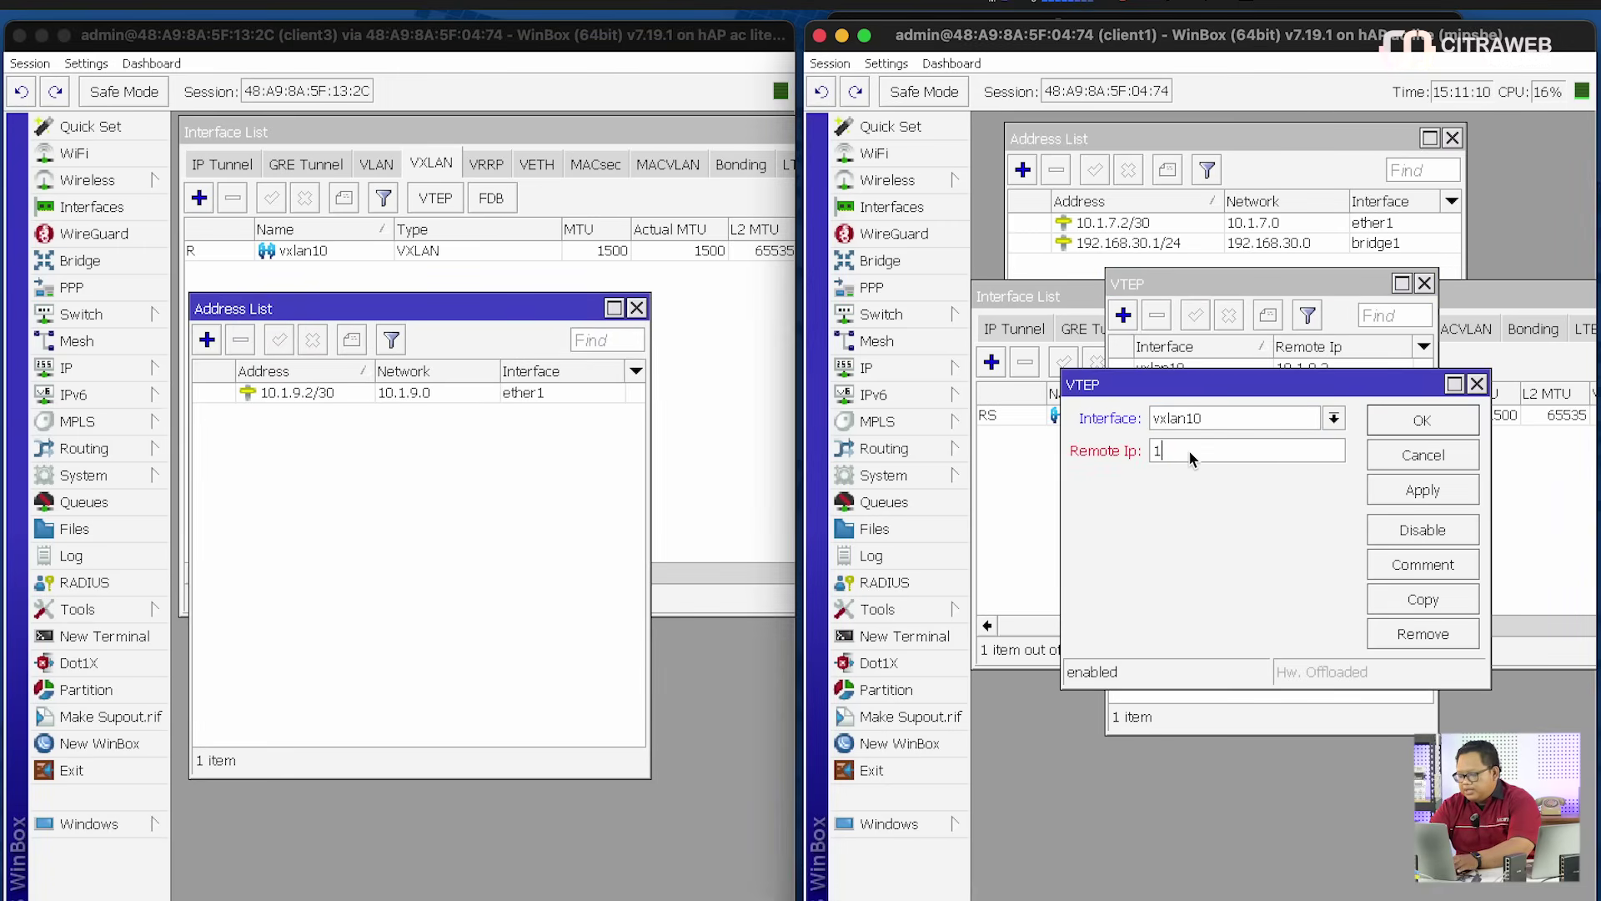
text(0.1.9)
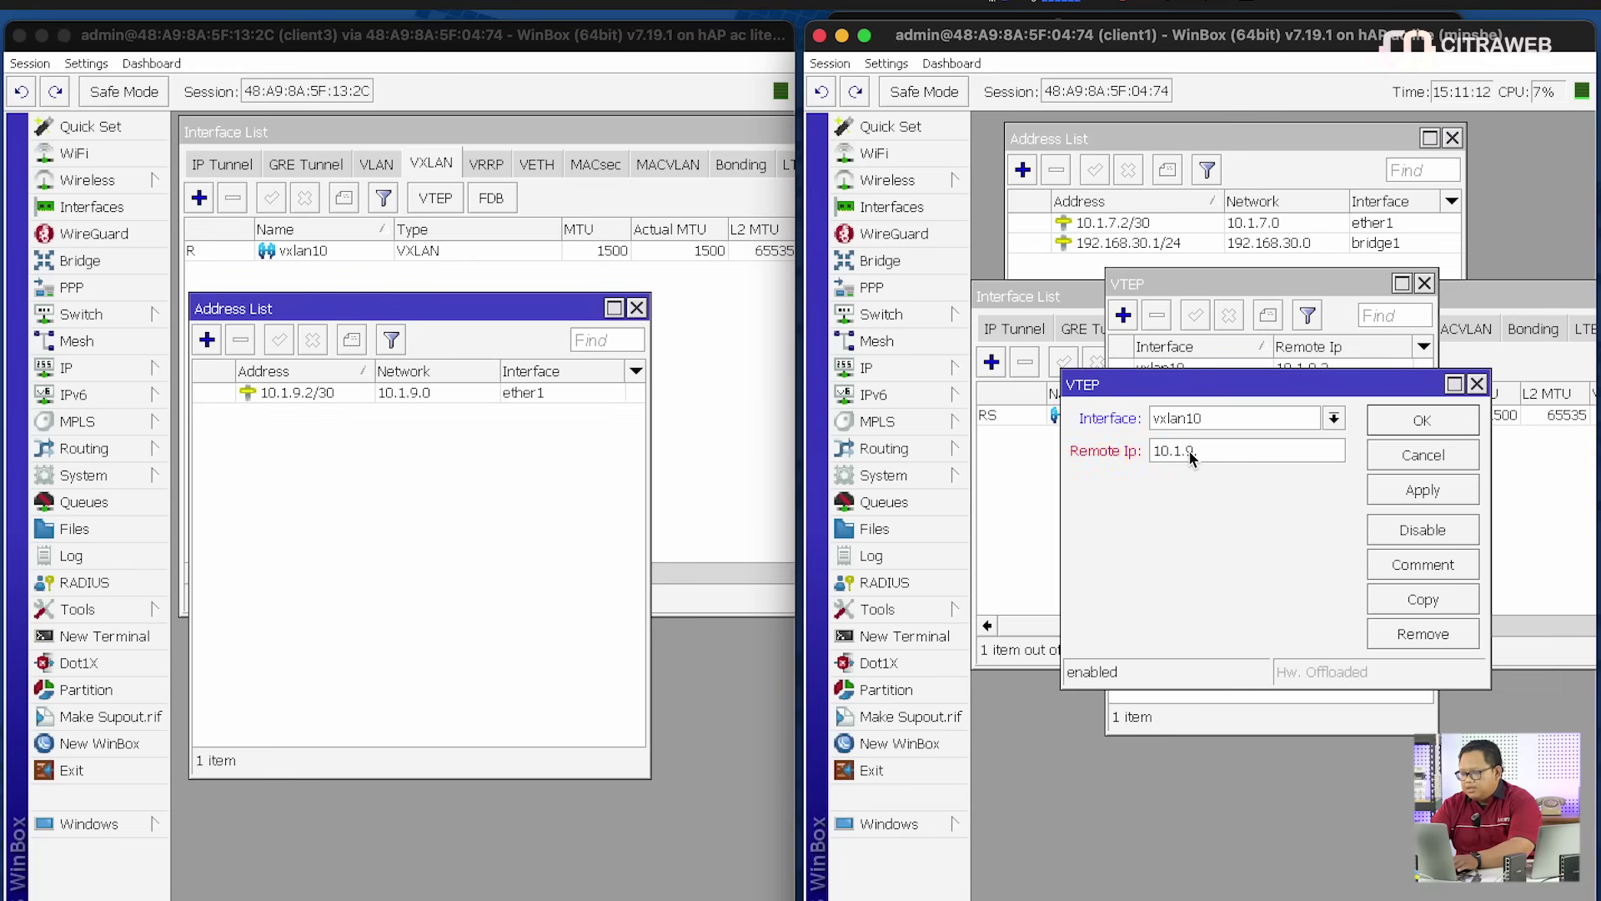
text(.2)
click(1421, 420)
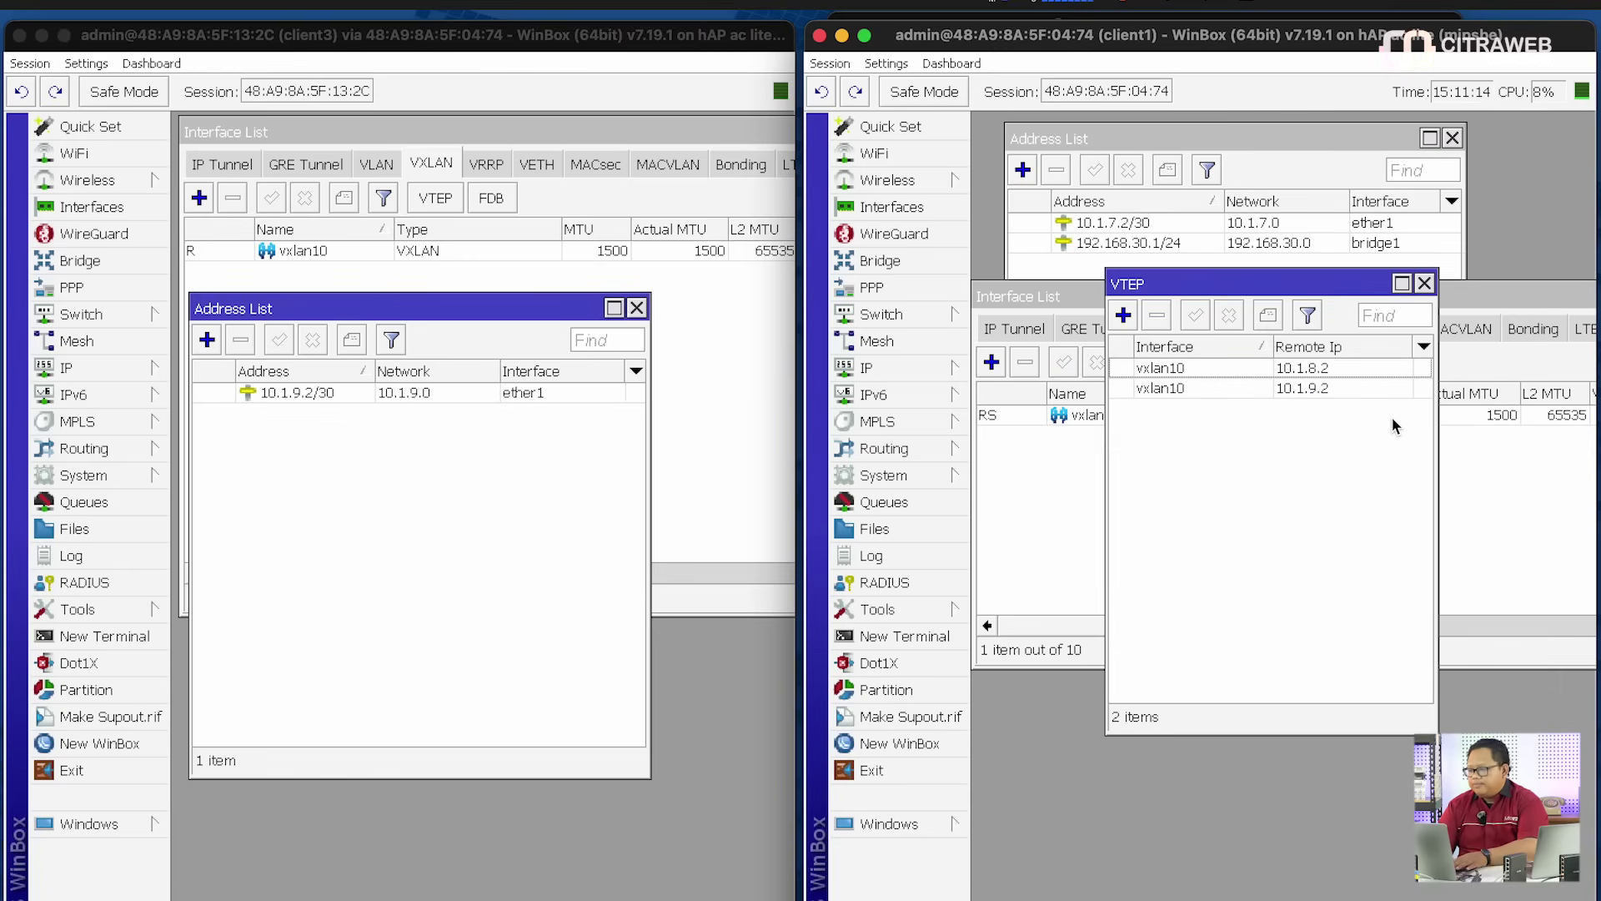
click(1424, 285)
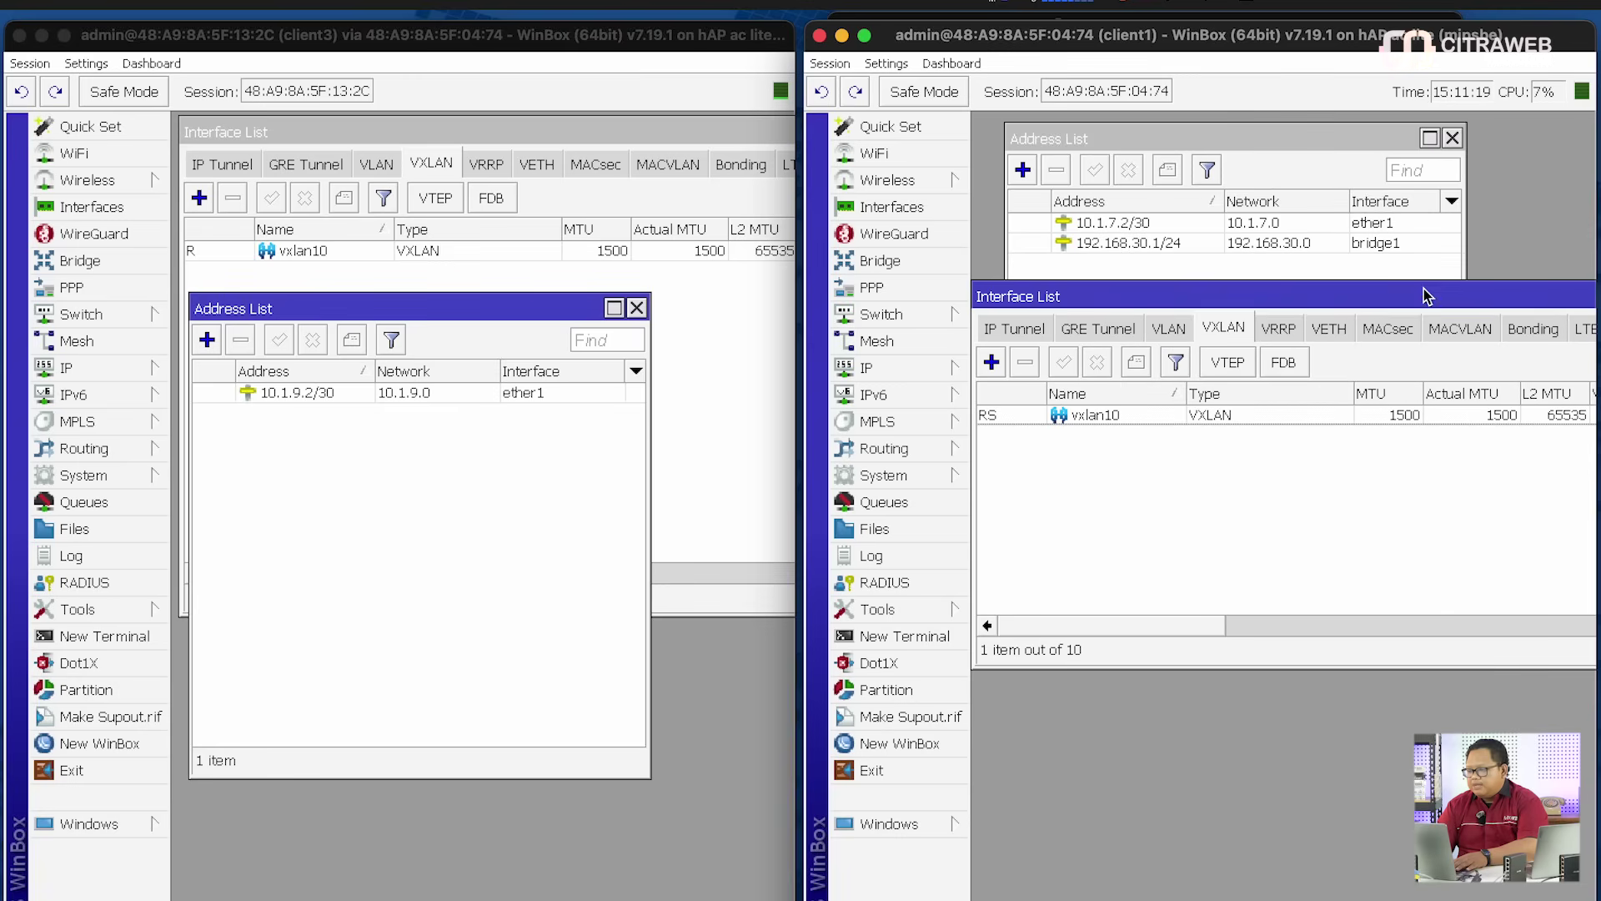
Open client1's IP neighbor list and examine the client2 and client3 entries on vxlan10
click(934, 369)
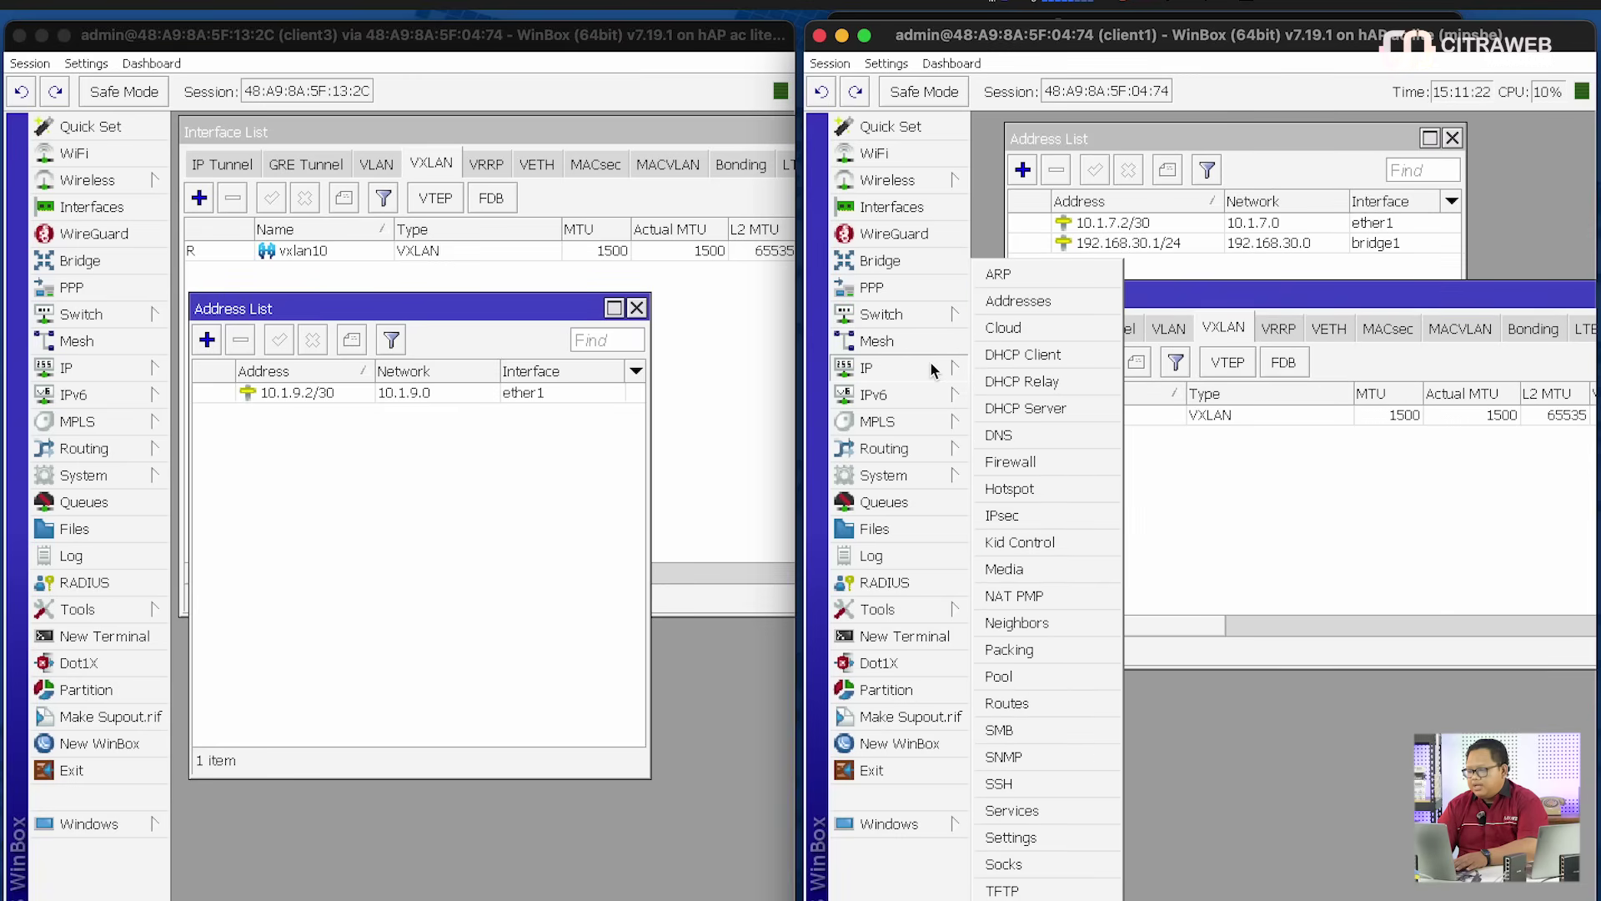
click(1038, 624)
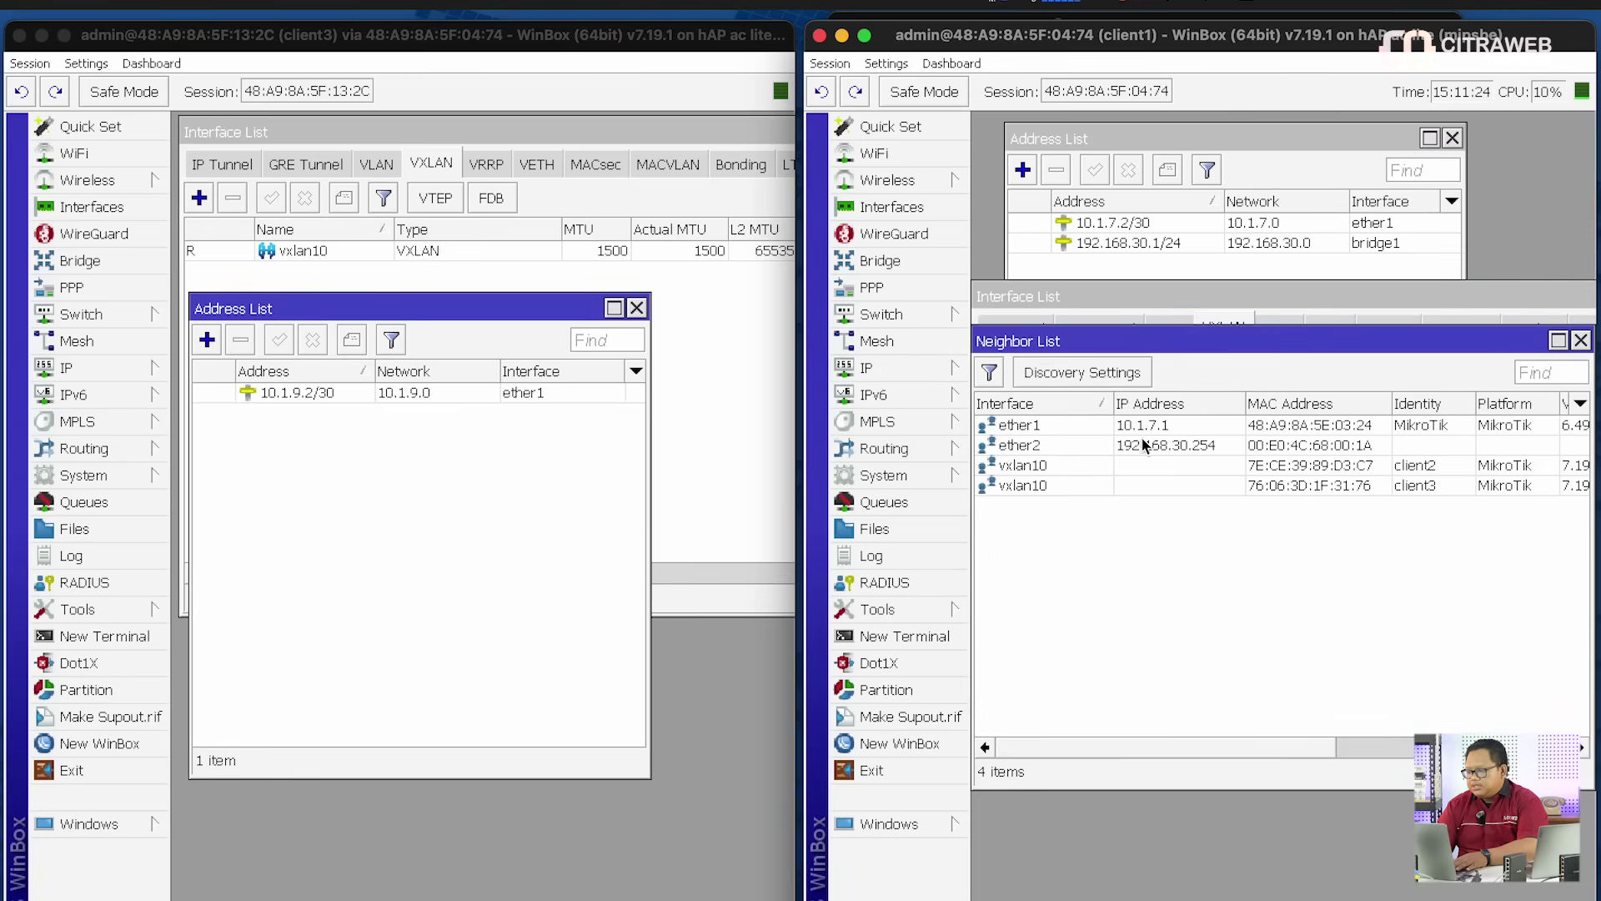
drag(1162, 340, 1164, 238)
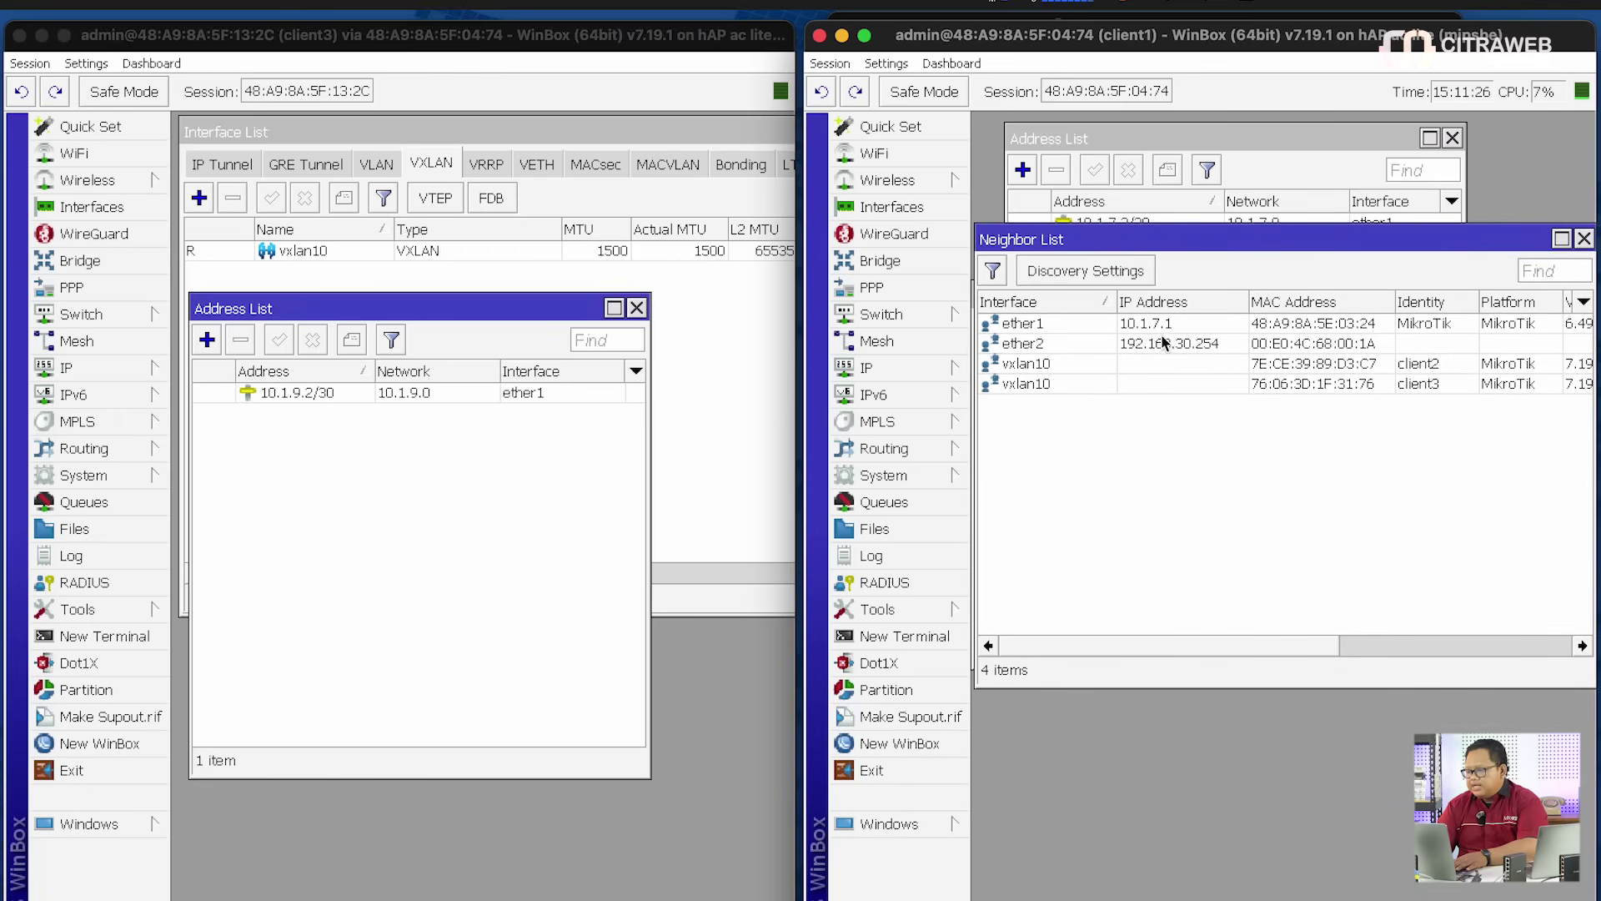
click(1154, 367)
click(1152, 387)
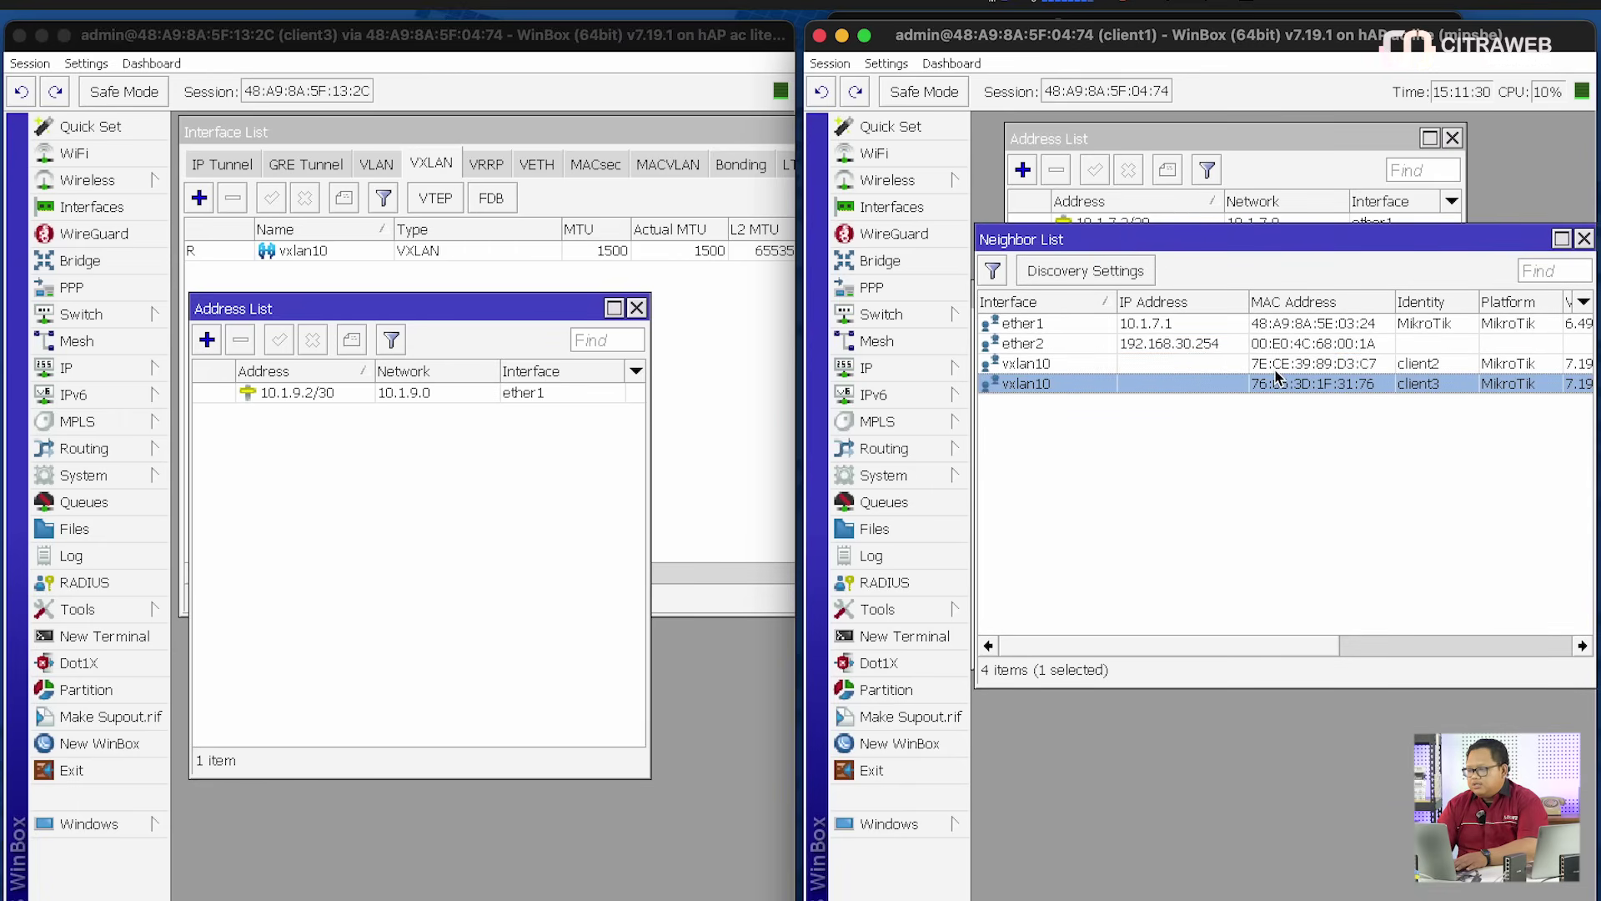
click(1314, 364)
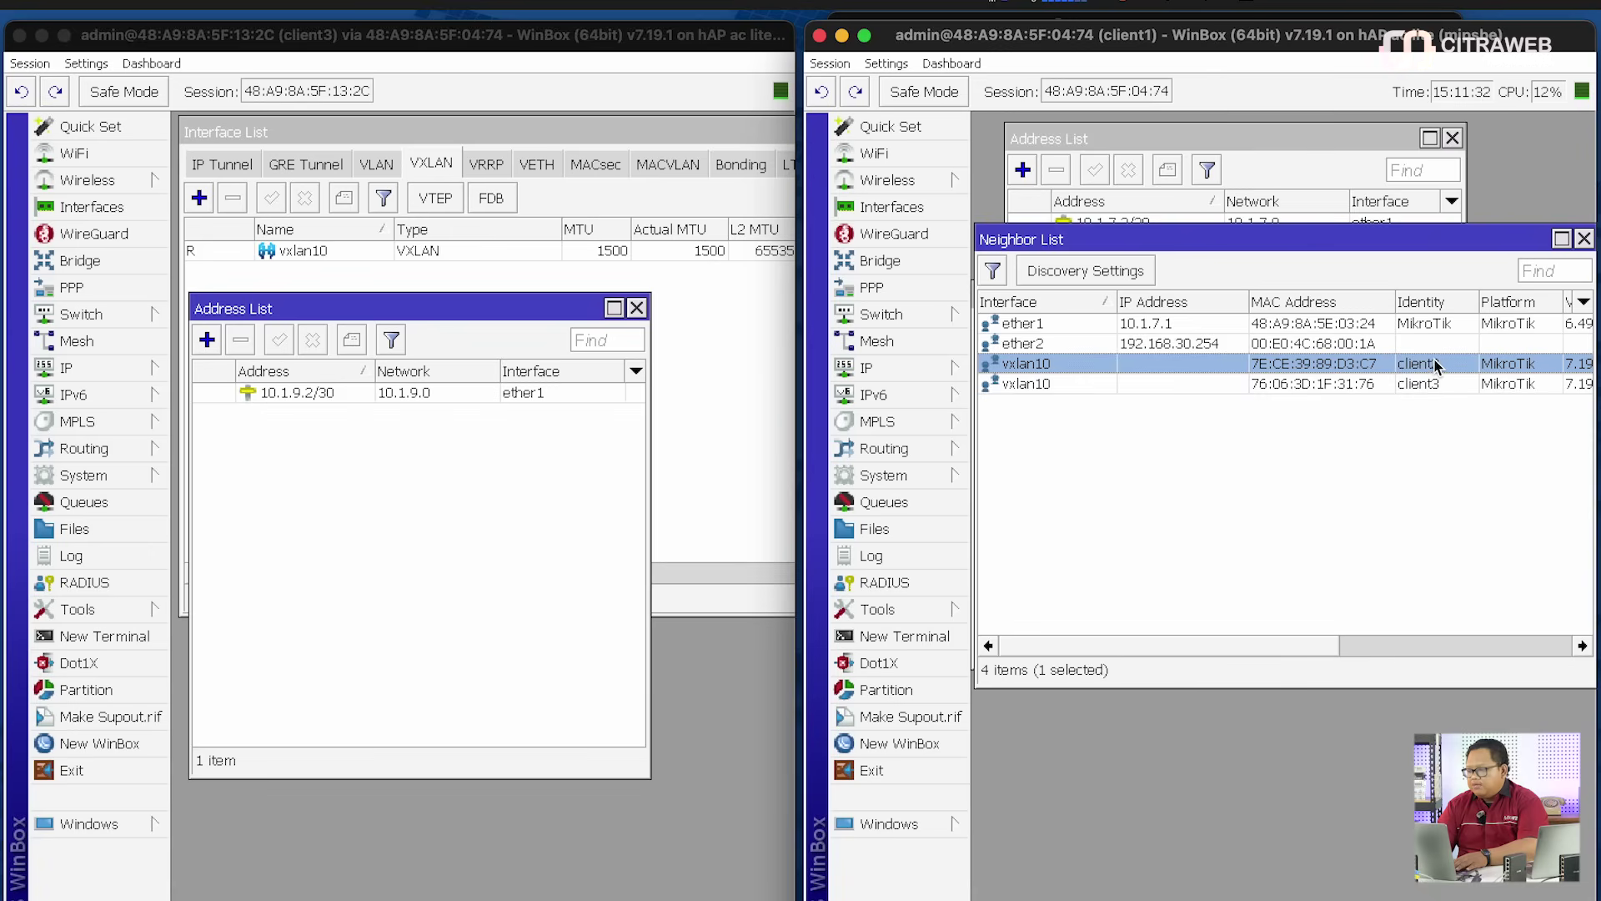
click(1416, 386)
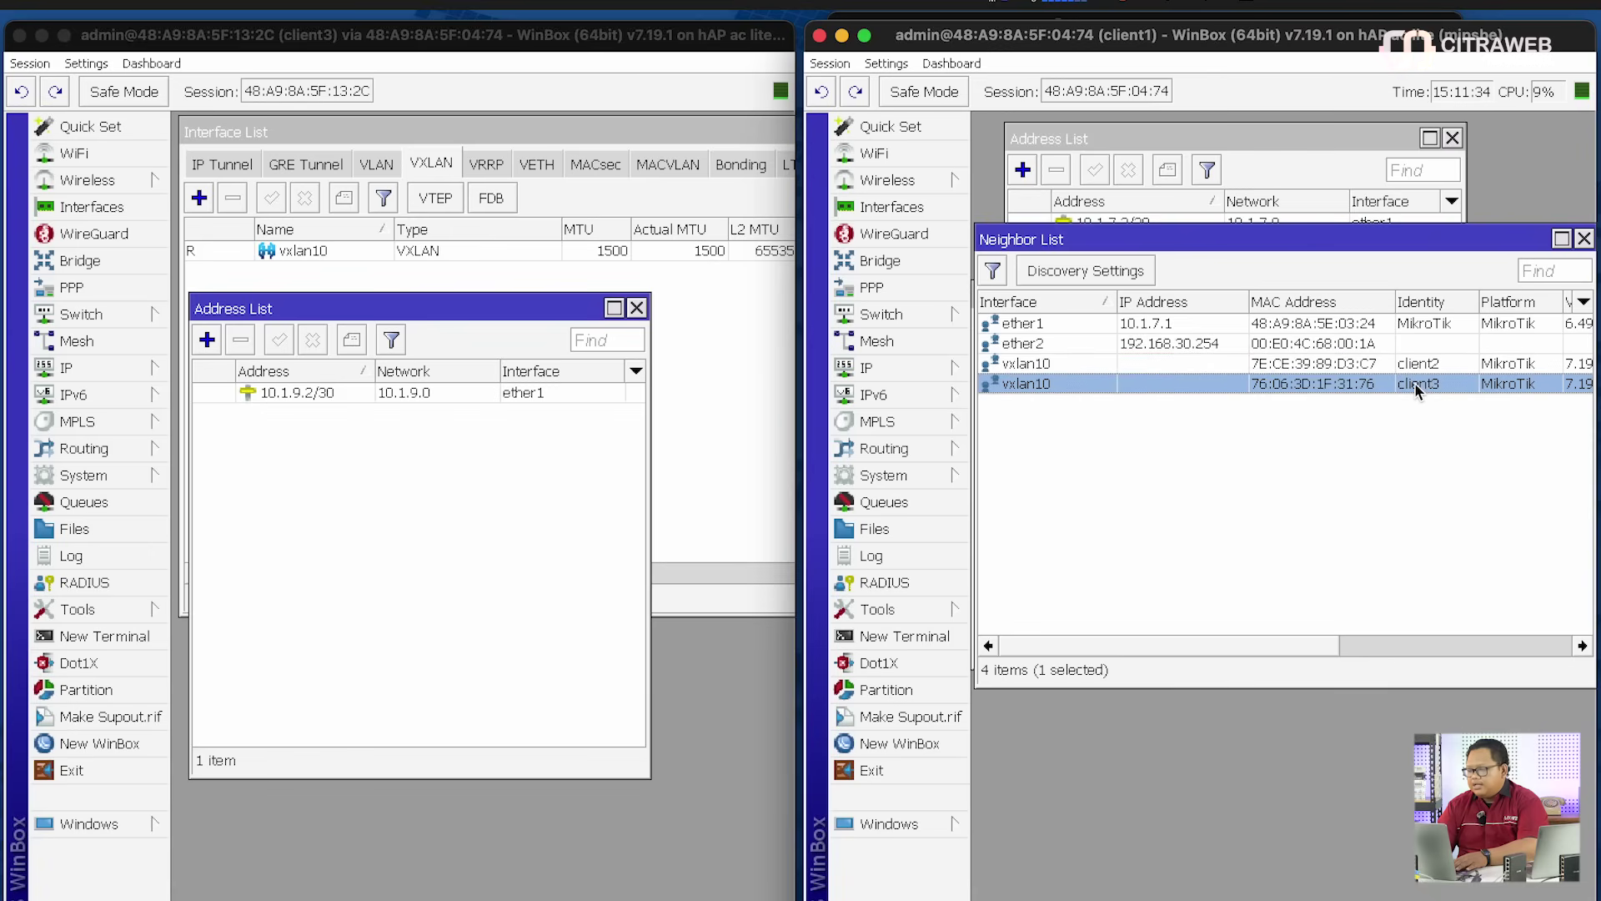
Close client3's address list and check its IP neighbor list for the vxlan10 entry
click(636, 308)
click(123, 369)
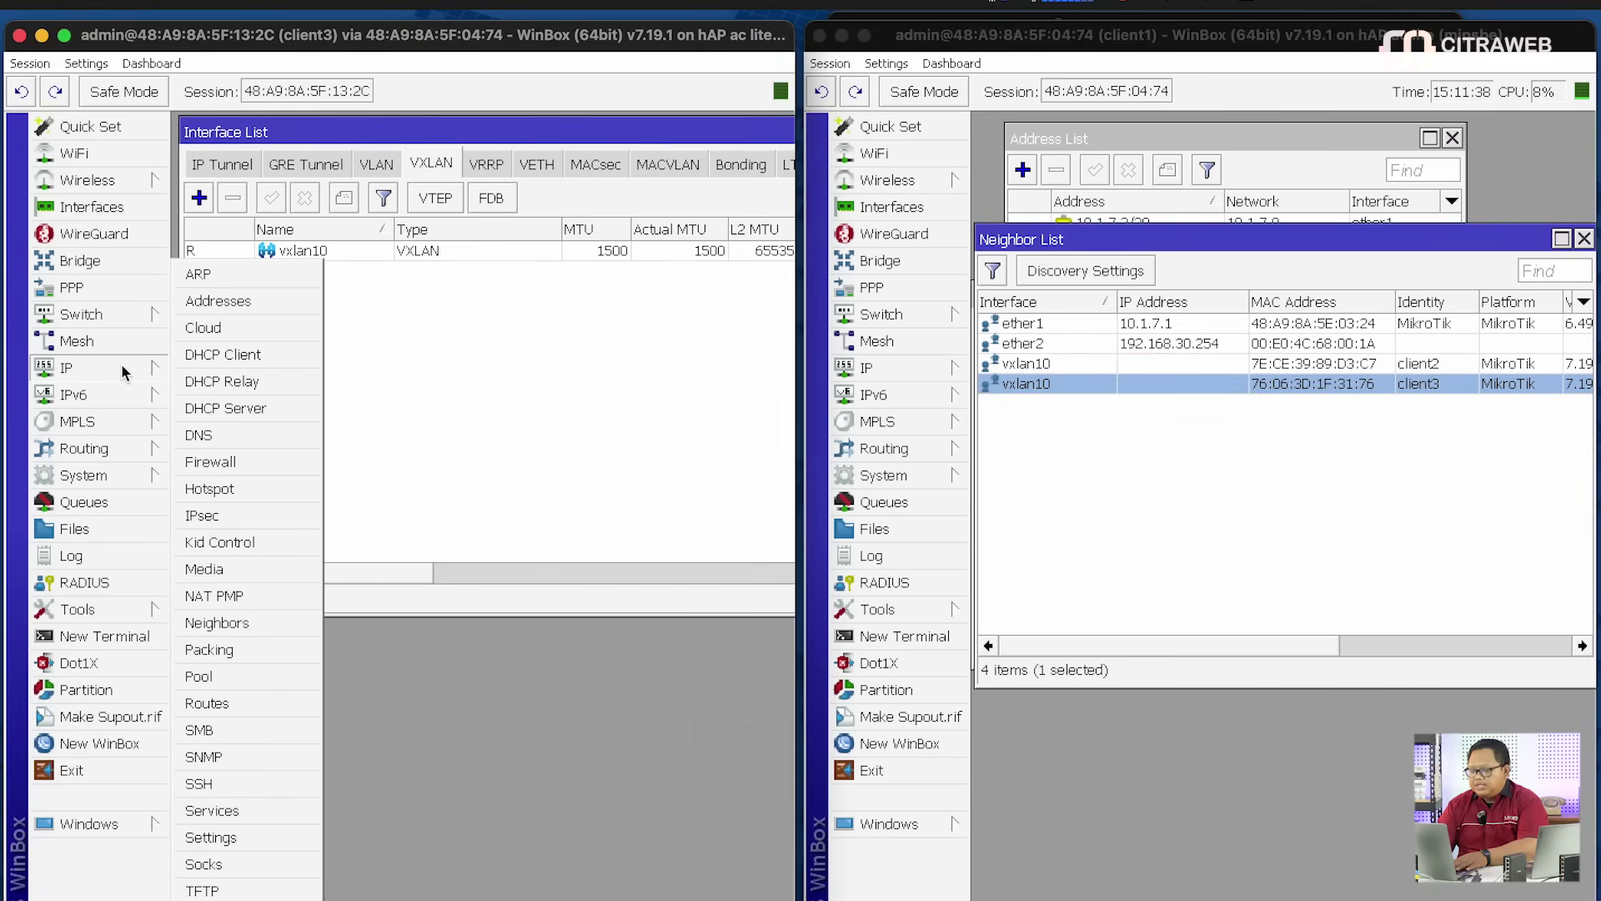
click(250, 620)
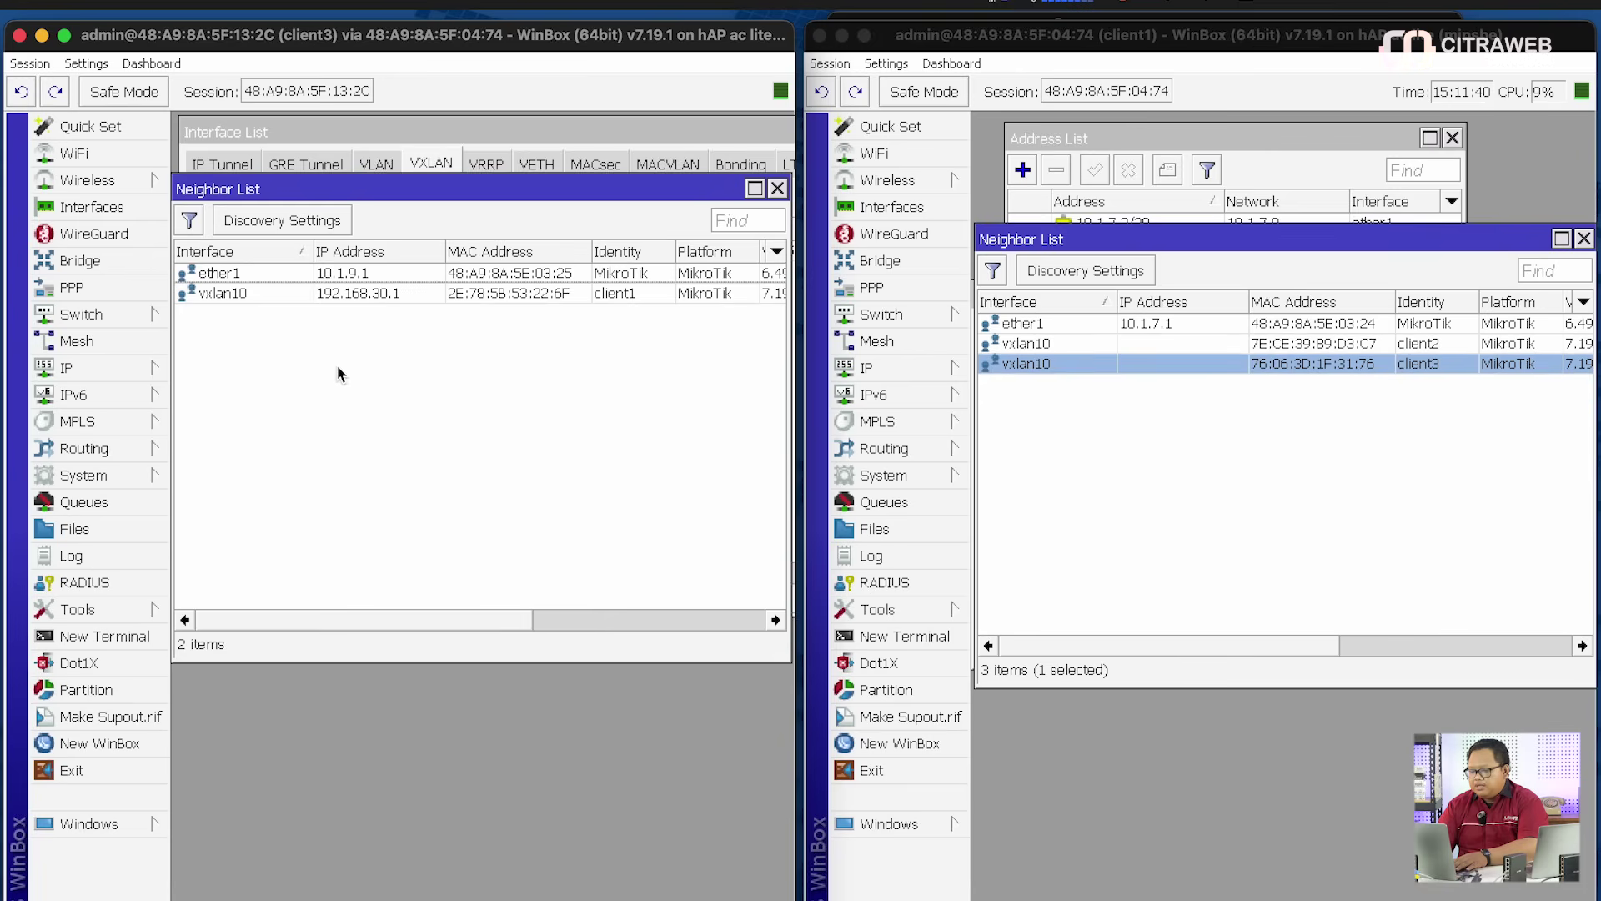
click(336, 296)
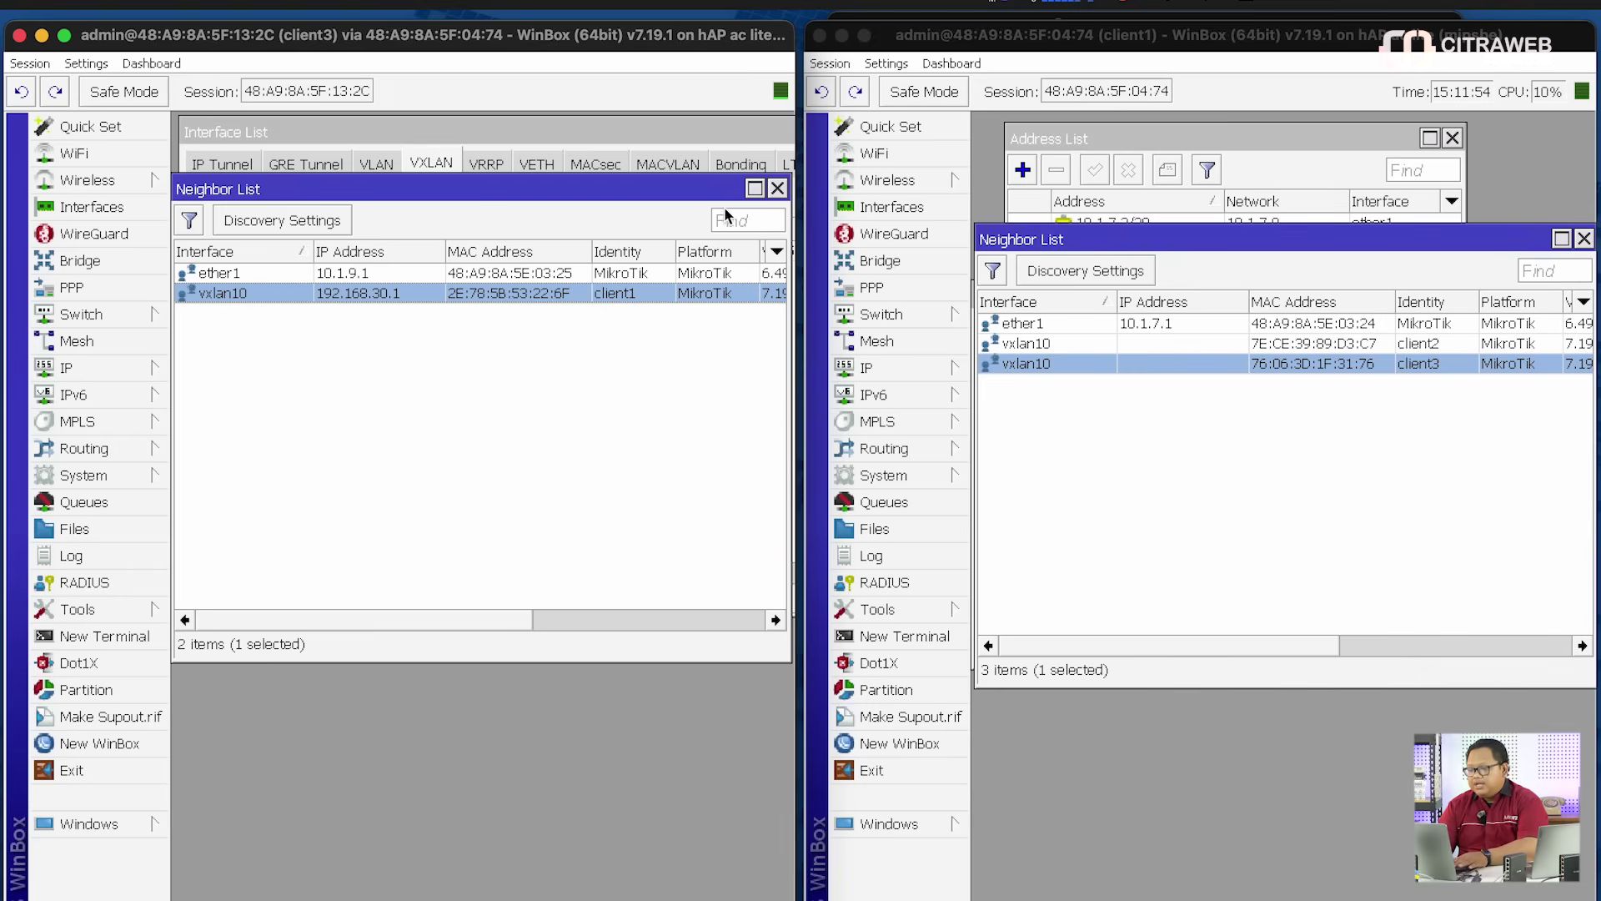
click(776, 190)
Close client3's interface list and create a bridge named bridge1 on client3 with default settings
drag(732, 143, 427, 389)
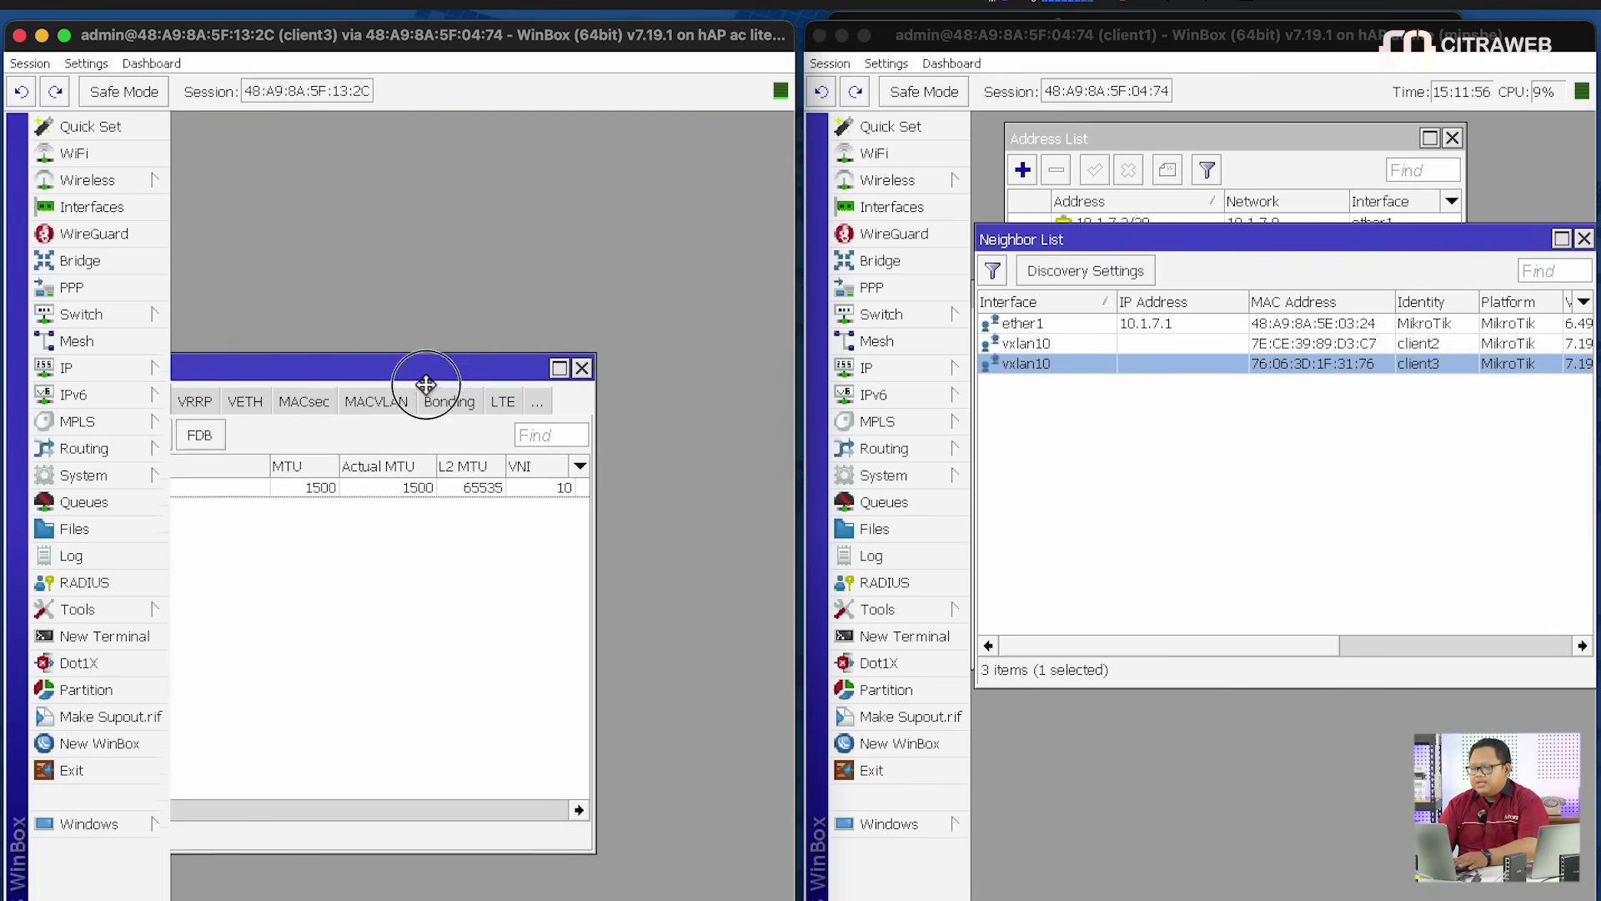
click(573, 382)
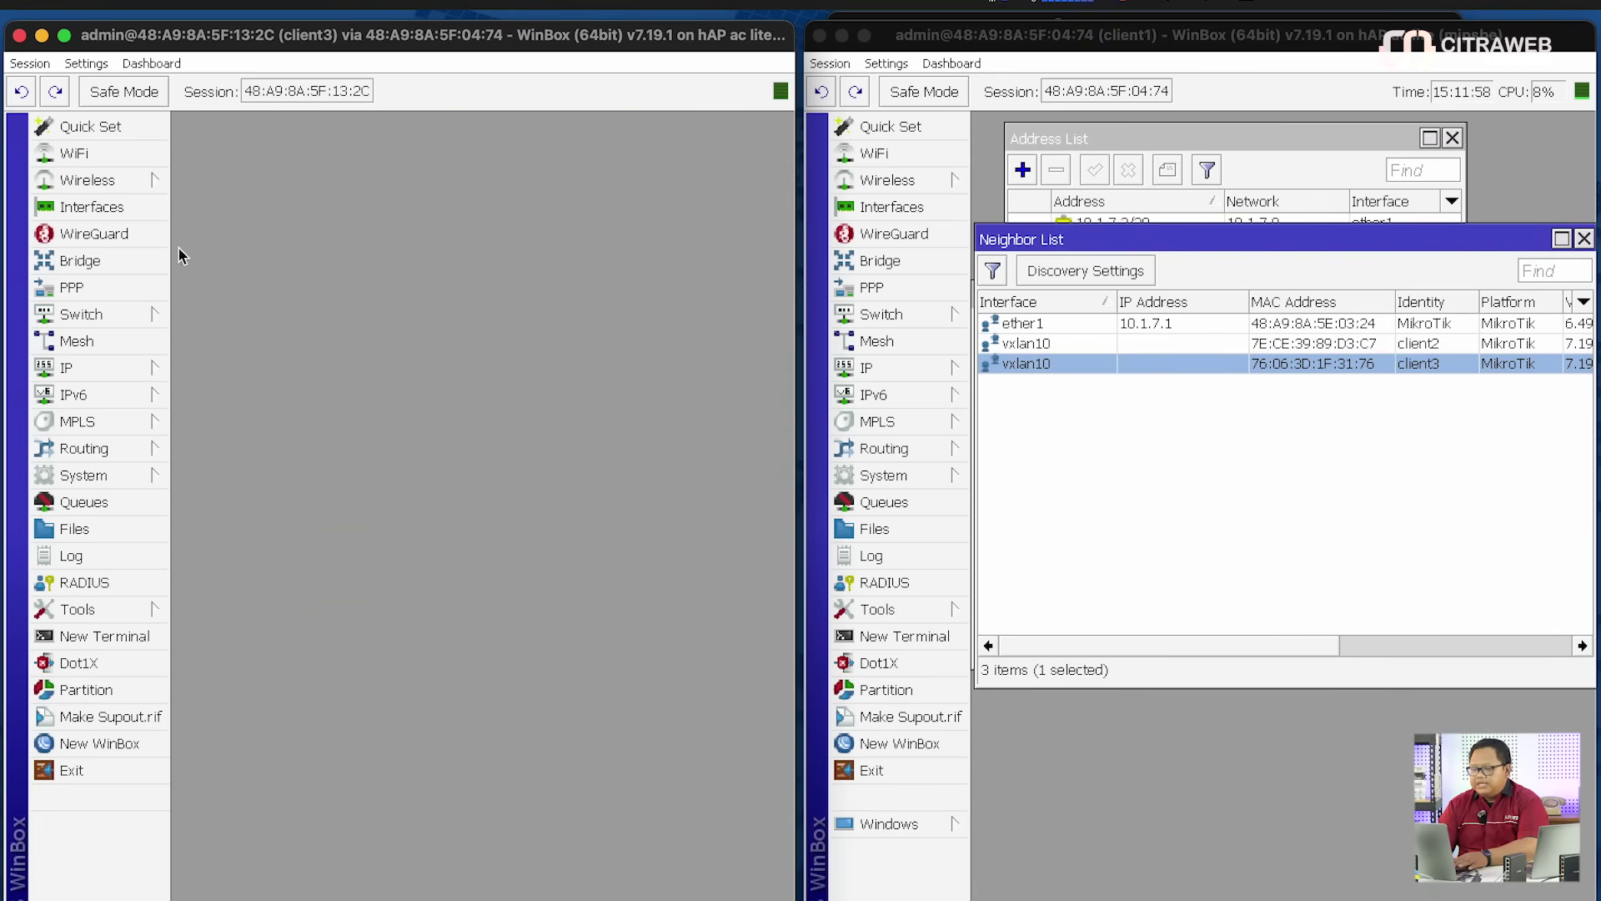
click(125, 260)
drag(267, 321, 274, 125)
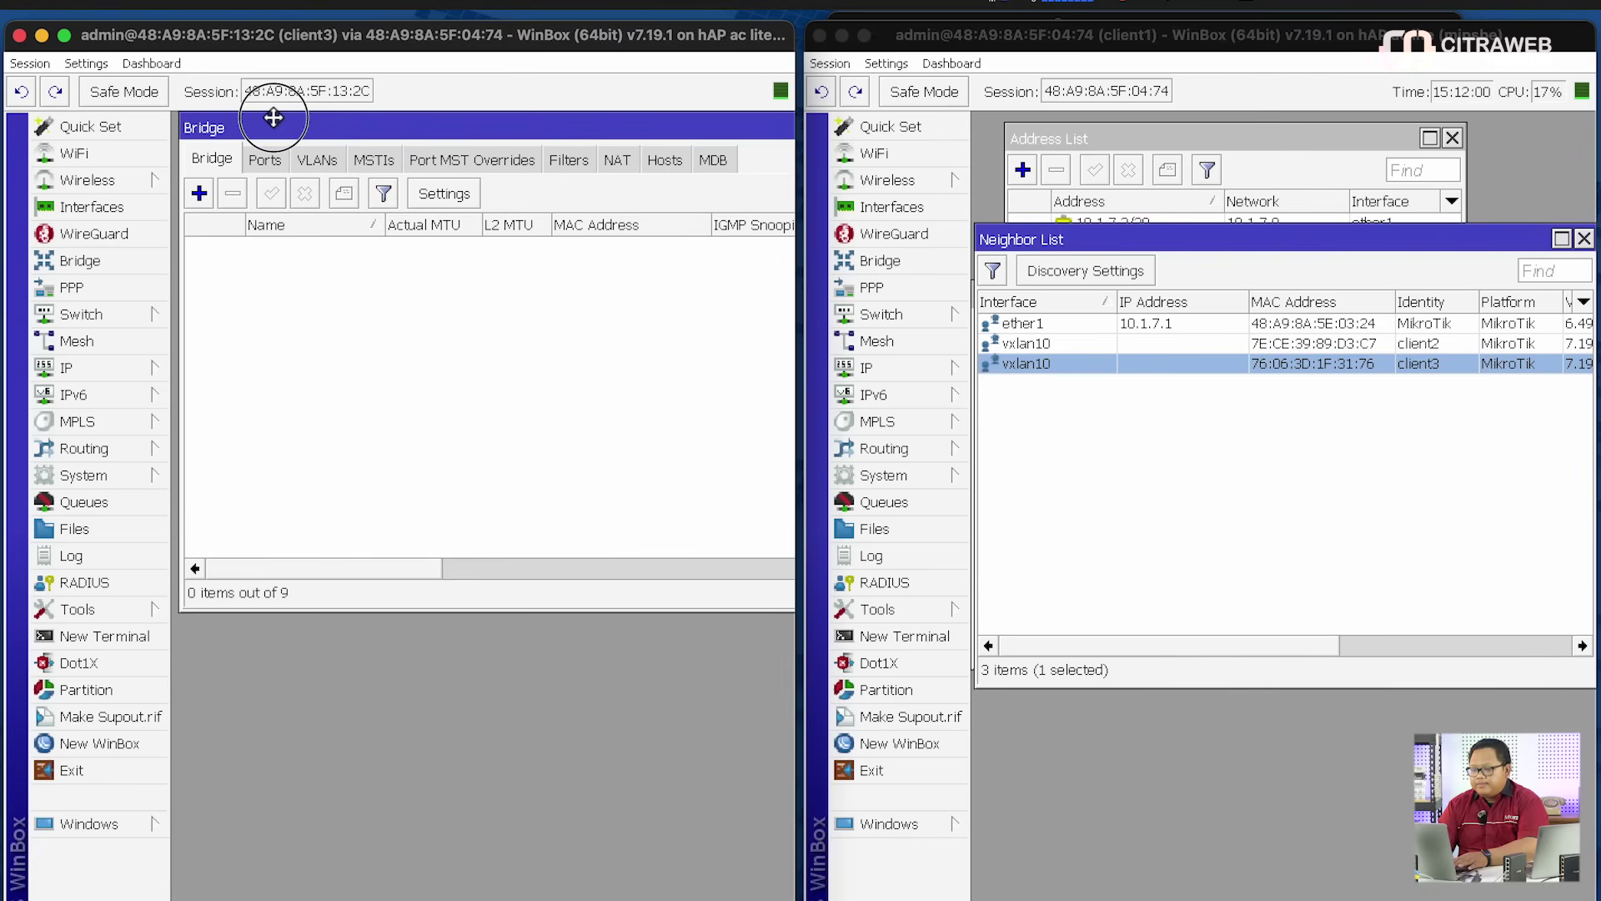
click(199, 193)
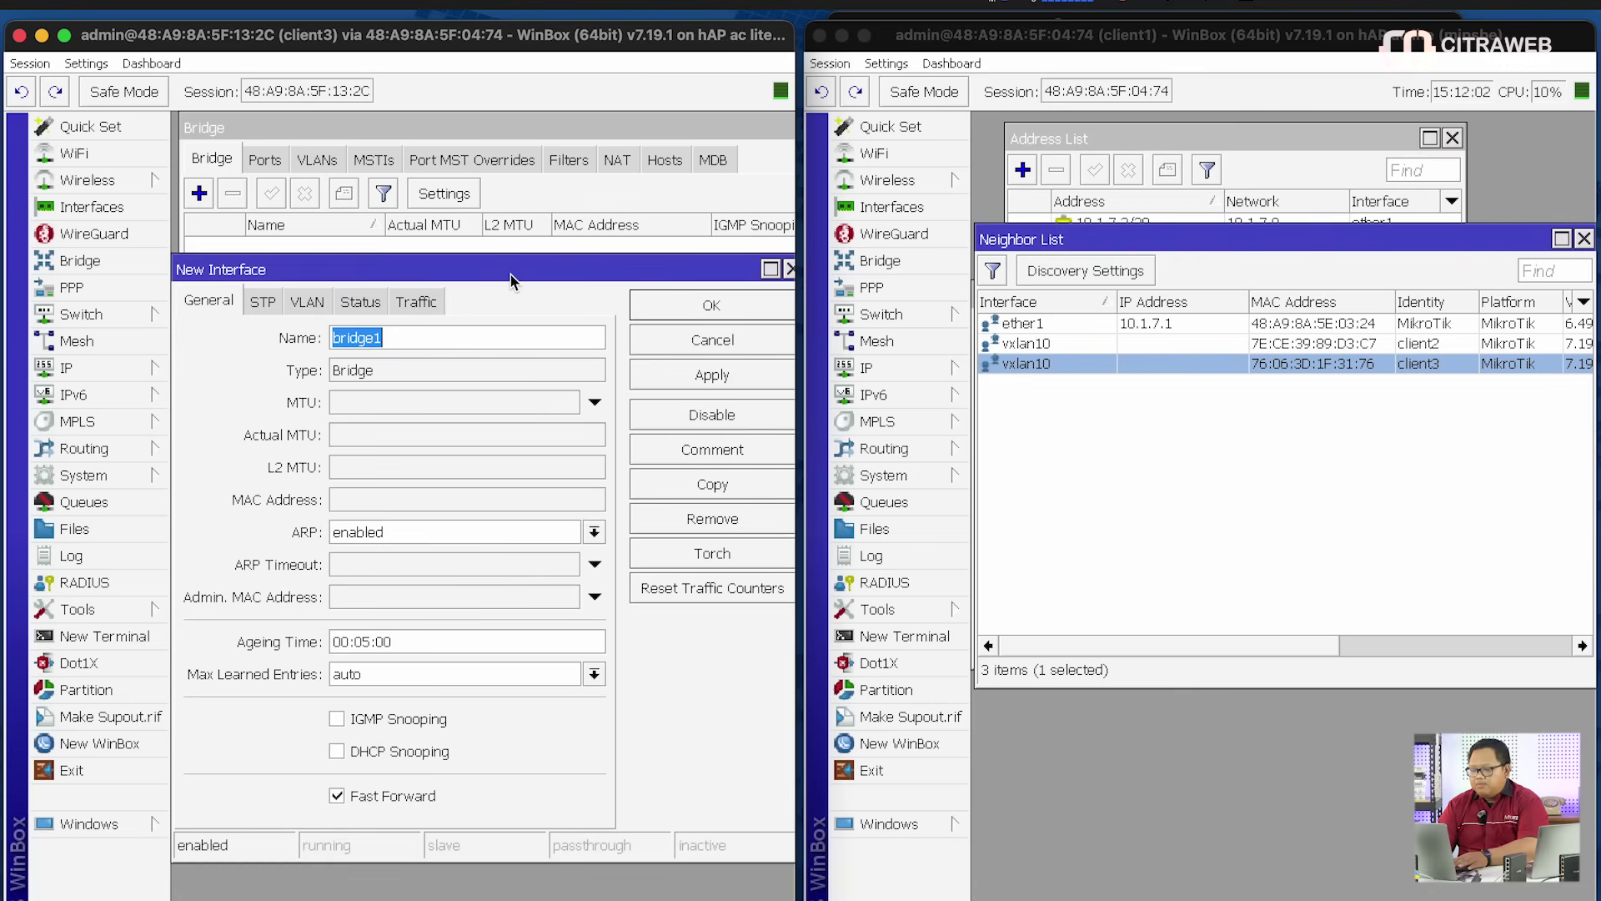
drag(510, 274, 526, 264)
click(684, 300)
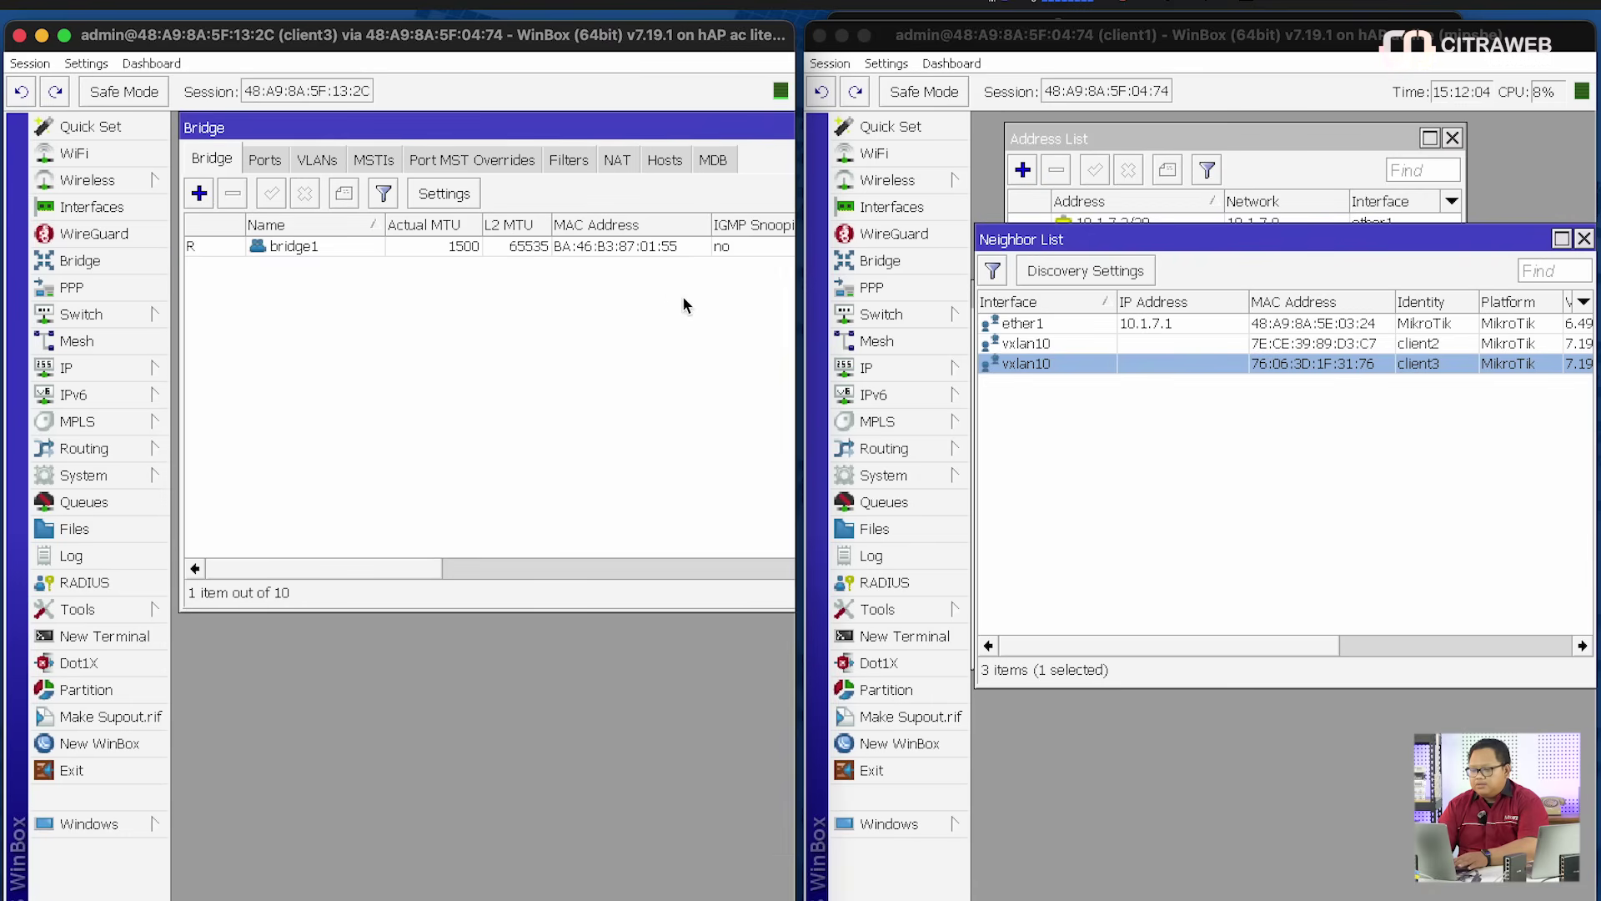
Add vxlan10 as a port of bridge1 on client3
click(265, 160)
click(200, 194)
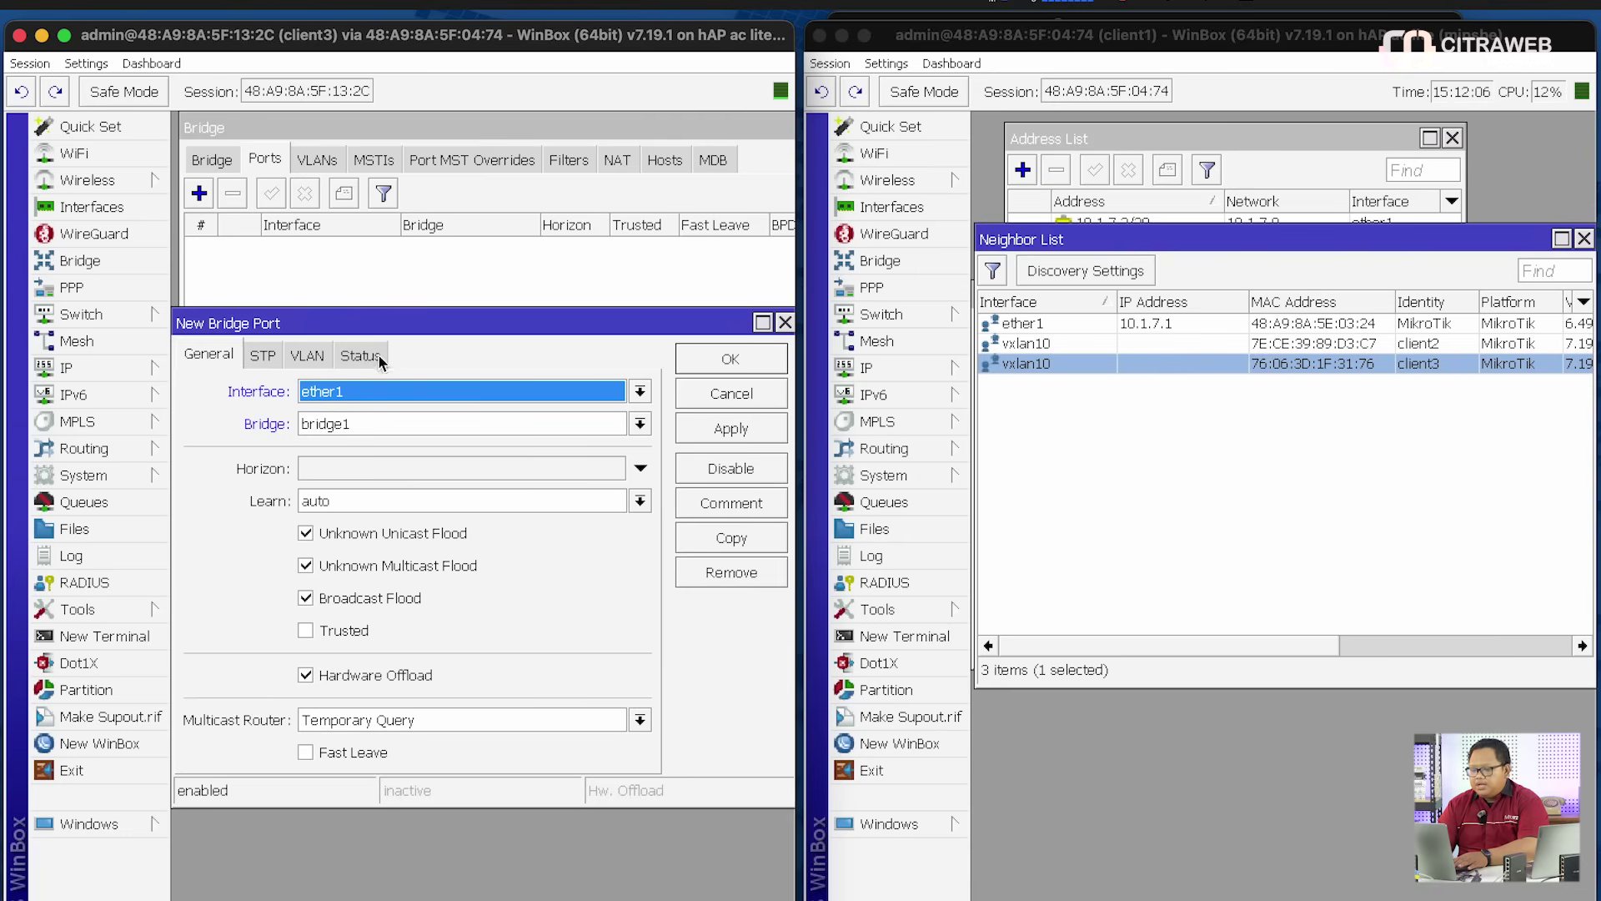
click(374, 392)
click(408, 576)
click(693, 361)
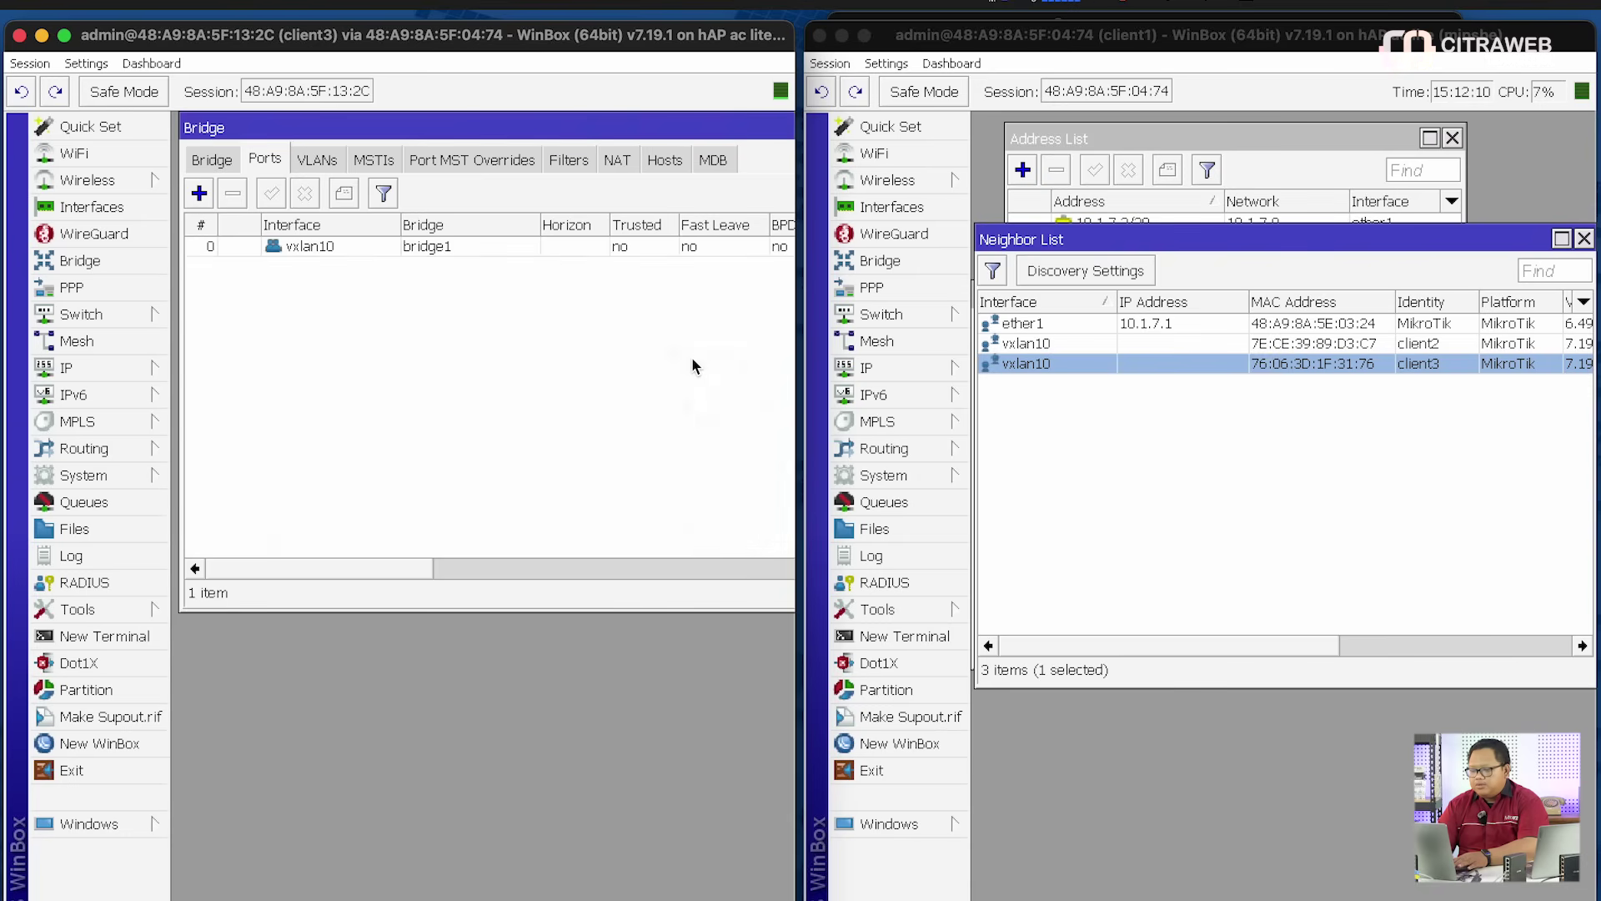
Add ether2 as a port of bridge1 on client3
click(199, 194)
click(372, 390)
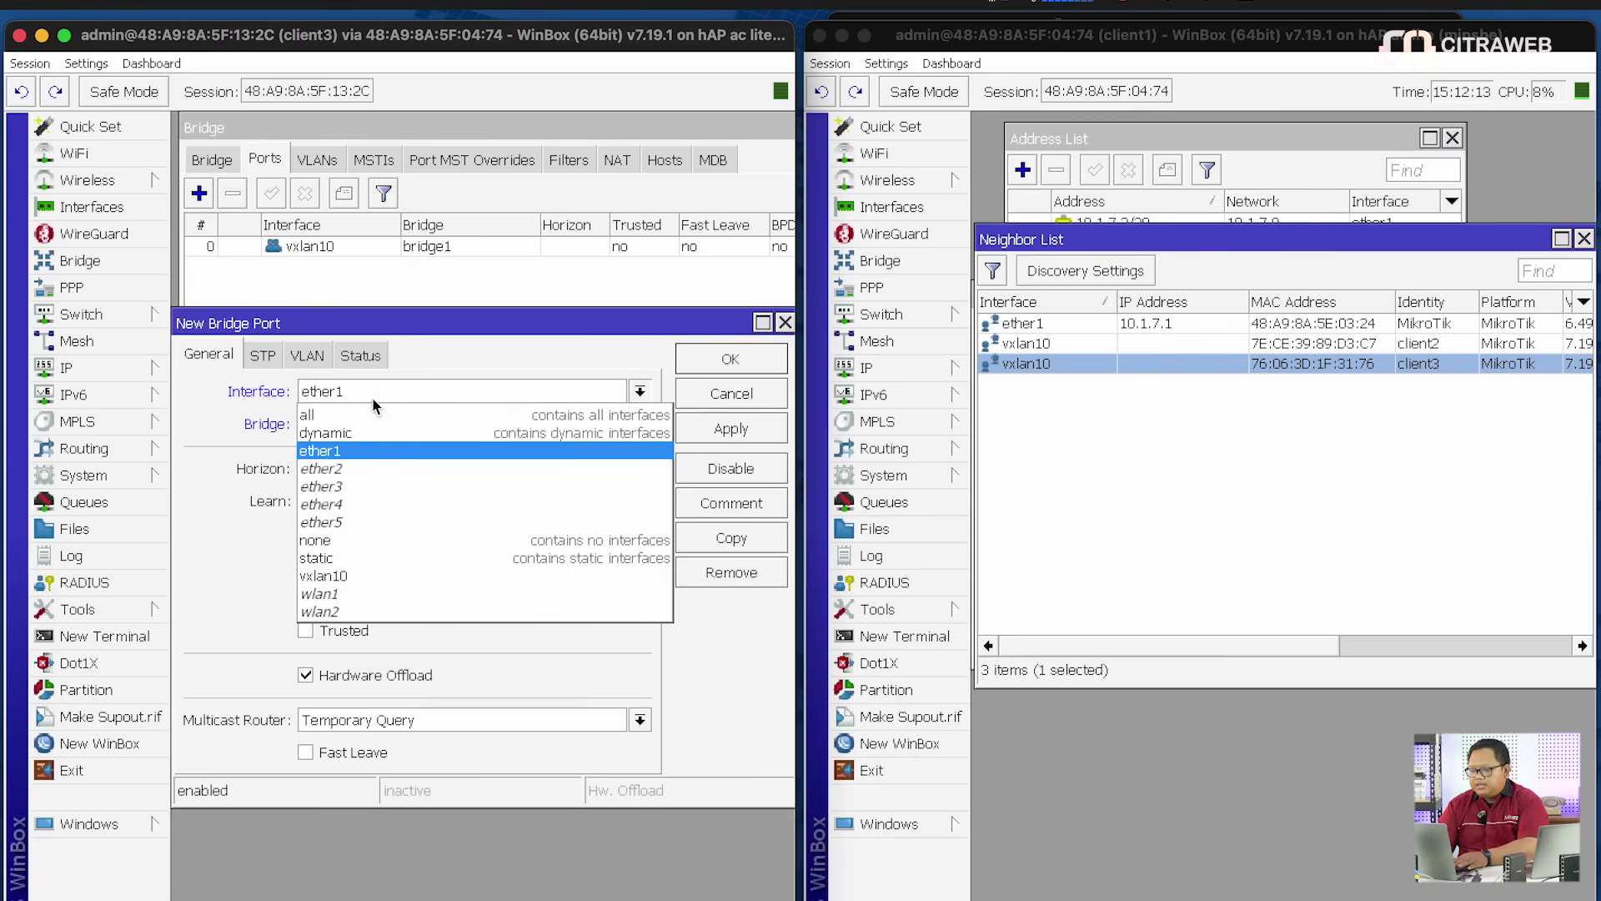
click(371, 467)
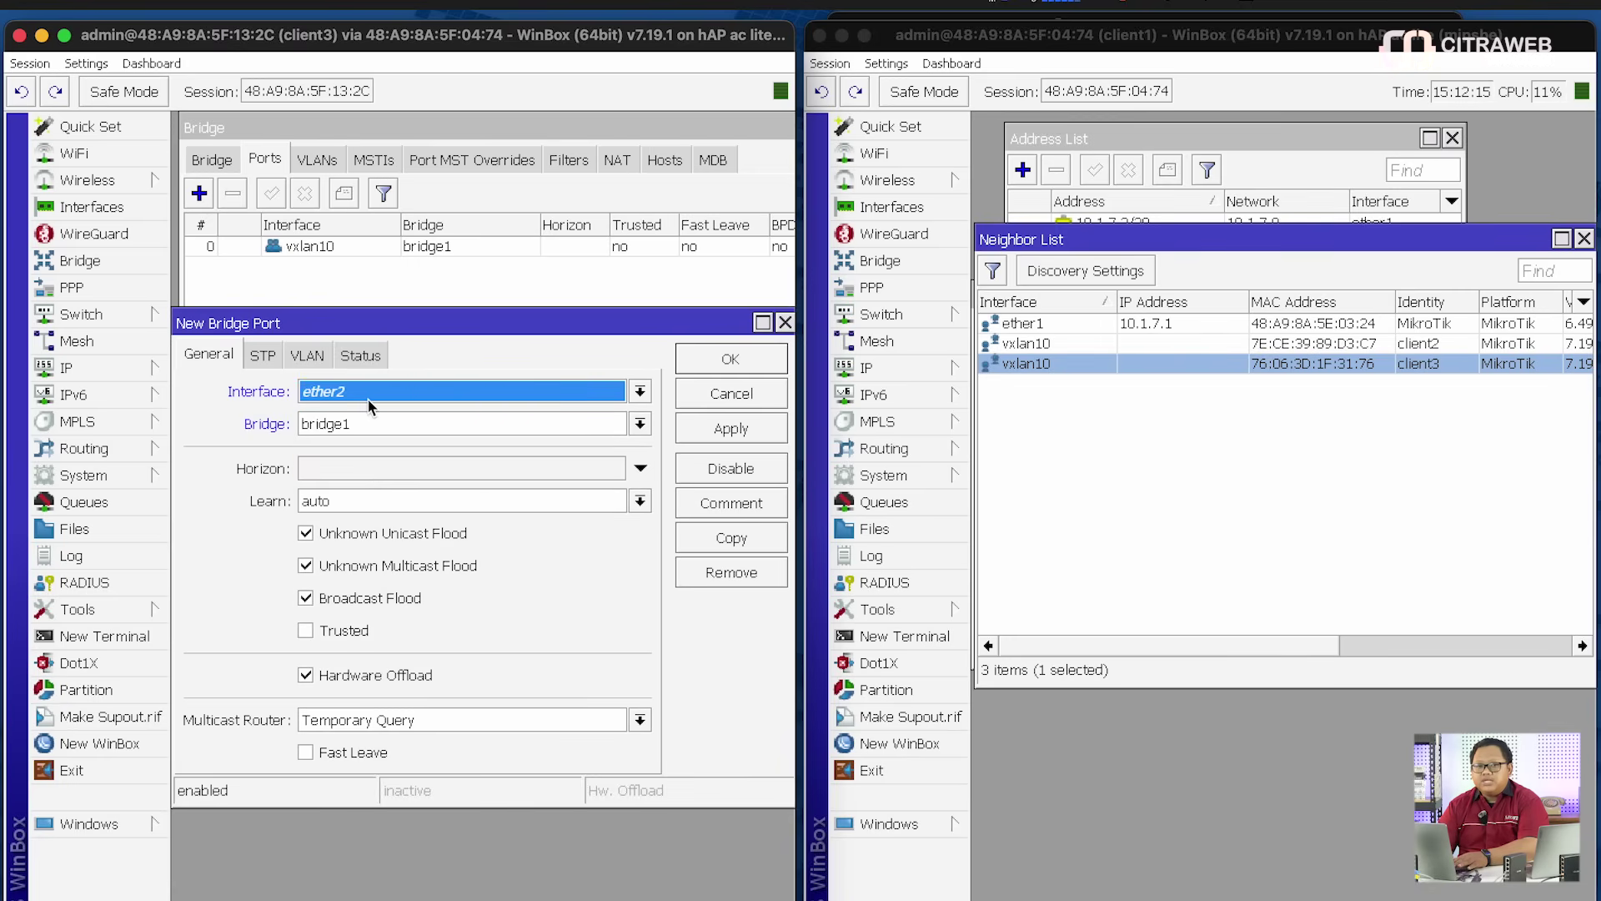
click(699, 364)
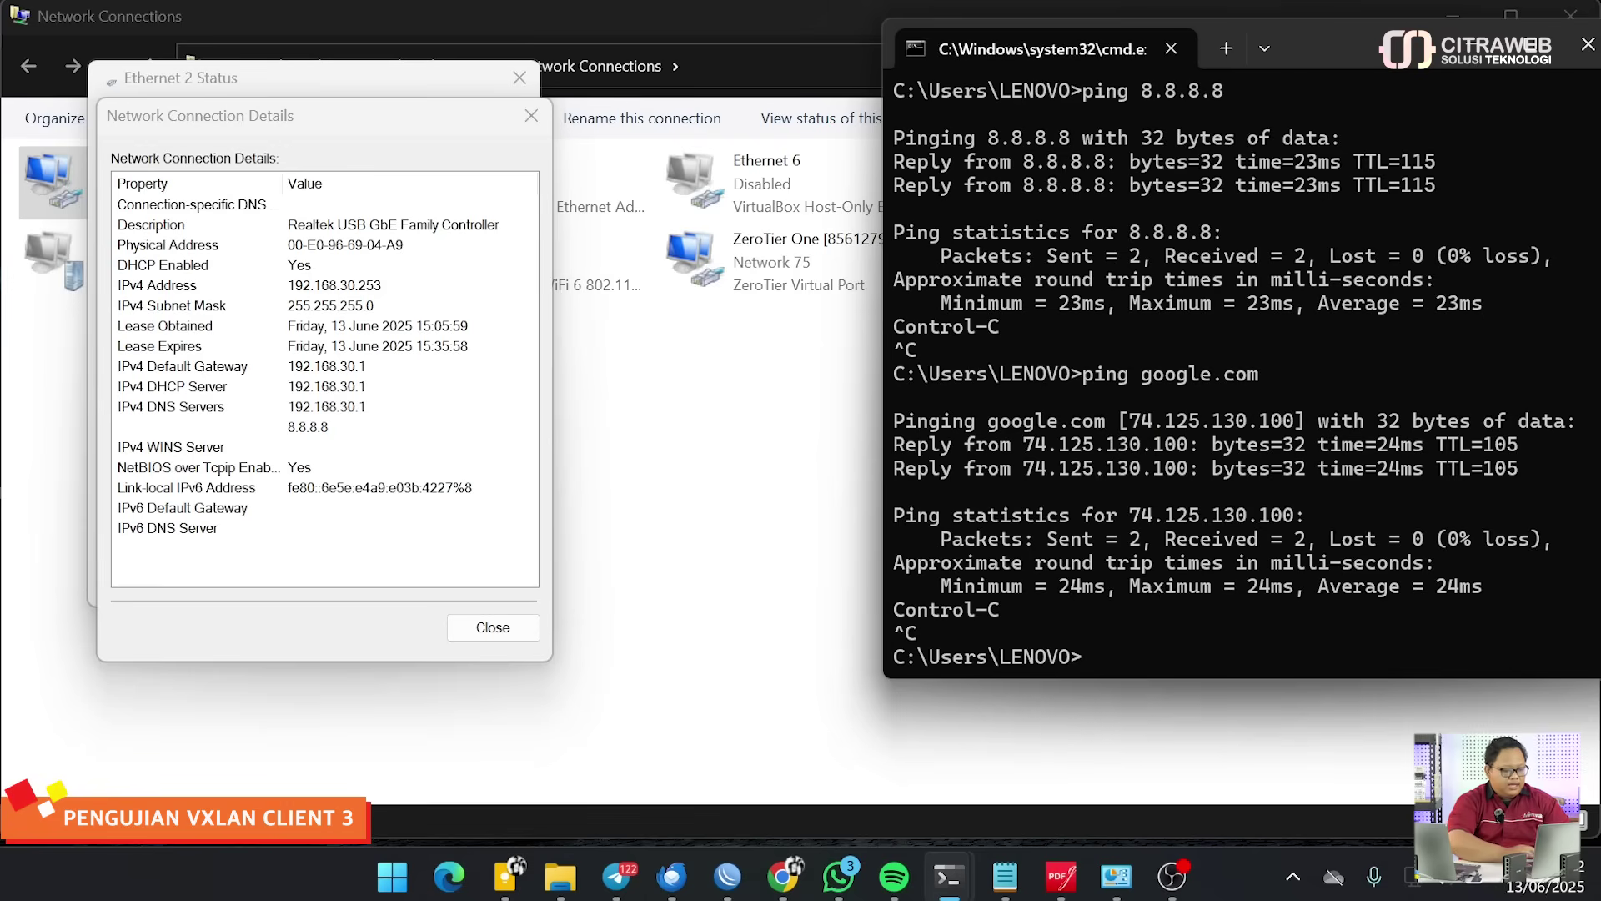
Reopen the Ethernet 2 connection details on the Windows laptop to check its DHCP addressing, and close them
click(491, 627)
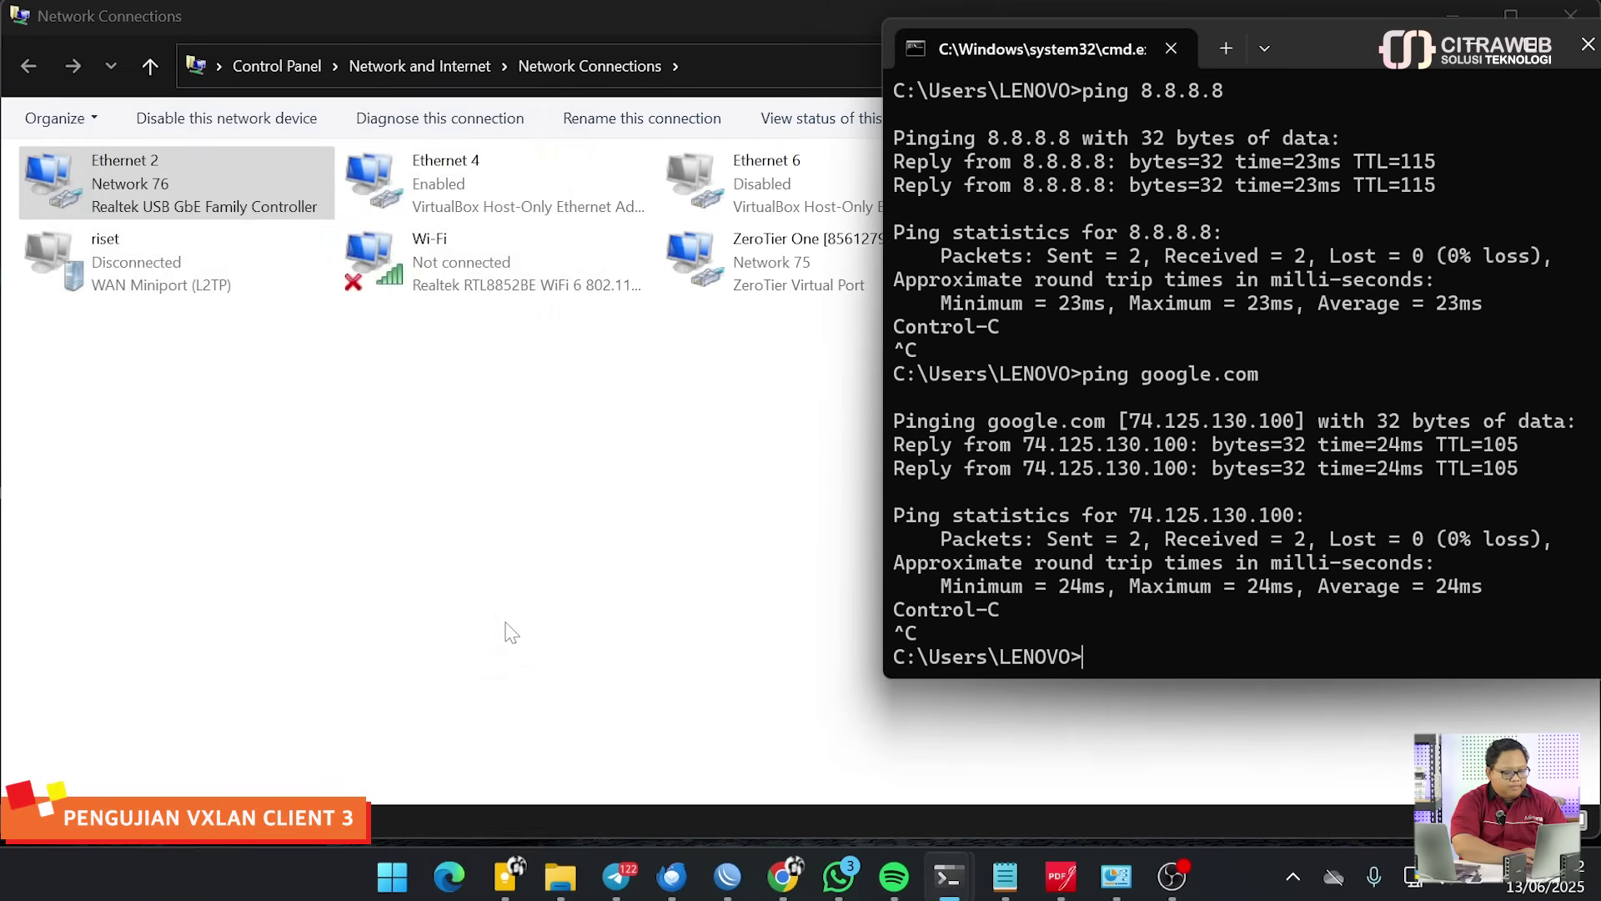
click(231, 196)
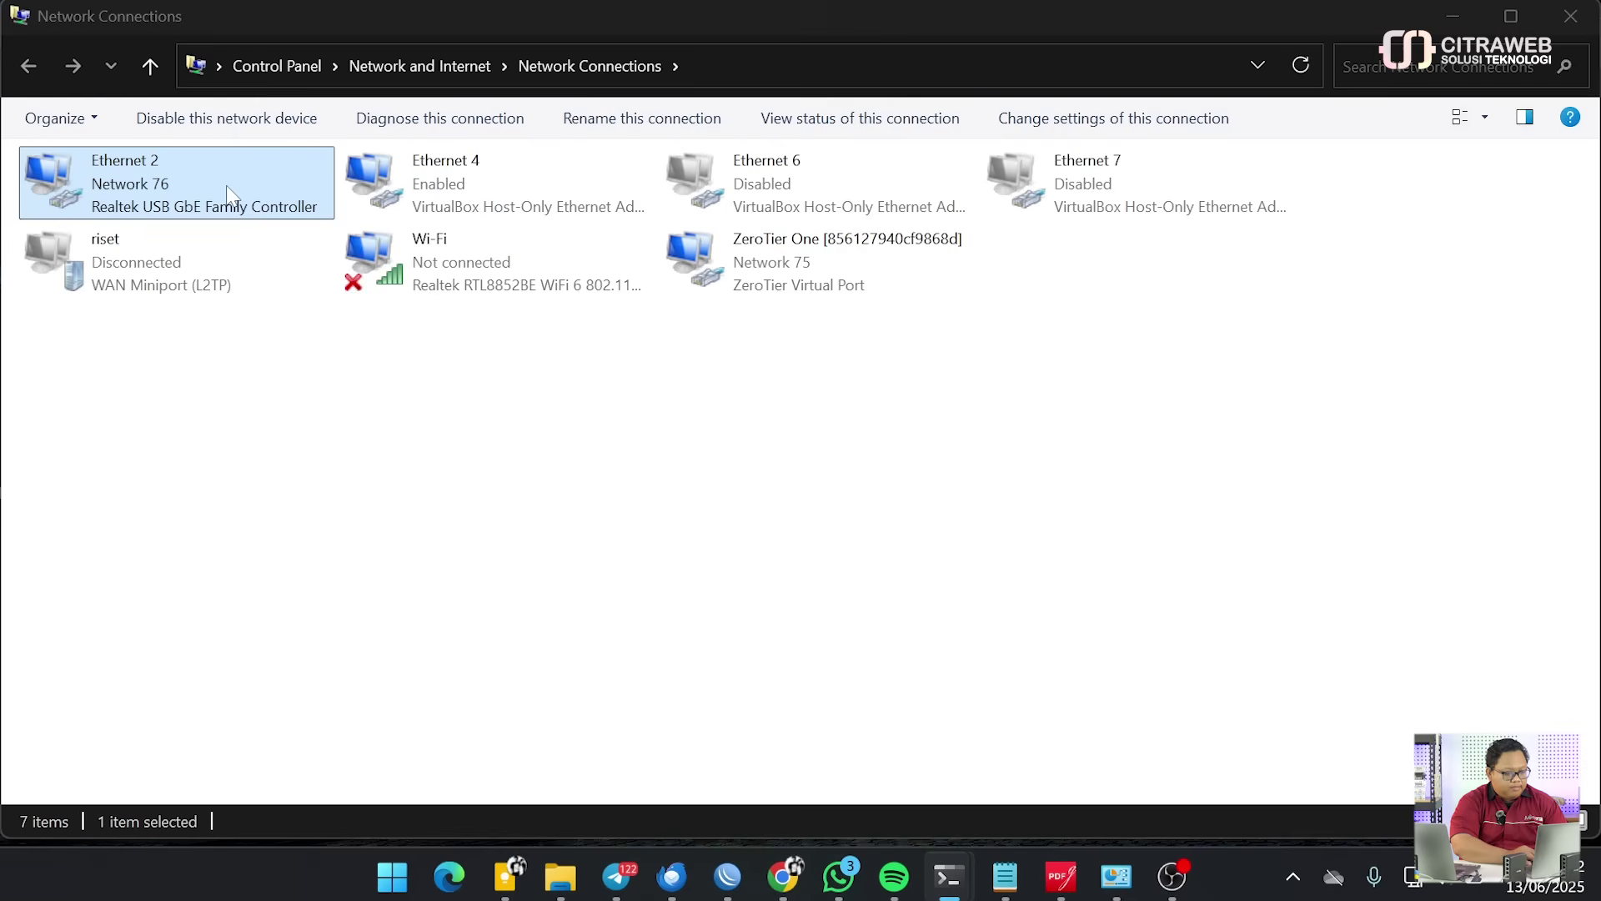
right_click(227, 188)
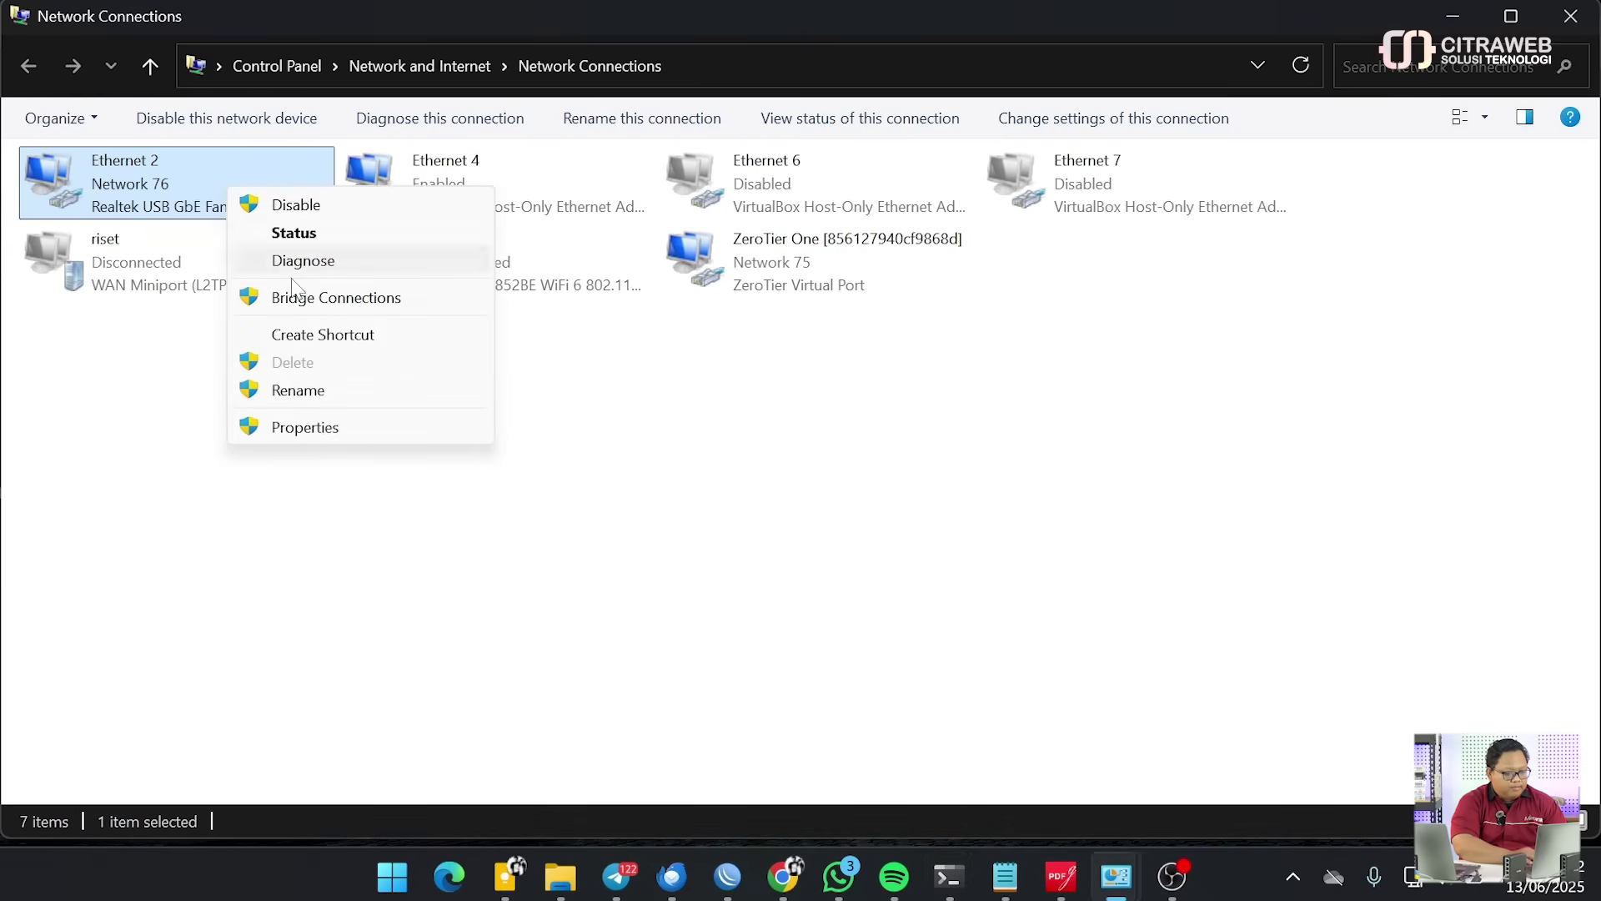
click(293, 233)
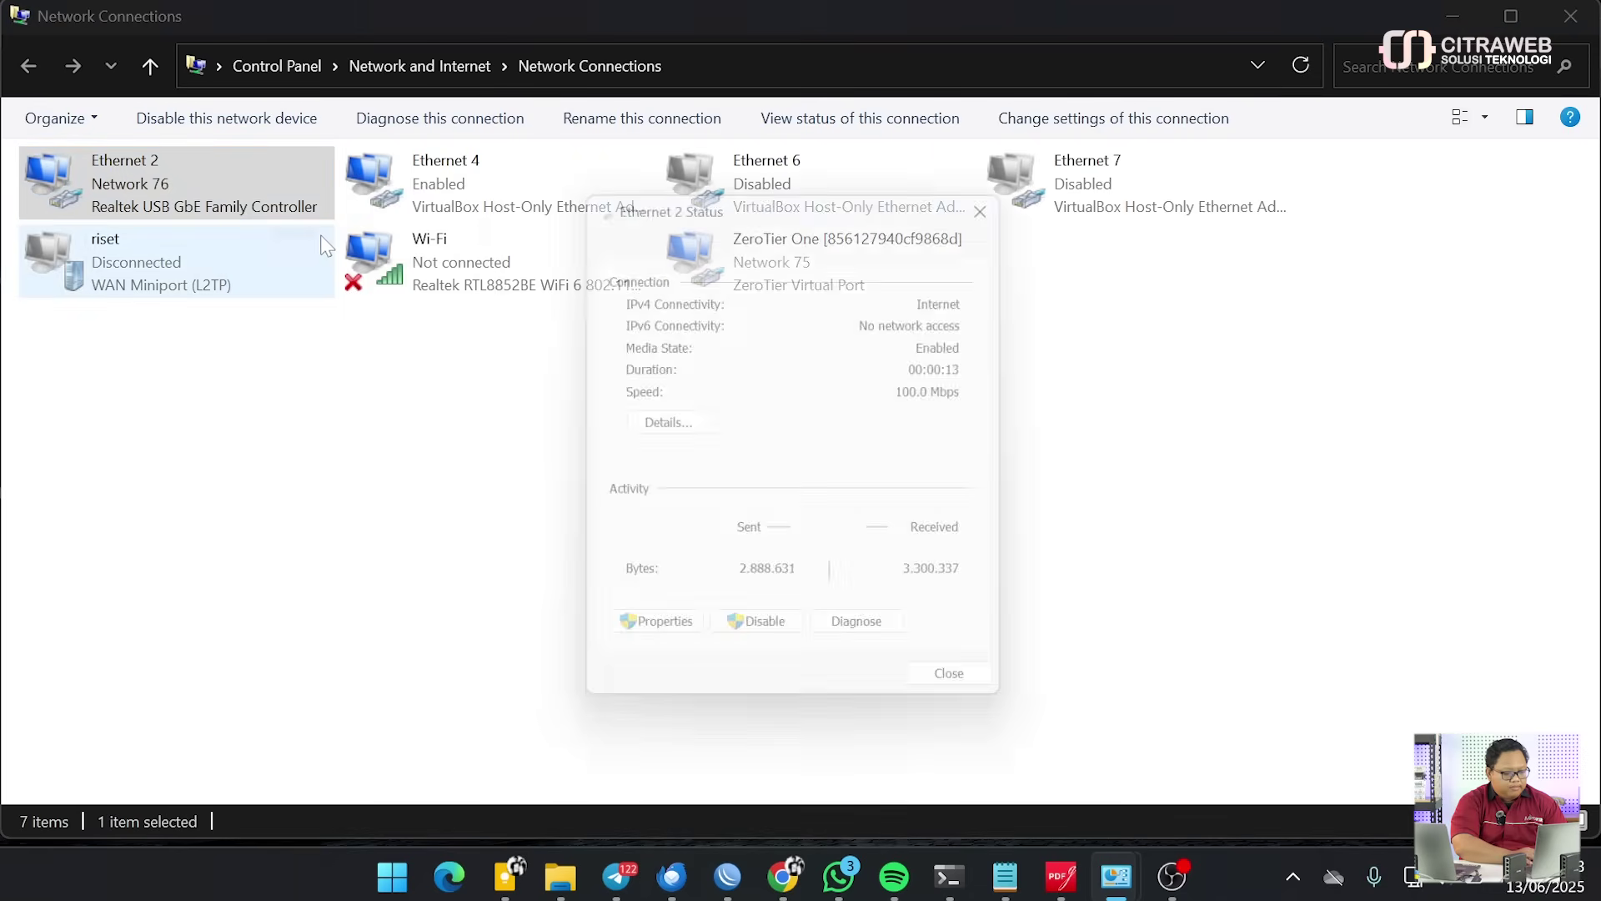
click(664, 423)
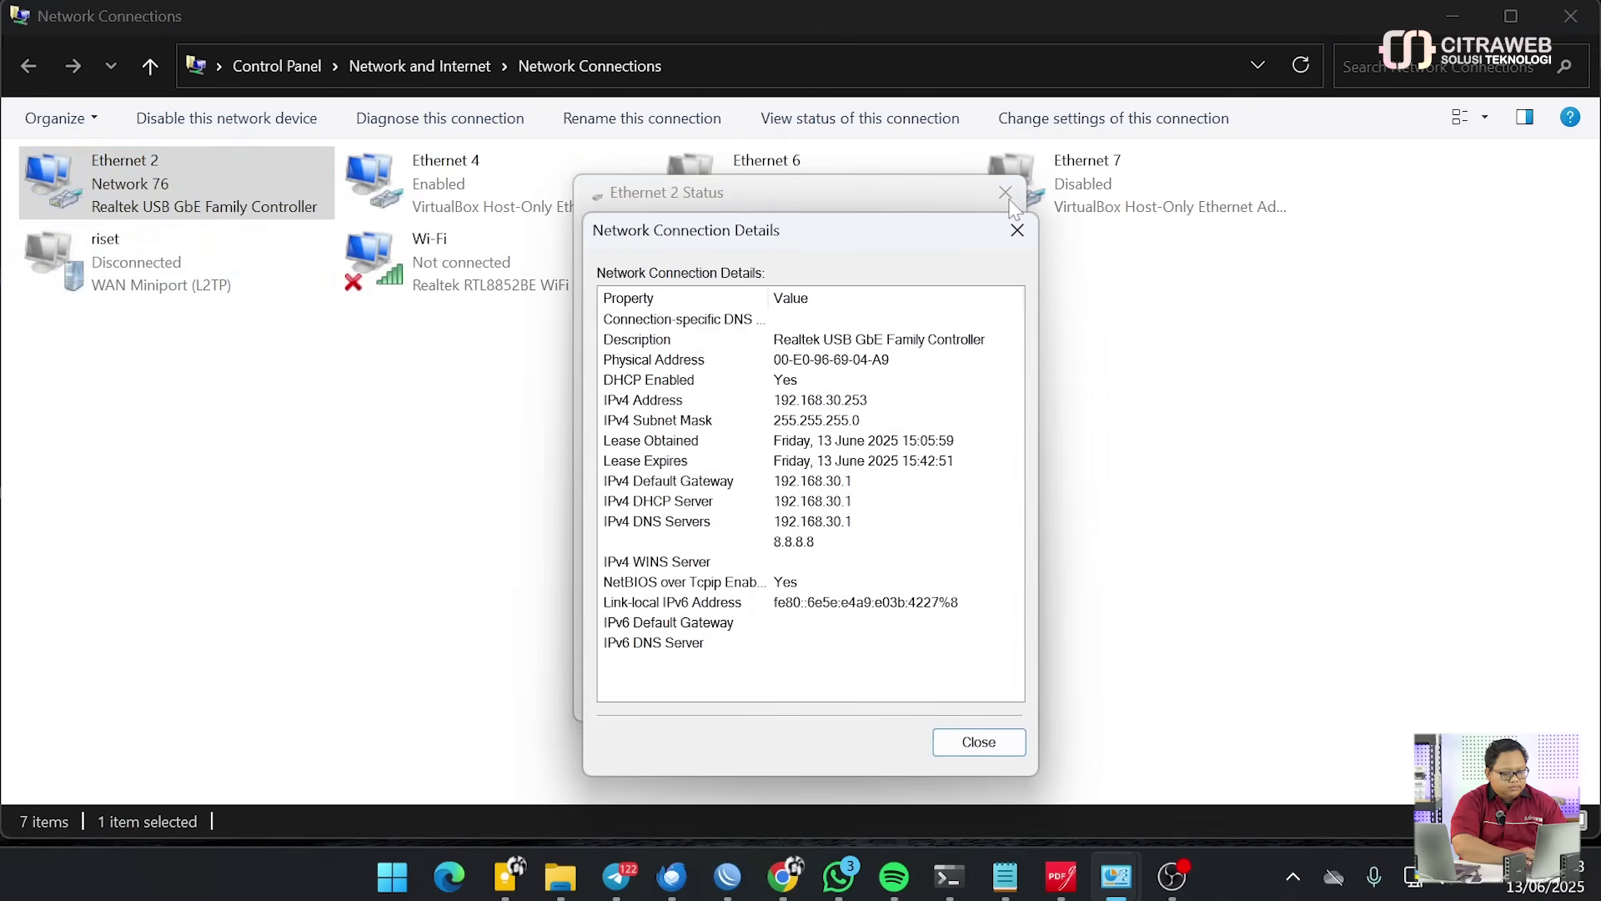
click(1017, 230)
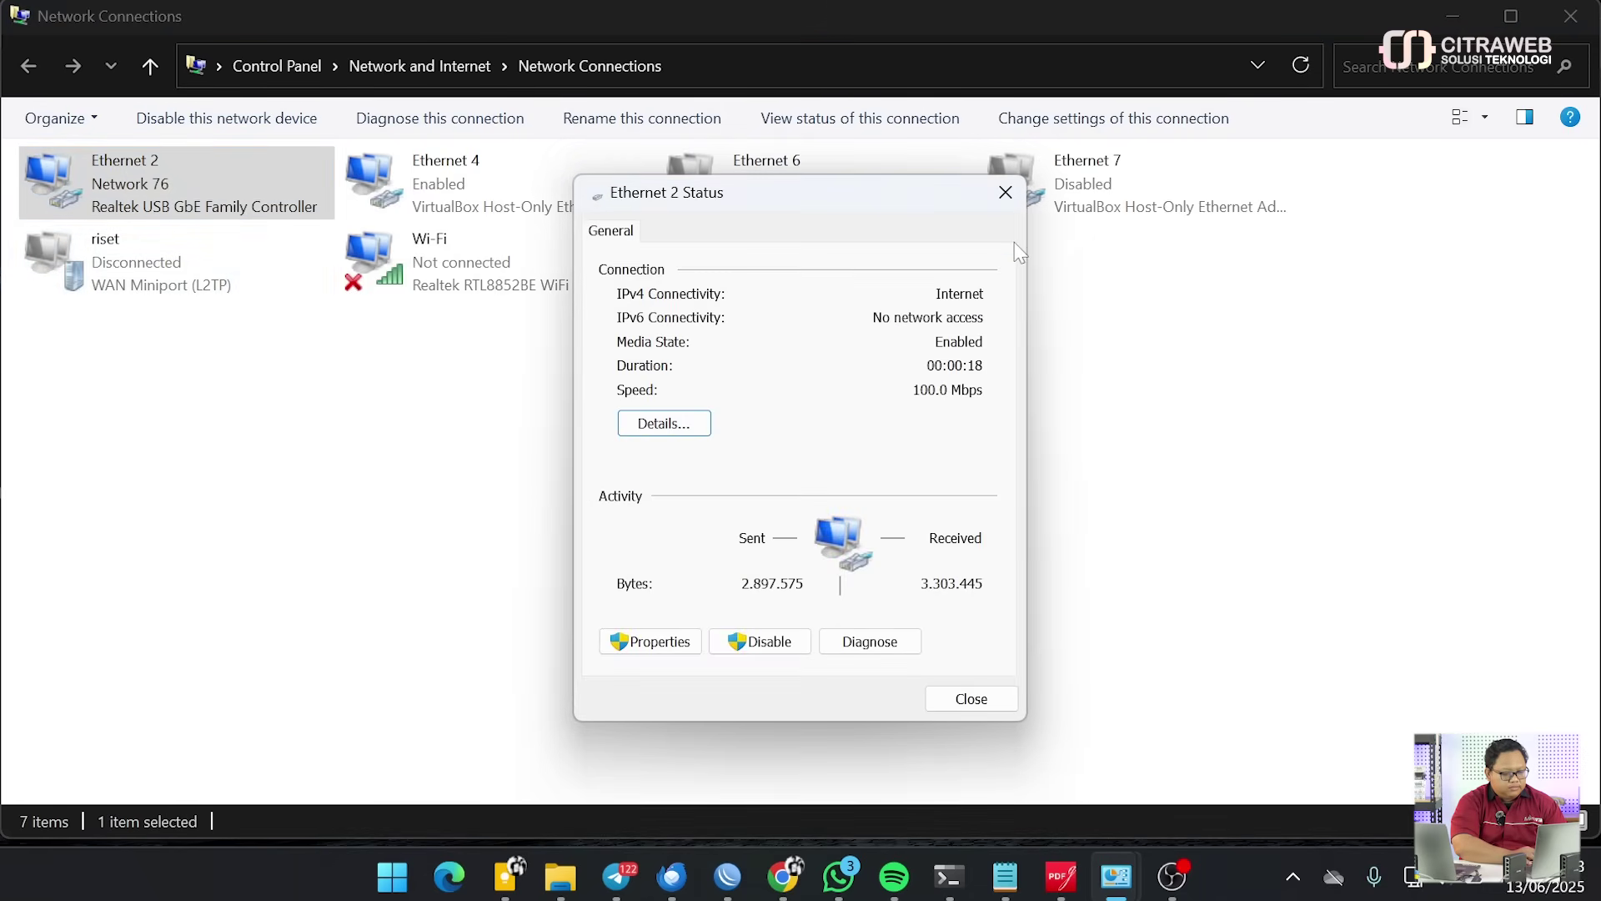
click(1005, 192)
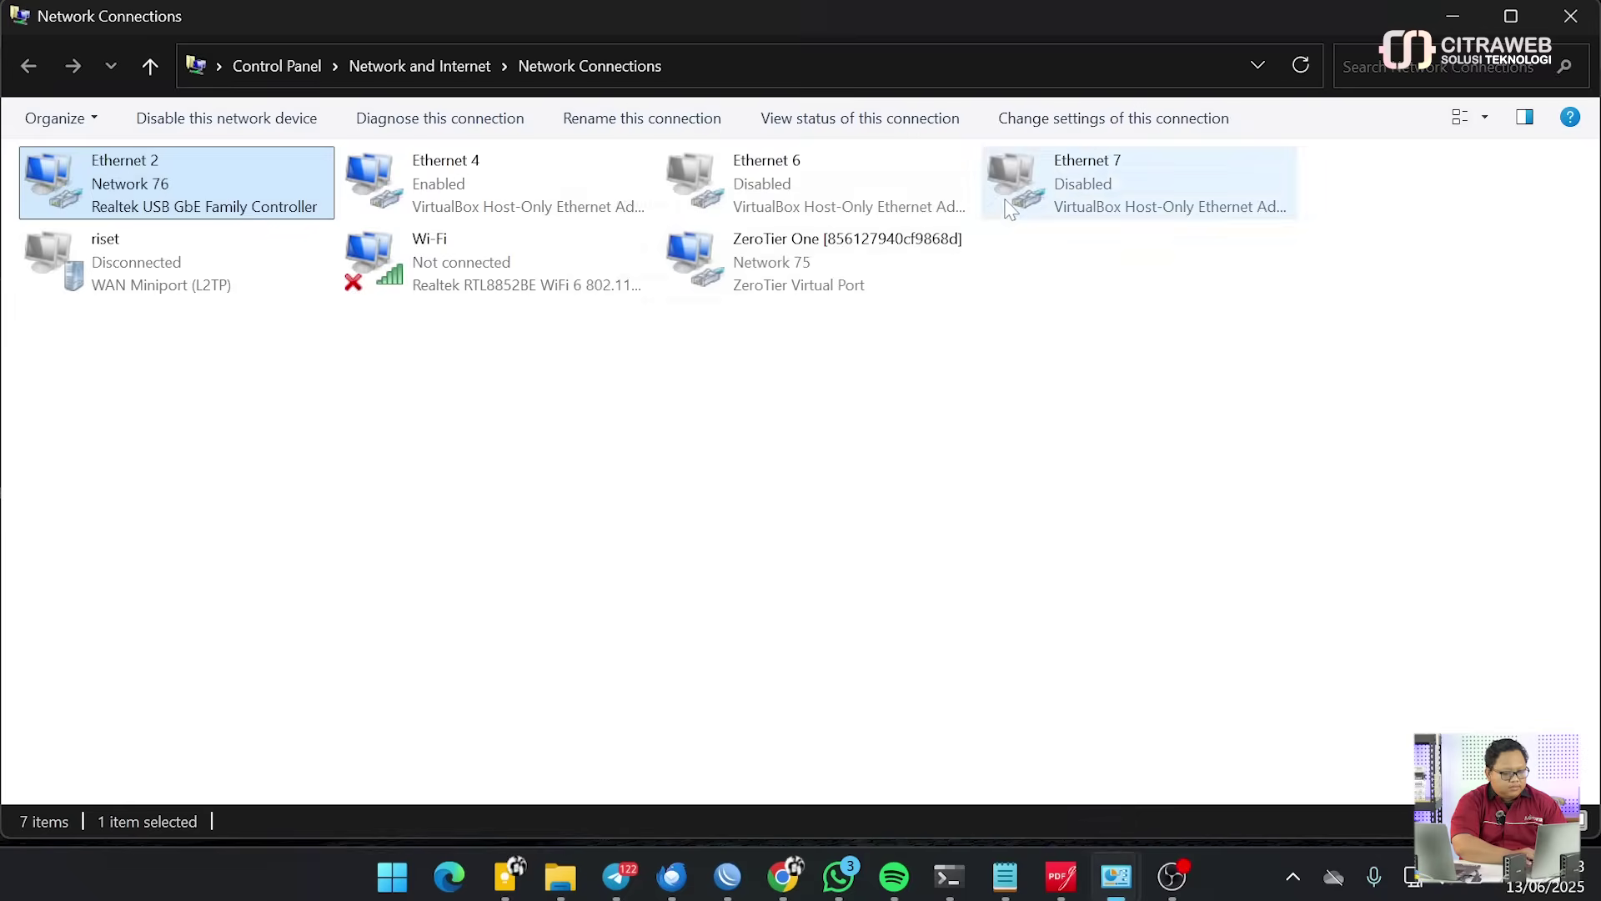
Disable the Ethernet 2 adapter and enable it again to renew its DHCP lease
right_click(205, 175)
click(285, 208)
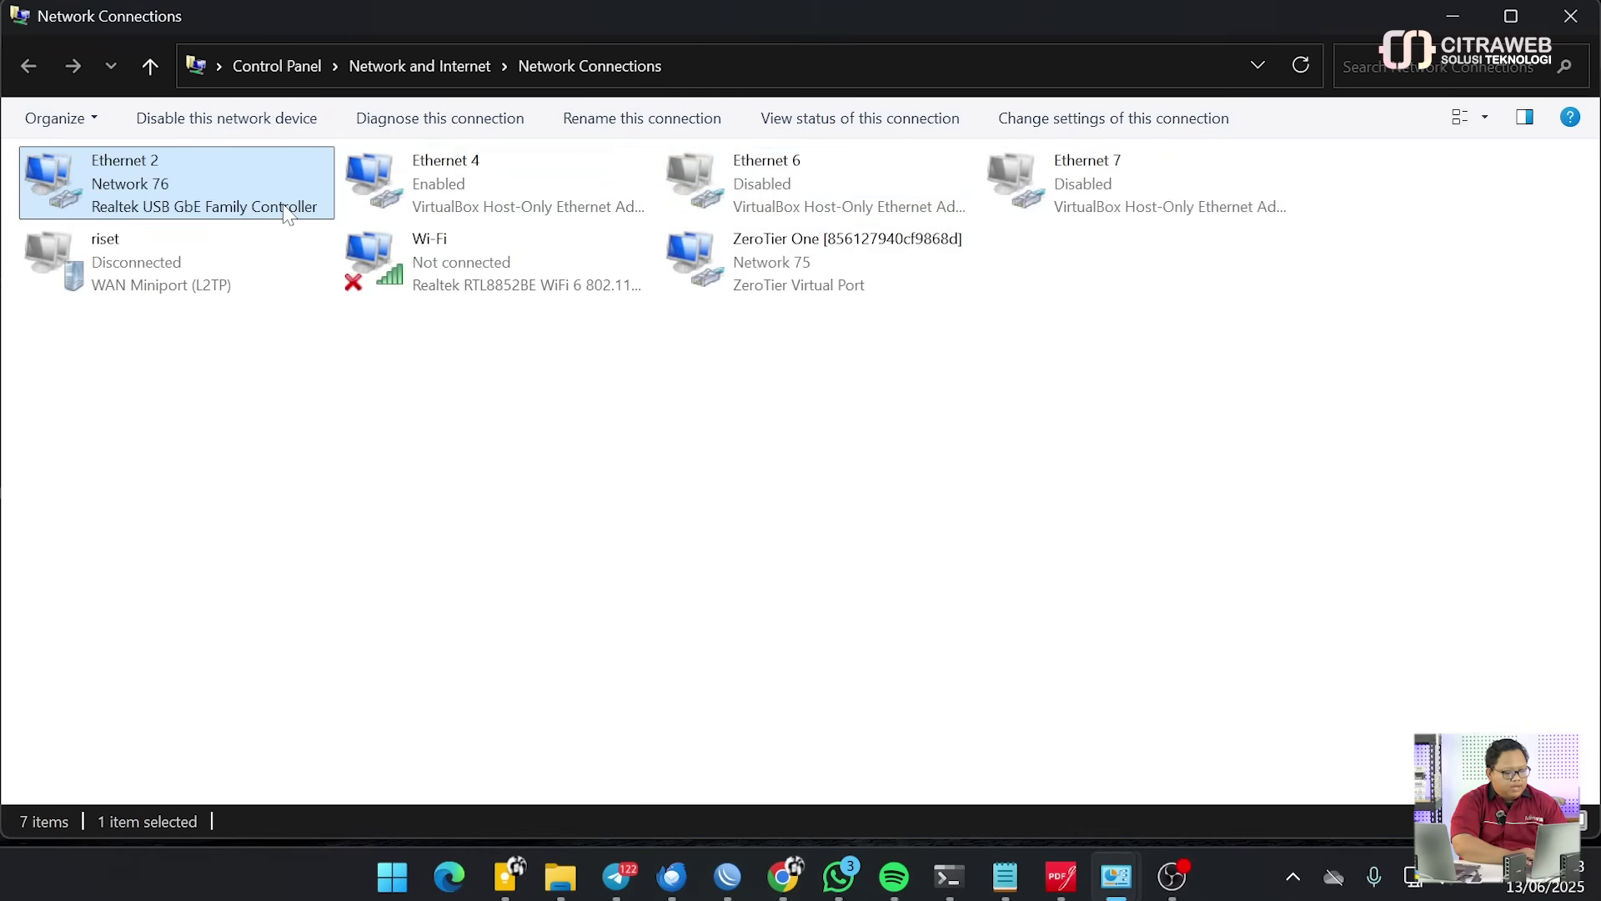
right_click(189, 171)
click(213, 189)
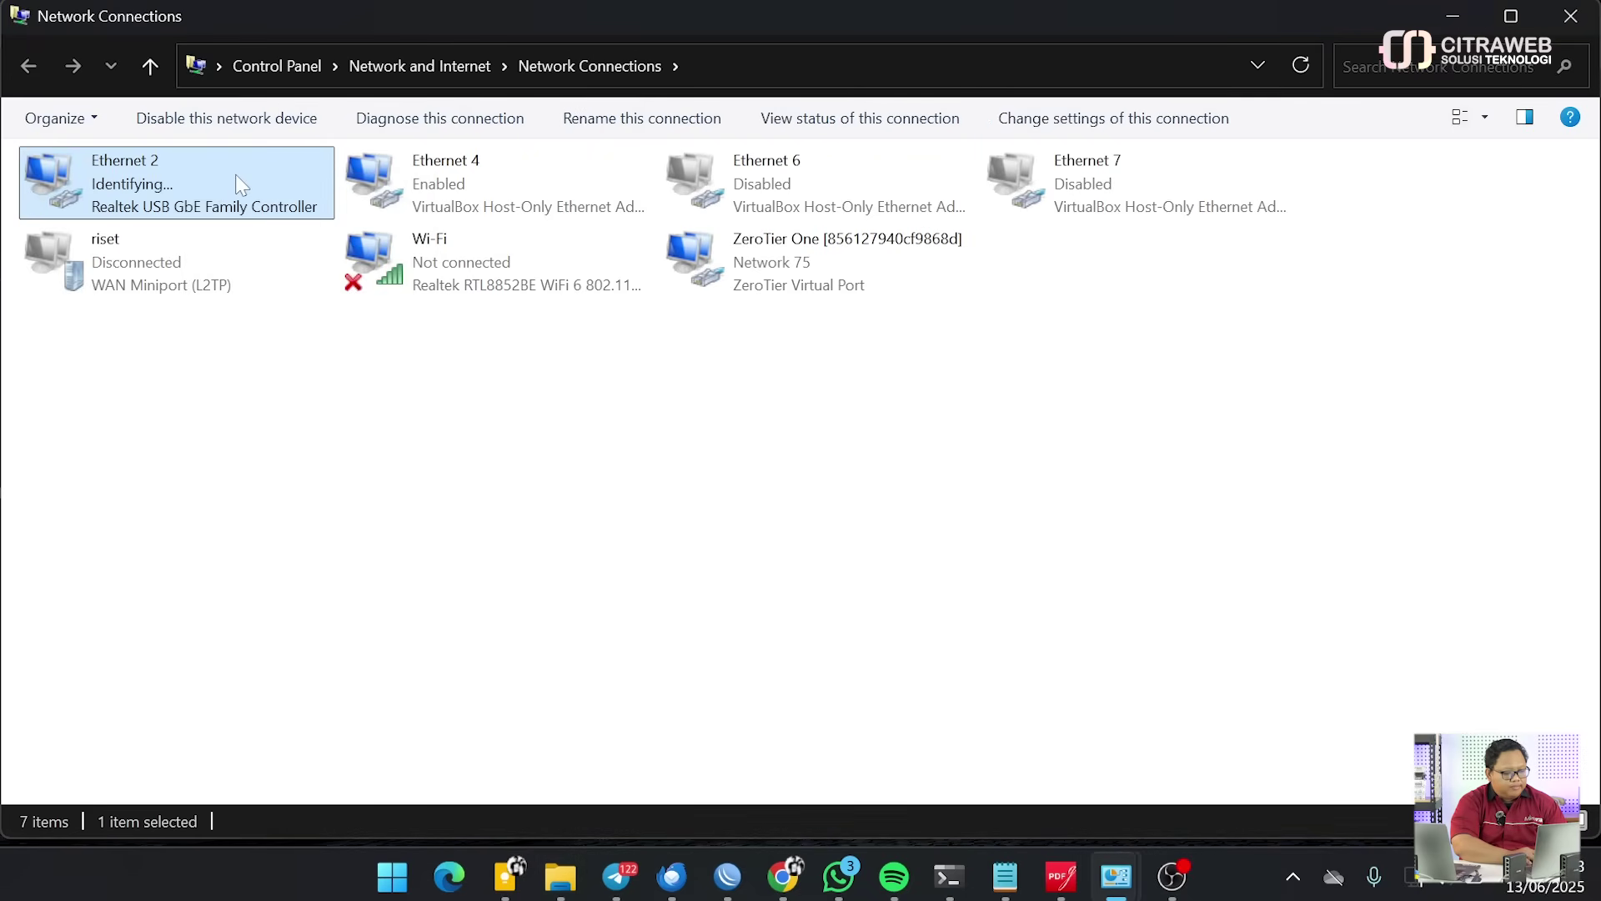
Open the Ethernet 2 connection details to check the renewed DHCP addressing, and reposition the status window with the details open
right_click(215, 177)
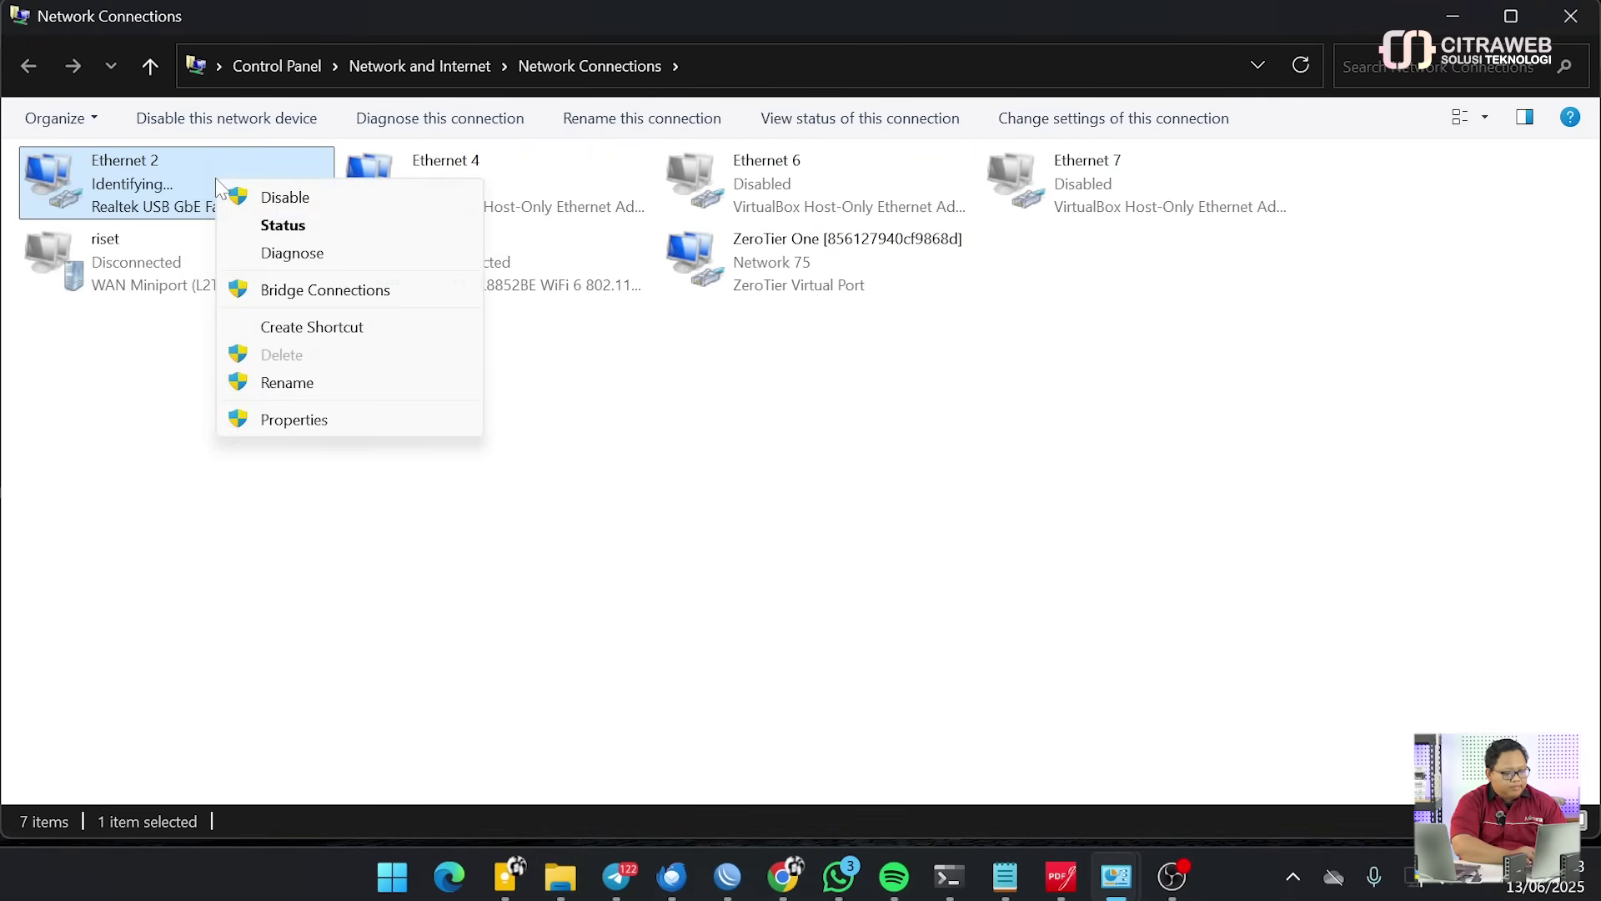
click(275, 225)
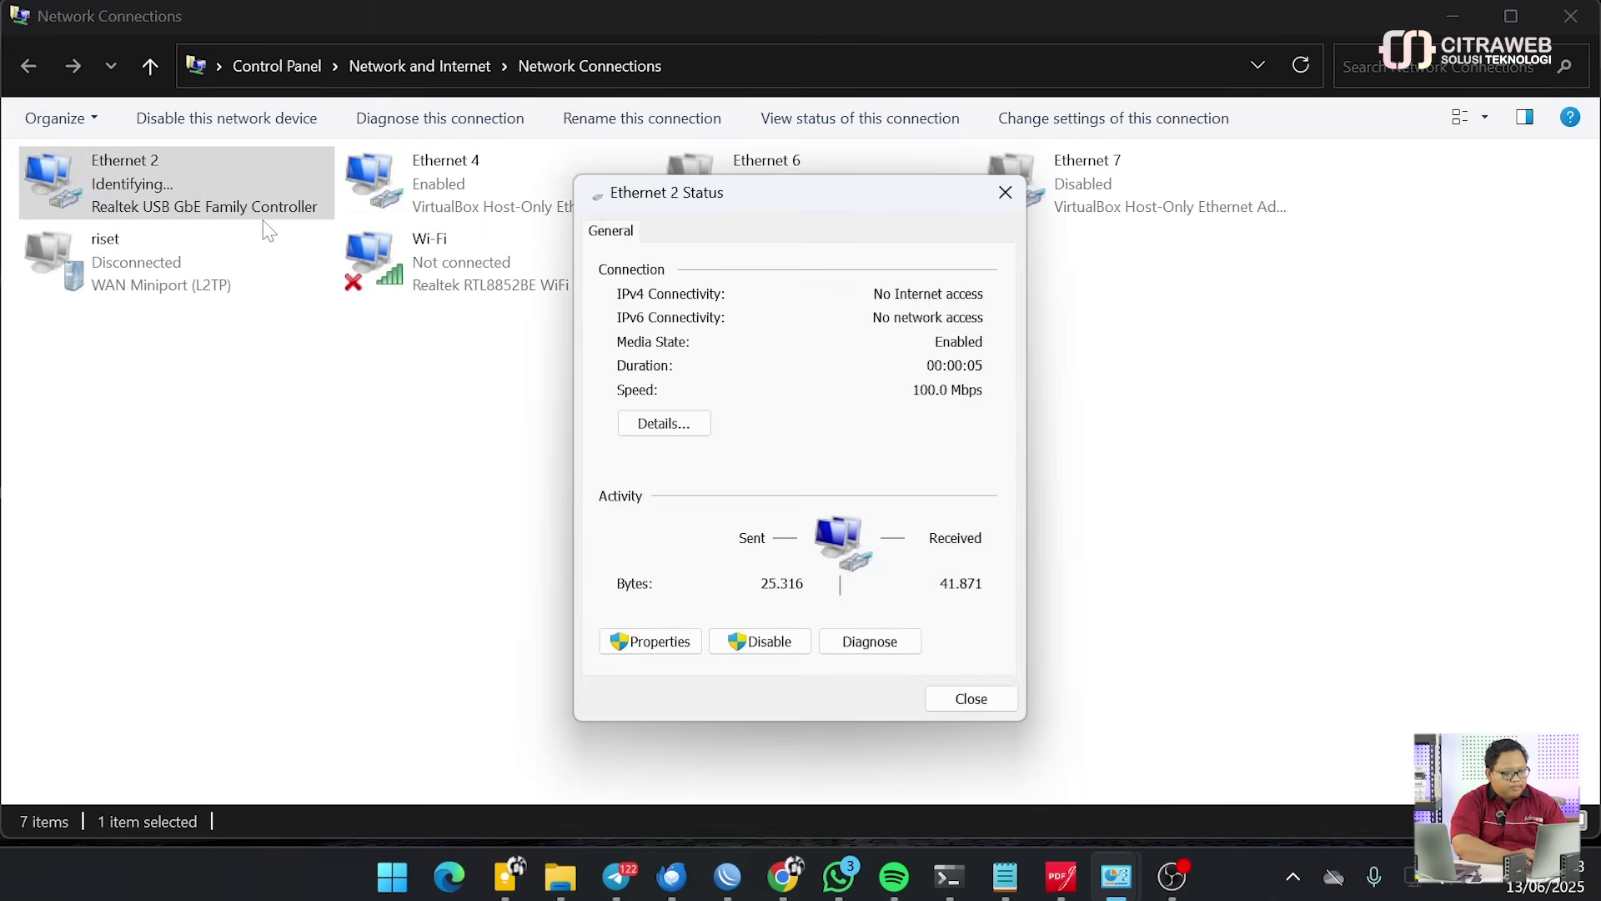
click(666, 427)
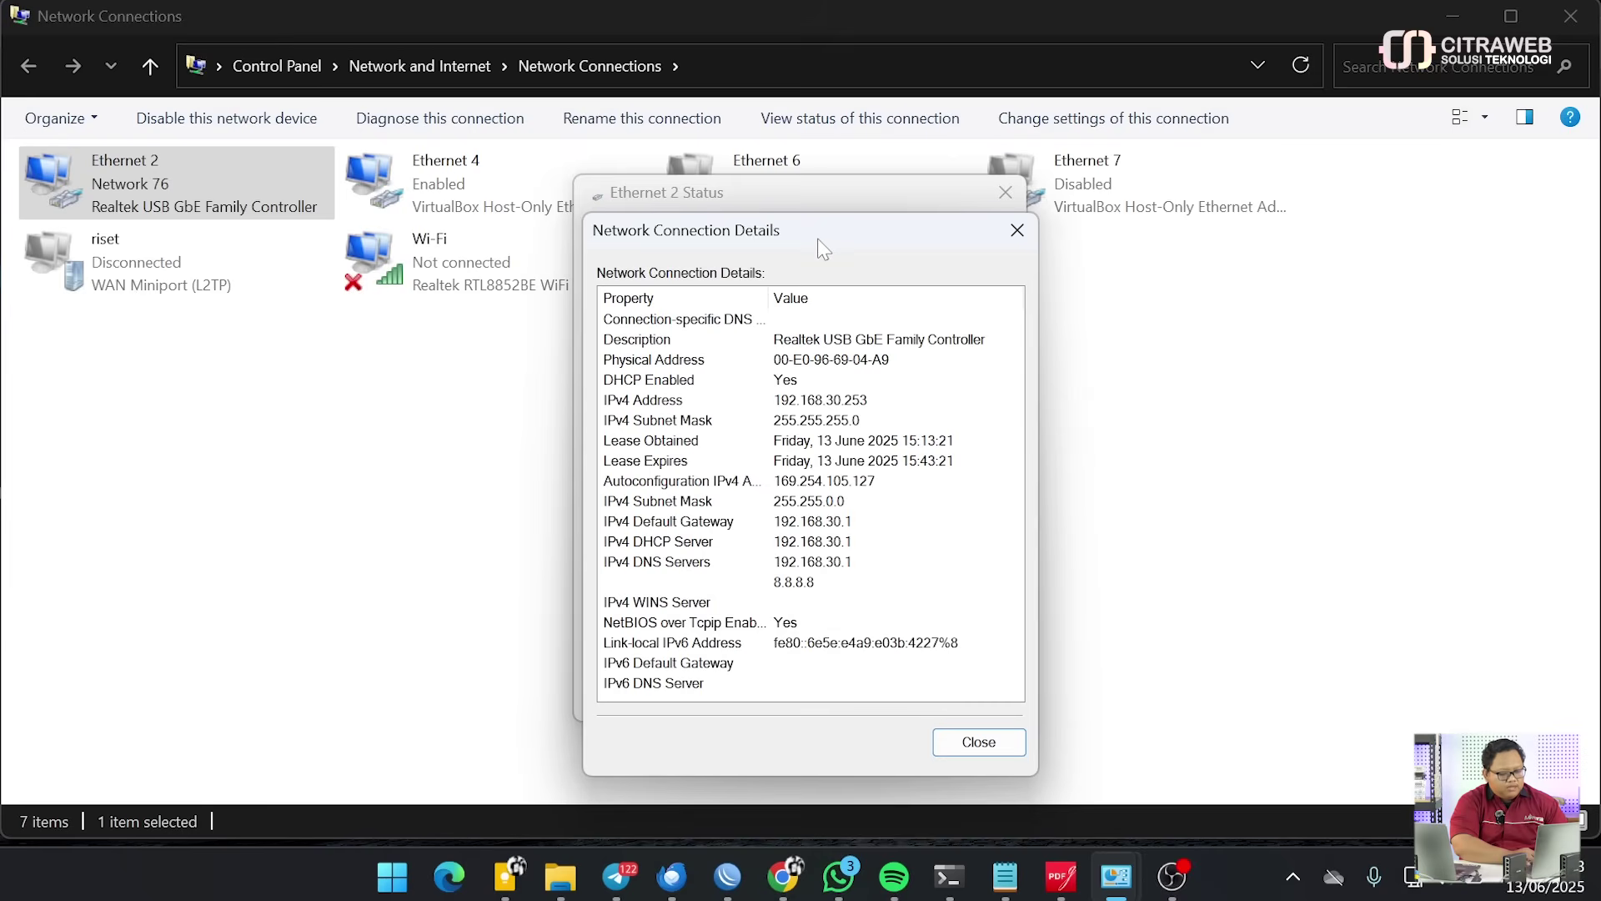
drag(817, 248, 808, 204)
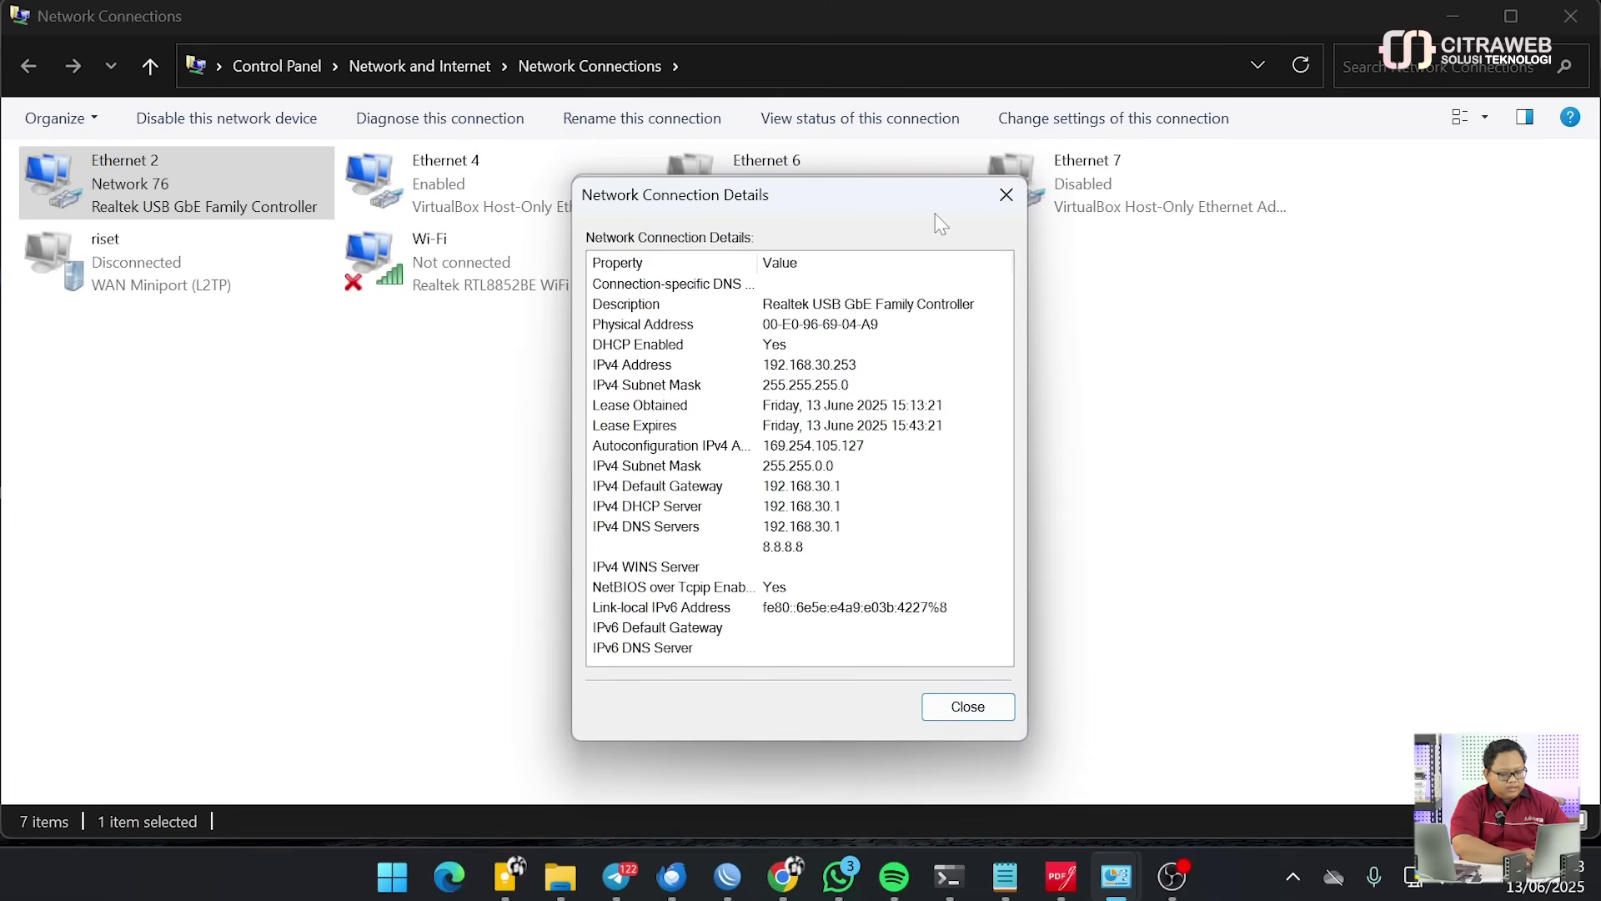
click(1006, 194)
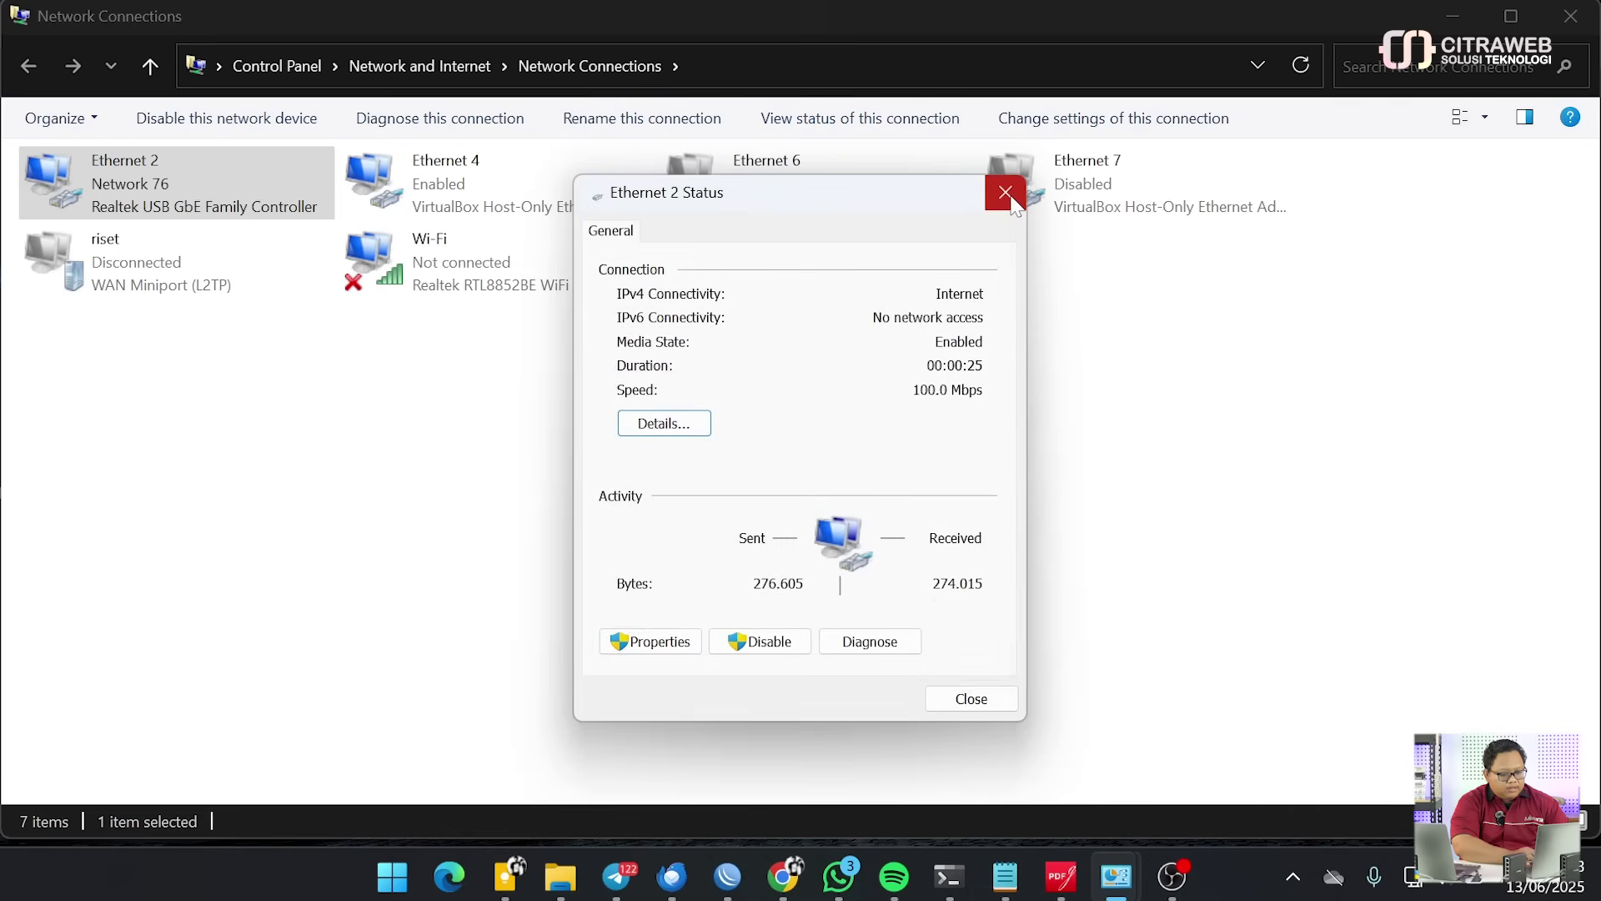
drag(935, 202, 448, 125)
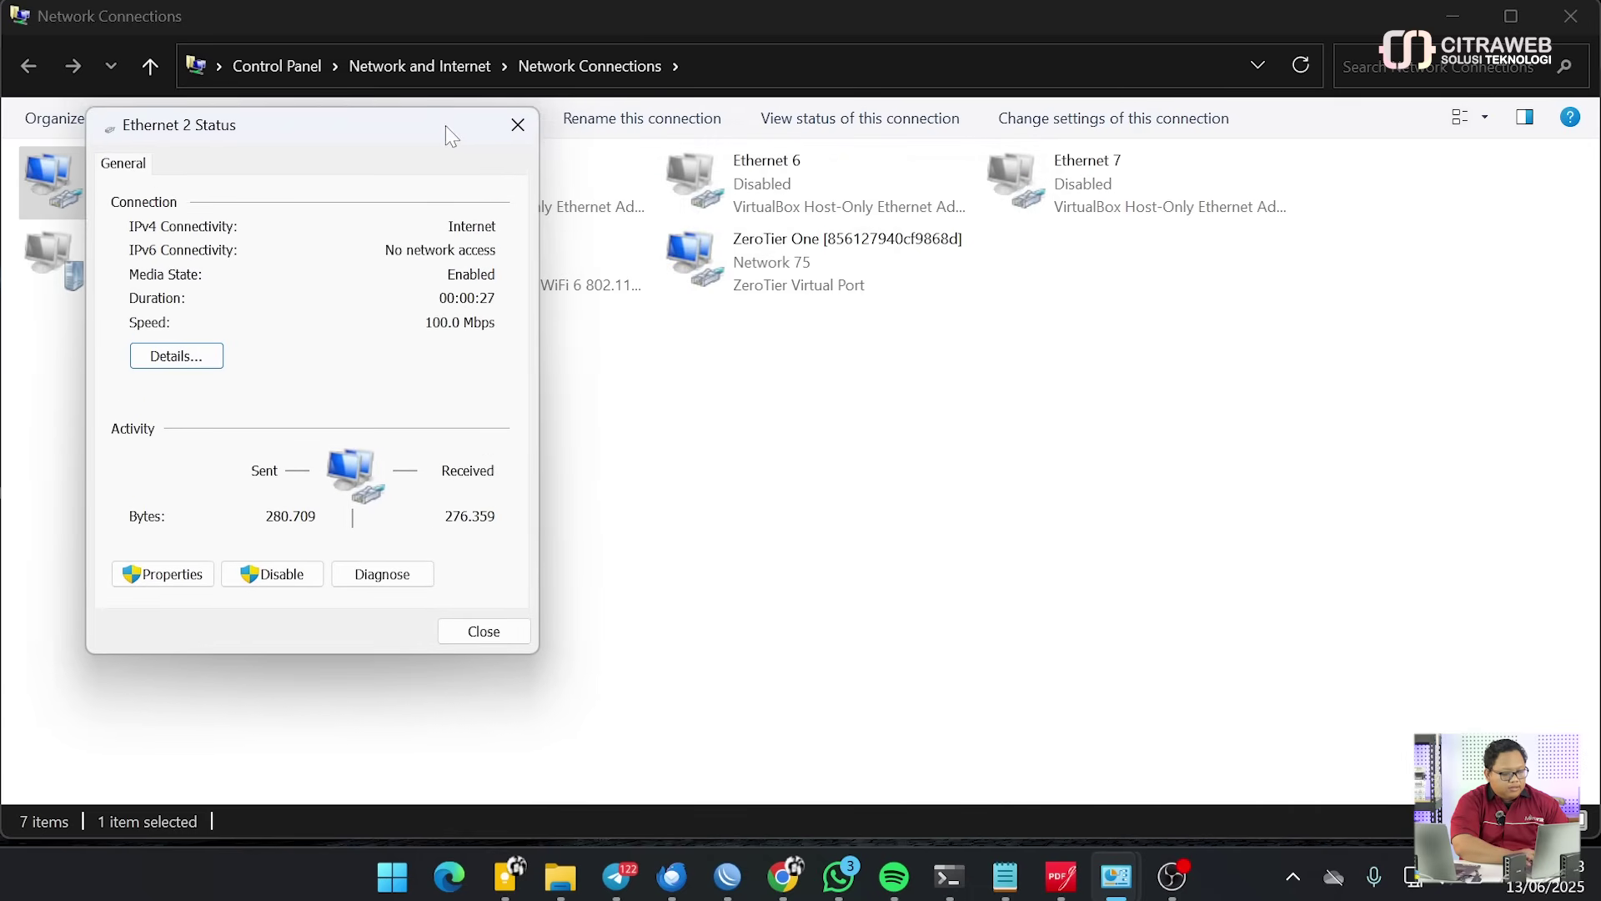
click(178, 356)
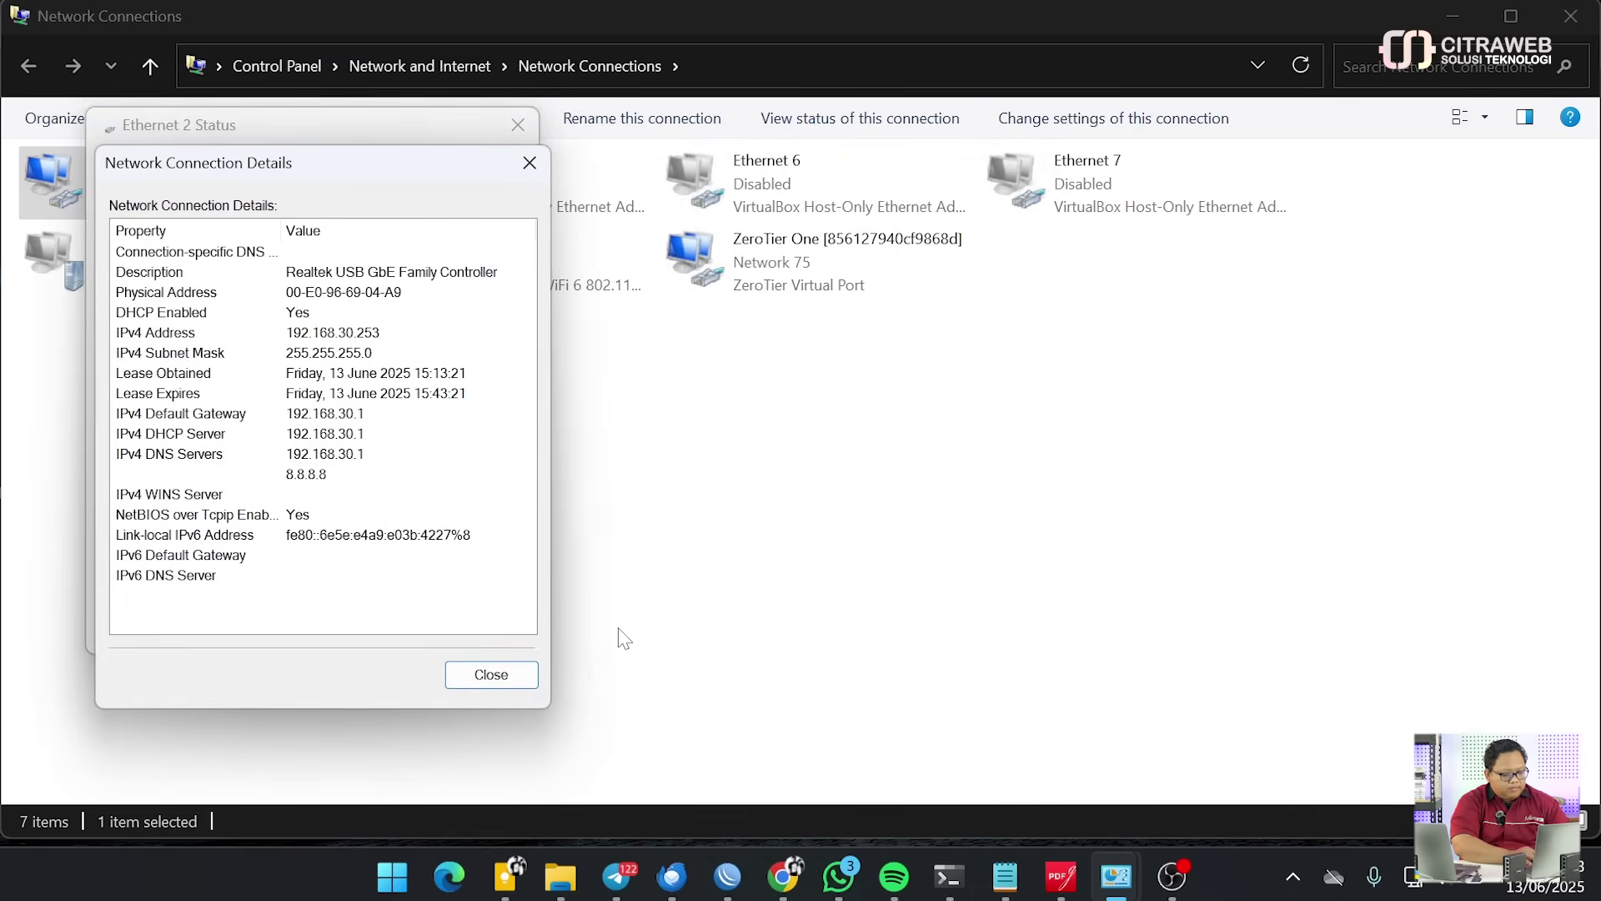
Close both old Command Prompt windows
mouse_move(949, 875)
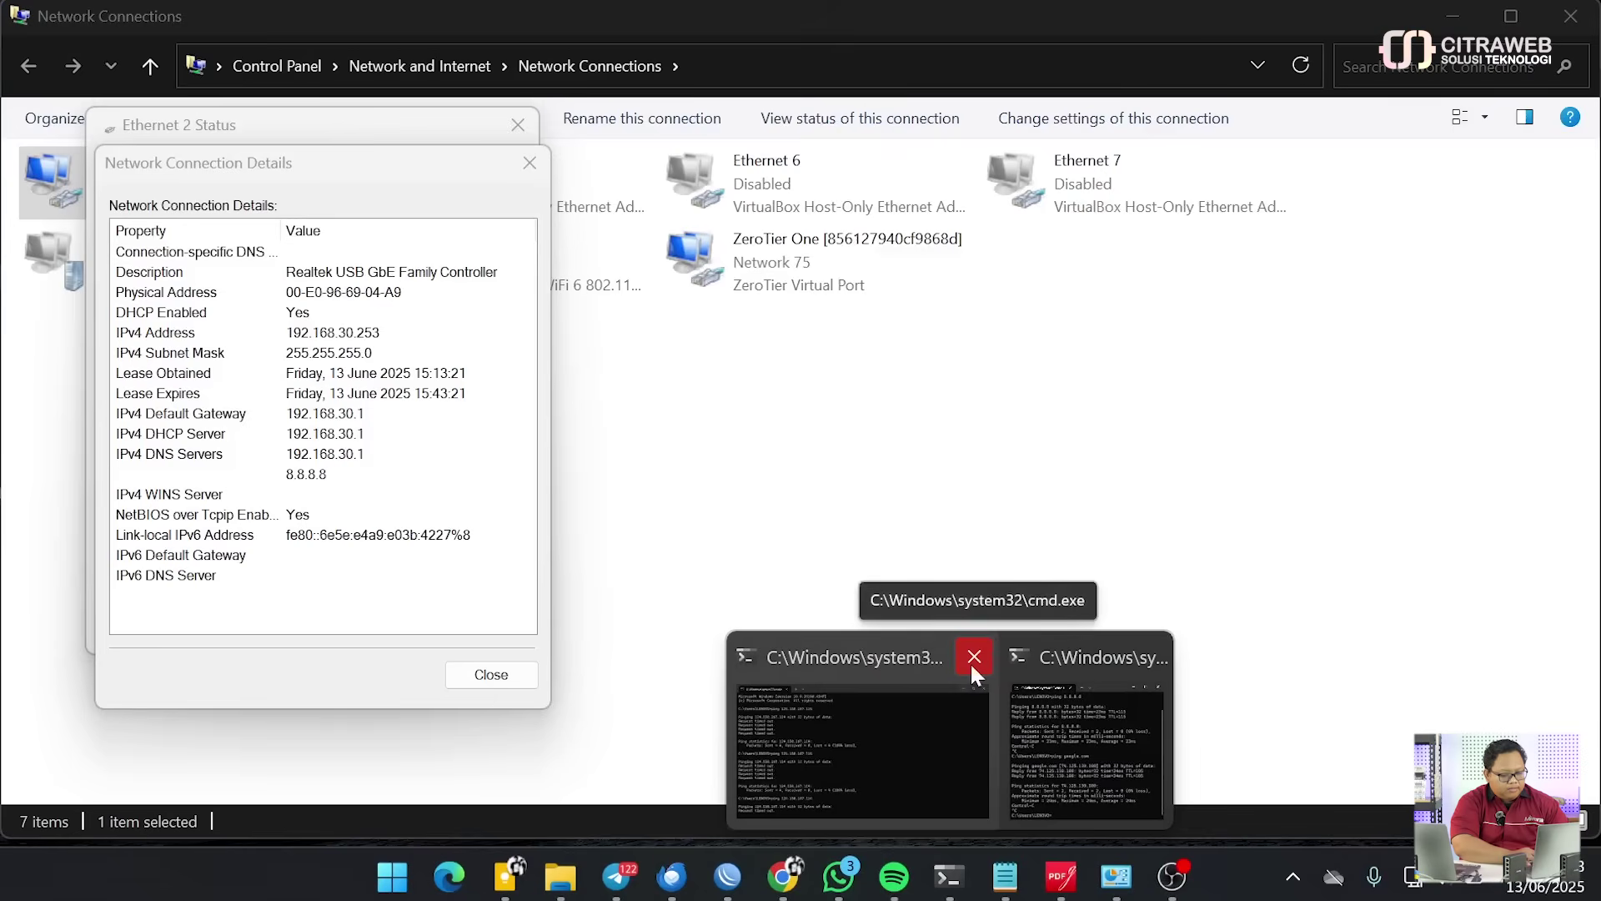
click(972, 658)
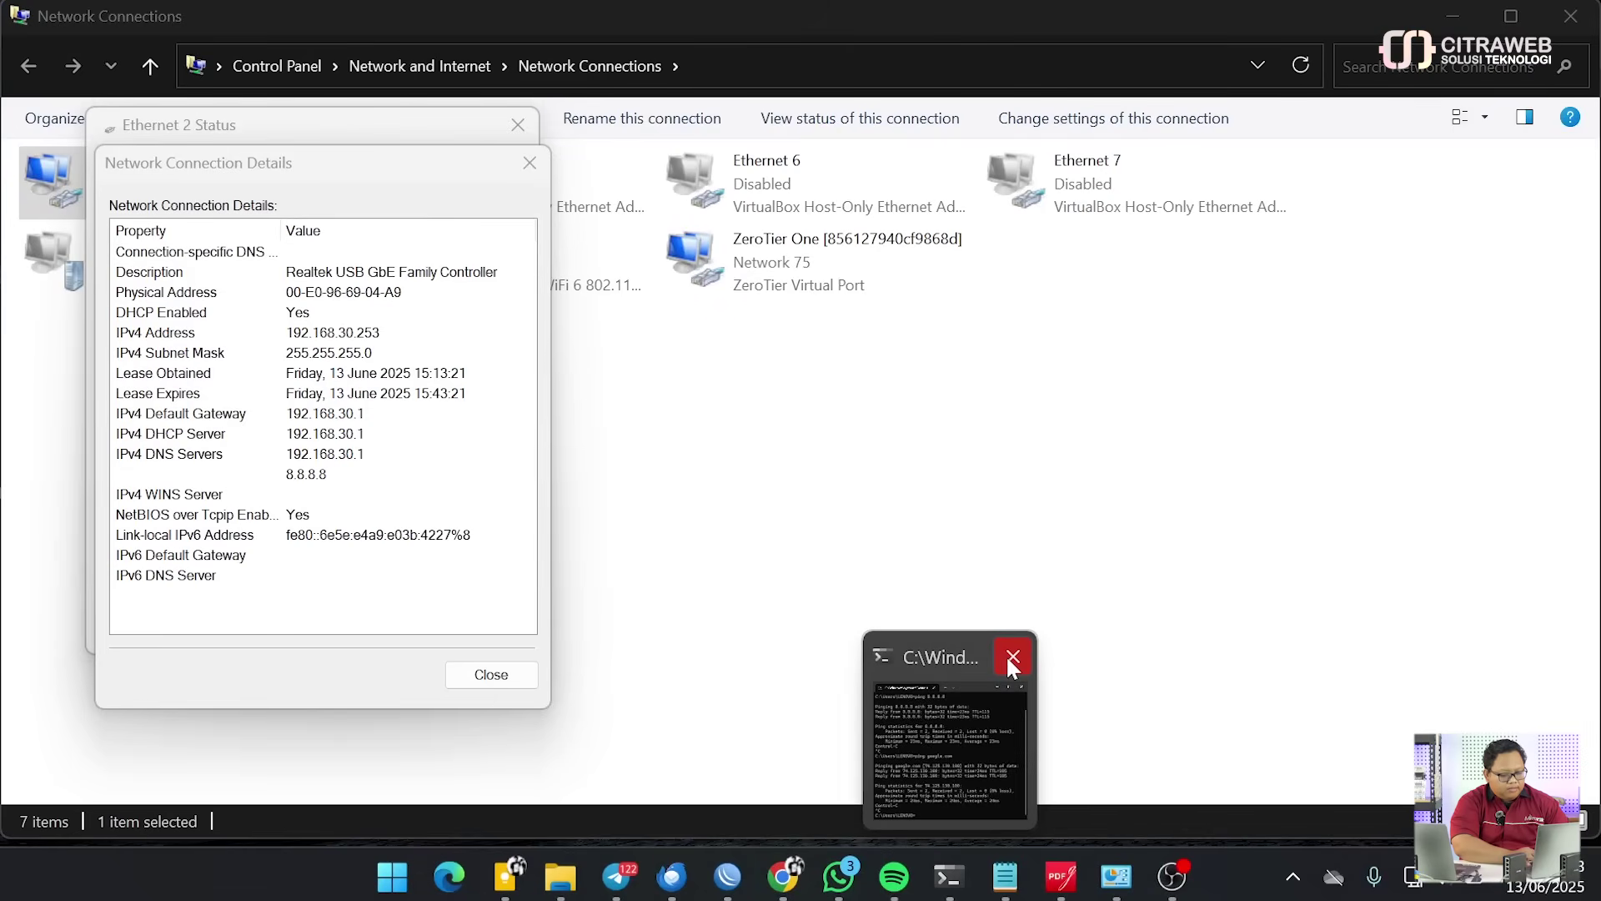
click(1011, 658)
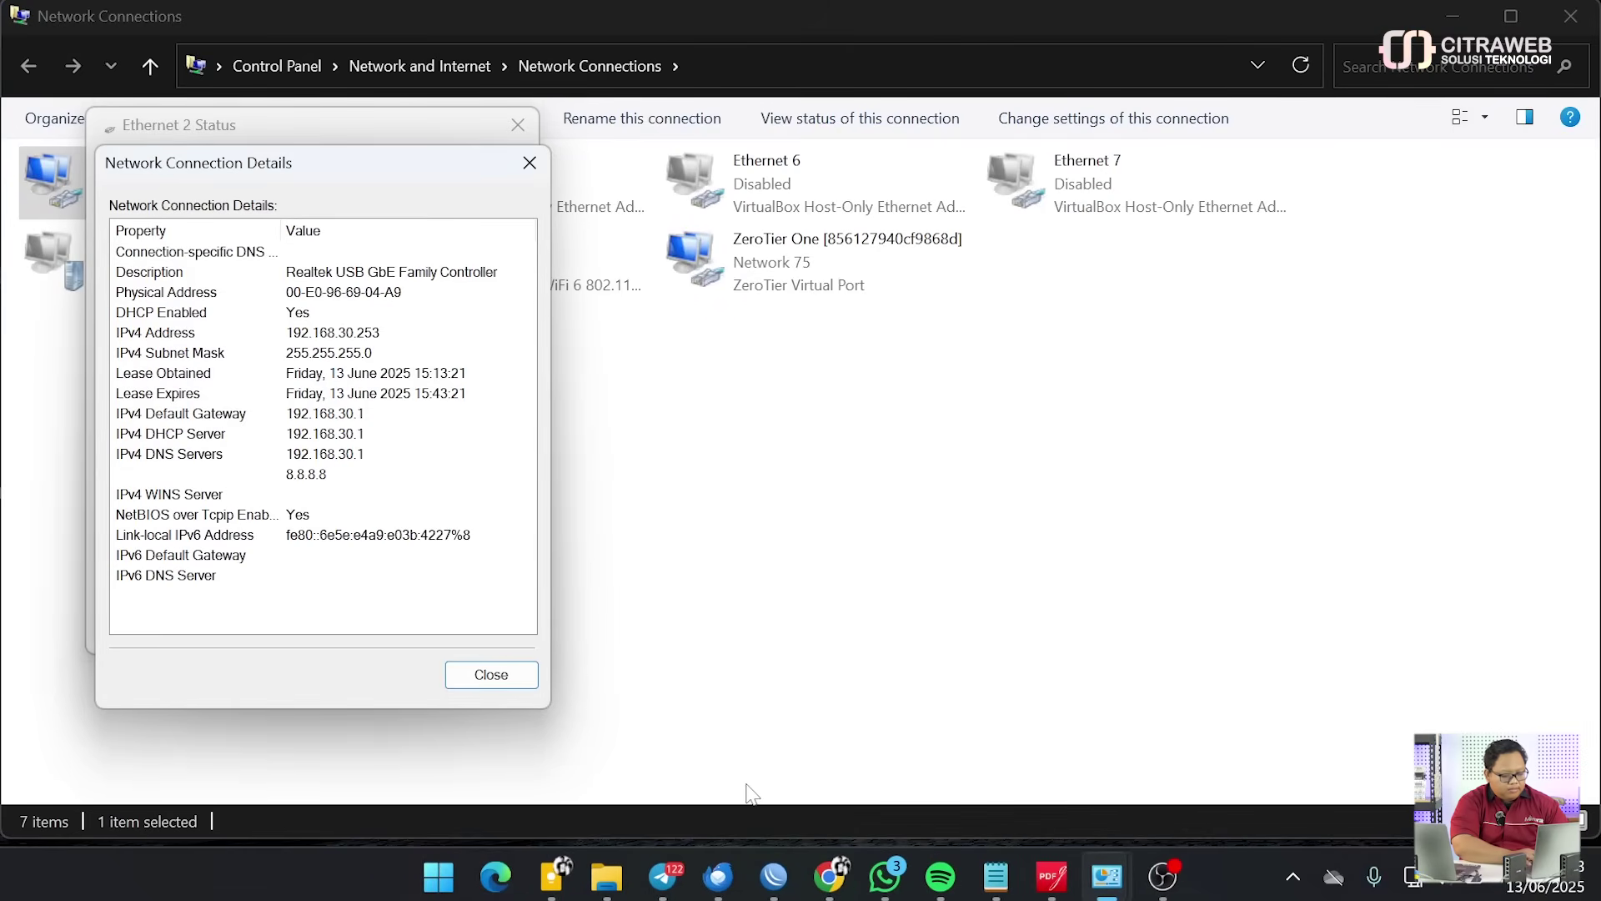
Open a new Command Prompt window on the Windows laptop
key(super)
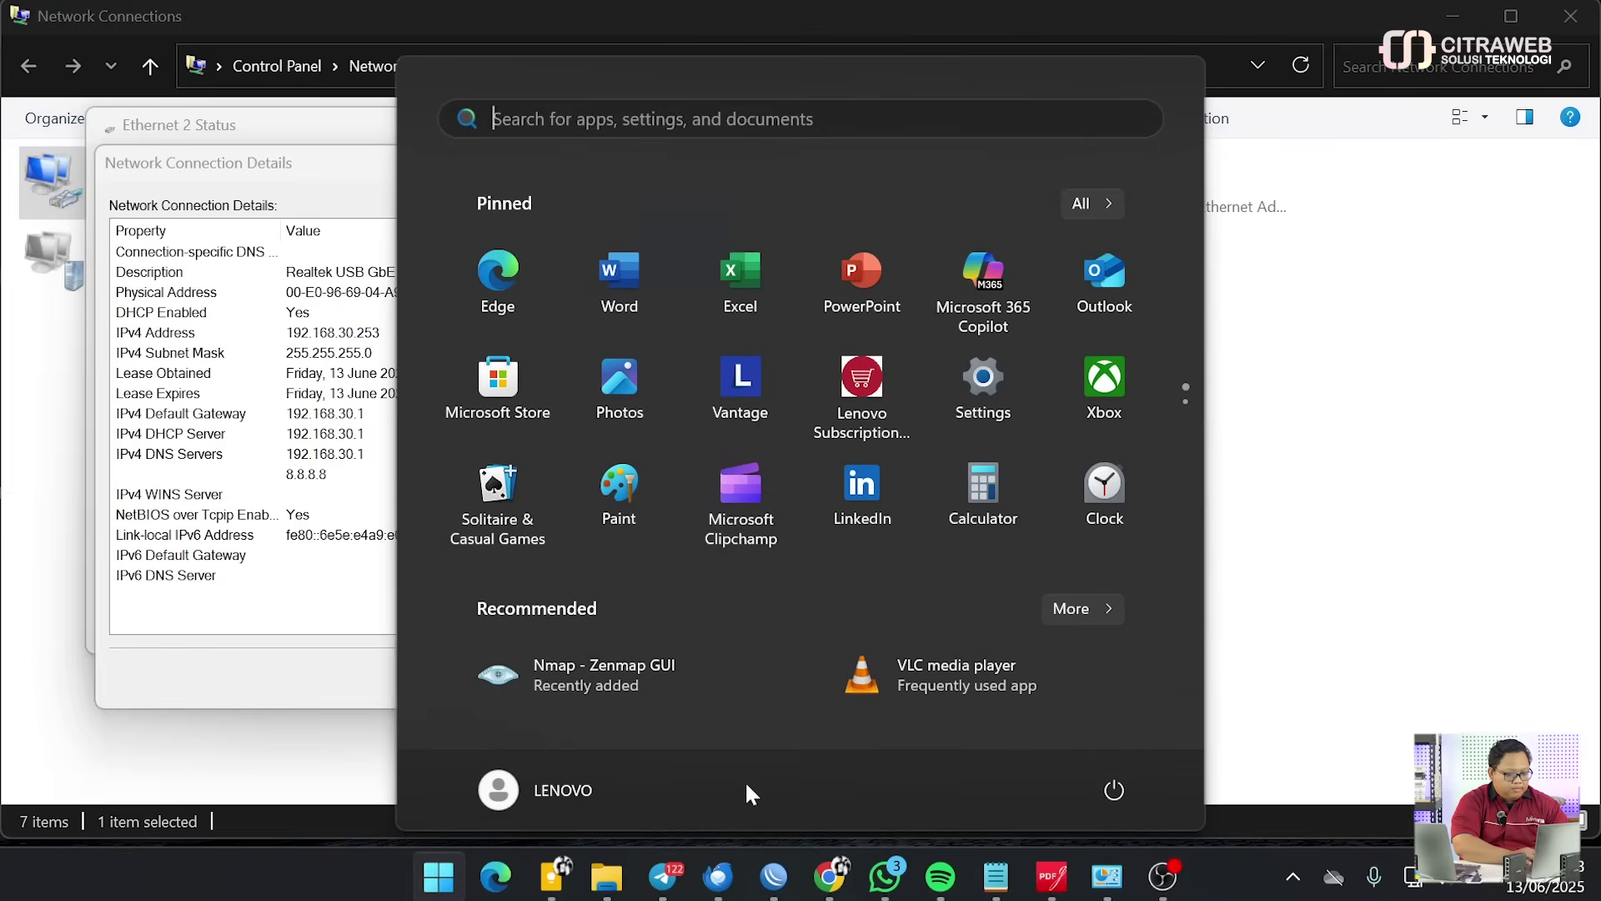
click(1330, 357)
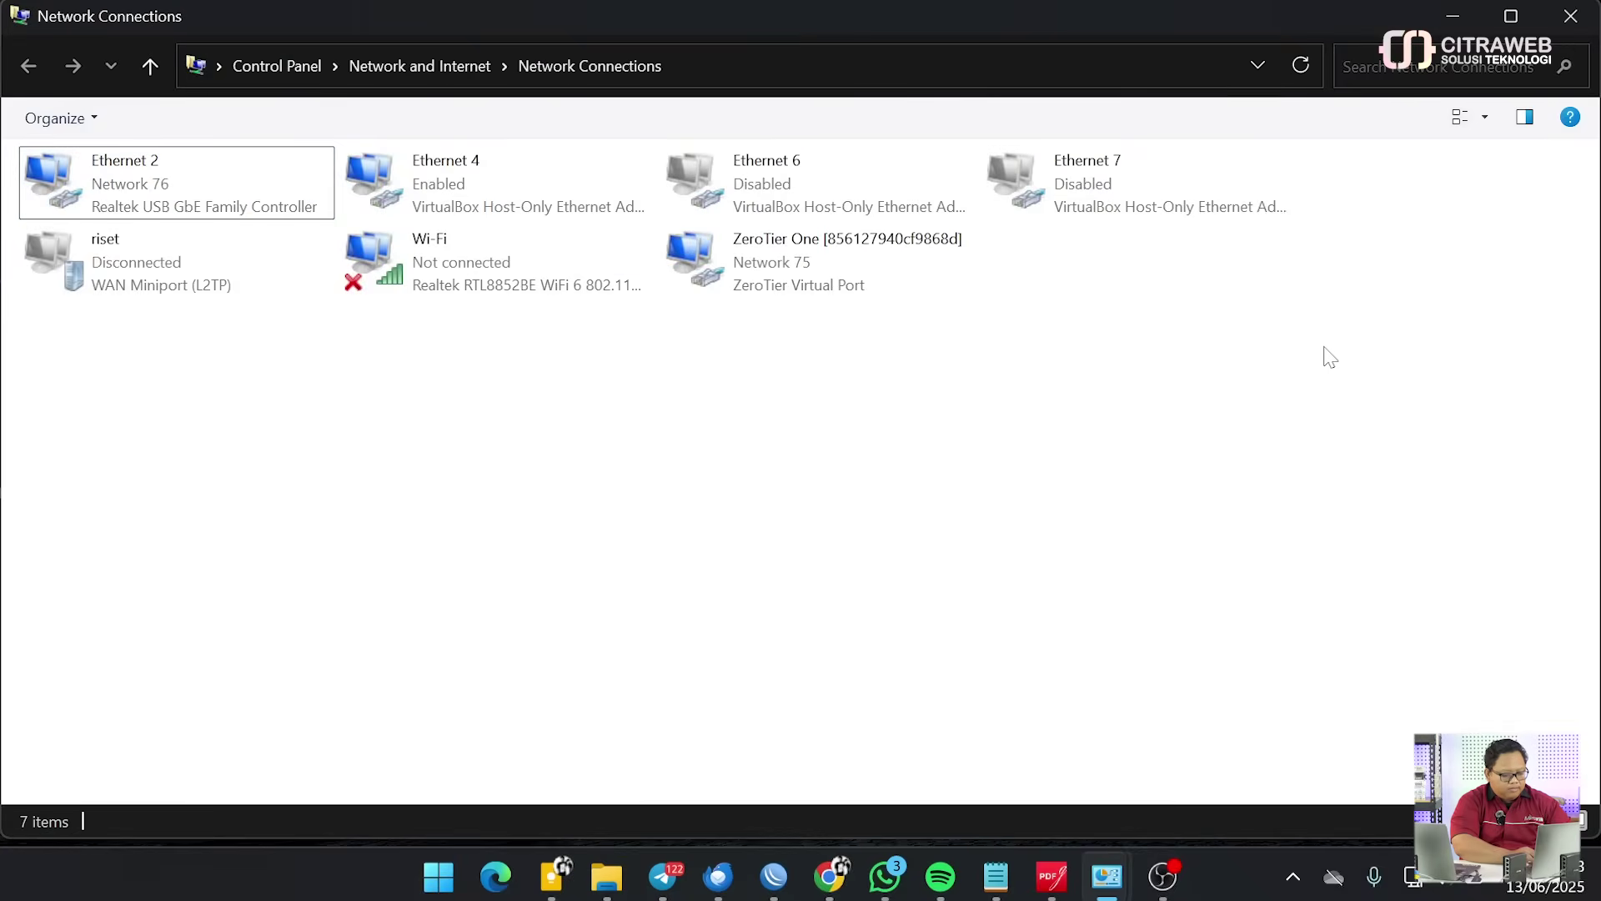
key(super)
key(super)
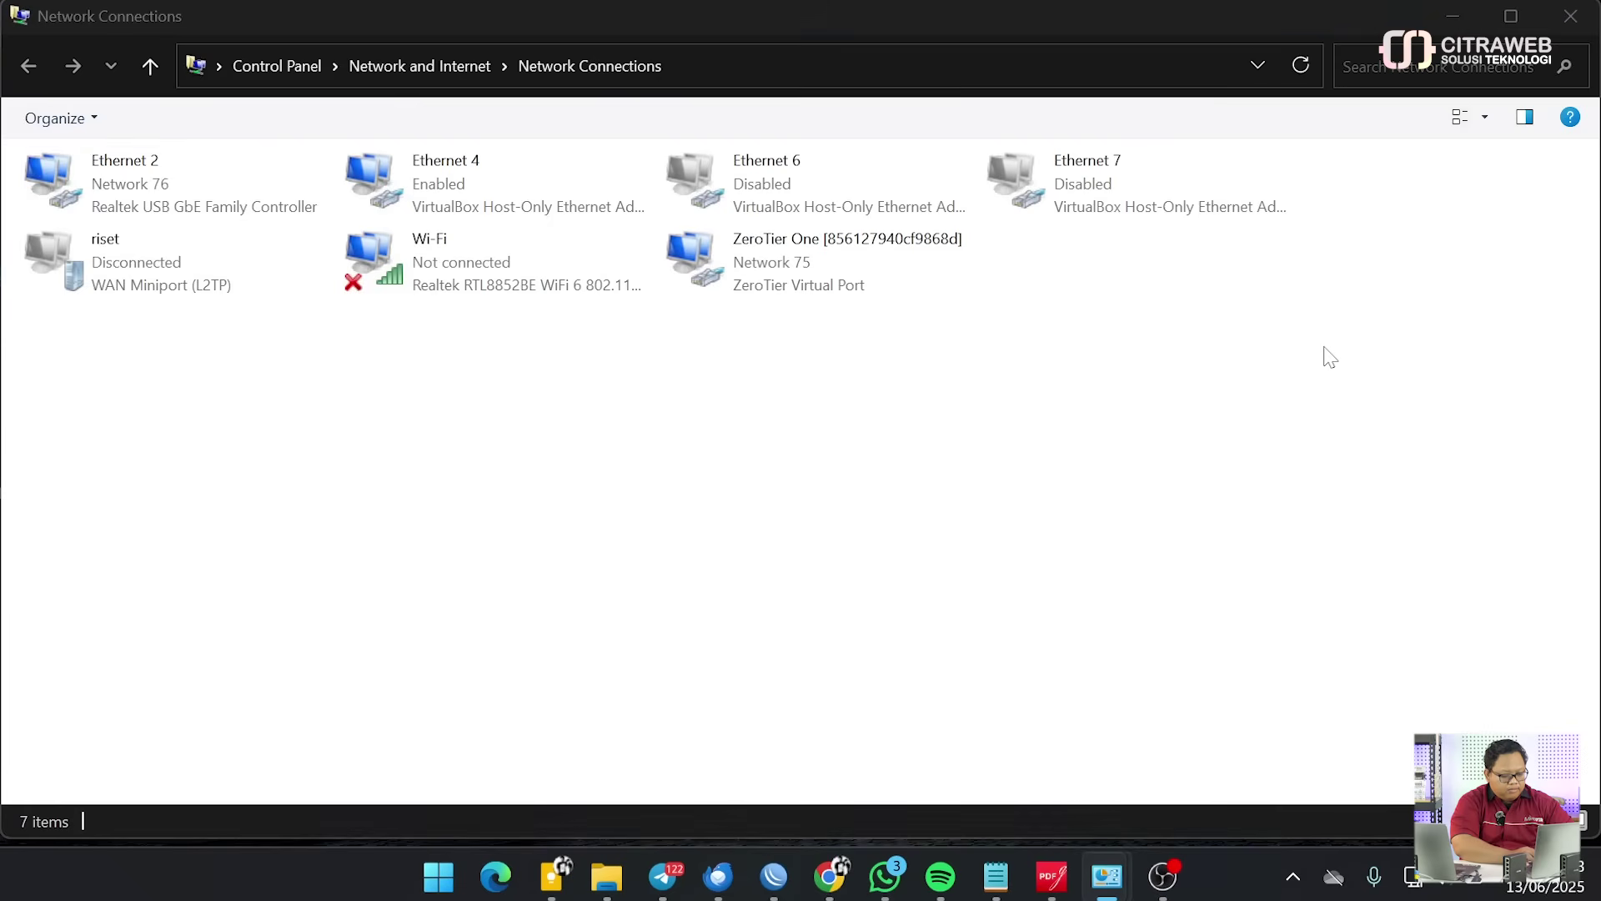
key(super+r)
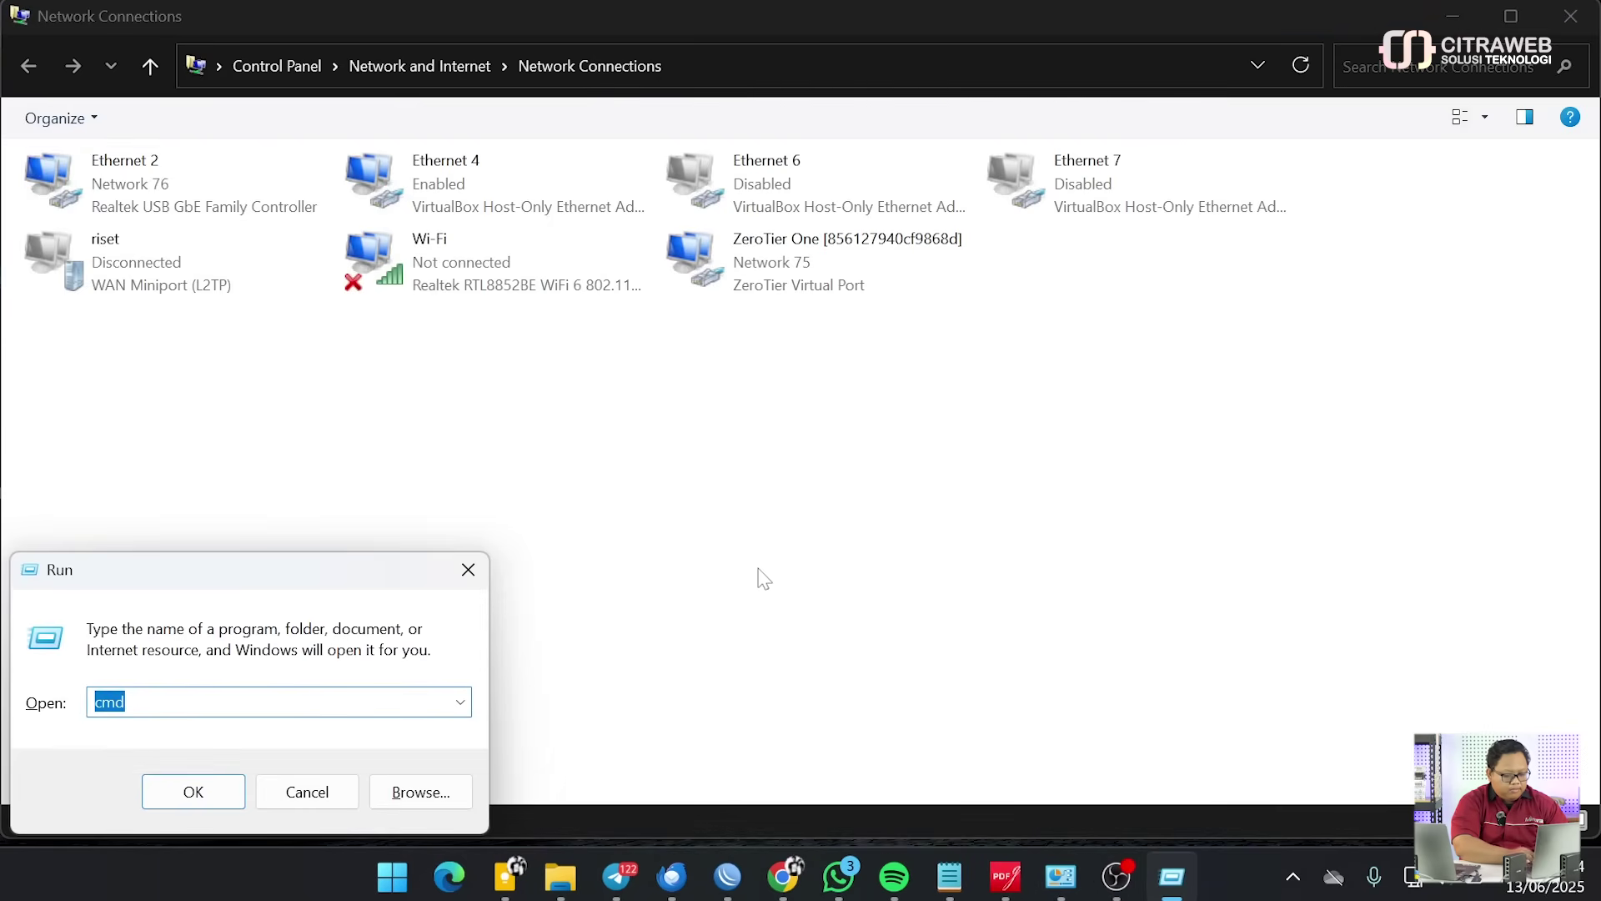
key(Escape)
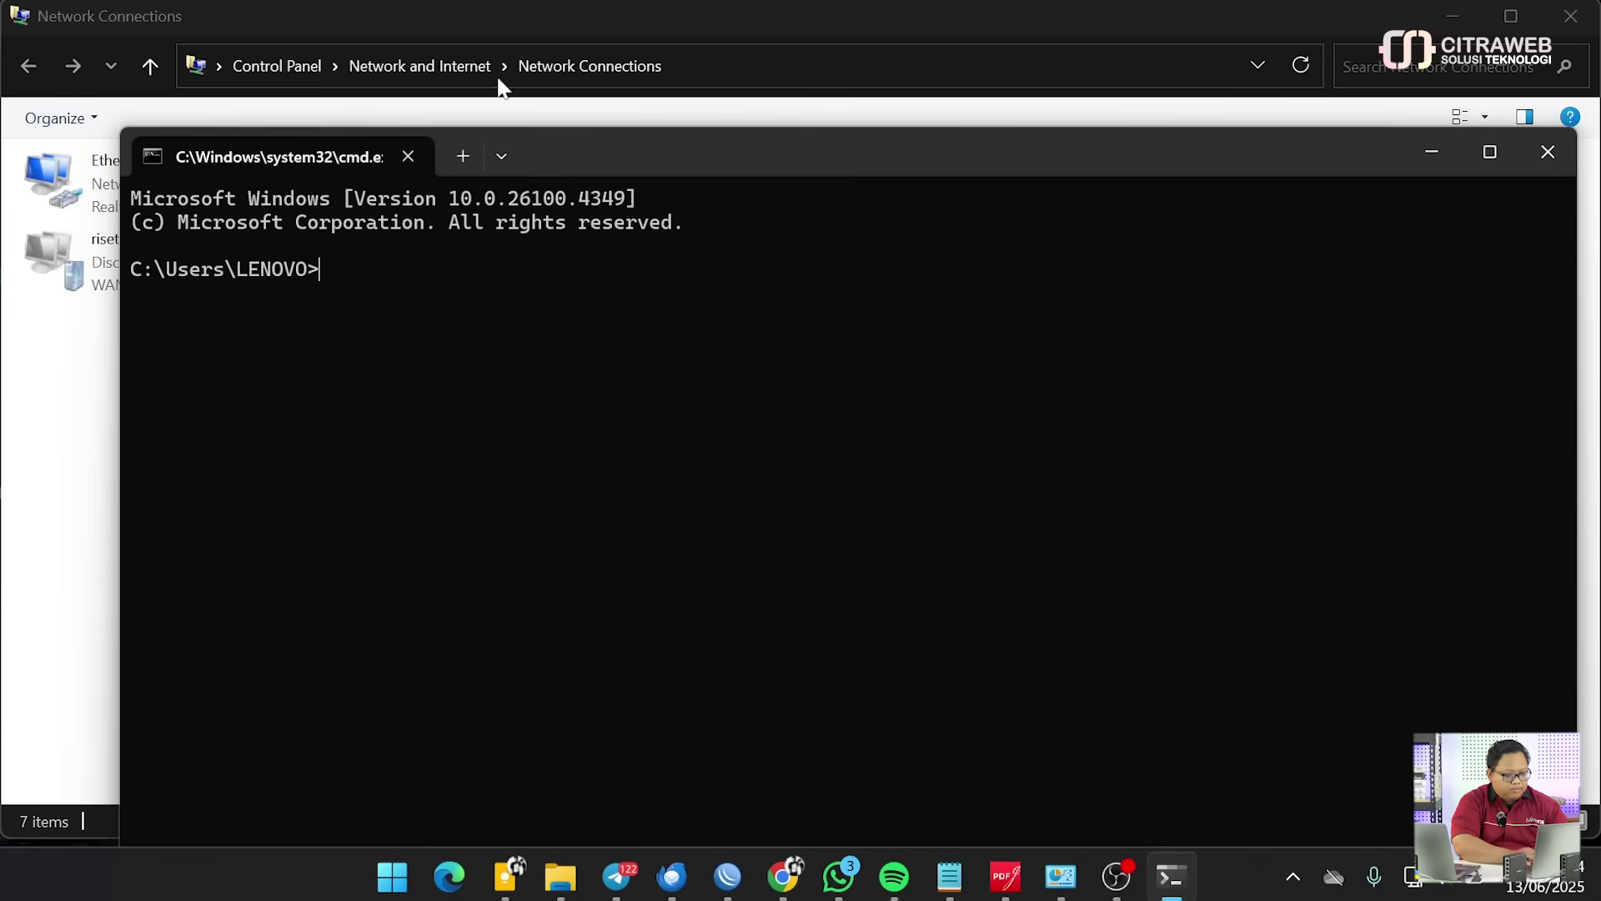
Arrange the Command Prompt and Network Connections windows side by side, with the Ethernet 2 connection details shown again
drag(755, 165, 692, 77)
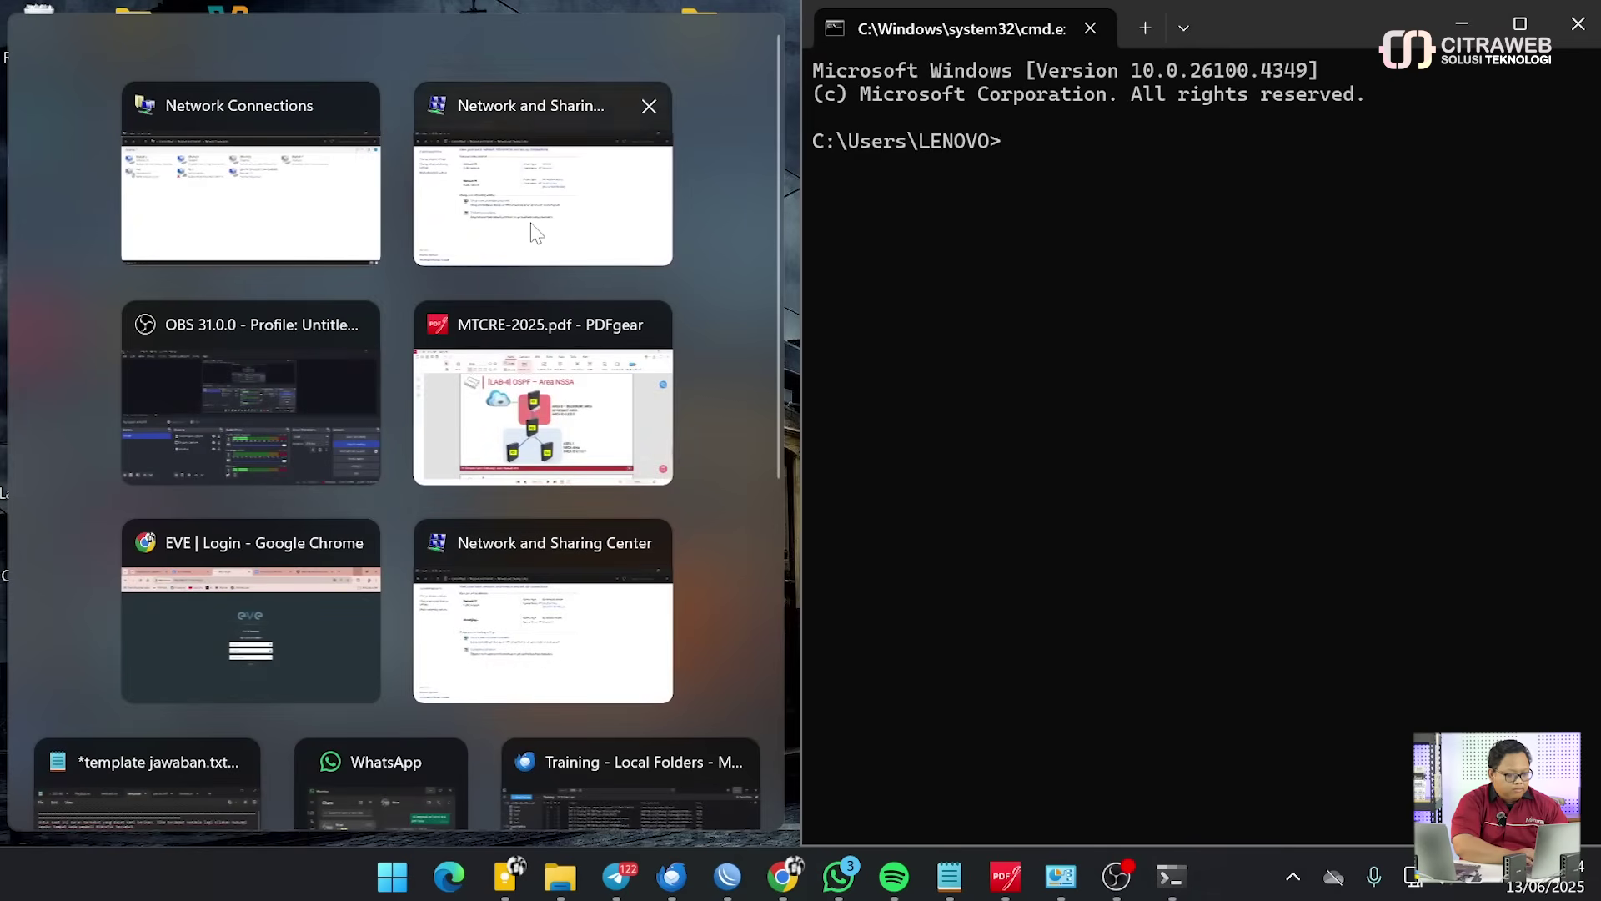
click(279, 185)
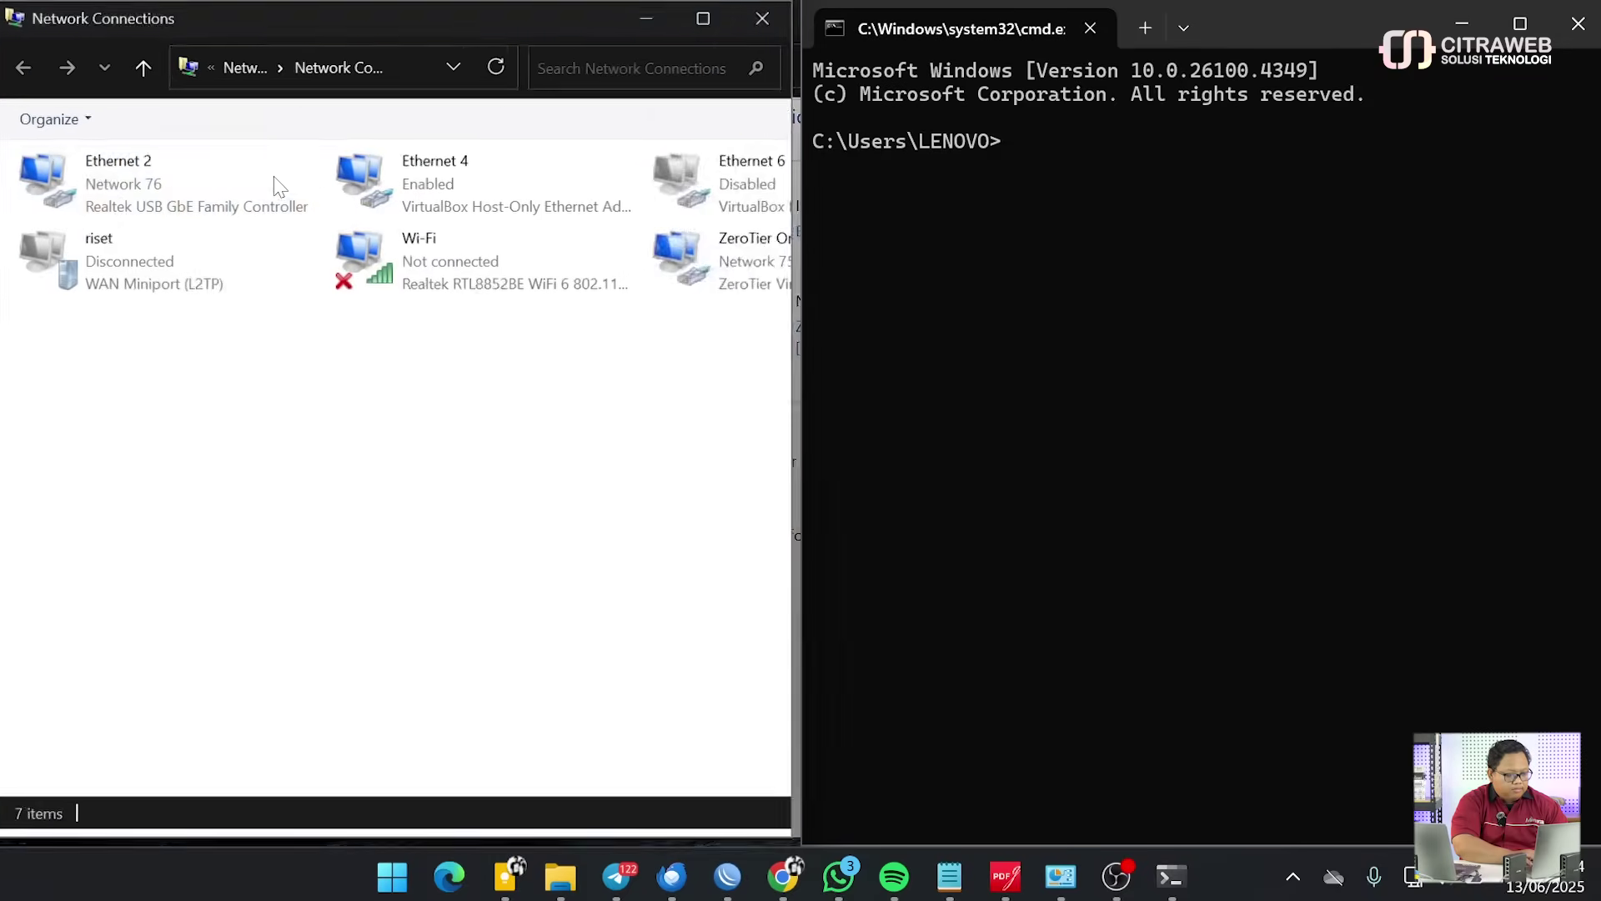
right_click(222, 182)
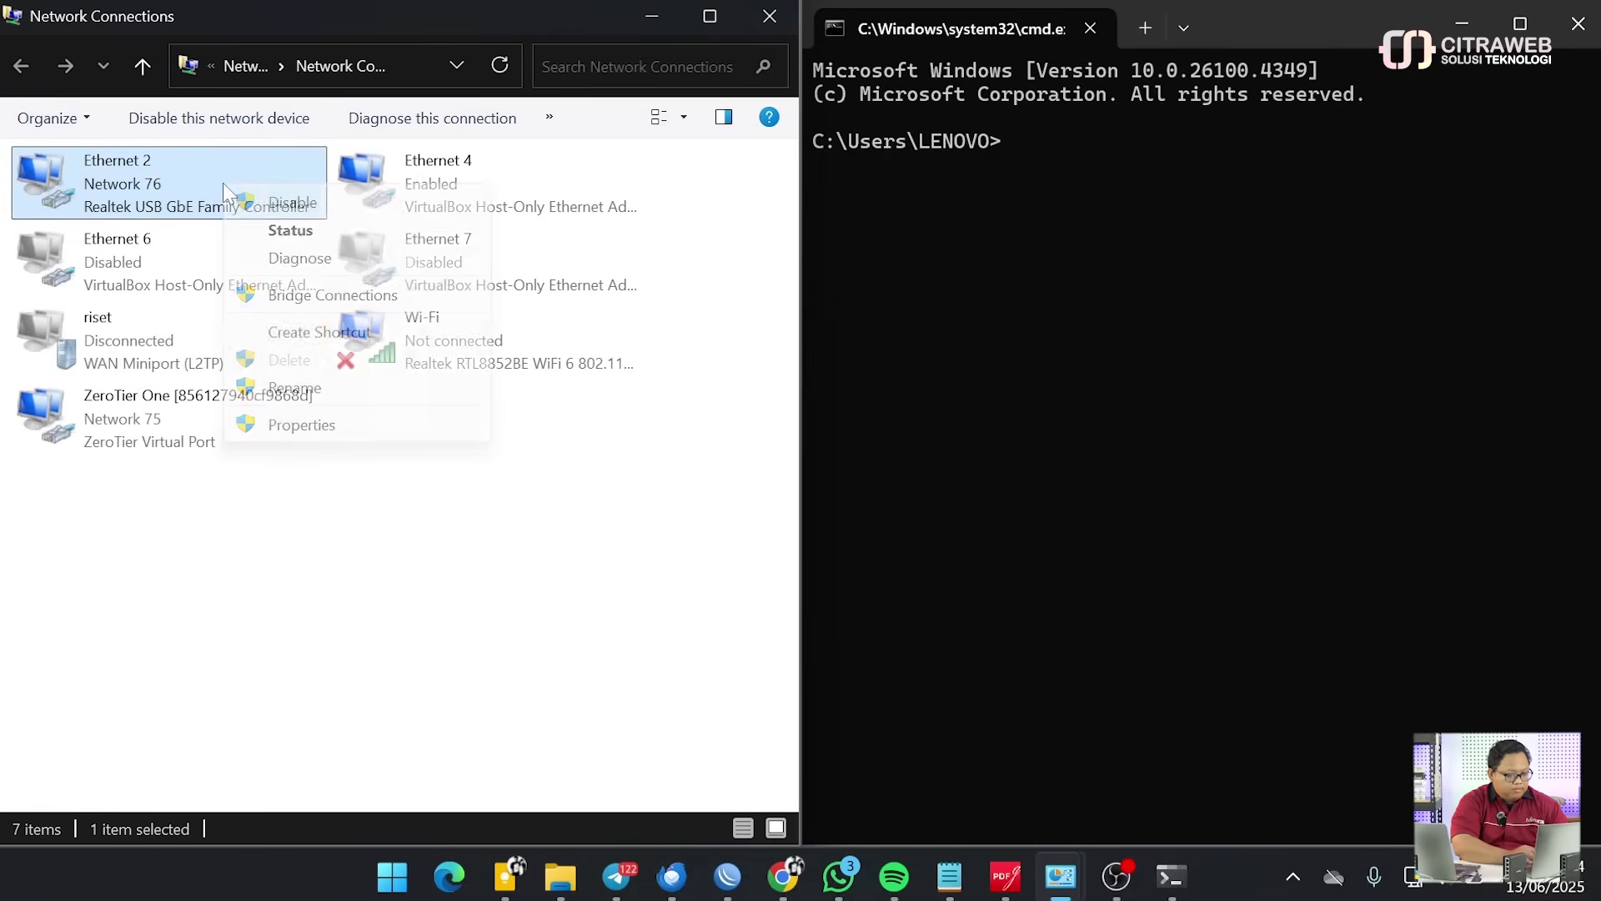
click(290, 230)
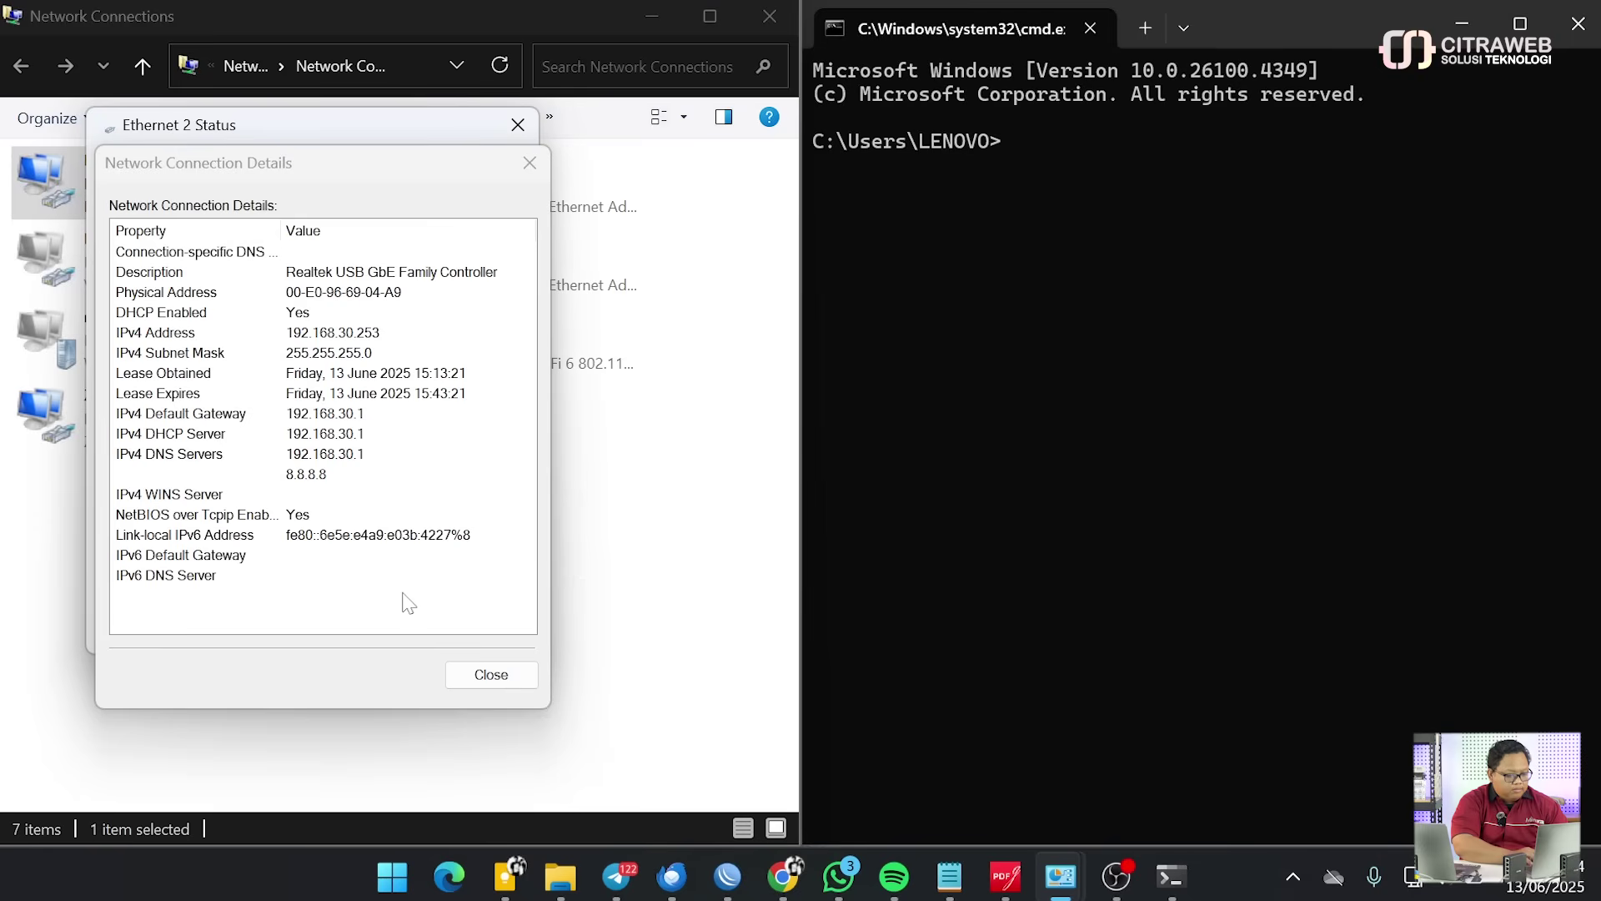
Ping google.com from the Command Prompt to test internet connectivity, and stop the ping after a few replies
click(1025, 308)
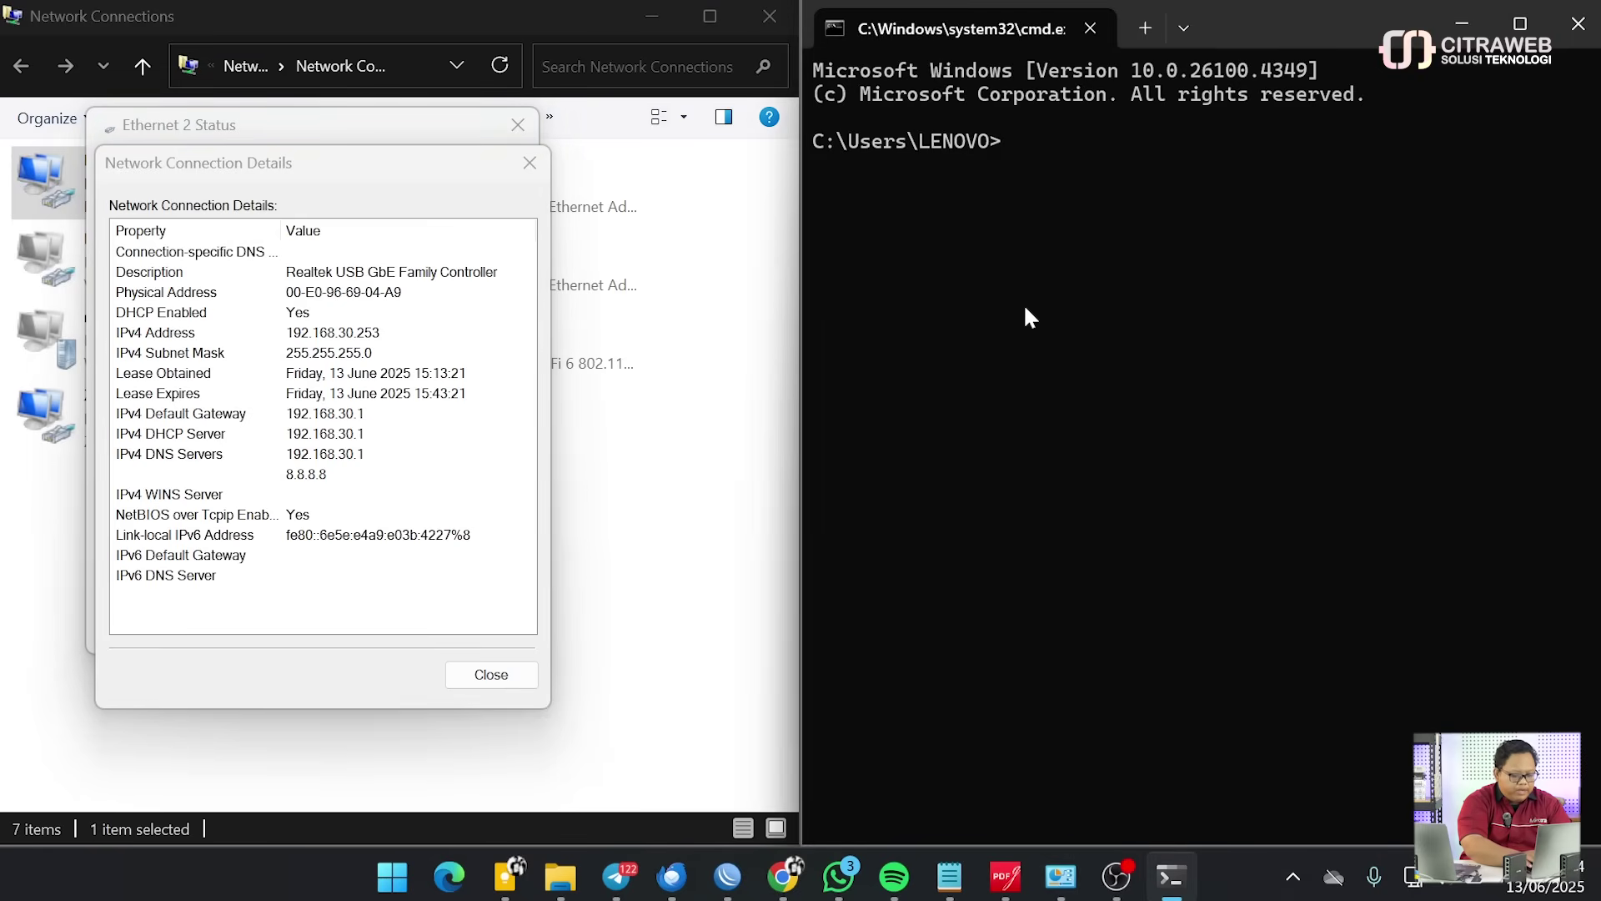
text(ping )
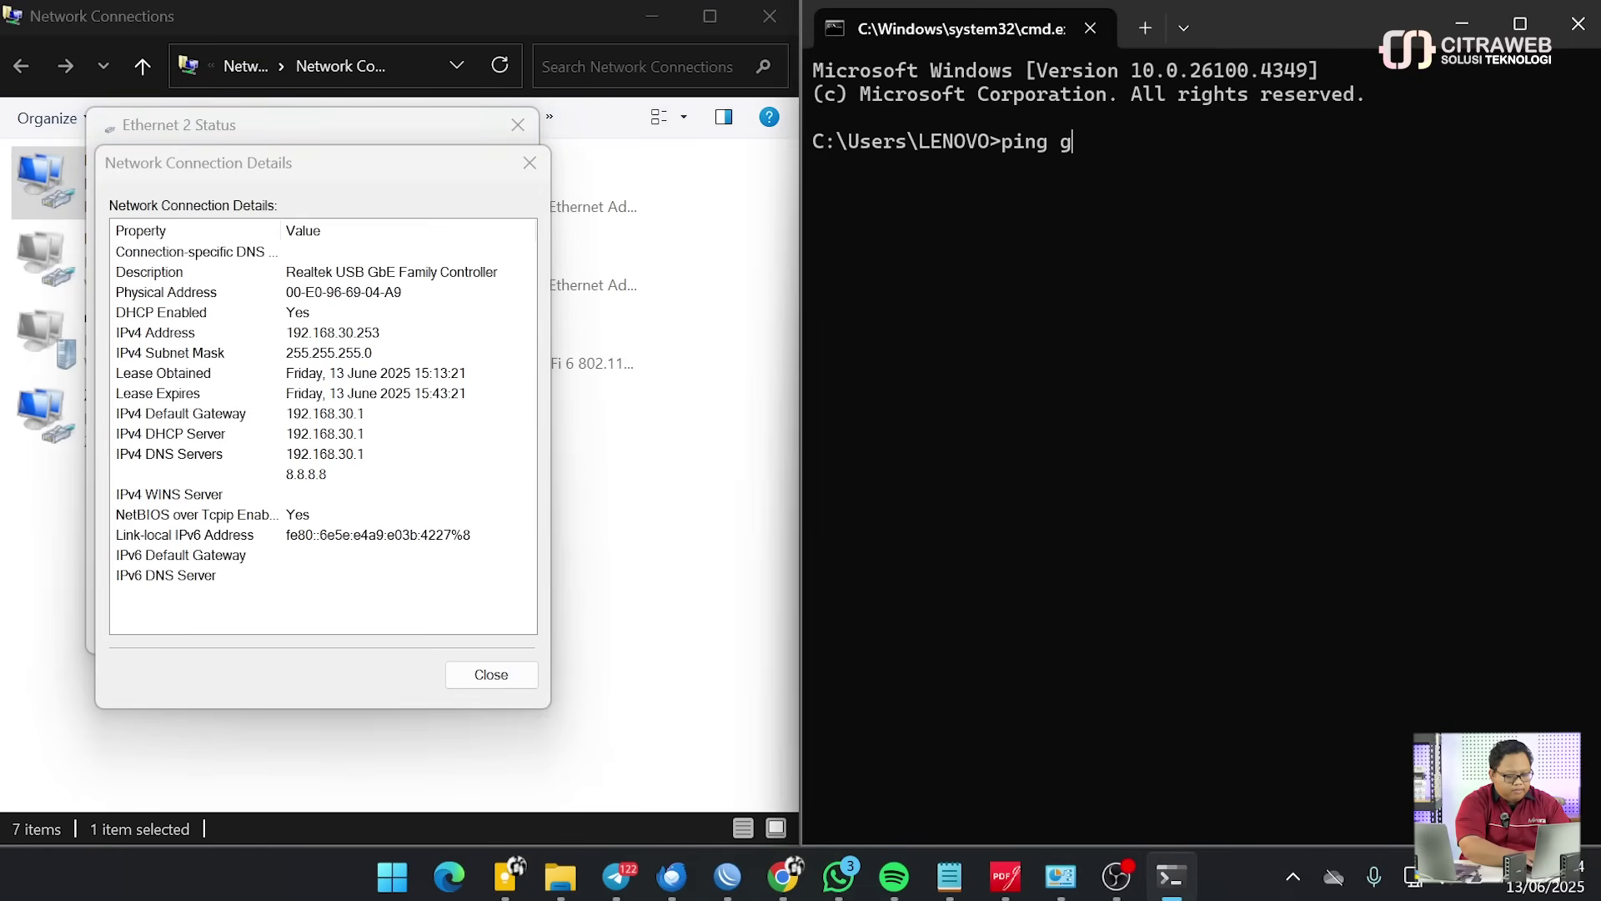
text(google.com)
key(Return)
key(ctrl+c)
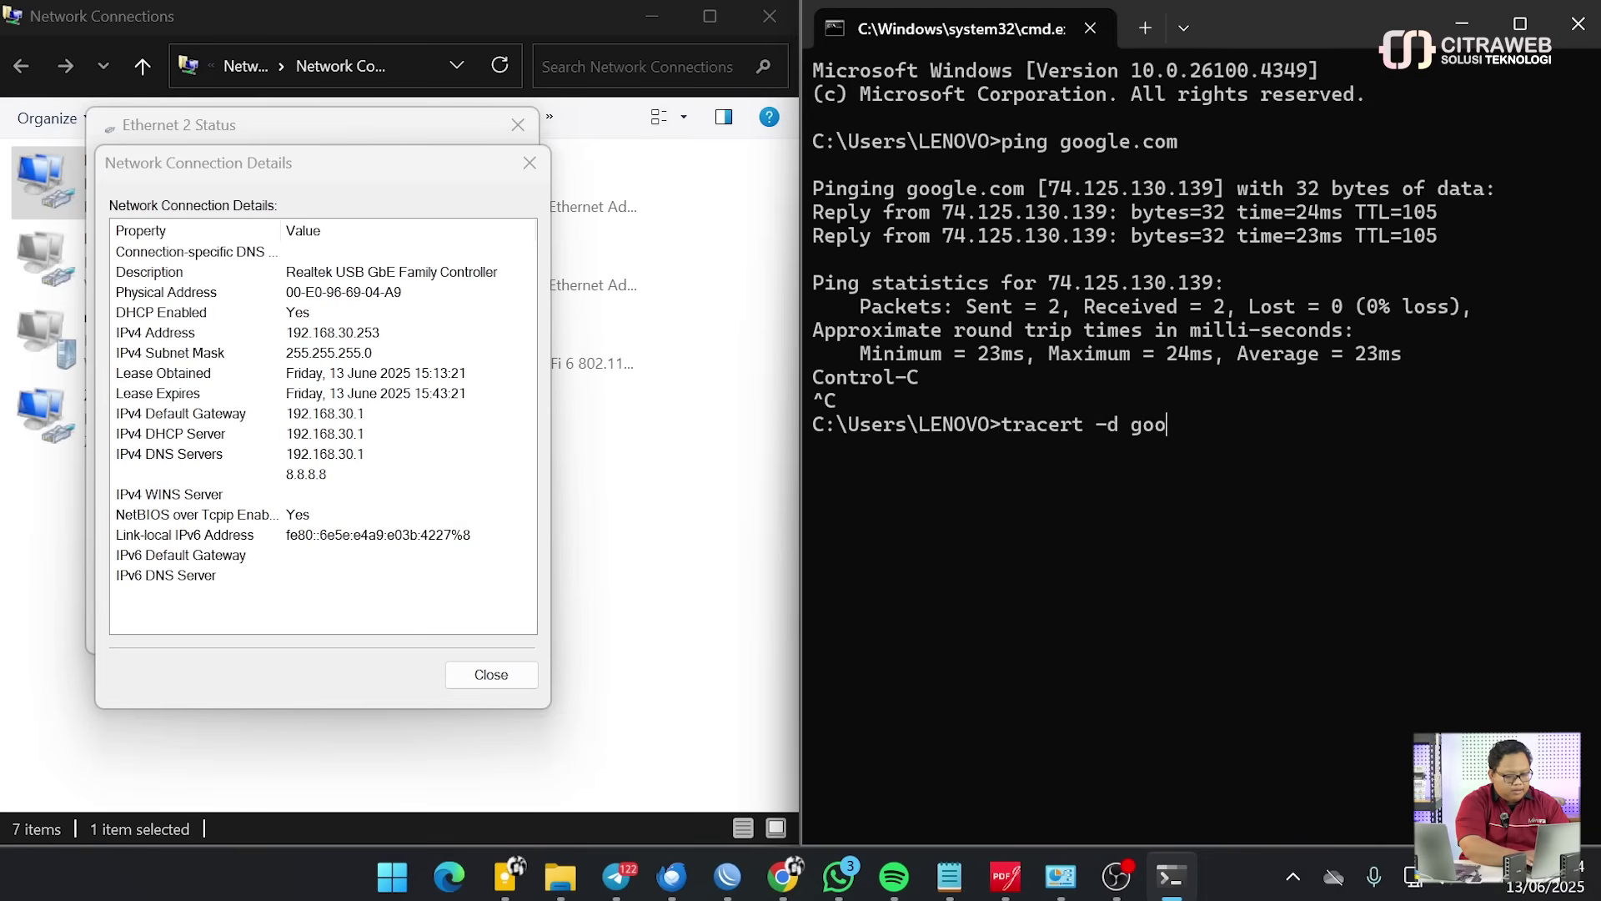
Trace the route to google.com without resolving host names, using tracert -d google.com
text(tracert -d google.com)
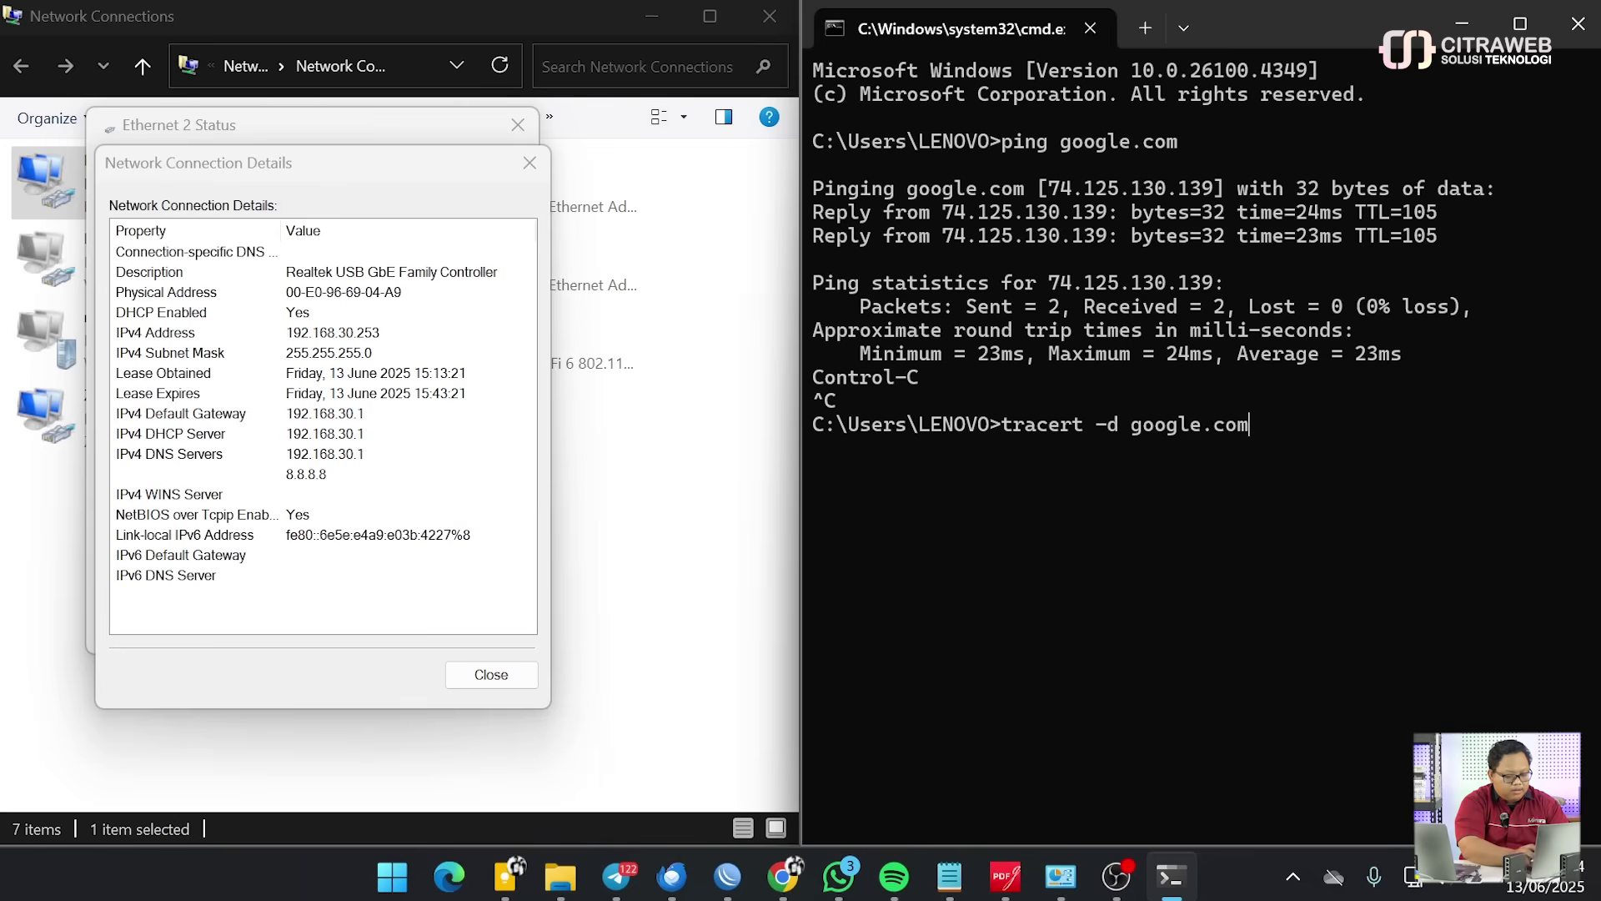